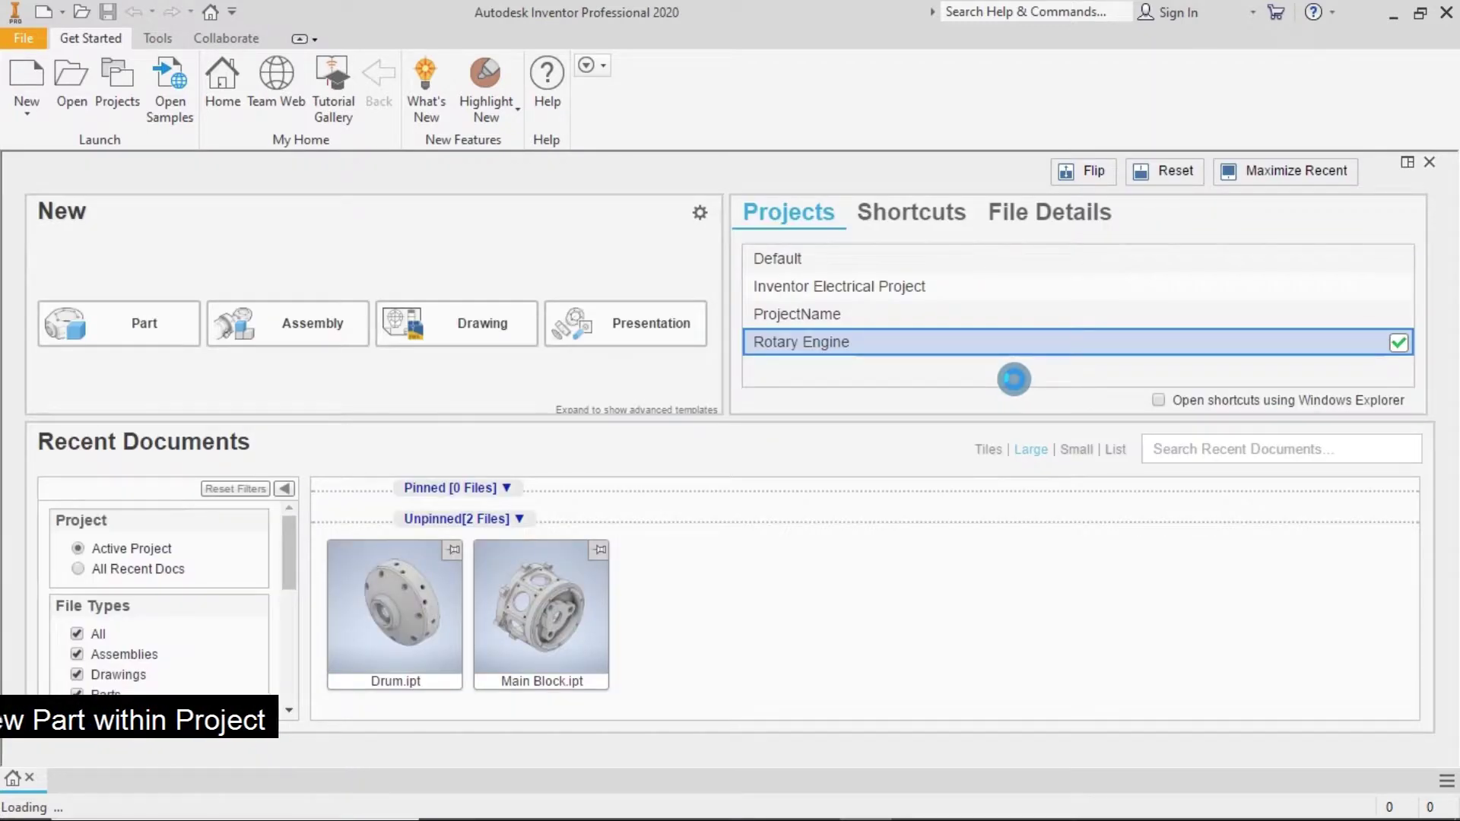
Create a new Standard part, Part1, in the Rotary Engine project.
{"action": "left_click", "coordinate": [875, 340]}
{"action": "left_click", "coordinate": [162, 327]}
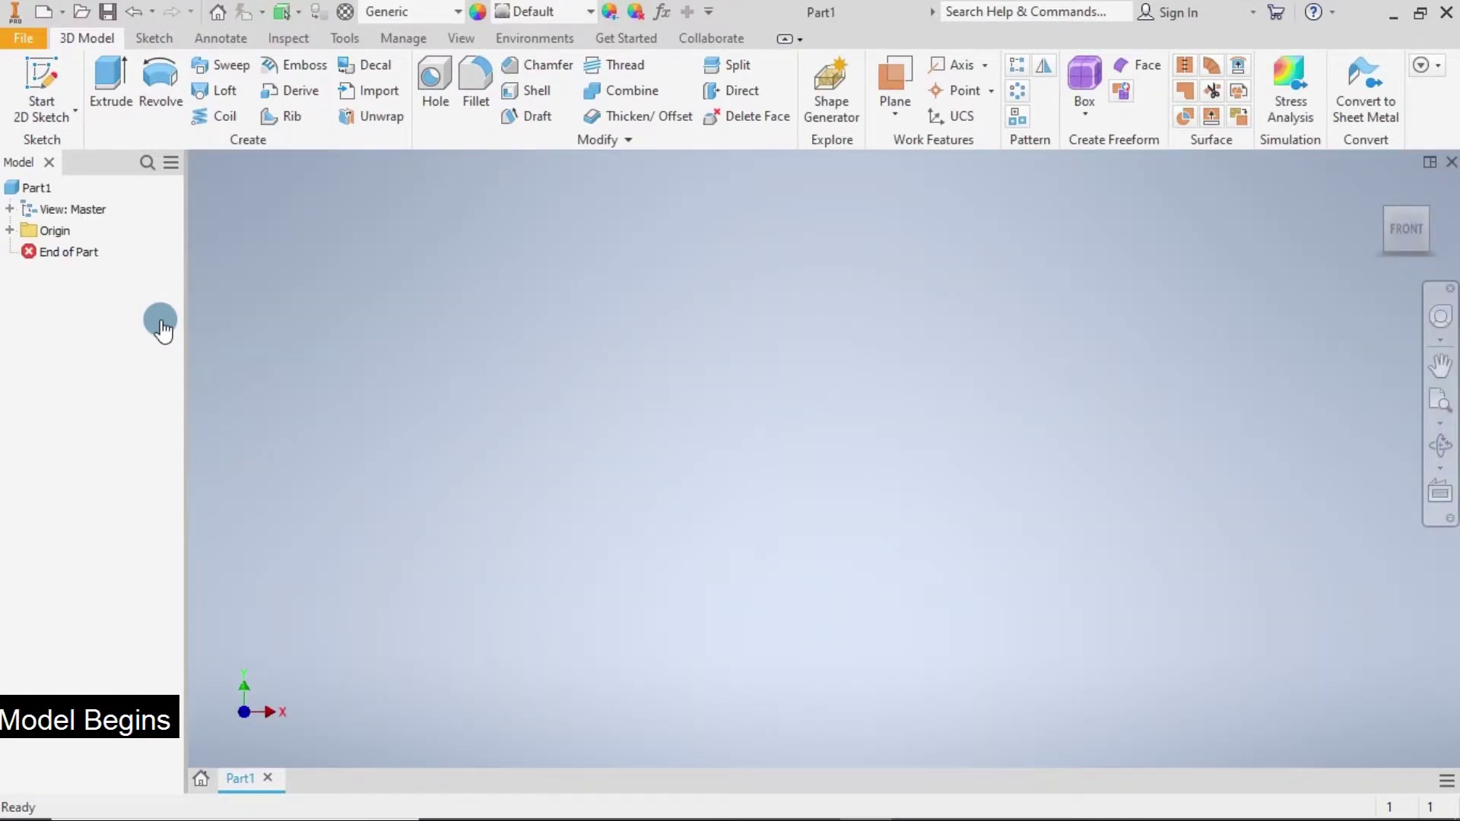
Start a sketch on the YZ plane and draw a horizontal construction line from the origin.
{"action": "left_click", "coordinate": [45, 74]}
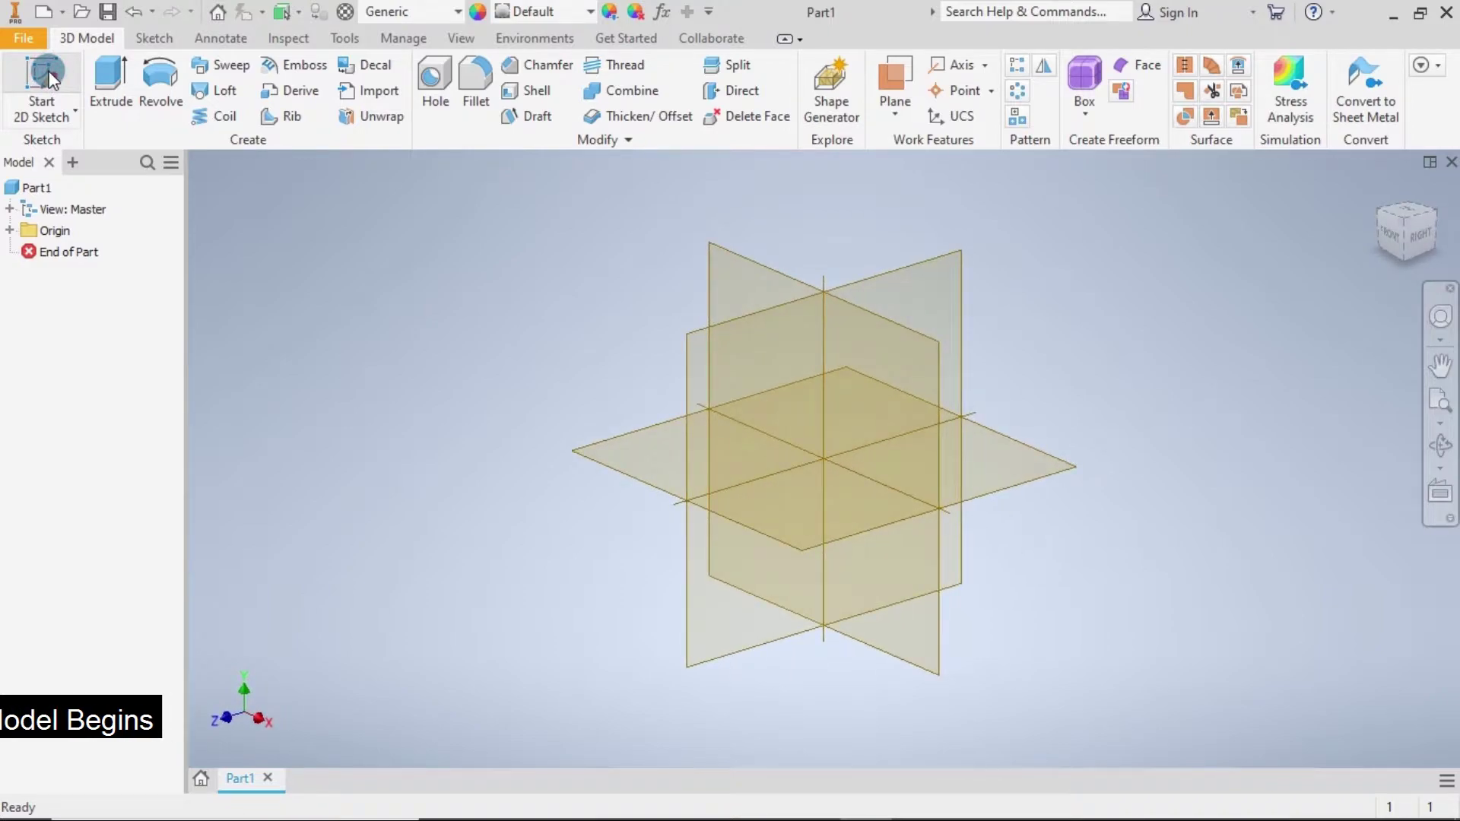
{"action": "left_click", "coordinate": [692, 340]}
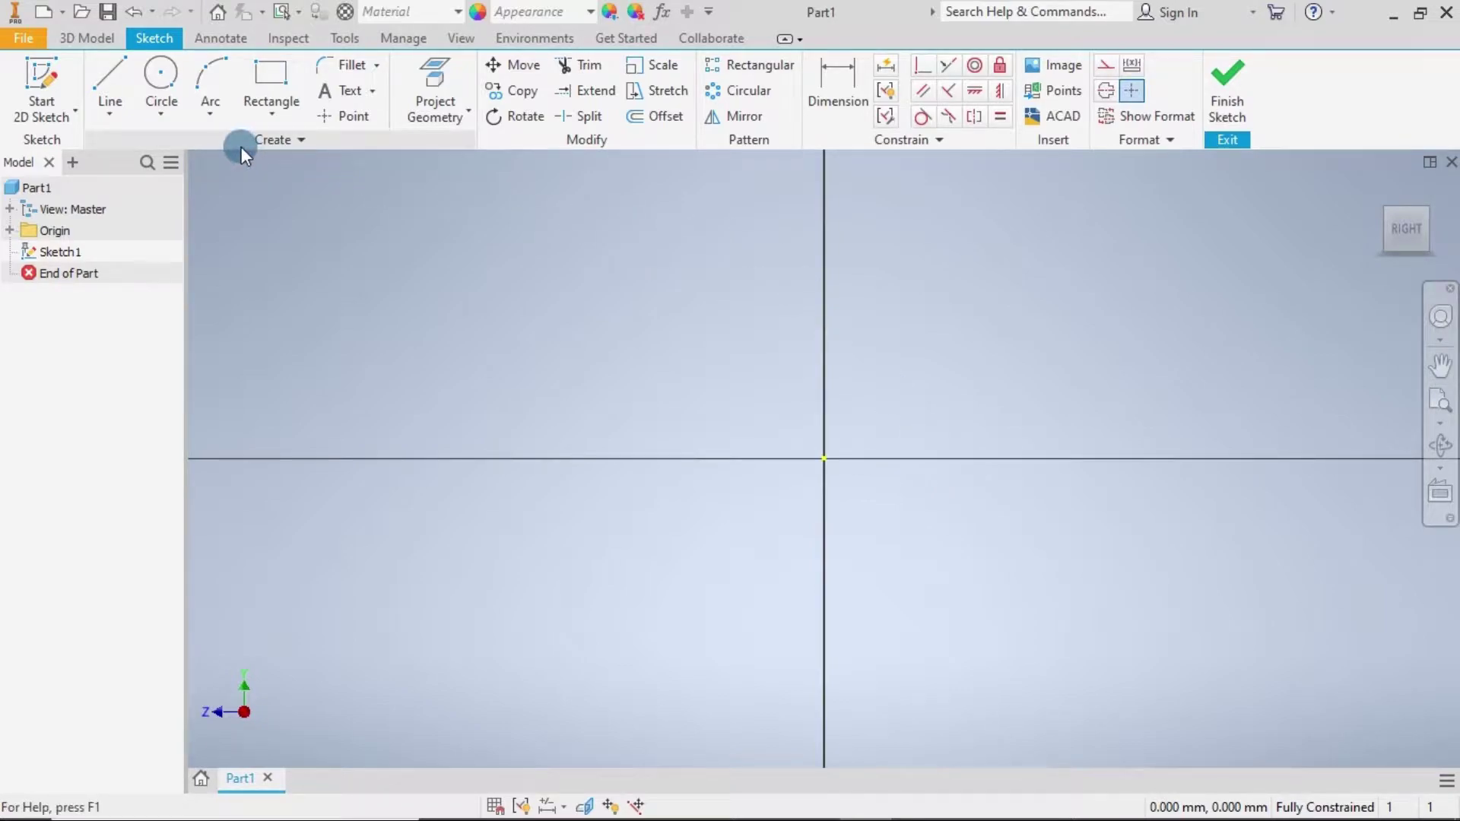
{"action": "left_click", "coordinate": [110, 76]}
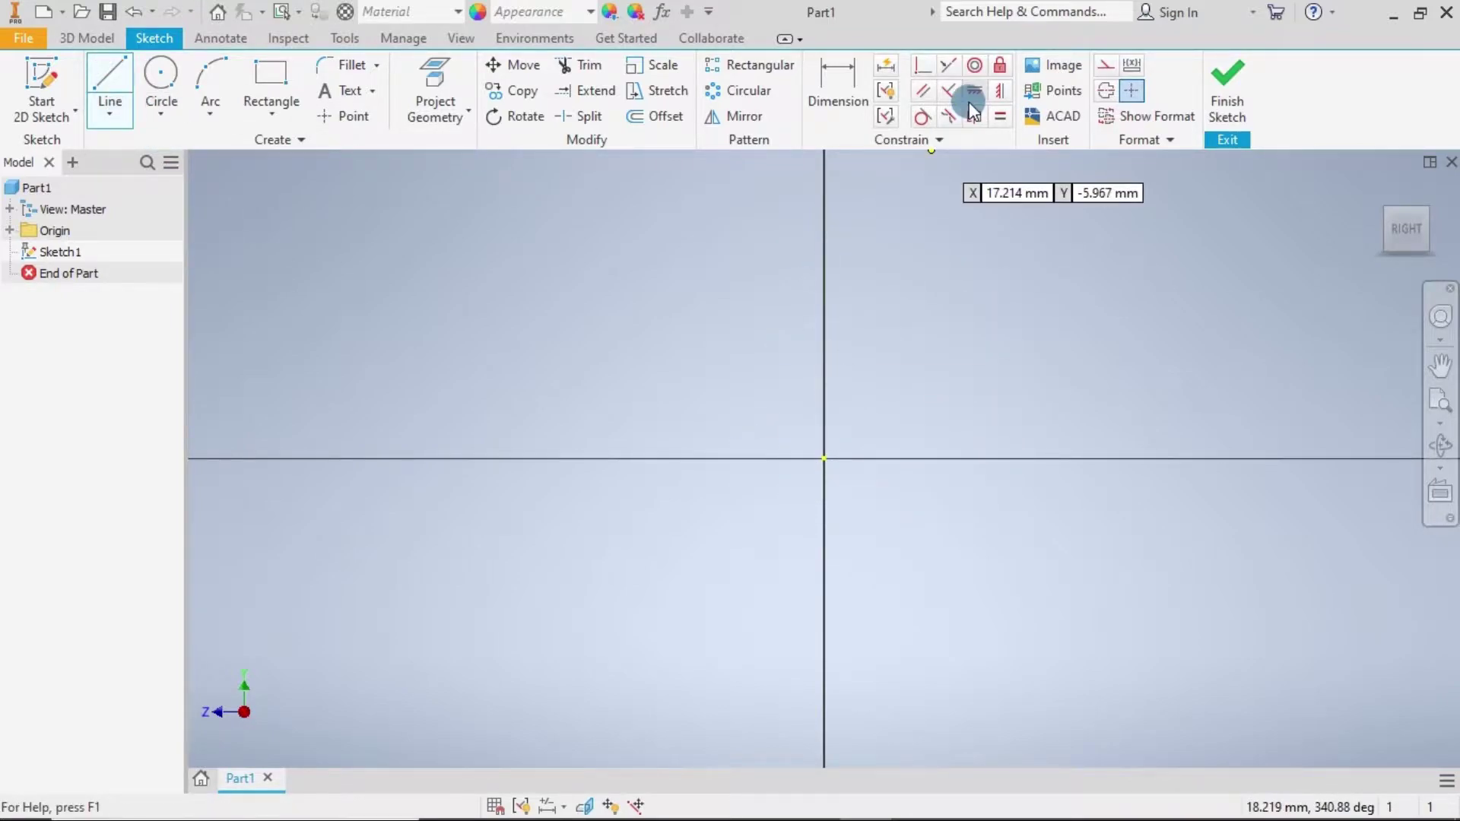
{"action": "left_click", "coordinate": [1109, 65]}
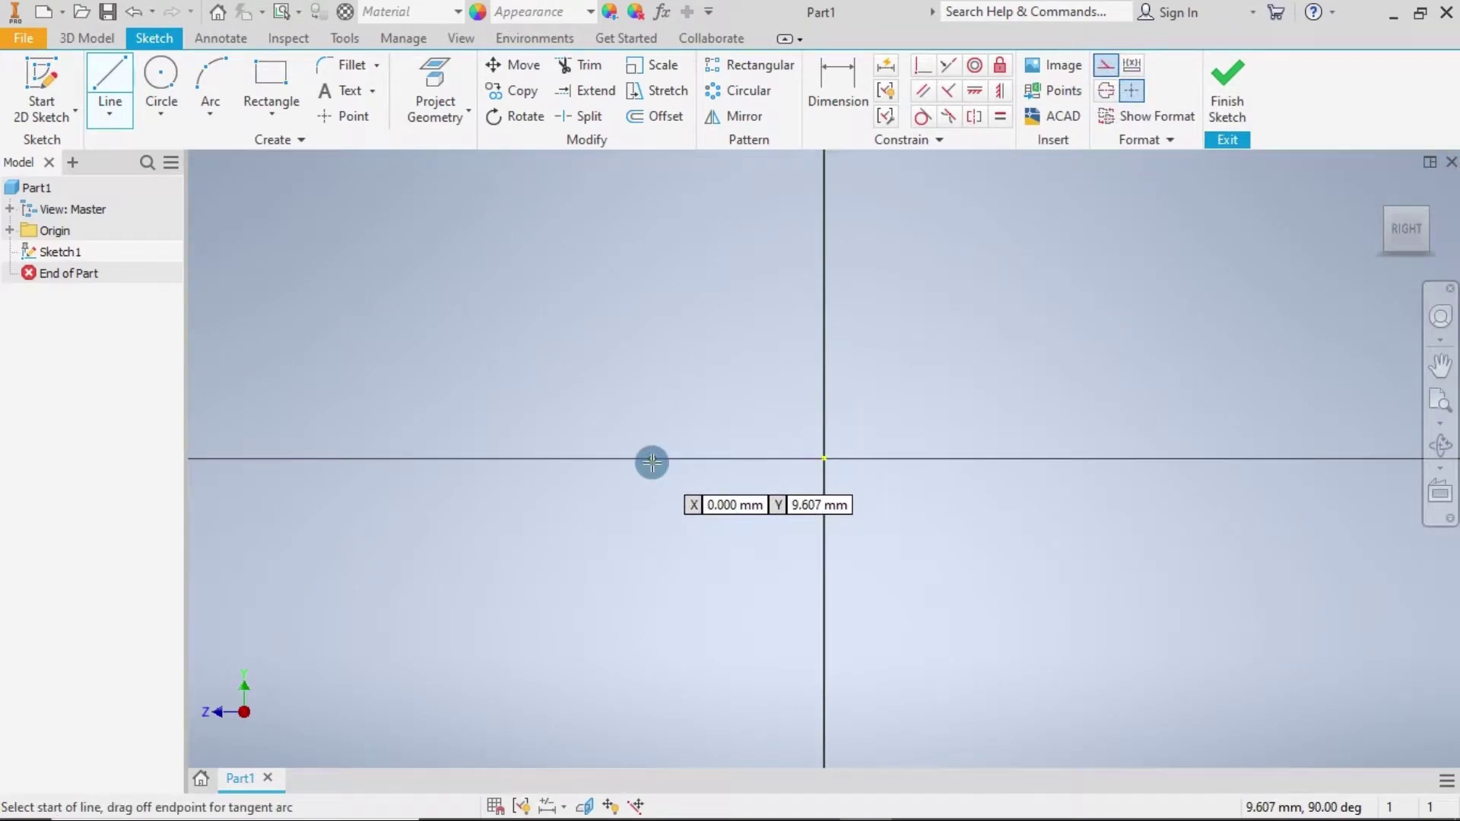
{"action": "left_click", "coordinate": [821, 460]}
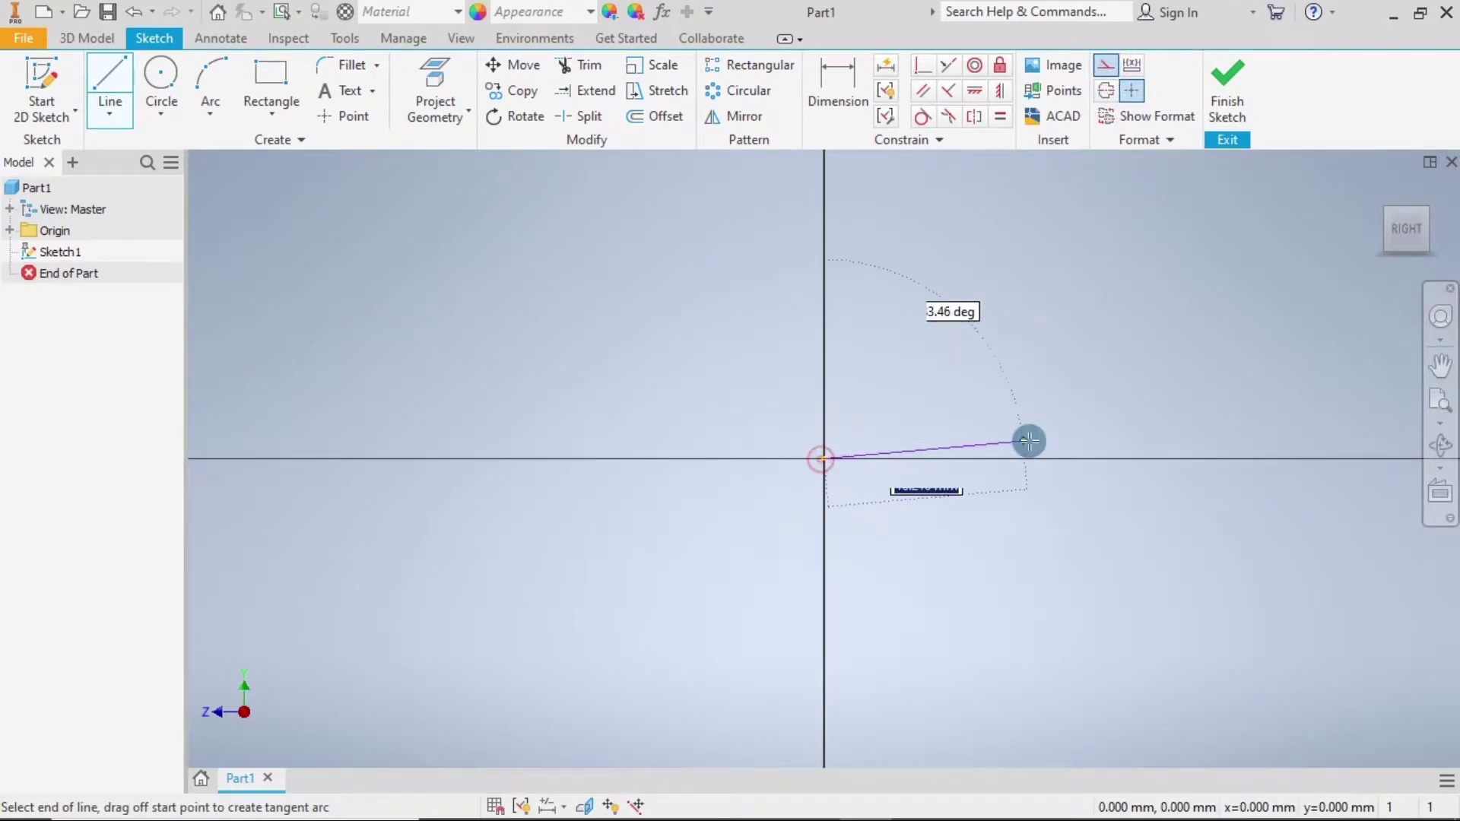
{"action": "left_click", "coordinate": [1082, 457]}
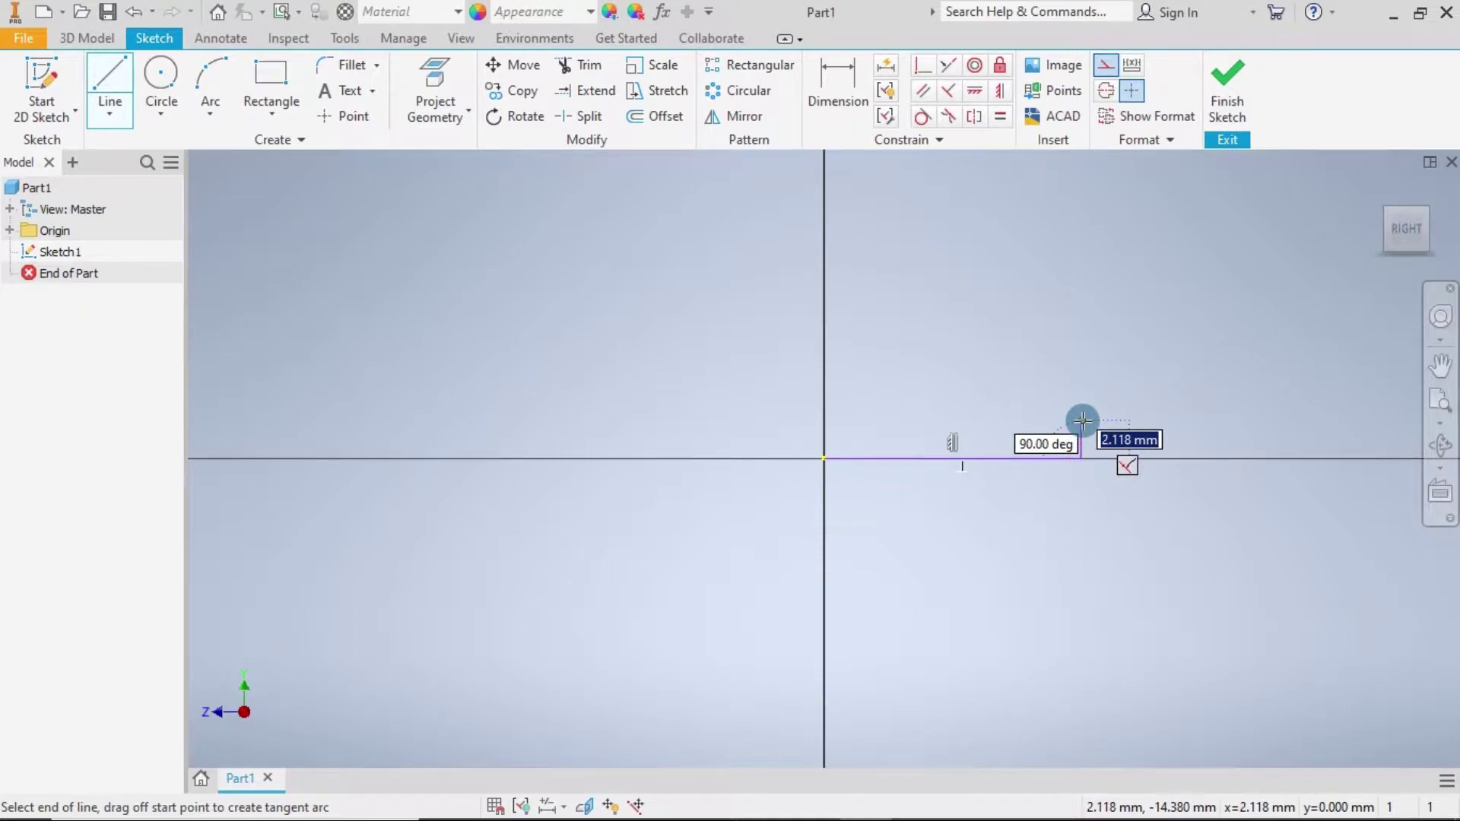
{"action": "key", "text": "Escape"}
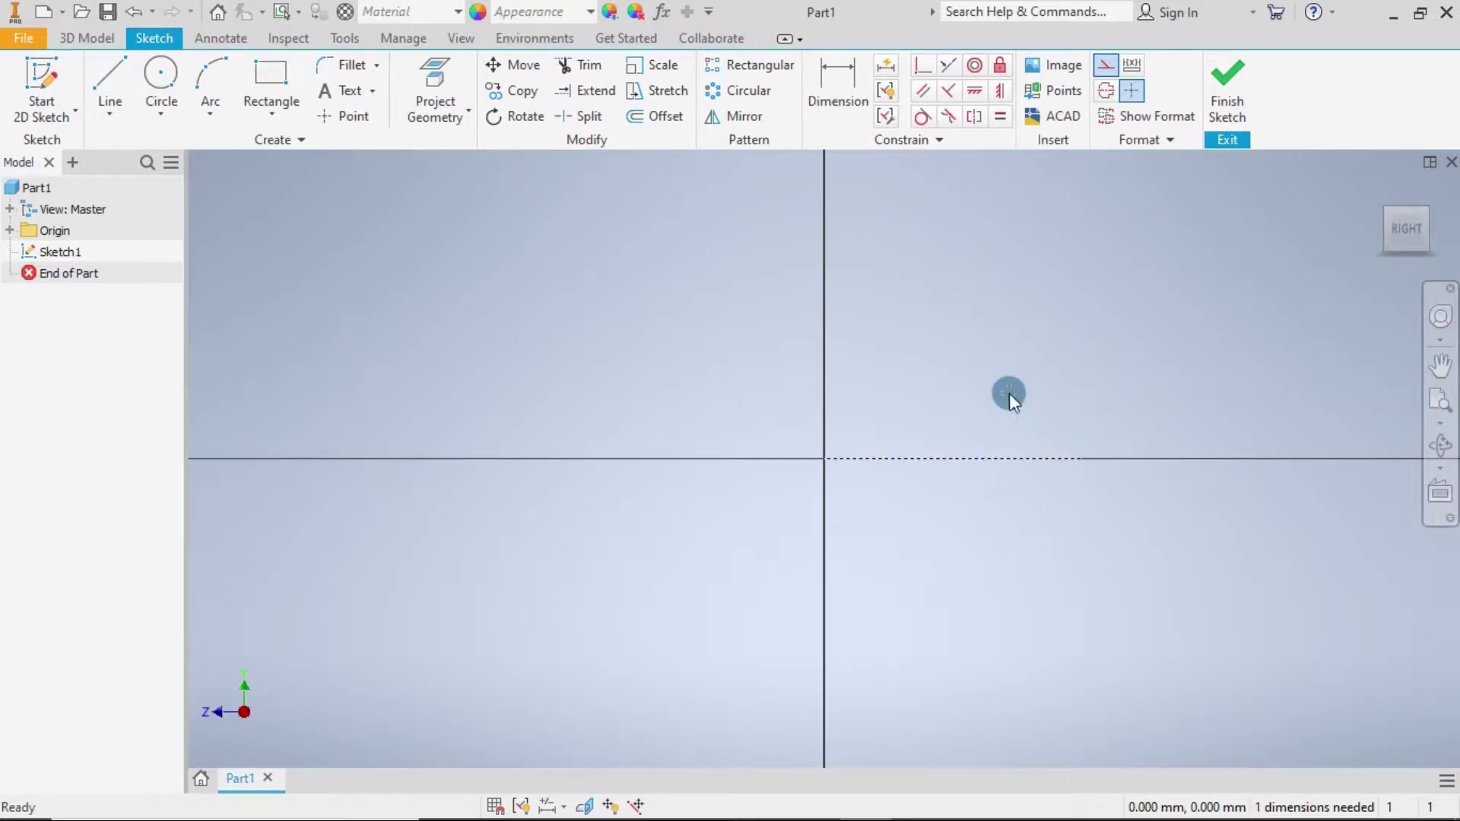
Draw the outline's top, right, step, long vertical and bottom edges beside the axis.
{"action": "left_click", "coordinate": [111, 80]}
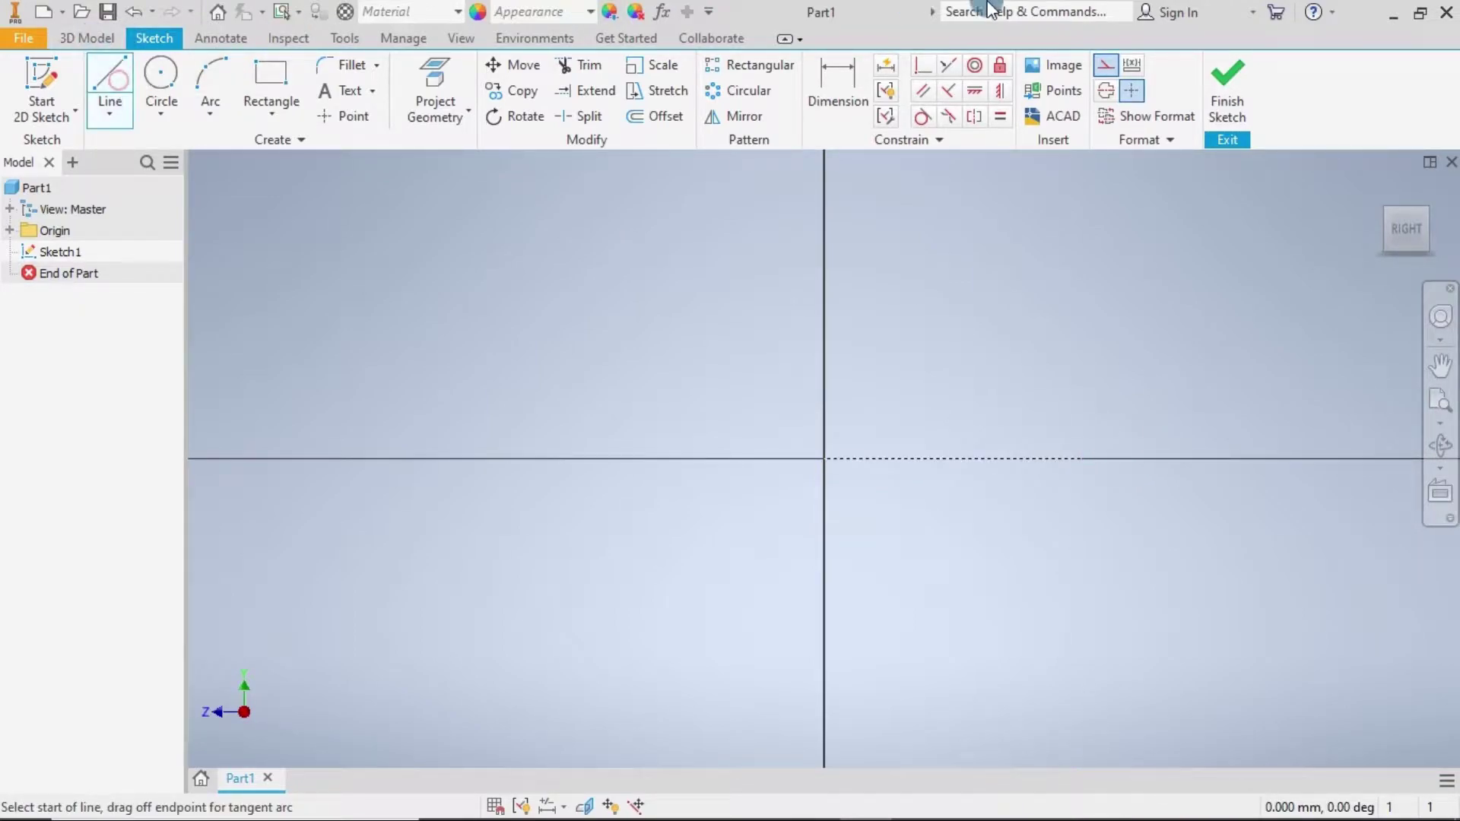
{"action": "scroll", "coordinate": [795, 469], "scroll_direction": "up", "scroll_amount": 5}
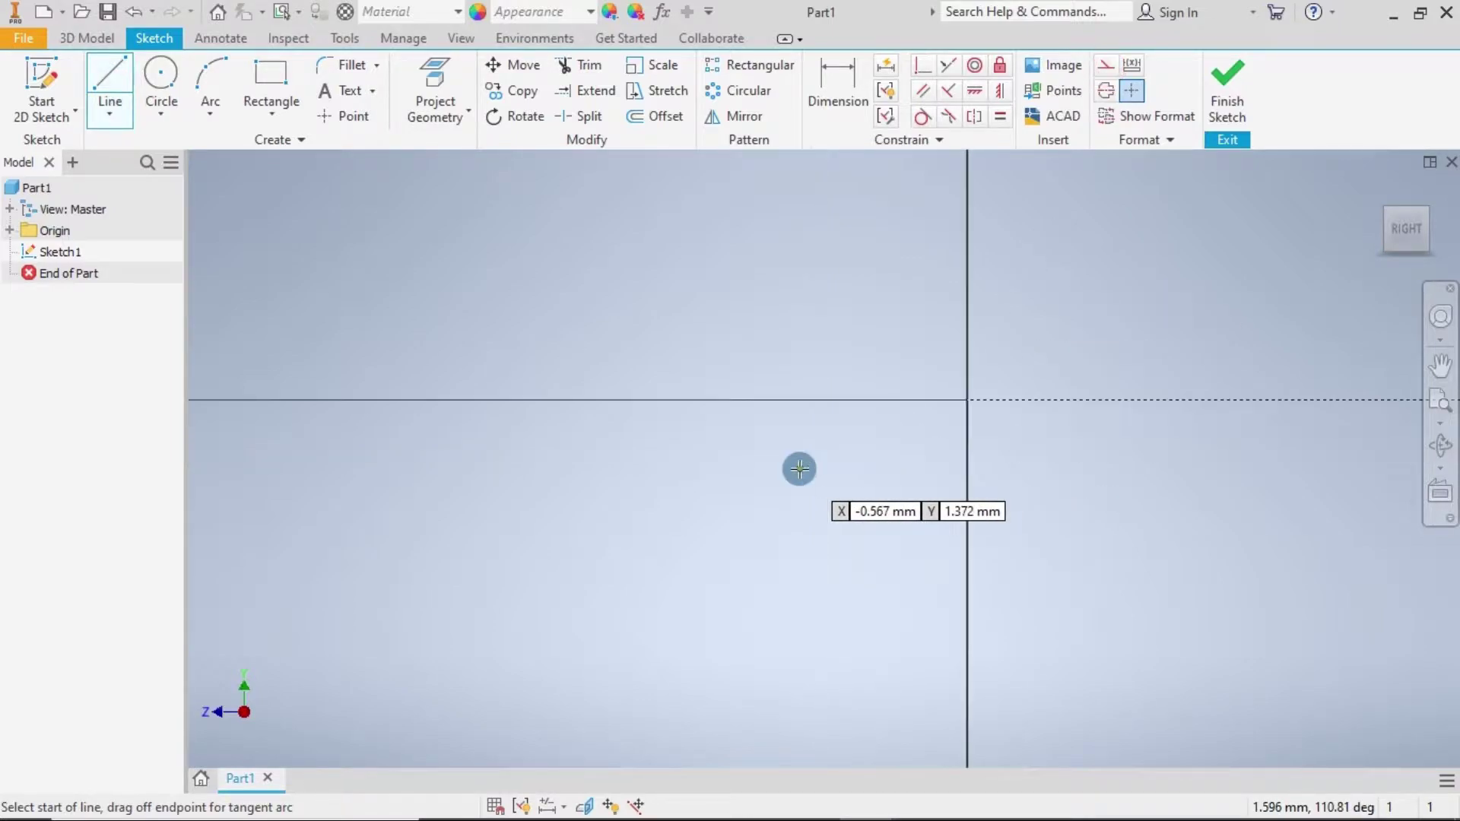
{"action": "left_click", "coordinate": [966, 428]}
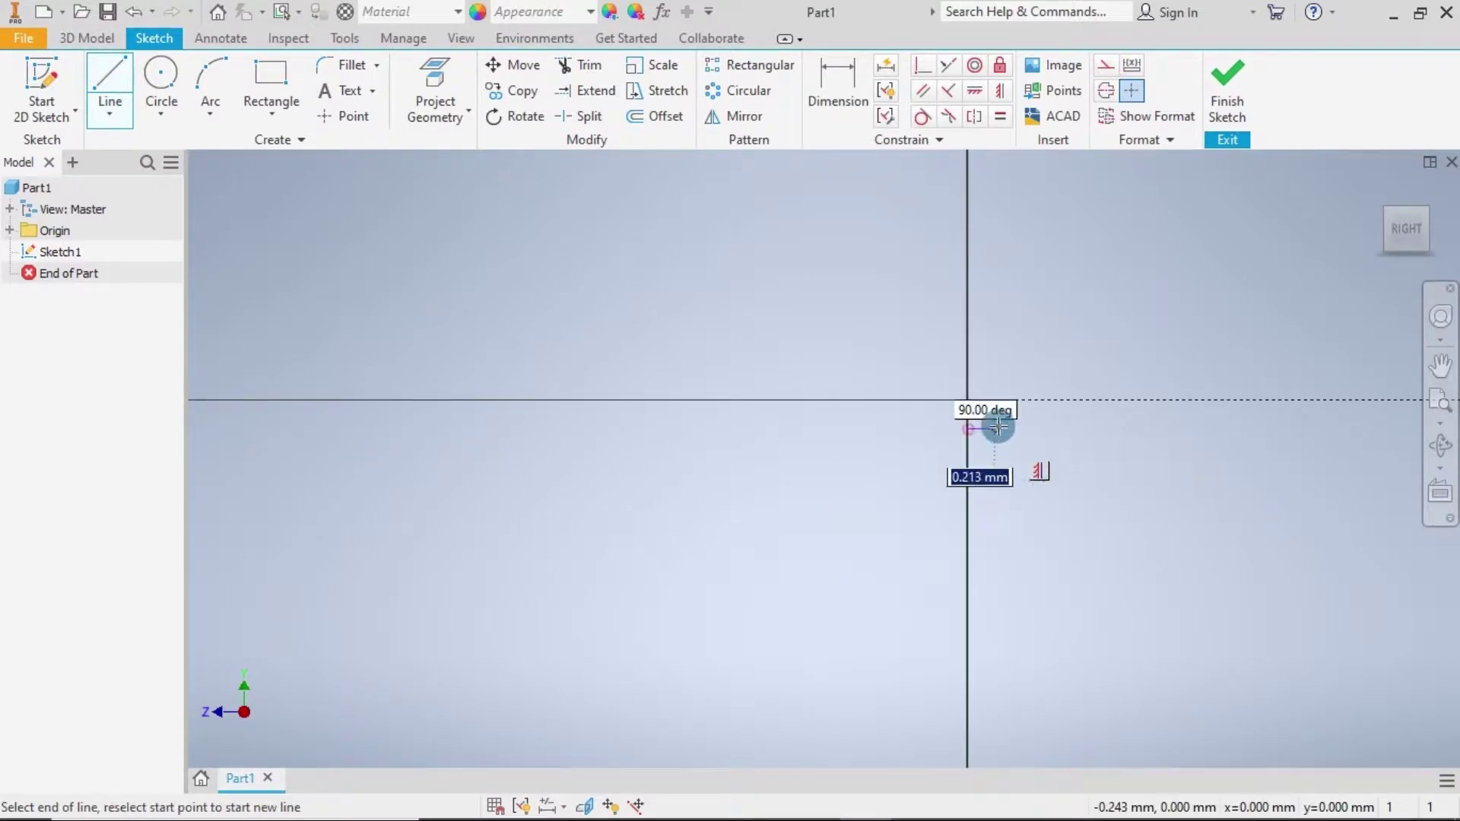
{"action": "left_click", "coordinate": [1077, 427]}
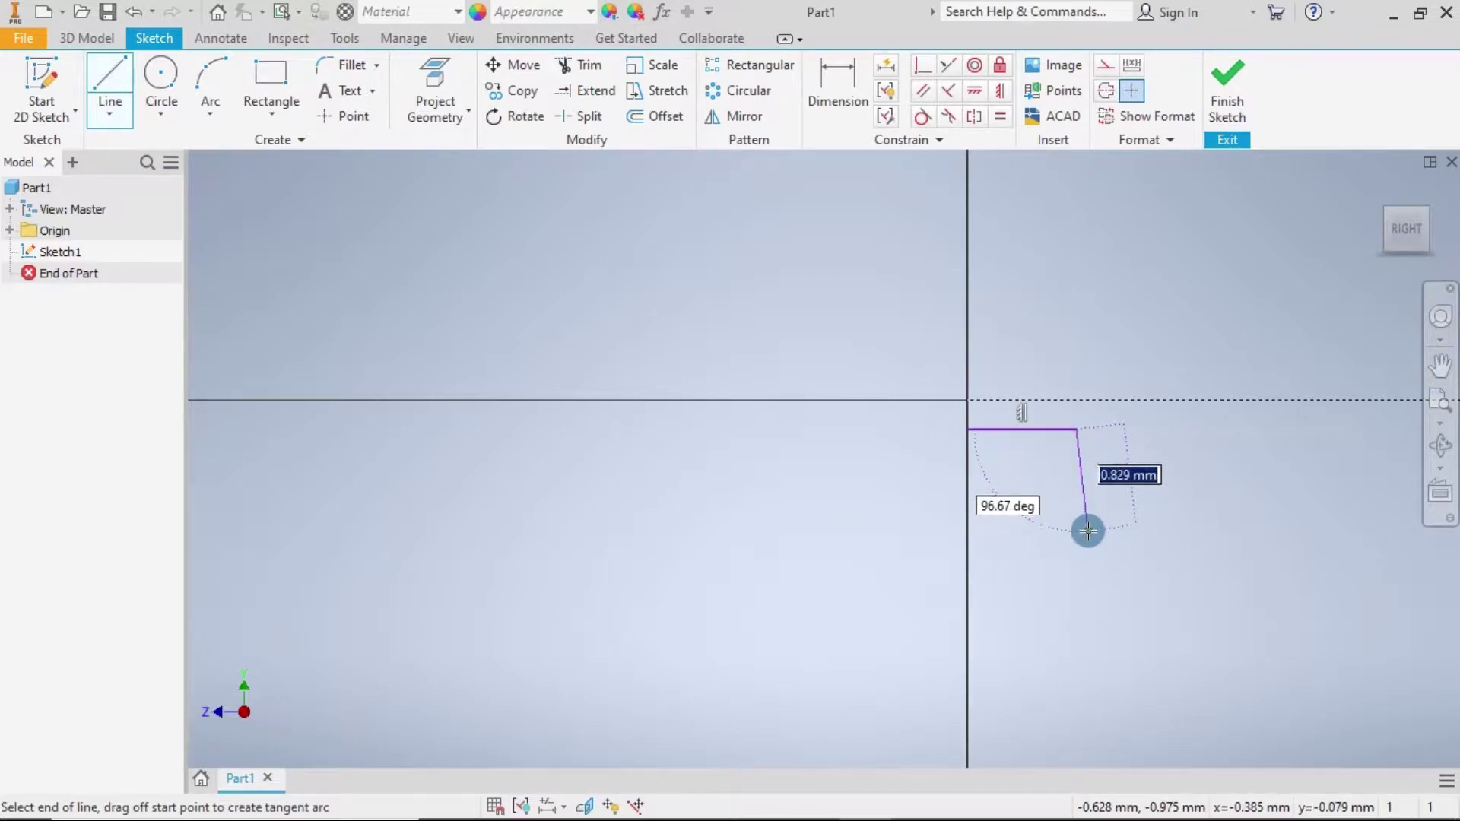
{"action": "left_click", "coordinate": [1077, 563]}
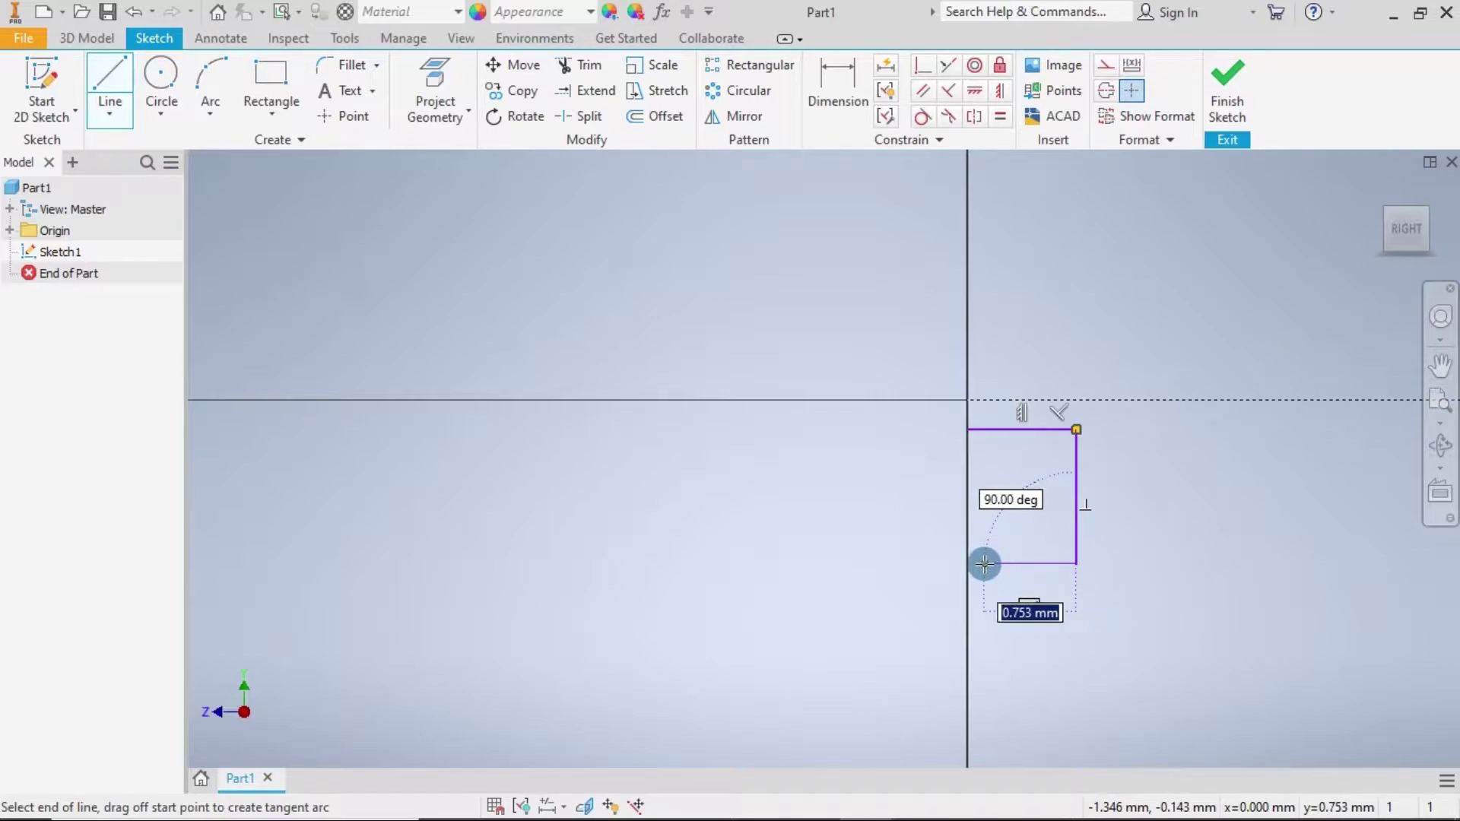
{"action": "left_click", "coordinate": [985, 564]}
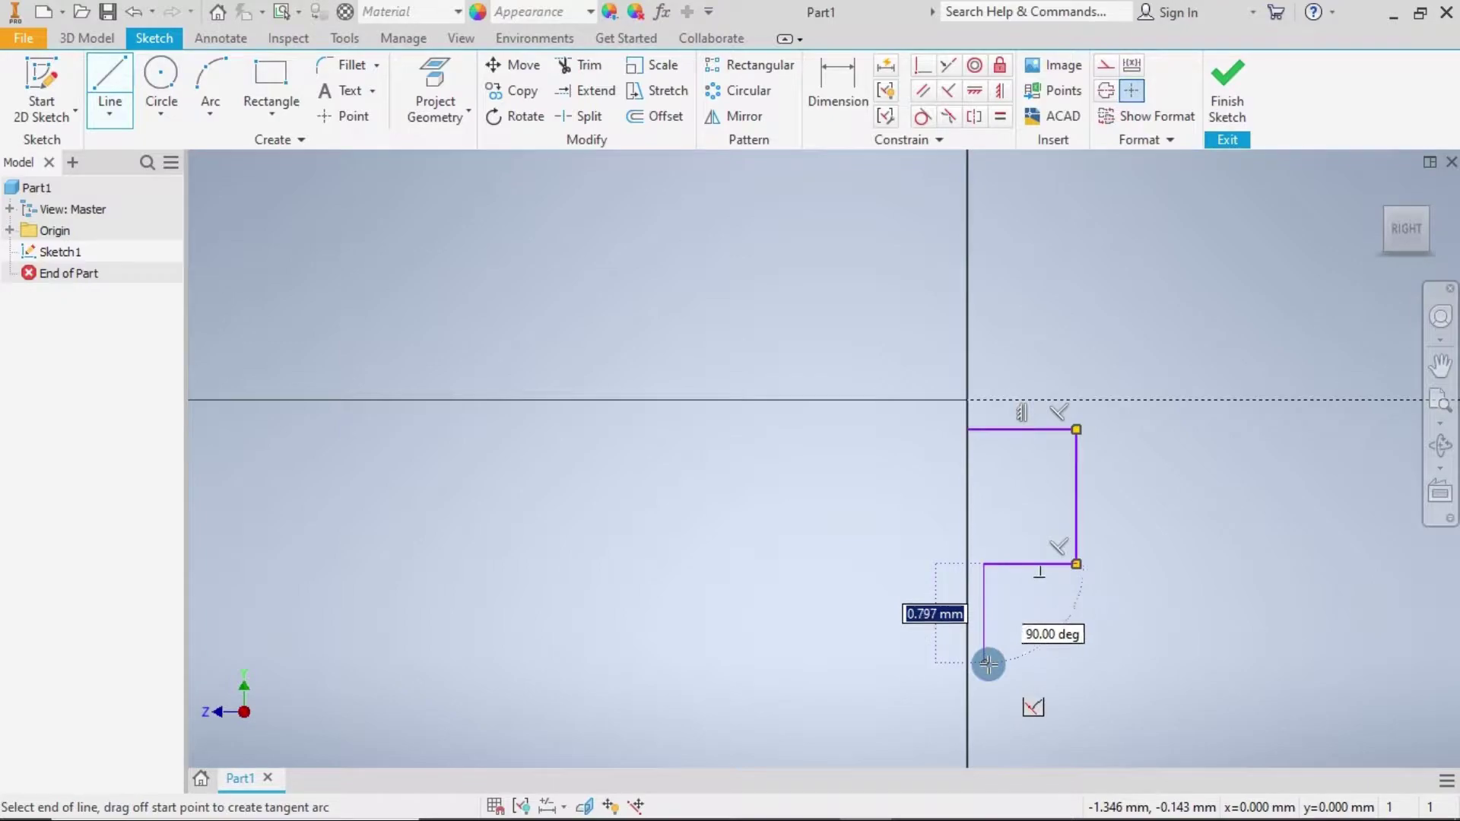
{"action": "left_click", "coordinate": [985, 706]}
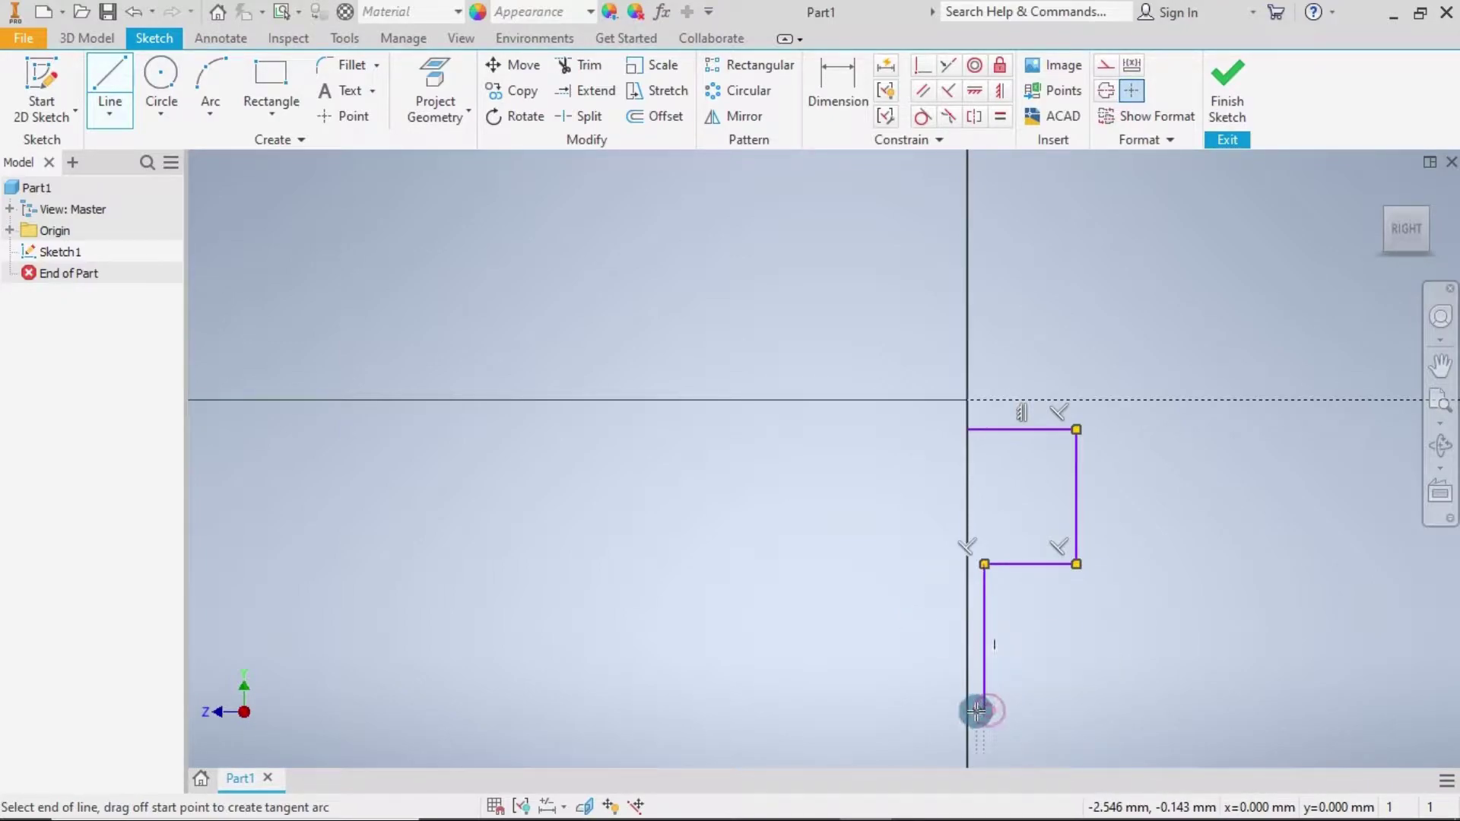
{"action": "left_click", "coordinate": [968, 671]}
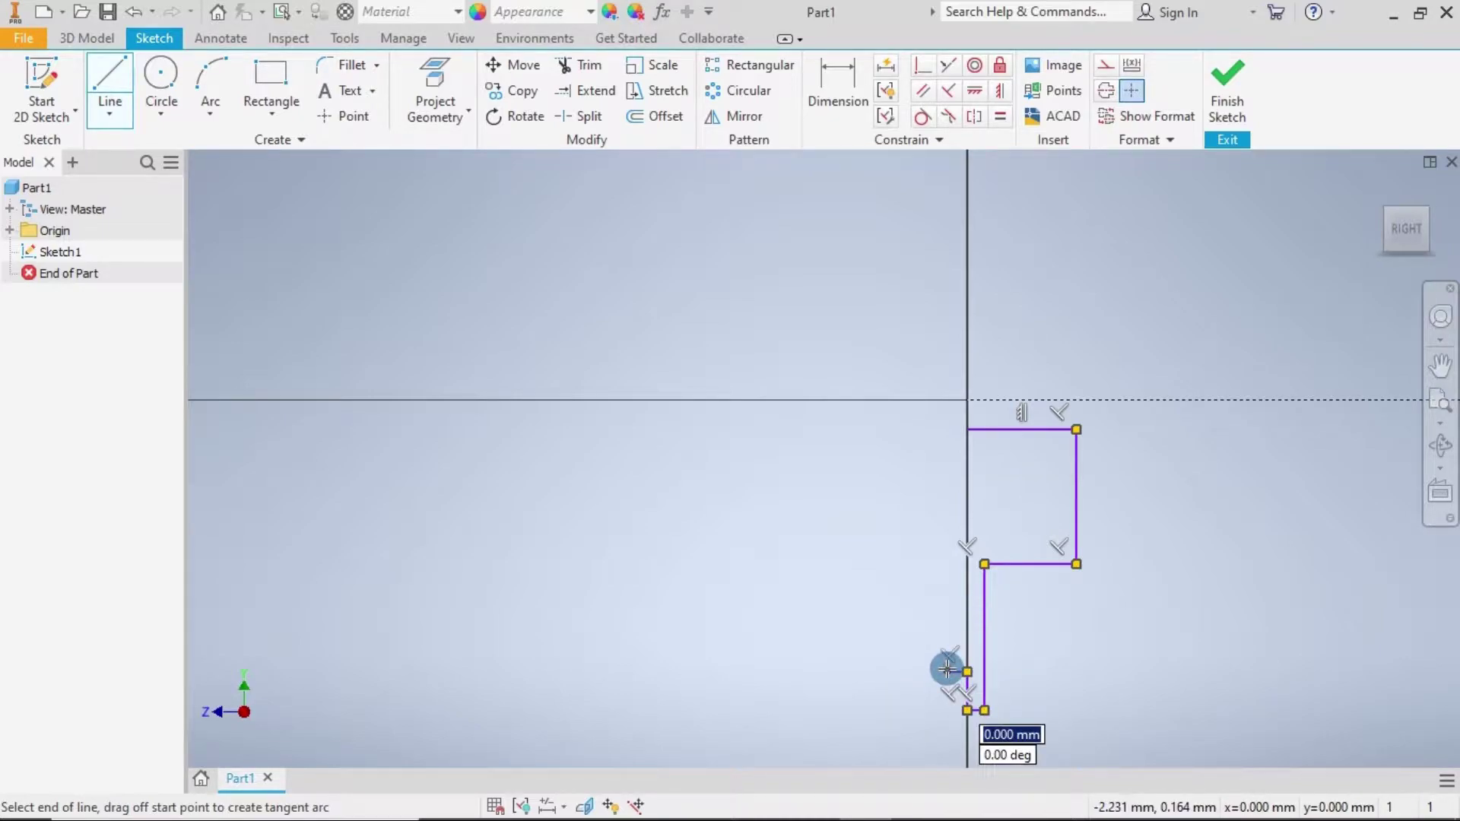
Add the small notch edges and close the stepped outline at its top corner.
{"action": "scroll", "coordinate": [947, 660], "scroll_direction": "down", "scroll_amount": 5}
{"action": "middle_click_drag", "start_coordinate": [947, 655], "coordinate": [828, 329]}
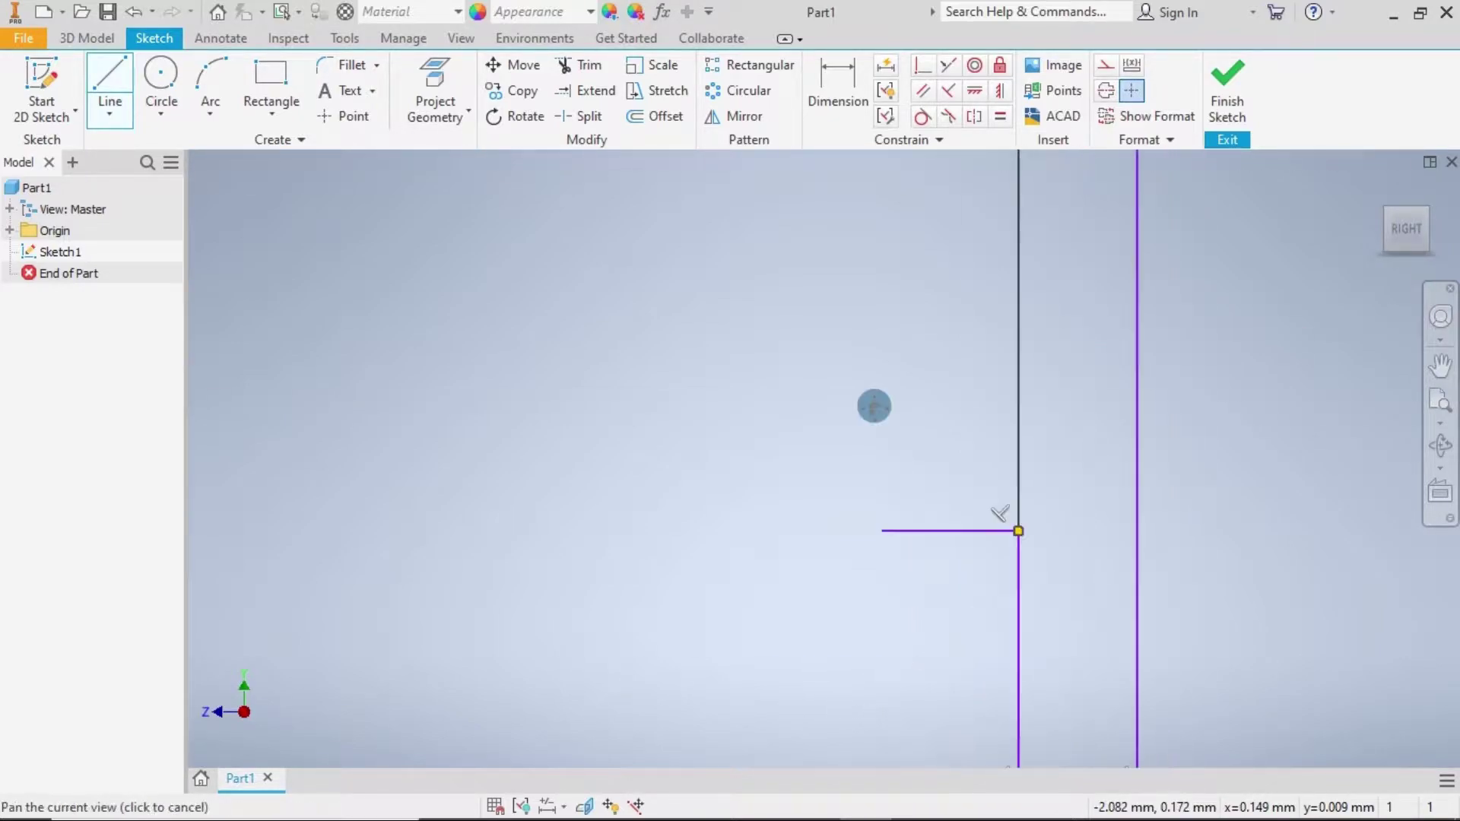
{"action": "left_click", "coordinate": [831, 357]}
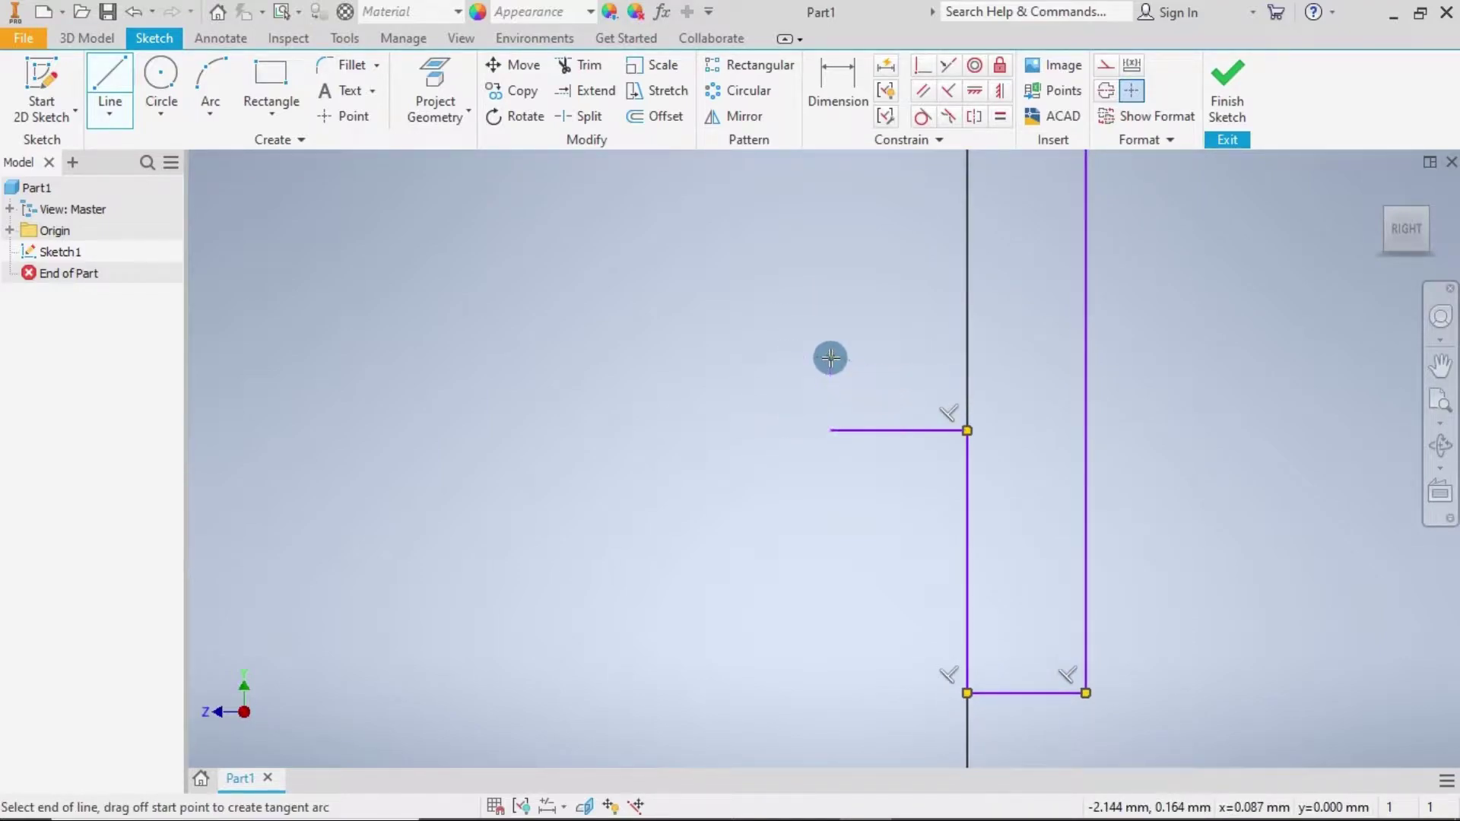
{"action": "left_click", "coordinate": [969, 353]}
{"action": "scroll", "coordinate": [974, 343], "scroll_direction": "down", "scroll_amount": 5}
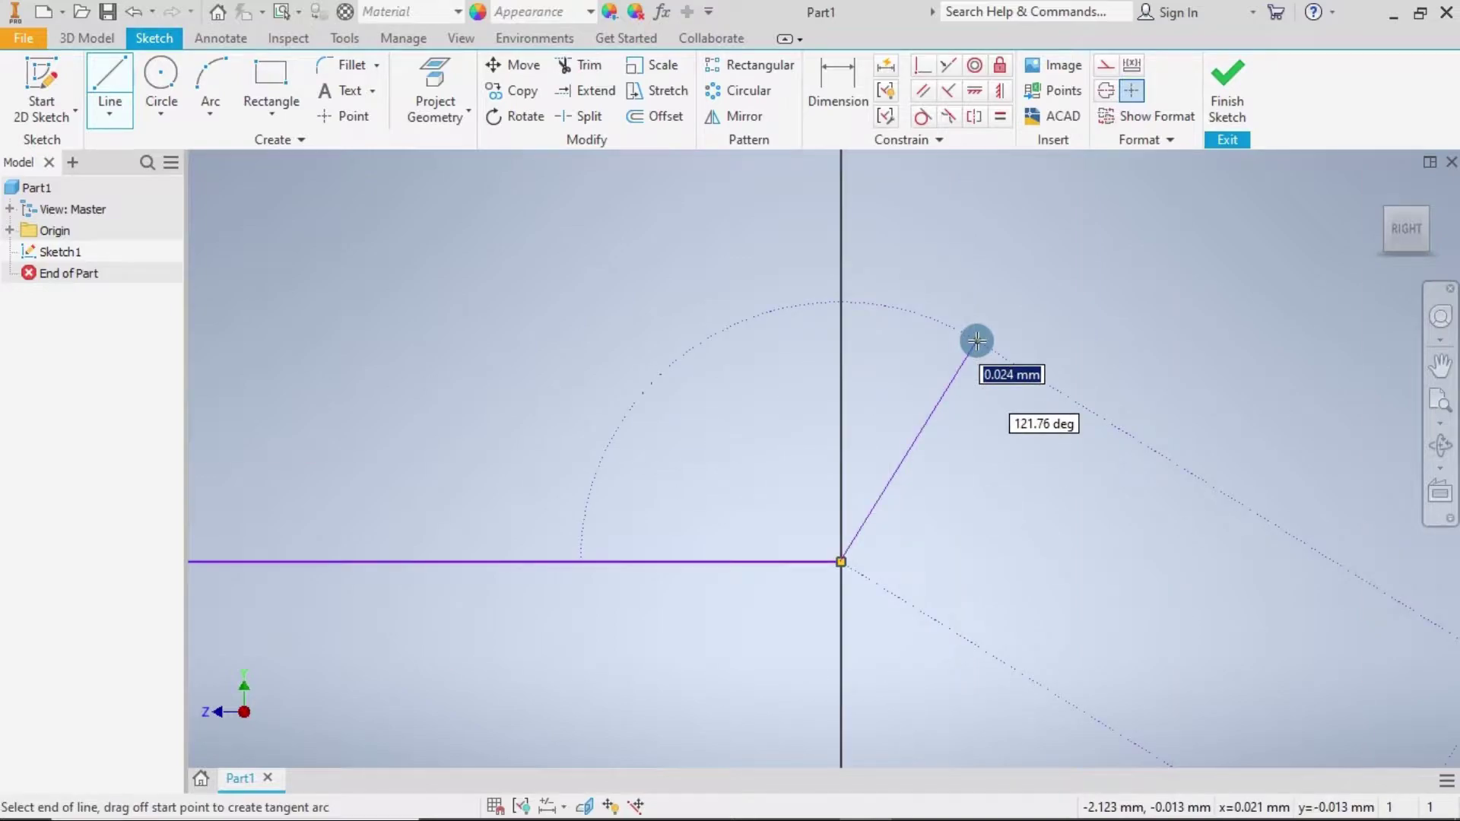
{"action": "scroll", "coordinate": [973, 340], "scroll_direction": "down", "scroll_amount": 2}
{"action": "scroll", "coordinate": [972, 340], "scroll_direction": "up", "scroll_amount": 5}
{"action": "scroll", "coordinate": [972, 319], "scroll_direction": "up", "scroll_amount": 4}
{"action": "scroll", "coordinate": [968, 274], "scroll_direction": "up", "scroll_amount": 3}
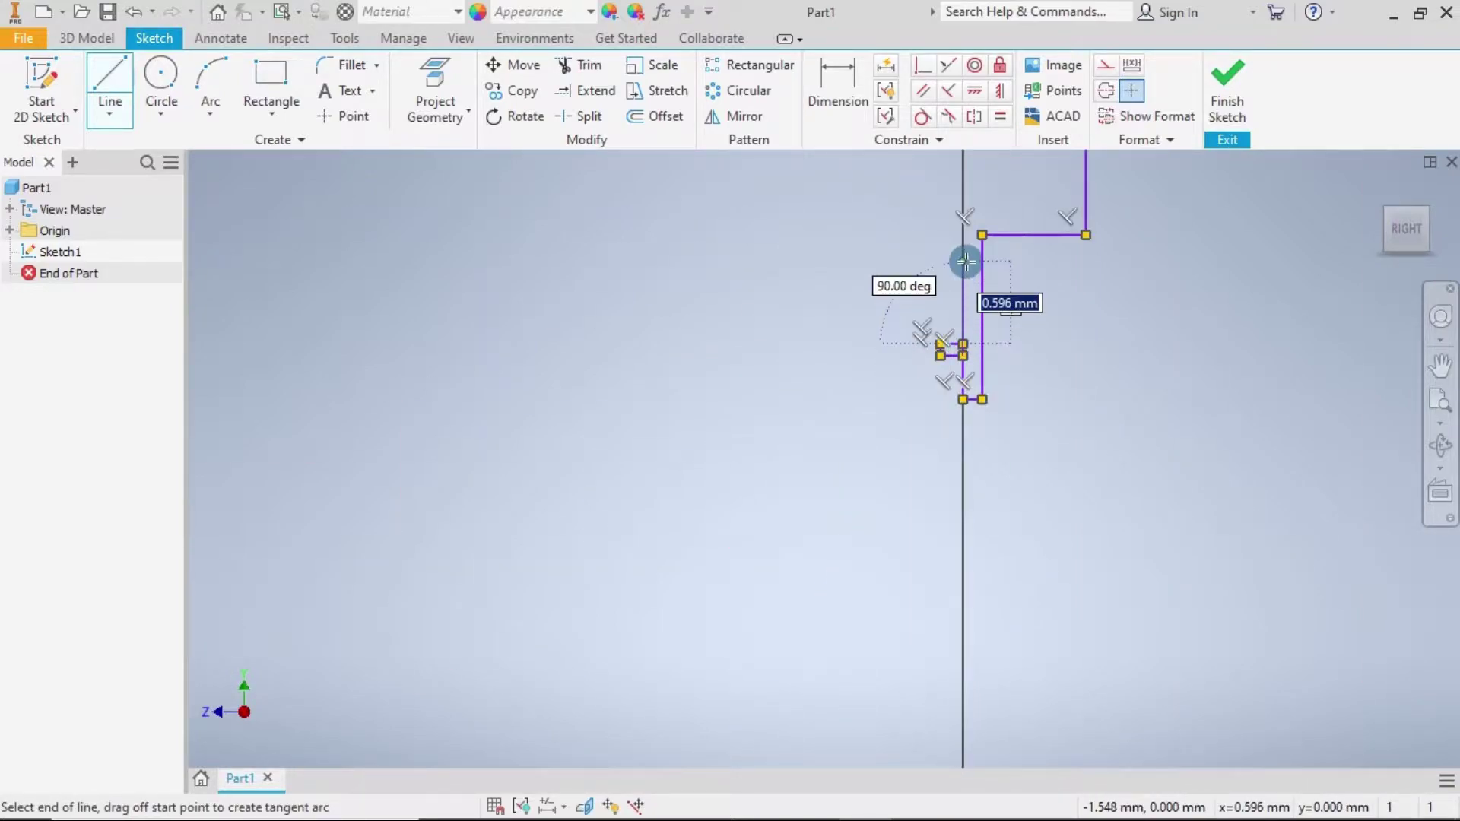
{"action": "middle_click_drag", "start_coordinate": [966, 263], "coordinate": [931, 487]}
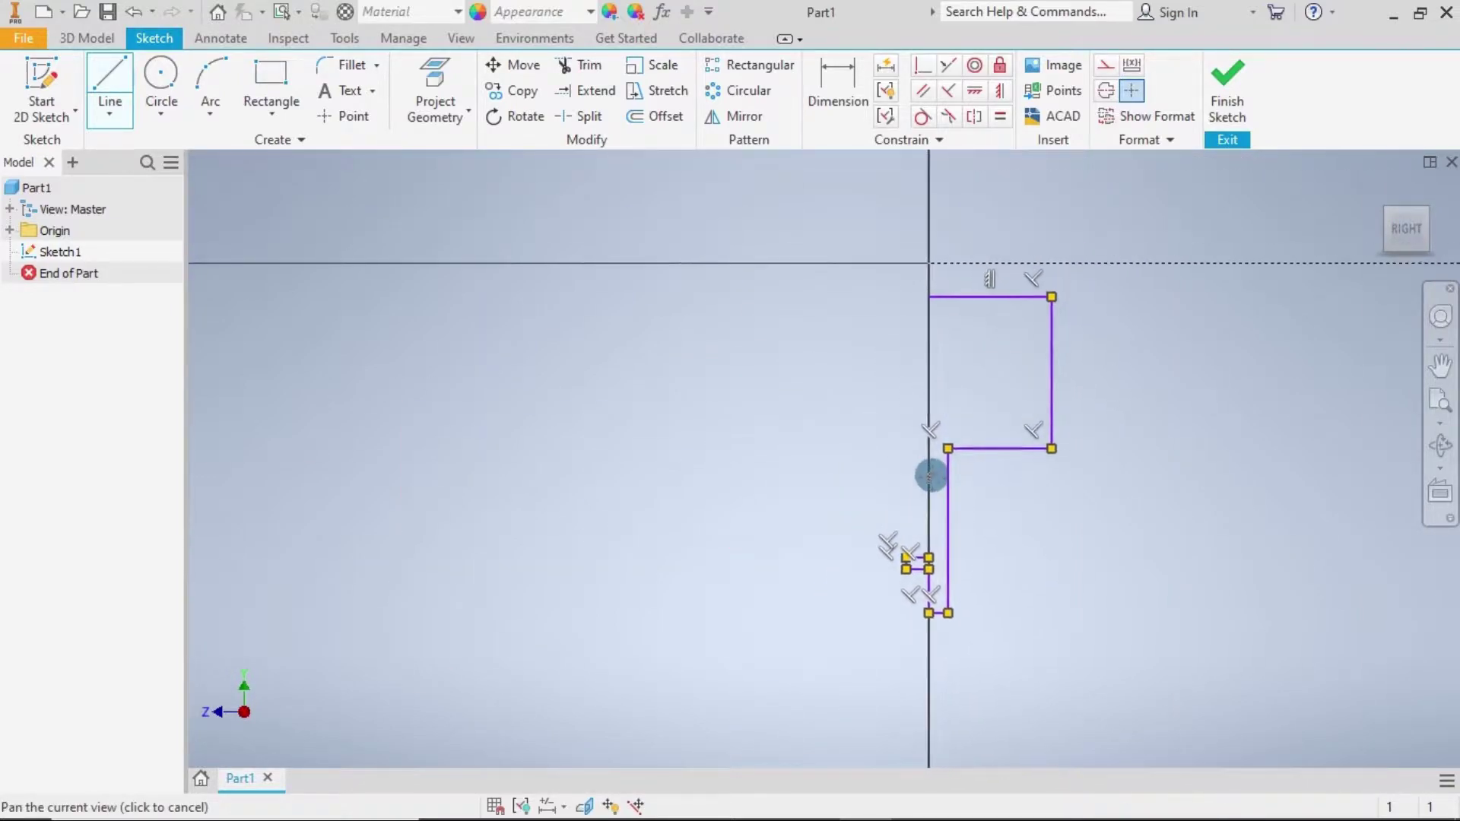
{"action": "left_click", "coordinate": [927, 306]}
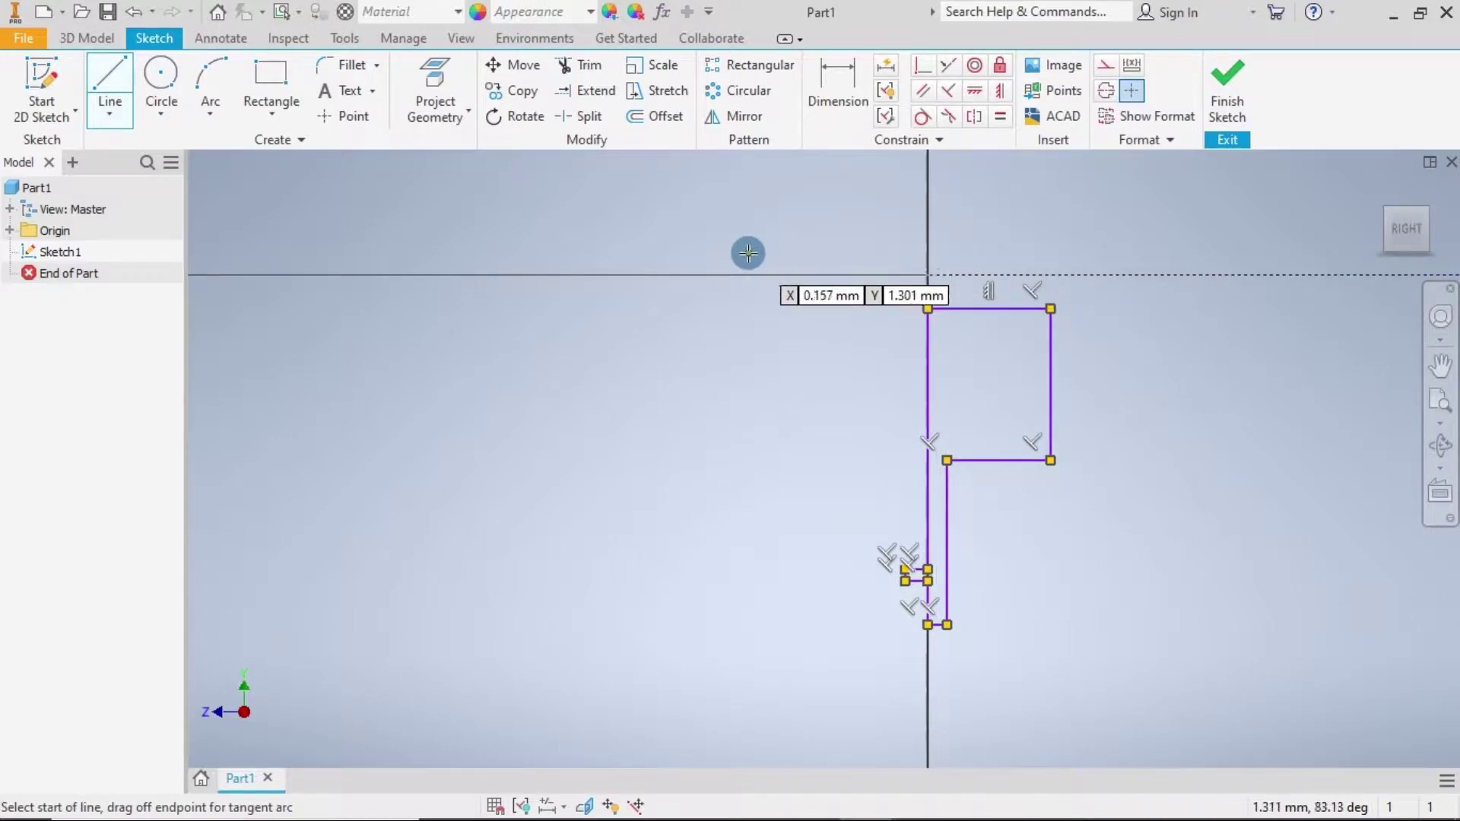
{"action": "left_click", "coordinate": [832, 76]}
Dimension the top edge 6.5 from the horizontal axis.
{"action": "left_click", "coordinate": [1025, 275]}
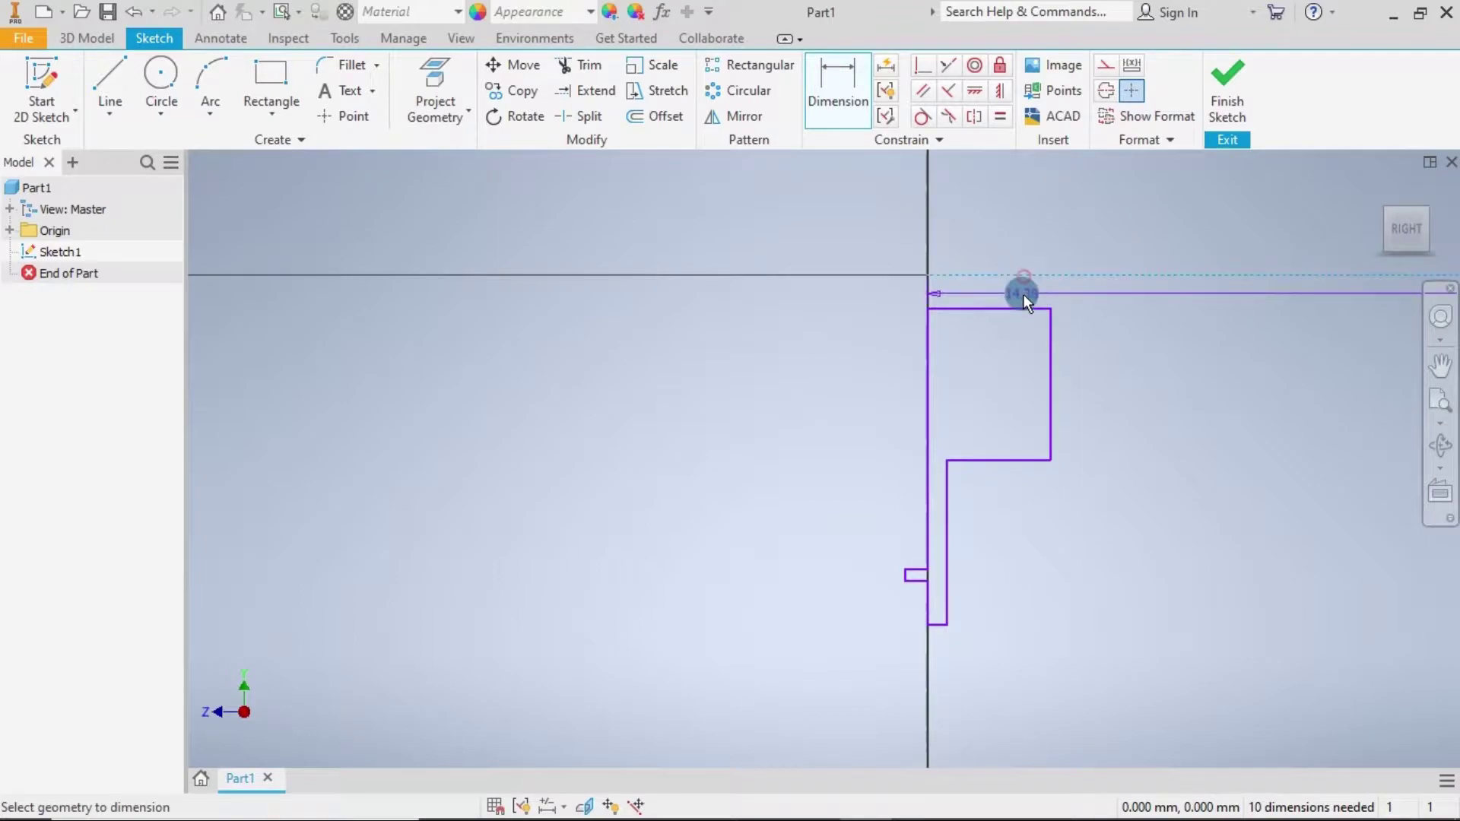
{"action": "left_click", "coordinate": [1017, 311]}
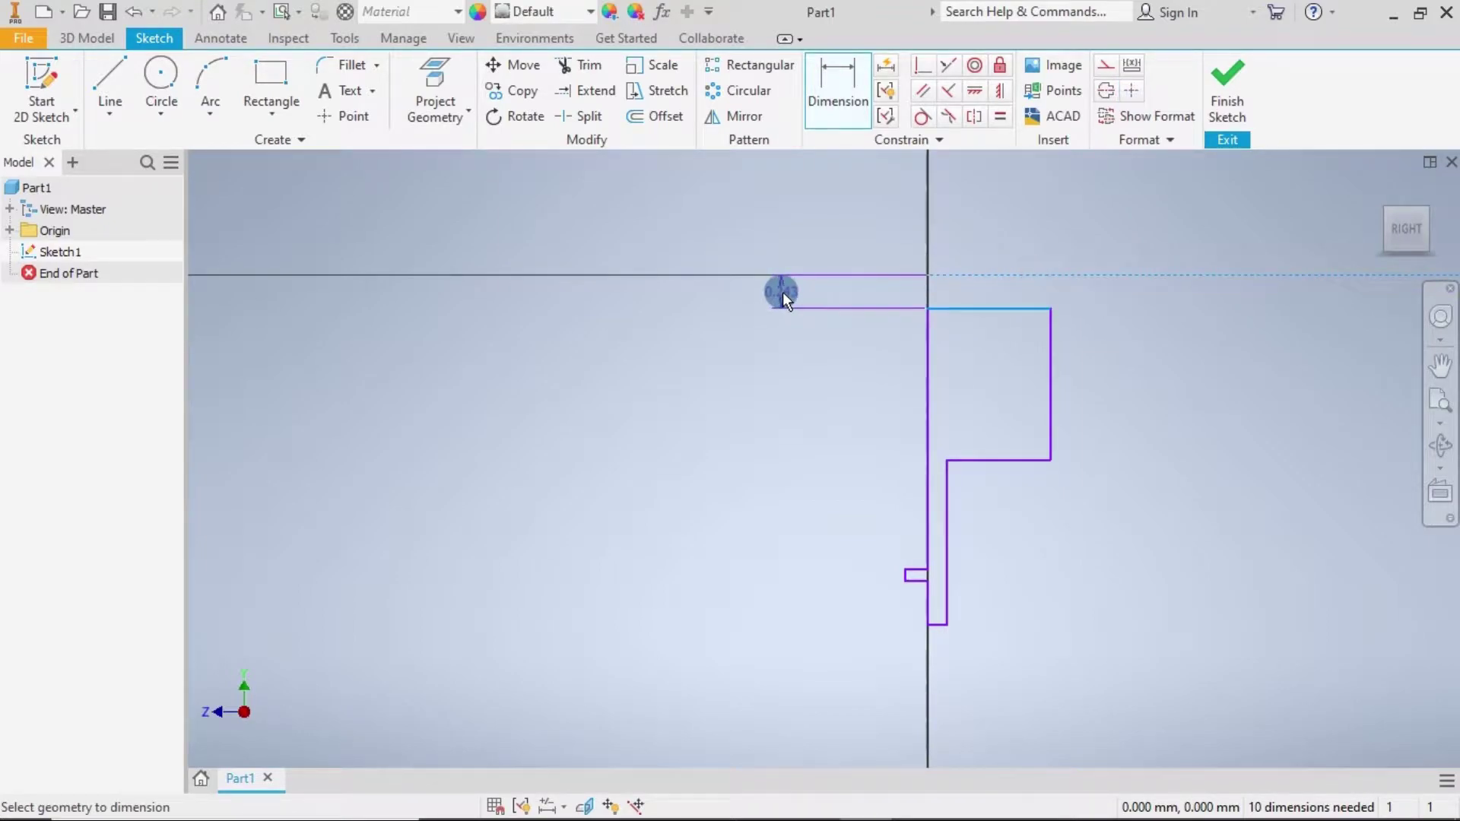
{"action": "left_click", "coordinate": [783, 292]}
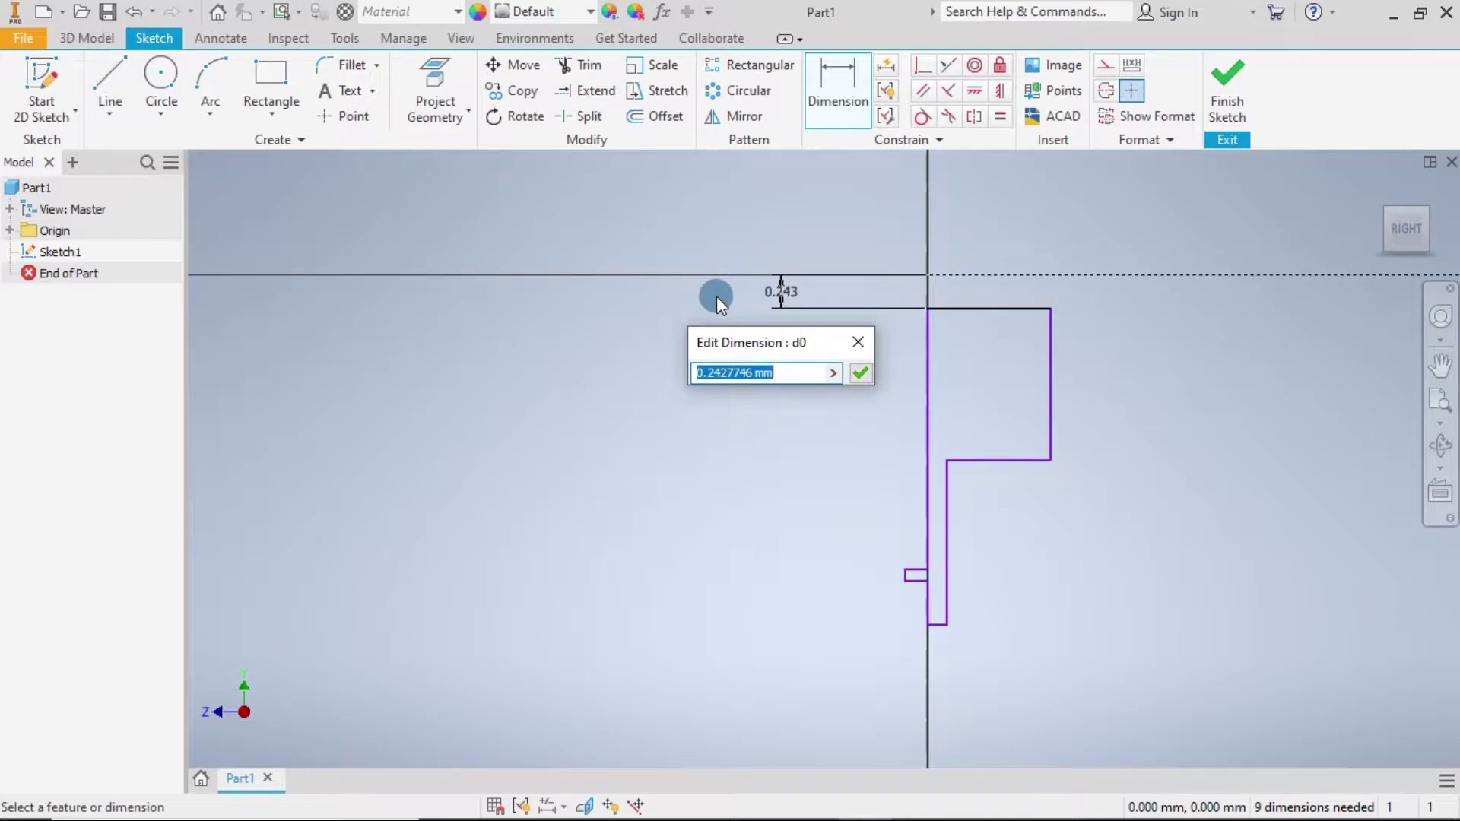
{"action": "type", "text": "6."}
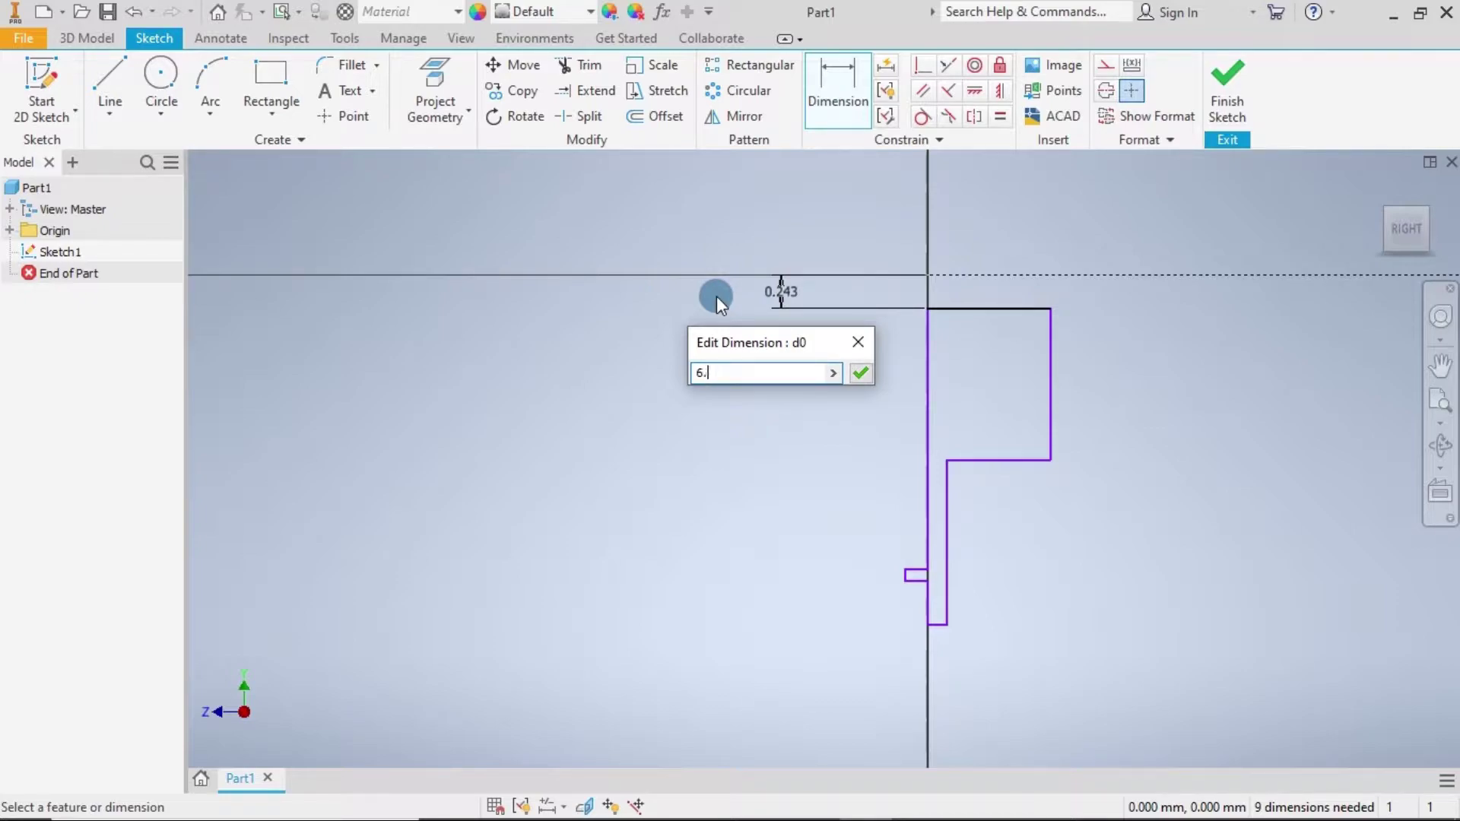
{"action": "type", "text": "5"}
{"action": "key", "text": "Return"}
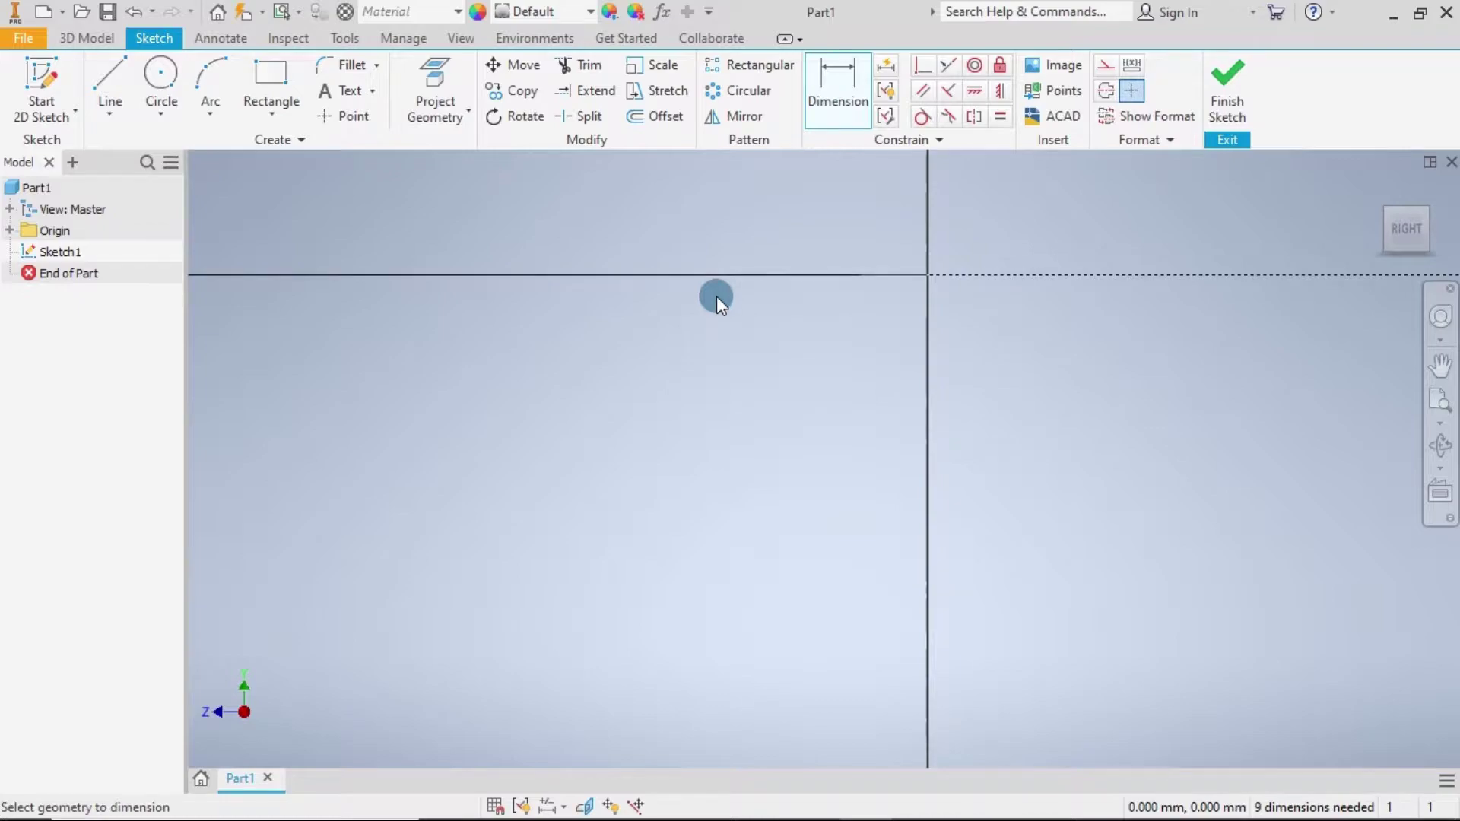
{"action": "key", "text": "Home"}
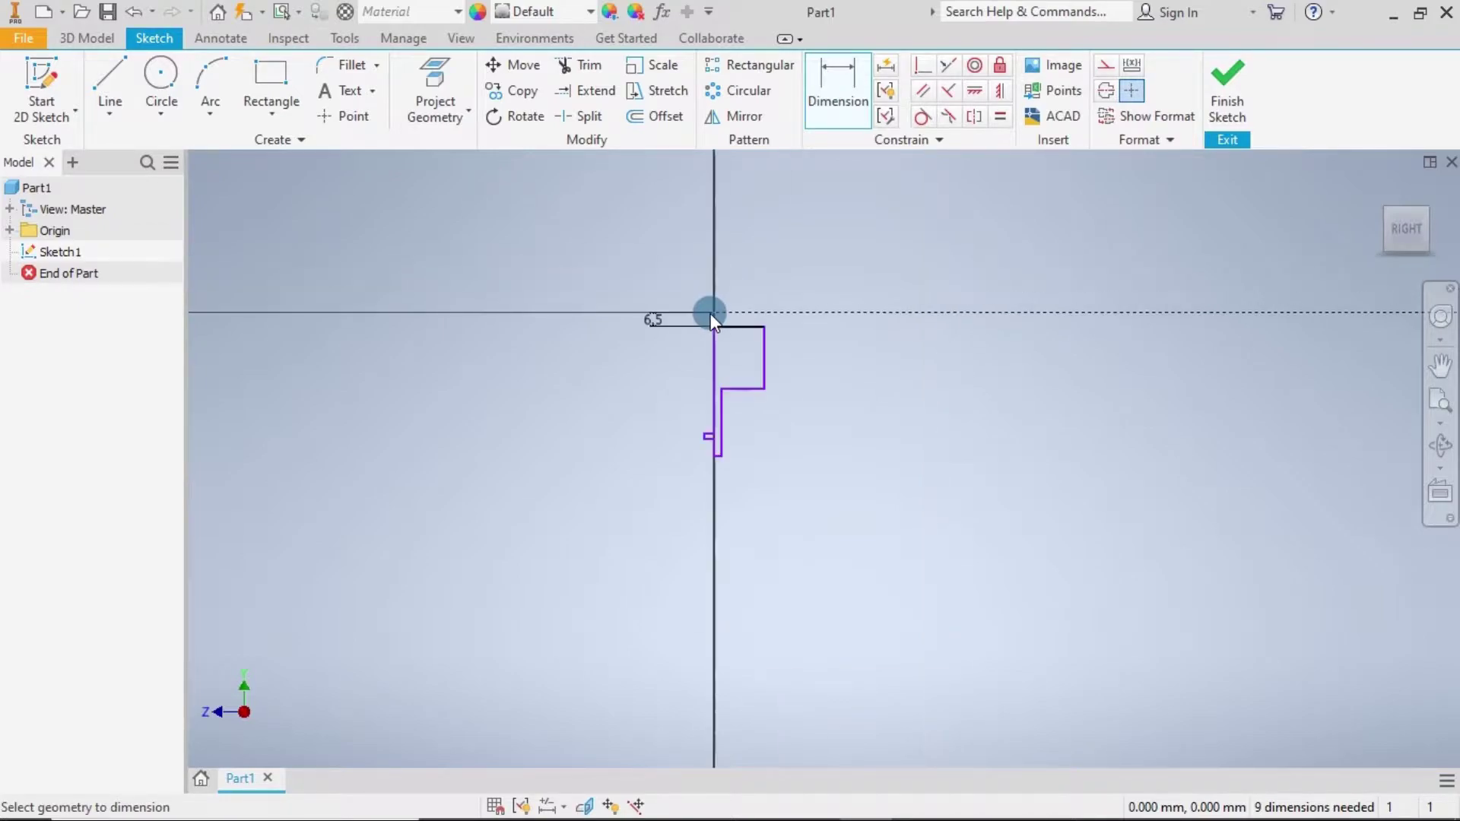
{"action": "scroll", "coordinate": [764, 335], "scroll_direction": "down", "scroll_amount": 5}
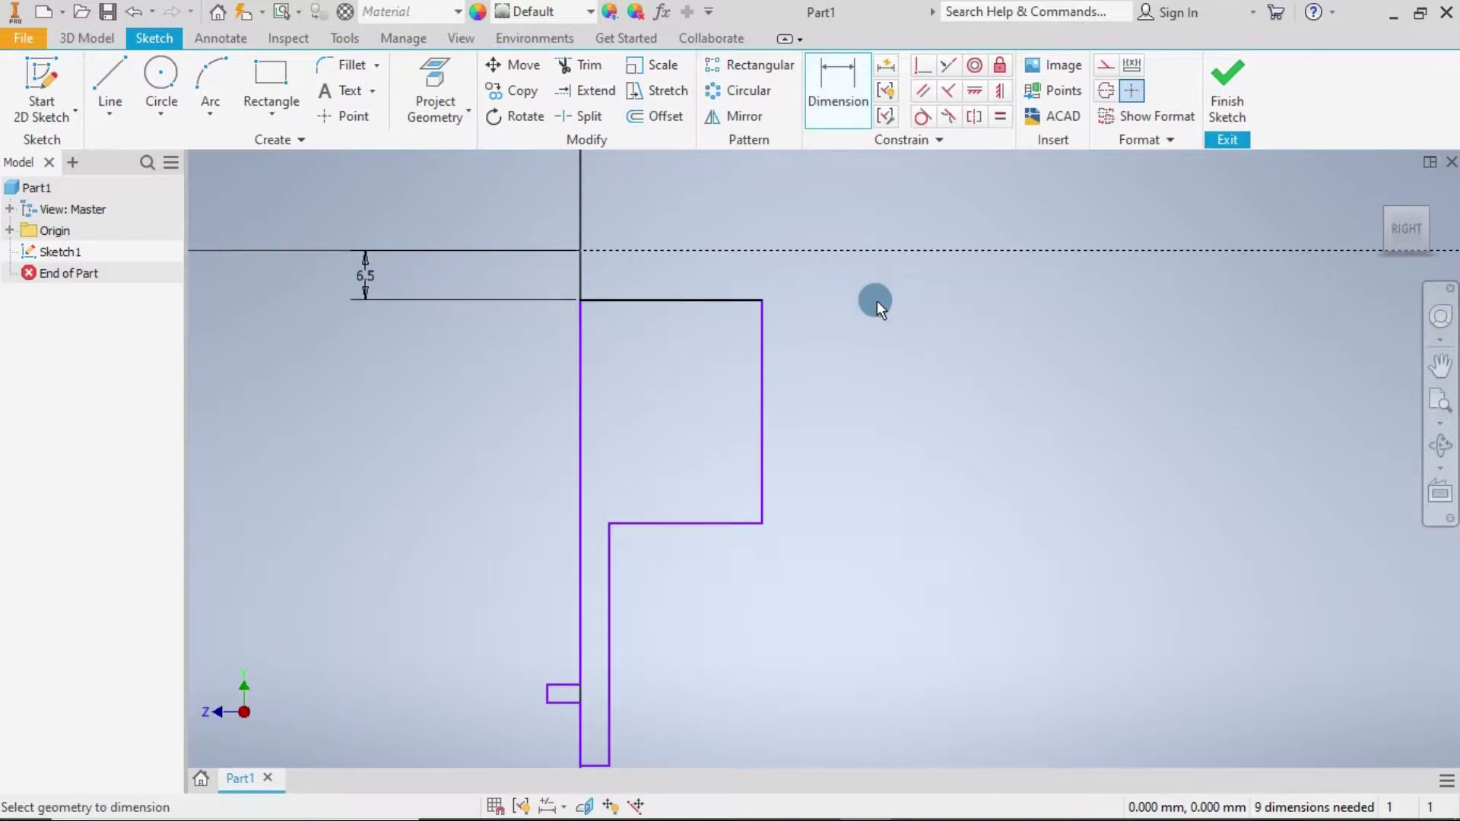
Dimension the centreline-to-bottom distance as 100, then change it to 50.
{"action": "left_click", "coordinate": [707, 250]}
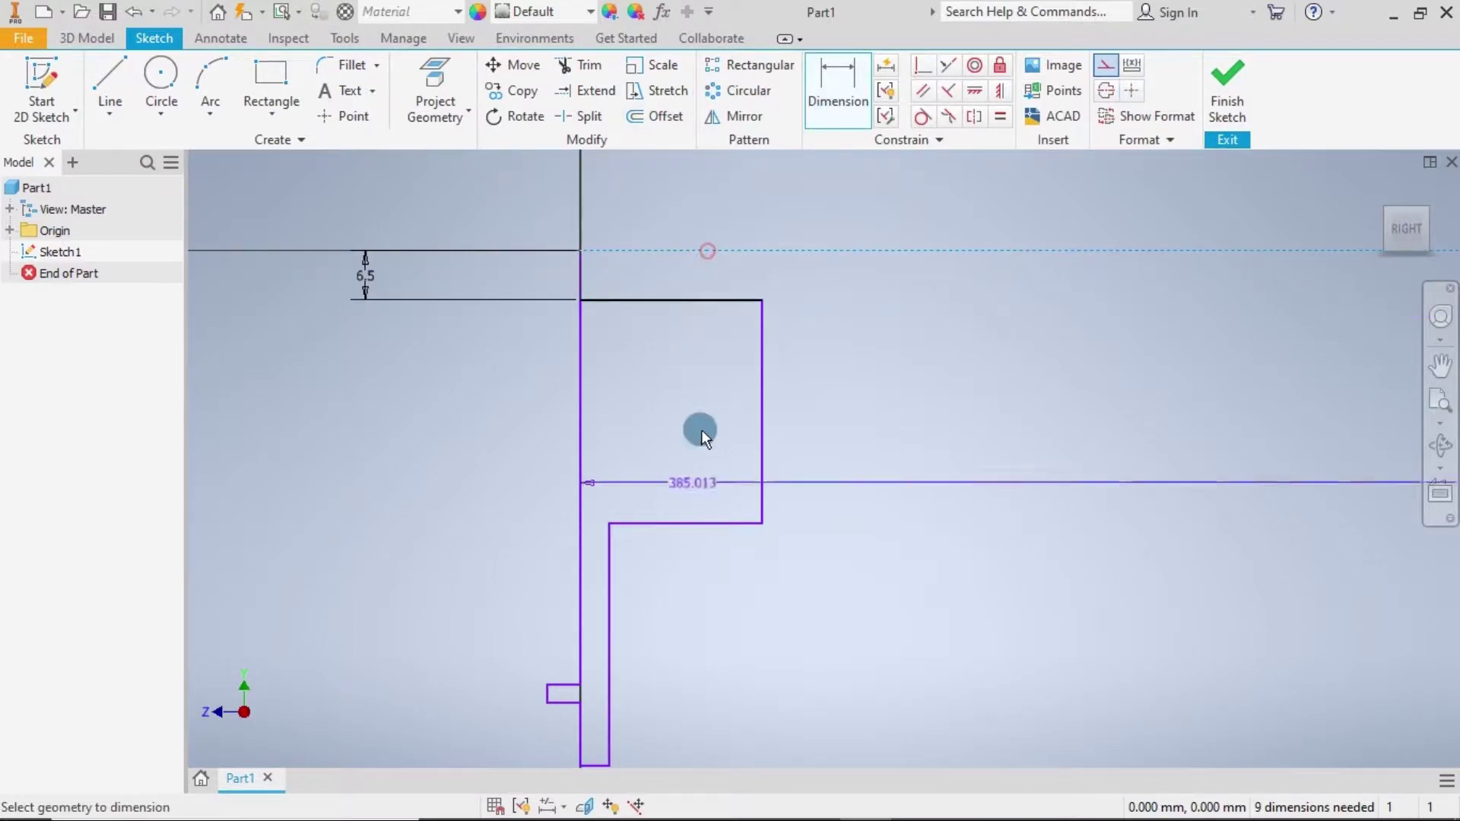
{"action": "middle_click_drag", "start_coordinate": [667, 702], "coordinate": [613, 485]}
{"action": "left_click", "coordinate": [545, 549]}
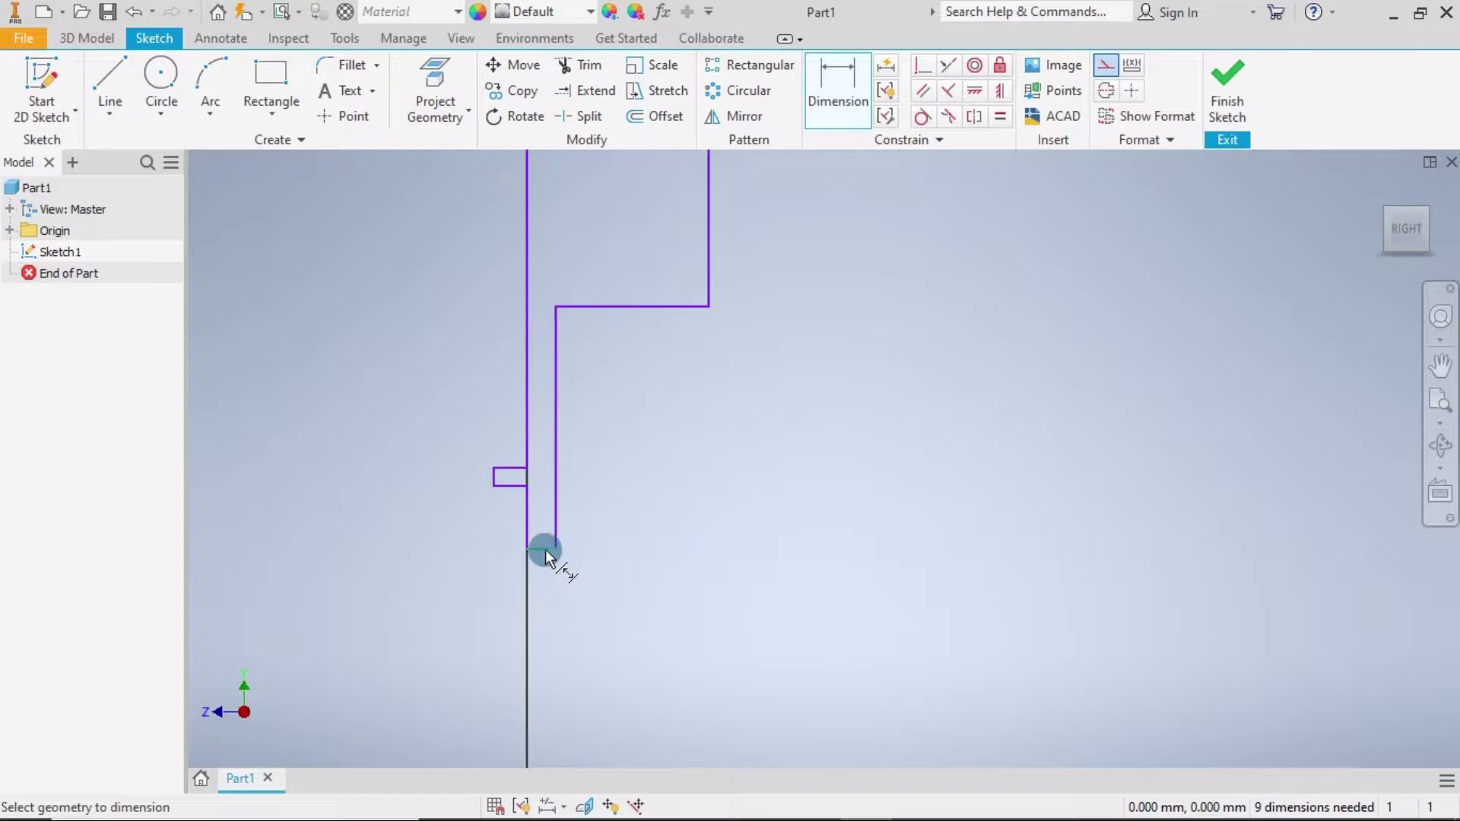
{"action": "scroll", "coordinate": [497, 529], "scroll_direction": "down", "scroll_amount": 3}
{"action": "scroll", "coordinate": [493, 513], "scroll_direction": "up", "scroll_amount": 3}
{"action": "scroll", "coordinate": [450, 491], "scroll_direction": "up", "scroll_amount": 2}
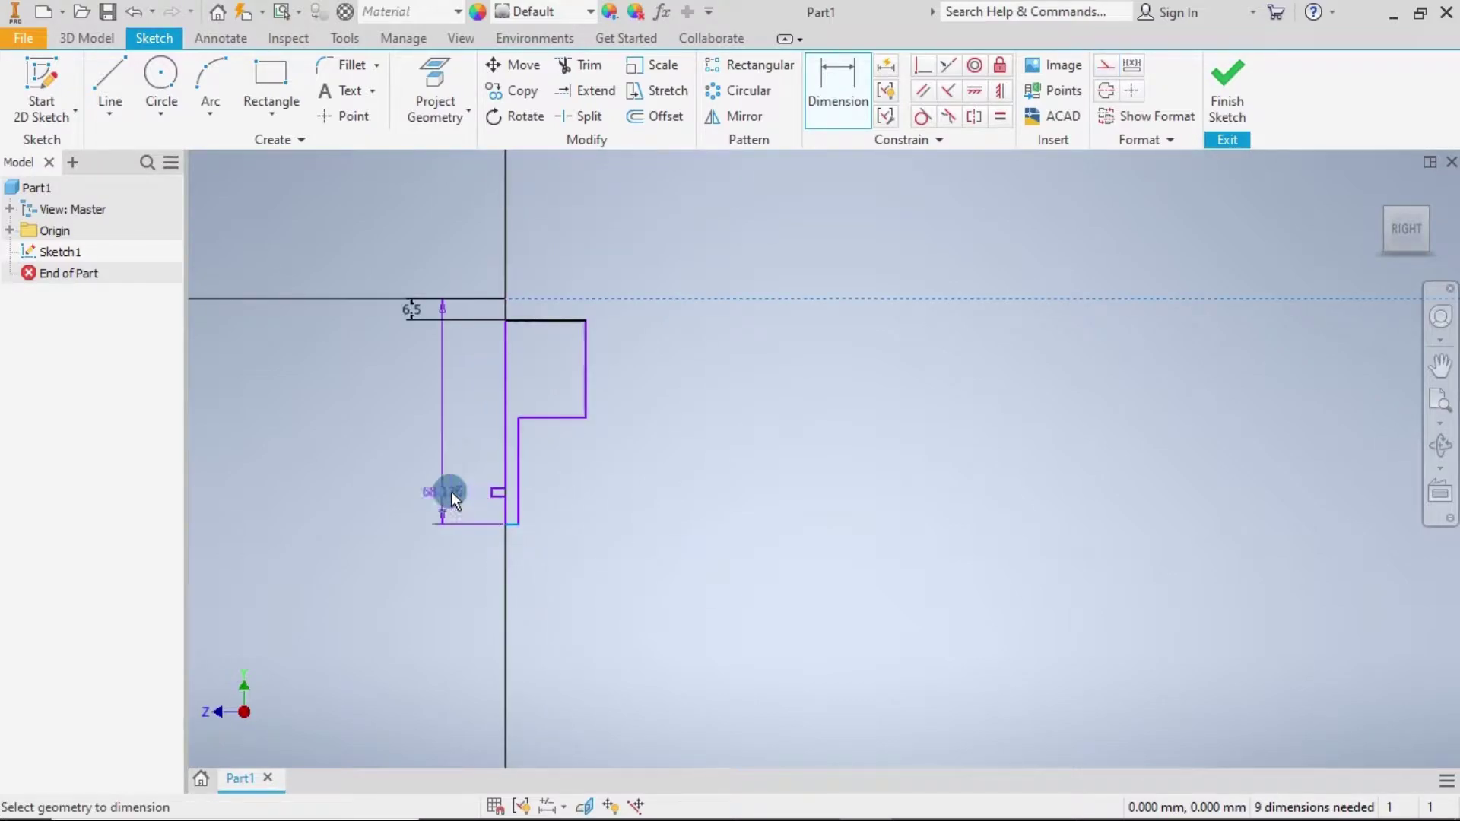
{"action": "scroll", "coordinate": [391, 487], "scroll_direction": "up", "scroll_amount": 2}
{"action": "left_click", "coordinate": [390, 487]}
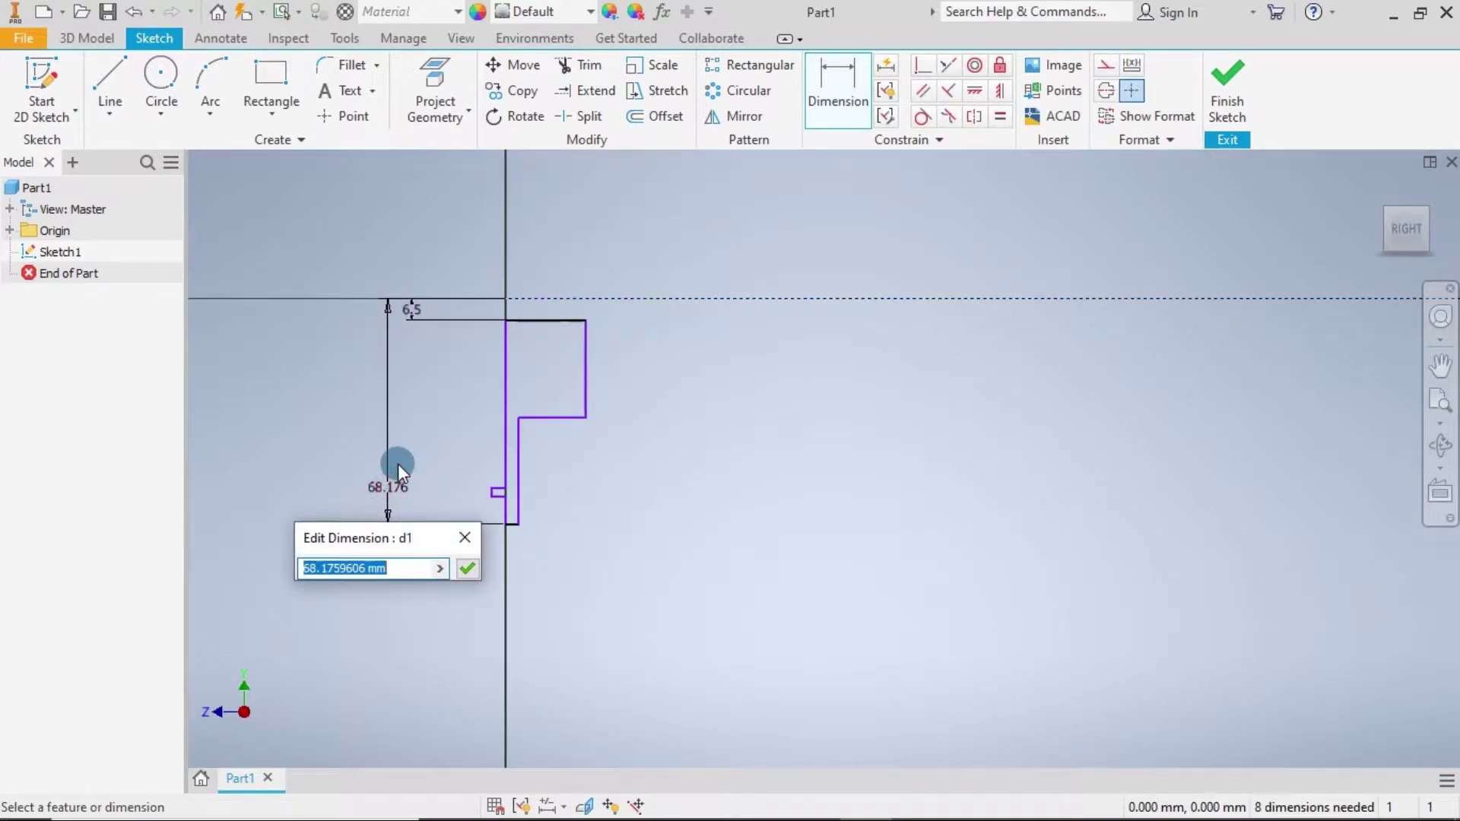
{"action": "type", "text": "100"}
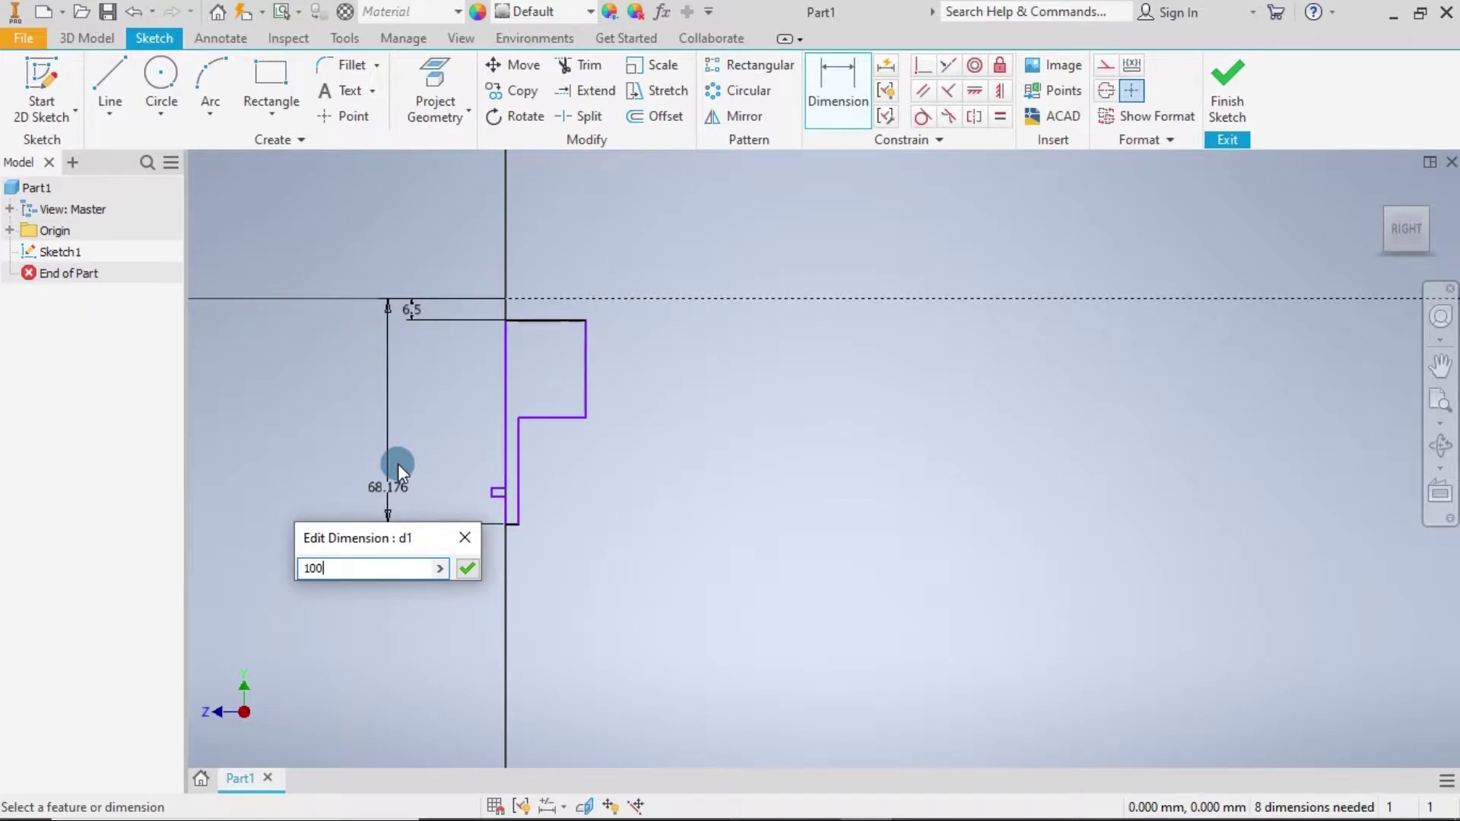
{"action": "key", "text": "Return"}
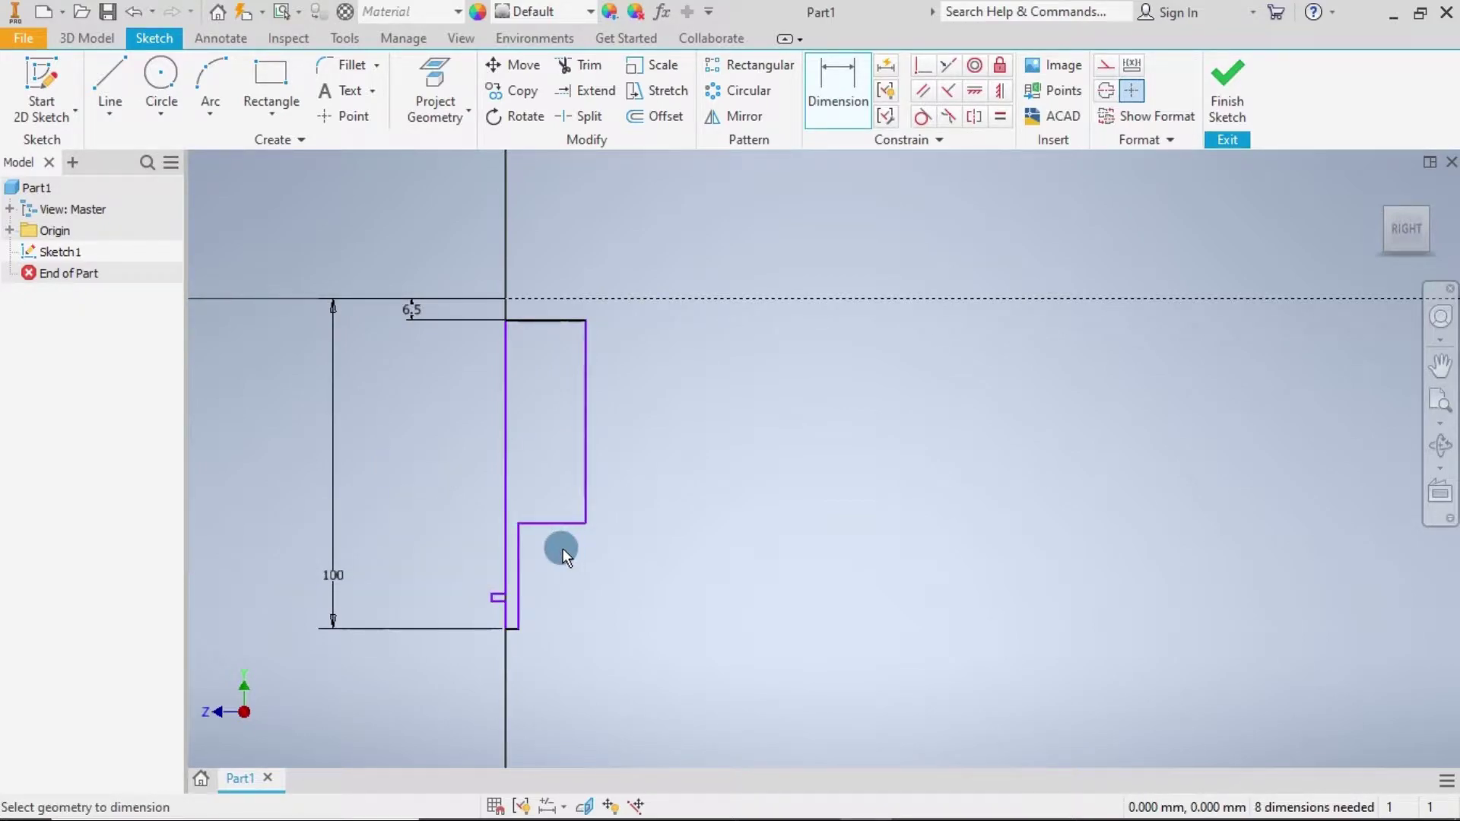
{"action": "double_click", "coordinate": [335, 578]}
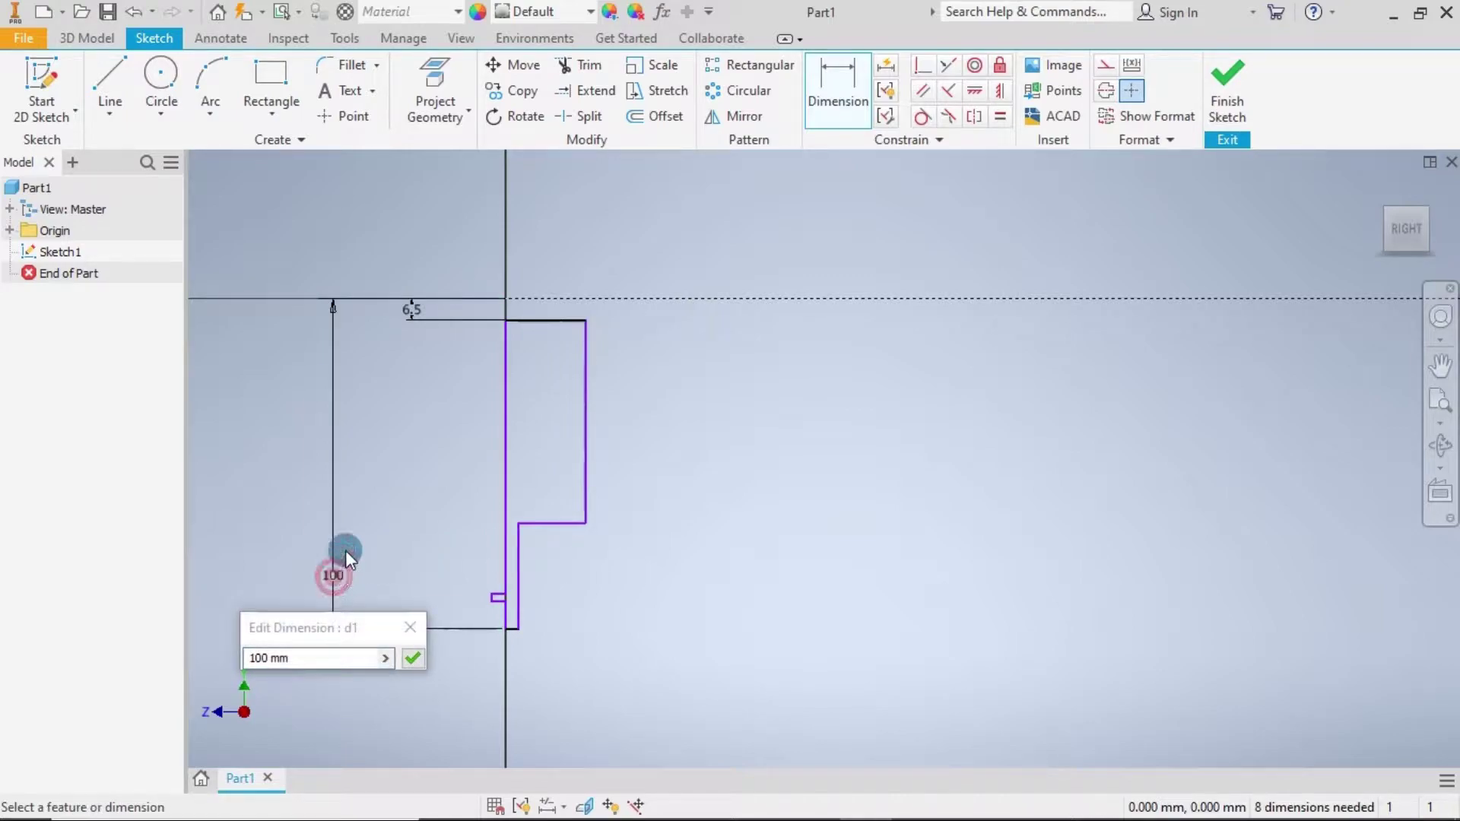
{"action": "left_click", "coordinate": [293, 662]}
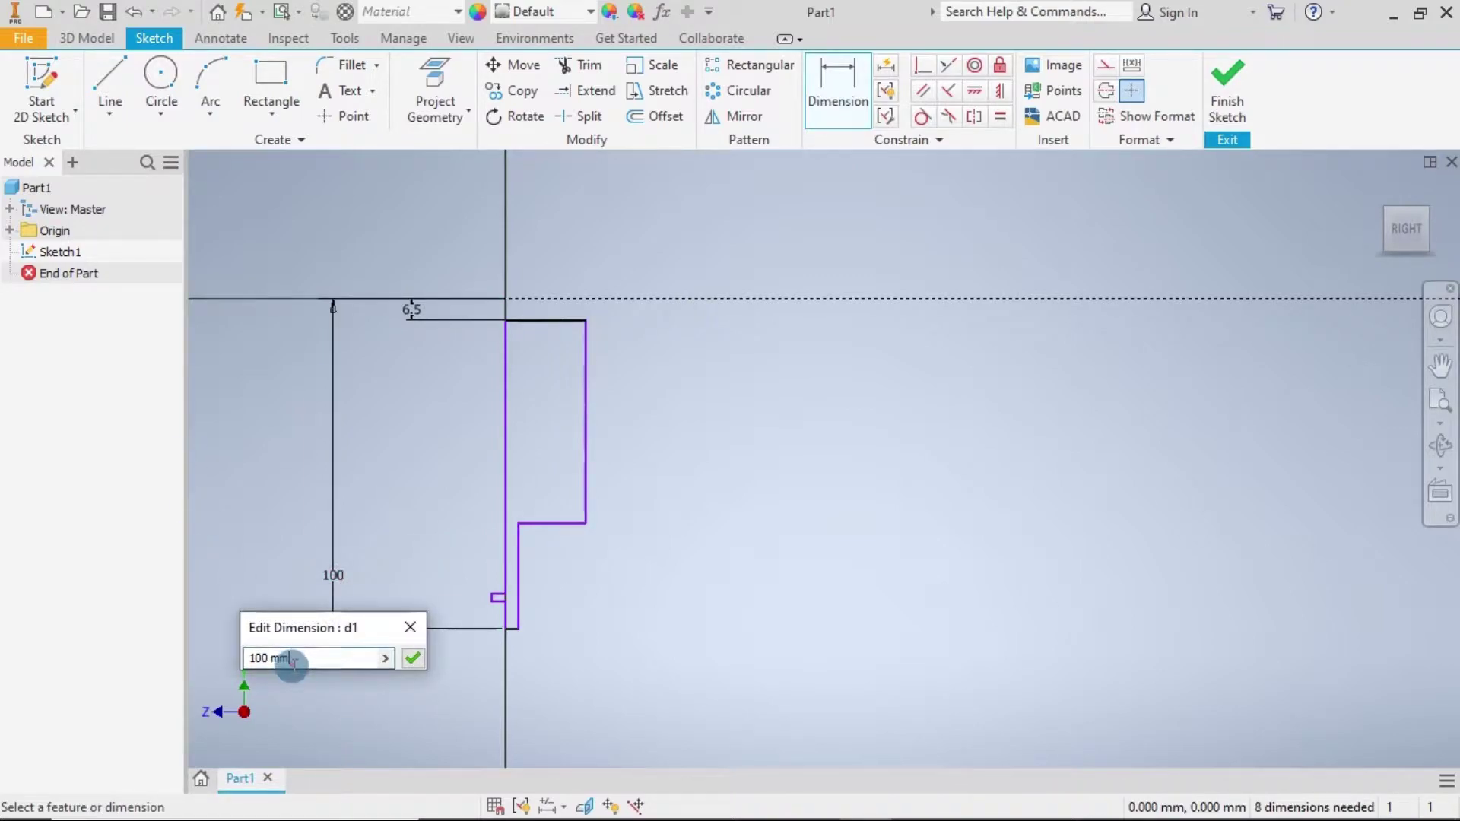
{"action": "left_click_drag", "start_coordinate": [293, 665], "coordinate": [202, 667]}
{"action": "type", "text": "50"}
{"action": "key", "text": "Return"}
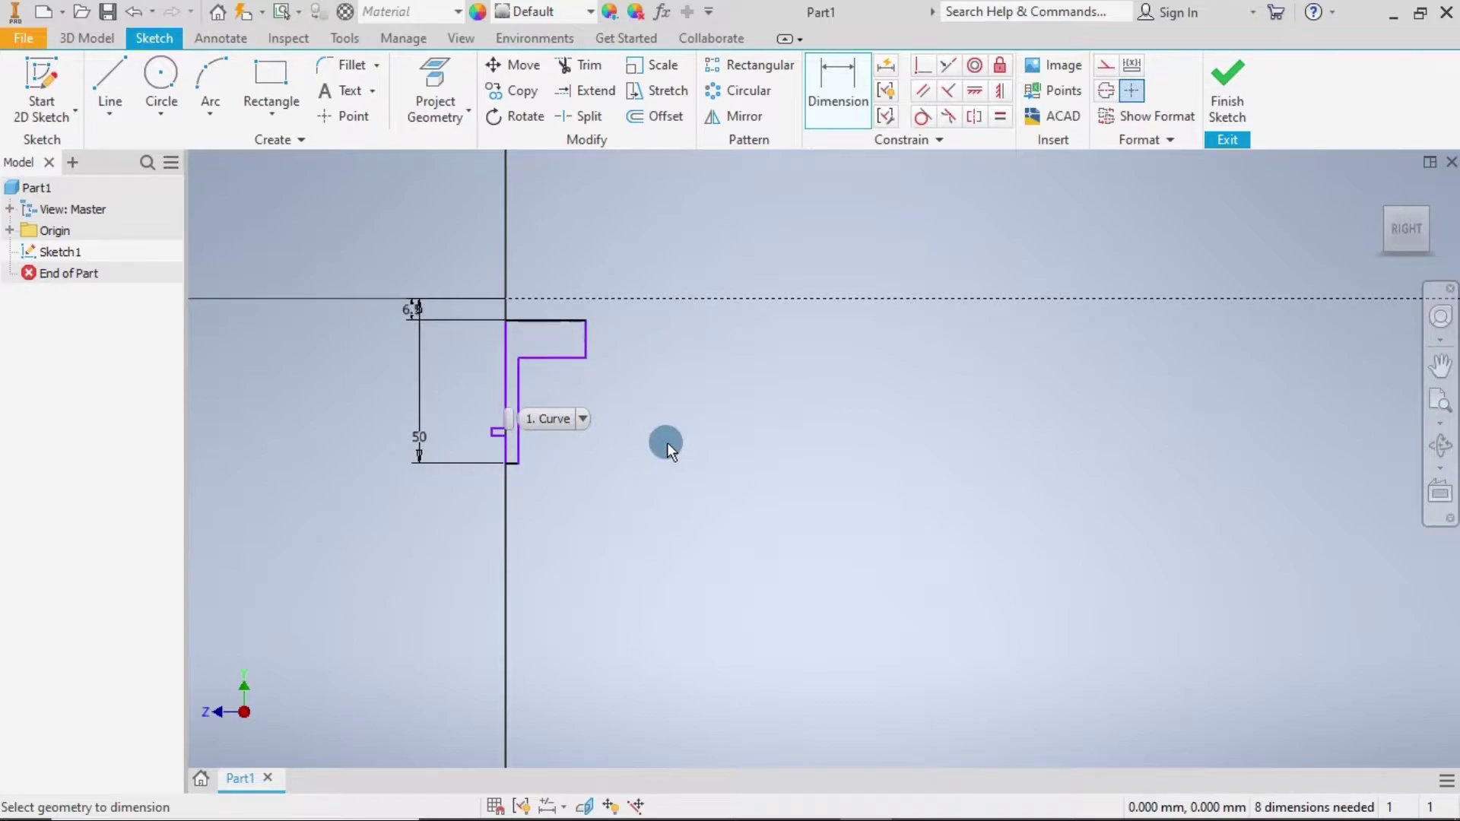
Set the thin leg's width to 3.17.
{"action": "scroll", "coordinate": [491, 434], "scroll_direction": "up", "scroll_amount": 5}
{"action": "left_click", "coordinate": [619, 555]}
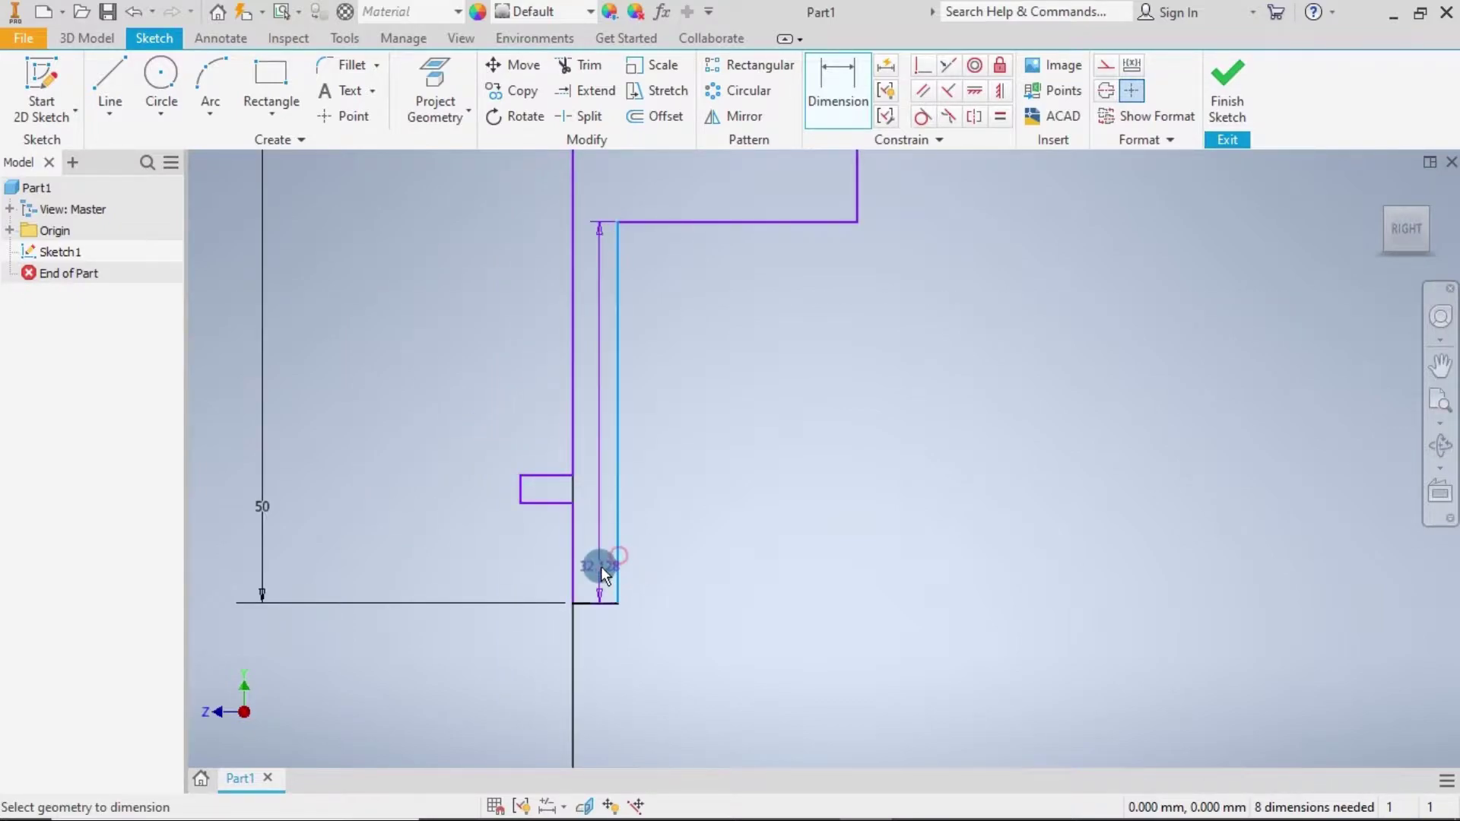
{"action": "left_click", "coordinate": [573, 572]}
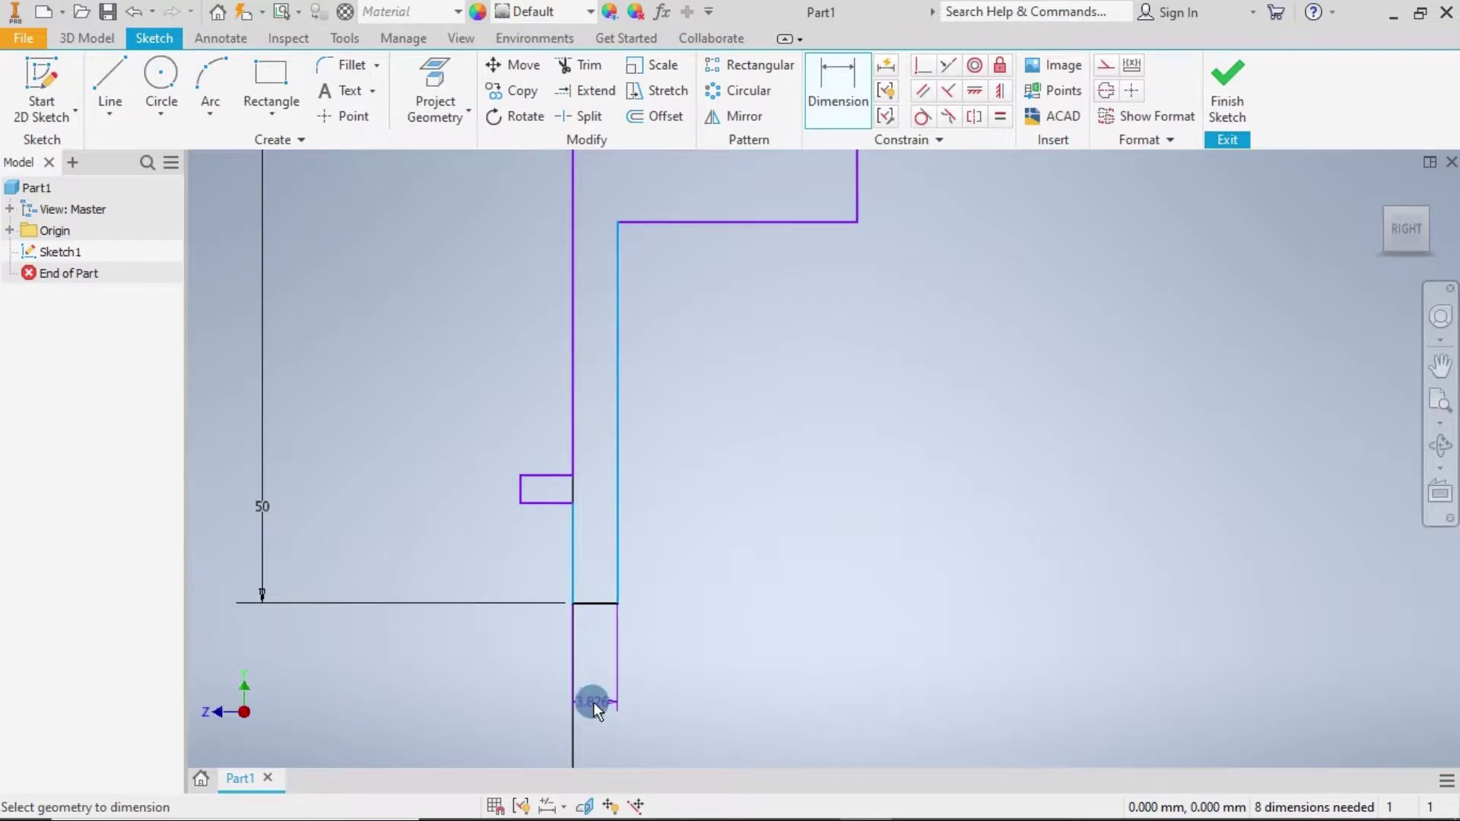
{"action": "left_click", "coordinate": [597, 691]}
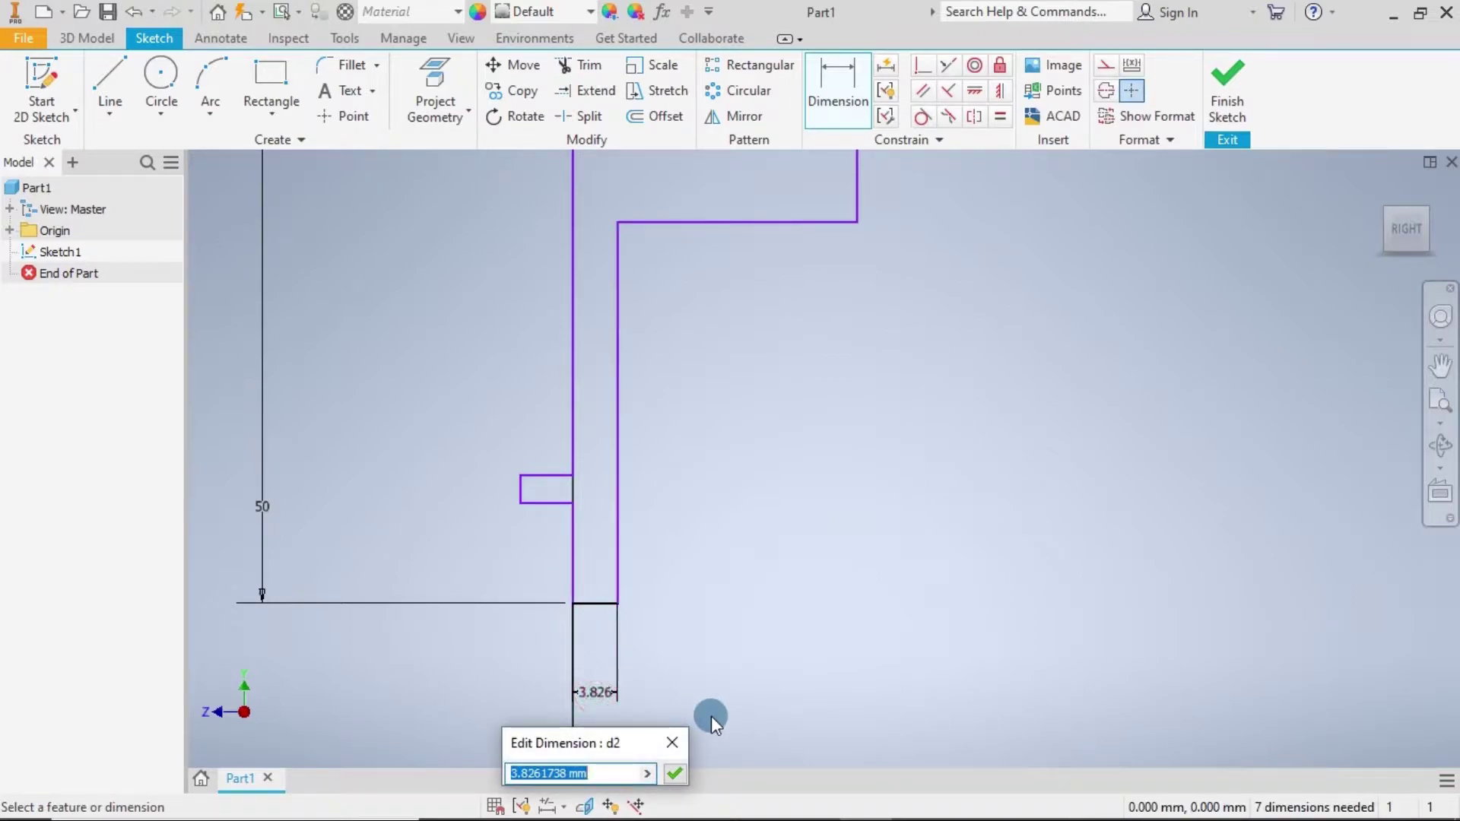
{"action": "type", "text": "3."}
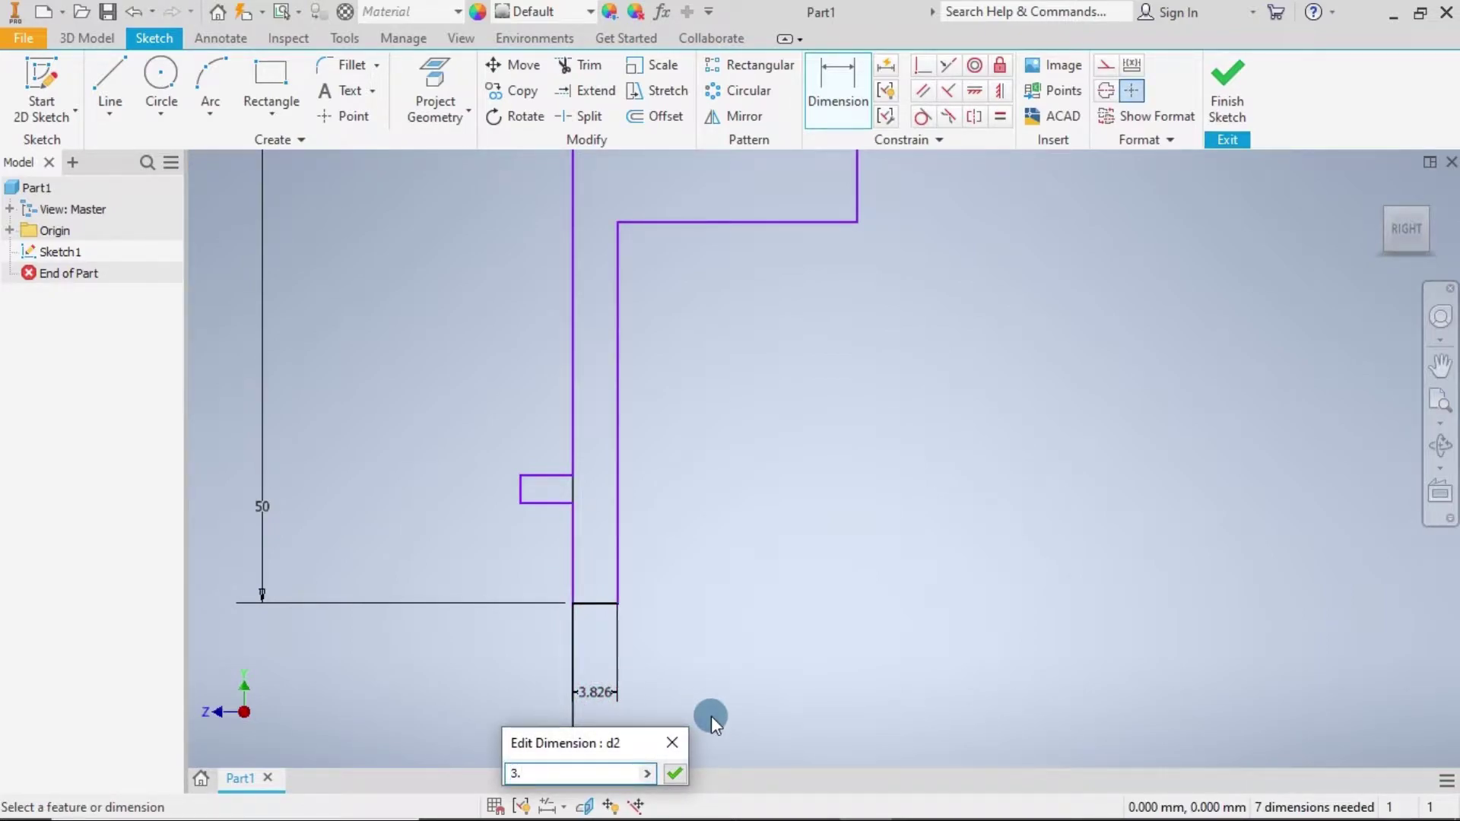
{"action": "type", "text": "17"}
{"action": "key", "text": "Return"}
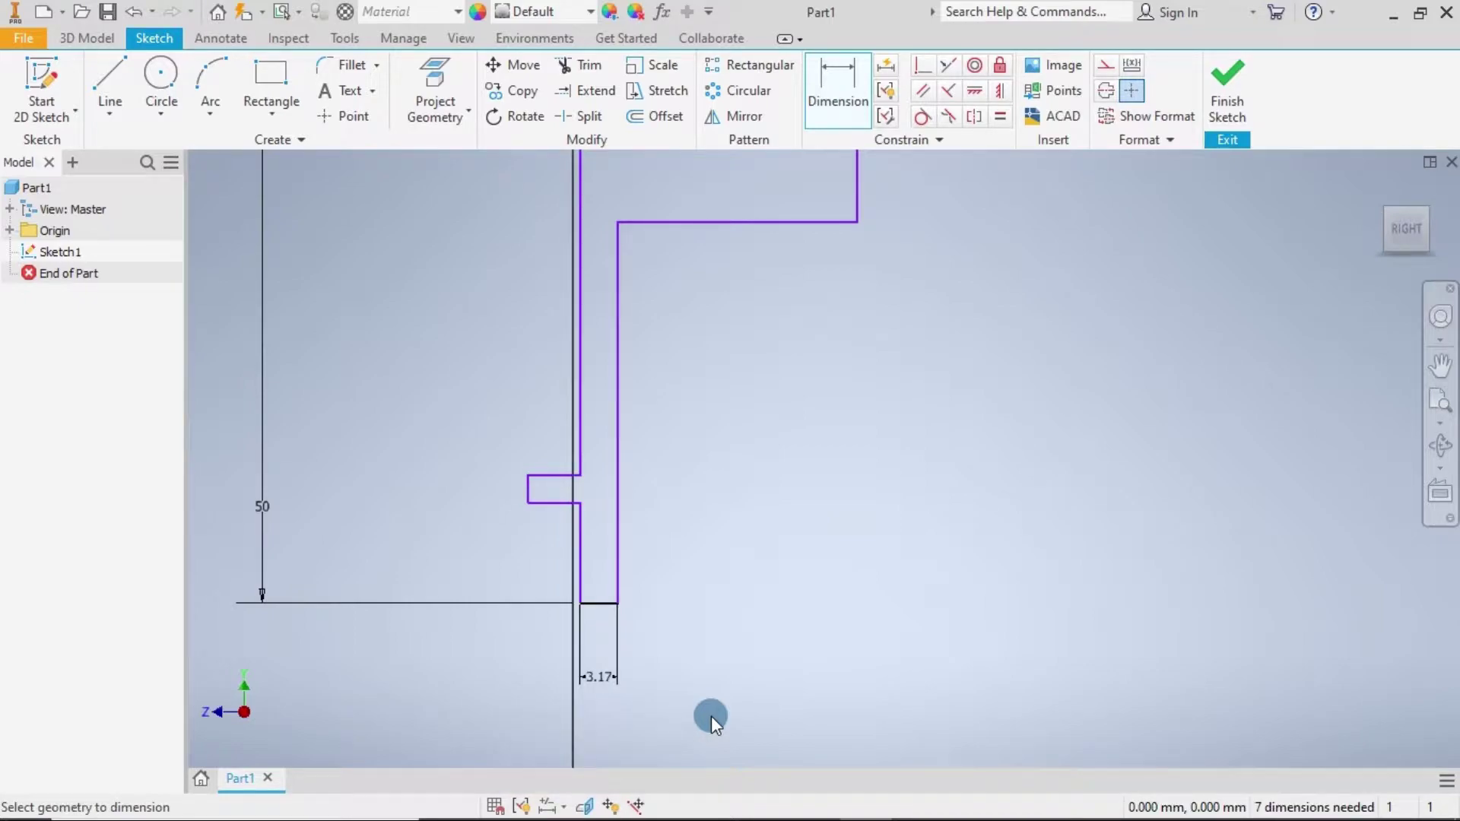
Add the 5.2 overall width dimension below the profile.
{"action": "scroll", "coordinate": [724, 458], "scroll_direction": "down", "scroll_amount": 3}
{"action": "scroll", "coordinate": [698, 476], "scroll_direction": "up", "scroll_amount": 4}
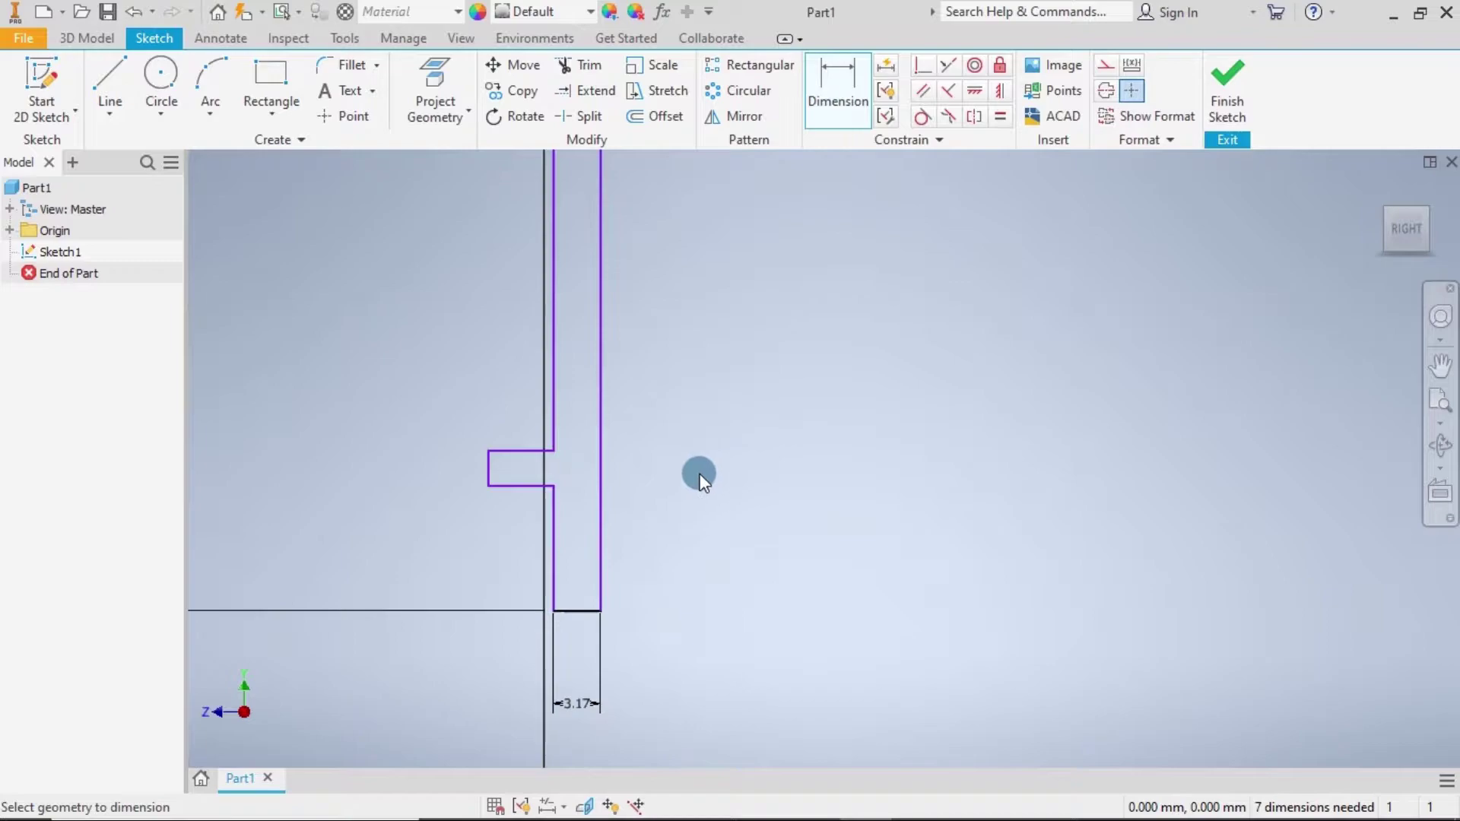
{"action": "left_click", "coordinate": [599, 515]}
{"action": "left_click", "coordinate": [487, 464]}
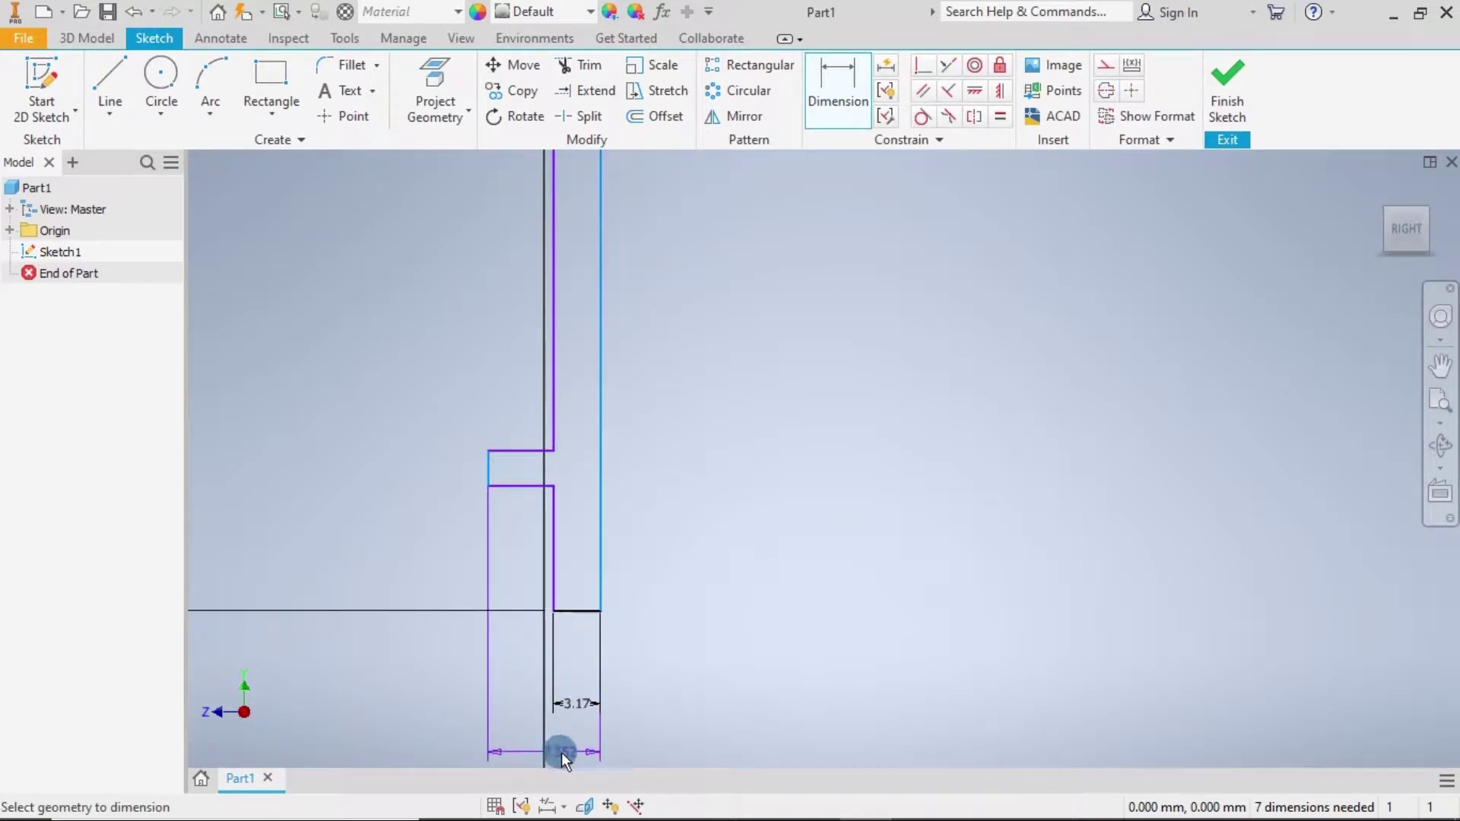
{"action": "left_click", "coordinate": [560, 752]}
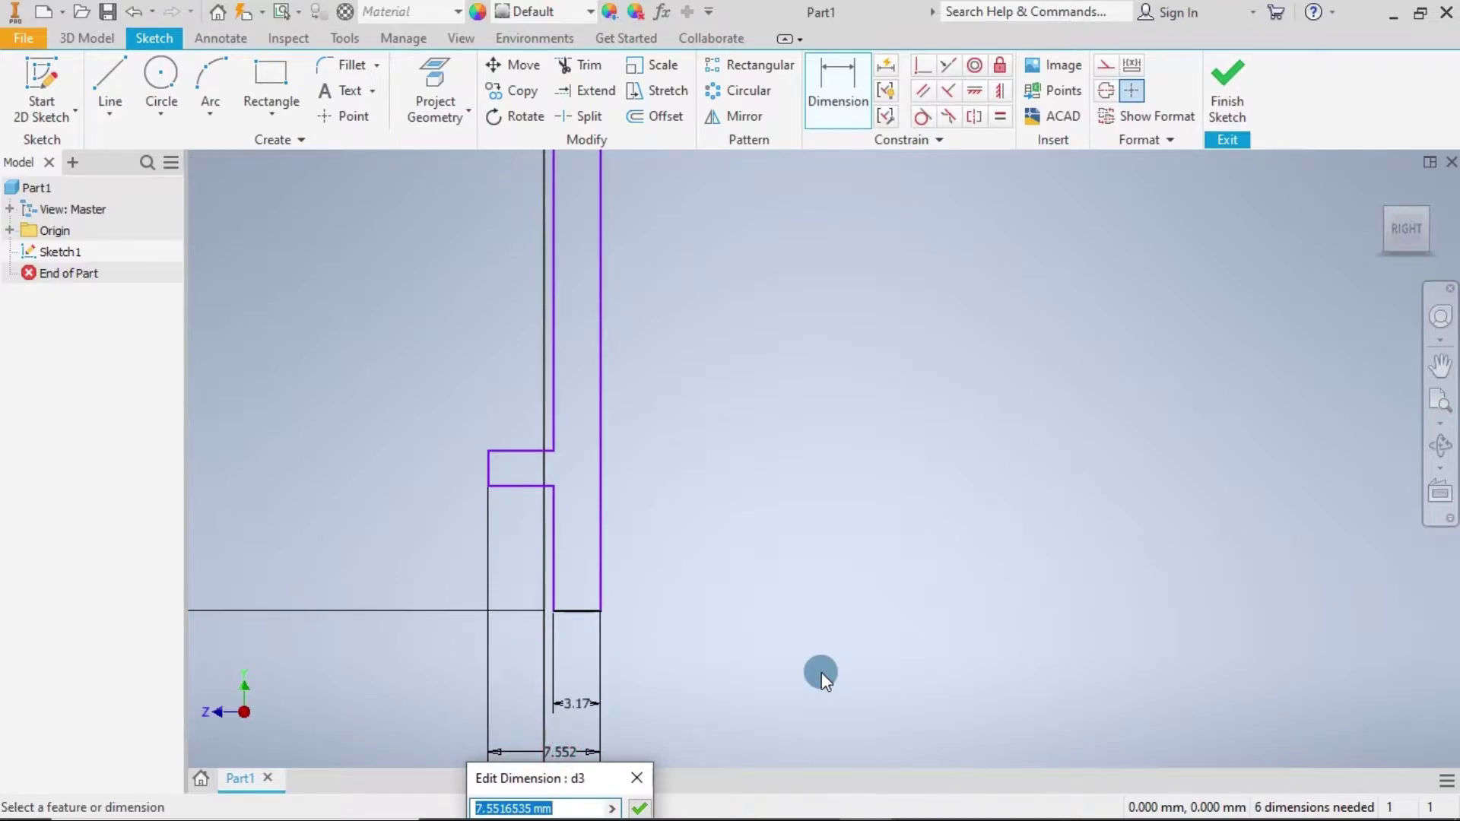
{"action": "type", "text": "5.2"}
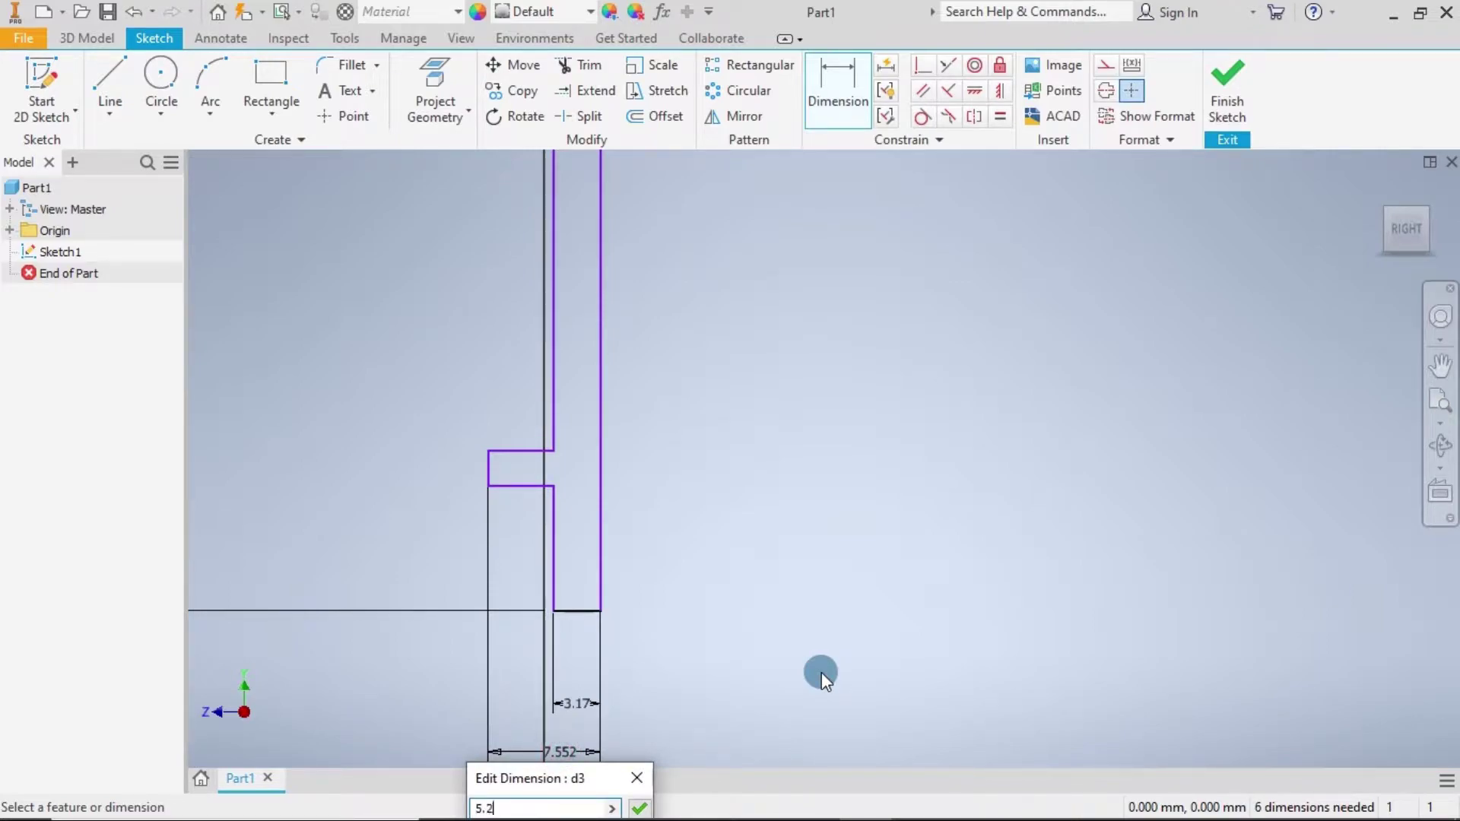
{"action": "key", "text": "Return"}
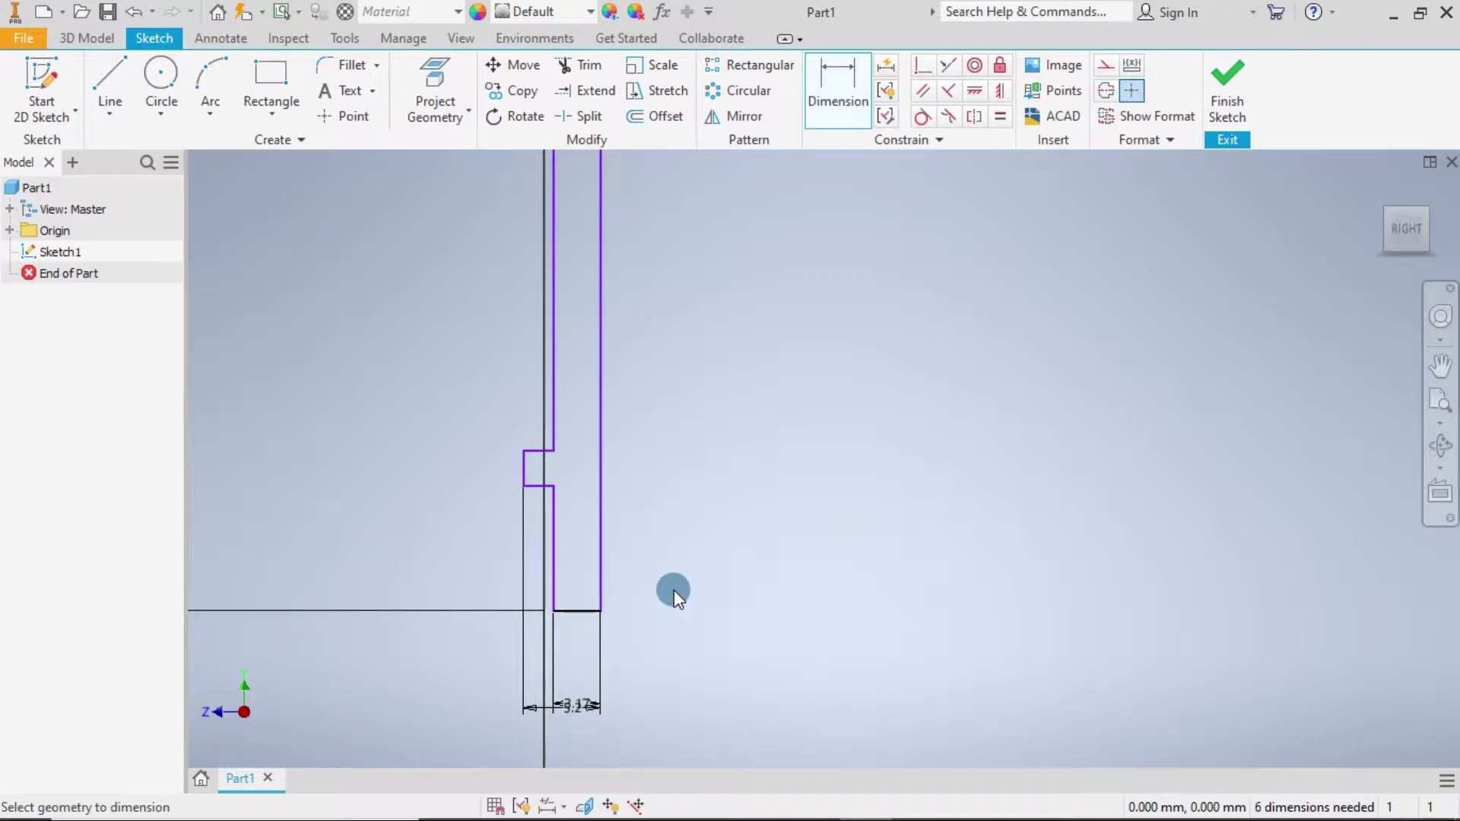
Dimension the vertical distance to the notch as =84.75/2 (42.375).
{"action": "scroll", "coordinate": [674, 590], "scroll_direction": "down", "scroll_amount": 5}
{"action": "left_click", "coordinate": [756, 485]}
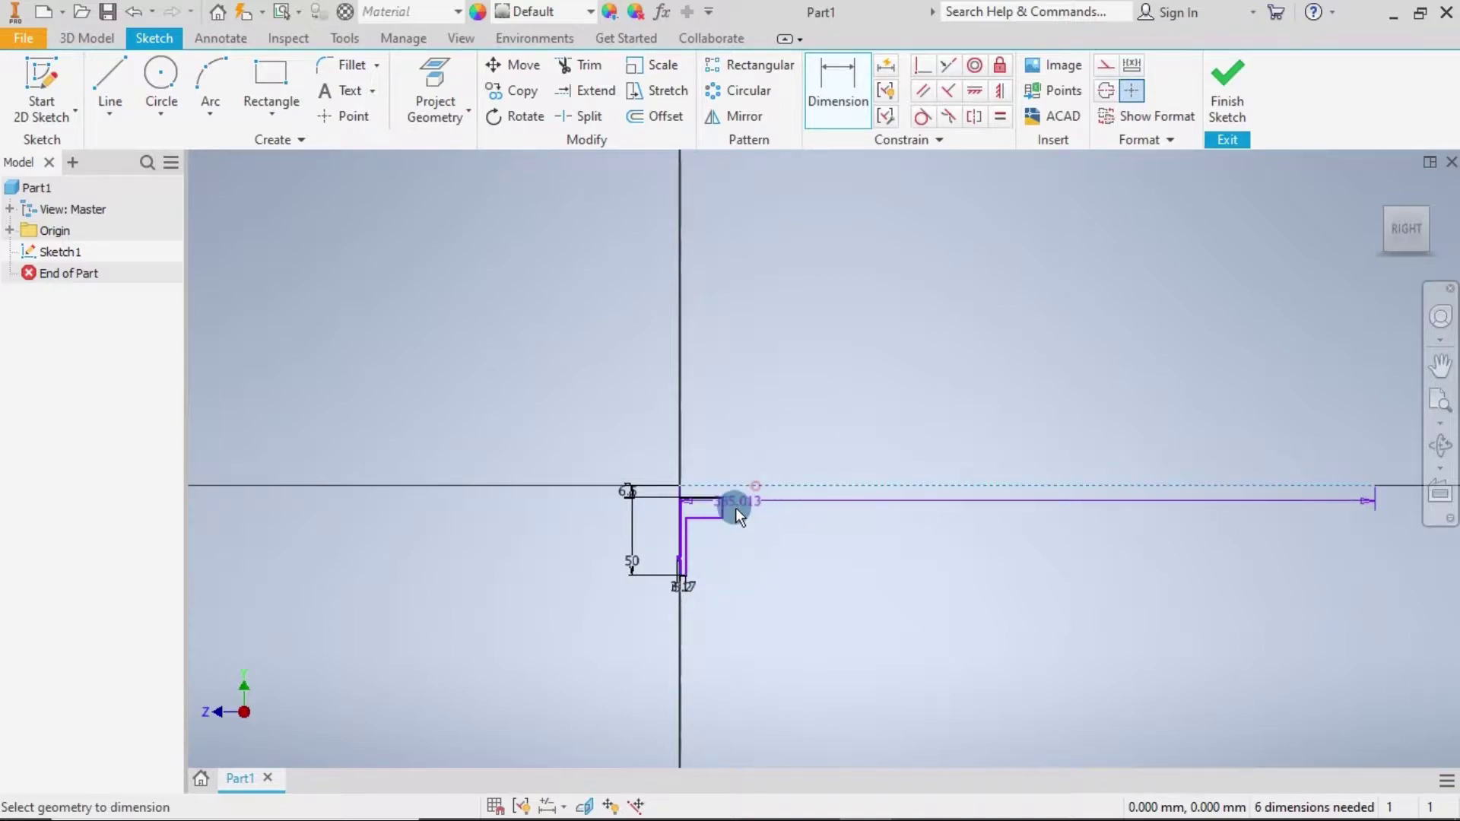
{"action": "scroll", "coordinate": [736, 508], "scroll_direction": "up", "scroll_amount": 3}
{"action": "scroll", "coordinate": [701, 578], "scroll_direction": "up", "scroll_amount": 3}
{"action": "scroll", "coordinate": [543, 417], "scroll_direction": "down", "scroll_amount": 2}
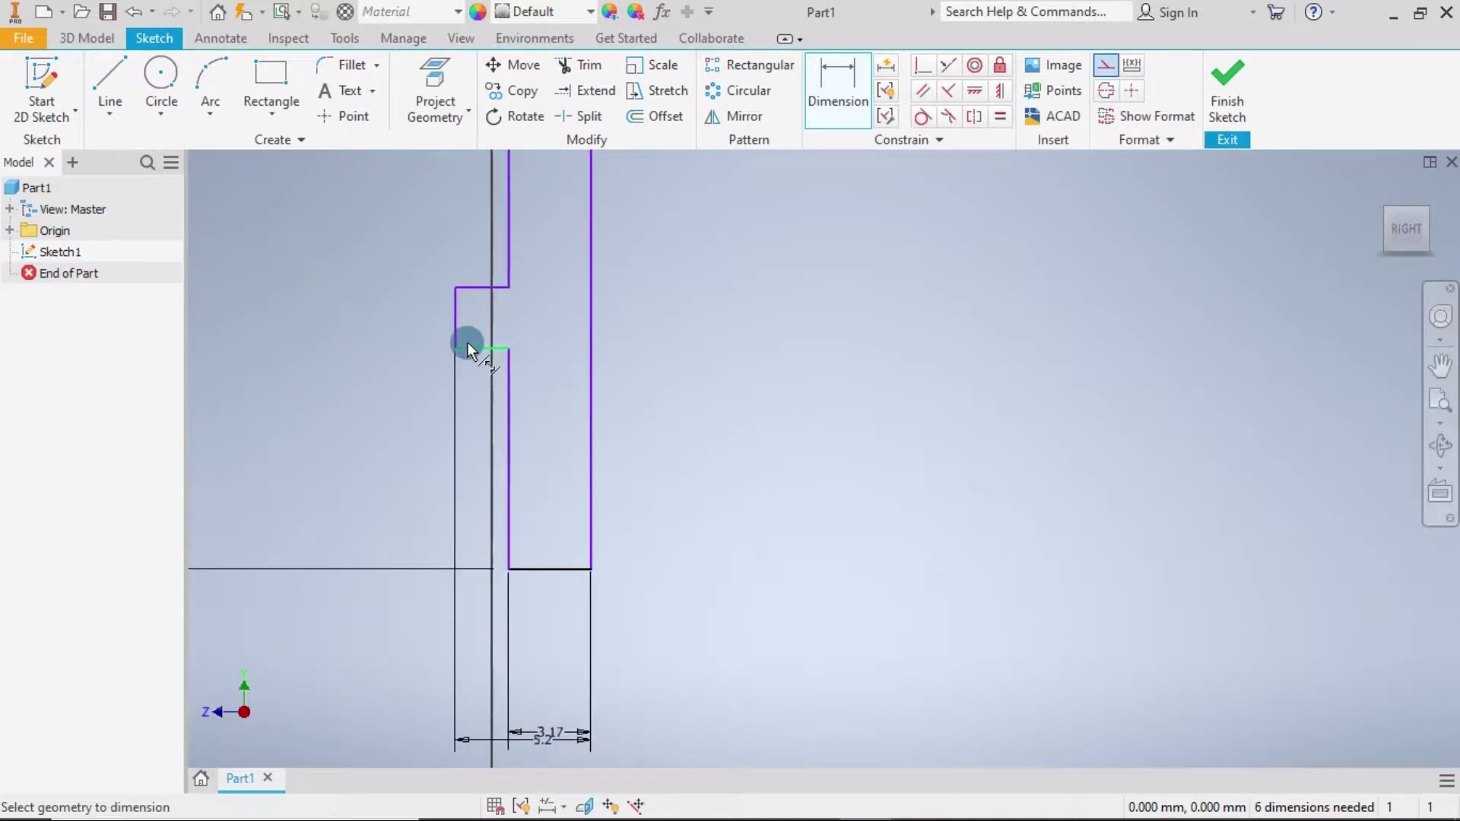
{"action": "left_click", "coordinate": [473, 348]}
{"action": "scroll", "coordinate": [447, 377], "scroll_direction": "down", "scroll_amount": 3}
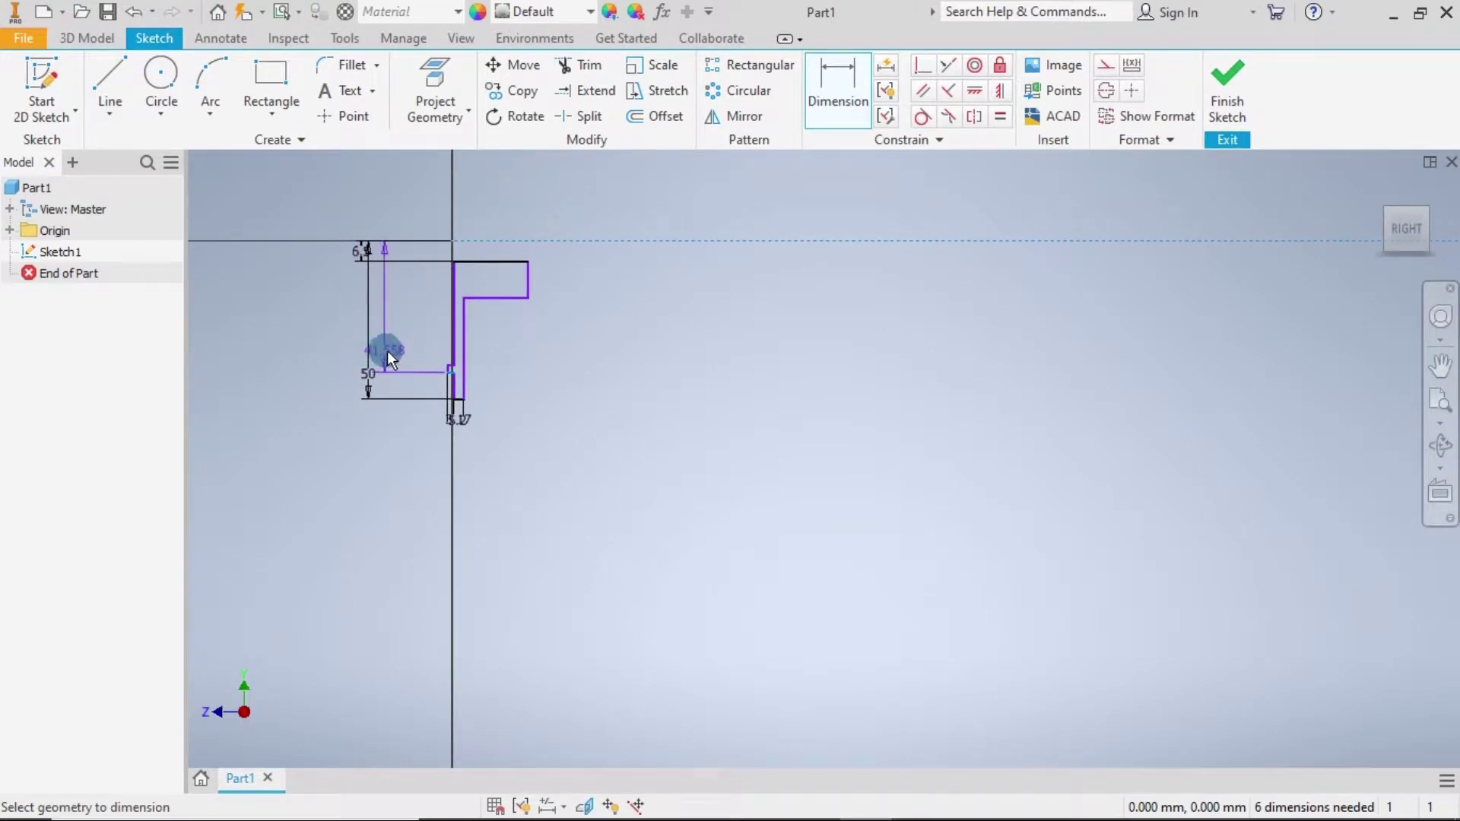
{"action": "left_click", "coordinate": [401, 345]}
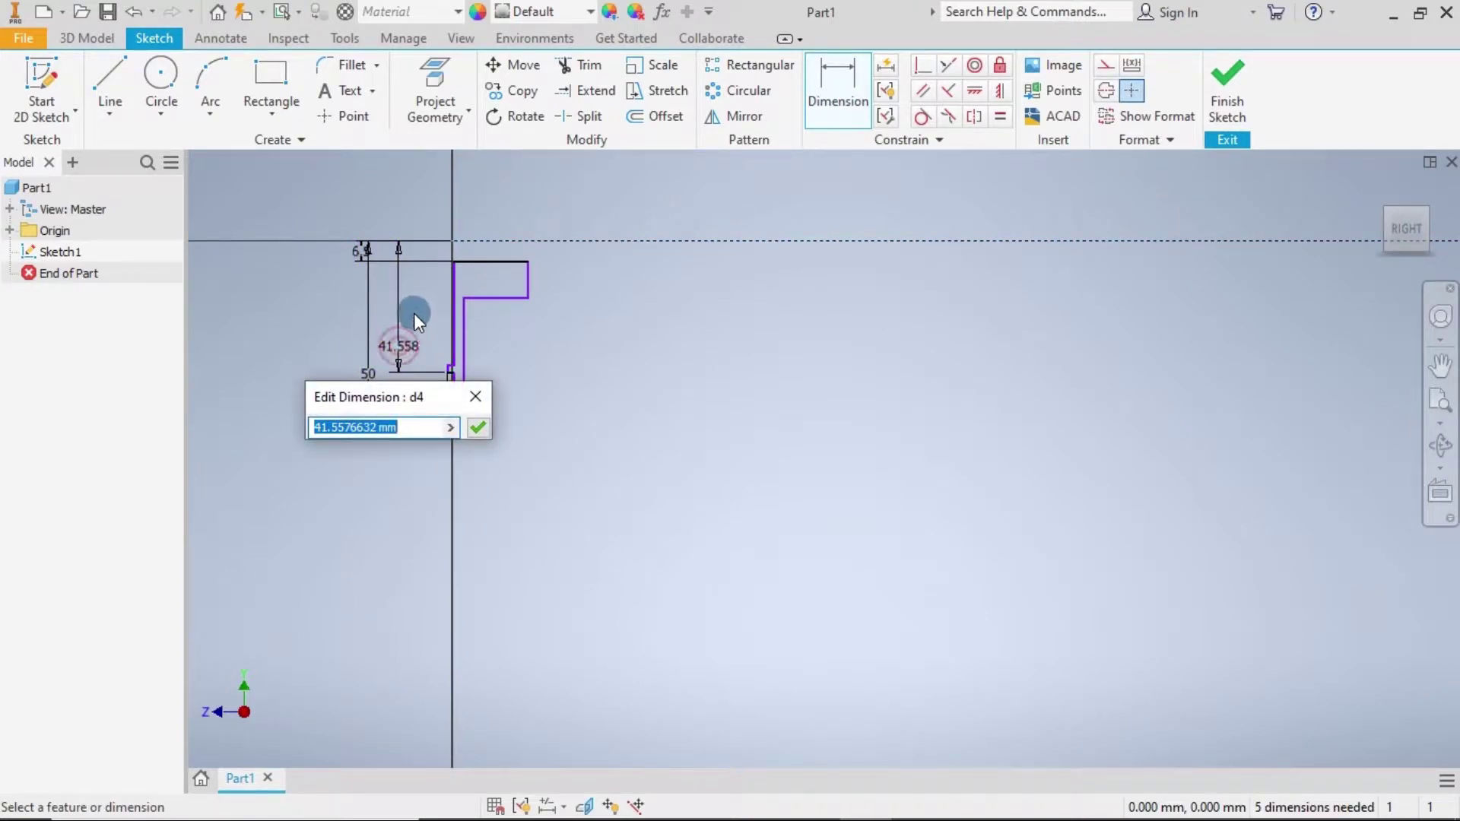
{"action": "type", "text": "="}
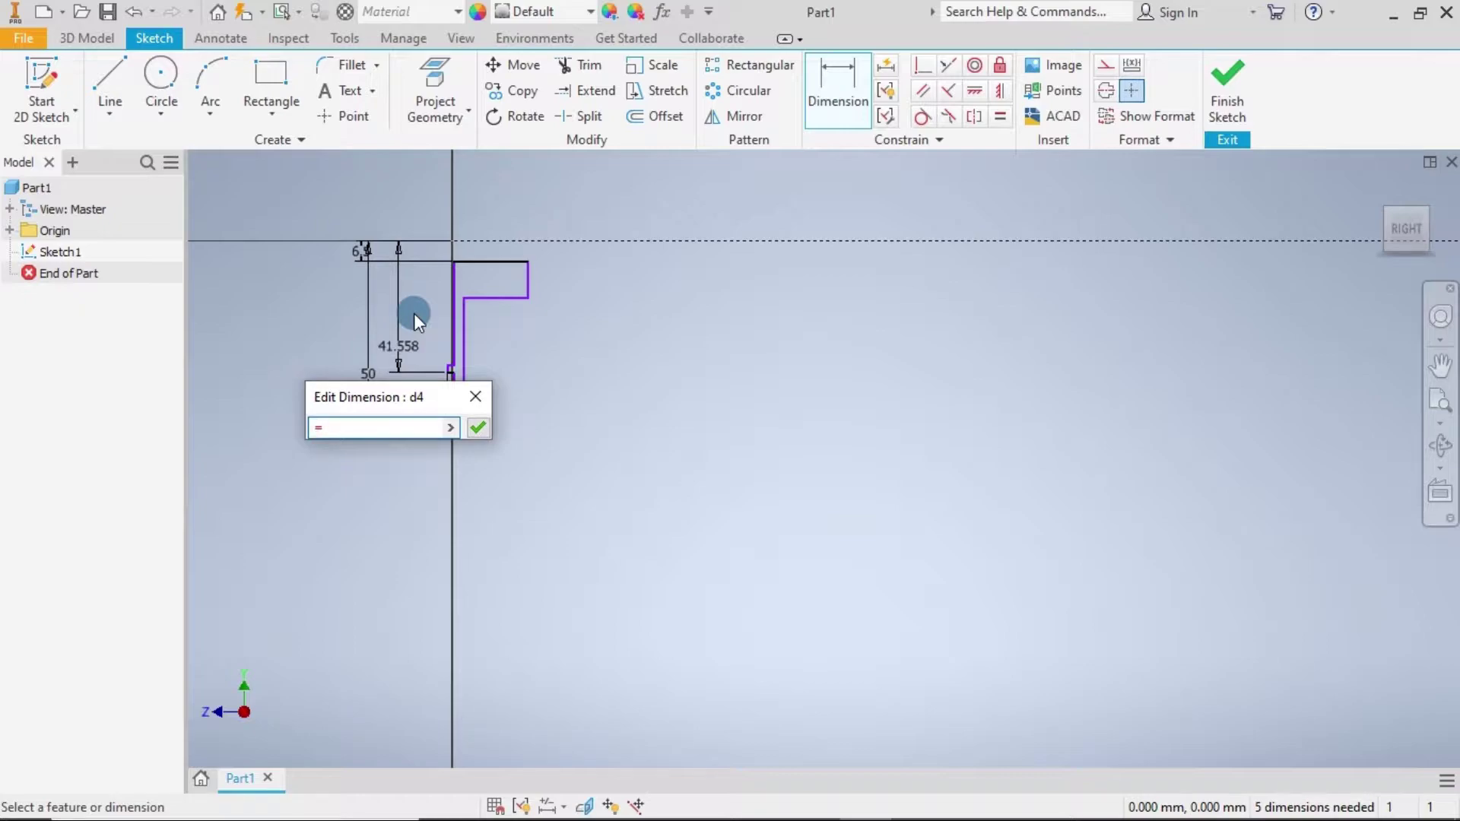
{"action": "type", "text": "84"}
{"action": "type", "text": "."}
{"action": "type", "text": "75/2"}
{"action": "key", "text": "Return"}
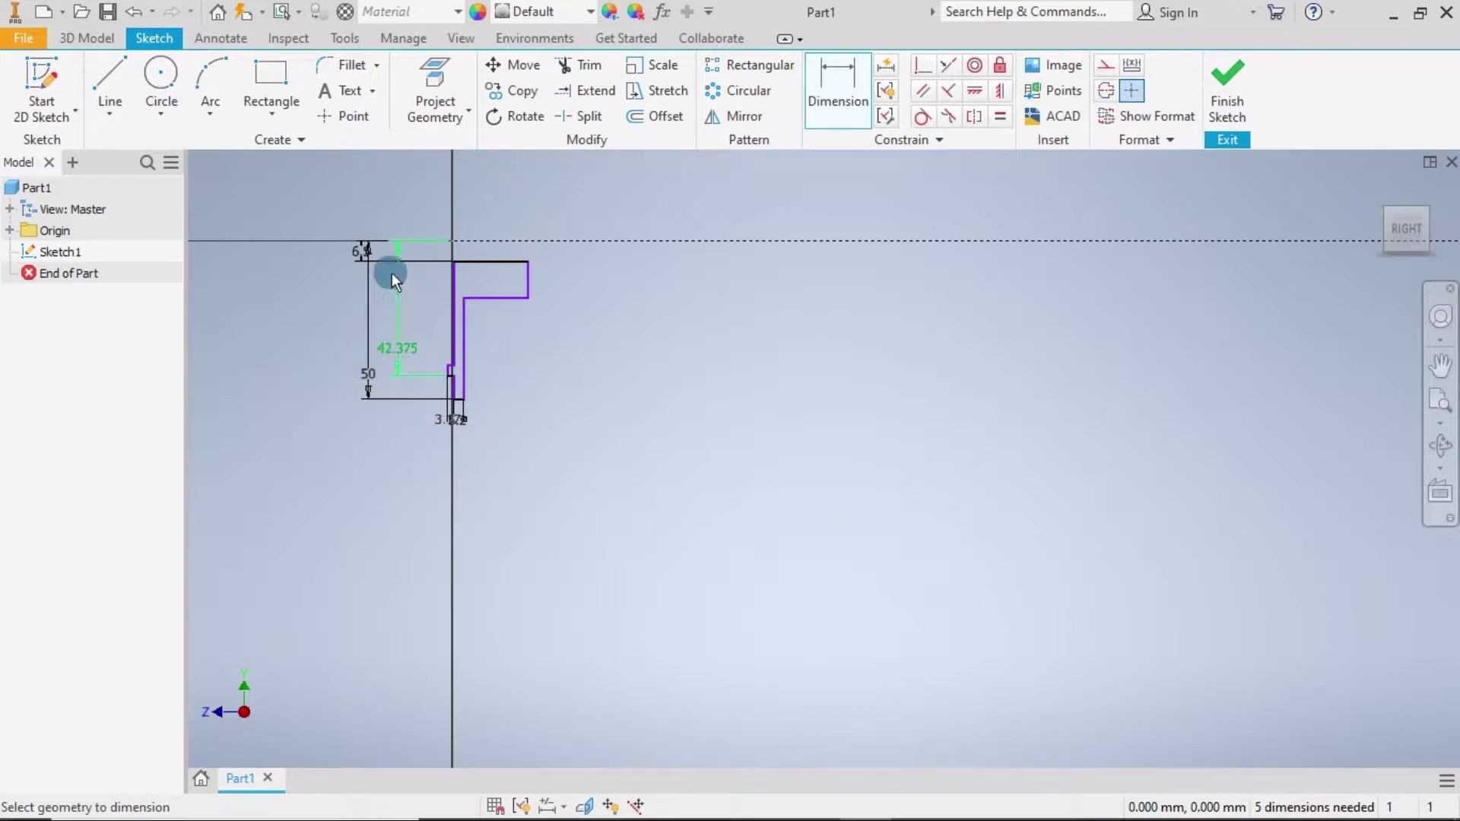
Keep the 6.5 dimension and move its label beside the profile's top.
{"action": "left_click", "coordinate": [362, 253]}
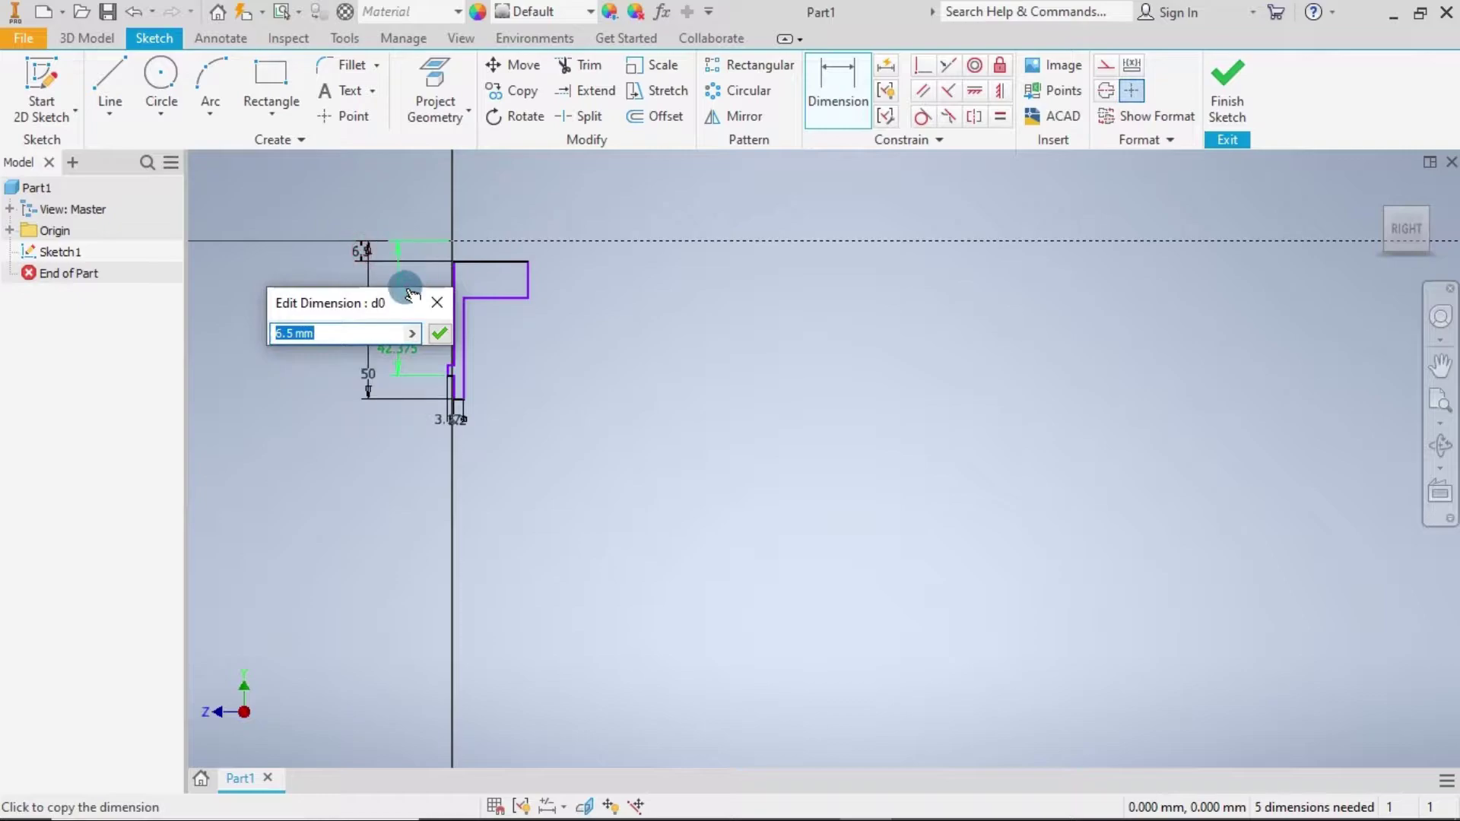
{"action": "left_click", "coordinate": [435, 305]}
{"action": "key", "text": "Escape"}
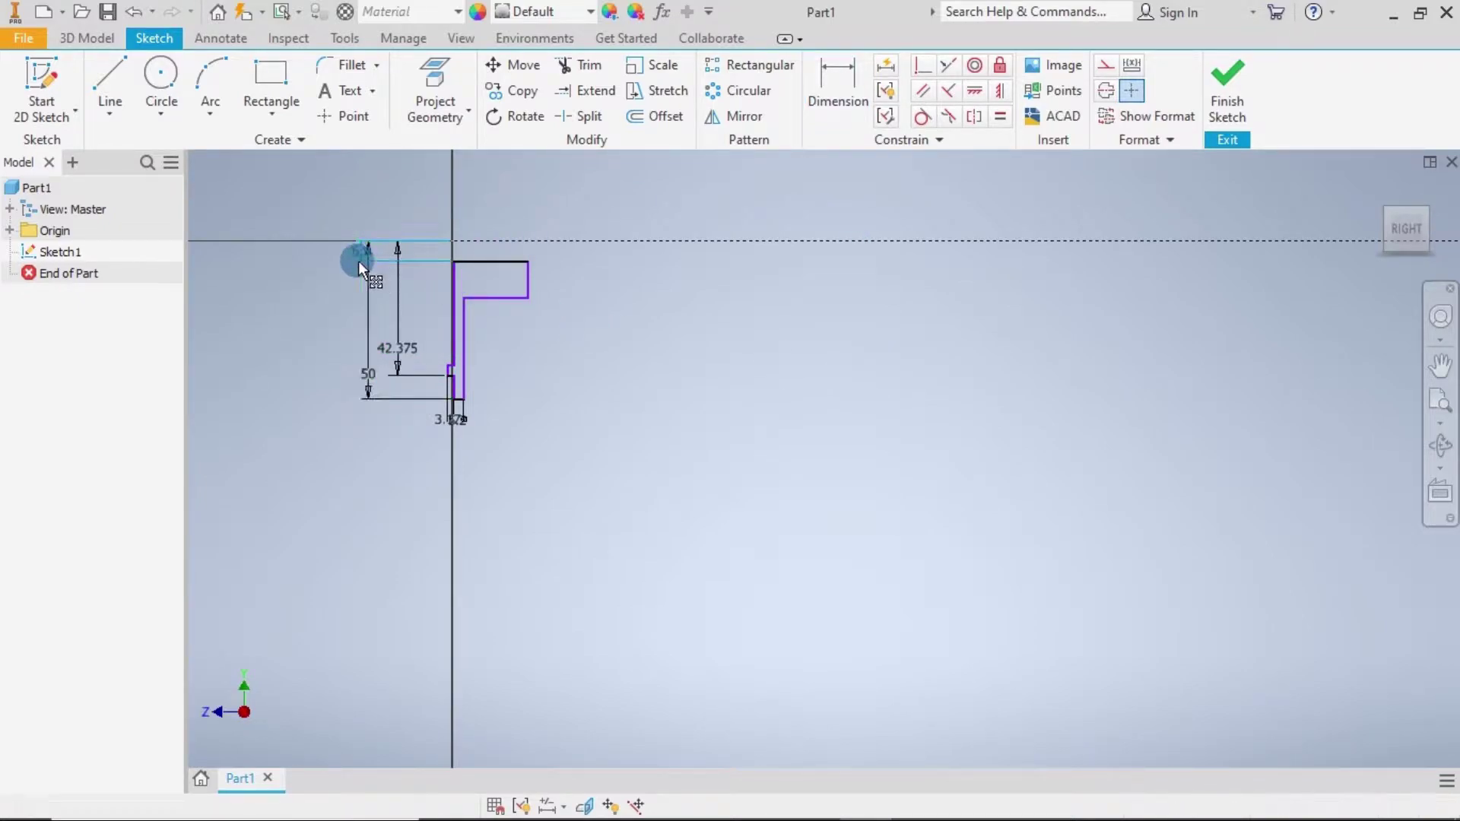
{"action": "left_click_drag", "start_coordinate": [358, 262], "coordinate": [423, 260]}
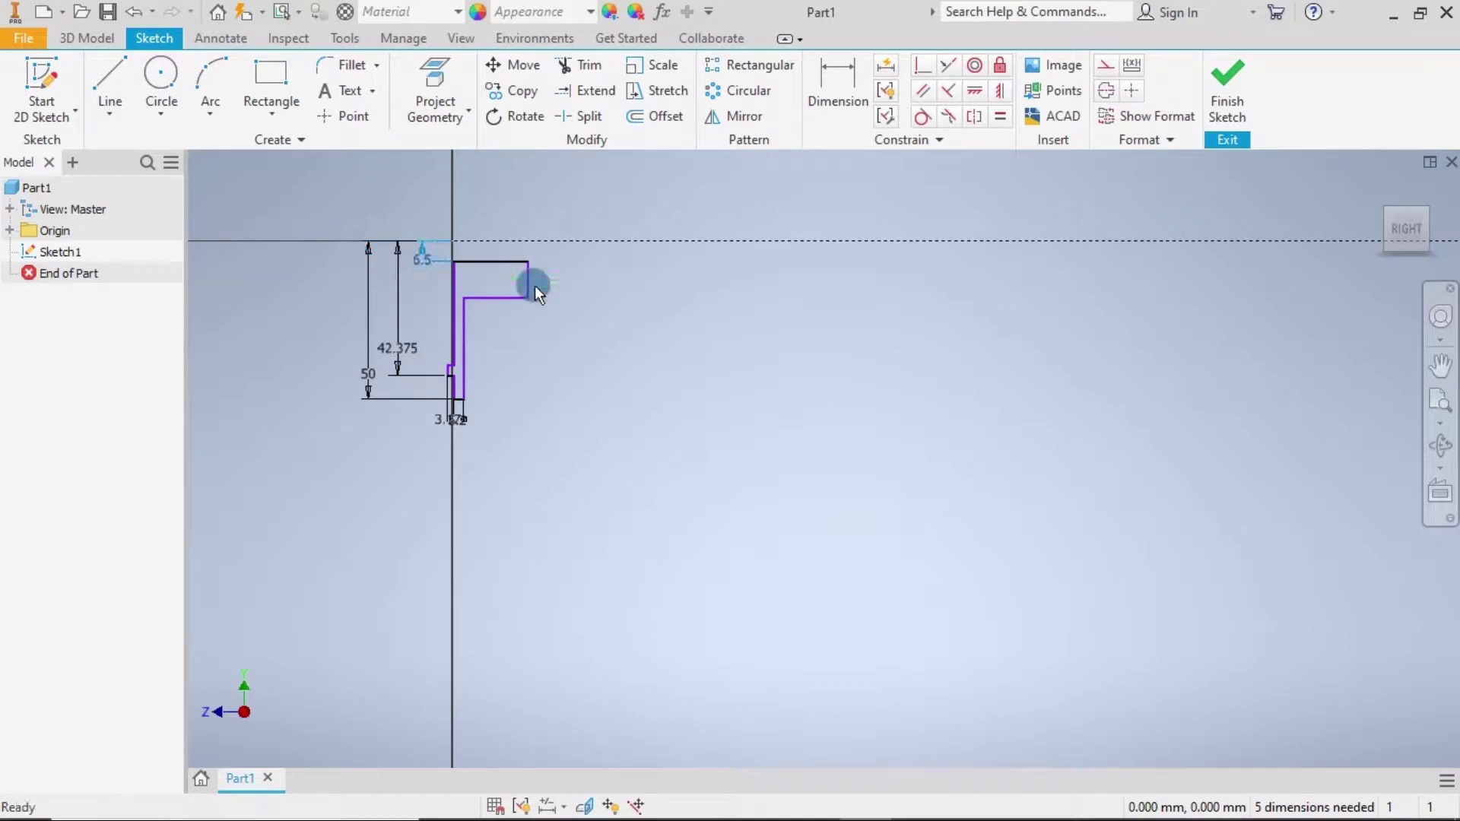
{"action": "left_click", "coordinate": [631, 330]}
Begin a vertical dimension from the horizontal axis to the short step line.
{"action": "left_click", "coordinate": [826, 82]}
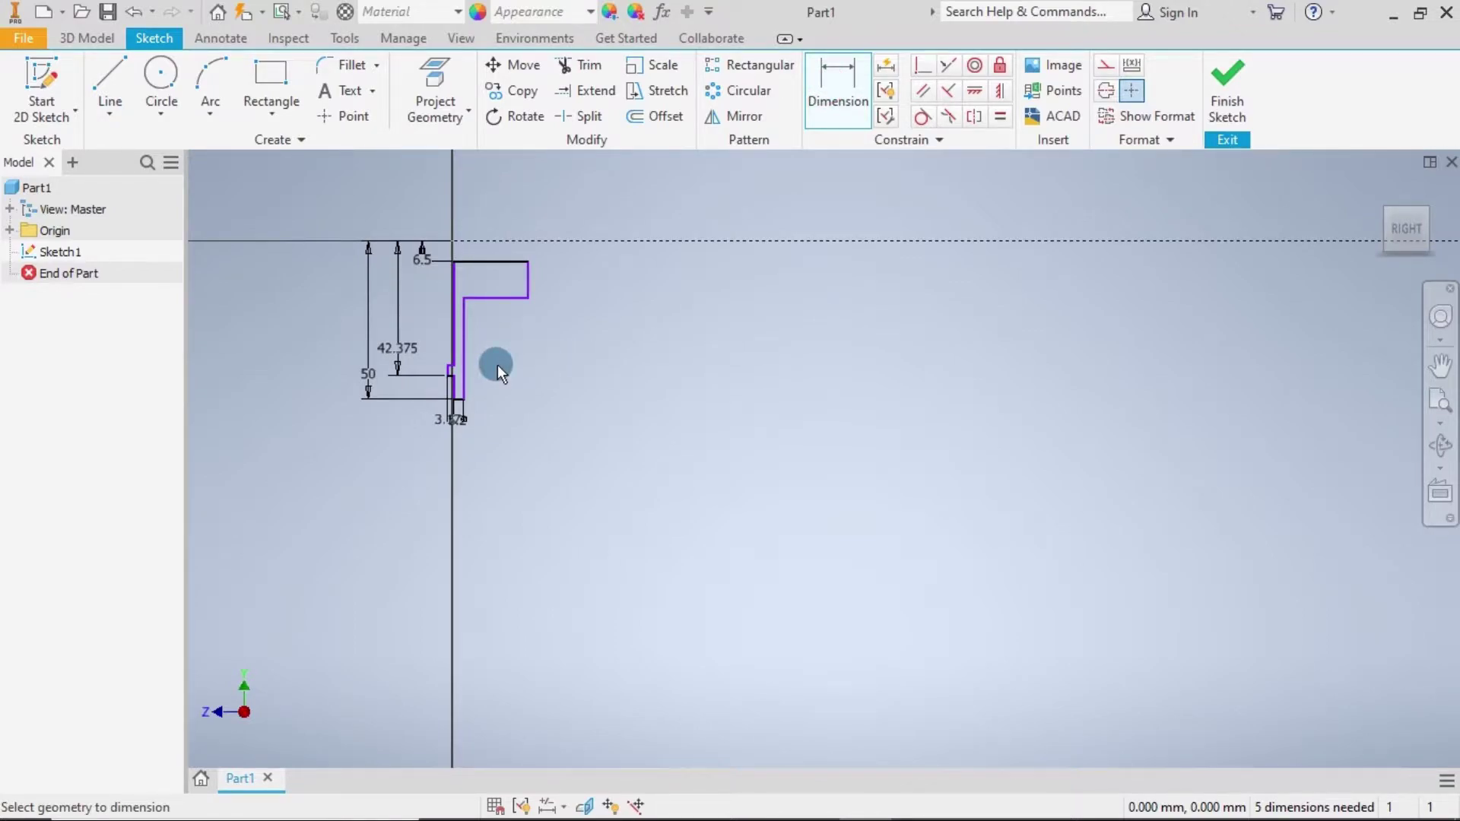
{"action": "scroll", "coordinate": [498, 363], "scroll_direction": "up", "scroll_amount": 5}
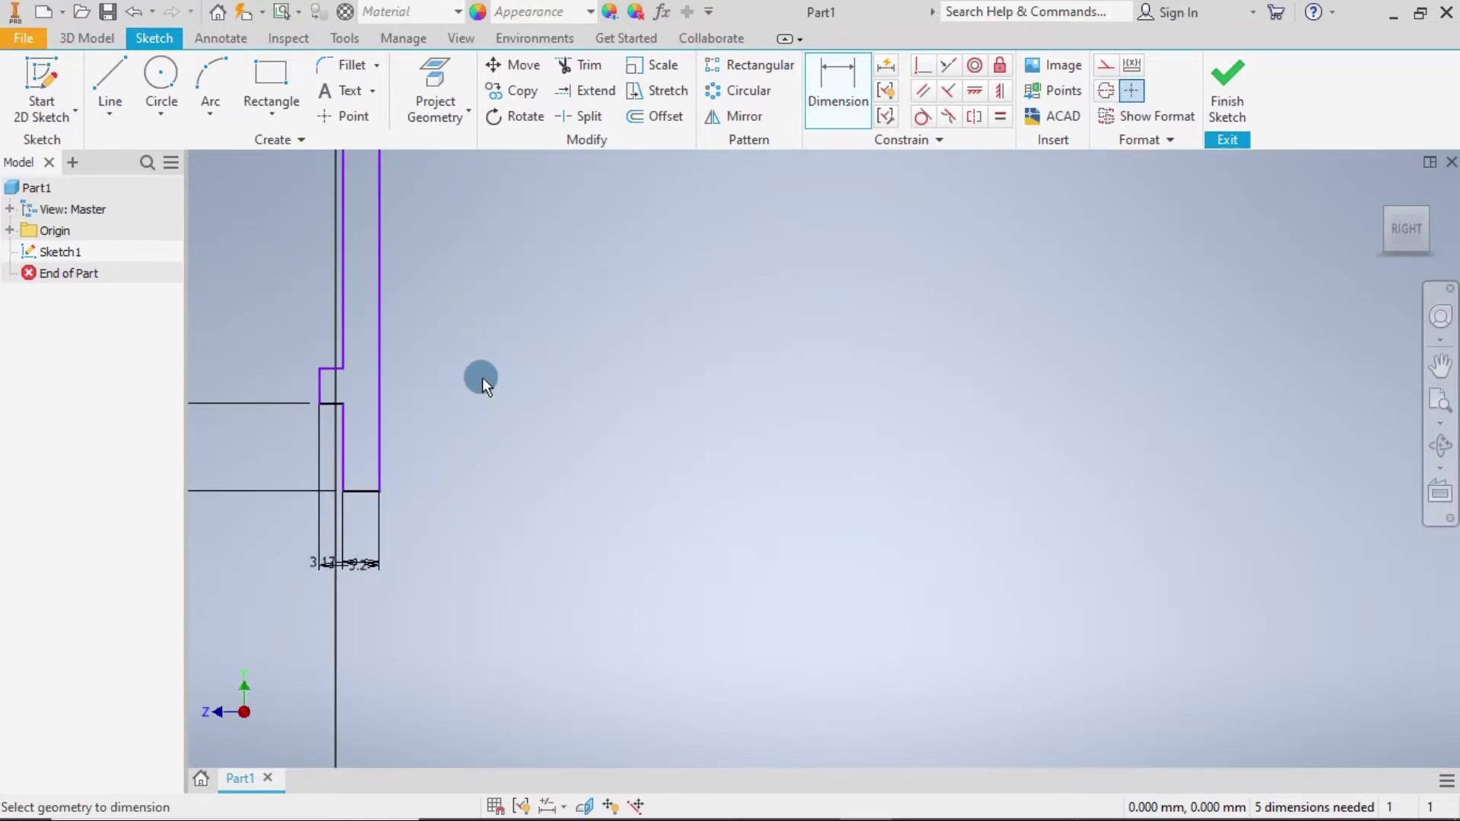
{"action": "scroll", "coordinate": [482, 377], "scroll_direction": "down", "scroll_amount": 5}
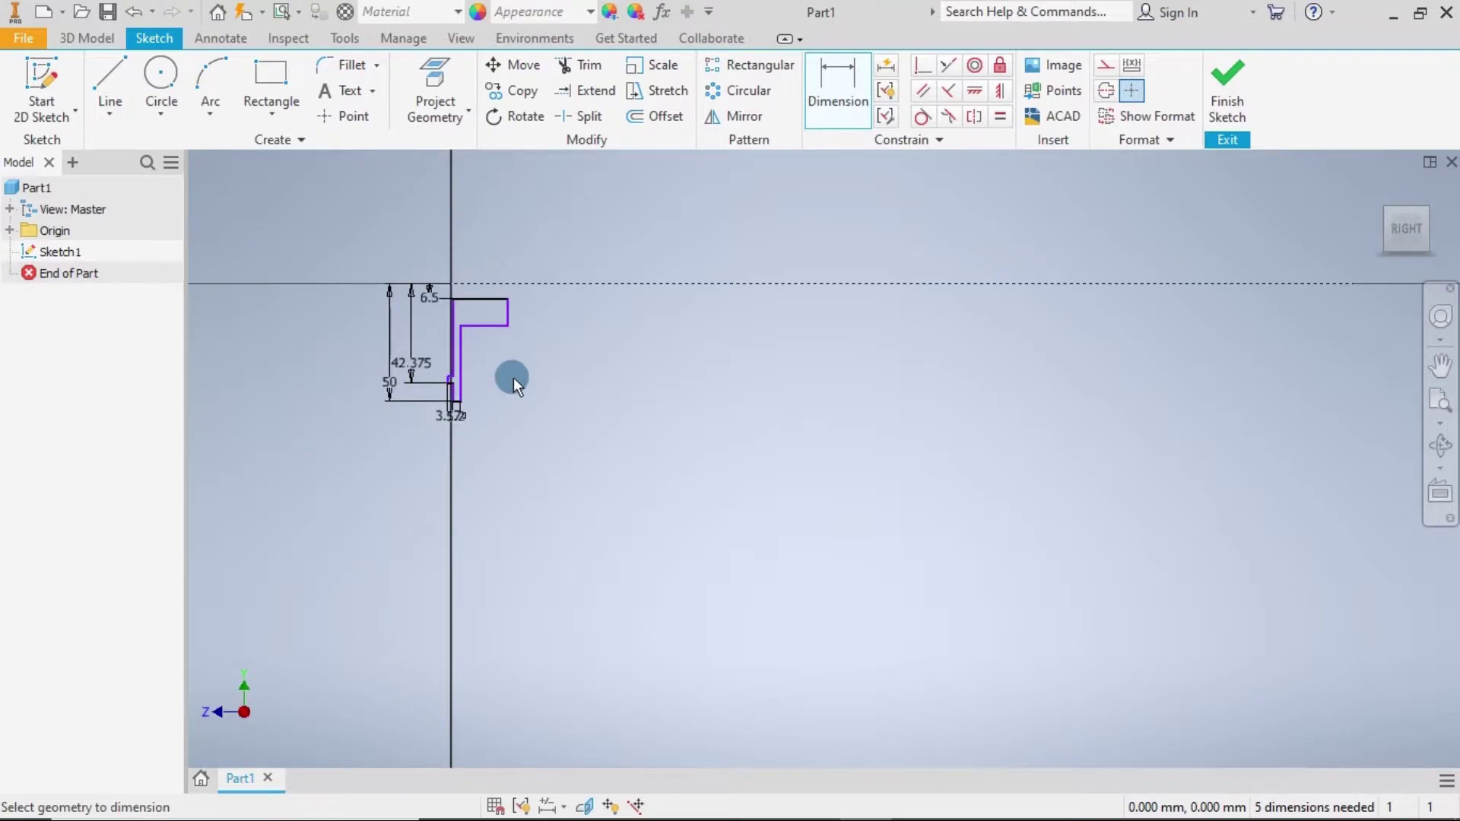
{"action": "left_click", "coordinate": [528, 284]}
{"action": "scroll", "coordinate": [457, 368], "scroll_direction": "up", "scroll_amount": 2}
{"action": "scroll", "coordinate": [389, 410], "scroll_direction": "up", "scroll_amount": 2}
{"action": "scroll", "coordinate": [366, 445], "scroll_direction": "up", "scroll_amount": 2}
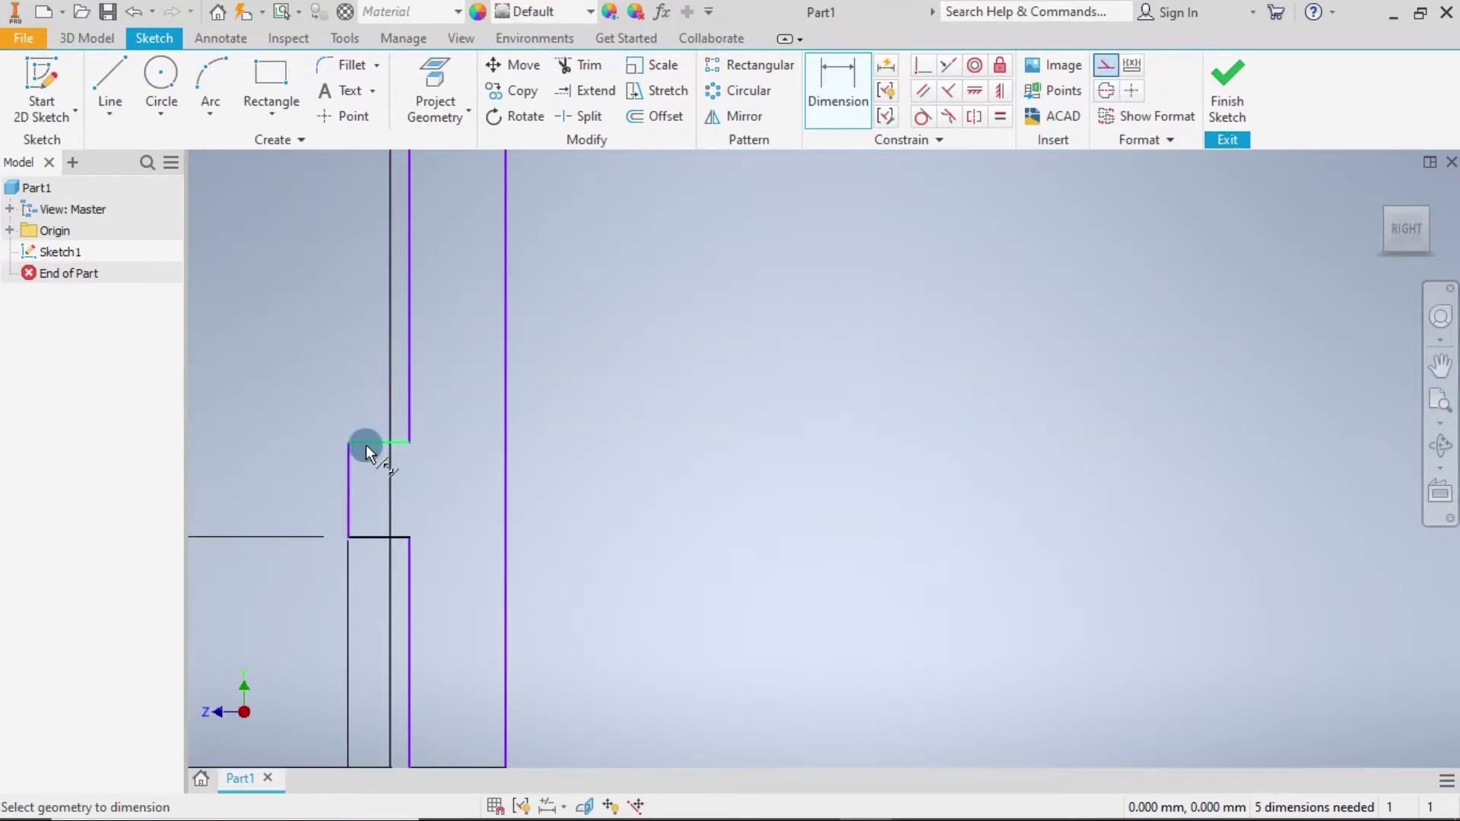
{"action": "left_click", "coordinate": [367, 445]}
{"action": "scroll", "coordinate": [339, 429], "scroll_direction": "down", "scroll_amount": 6}
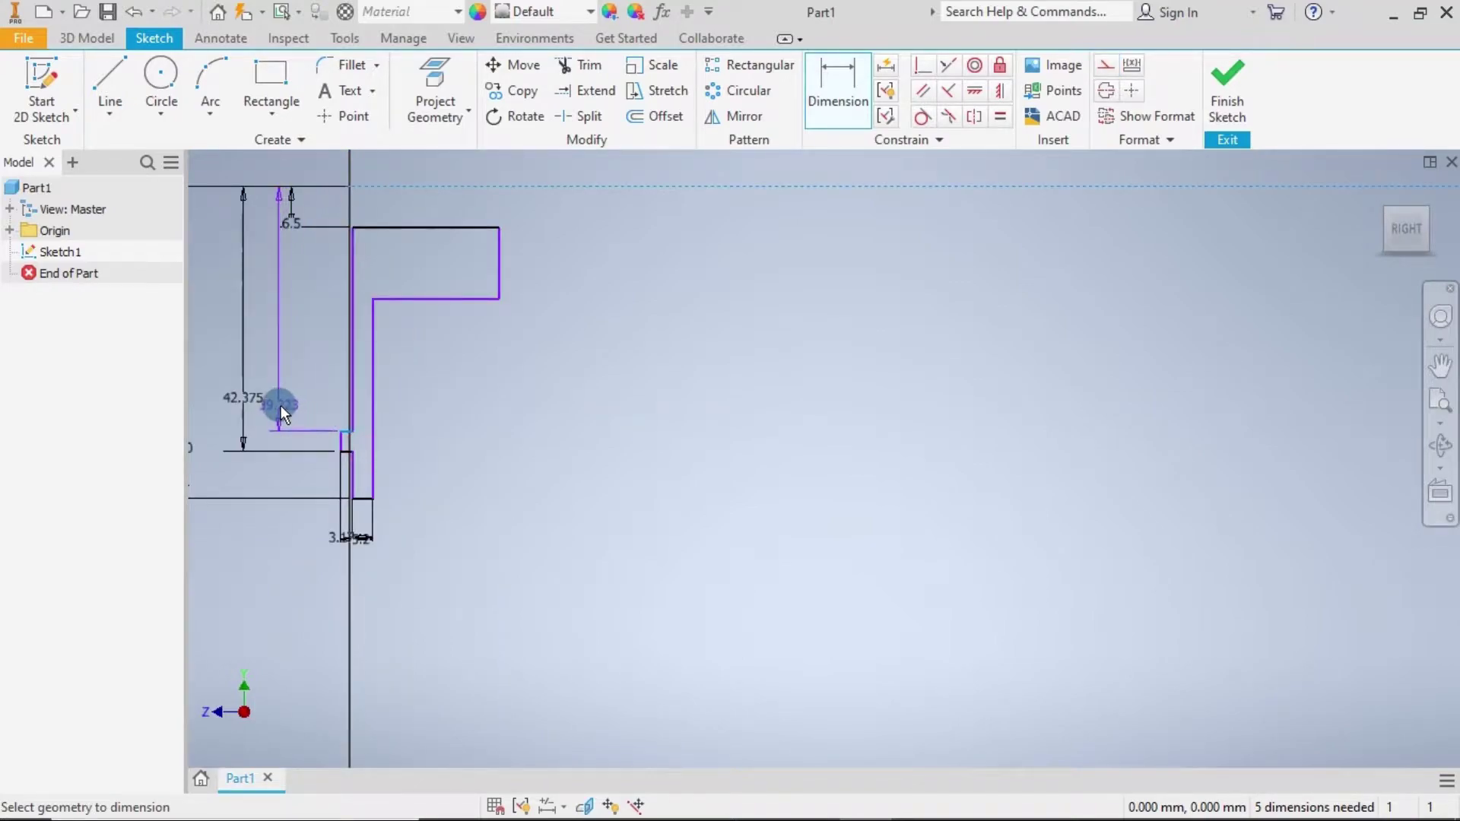
Set the step height dimension to =80.5/2 (40.25).
{"action": "left_click", "coordinate": [273, 322]}
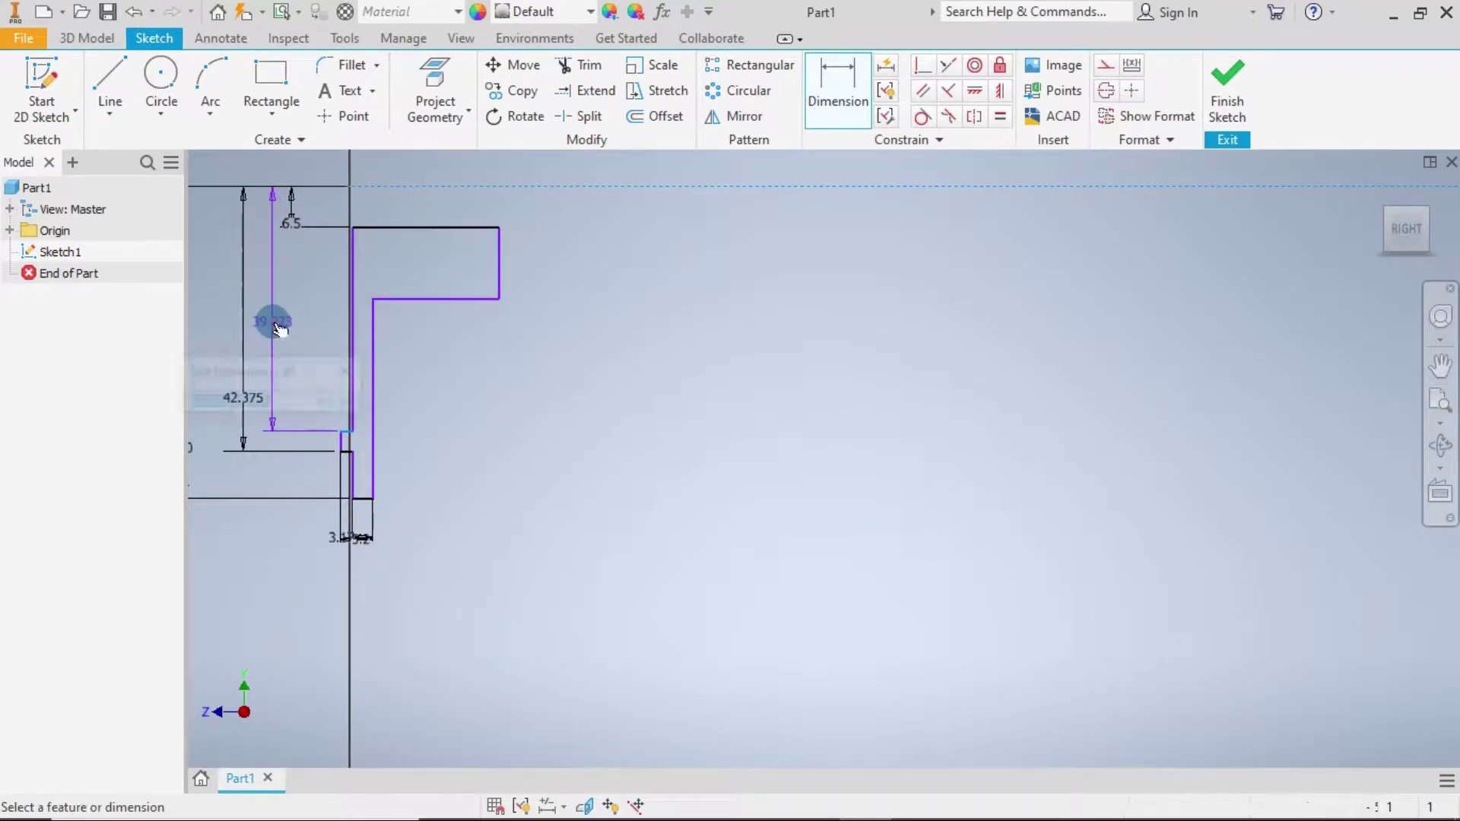
{"action": "type", "text": "="}
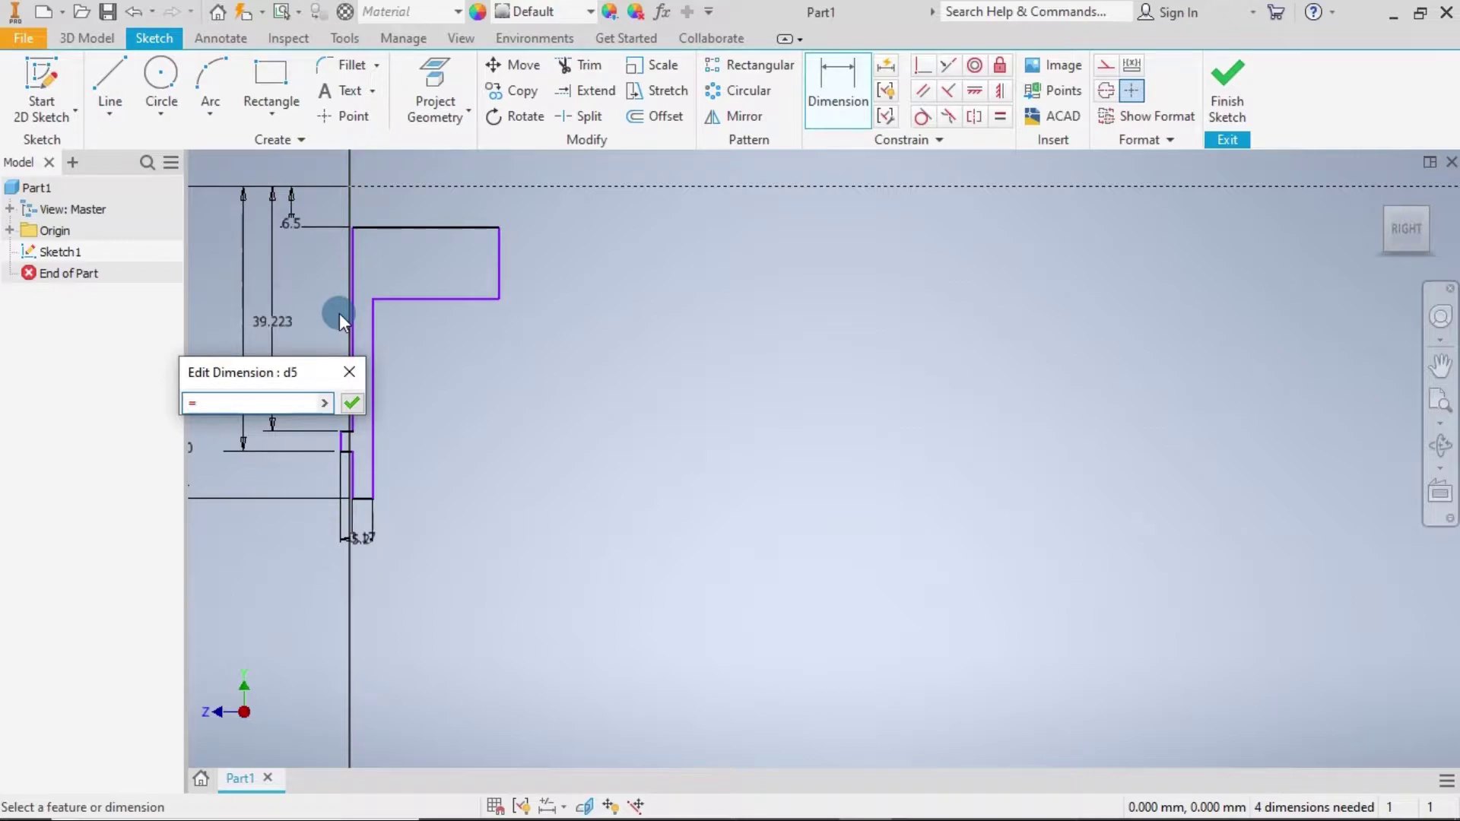
{"action": "type", "text": "80"}
{"action": "type", "text": "/"}
{"action": "key", "text": "BackSpace"}
{"action": "type", "text": ".5/"}
{"action": "type", "text": "2"}
{"action": "key", "text": "Return"}
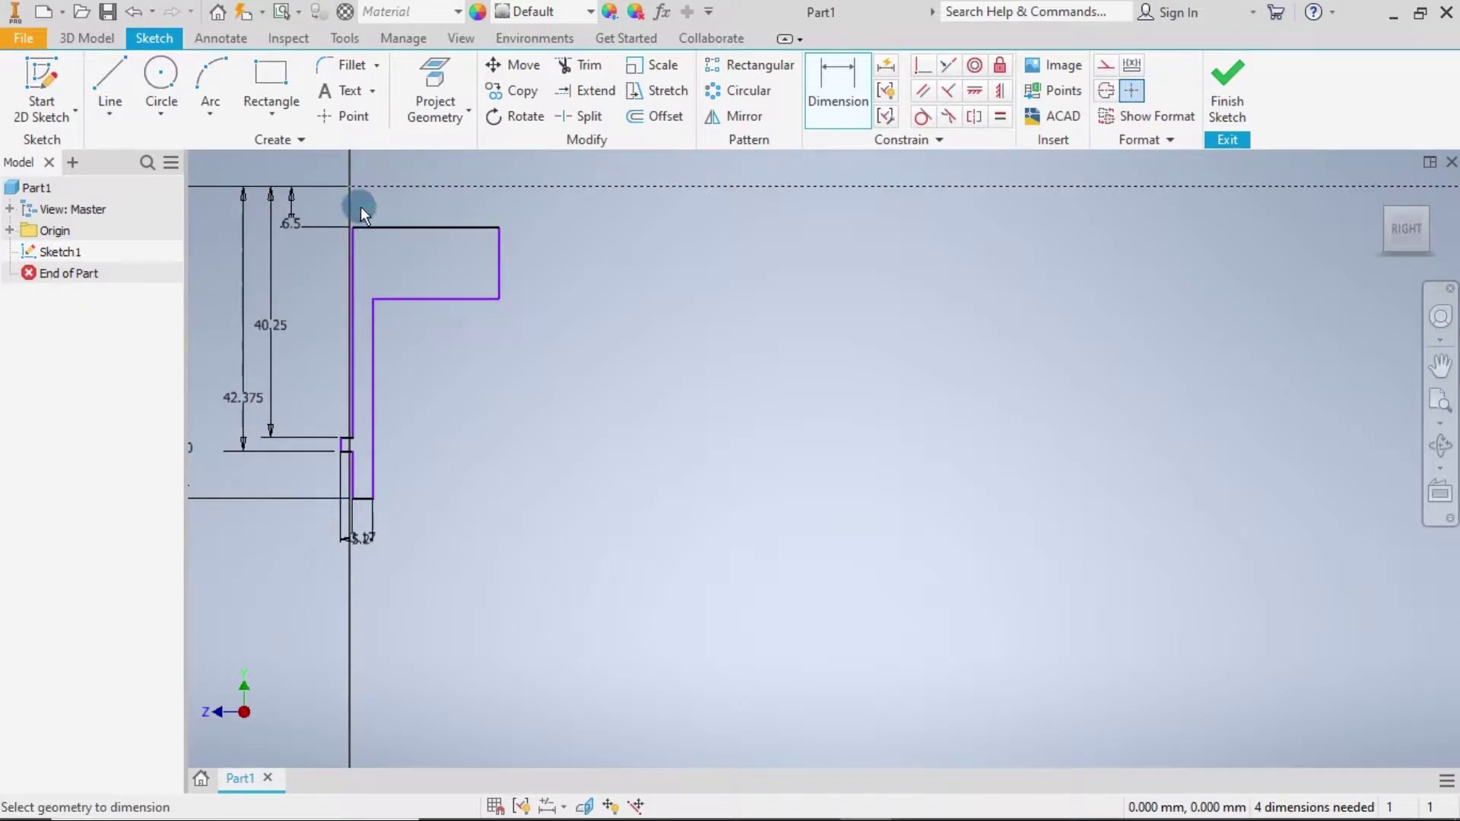
Dimension the top corner's horizontal offset from the vertical axis as 0.
{"action": "left_click", "coordinate": [350, 188]}
{"action": "left_click", "coordinate": [350, 248]}
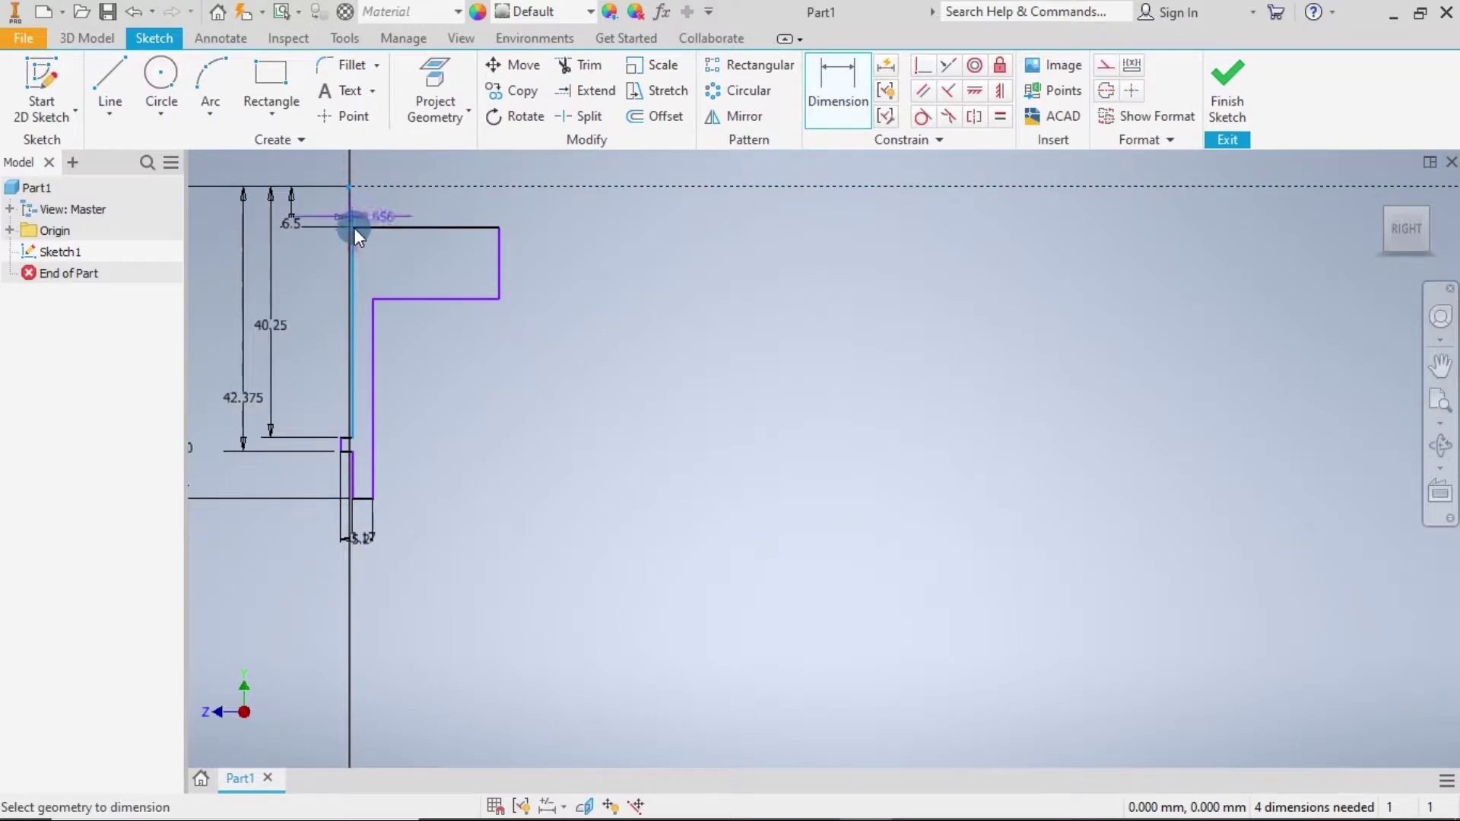
{"action": "left_click", "coordinate": [340, 167]}
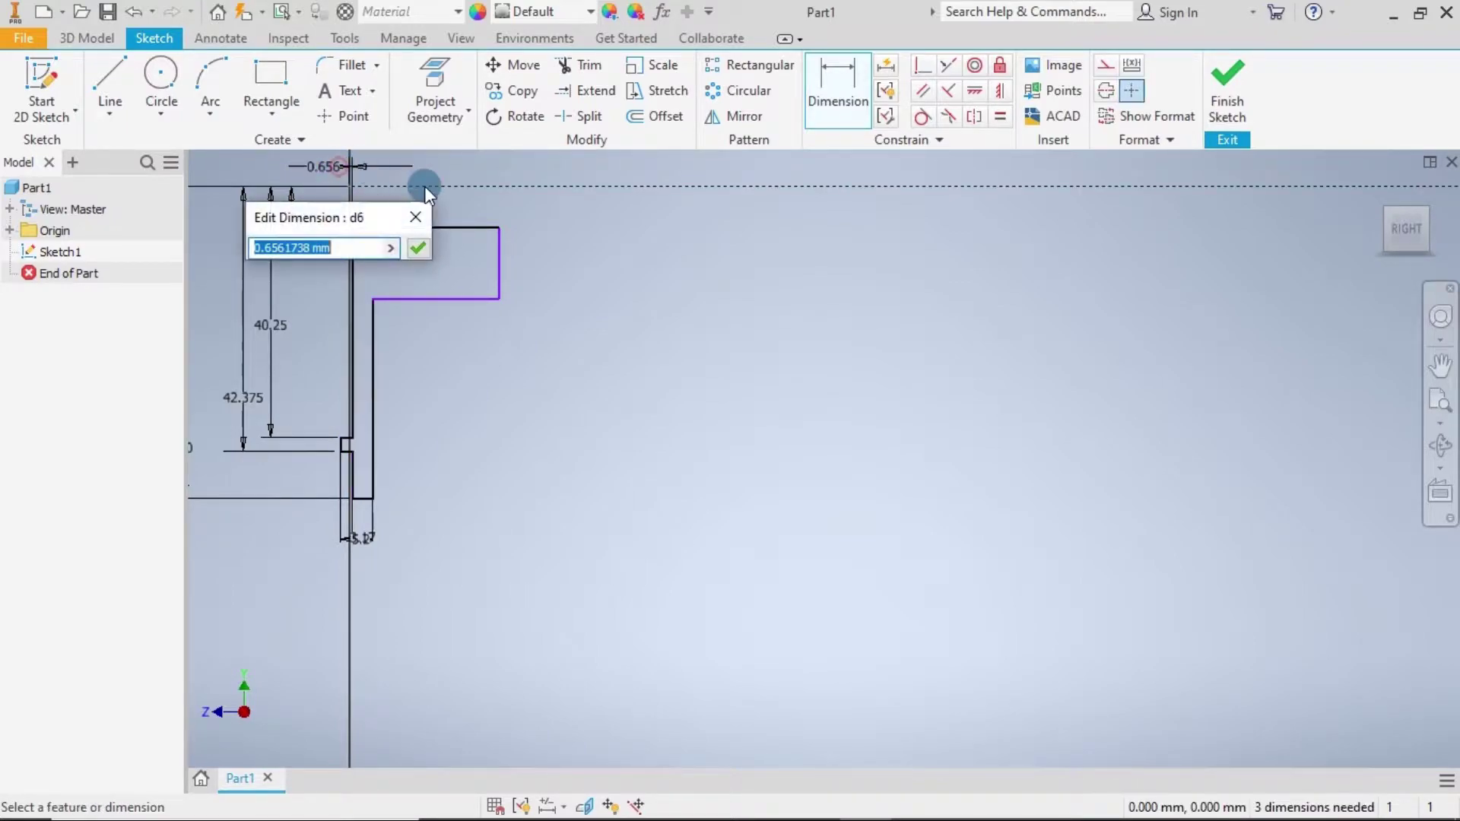
{"action": "type", "text": "0"}
{"action": "key", "text": "Return"}
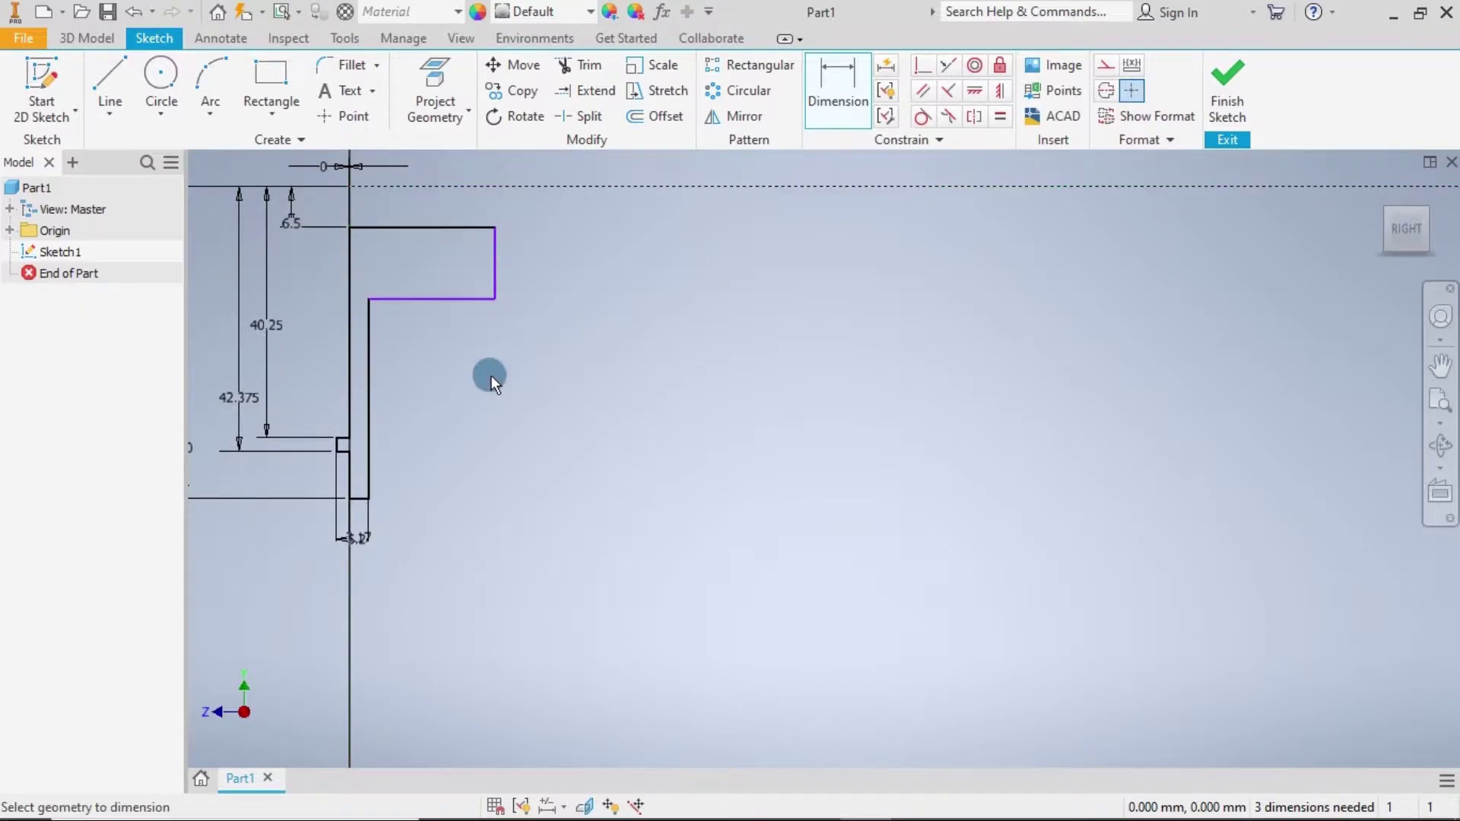
Dimension the flange width as 19 above the sketch.
{"action": "left_click", "coordinate": [350, 262]}
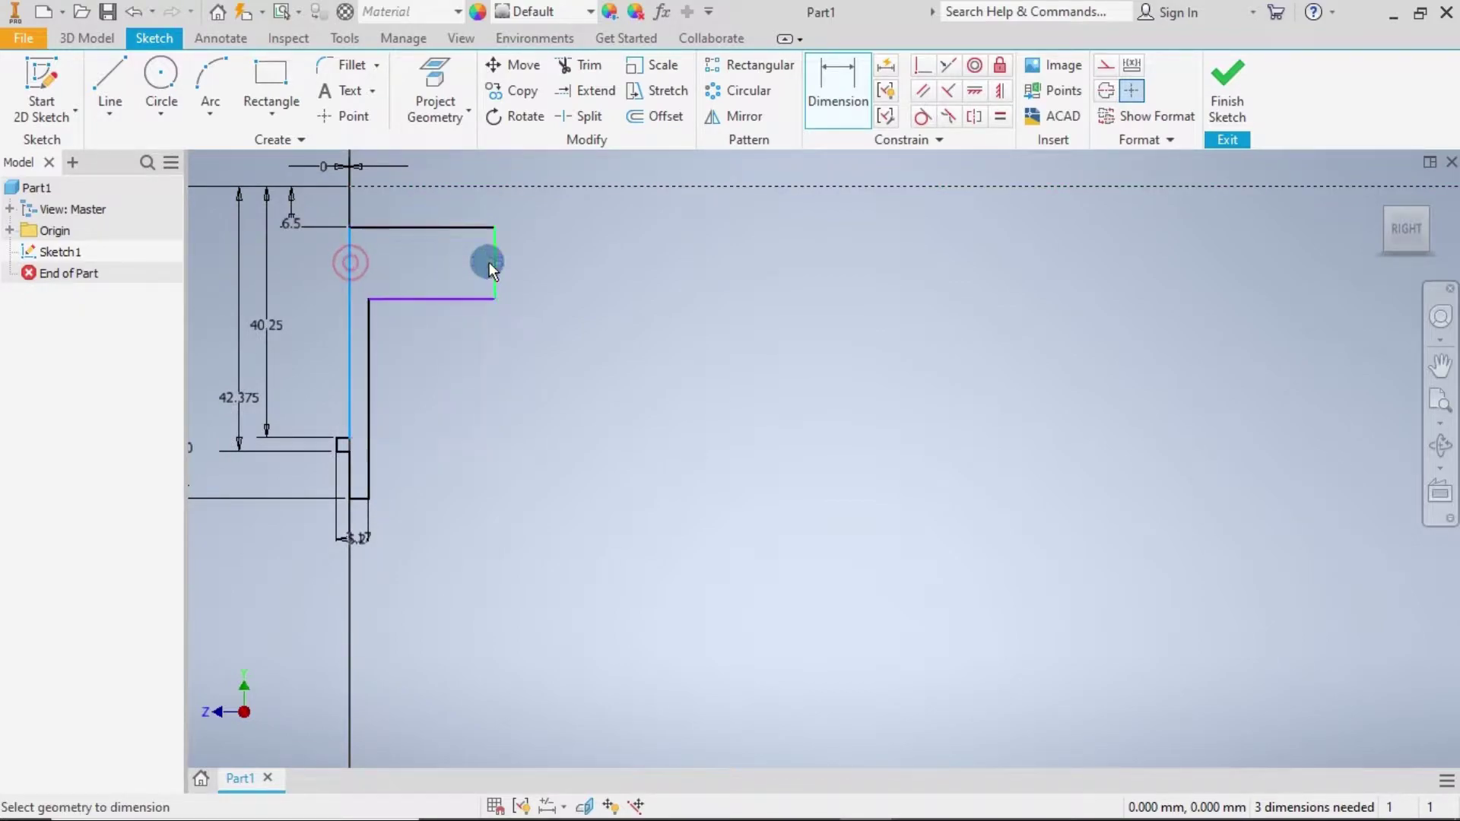
{"action": "left_click", "coordinate": [491, 264]}
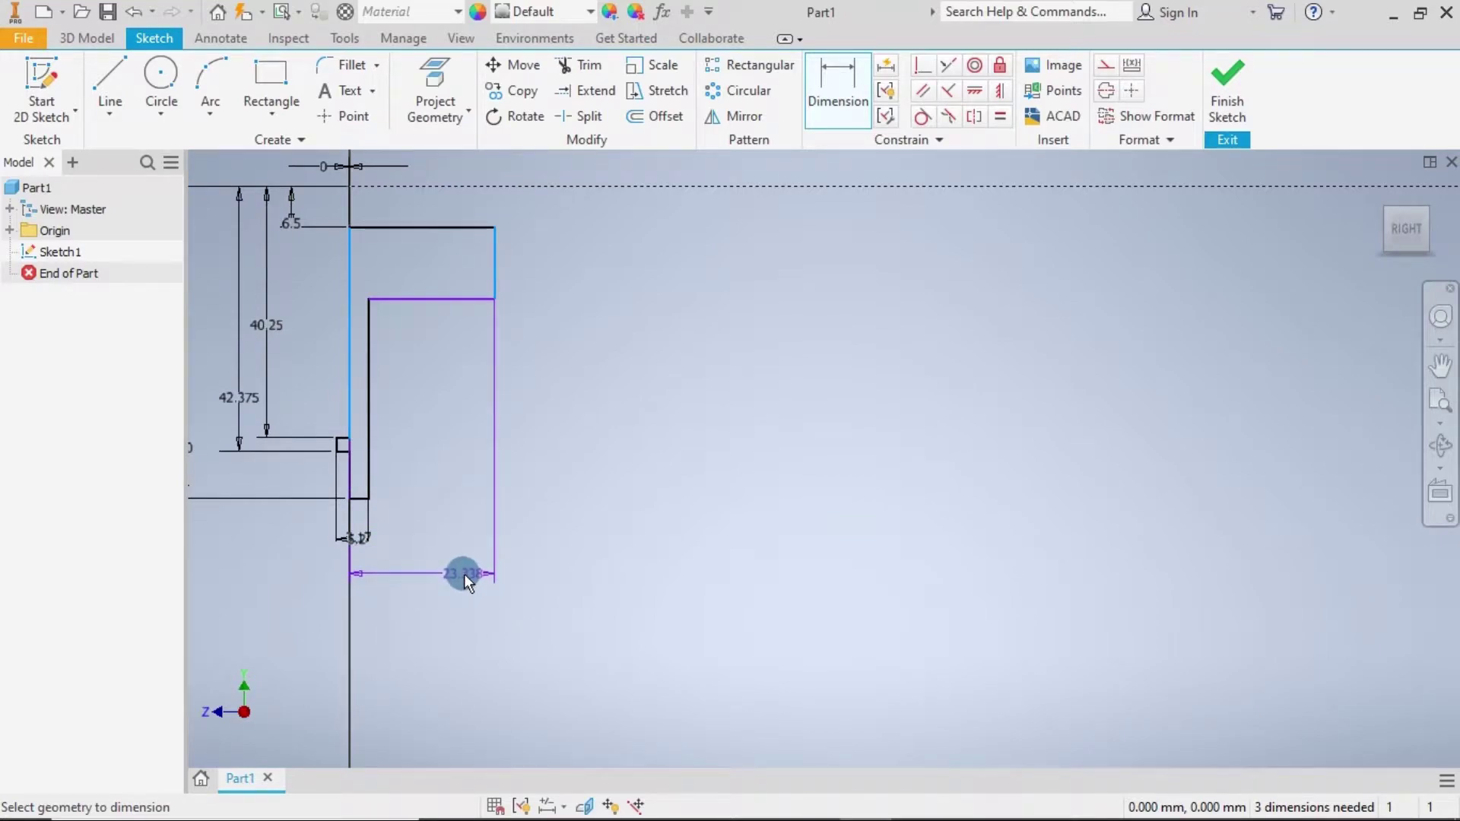
{"action": "middle_click_drag", "start_coordinate": [537, 377], "coordinate": [509, 603]}
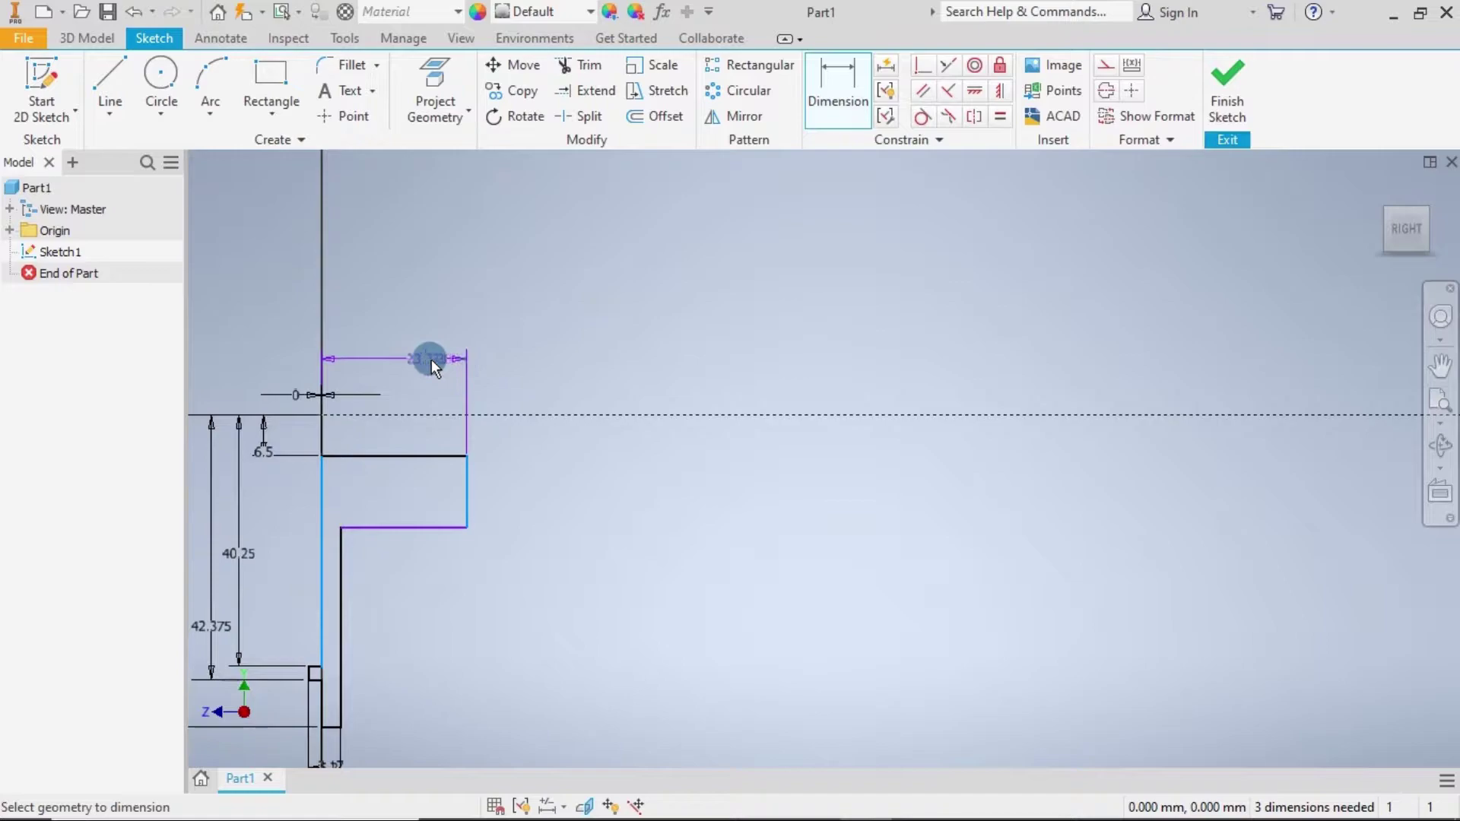
{"action": "left_click", "coordinate": [409, 359]}
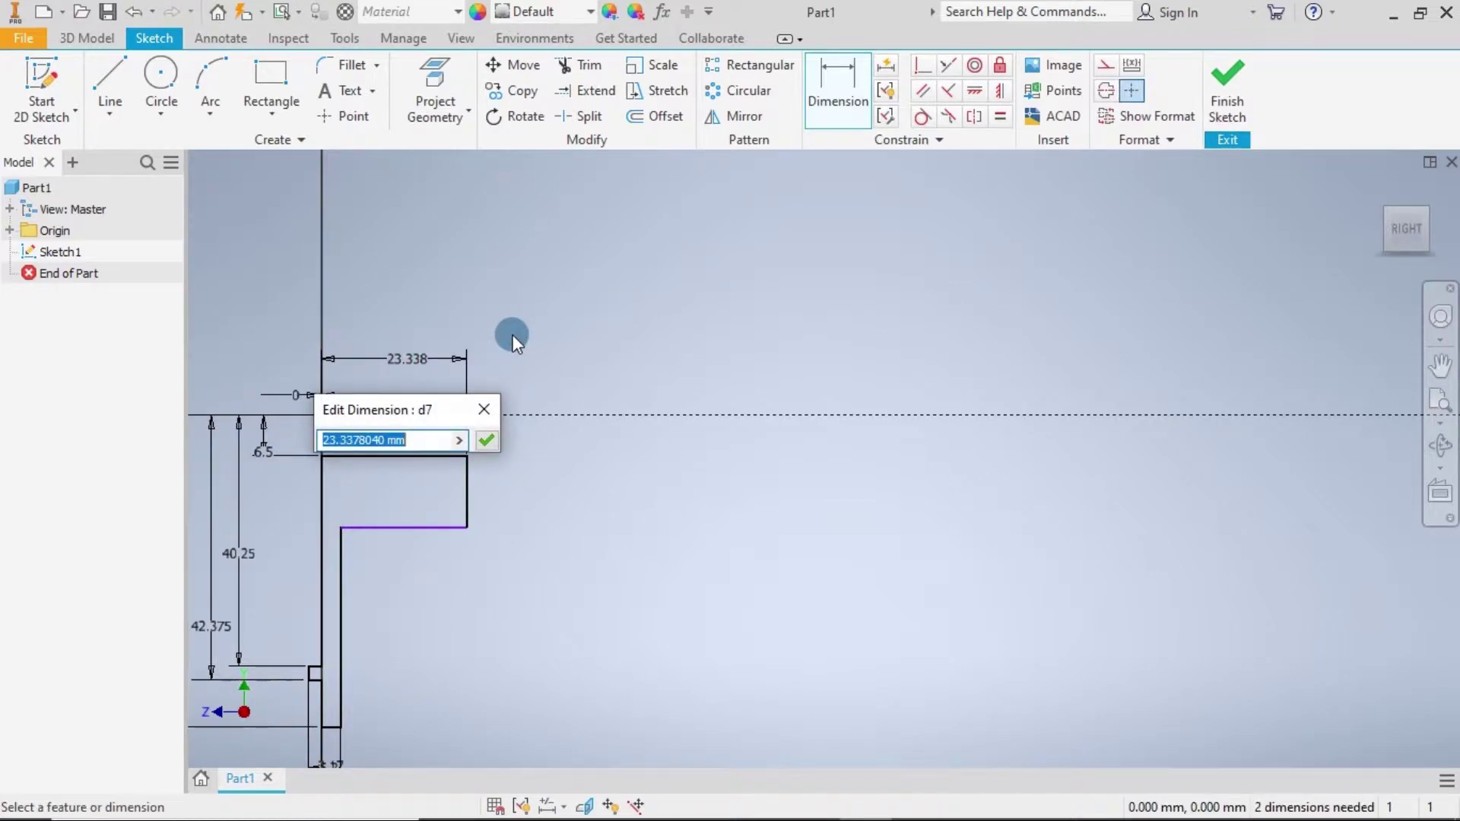
{"action": "type", "text": "19"}
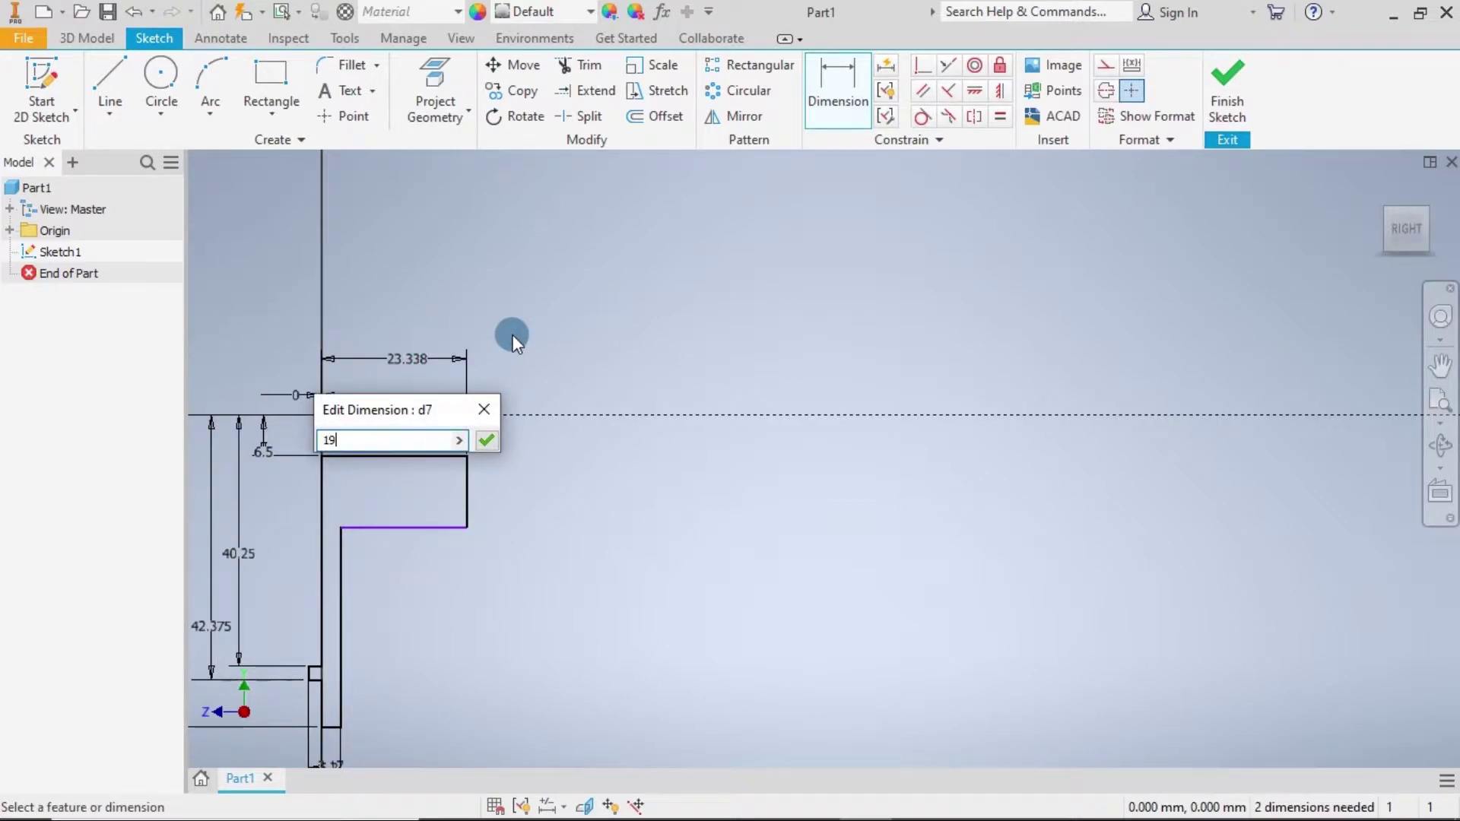
{"action": "key", "text": "Return"}
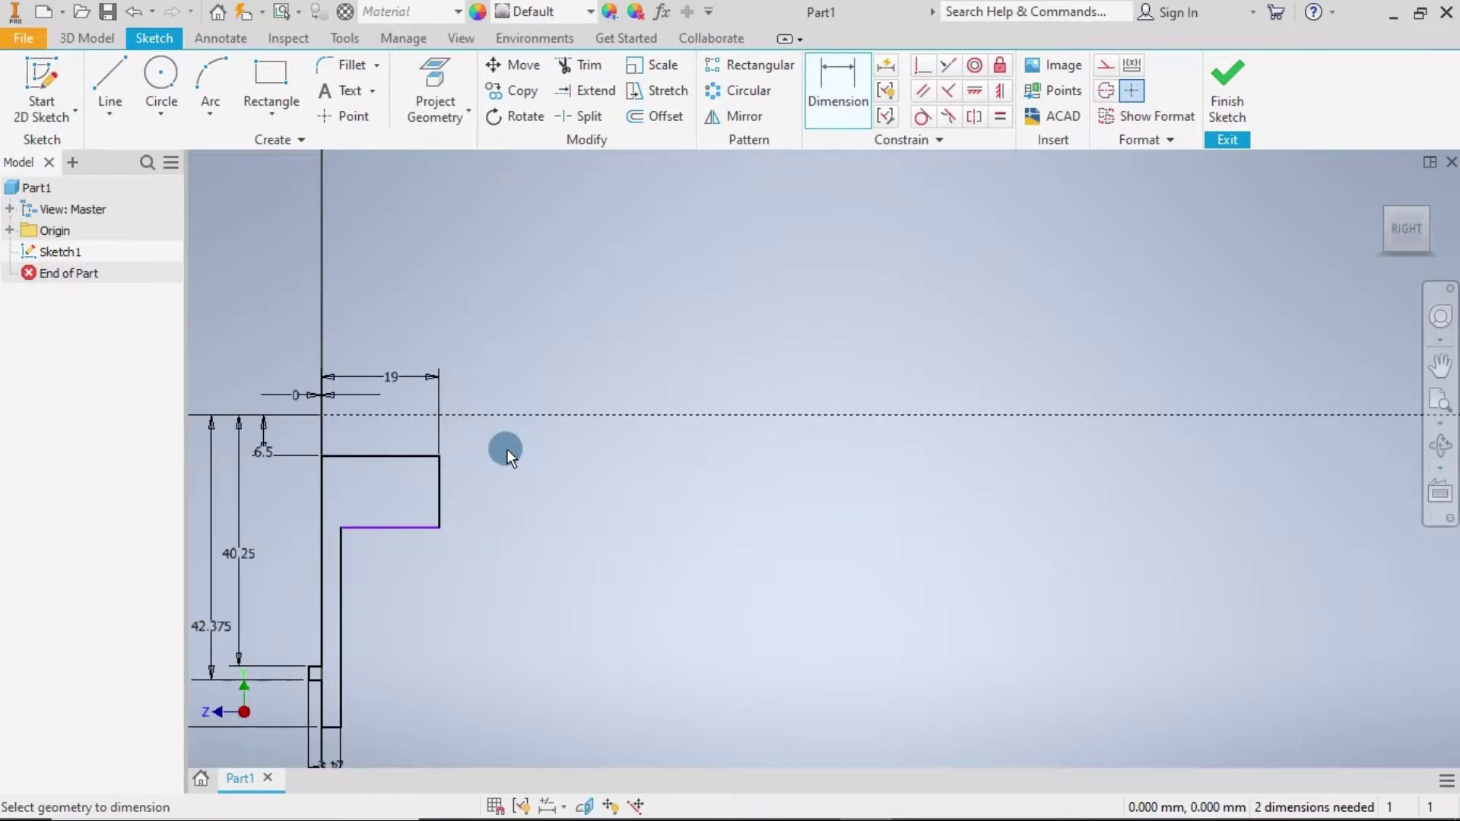
Dimension the flange depth from the axis as 59.42/2 (29.71).
{"action": "left_click", "coordinate": [471, 414]}
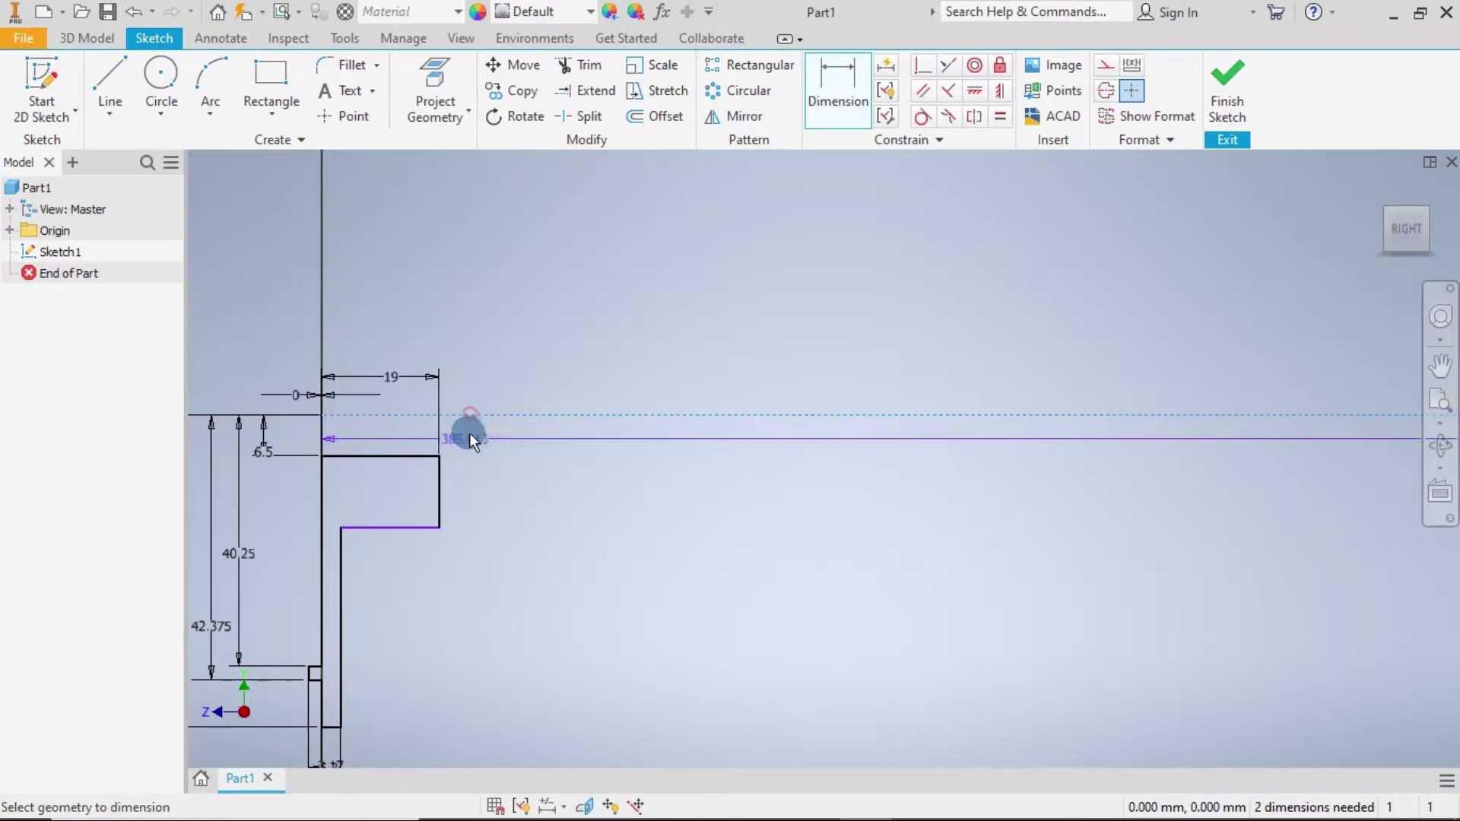
{"action": "left_click", "coordinate": [420, 529]}
{"action": "left_click", "coordinate": [479, 478]}
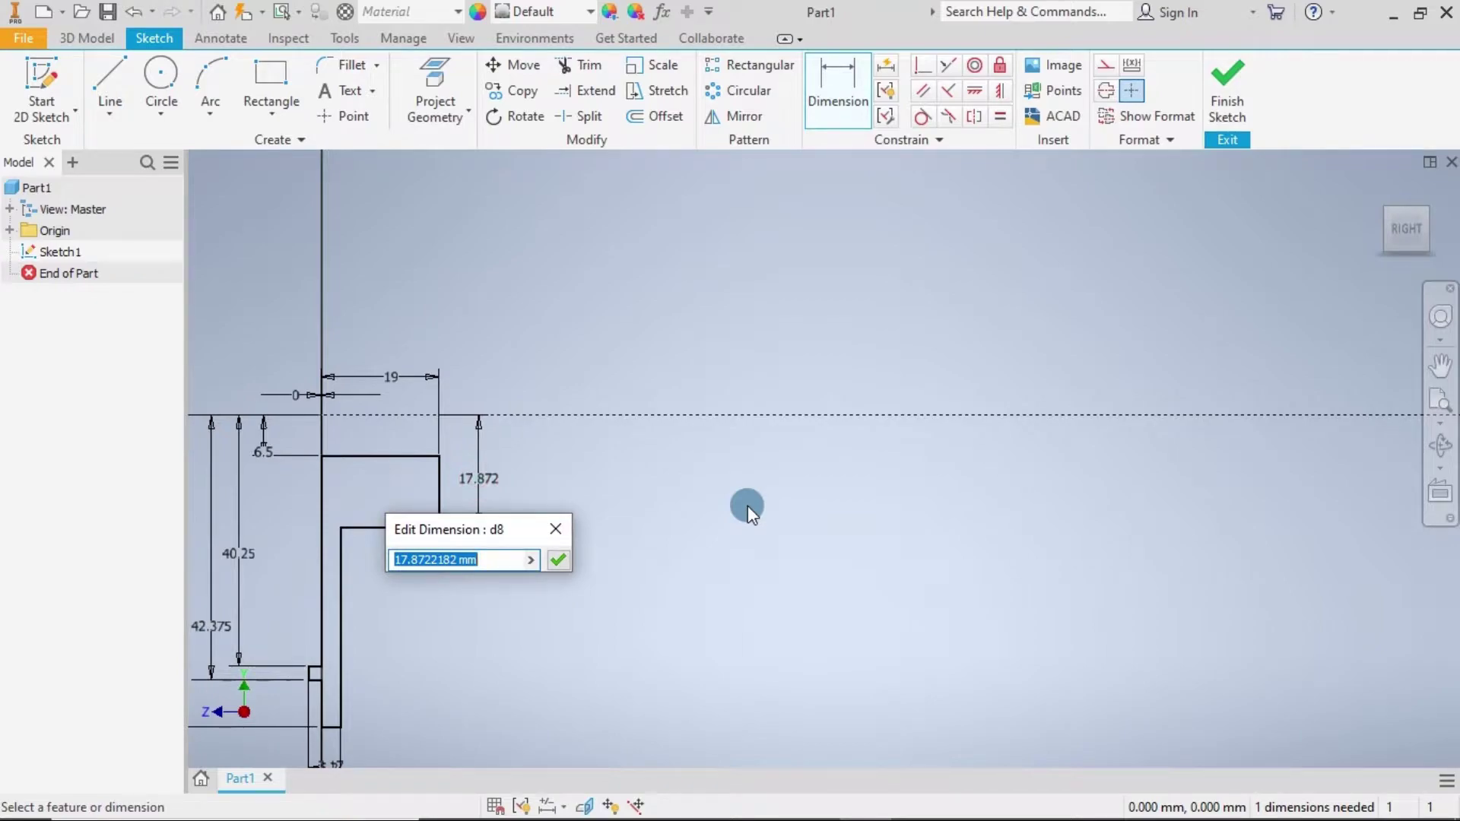
{"action": "type", "text": "59"}
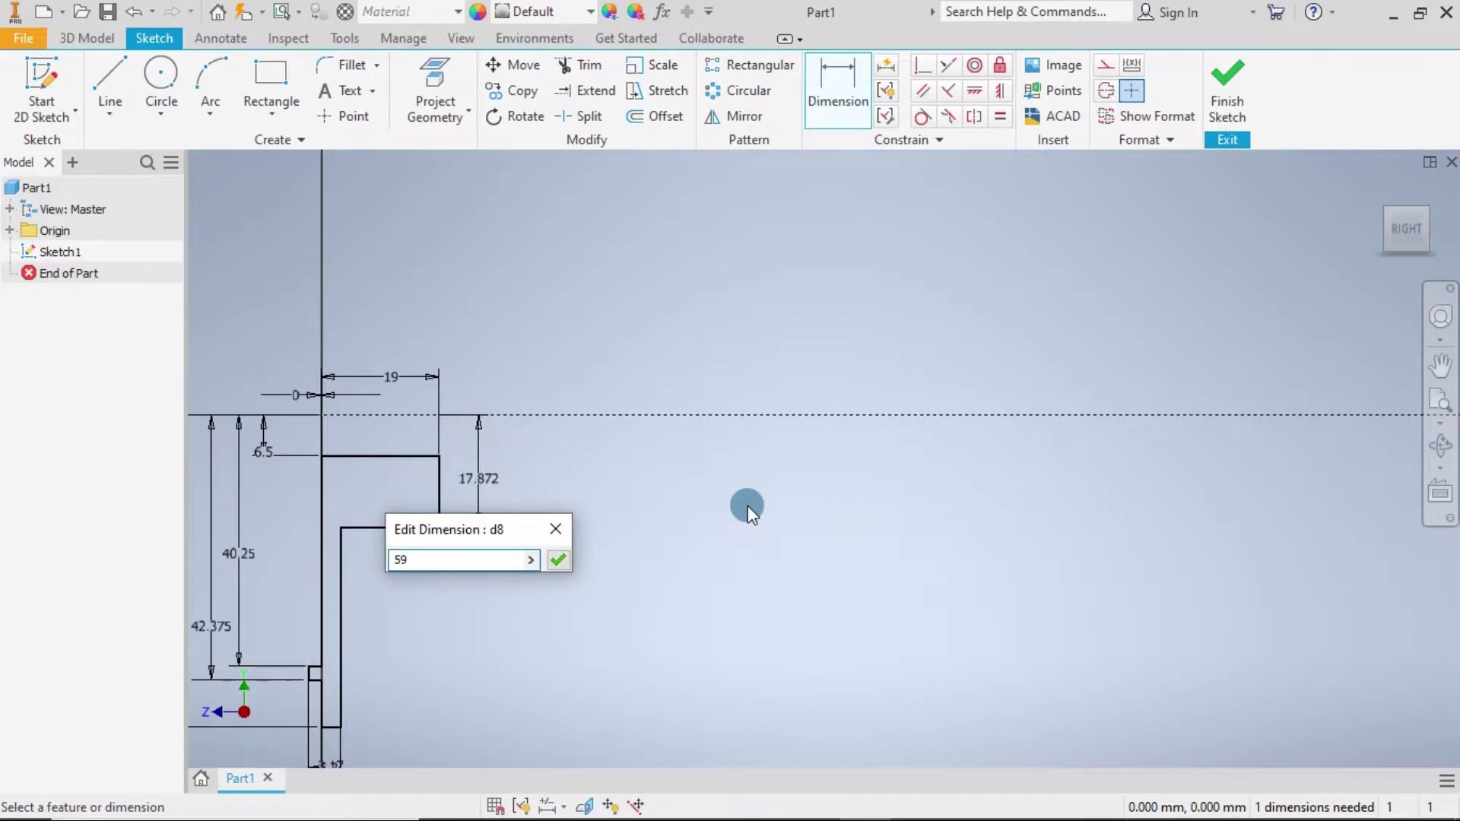
{"action": "key", "text": "BackSpace"}
{"action": "key", "text": "BackSpace"}
{"action": "type", "text": "59."}
{"action": "type", "text": "42"}
{"action": "type", "text": "/2"}
{"action": "key", "text": "Return"}
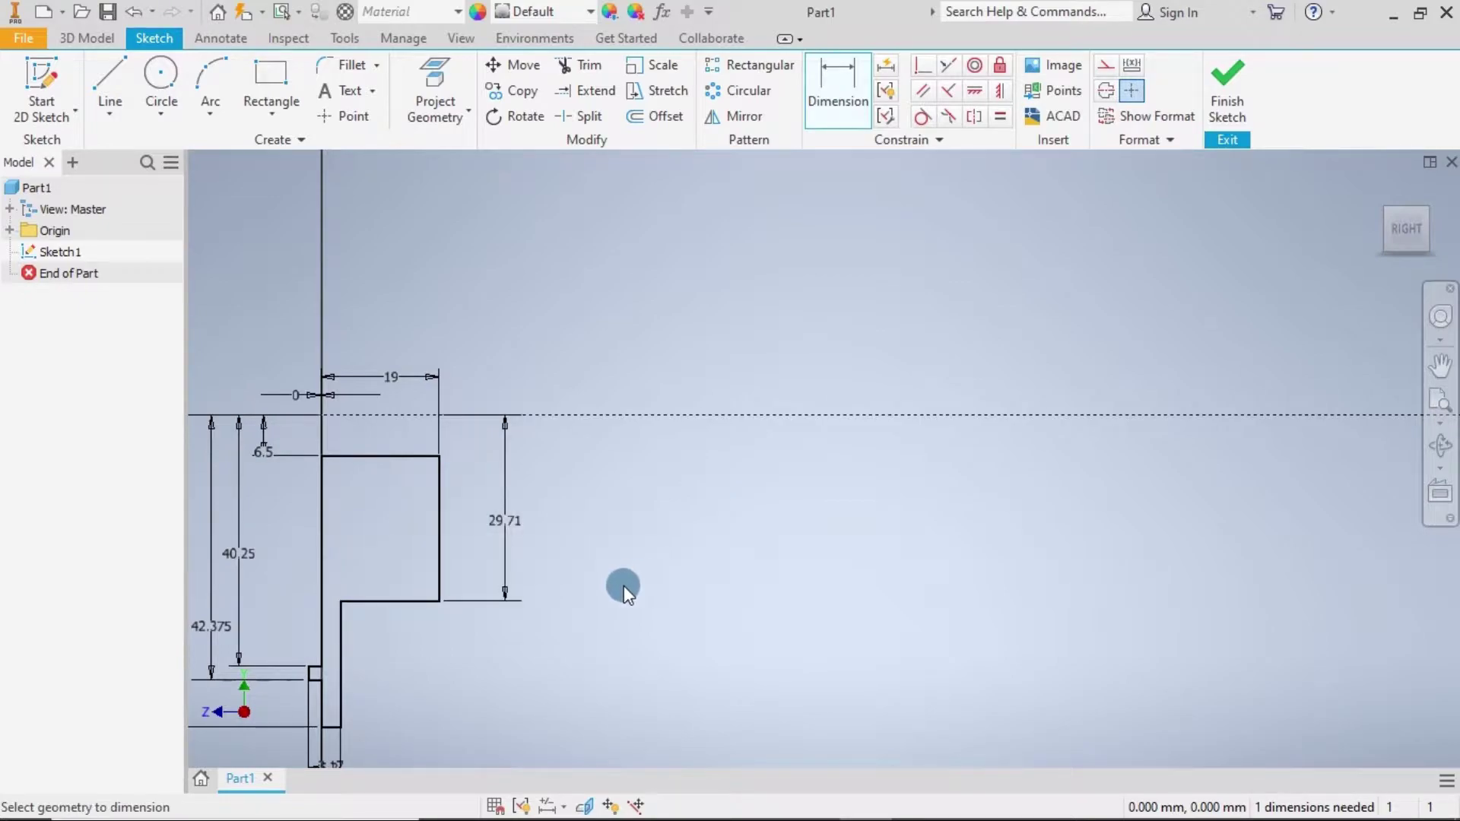
Drag the 3.17 dimension label upward, clear of the 5.2 width dimension.
{"action": "scroll", "coordinate": [622, 586], "scroll_direction": "up", "scroll_amount": 2}
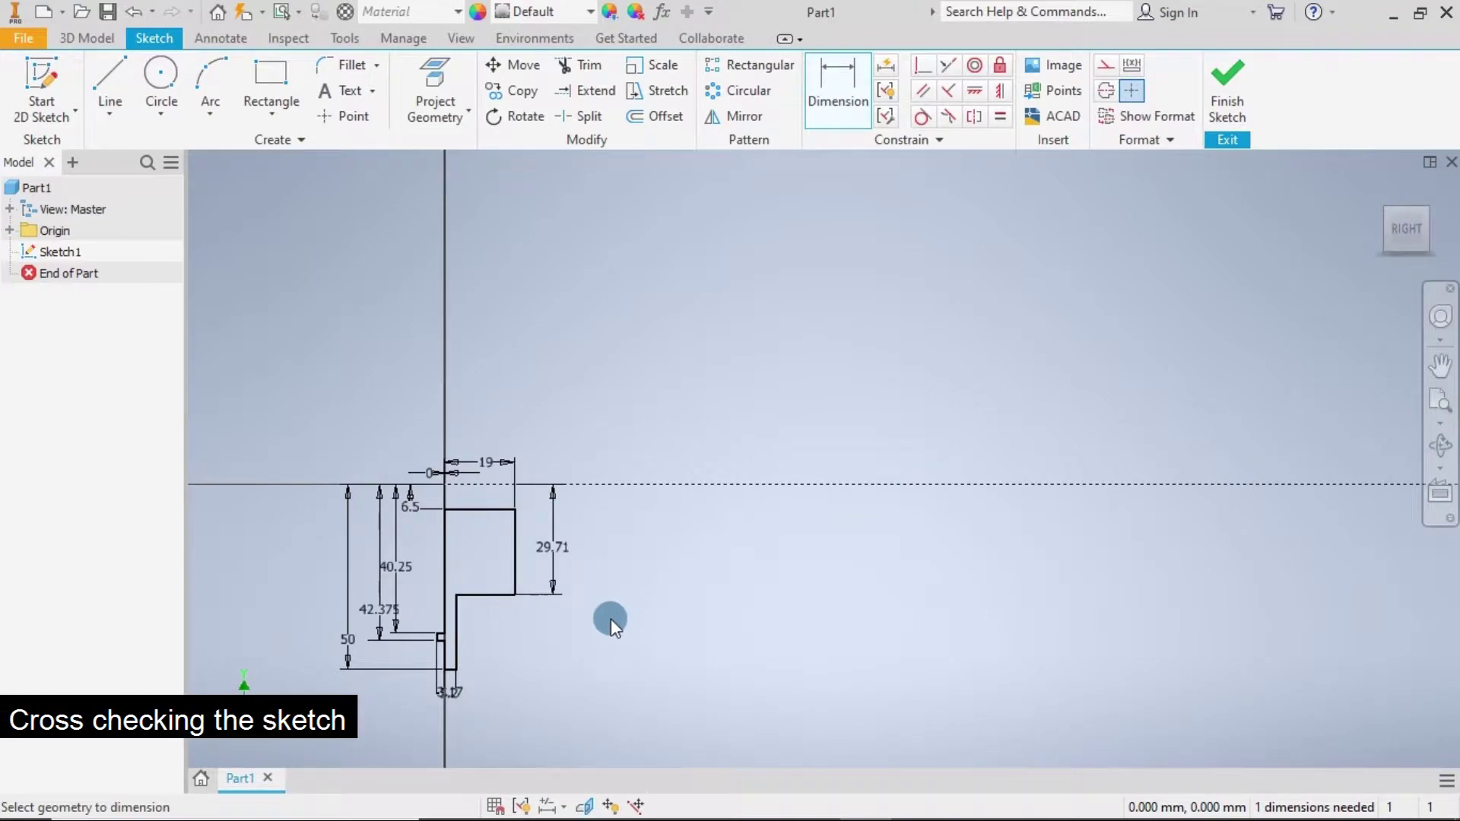
{"action": "scroll", "coordinate": [487, 675], "scroll_direction": "down", "scroll_amount": 3}
{"action": "mouse_move", "coordinate": [453, 682]}
{"action": "middle_mouse_down"}
{"action": "mouse_move", "coordinate": [620, 367]}
{"action": "mouse_move", "coordinate": [709, 248]}
{"action": "middle_mouse_up"}
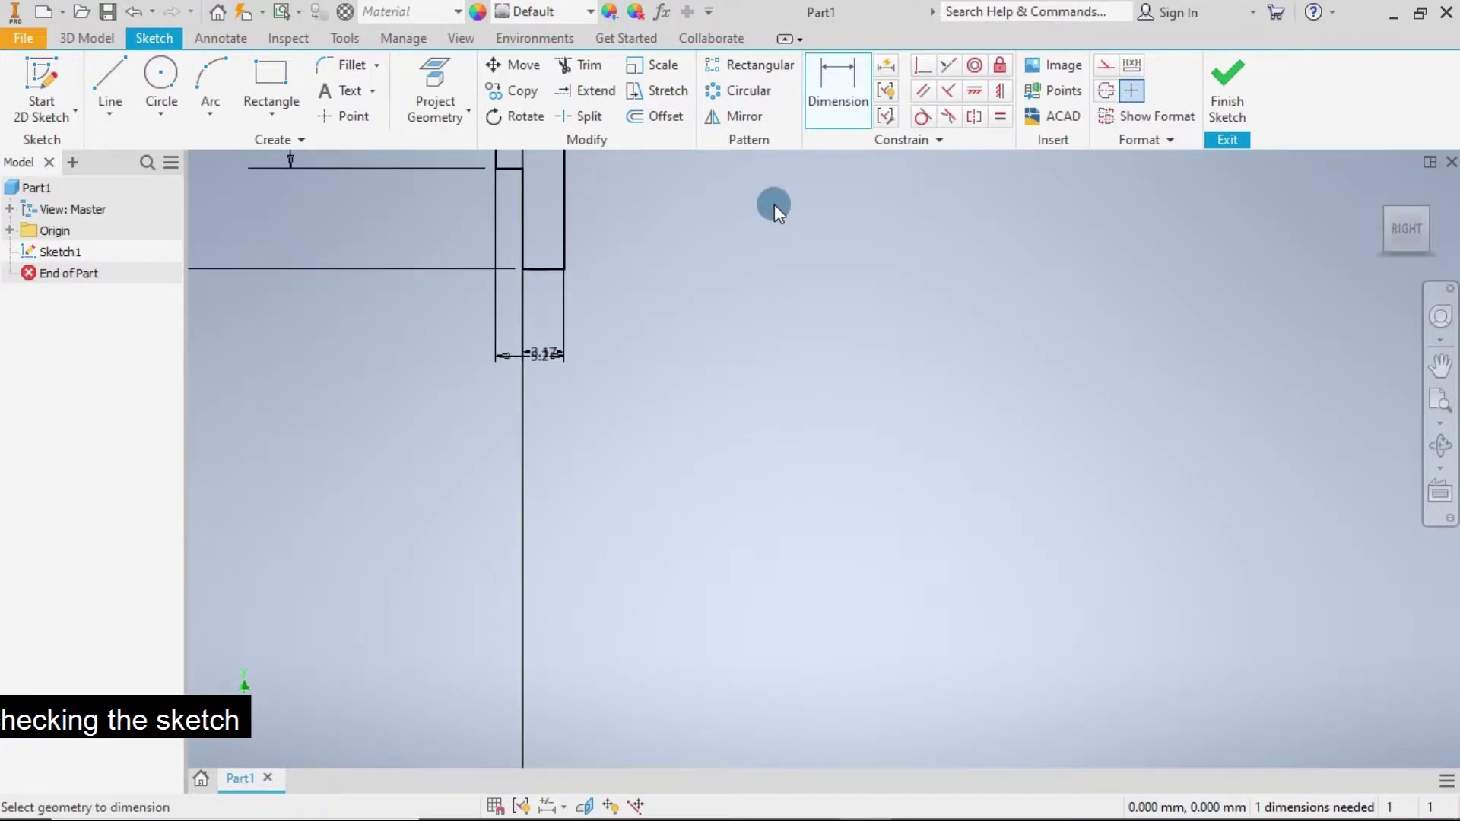
{"action": "left_click", "coordinate": [837, 83]}
{"action": "key", "text": "Escape"}
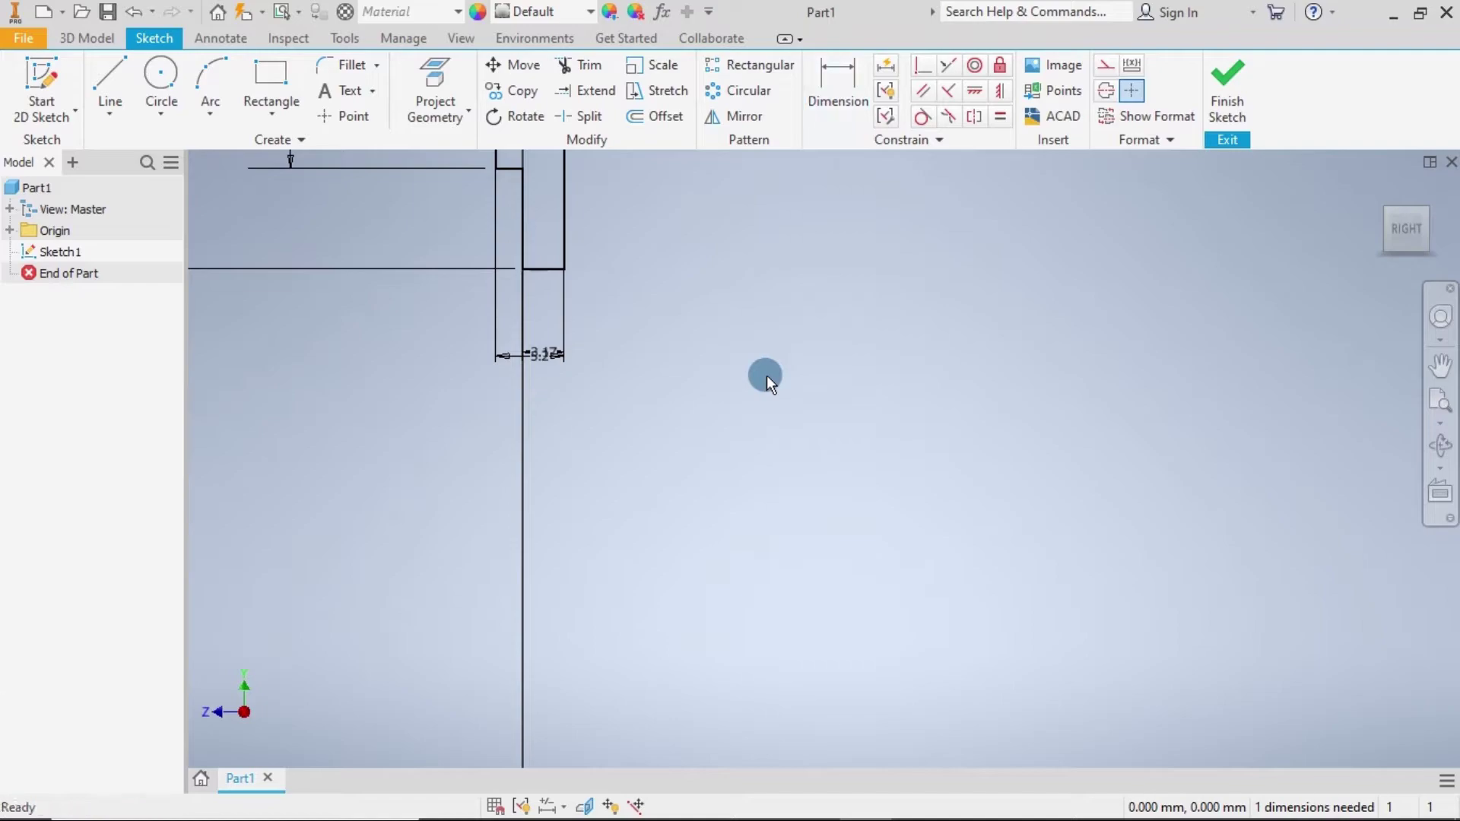
{"action": "left_click", "coordinate": [511, 362]}
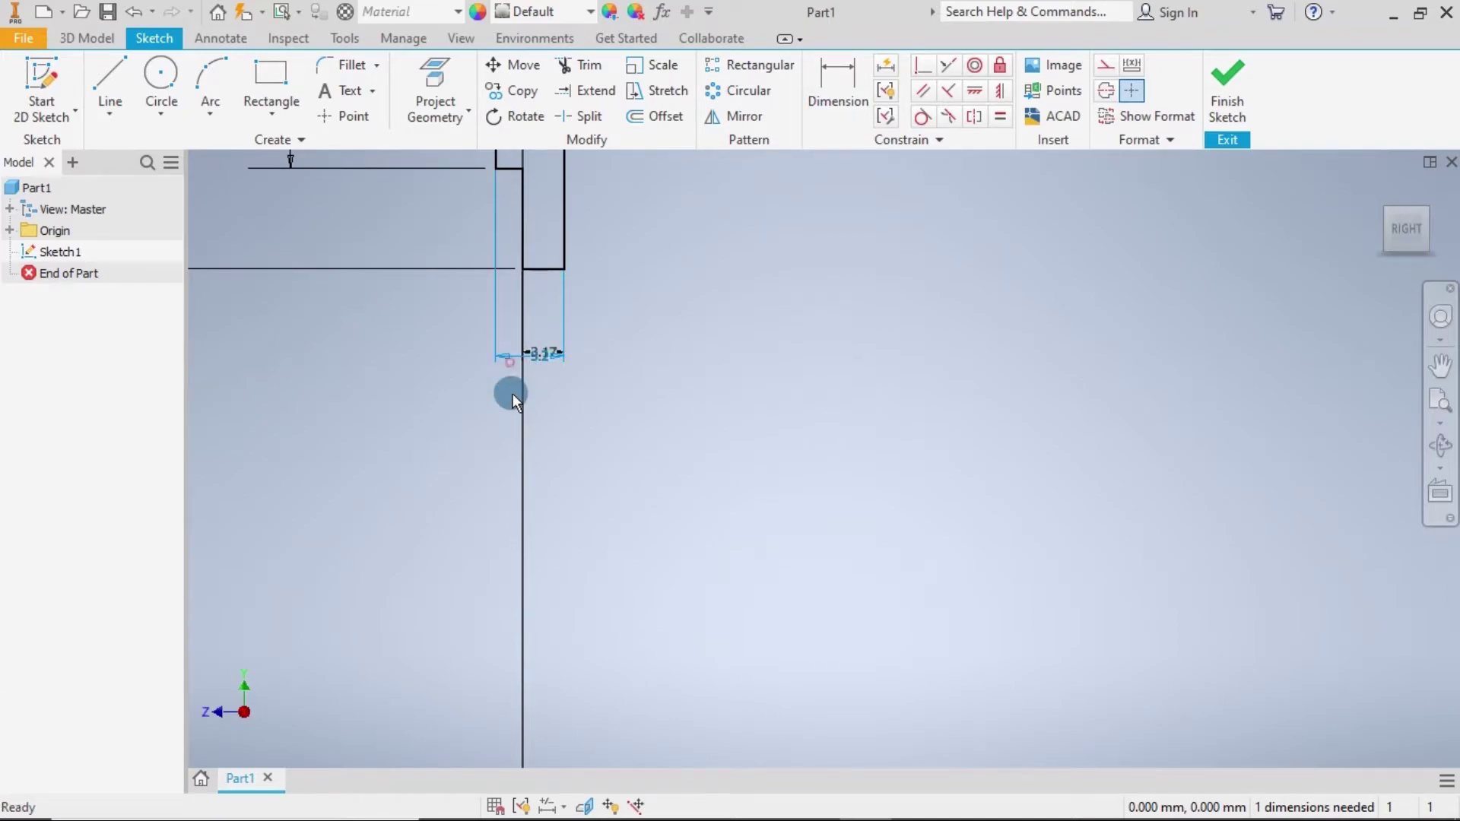
{"action": "left_click_drag", "start_coordinate": [511, 367], "coordinate": [546, 311]}
Shift the 50, 42.375 and 40.25 dimensions further left of the profile.
{"action": "middle_click", "coordinate": [609, 320]}
{"action": "scroll", "coordinate": [738, 409], "scroll_direction": "down", "scroll_amount": 3}
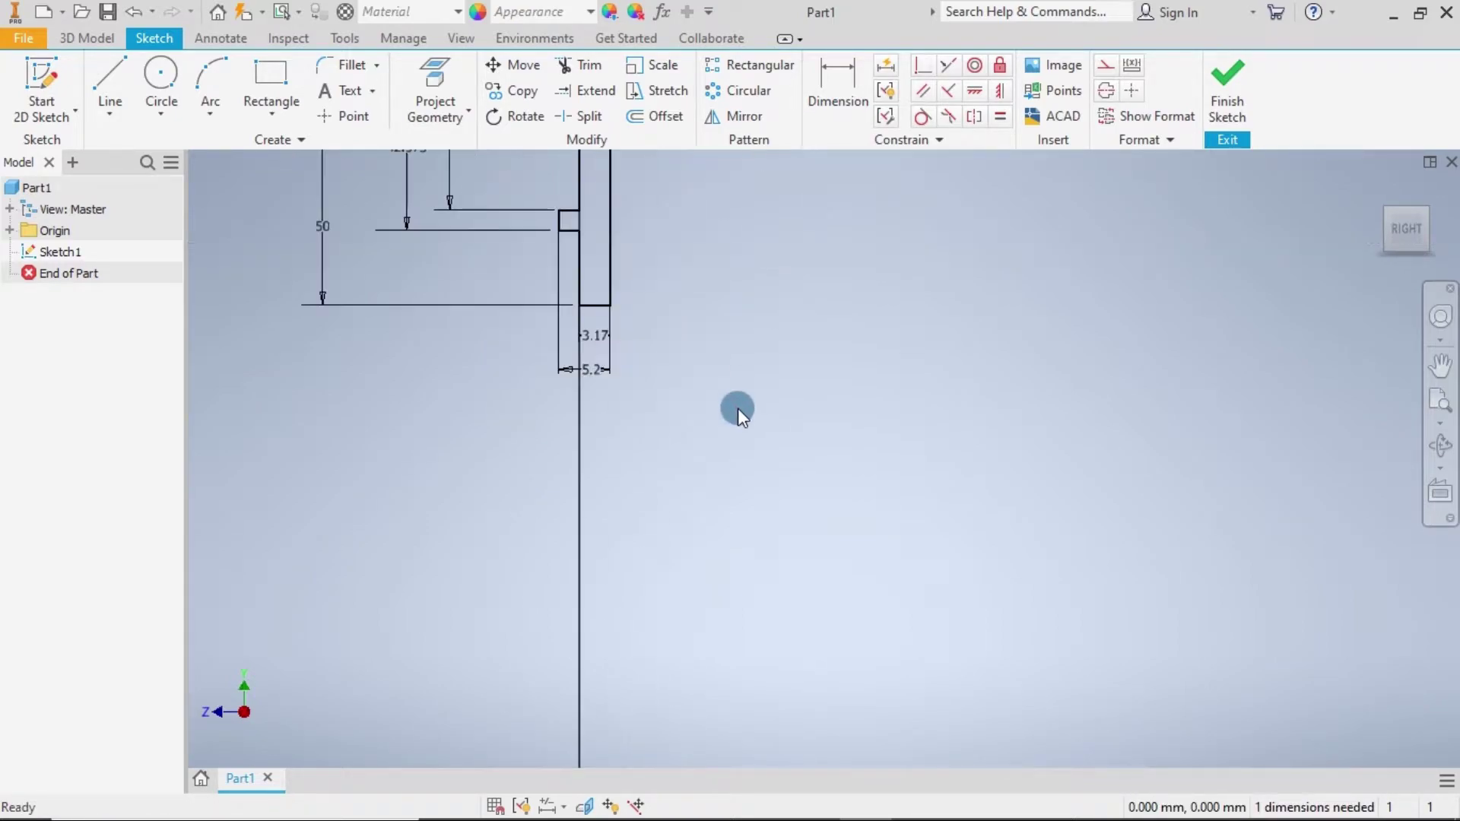
{"action": "scroll", "coordinate": [710, 346], "scroll_direction": "up", "scroll_amount": 2}
{"action": "scroll", "coordinate": [554, 409], "scroll_direction": "down", "scroll_amount": 3}
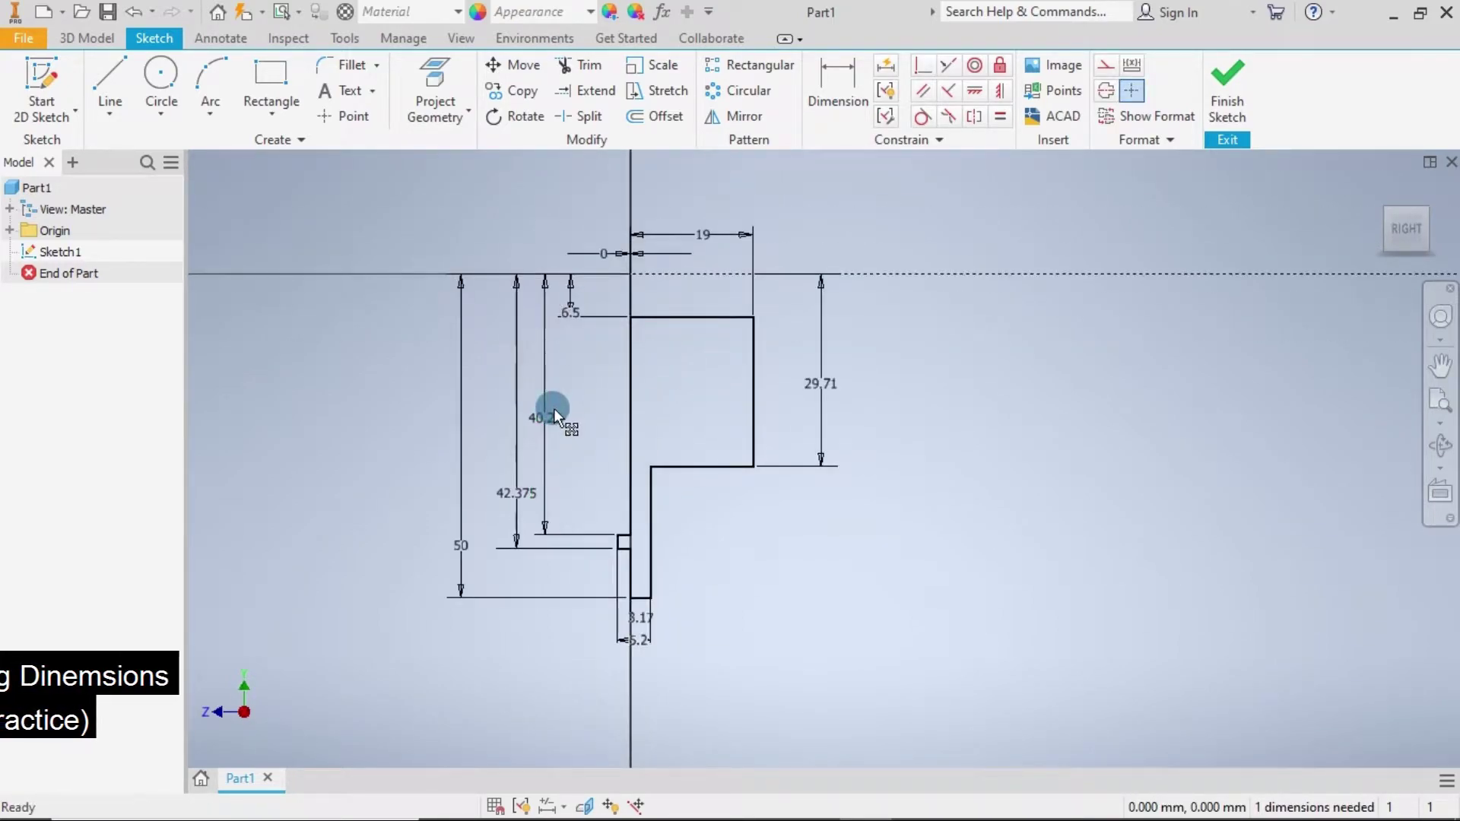
{"action": "left_click_drag", "start_coordinate": [464, 546], "coordinate": [403, 425]}
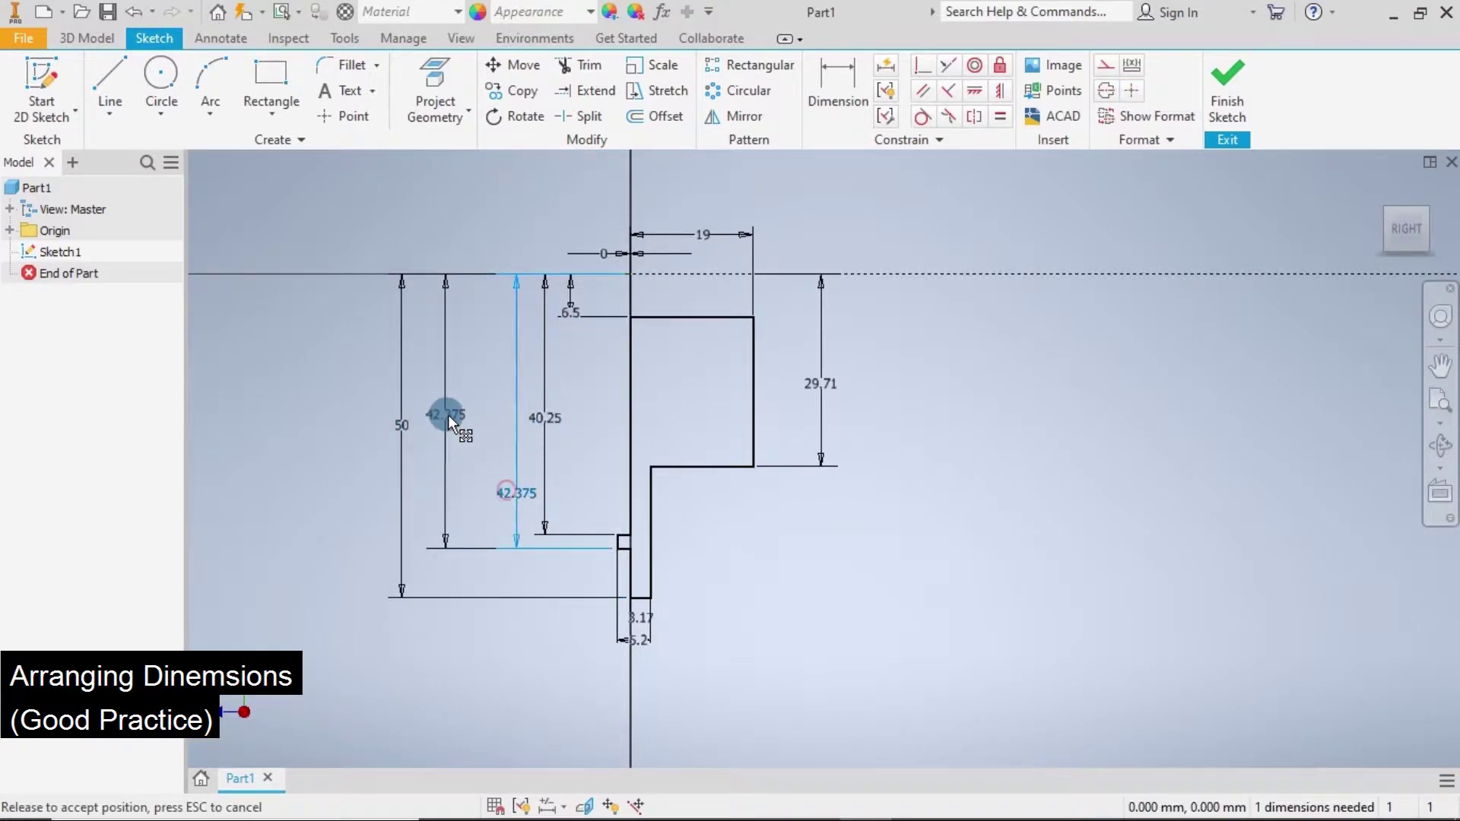
{"action": "left_click_drag", "start_coordinate": [506, 498], "coordinate": [442, 424]}
{"action": "left_click_drag", "start_coordinate": [556, 417], "coordinate": [490, 426]}
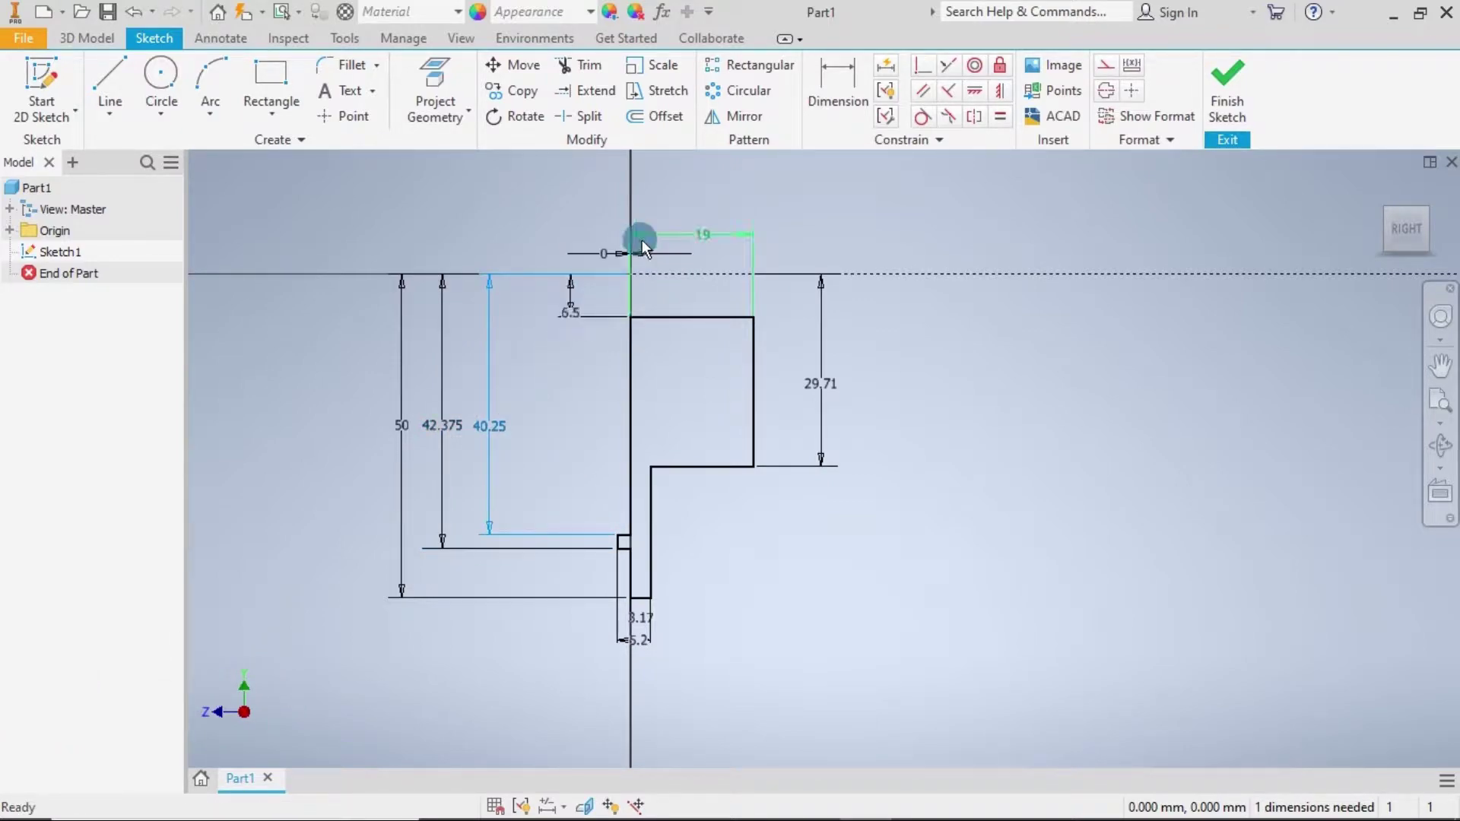
{"action": "left_click", "coordinate": [911, 526]}
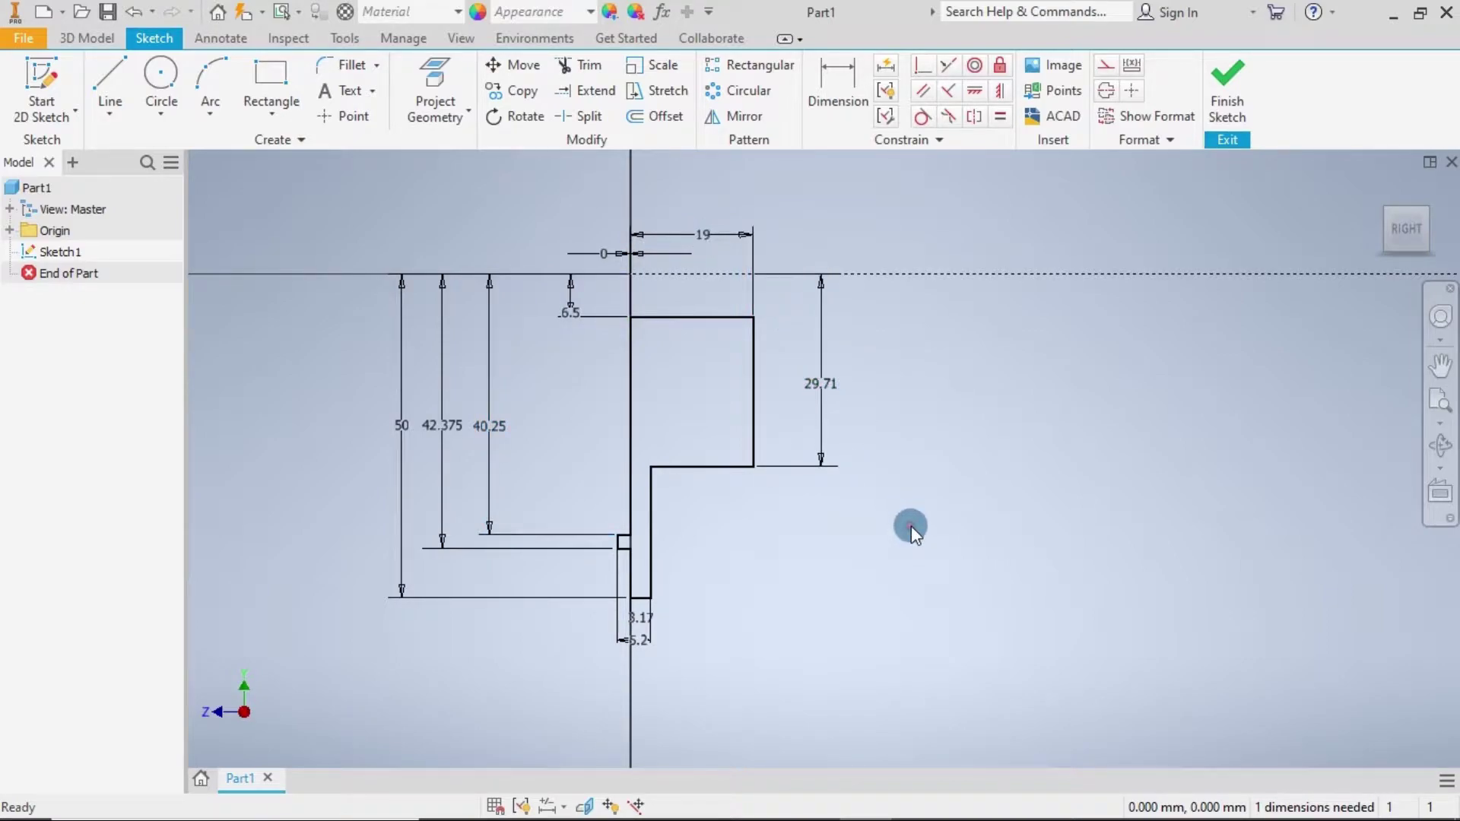
Move the 29.71 dimension beside the other vertical dimensions and finish the sketch.
{"action": "left_click_drag", "start_coordinate": [827, 385], "coordinate": [537, 388]}
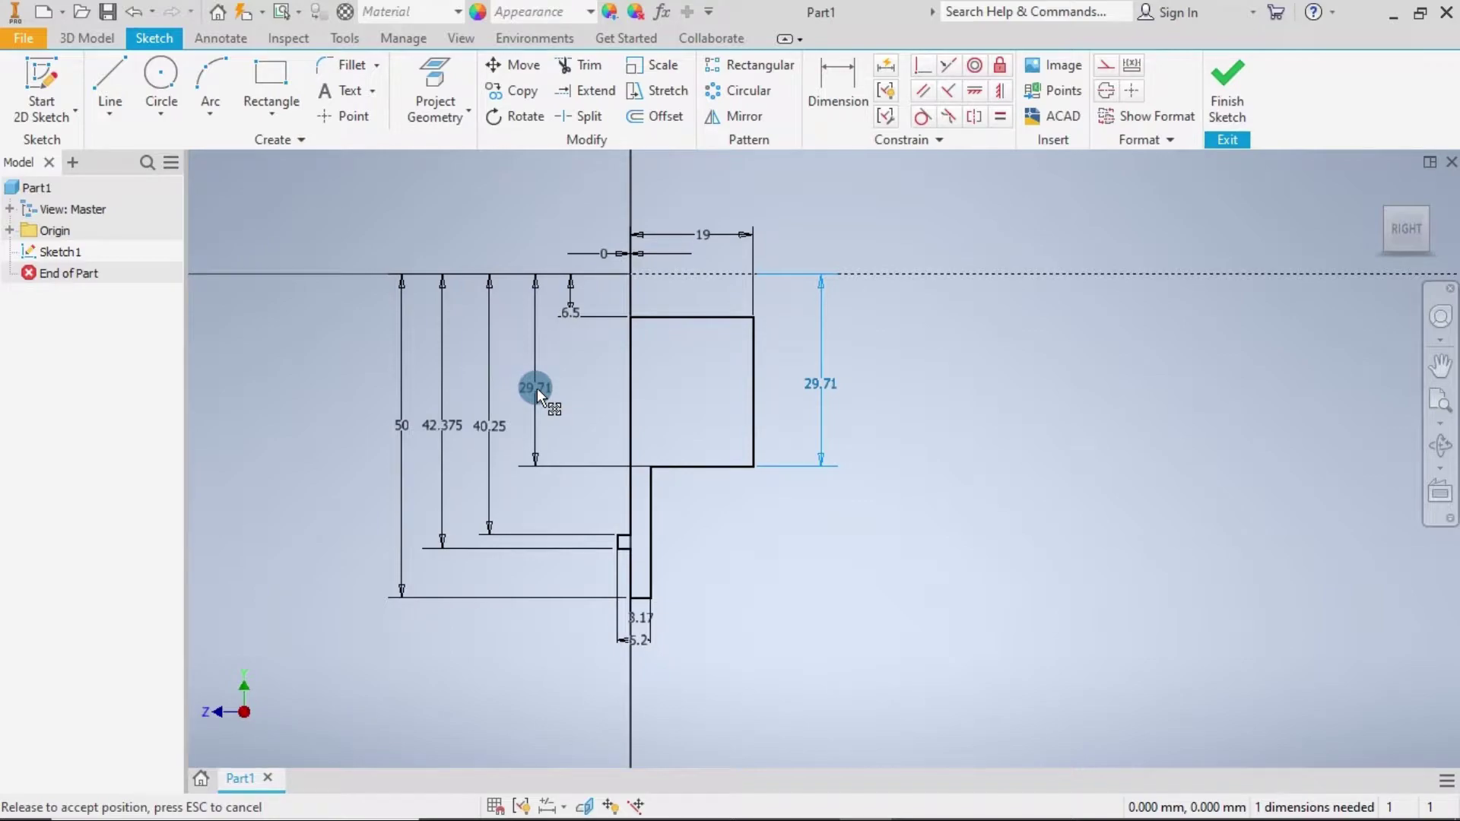
{"action": "left_click_drag", "start_coordinate": [537, 388], "coordinate": [537, 388]}
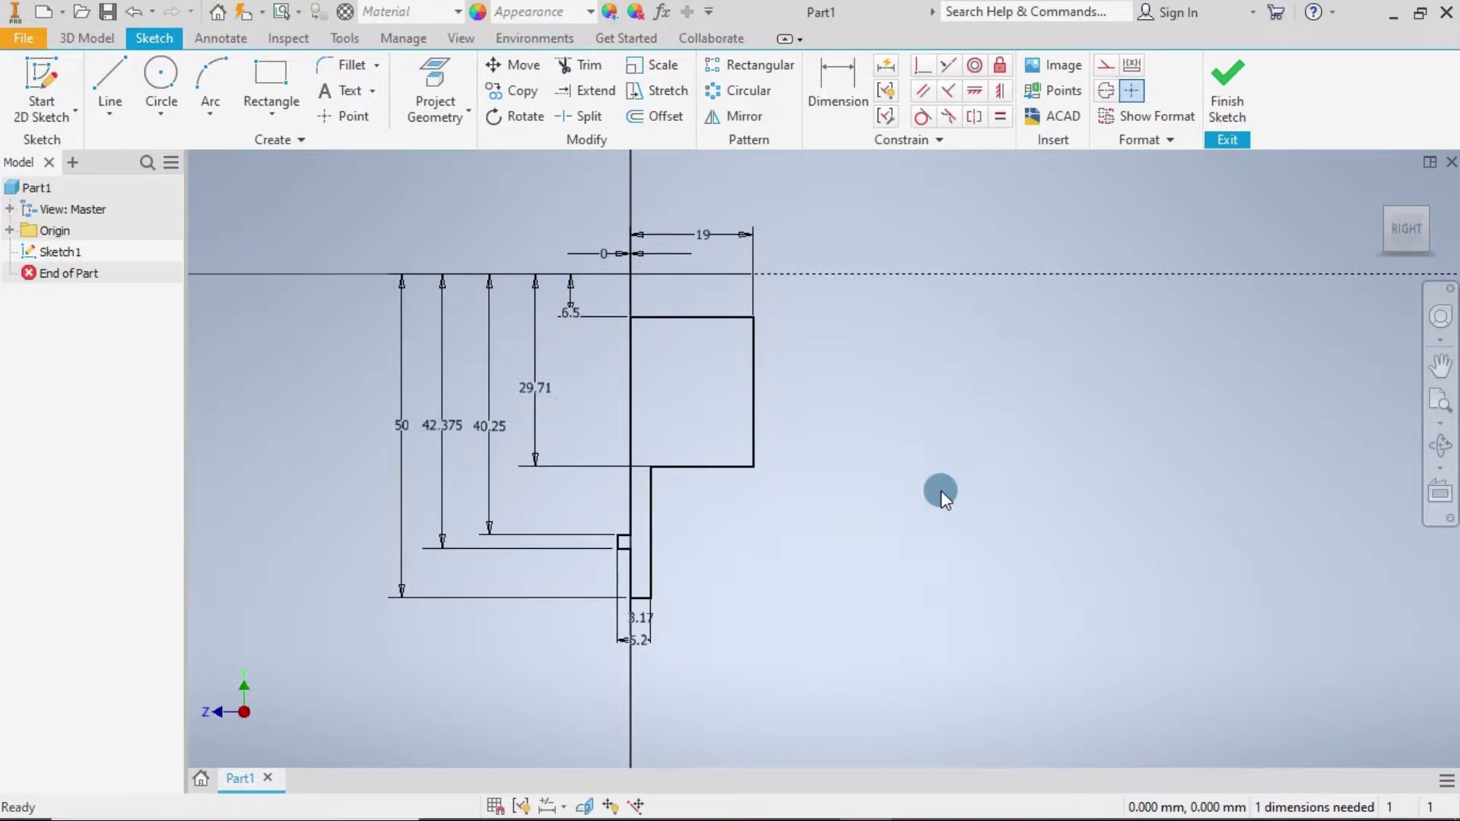
{"action": "left_click", "coordinate": [1212, 121]}
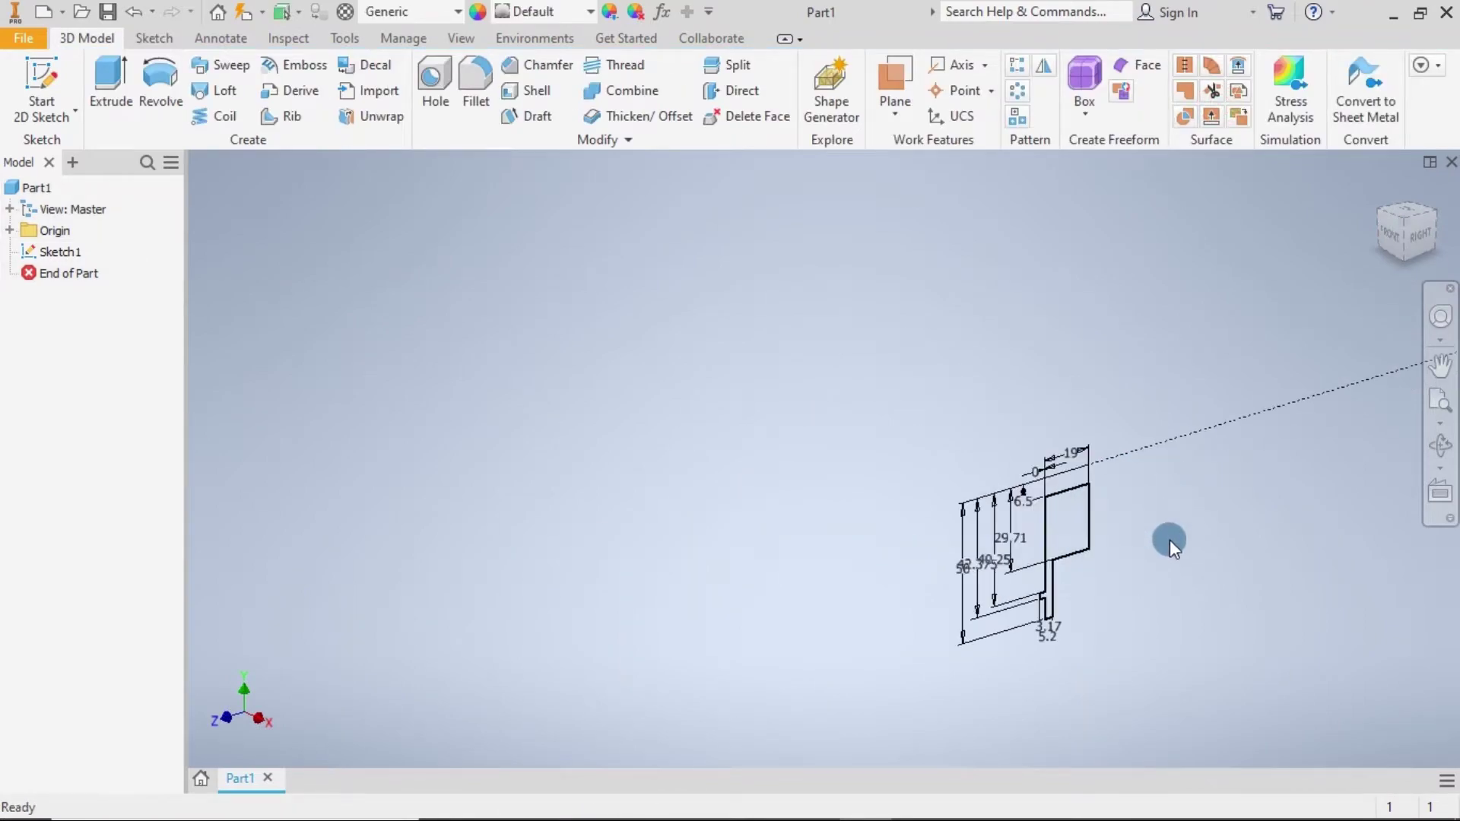
{"action": "middle_click_drag", "start_coordinate": [1170, 540], "coordinate": [794, 346]}
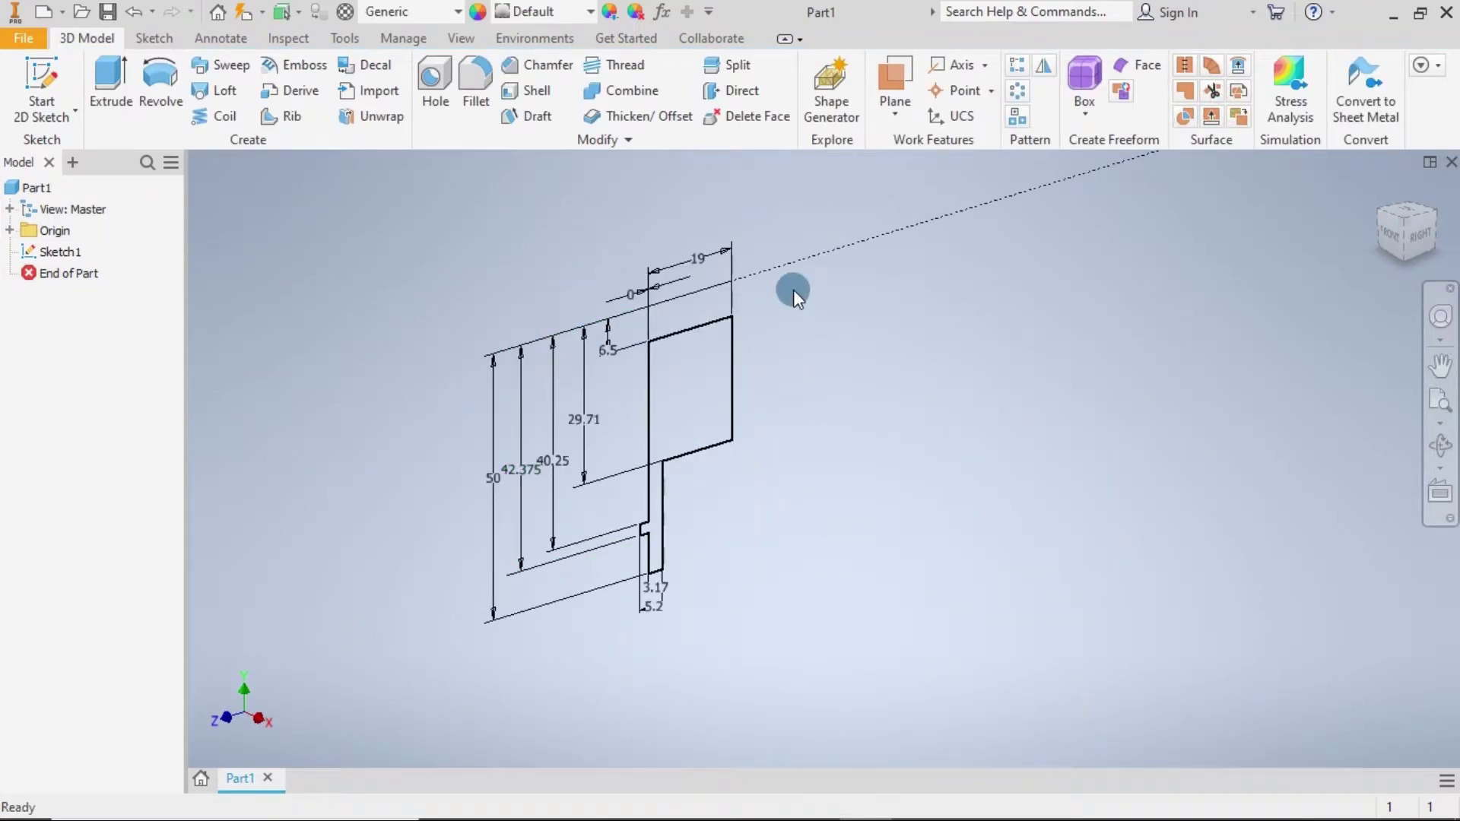
{"action": "scroll", "coordinate": [792, 290], "scroll_direction": "down", "scroll_amount": 5}
Reopen Sketch1 for editing.
{"action": "right_click", "coordinate": [541, 395]}
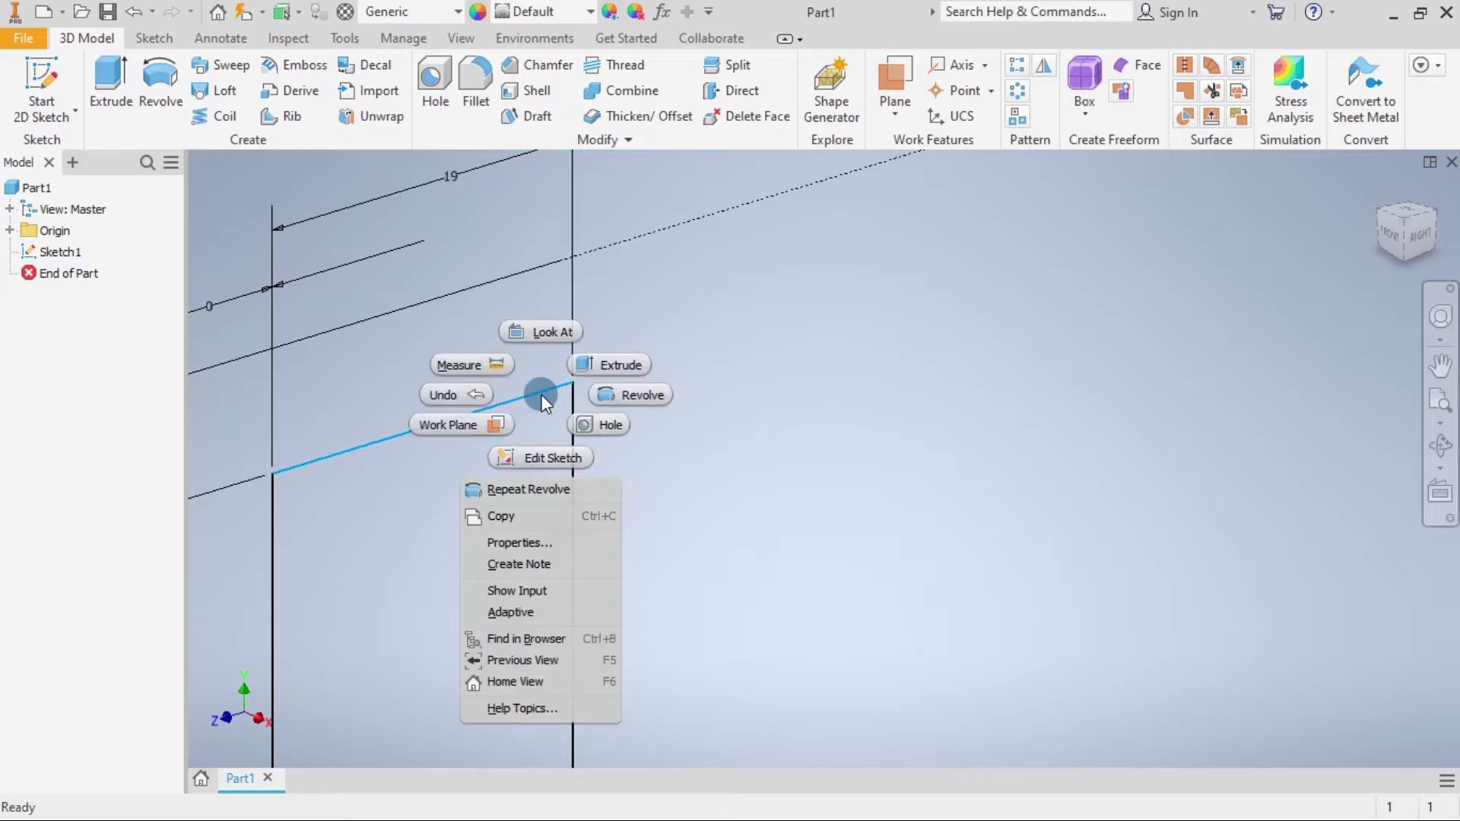
{"action": "left_click", "coordinate": [546, 458]}
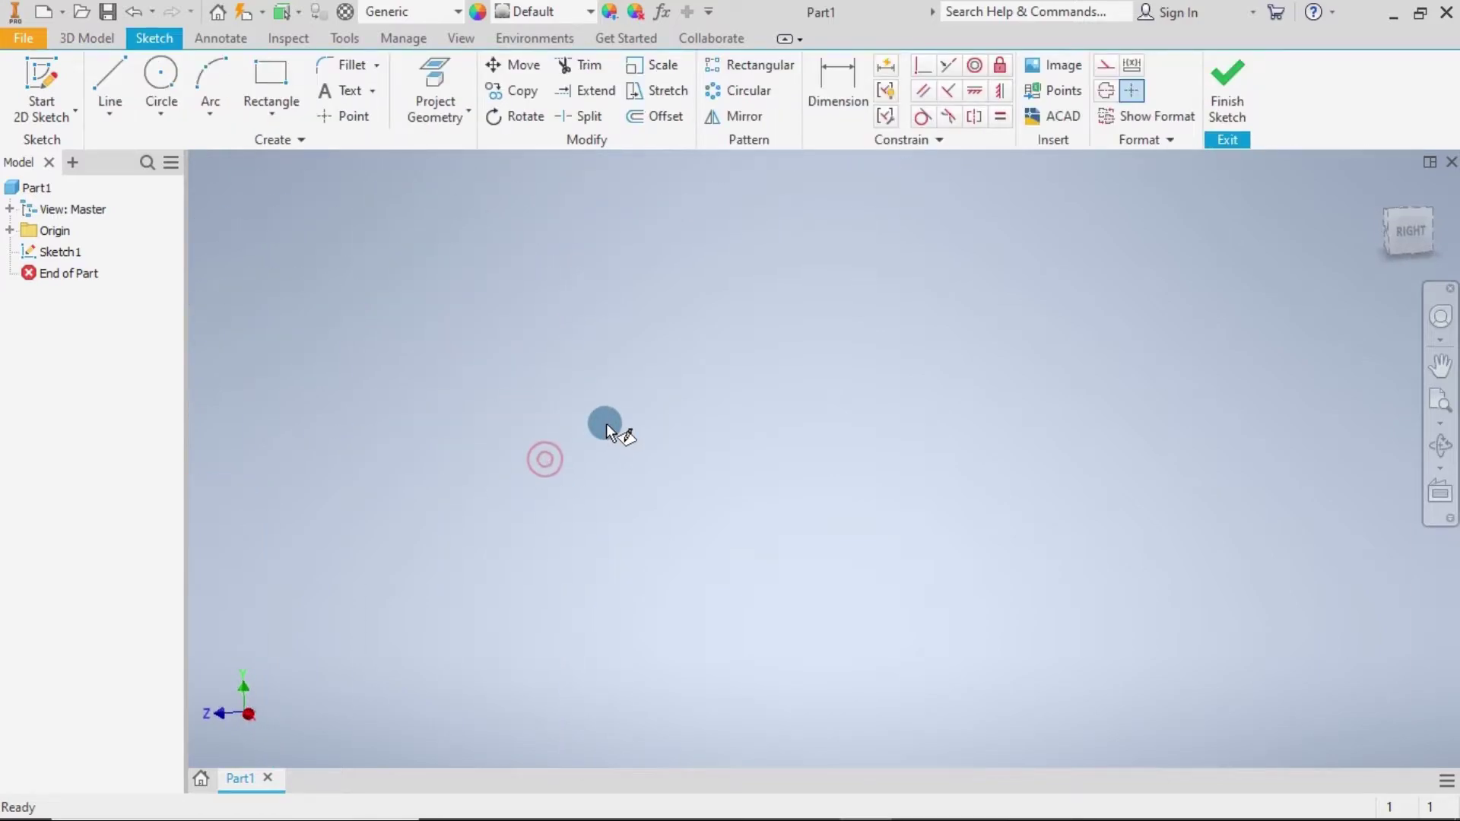
{"action": "scroll", "coordinate": [577, 422], "scroll_direction": "down", "scroll_amount": 3}
{"action": "scroll", "coordinate": [409, 413], "scroll_direction": "down", "scroll_amount": 3}
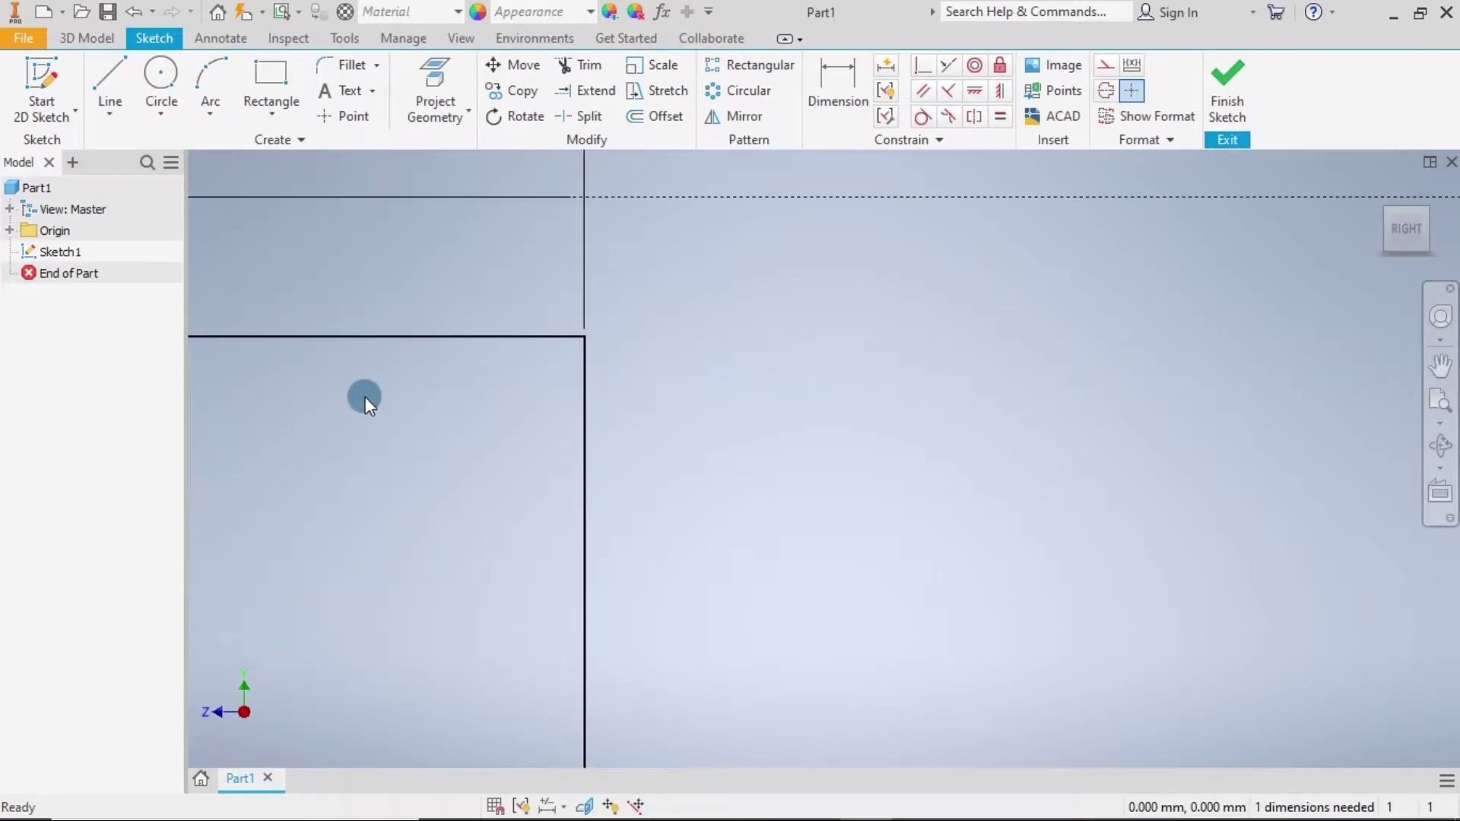
Chamfer the profile's top corner at 1.4 mm, 45° using distance-angle.
{"action": "left_click", "coordinate": [375, 66]}
{"action": "left_click", "coordinate": [348, 140]}
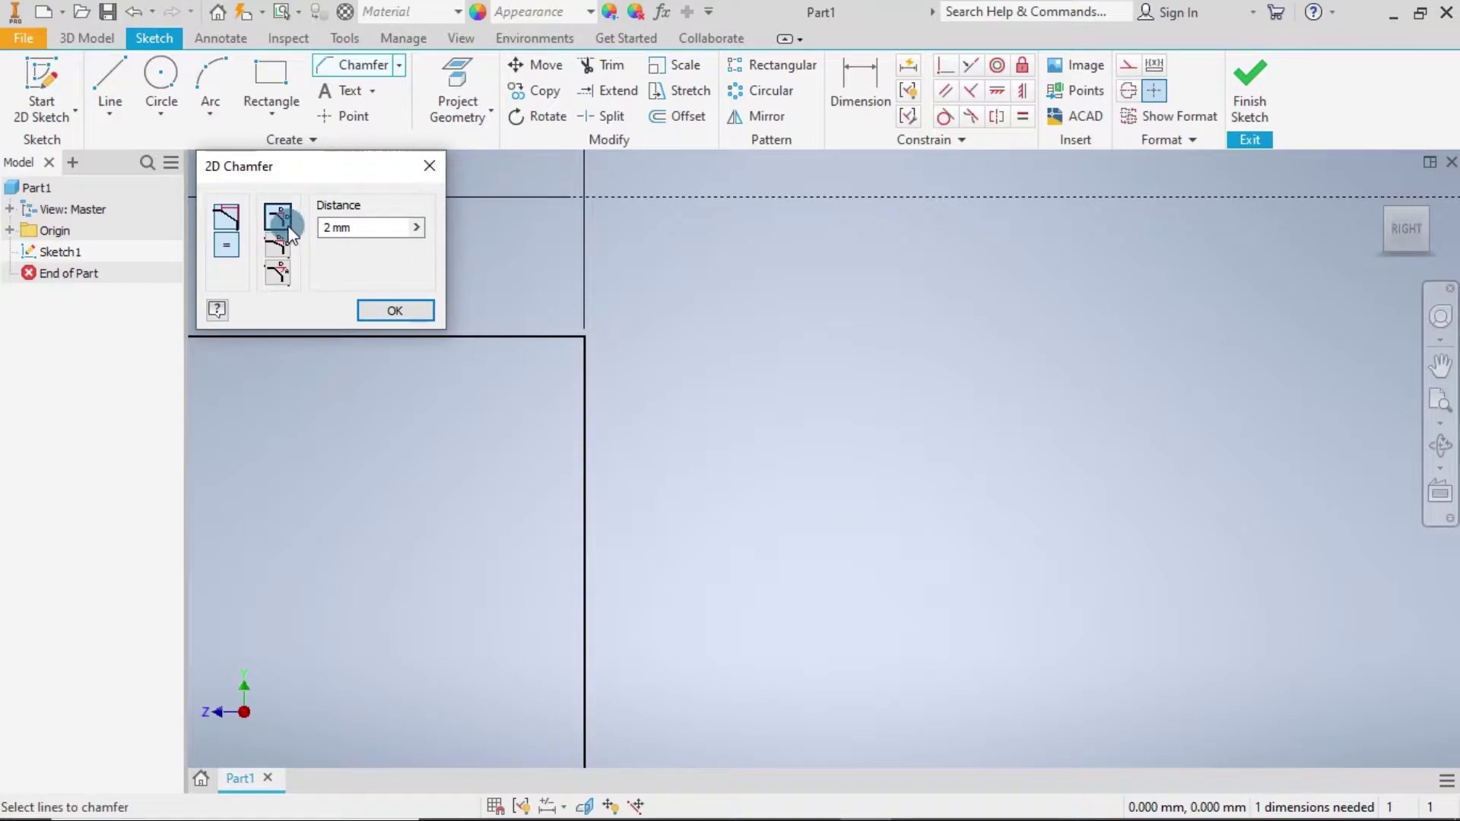
{"action": "left_click", "coordinate": [278, 273]}
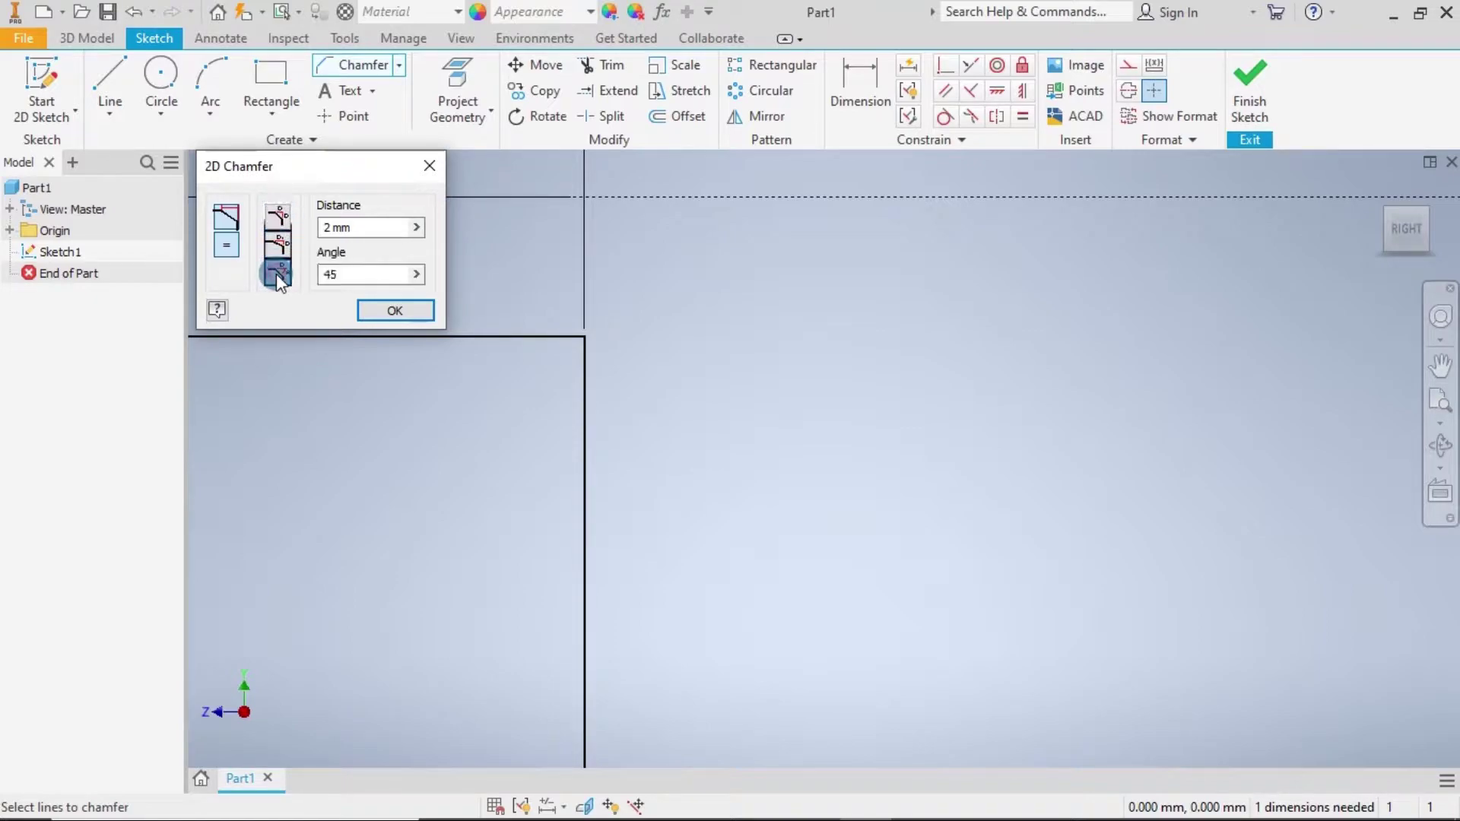
{"action": "double_click", "coordinate": [322, 228]}
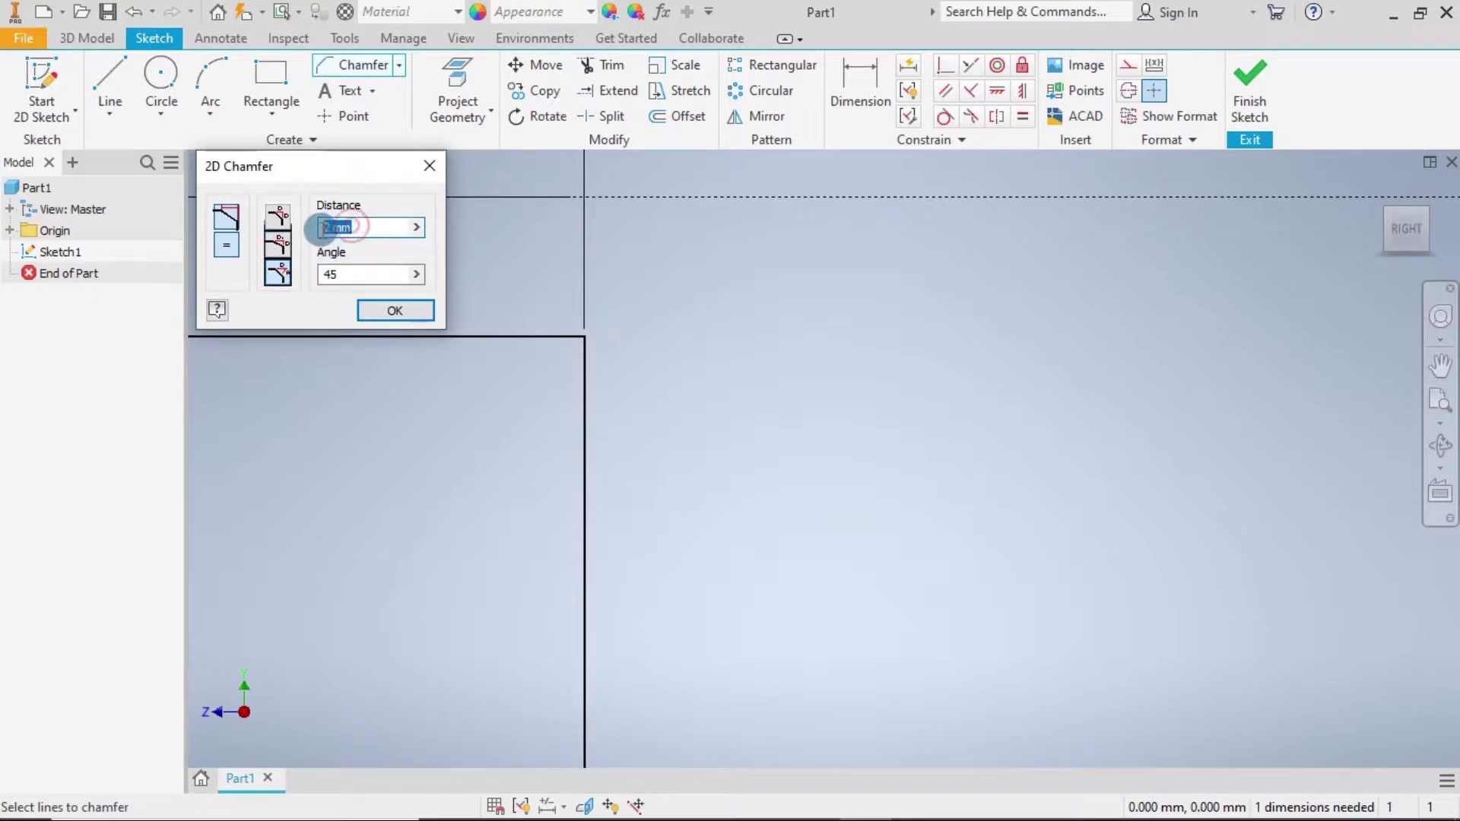
{"action": "type", "text": "1"}
{"action": "type", "text": ".4"}
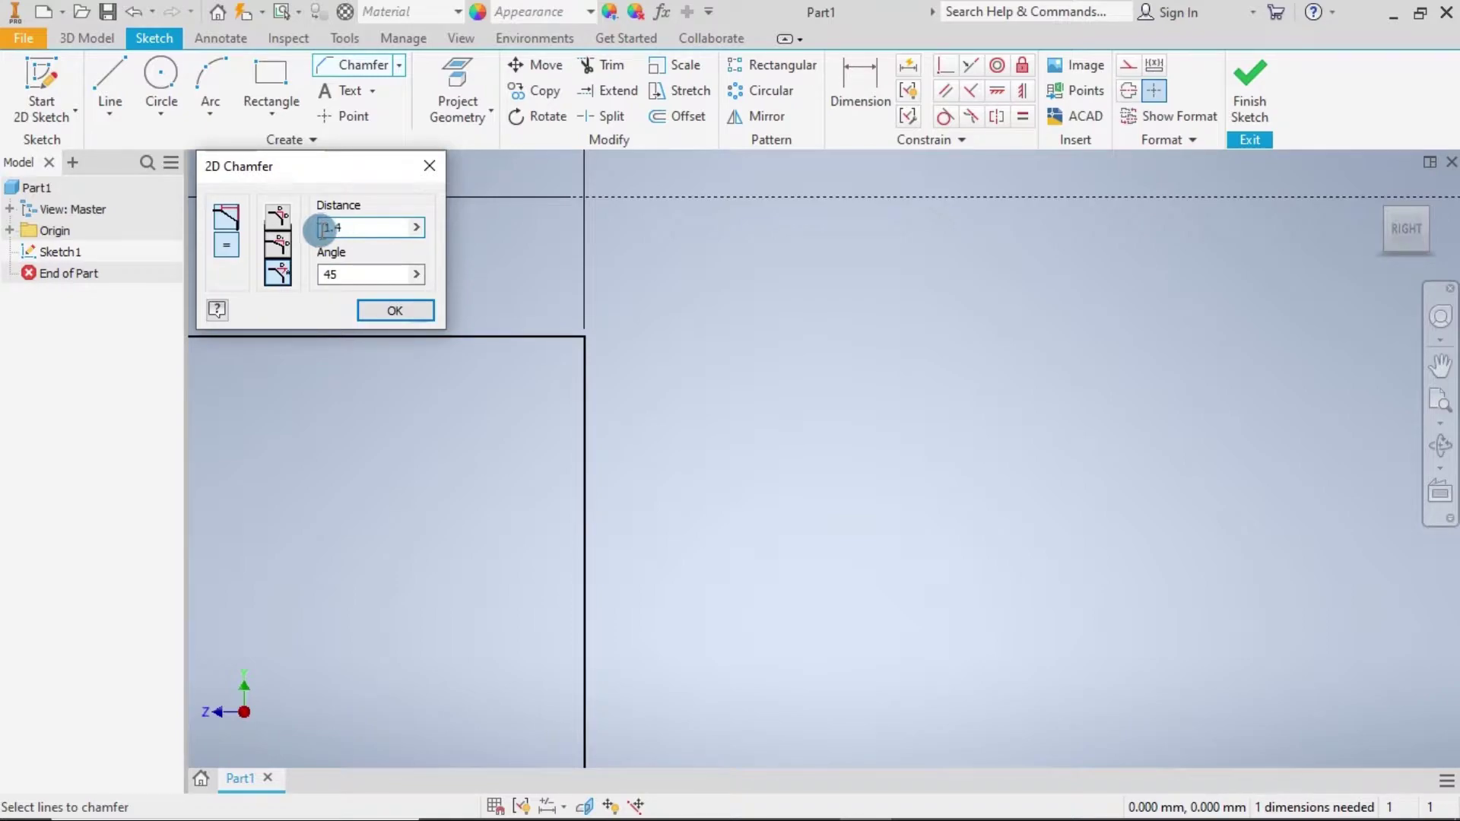
{"action": "left_click", "coordinate": [578, 340]}
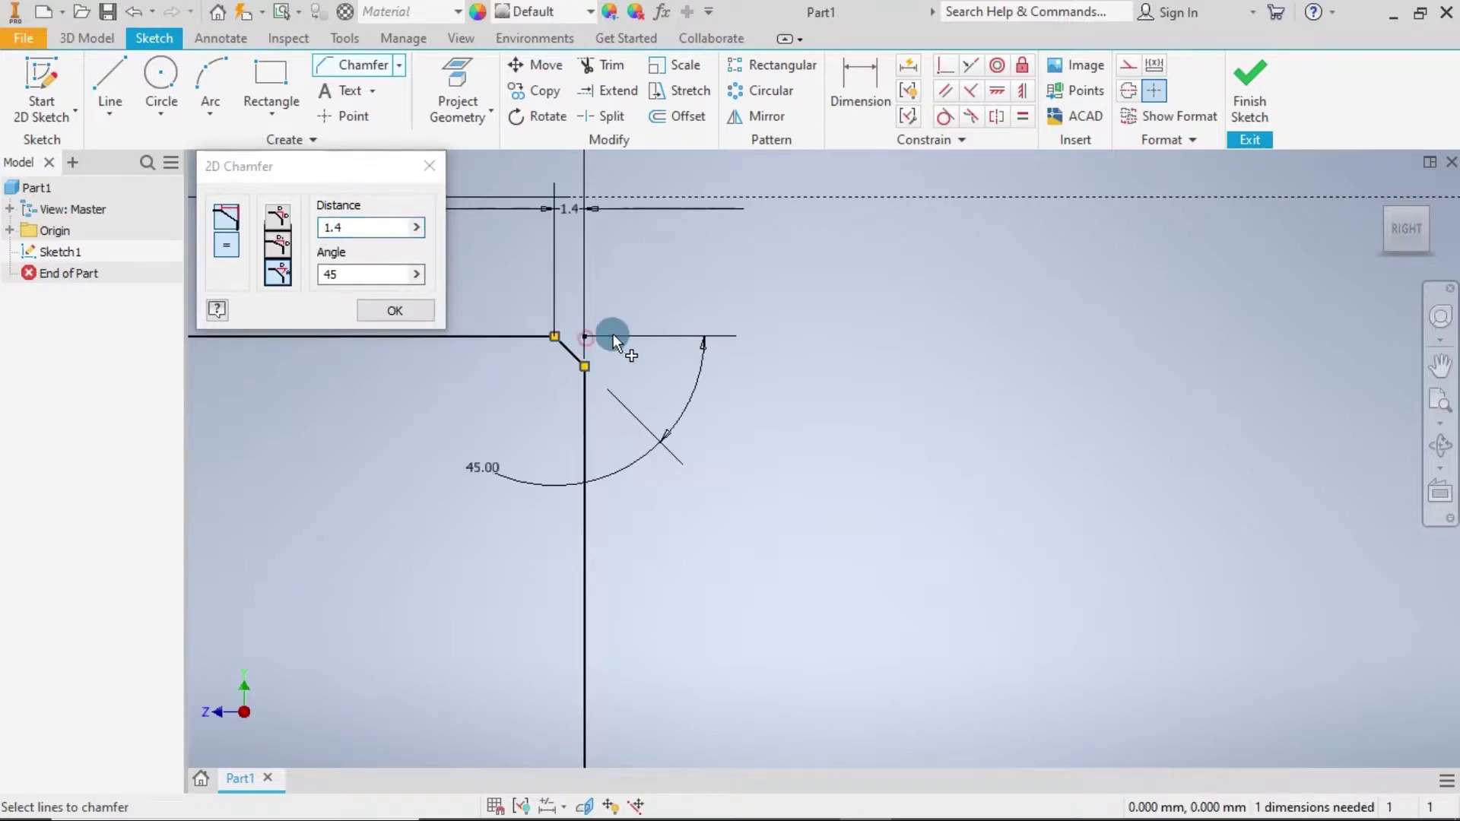
{"action": "left_click", "coordinate": [388, 311]}
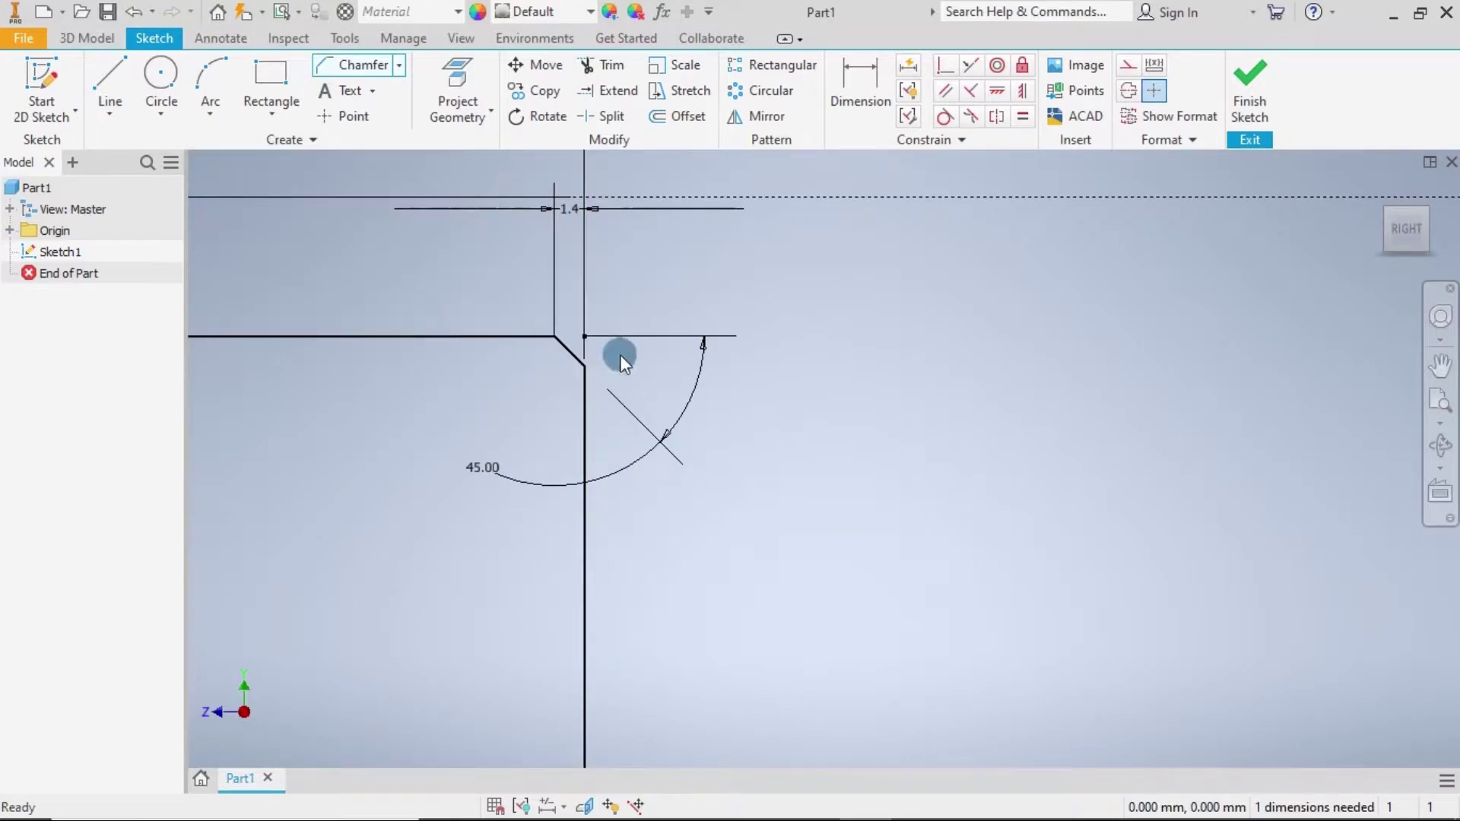
{"action": "scroll", "coordinate": [619, 373], "scroll_direction": "down", "scroll_amount": 3}
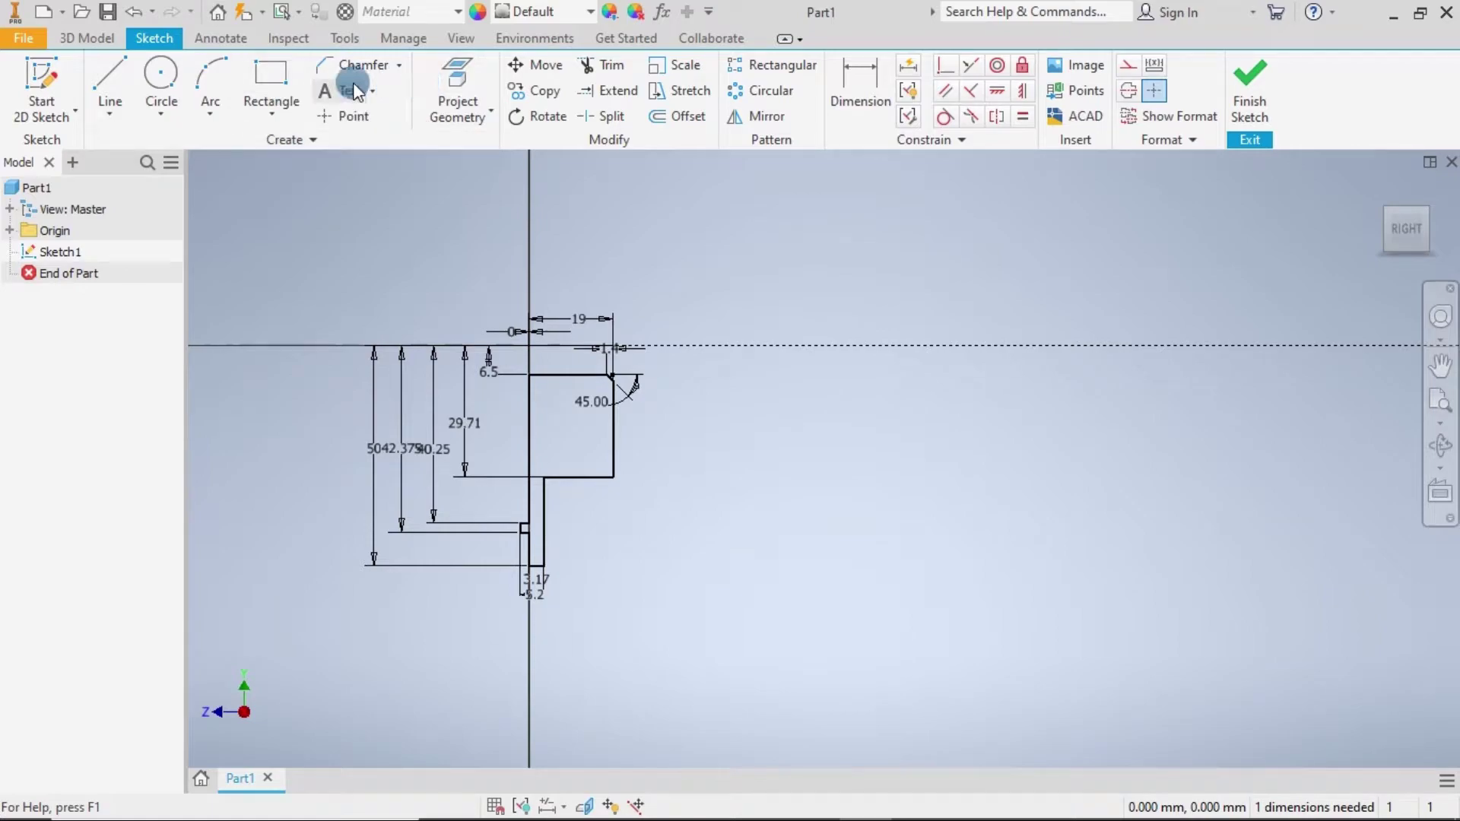
Fillet the small notch corner of the profile with a 0.75 mm radius.
{"action": "left_click", "coordinate": [397, 64]}
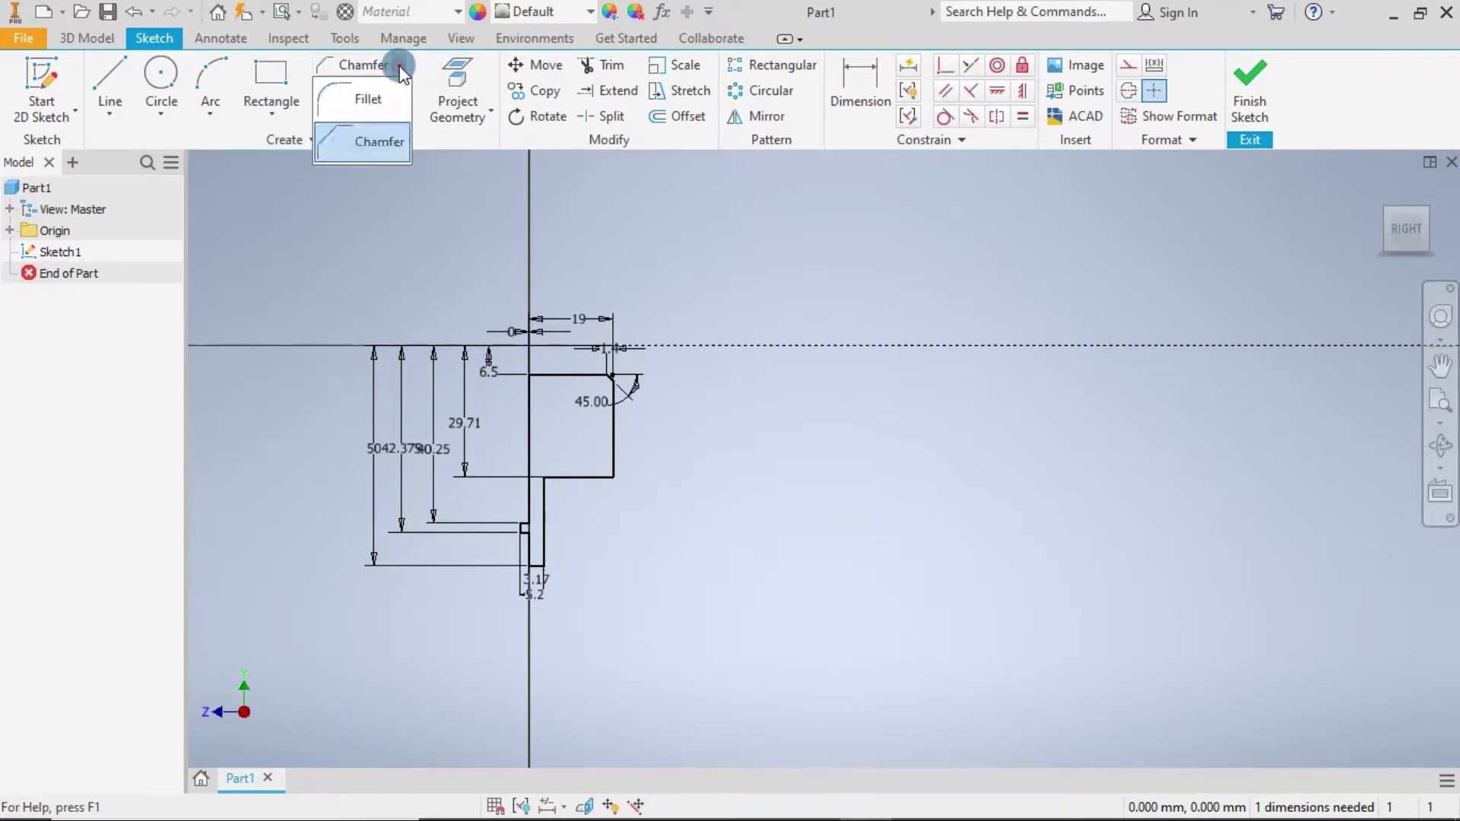
{"action": "left_click", "coordinate": [366, 104]}
{"action": "scroll", "coordinate": [502, 540], "scroll_direction": "down", "scroll_amount": 4}
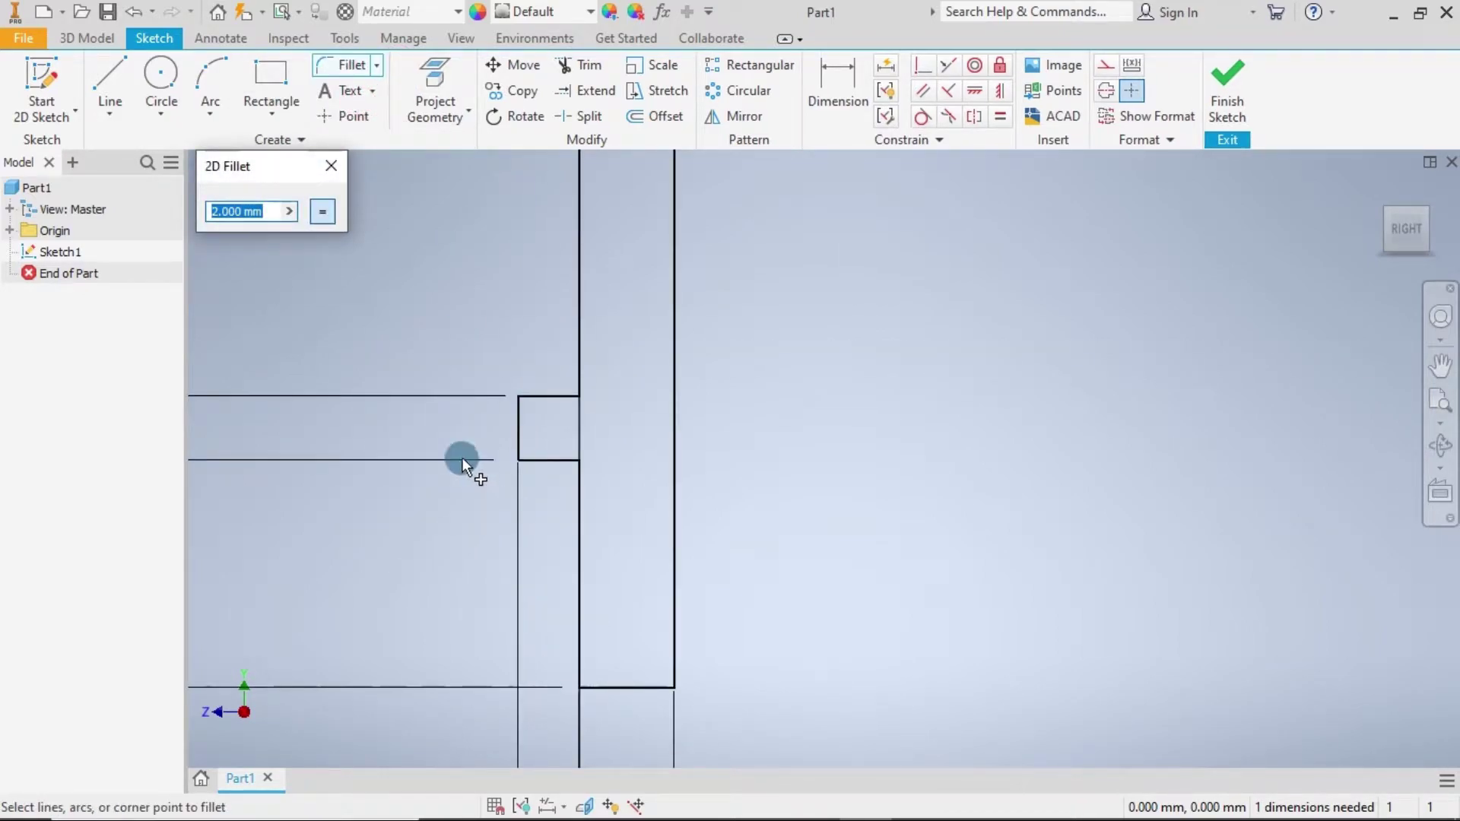
{"action": "scroll", "coordinate": [506, 487], "scroll_direction": "down", "scroll_amount": 2}
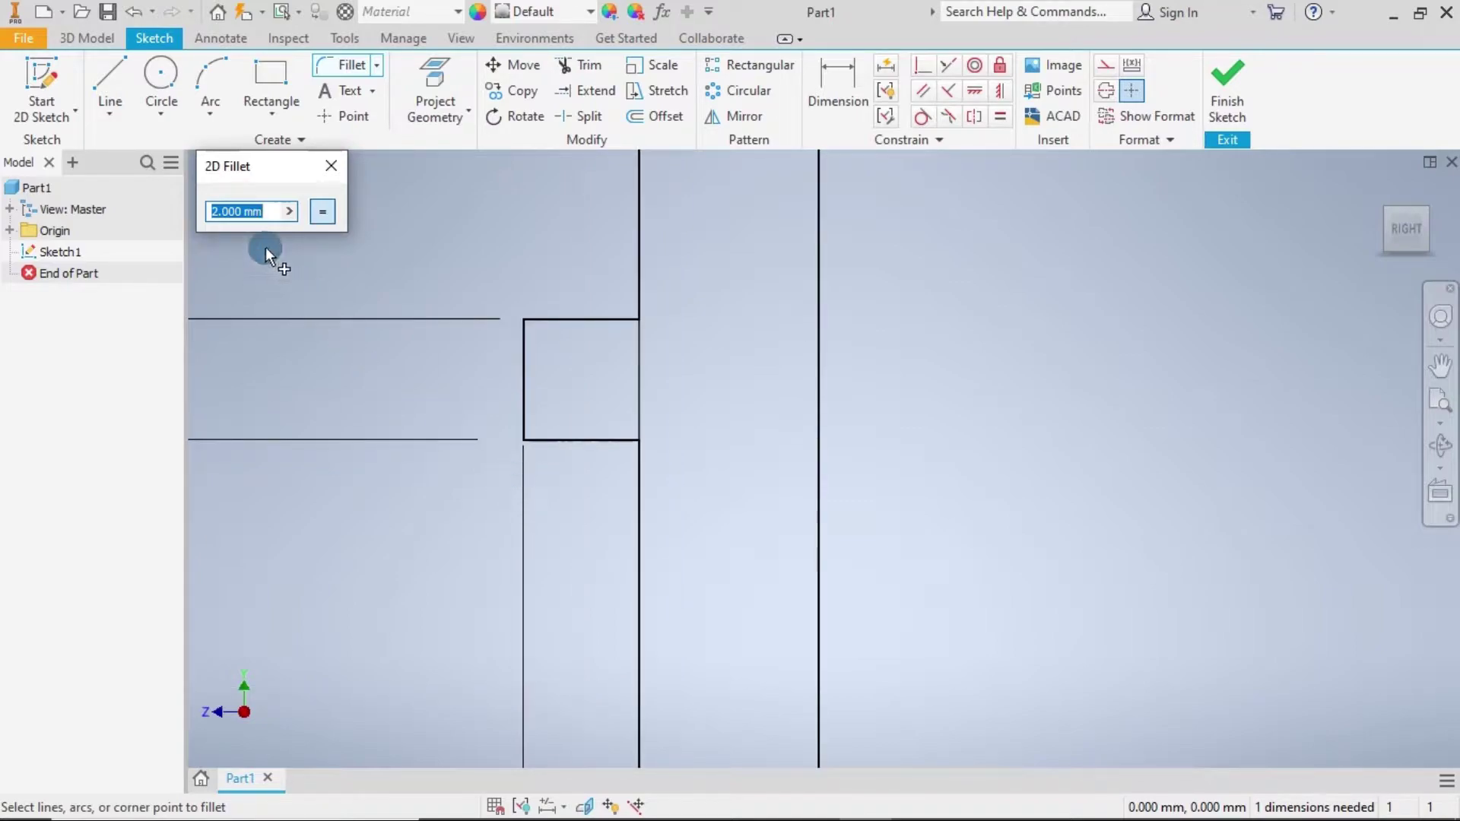
{"action": "type", "text": "0.75"}
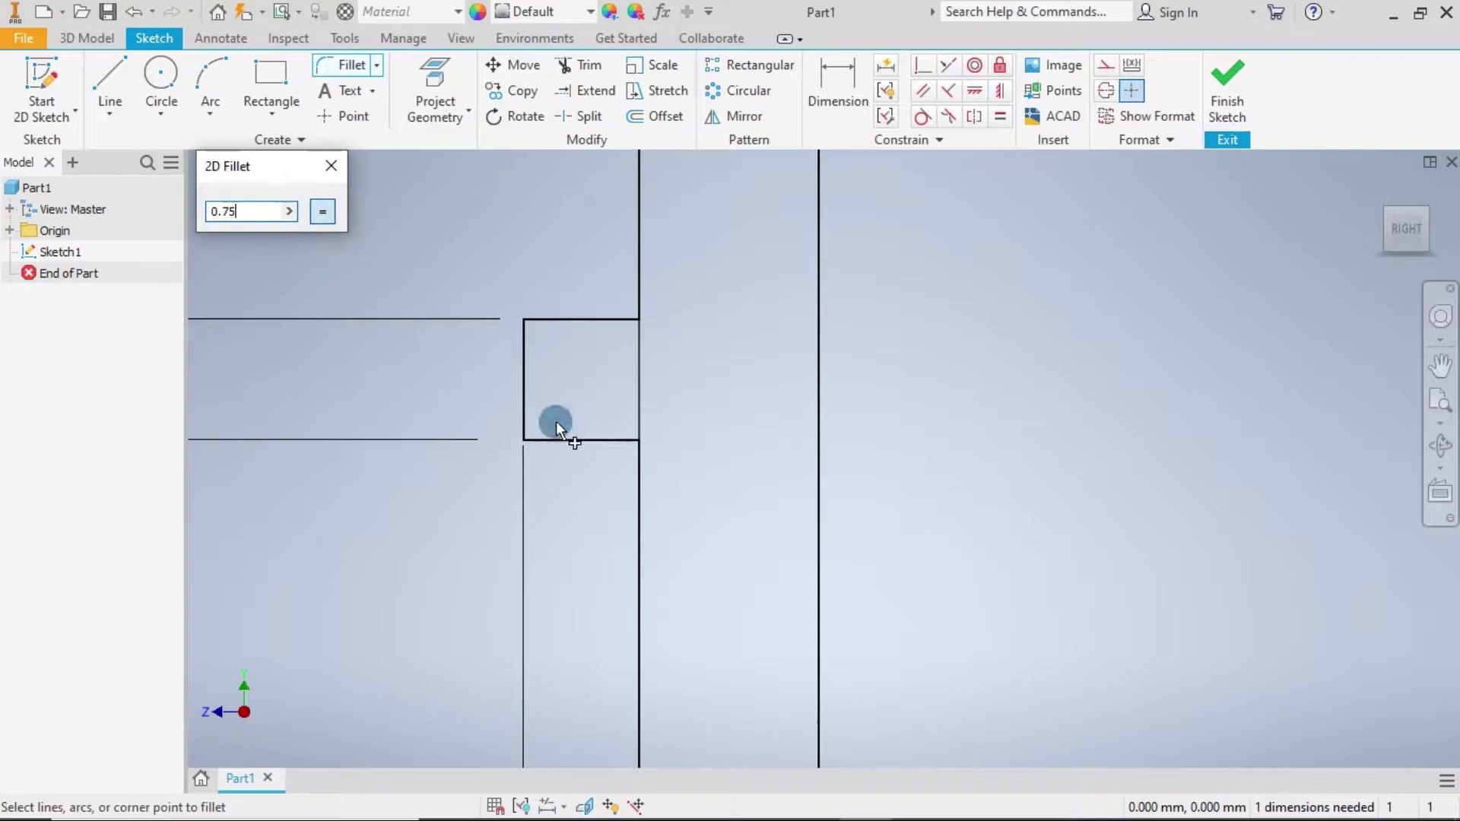
{"action": "scroll", "coordinate": [584, 456], "scroll_direction": "up", "scroll_amount": 5}
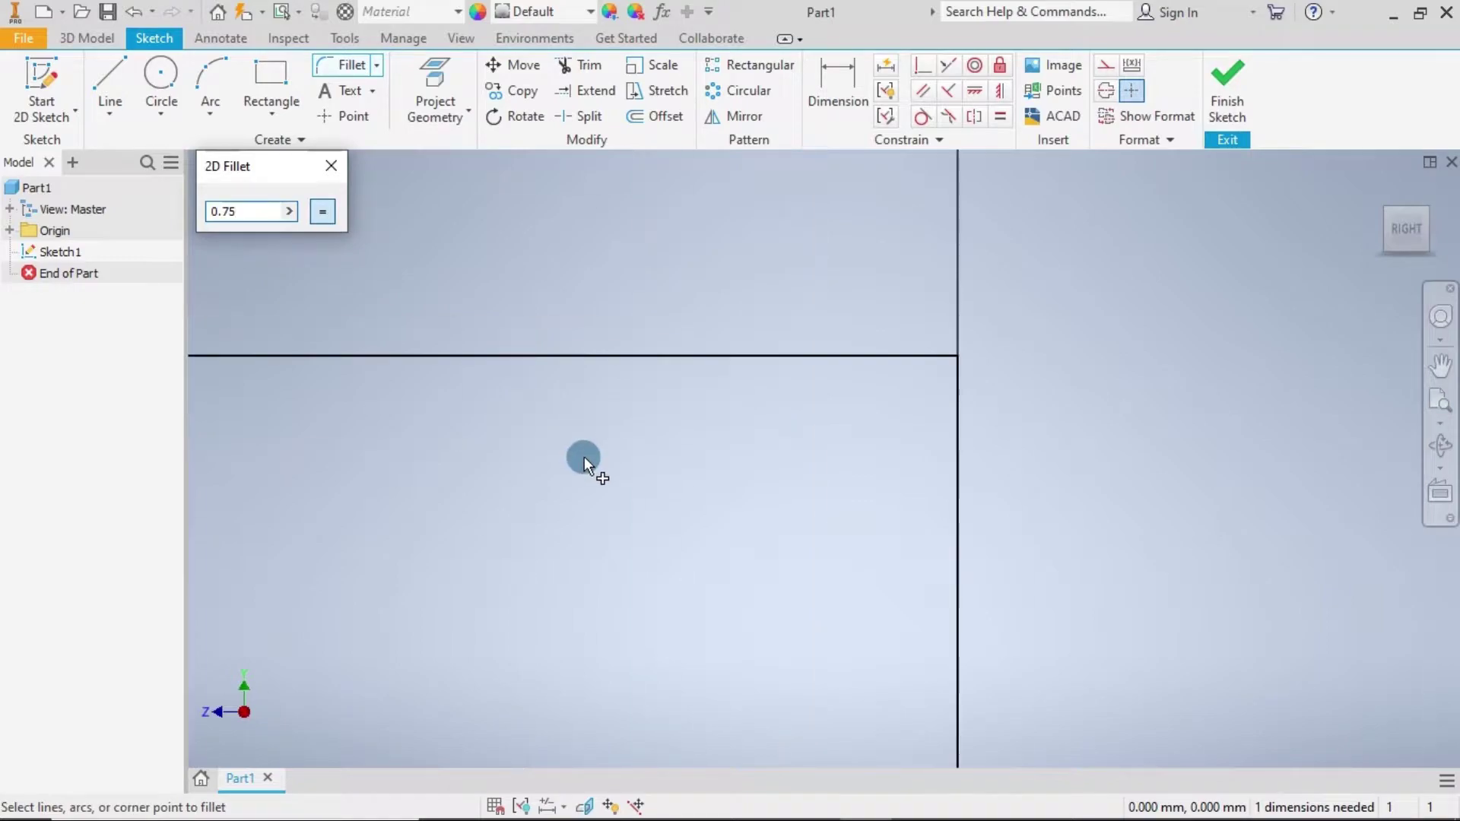
{"action": "left_click", "coordinate": [601, 505]}
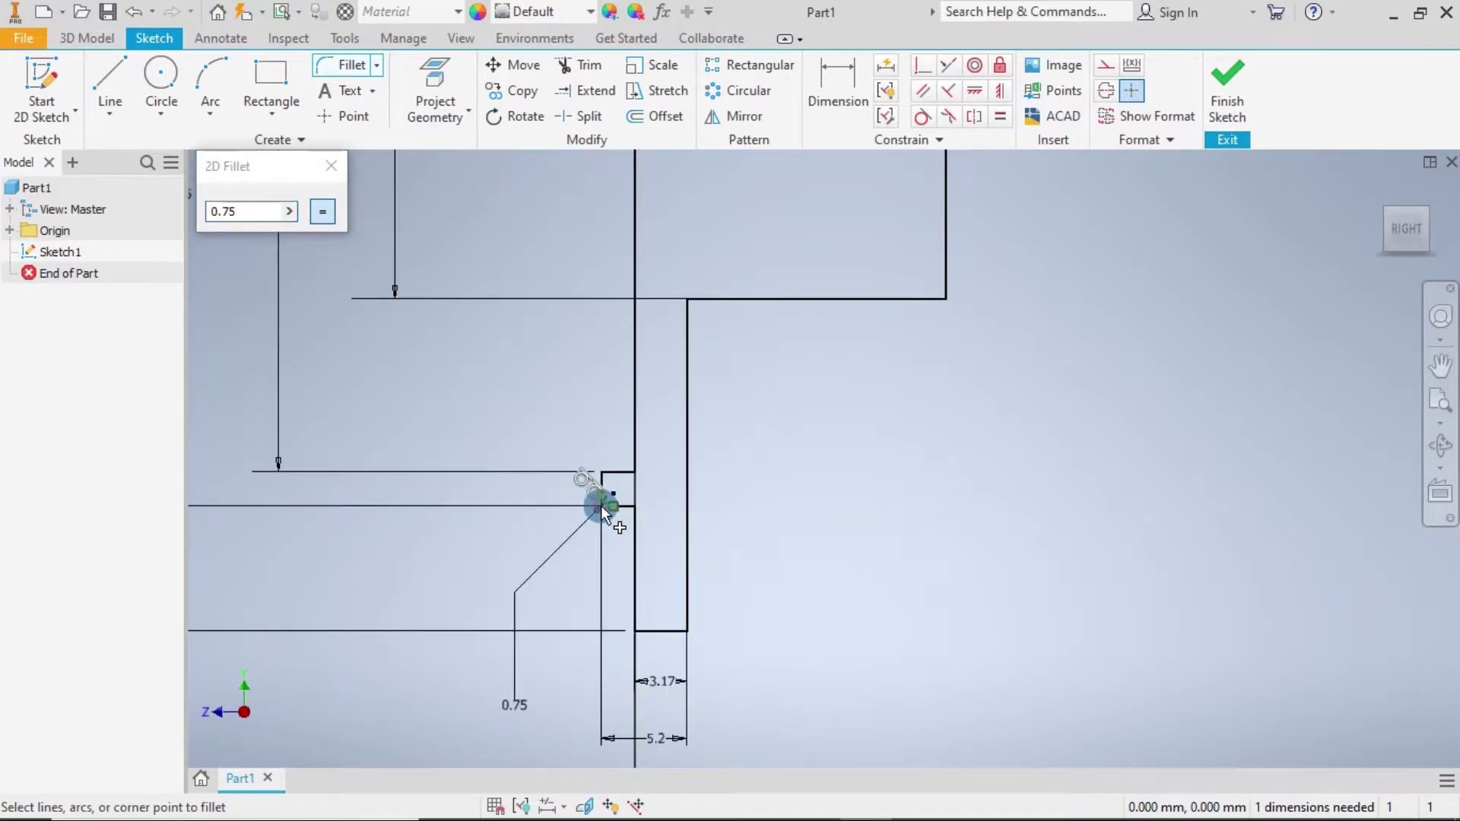
{"action": "left_click", "coordinate": [329, 169]}
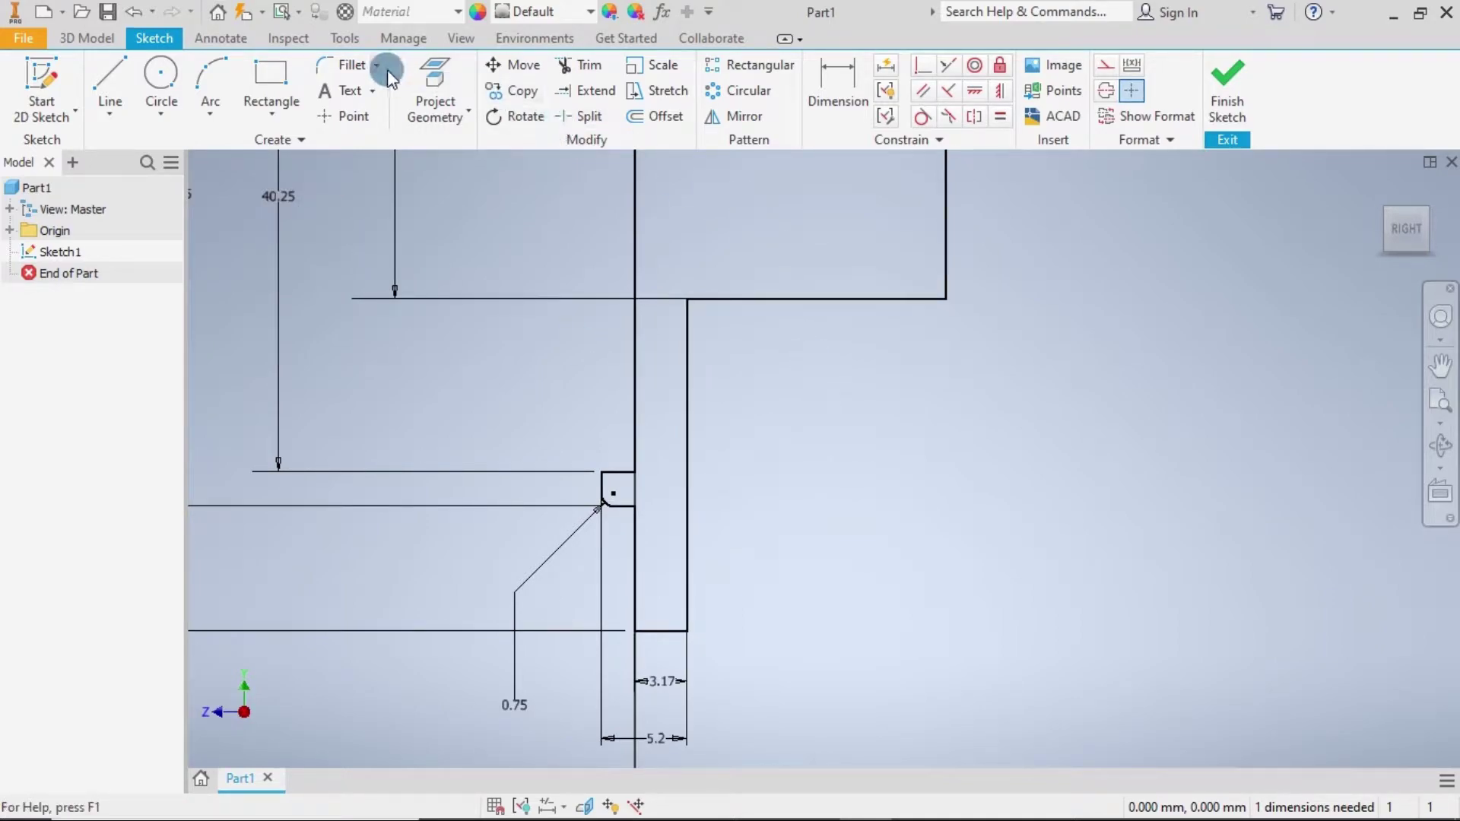
Fillet the outer and inner step corners with a 0.75 mm radius.
{"action": "left_click", "coordinate": [335, 65]}
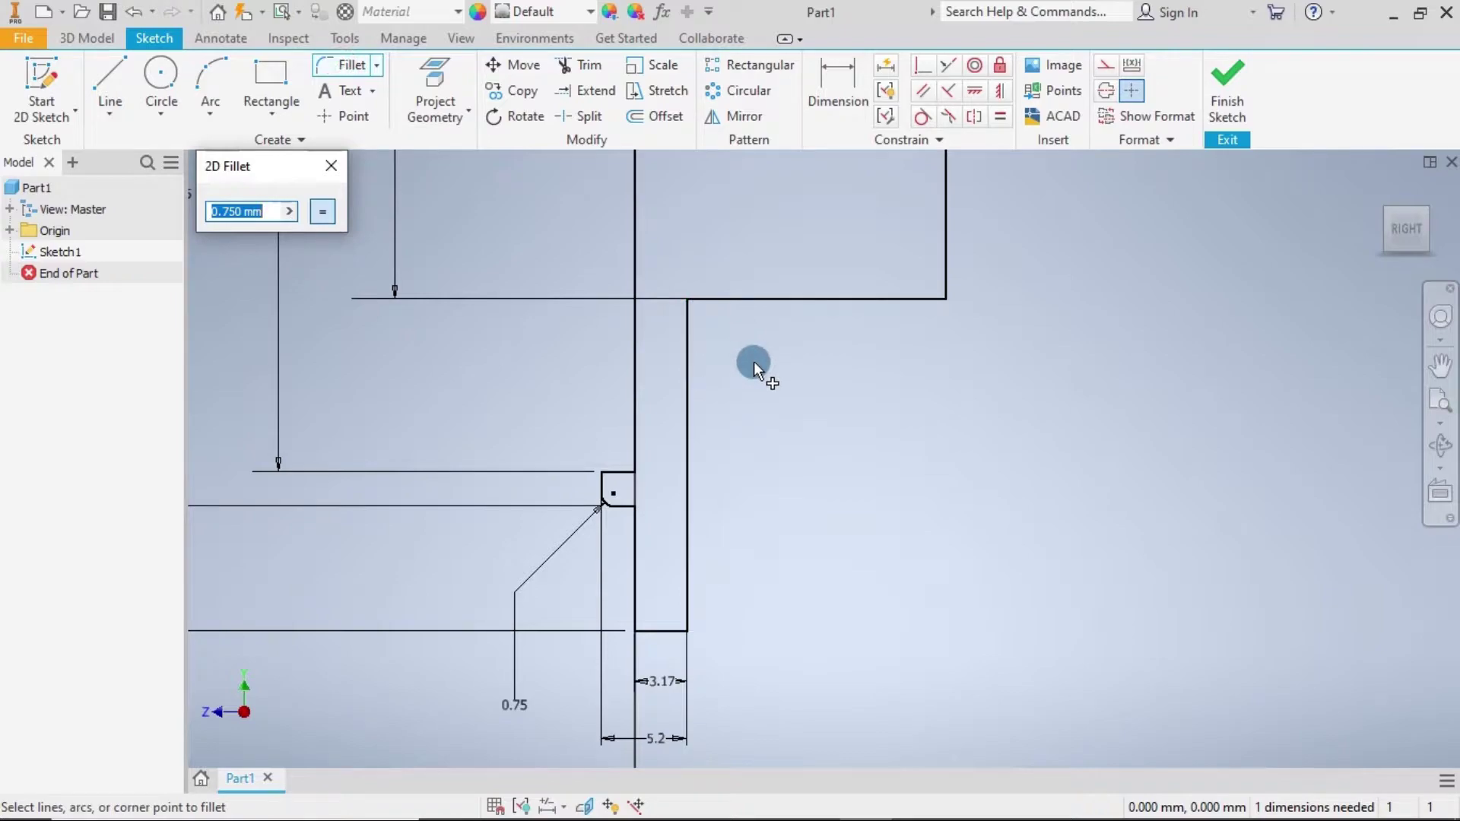
{"action": "left_click", "coordinate": [943, 295]}
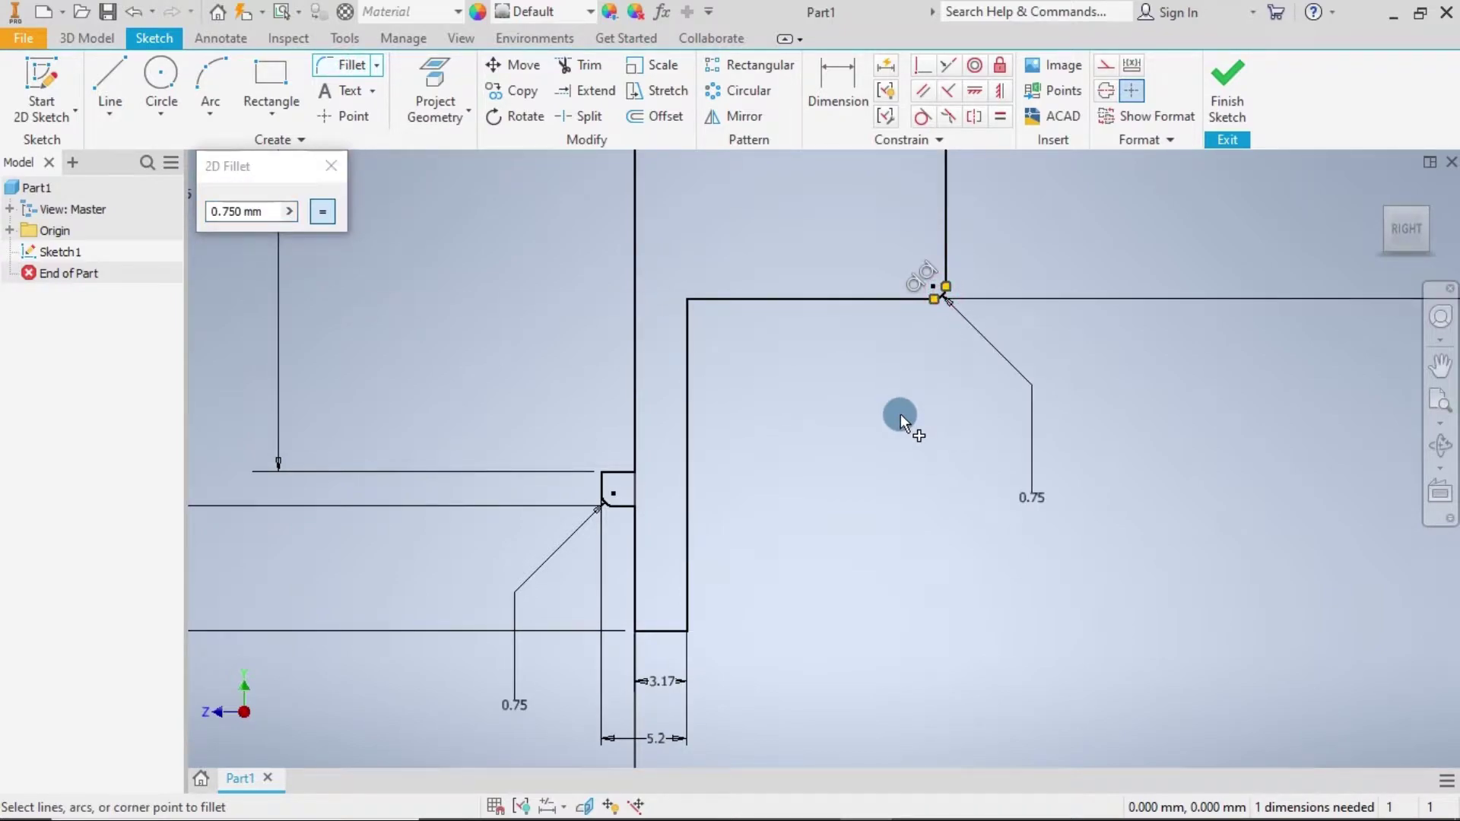
{"action": "left_click", "coordinate": [687, 300]}
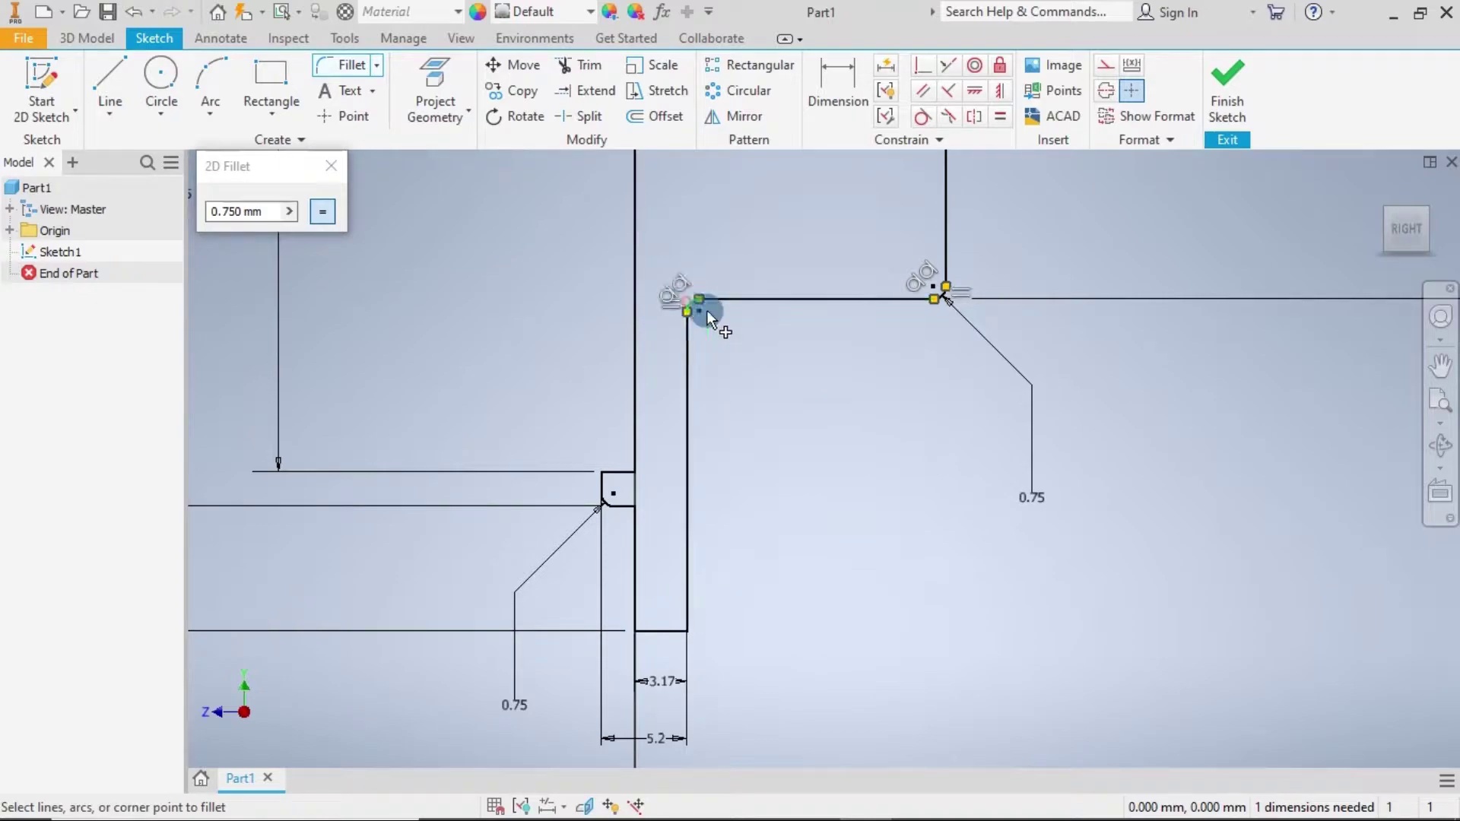
{"action": "scroll", "coordinate": [782, 431], "scroll_direction": "up", "scroll_amount": 5}
{"action": "scroll", "coordinate": [785, 426], "scroll_direction": "up", "scroll_amount": 2}
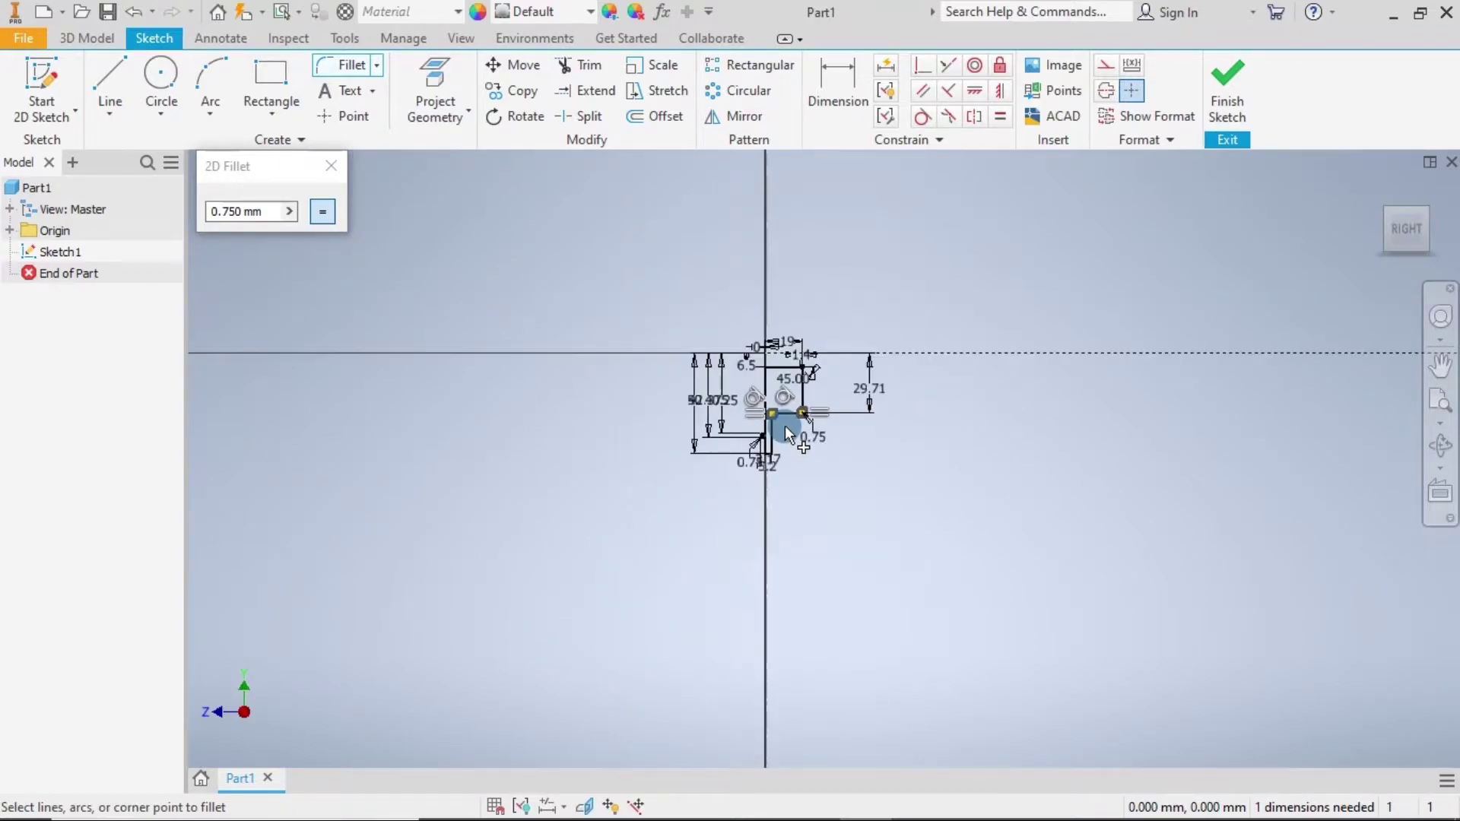
{"action": "scroll", "coordinate": [785, 428], "scroll_direction": "up", "scroll_amount": 2}
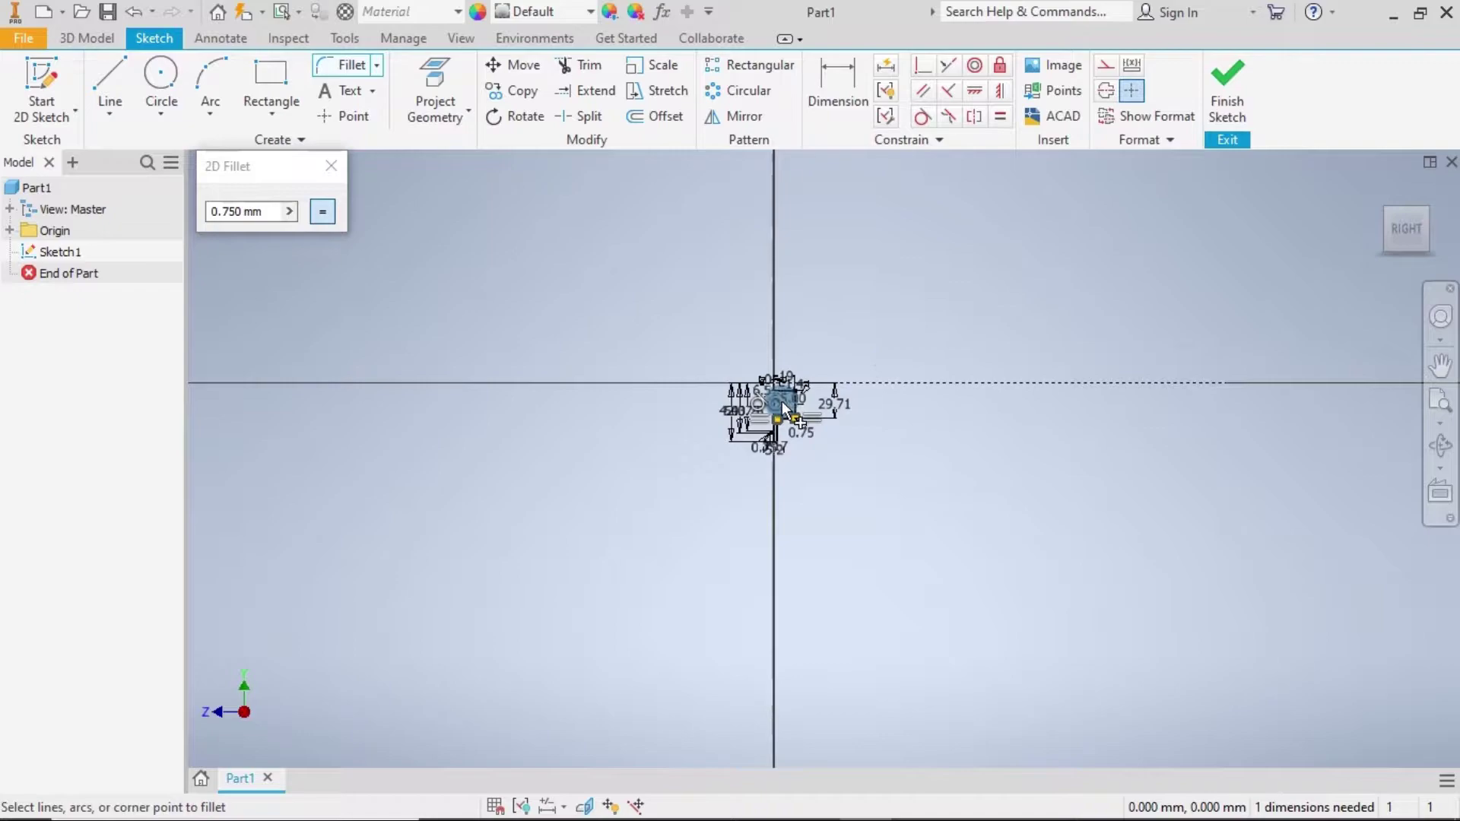
{"action": "scroll", "coordinate": [784, 433], "scroll_direction": "down", "scroll_amount": 5}
{"action": "mouse_move", "coordinate": [986, 382]}
{"action": "middle_mouse_down"}
{"action": "mouse_move", "coordinate": [921, 548]}
{"action": "mouse_move", "coordinate": [889, 427]}
{"action": "middle_mouse_up"}
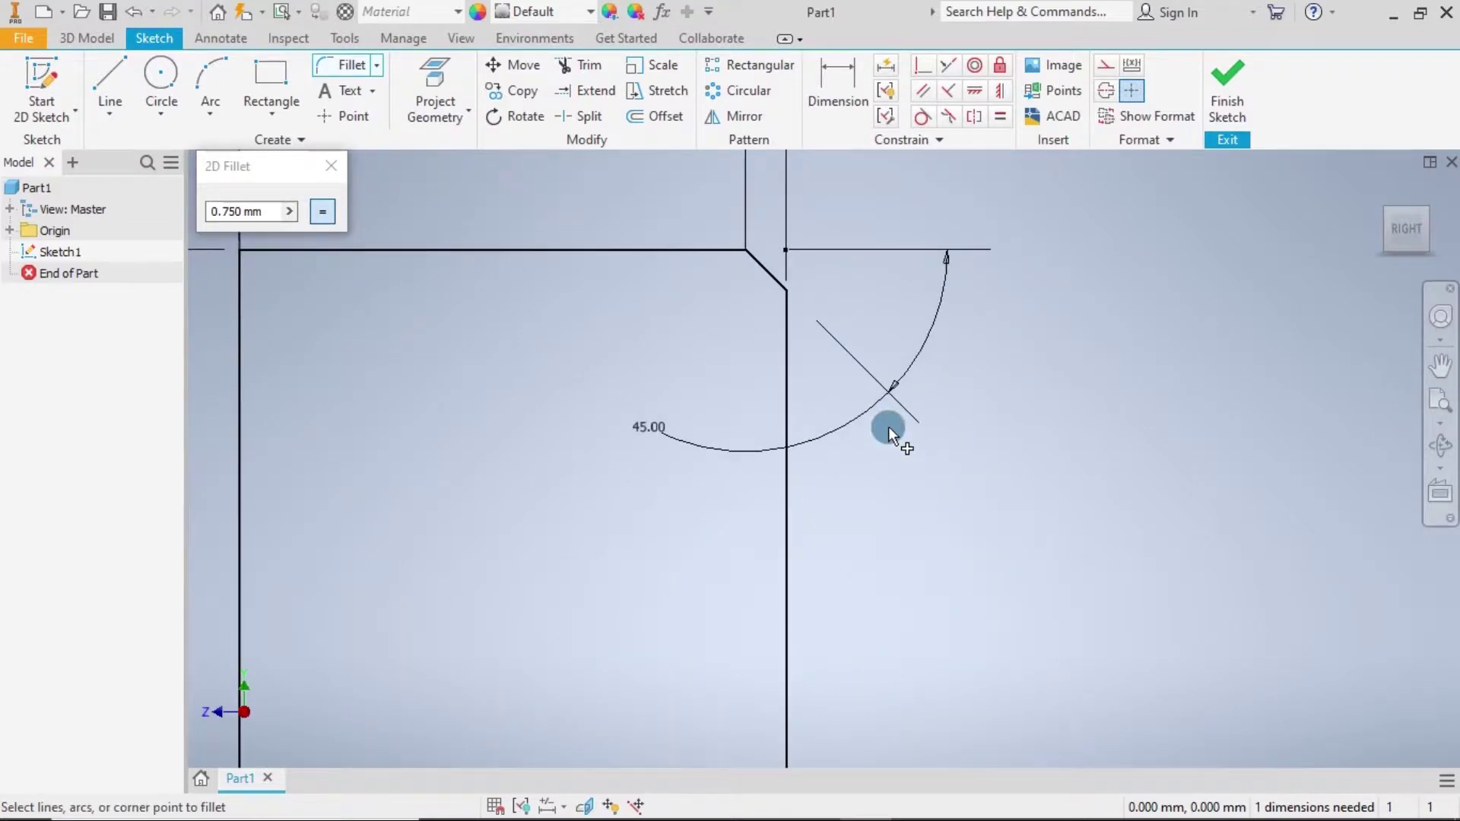
{"action": "left_click", "coordinate": [339, 167]}
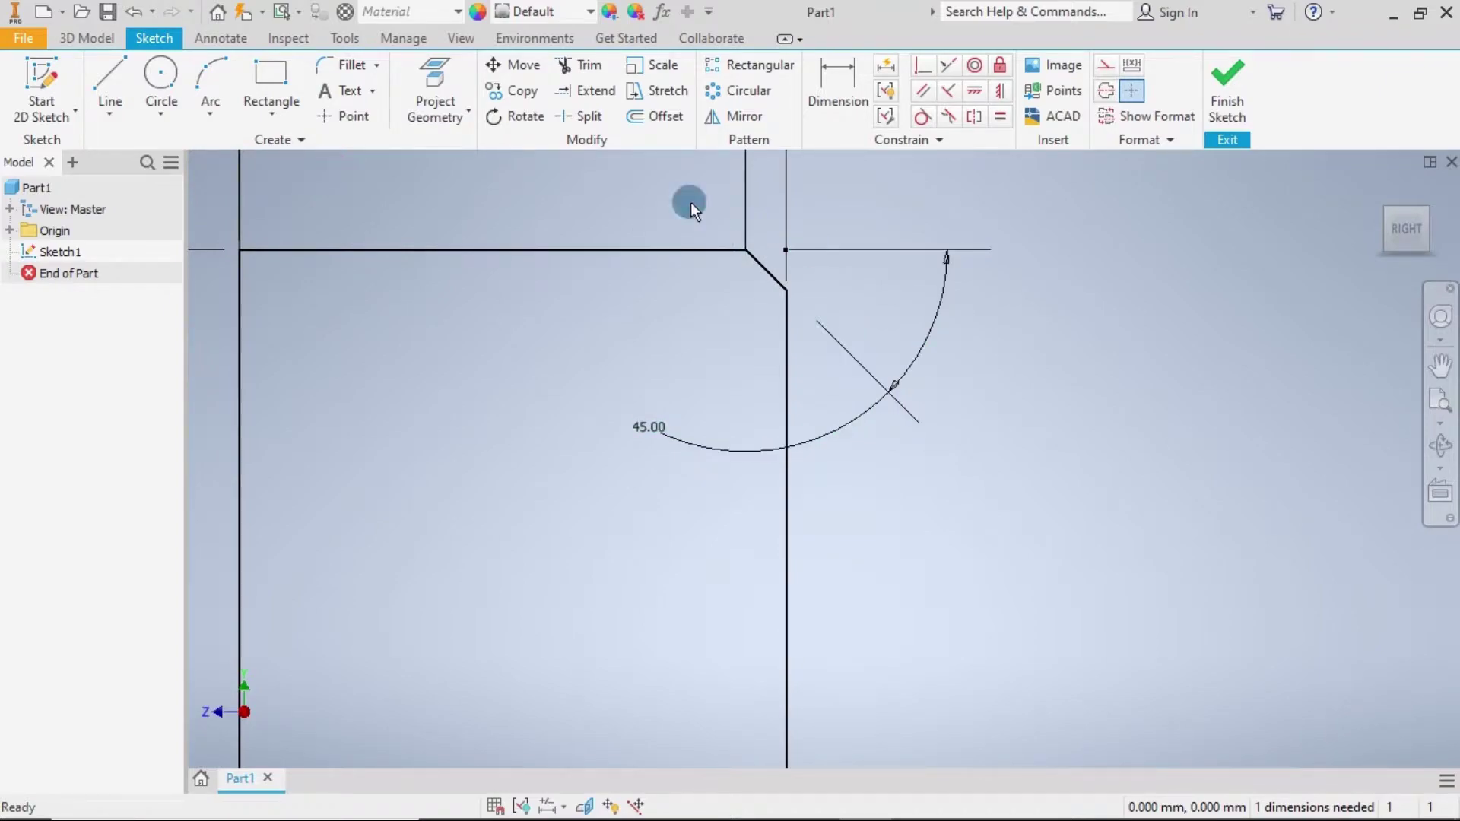
Fillet the top-right corner between the top and vertical lines with a 1.4 mm radius.
{"action": "left_click", "coordinate": [339, 71]}
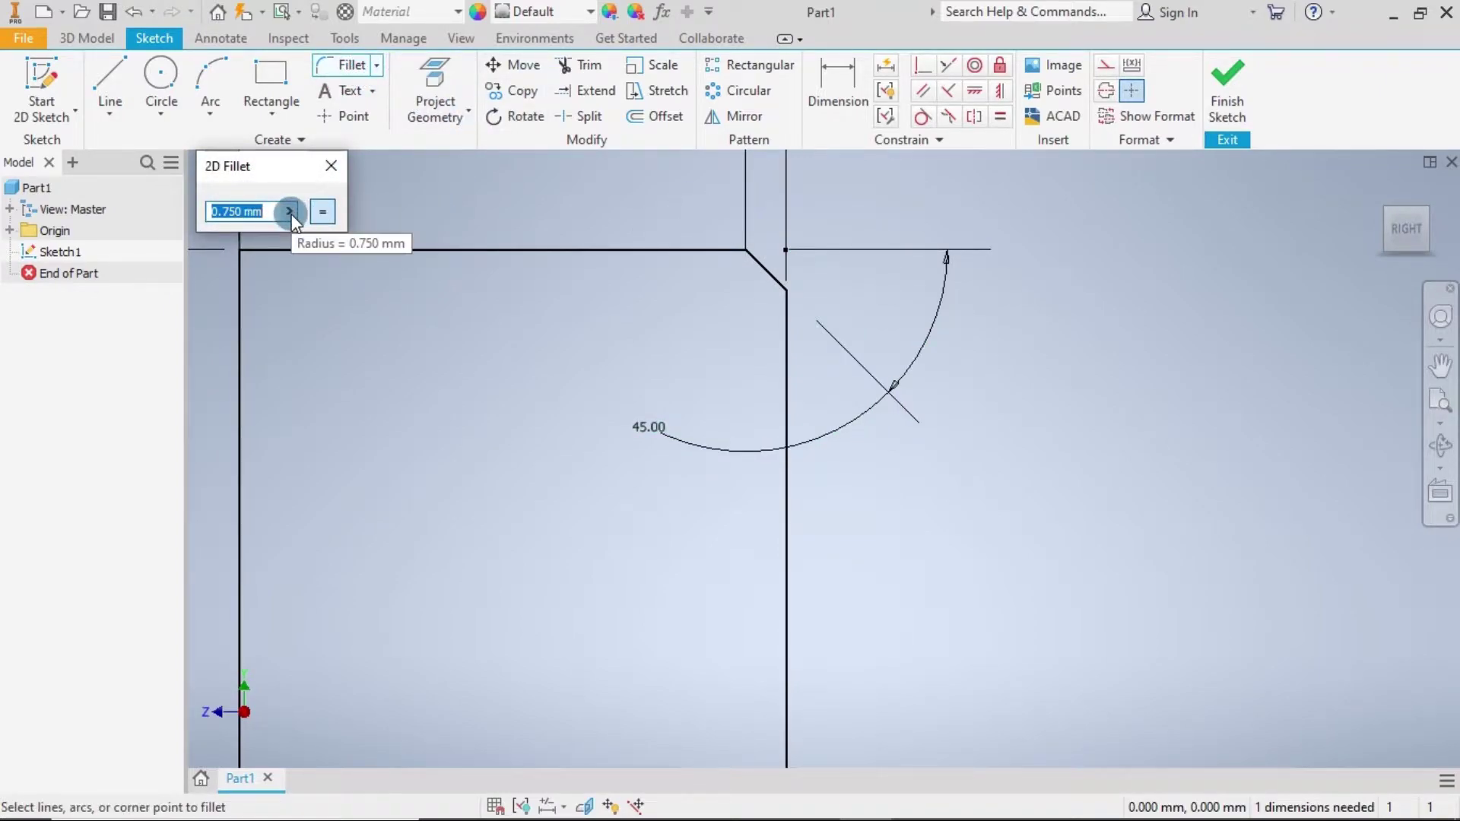
{"action": "type", "text": "1.4"}
{"action": "left_click", "coordinate": [696, 253]}
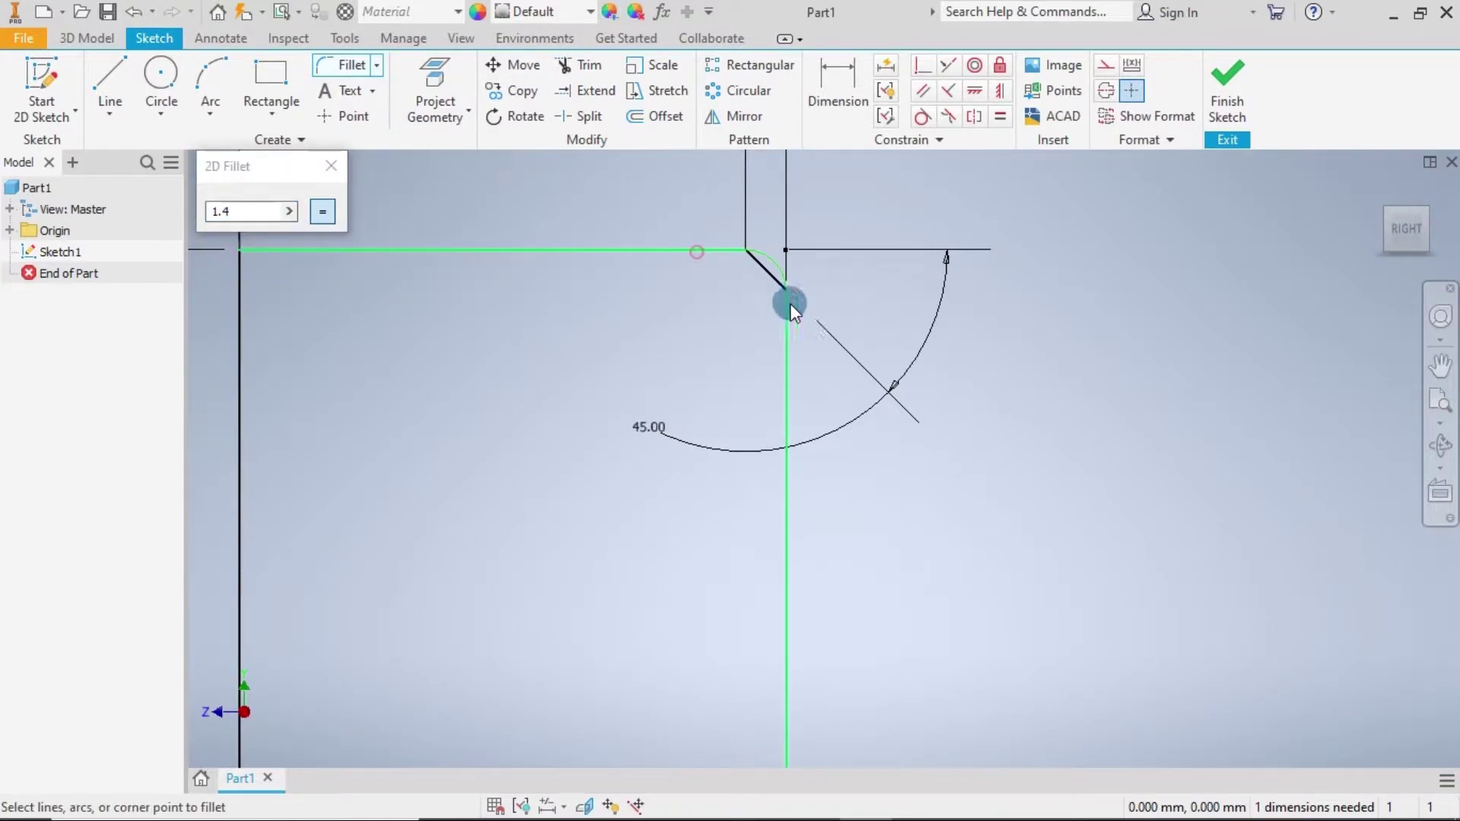
{"action": "left_click", "coordinate": [782, 319]}
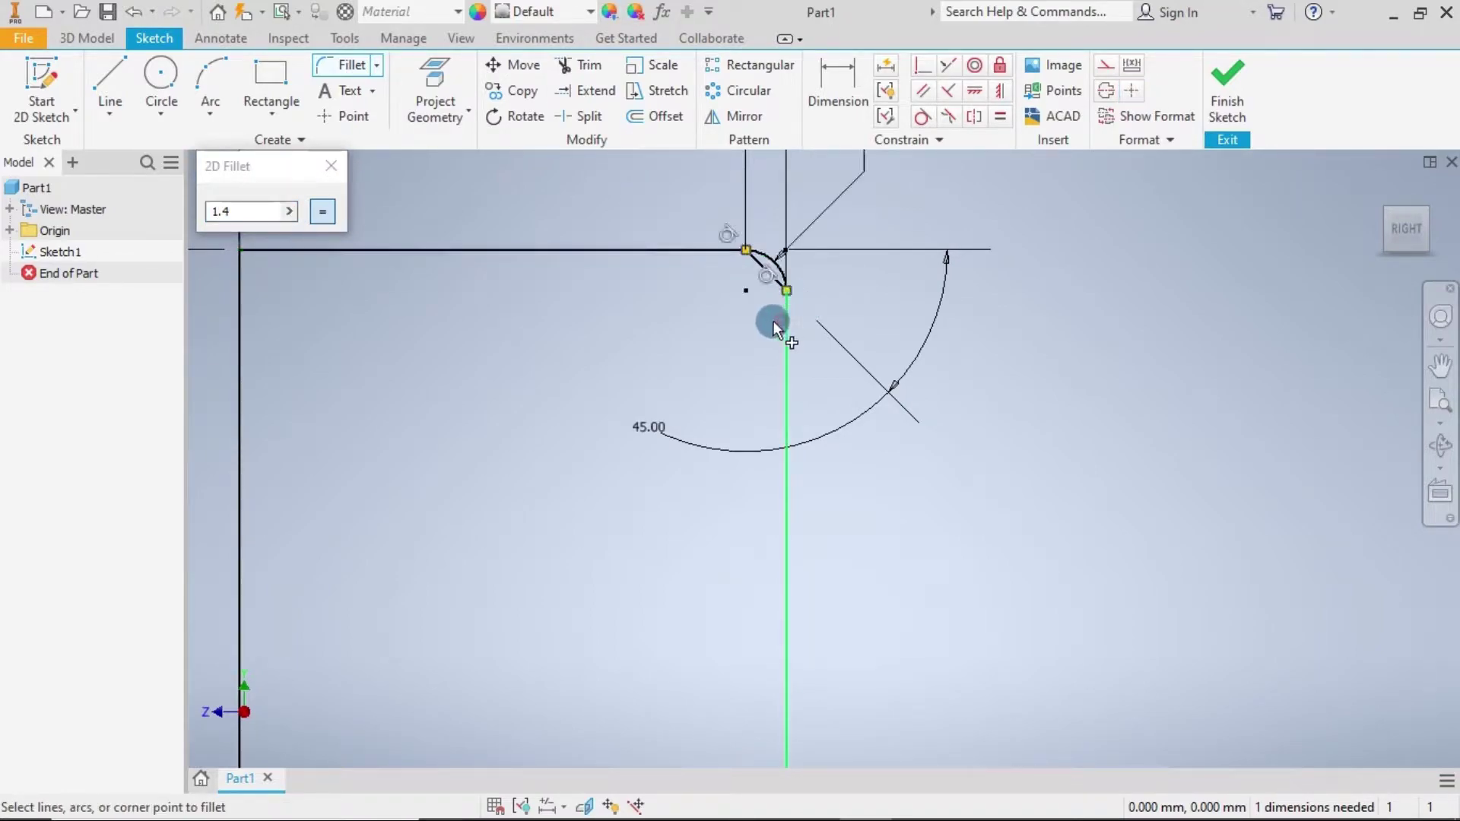
{"action": "left_click", "coordinate": [327, 170]}
{"action": "left_click", "coordinate": [767, 267]}
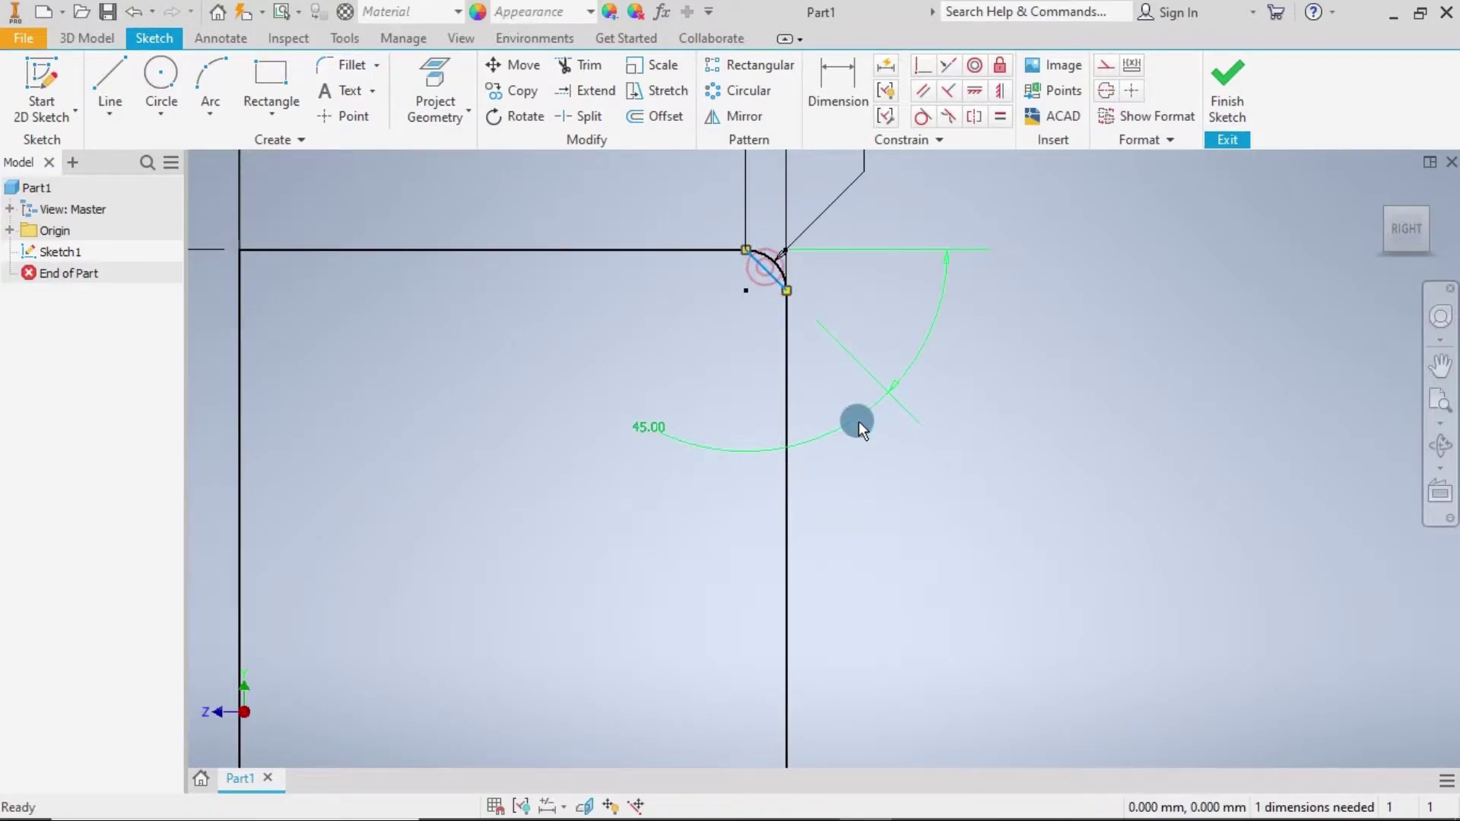
{"action": "key", "text": "Escape"}
{"action": "key", "text": "Home"}
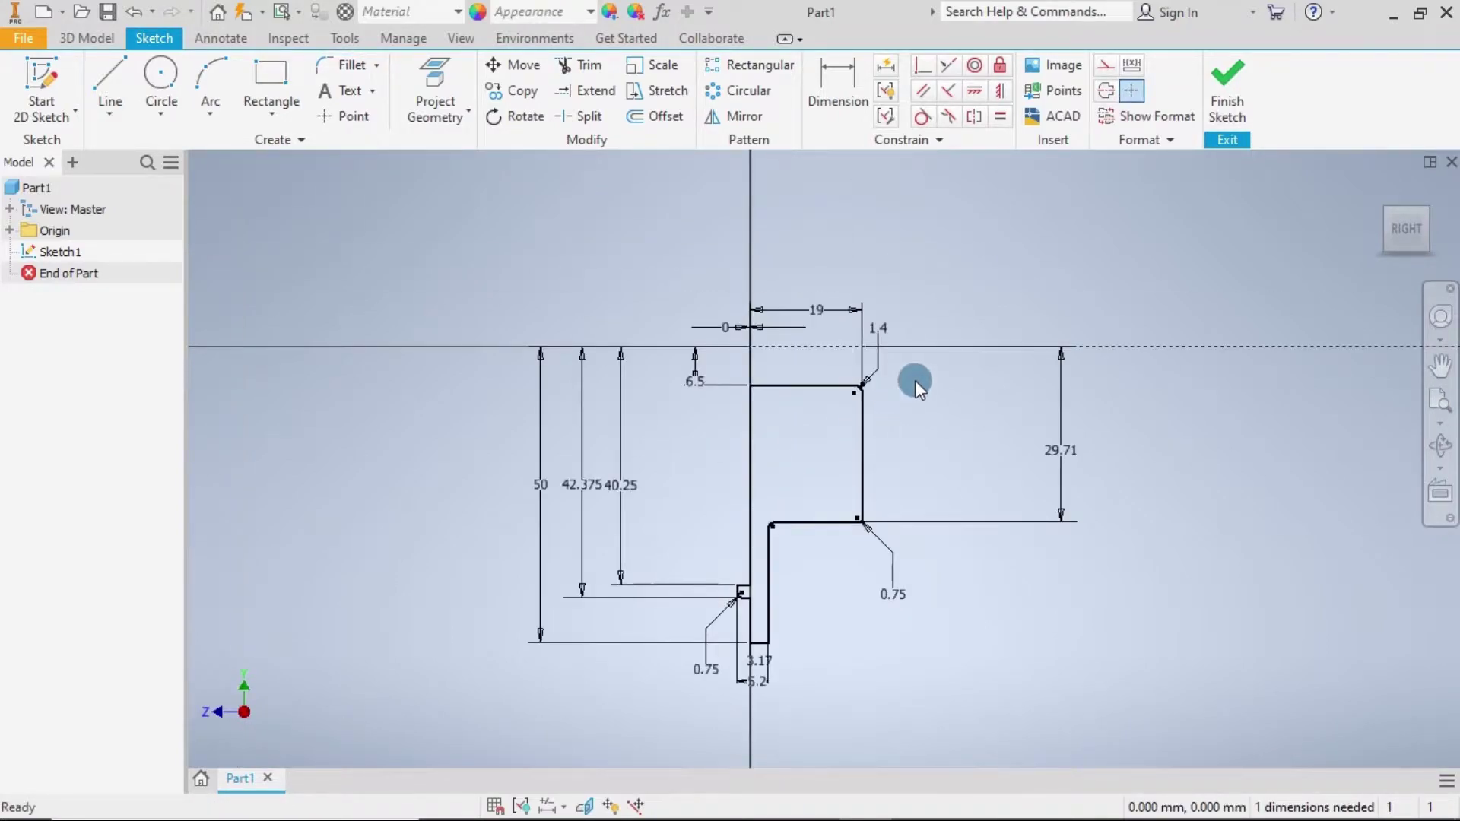
Finish Sketch1 and revolve the profile 360° about the axis line into Revolution1.
{"action": "scroll", "coordinate": [915, 380], "scroll_direction": "up", "scroll_amount": 3}
{"action": "scroll", "coordinate": [915, 380], "scroll_direction": "down", "scroll_amount": 5}
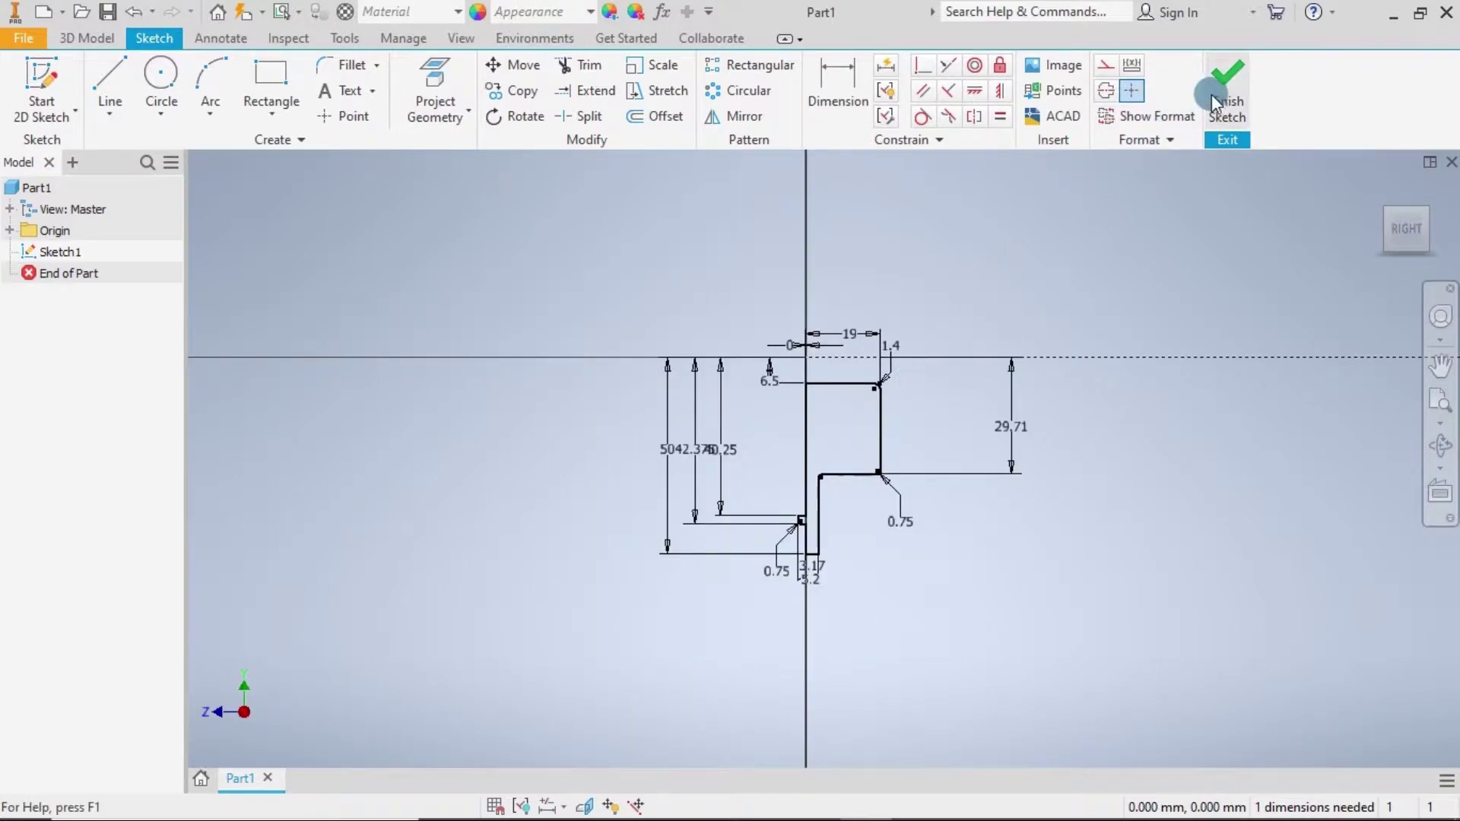
{"action": "left_click", "coordinate": [1241, 99]}
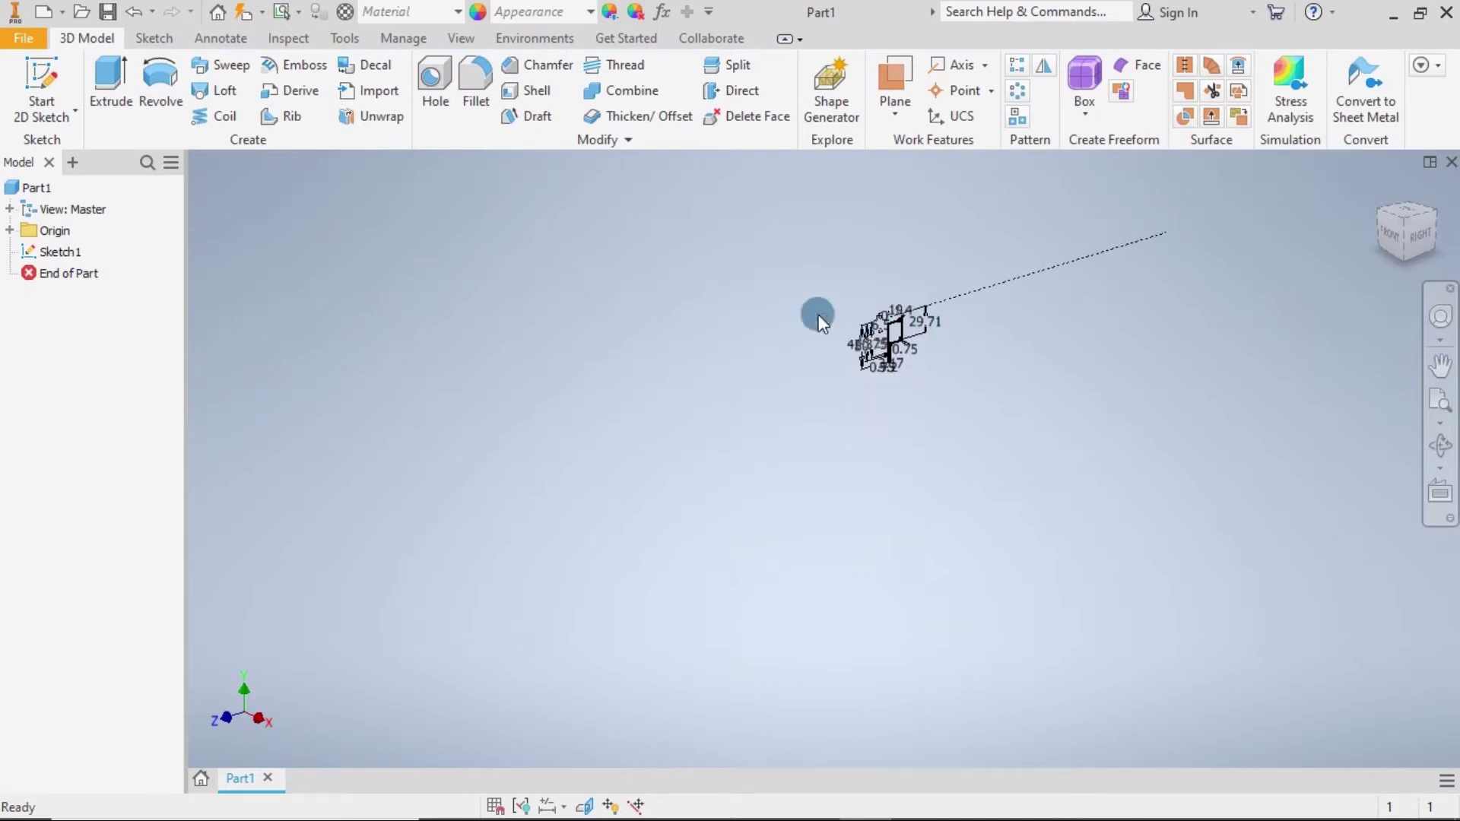
{"action": "left_click", "coordinate": [147, 81]}
{"action": "scroll", "coordinate": [903, 293], "scroll_direction": "up", "scroll_amount": 5}
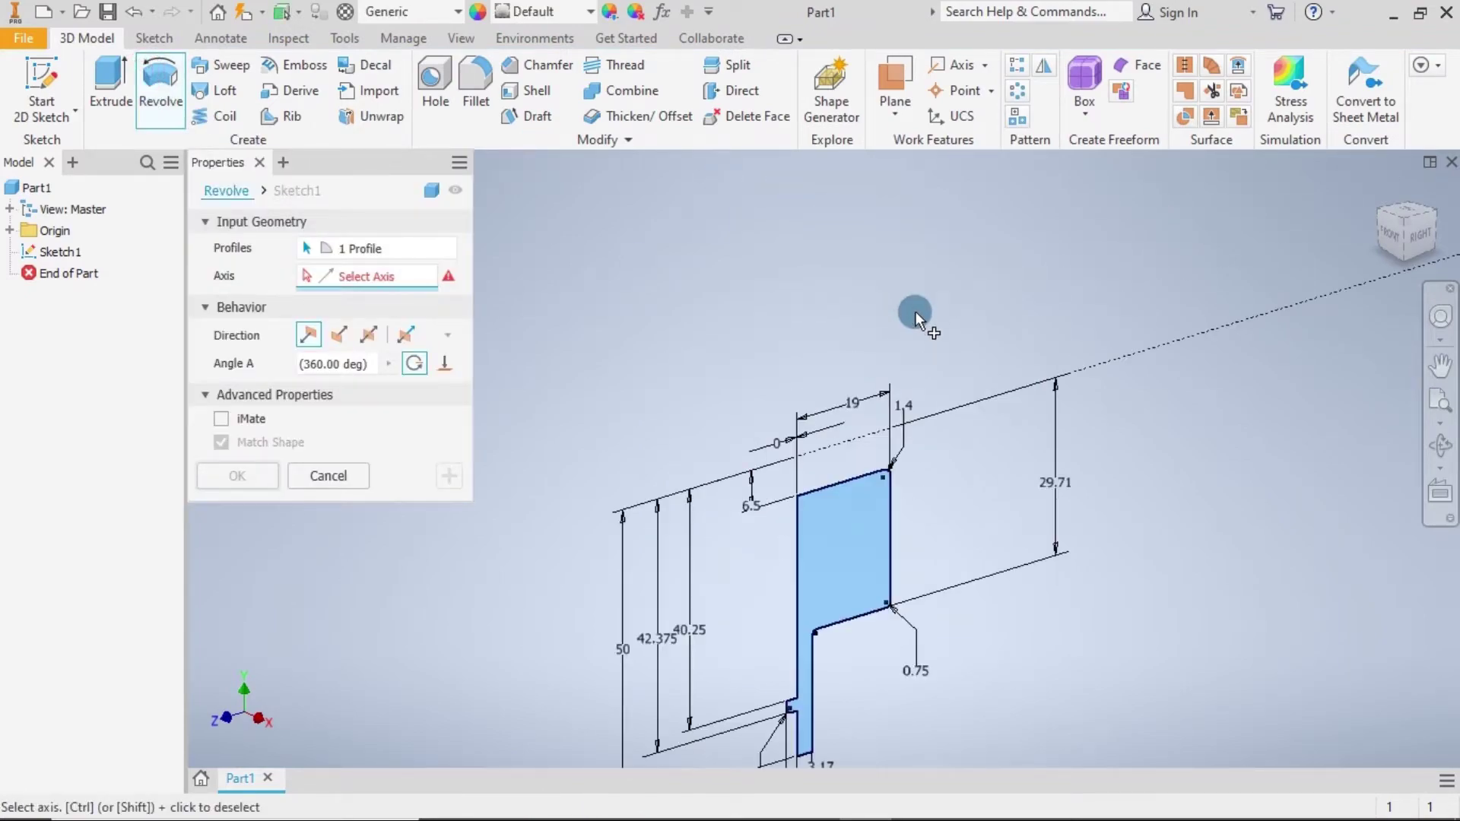
{"action": "left_click", "coordinate": [862, 438]}
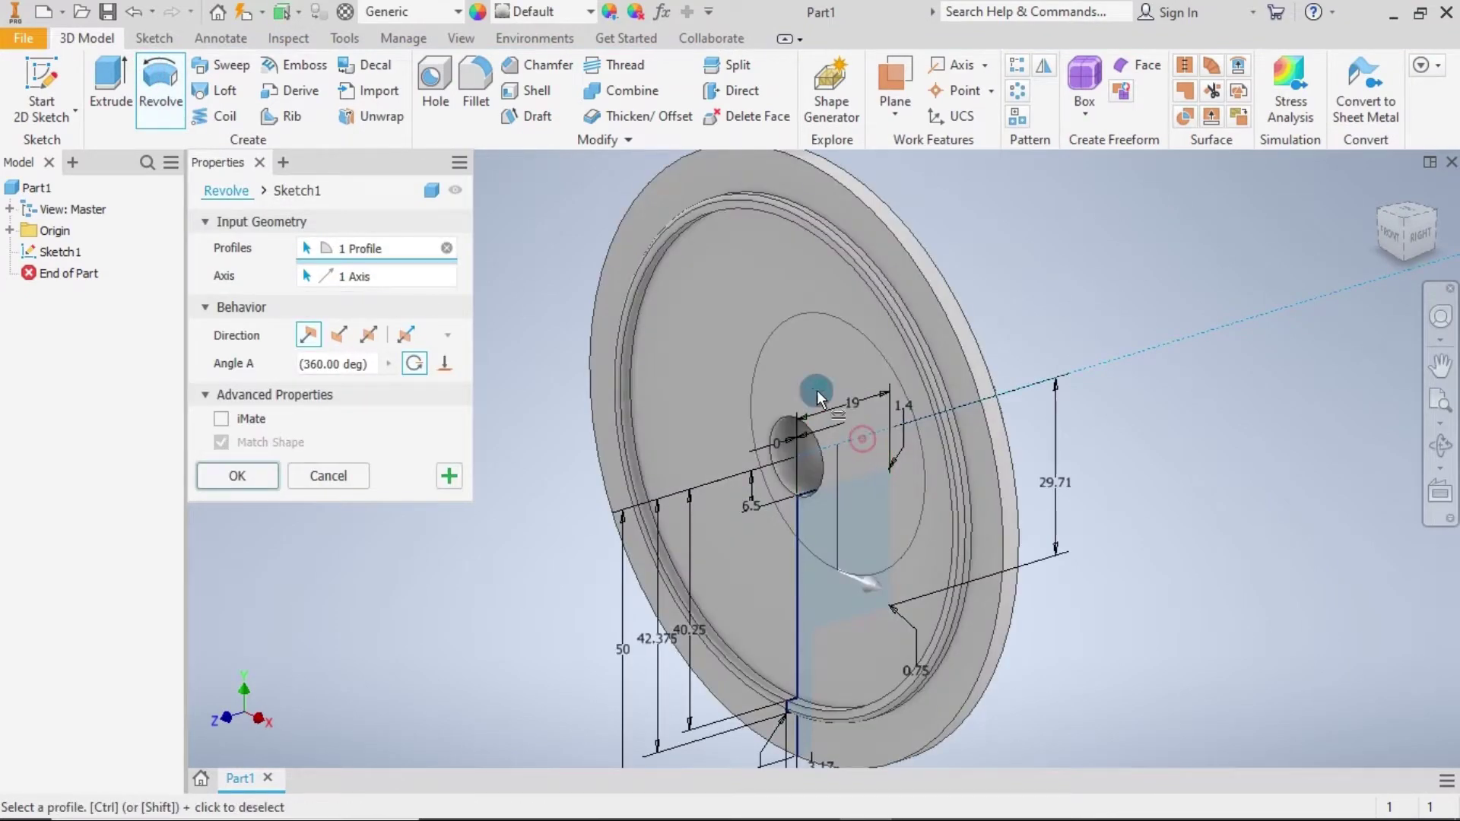
{"action": "left_click", "coordinate": [245, 476]}
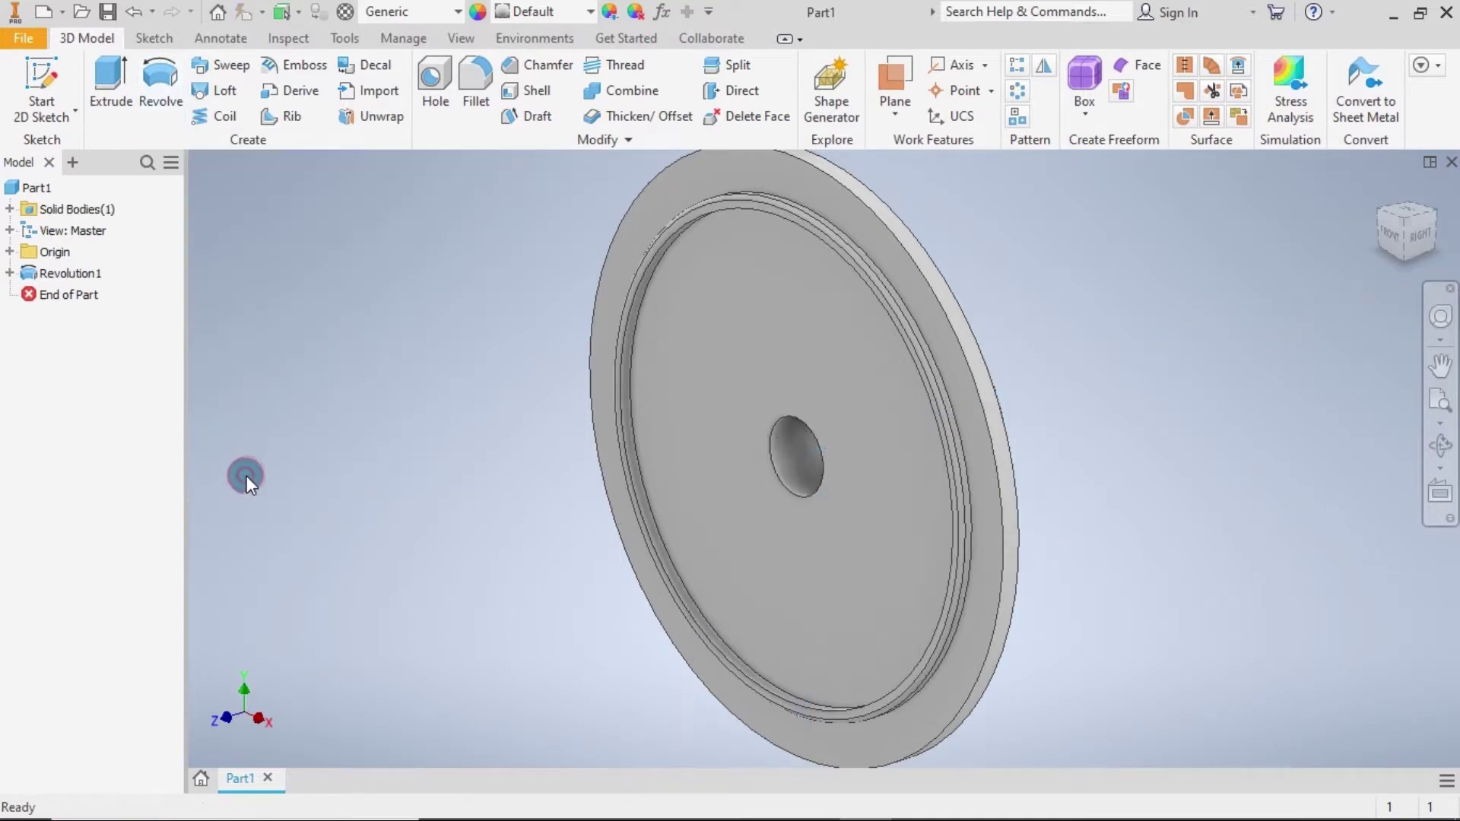
{"action": "scroll", "coordinate": [495, 418], "scroll_direction": "down", "scroll_amount": 3}
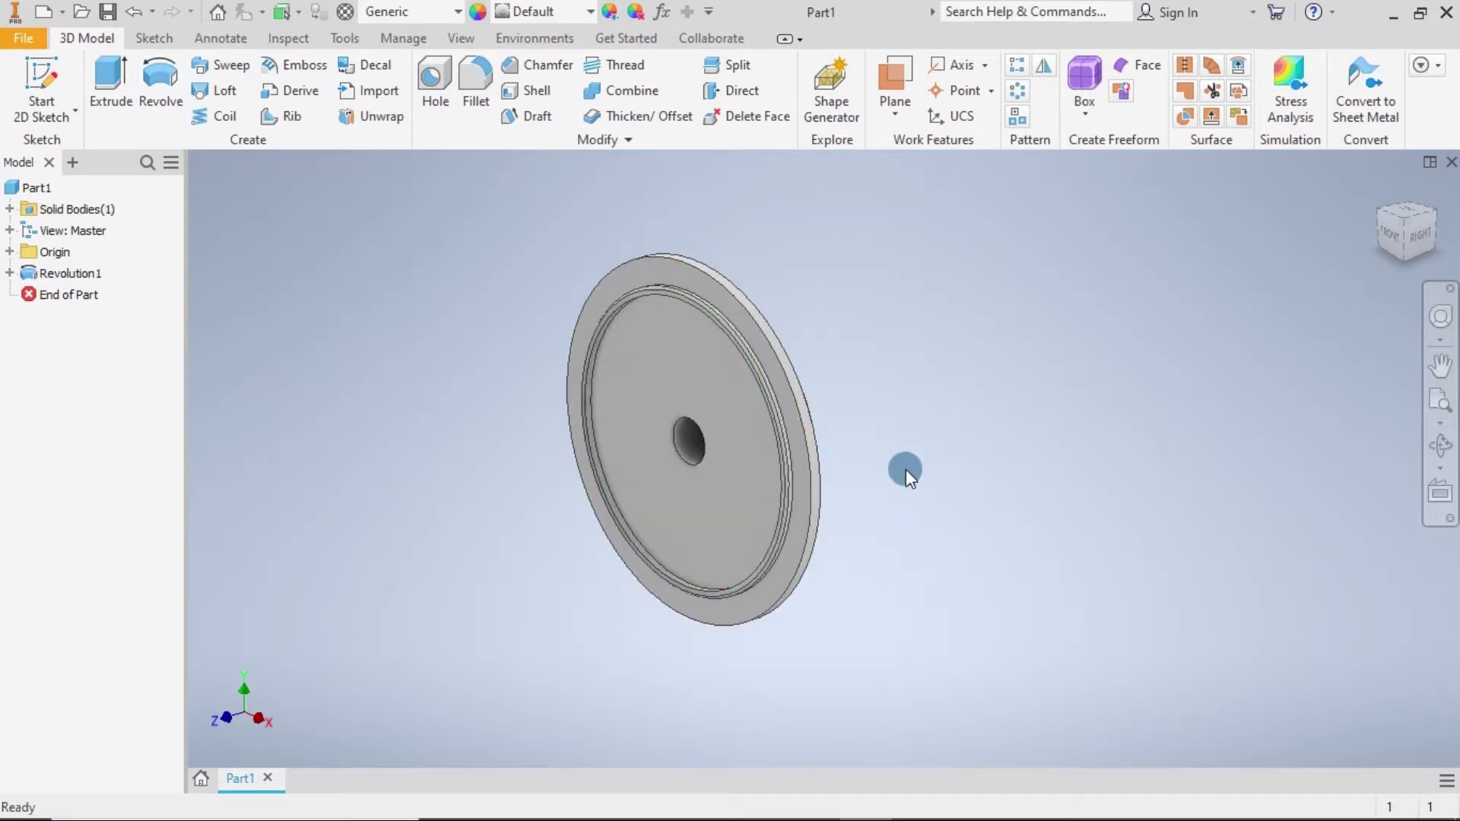
{"action": "mouse_move", "coordinate": [906, 469]}
{"action": "middle_mouse_down", "text": "shift"}
{"action": "mouse_move", "coordinate": [791, 409]}
{"action": "mouse_move", "coordinate": [915, 383]}
{"action": "mouse_move", "coordinate": [744, 377]}
{"action": "middle_mouse_up", "text": "shift"}
Create Sketch2 on the hub's front face and finish it empty.
{"action": "left_click", "coordinate": [749, 372]}
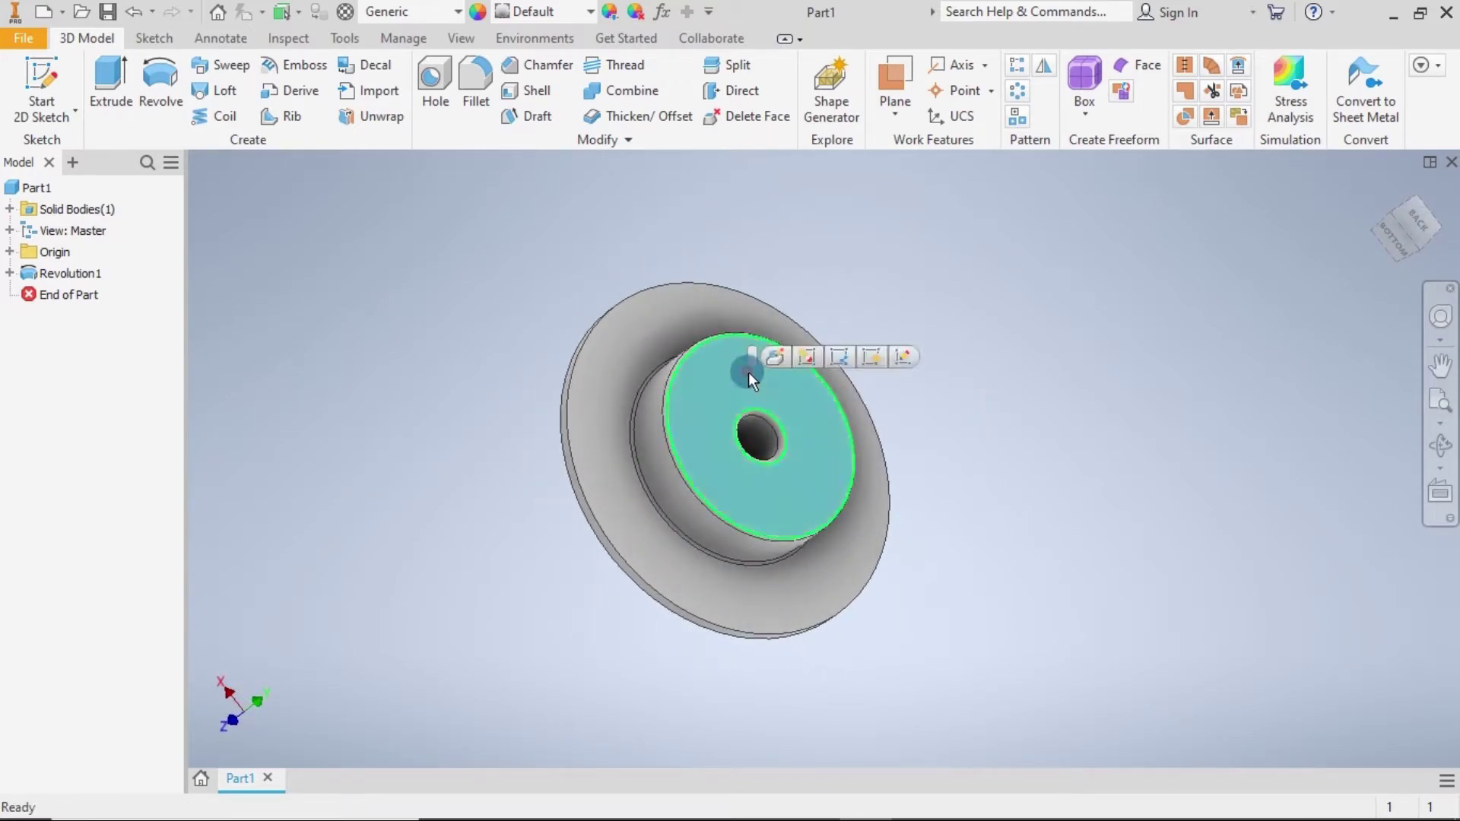
{"action": "left_click", "coordinate": [907, 359]}
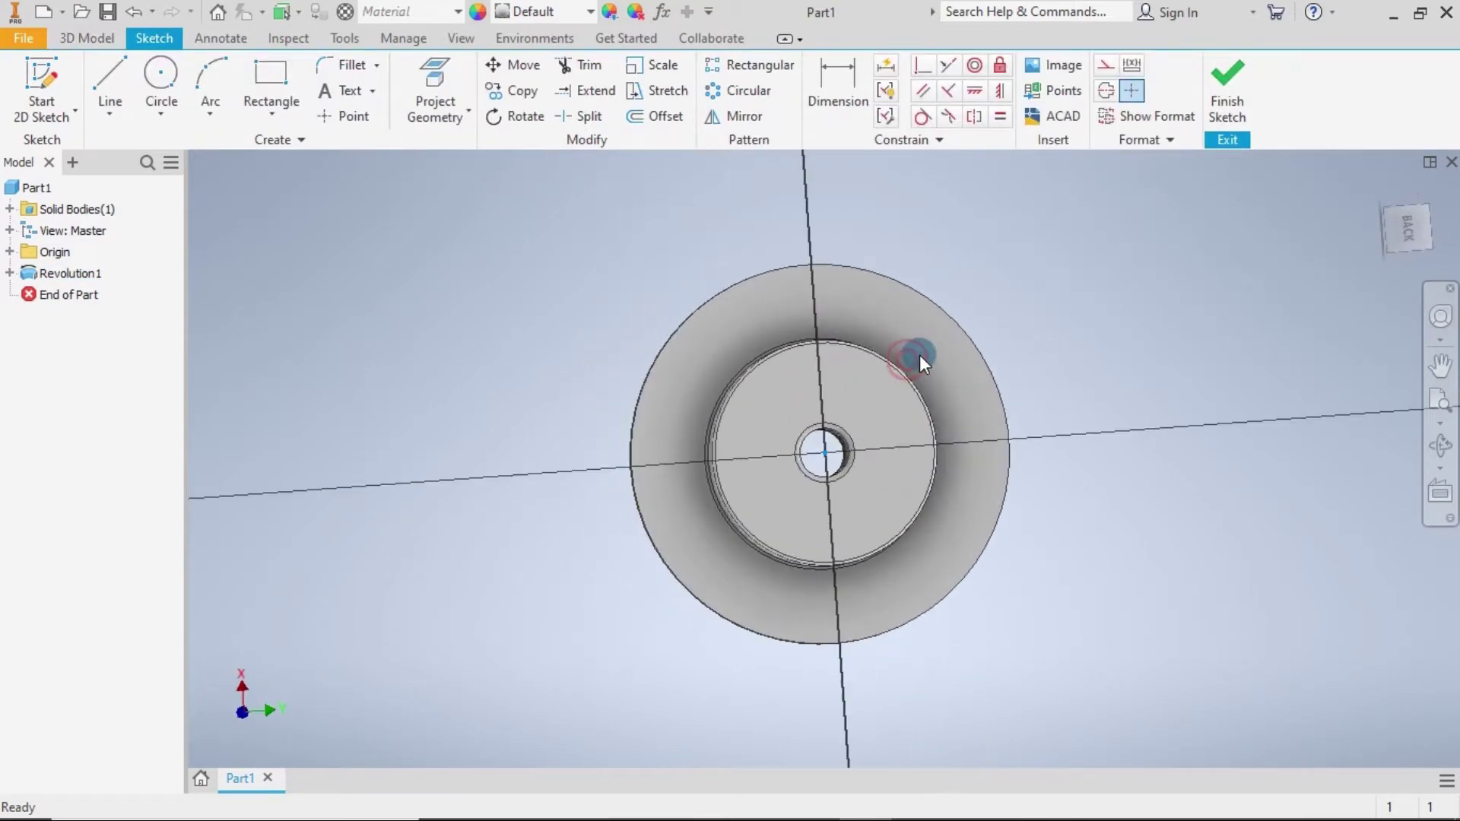
{"action": "middle_click_drag", "start_coordinate": [1067, 497], "coordinate": [1108, 333]}
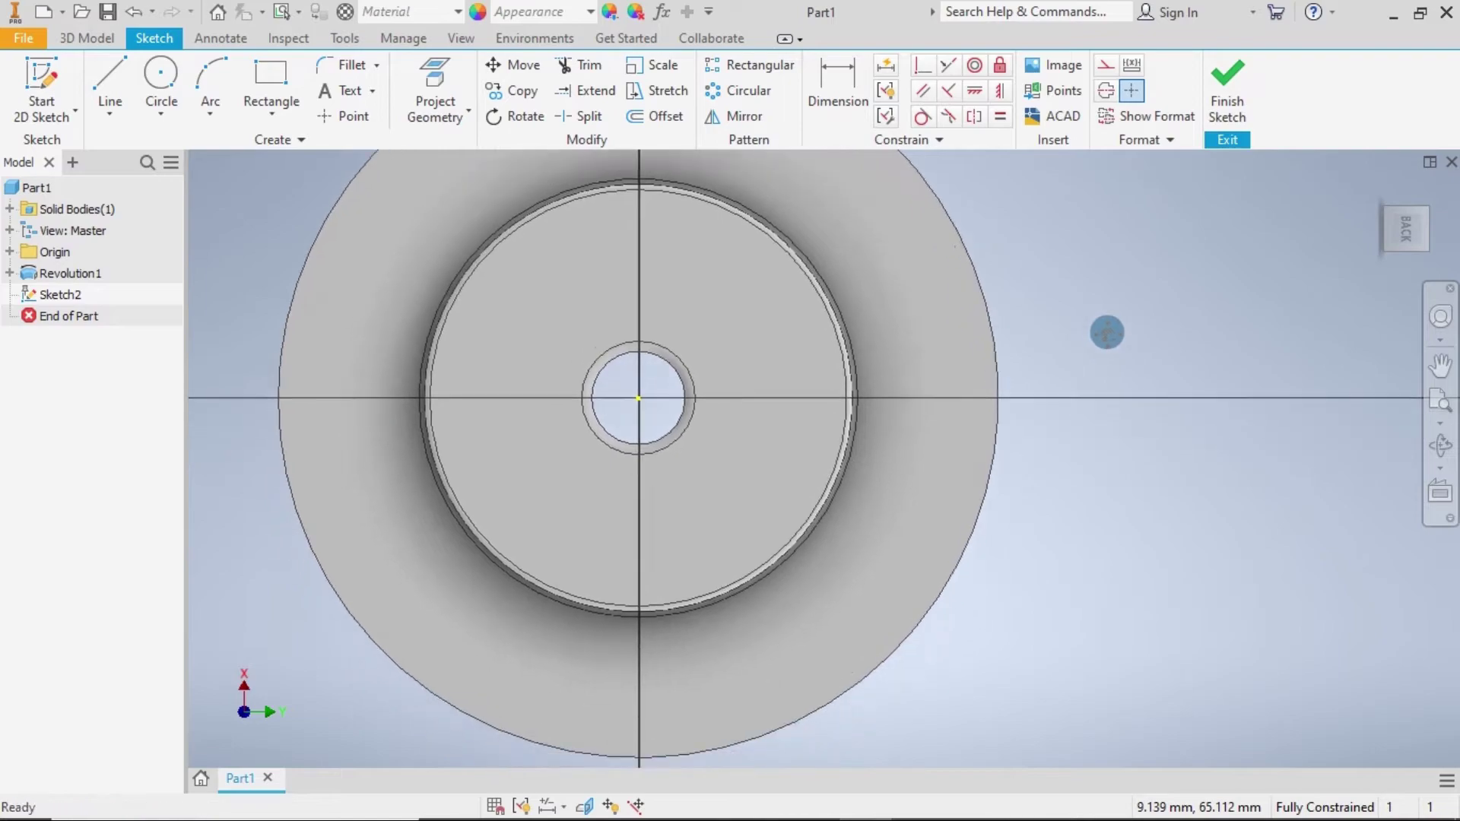
{"action": "right_click", "coordinate": [57, 299]}
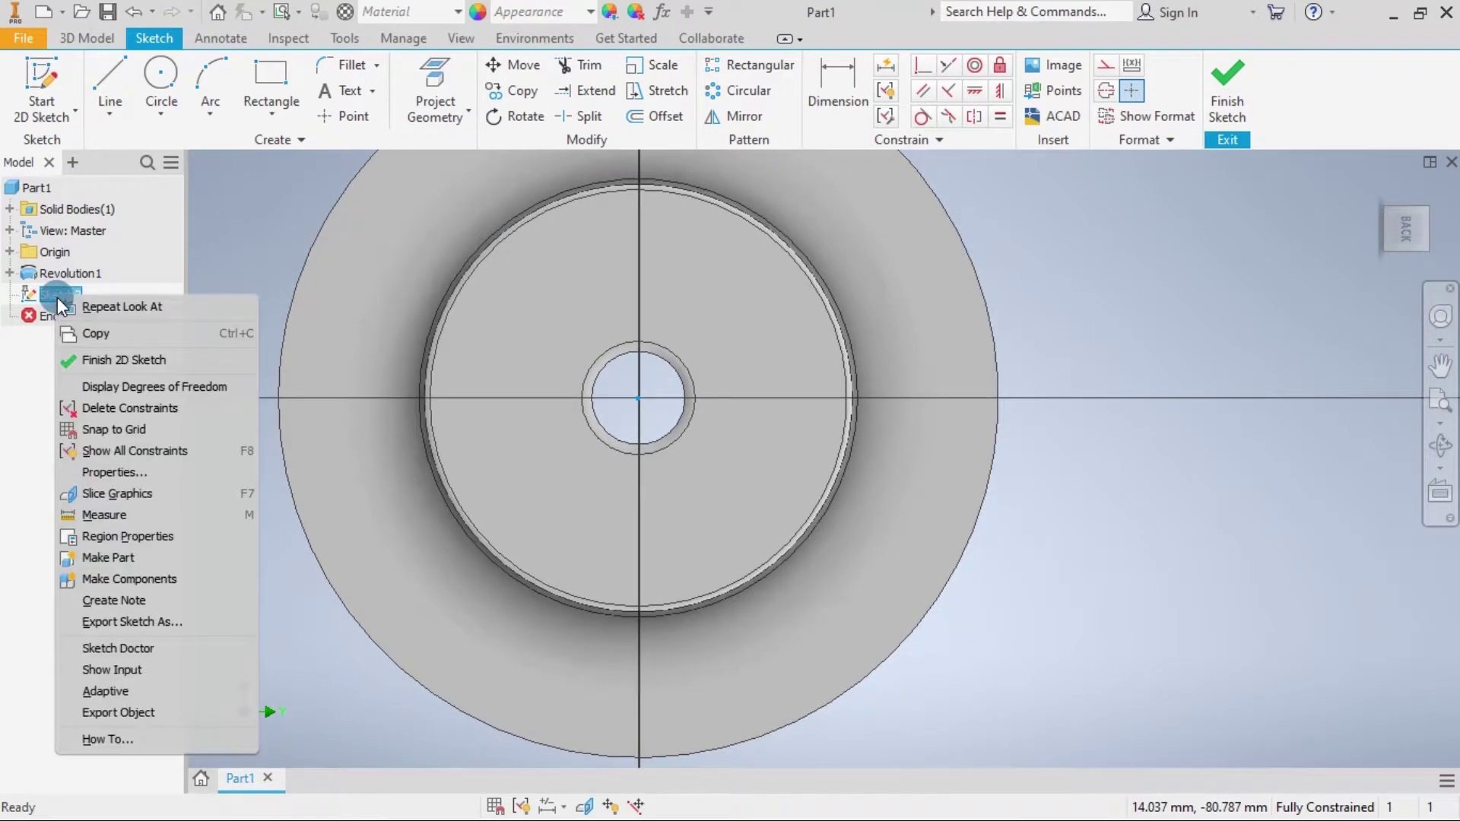
{"action": "left_click", "coordinate": [1223, 87]}
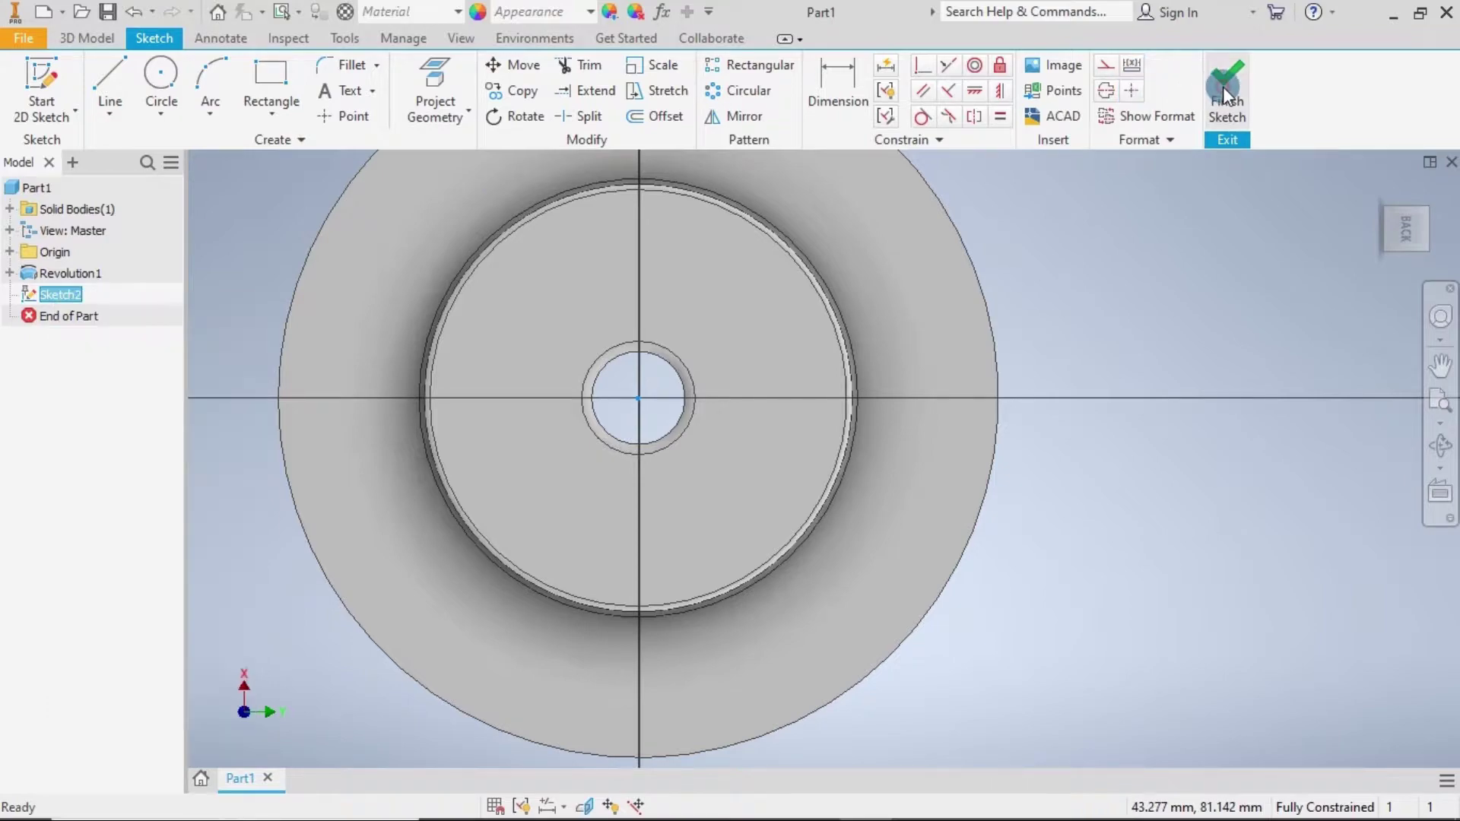
{"action": "left_click", "coordinate": [9, 273]}
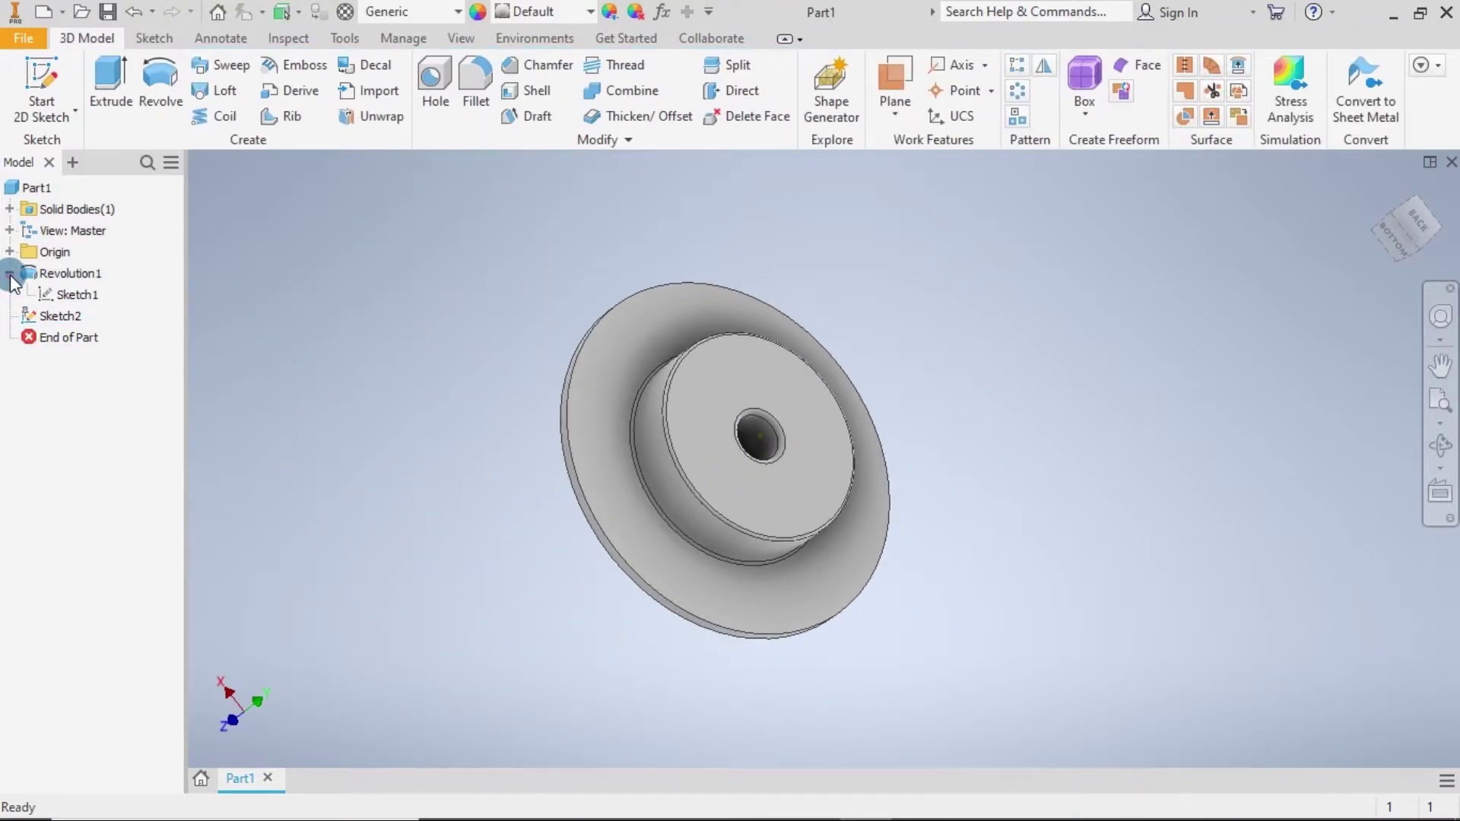
Edit Sketch1, change the 29.71 dimension to 30, and finish the sketch.
{"action": "right_click", "coordinate": [60, 296]}
{"action": "left_click", "coordinate": [122, 368]}
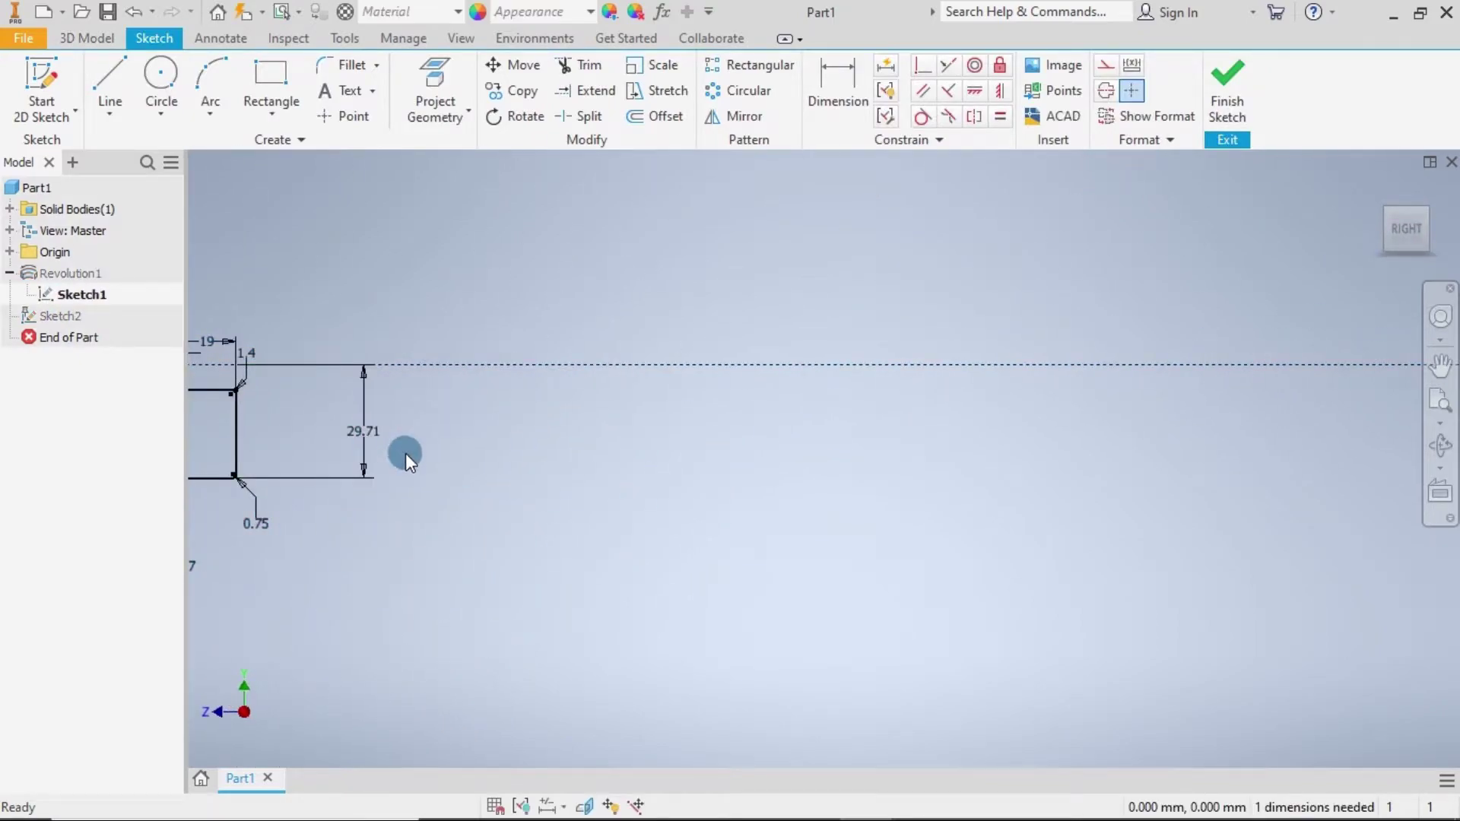
{"action": "double_click", "coordinate": [371, 432]}
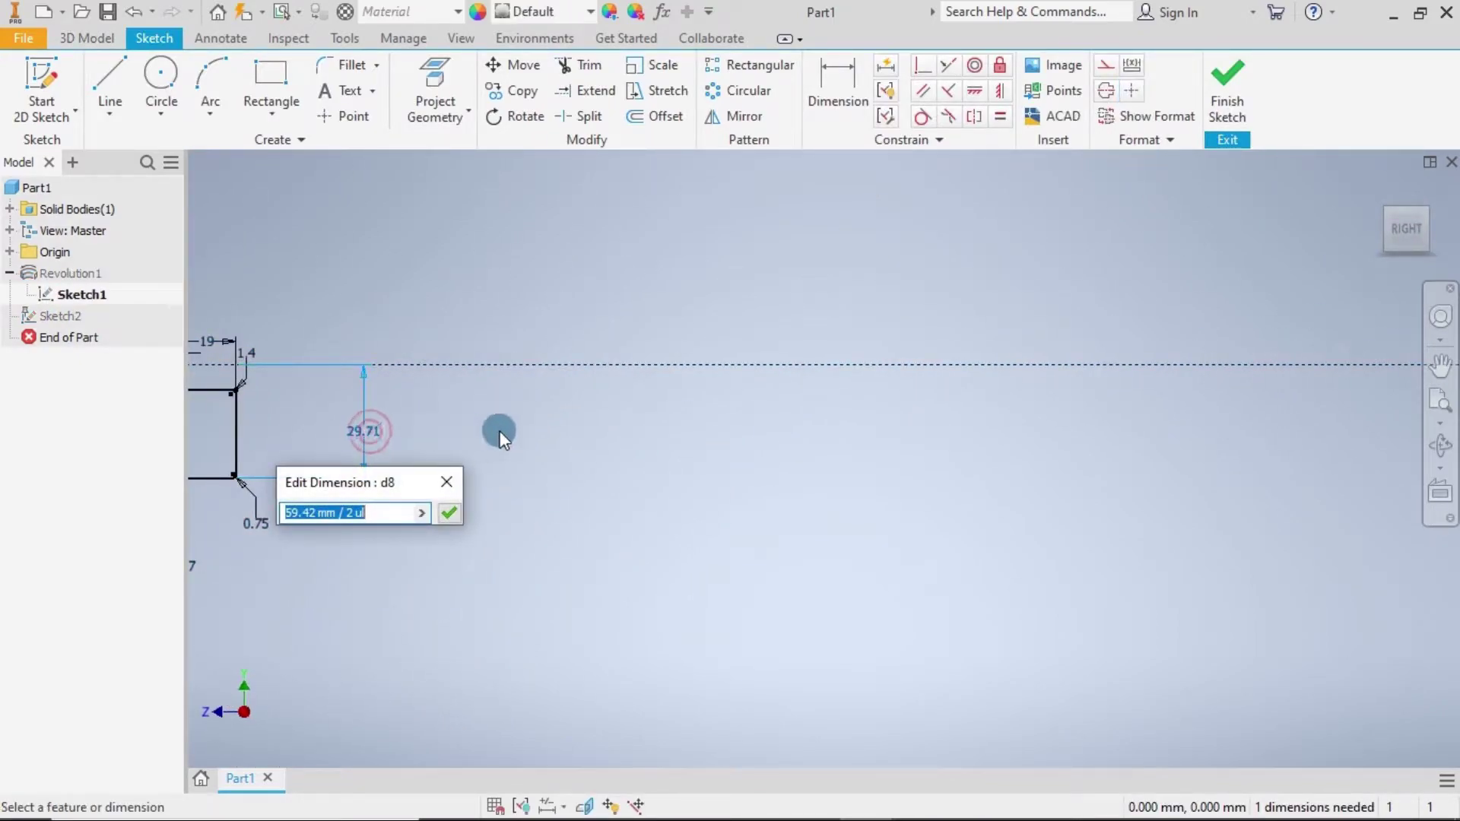
{"action": "type", "text": "30"}
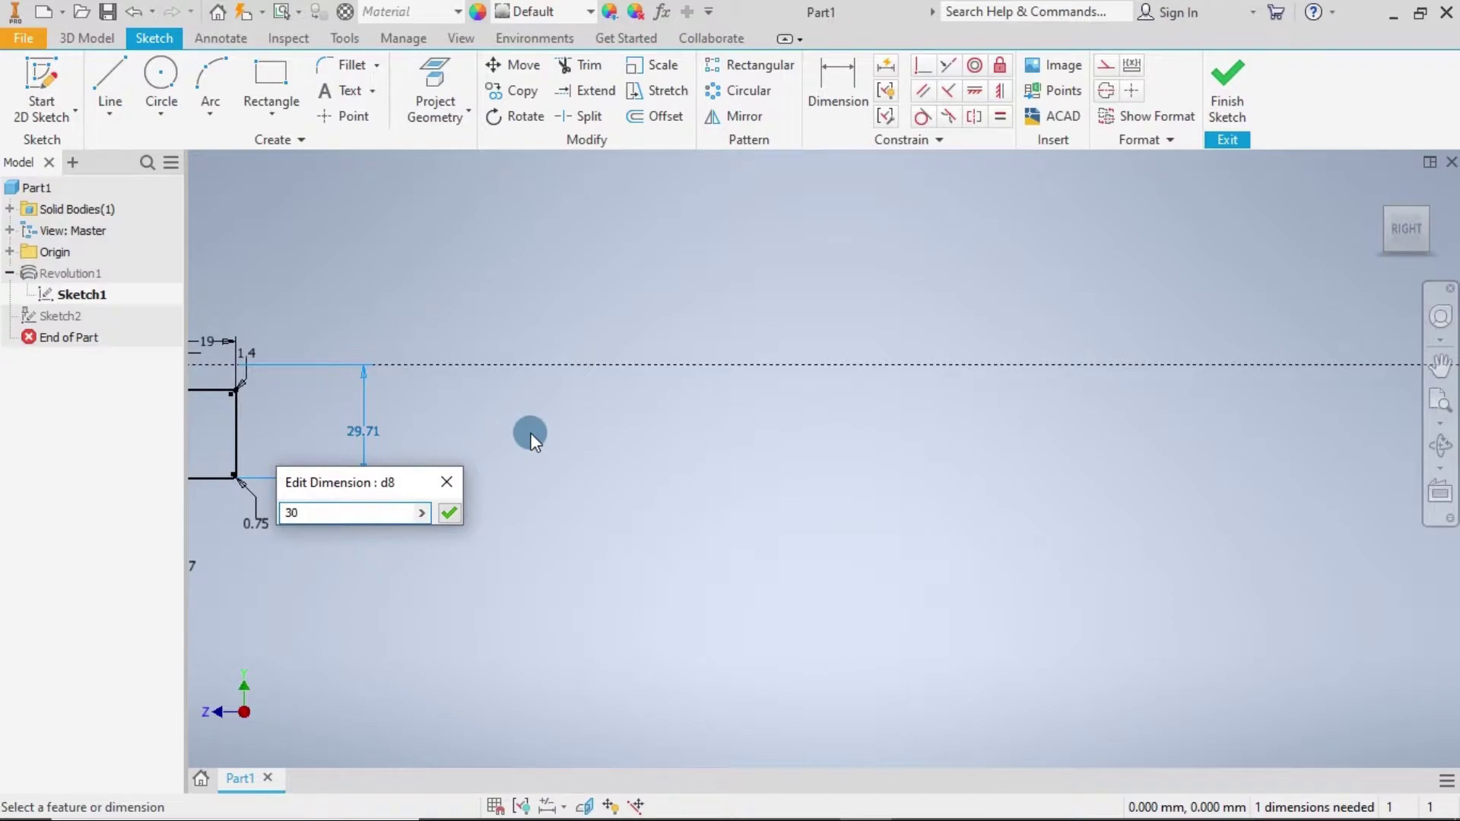
{"action": "key", "text": "Return"}
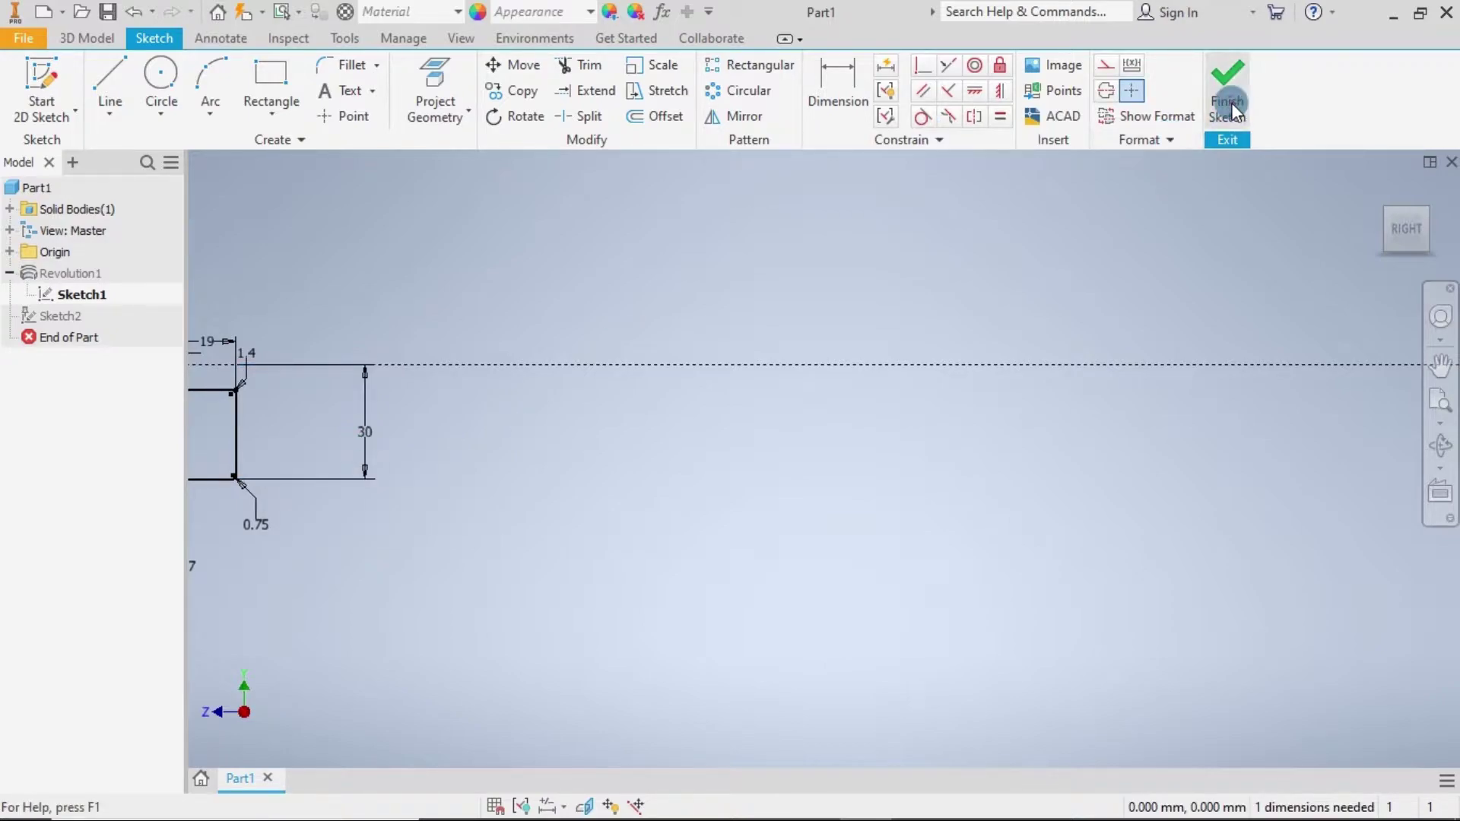
{"action": "left_click", "coordinate": [1228, 99]}
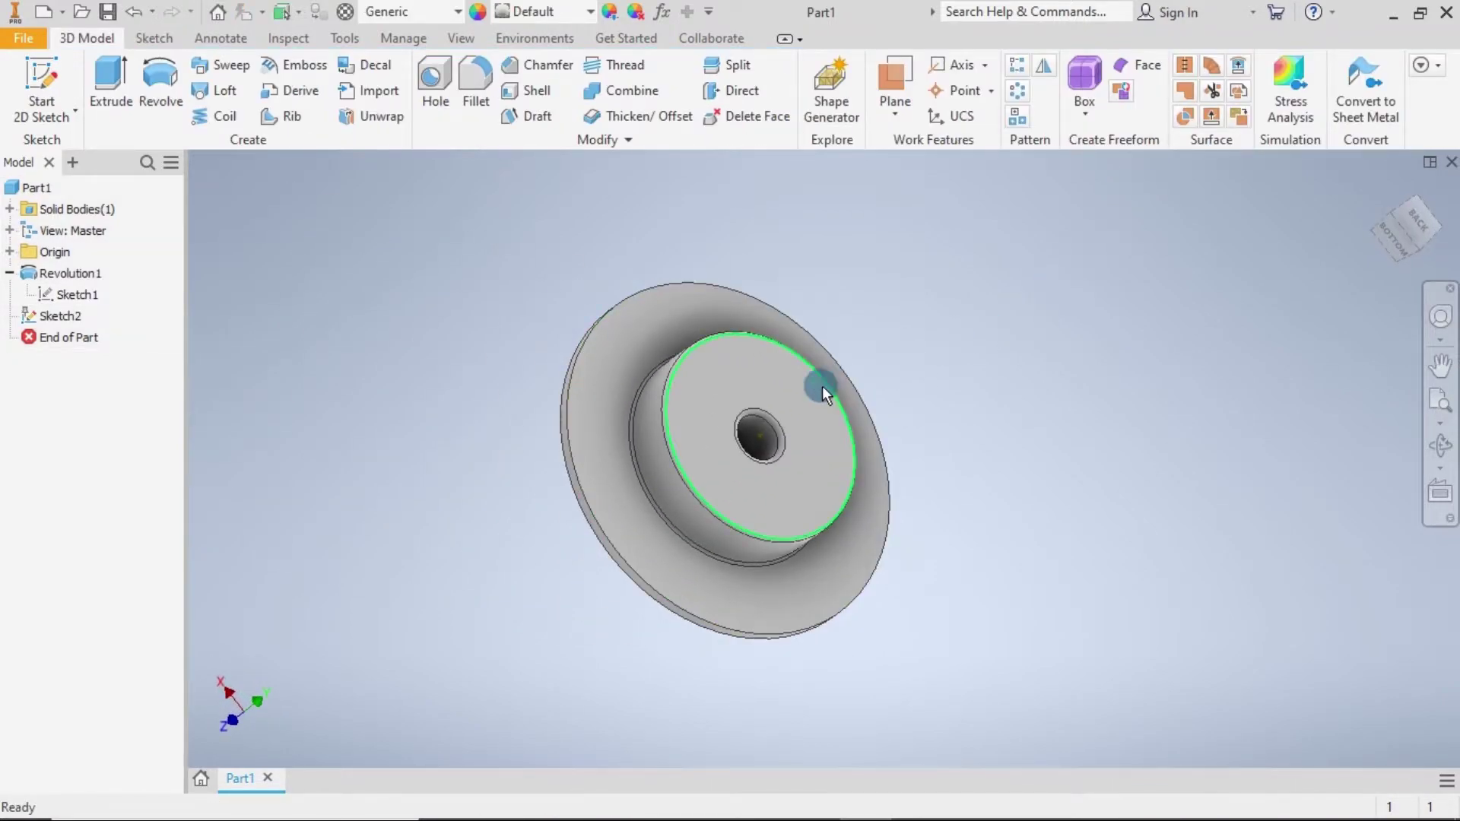
{"action": "left_click", "coordinate": [10, 274]}
Reopen Sketch2 and project the hub's circular edge into it.
{"action": "right_click", "coordinate": [50, 297]}
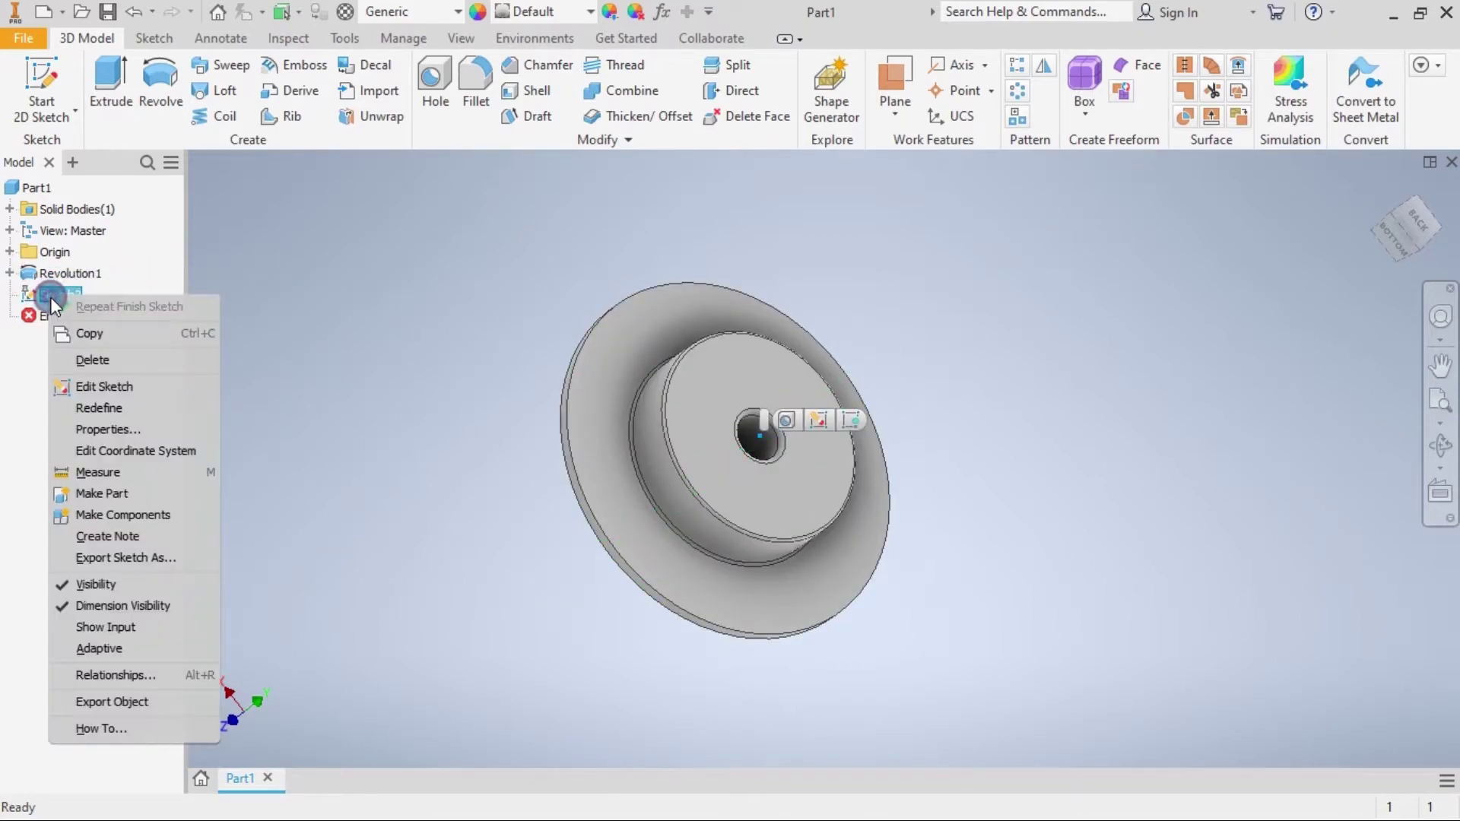
{"action": "left_click", "coordinate": [88, 380]}
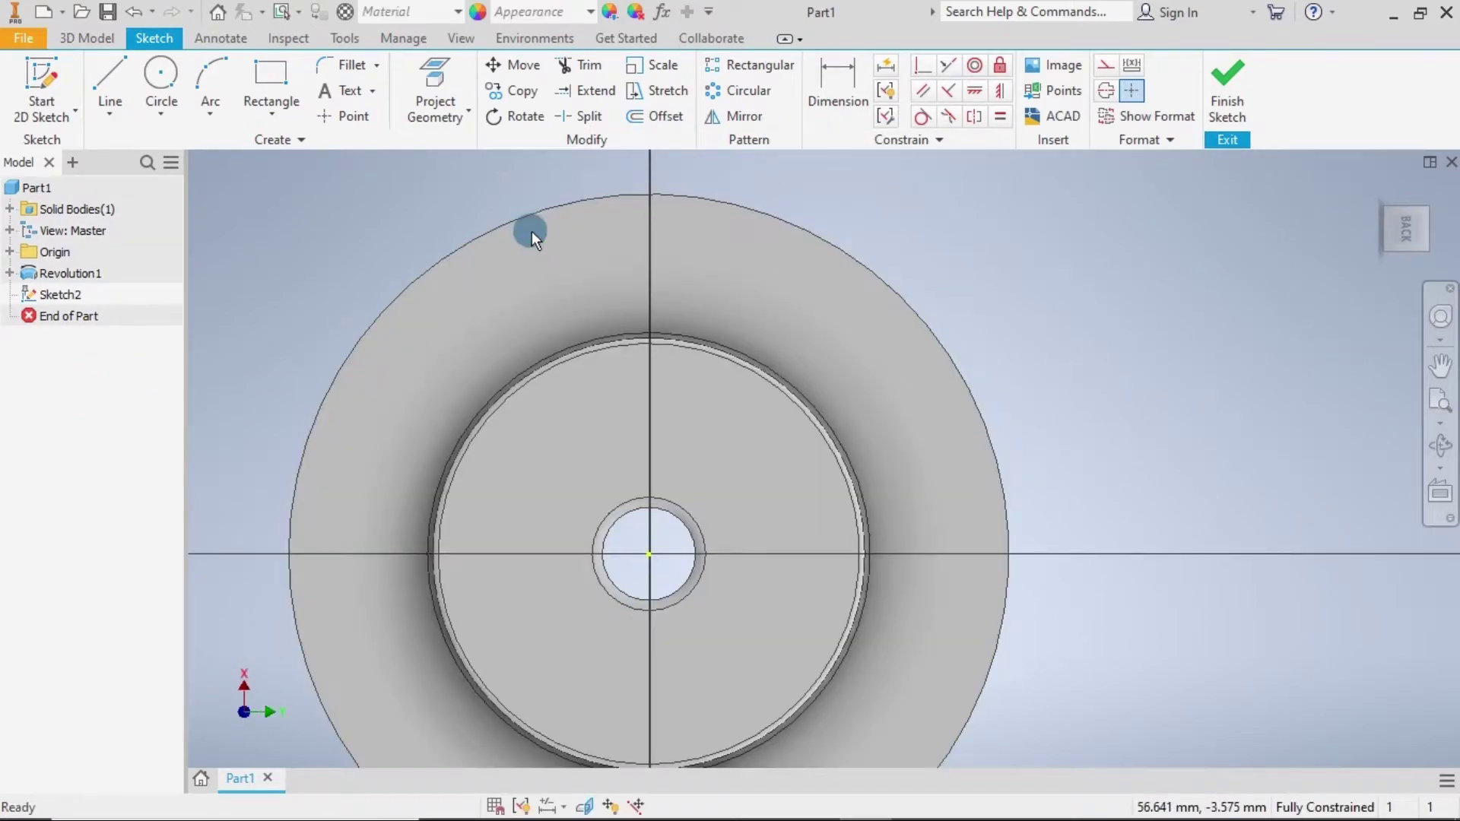
{"action": "left_click", "coordinate": [557, 89]}
{"action": "left_click", "coordinate": [426, 102]}
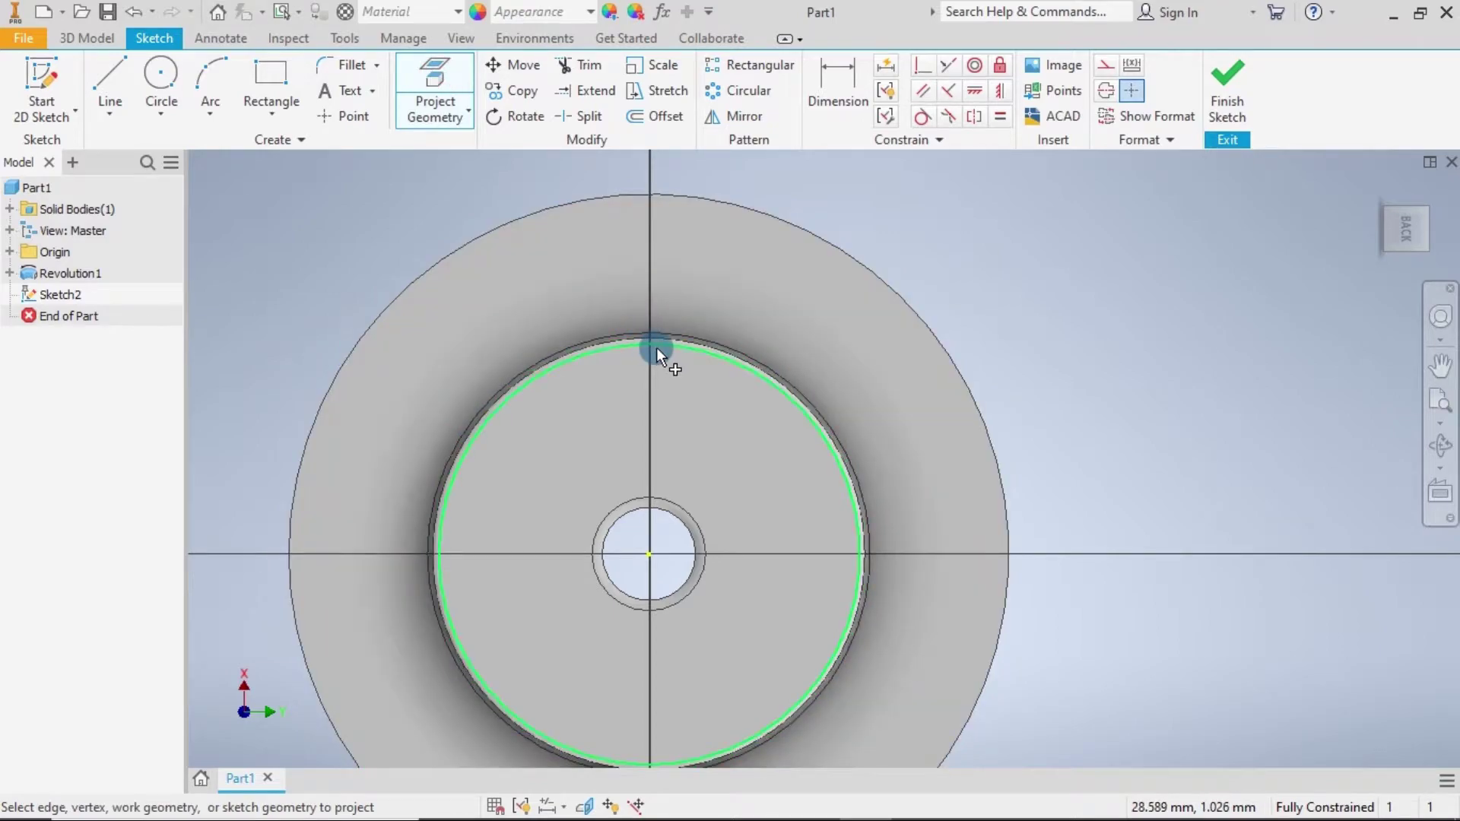
{"action": "scroll", "coordinate": [657, 349], "scroll_direction": "down", "scroll_amount": 5}
{"action": "left_click", "coordinate": [678, 312]}
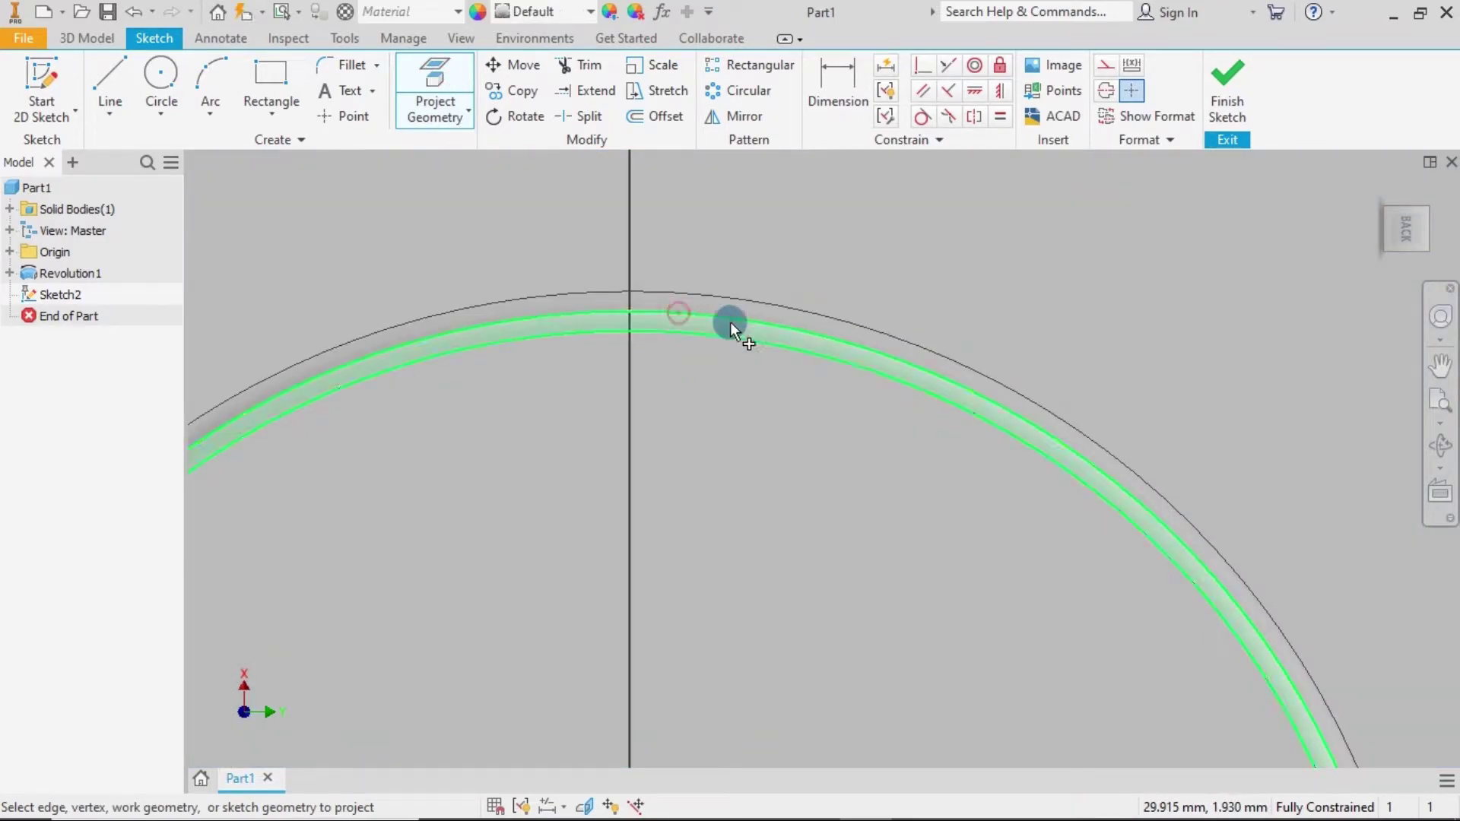
{"action": "scroll", "coordinate": [791, 346], "scroll_direction": "up", "scroll_amount": 3}
{"action": "scroll", "coordinate": [867, 392], "scroll_direction": "up", "scroll_amount": 3}
{"action": "scroll", "coordinate": [989, 456], "scroll_direction": "down", "scroll_amount": 2}
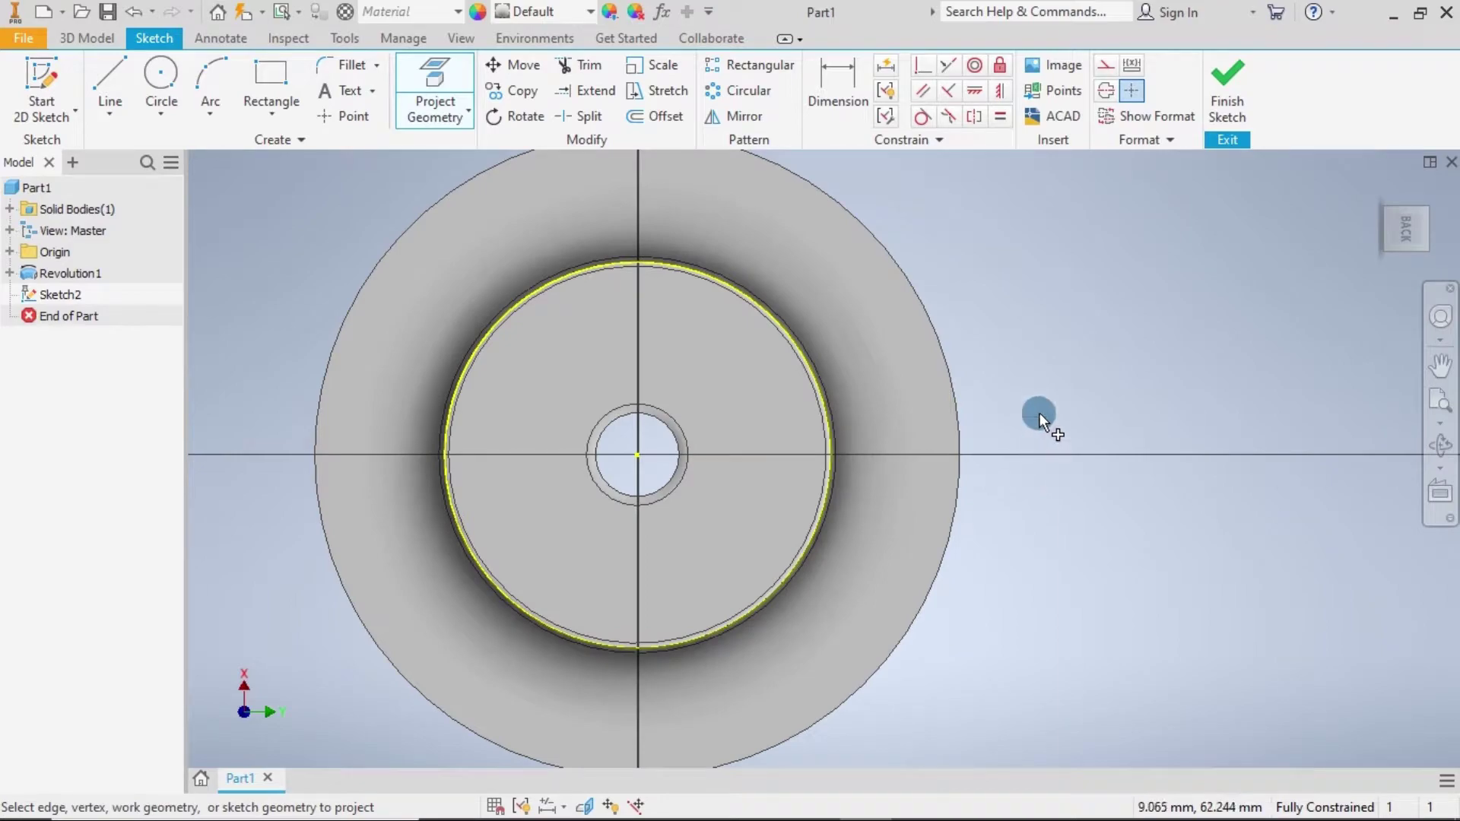
Dismiss the redundant diameter dimension on the projected circle and turn Construction off.
{"action": "left_click", "coordinate": [842, 69]}
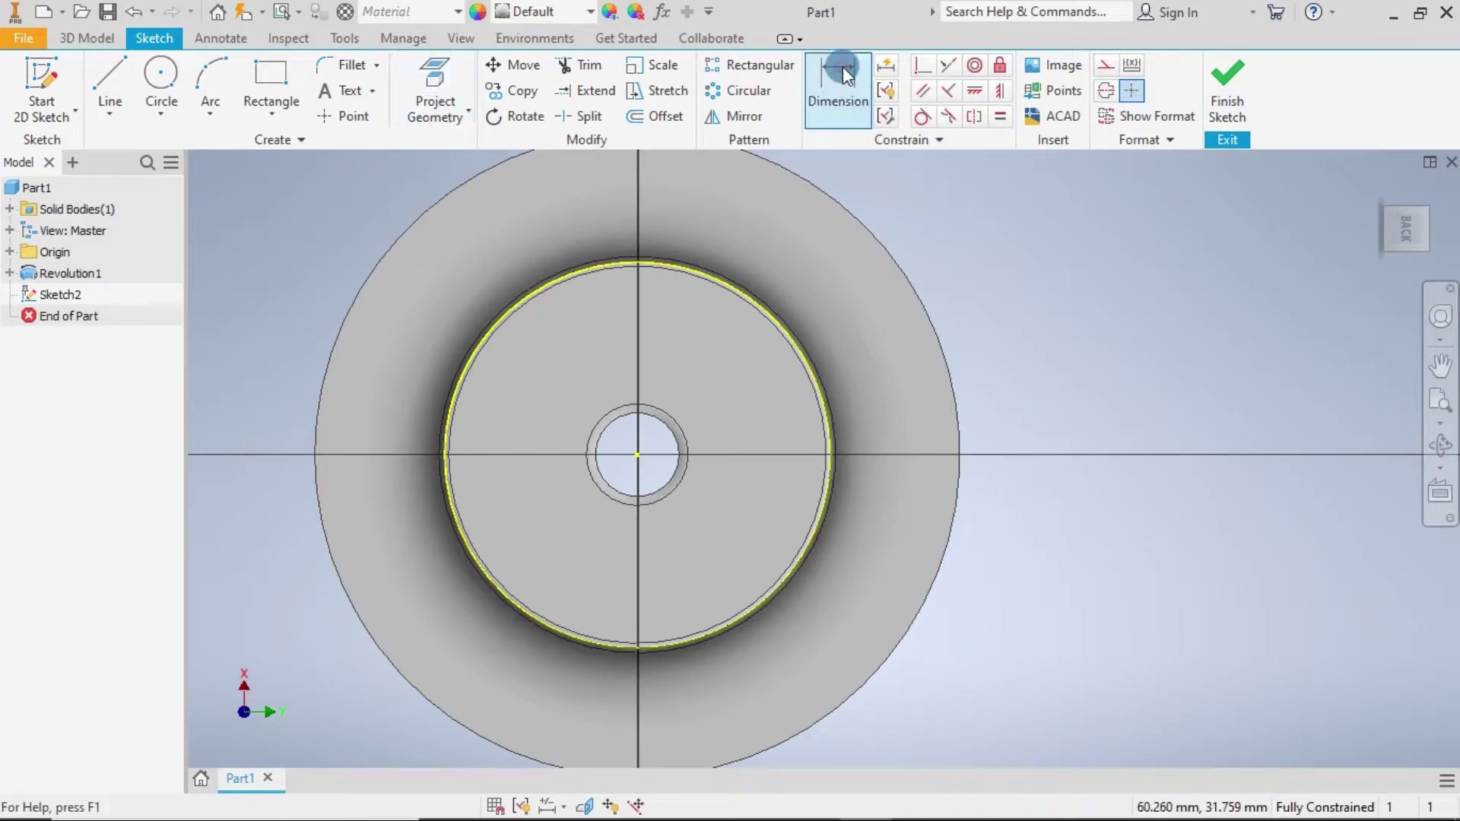
{"action": "left_click", "coordinate": [785, 320]}
{"action": "left_click", "coordinate": [915, 244]}
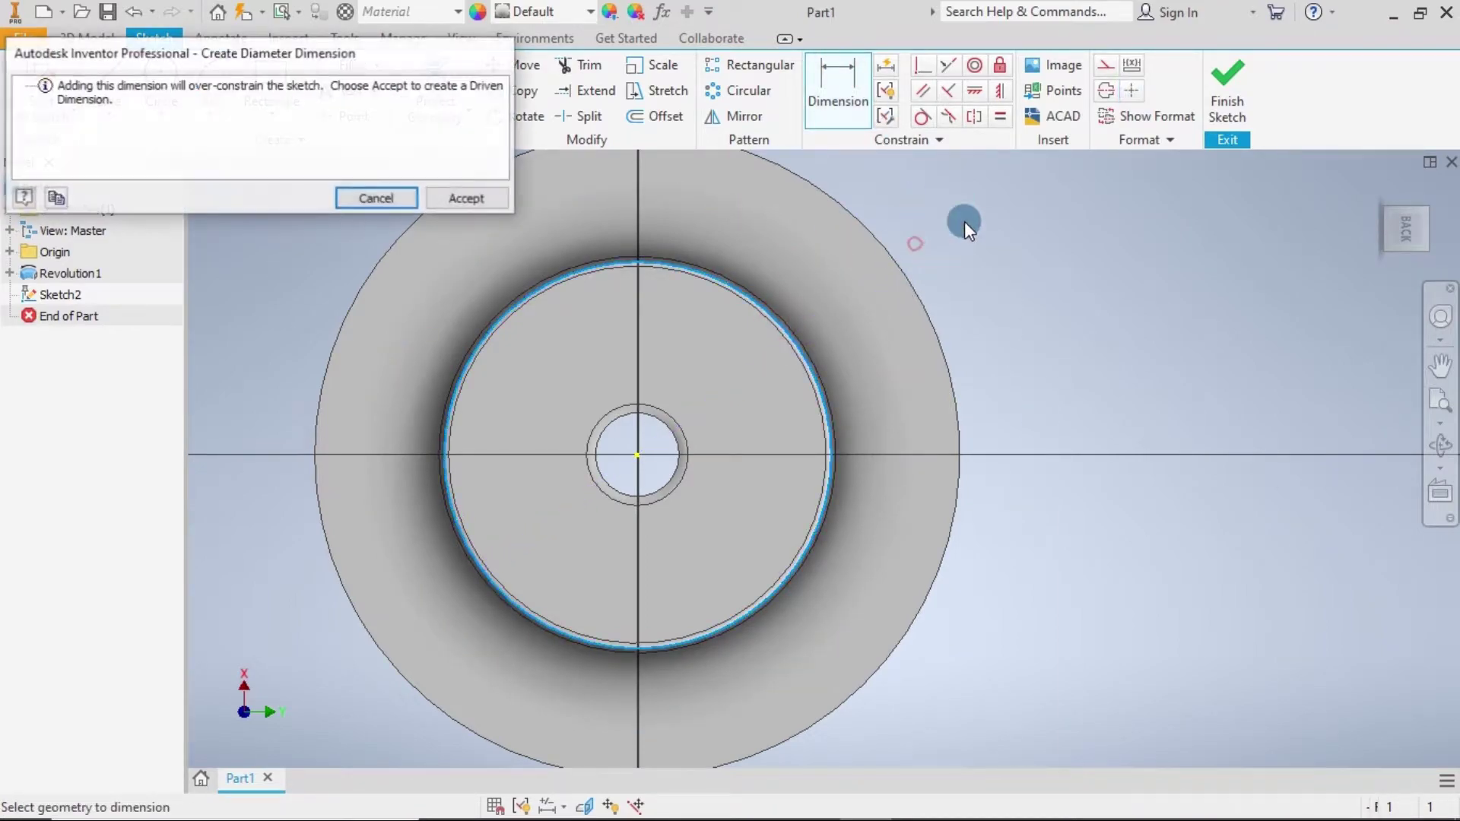
{"action": "left_click", "coordinate": [394, 197]}
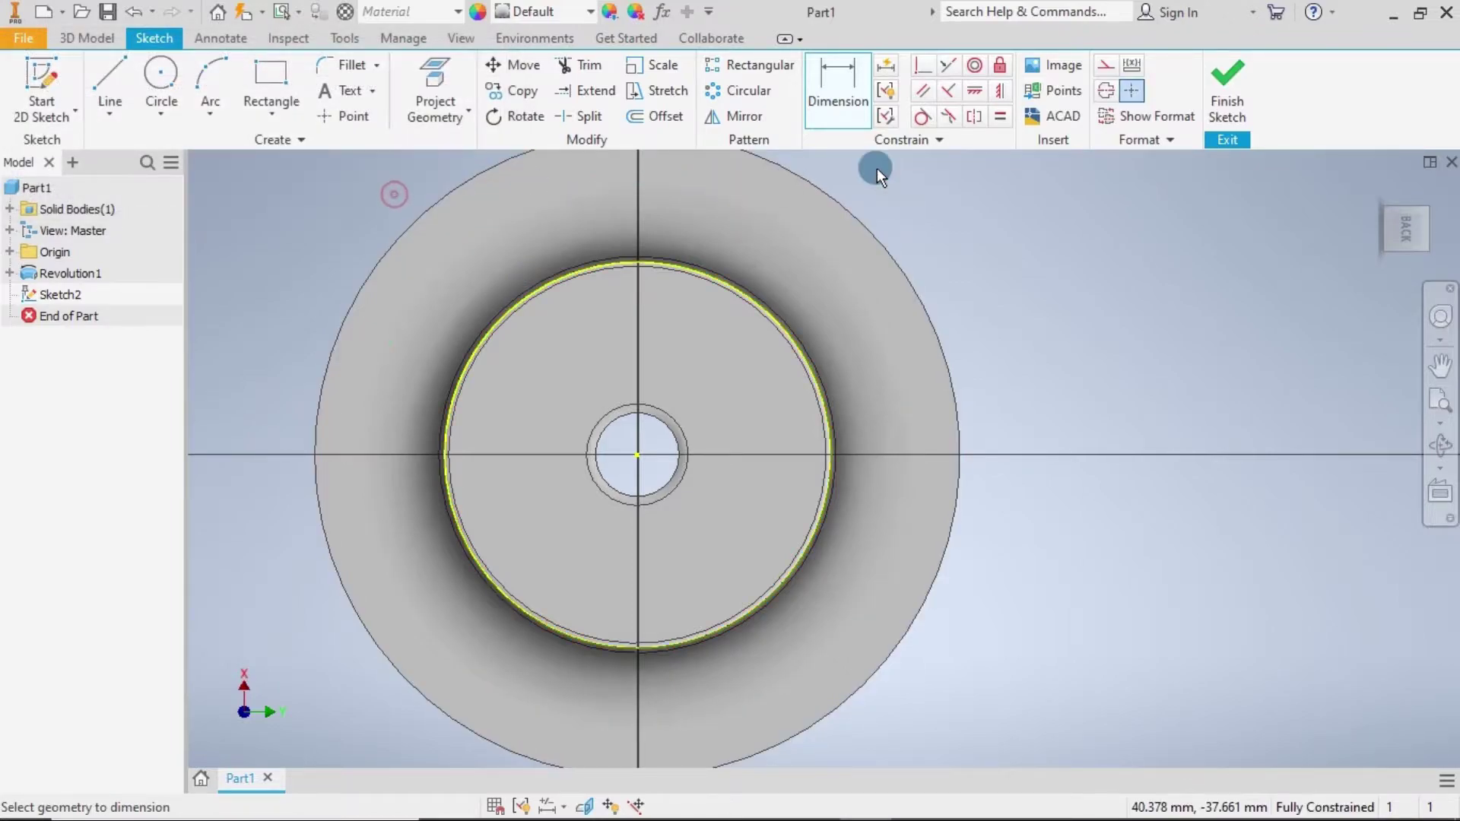
{"action": "left_click", "coordinate": [1129, 313]}
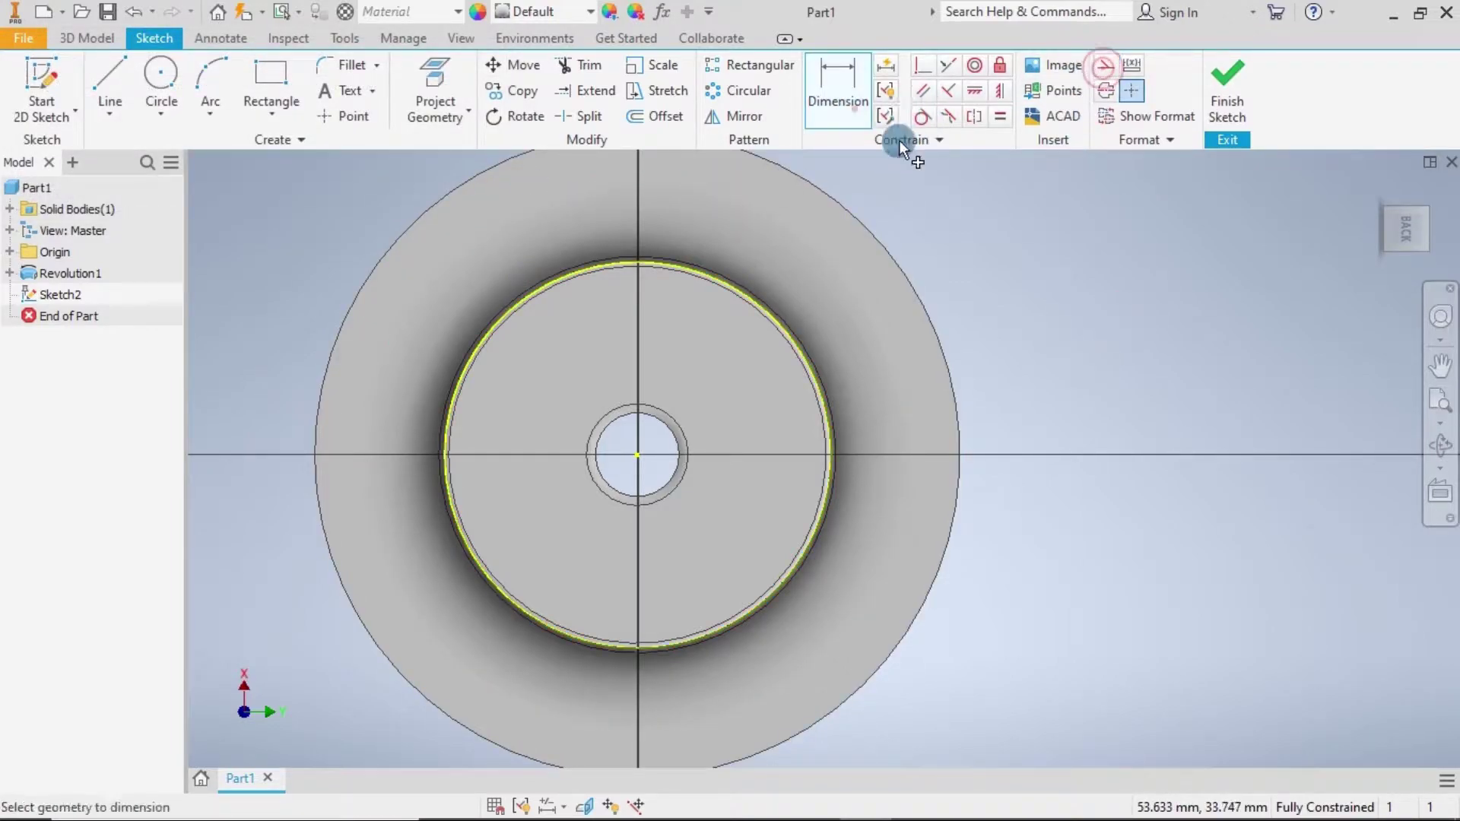
{"action": "key", "text": "Escape"}
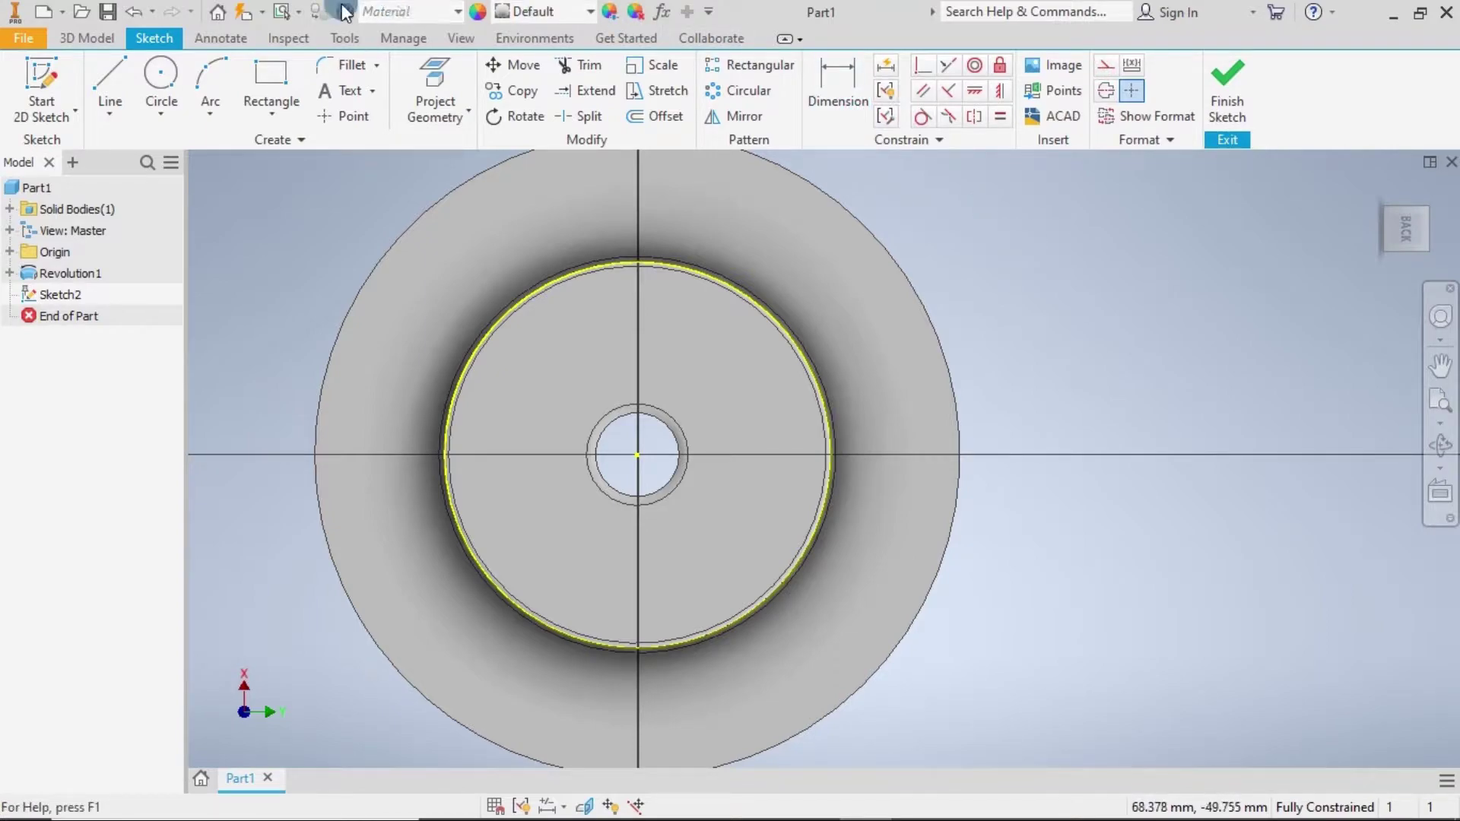
Draw a vertical construction line straight up from the disc centre.
{"action": "left_click", "coordinate": [111, 82]}
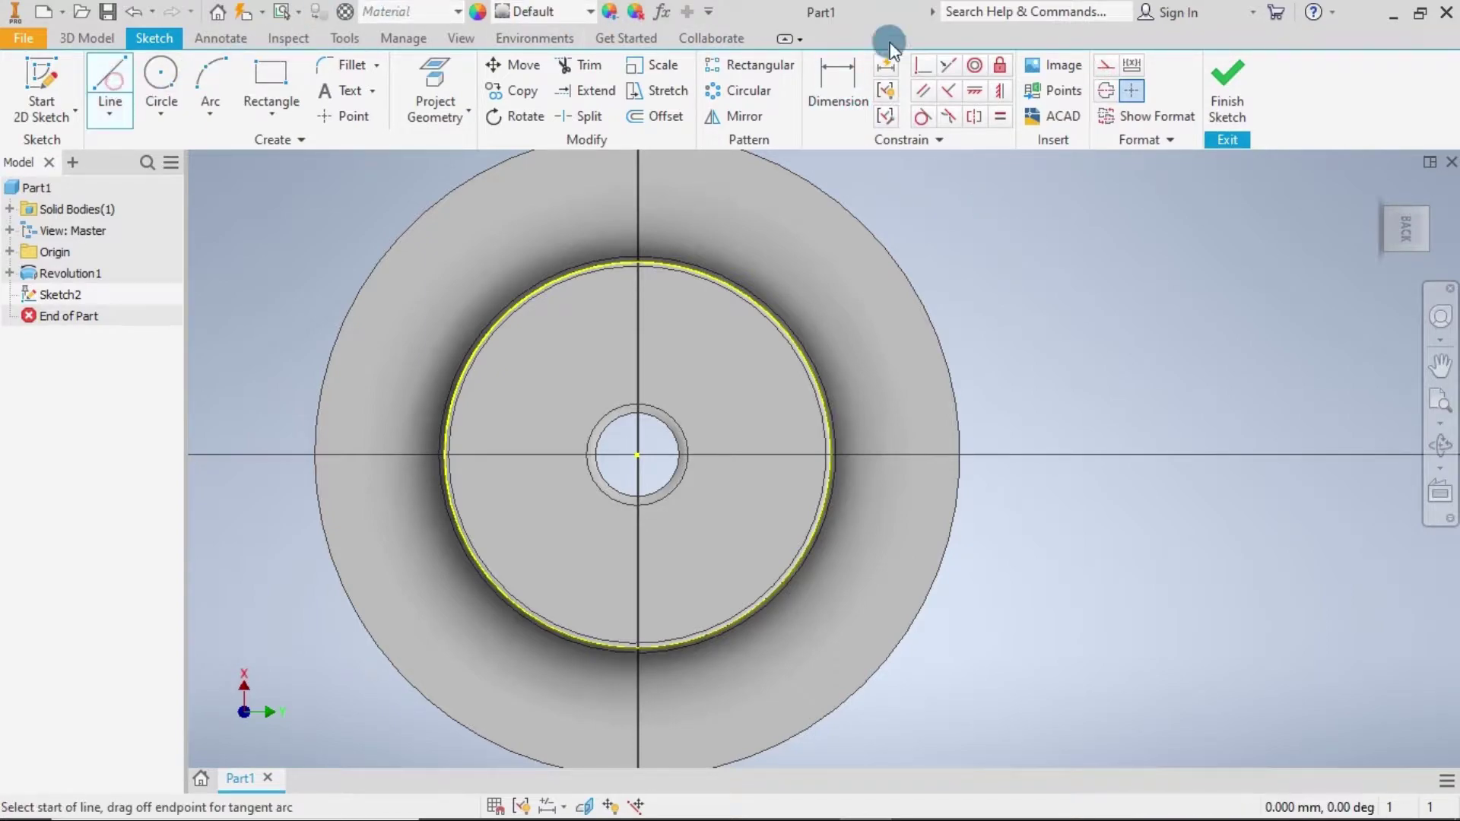
{"action": "left_click", "coordinate": [1108, 66]}
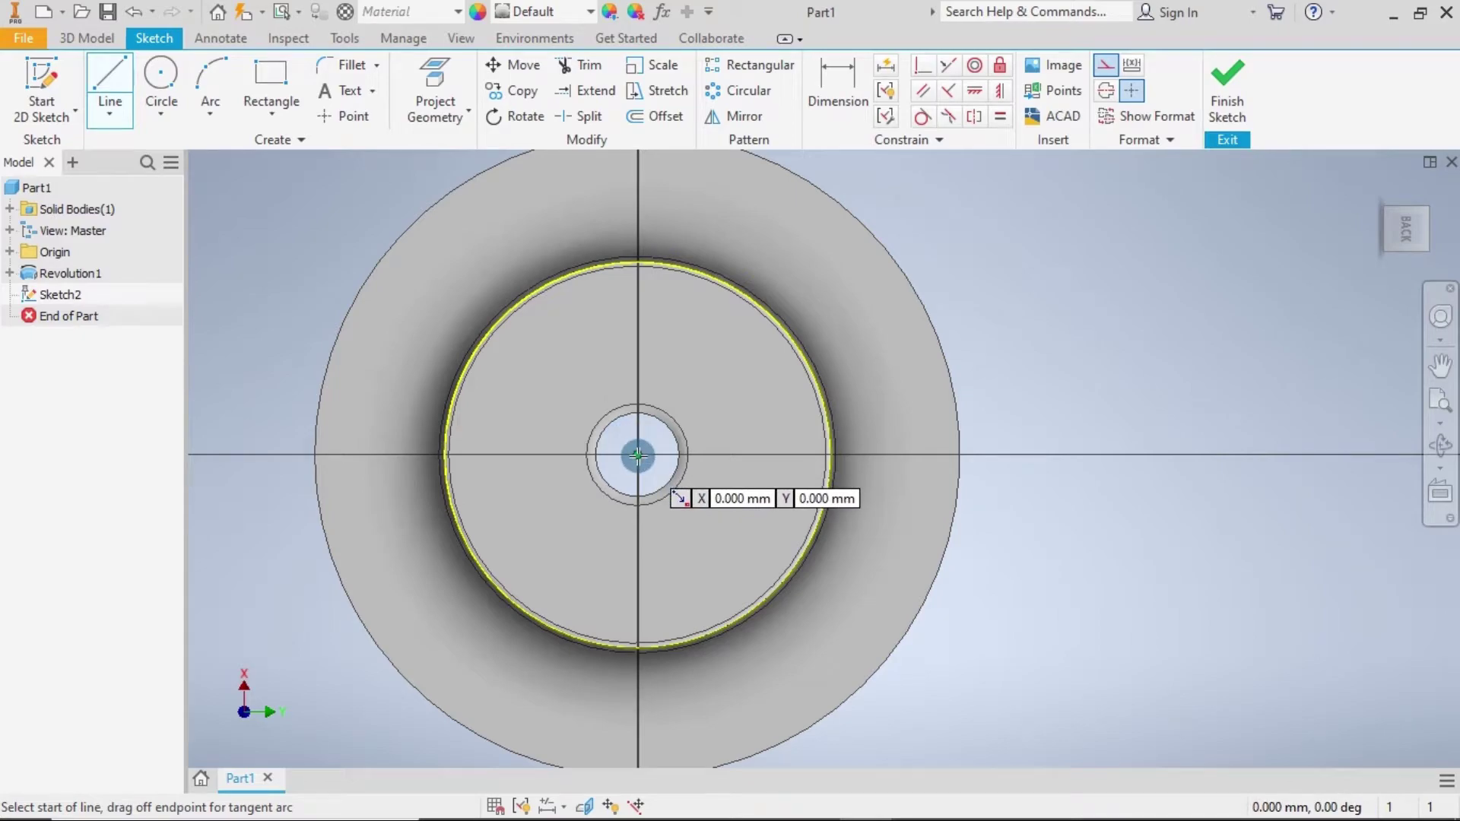
{"action": "mouse_move", "coordinate": [1405, 228]}
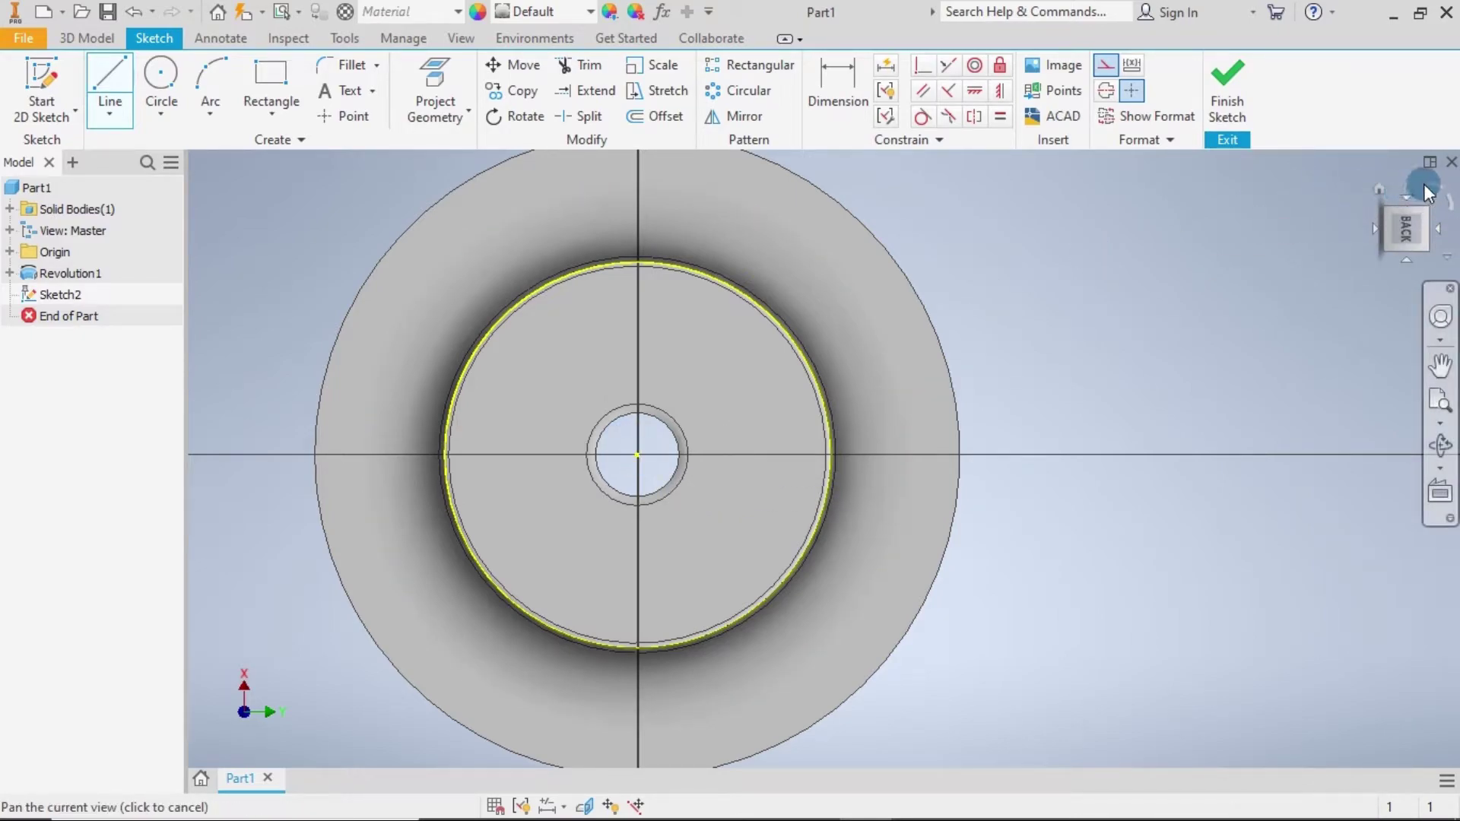
{"action": "left_click", "coordinate": [1429, 190]}
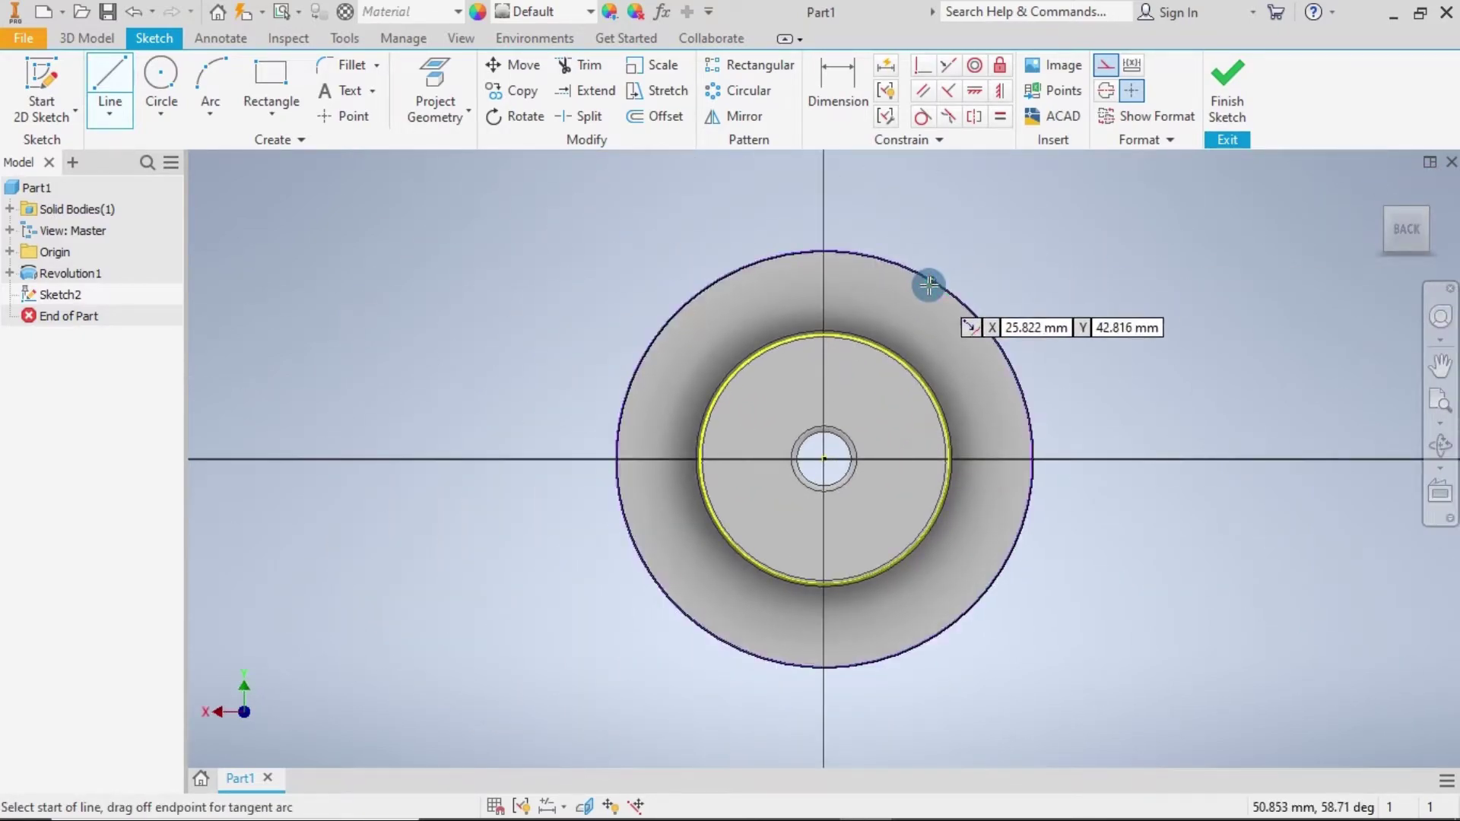
{"action": "scroll", "coordinate": [930, 286], "scroll_direction": "up", "scroll_amount": 3}
{"action": "left_click", "coordinate": [731, 615]}
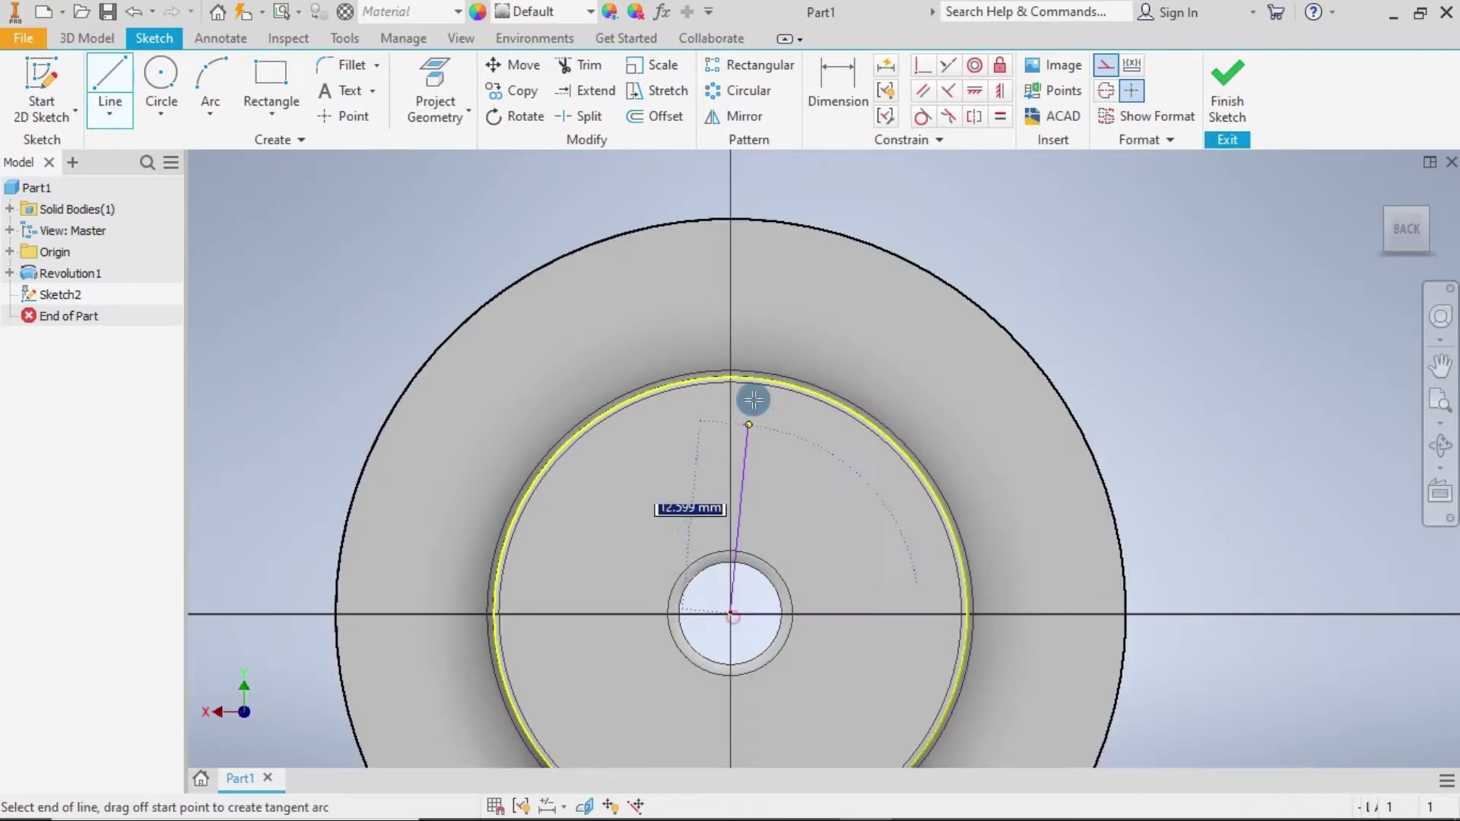
{"action": "left_click", "coordinate": [733, 168]}
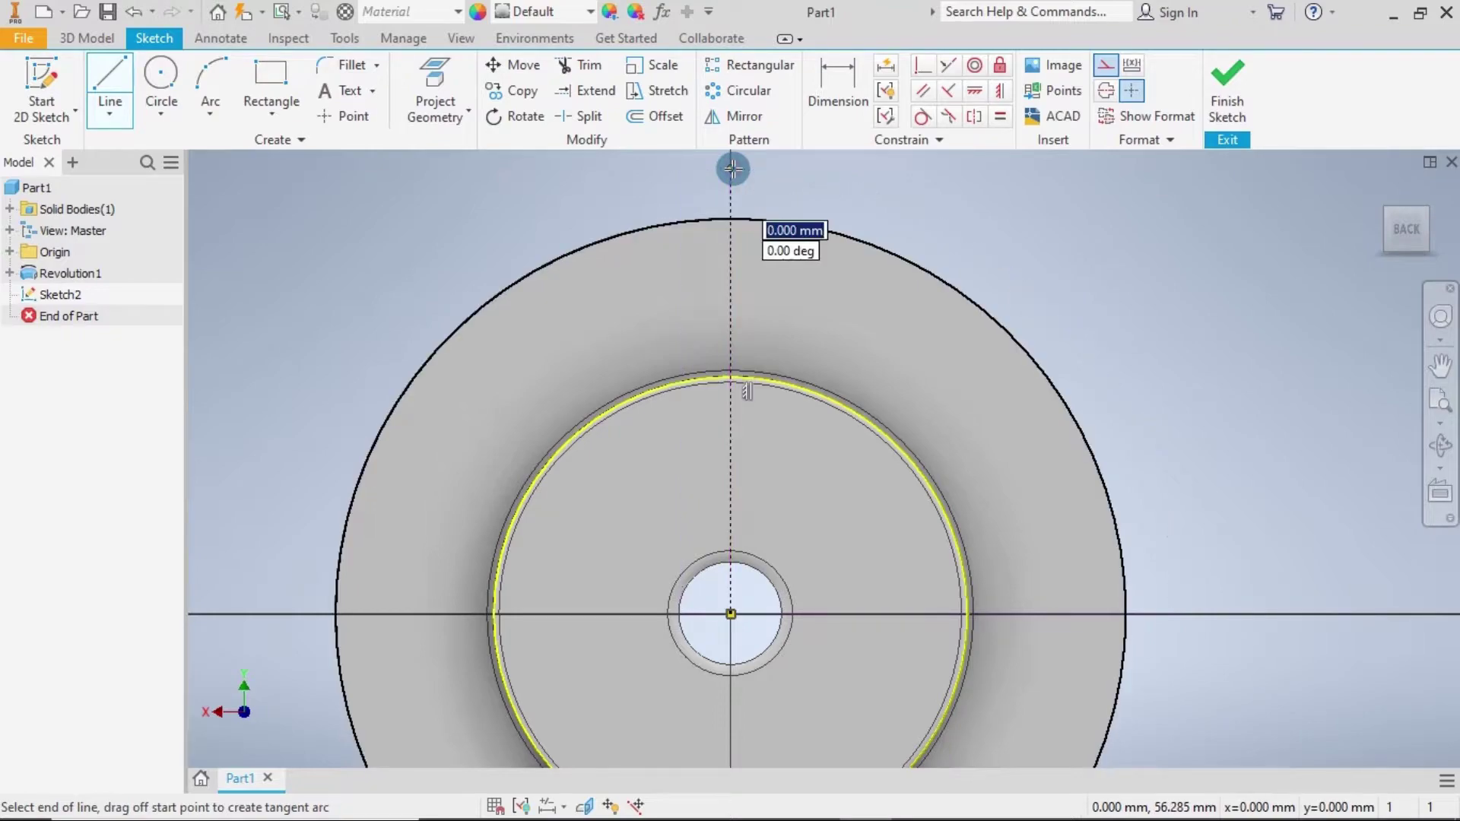
{"action": "key", "text": "Escape"}
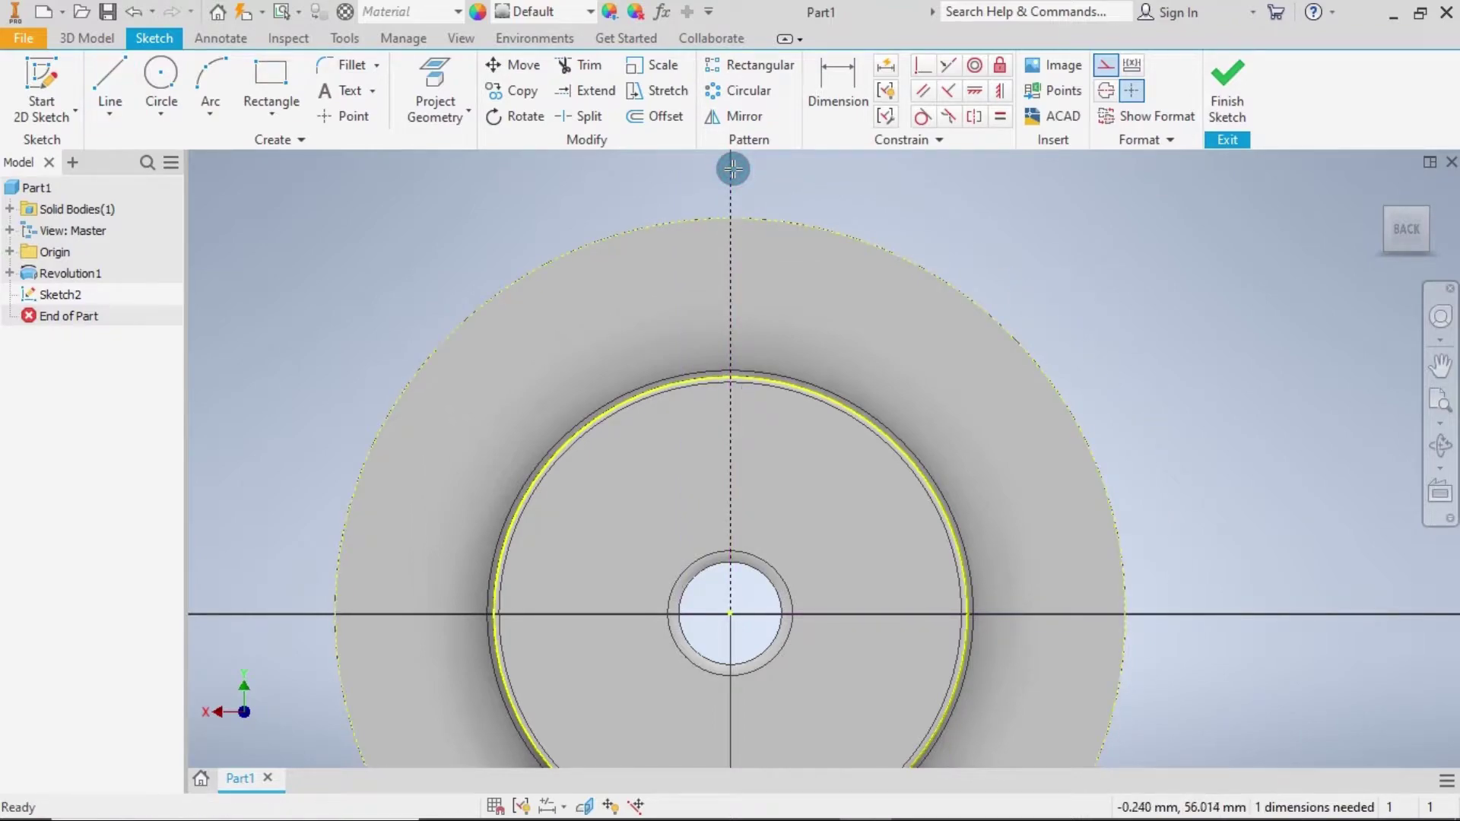
Draw a 10 mm circle centred where the line meets the inner ring.
{"action": "left_click", "coordinate": [155, 74]}
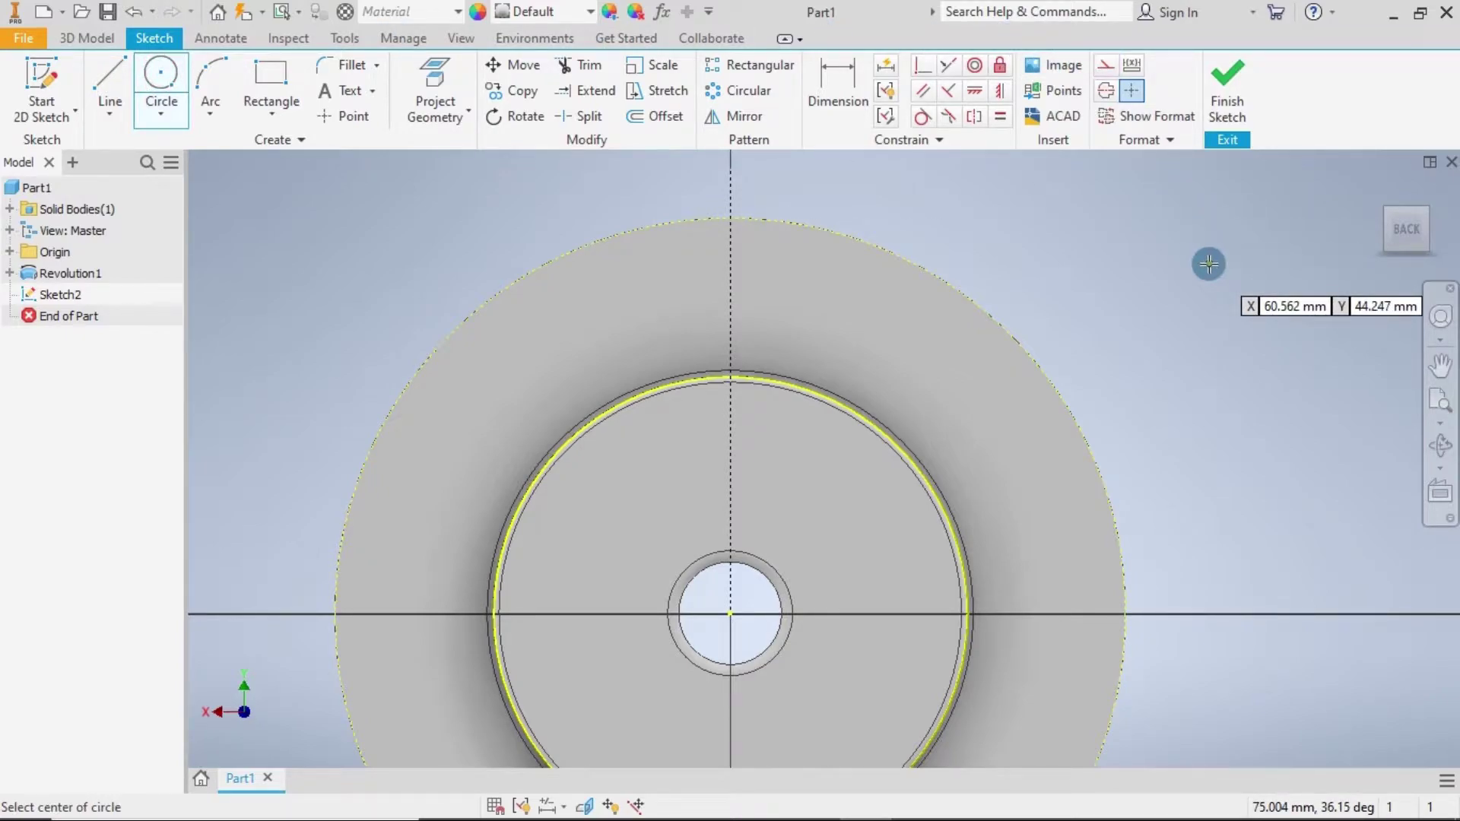
{"action": "scroll", "coordinate": [730, 370], "scroll_direction": "up", "scroll_amount": 3}
{"action": "scroll", "coordinate": [723, 396], "scroll_direction": "up", "scroll_amount": 2}
{"action": "scroll", "coordinate": [714, 441], "scroll_direction": "up", "scroll_amount": 1}
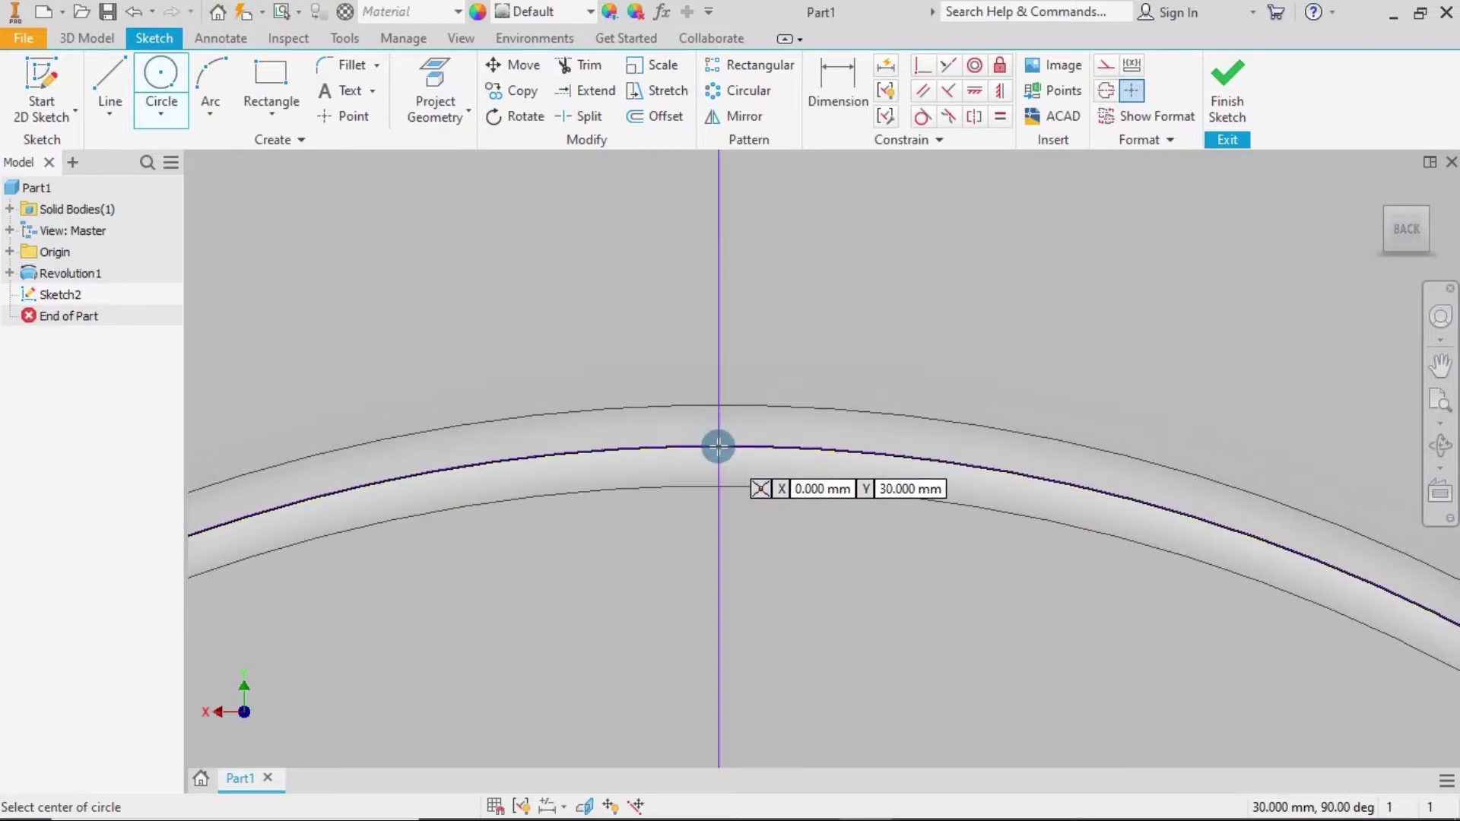
{"action": "left_click", "coordinate": [718, 437]}
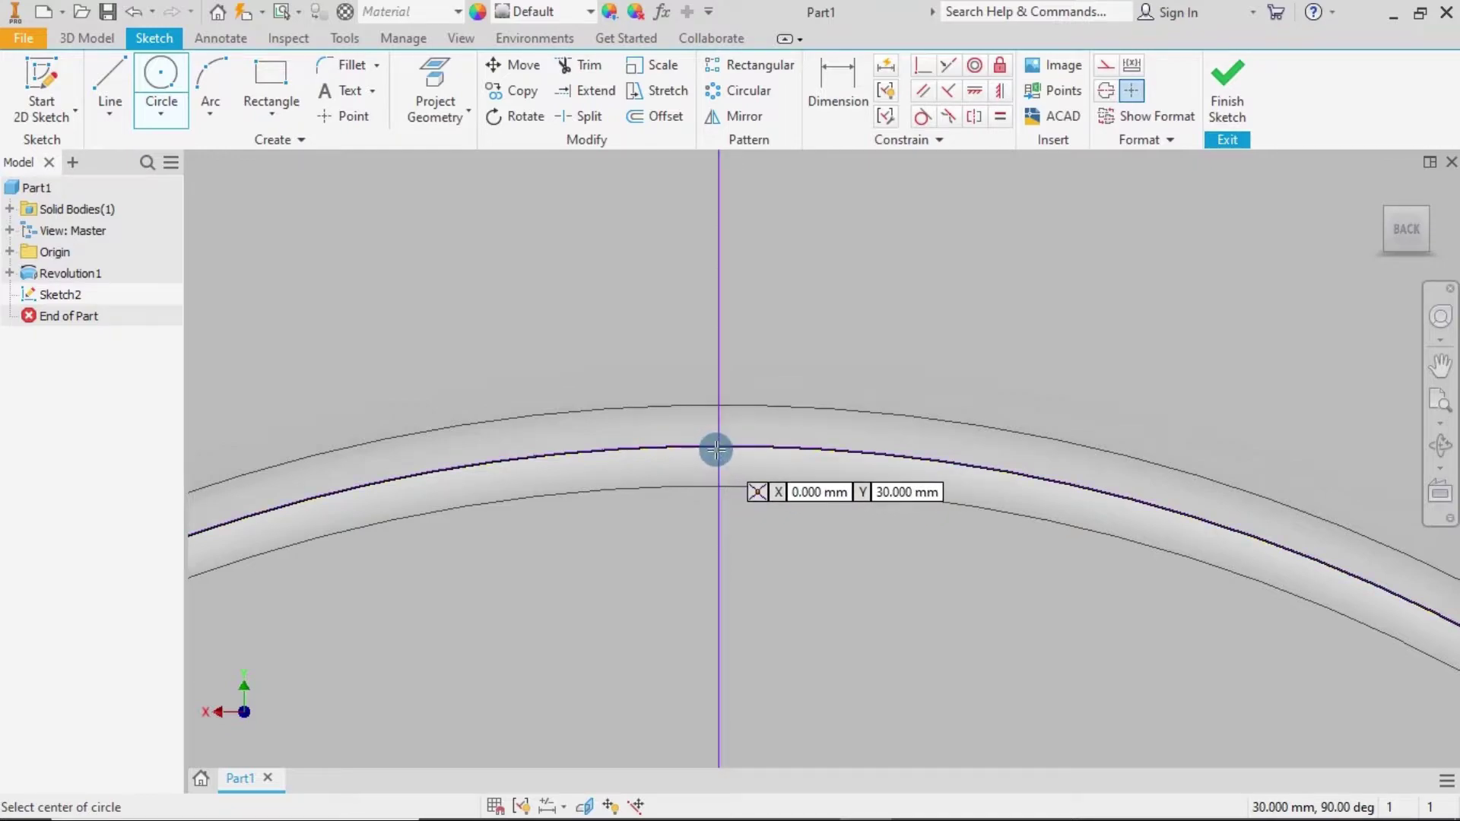
{"action": "left_click", "coordinate": [709, 445]}
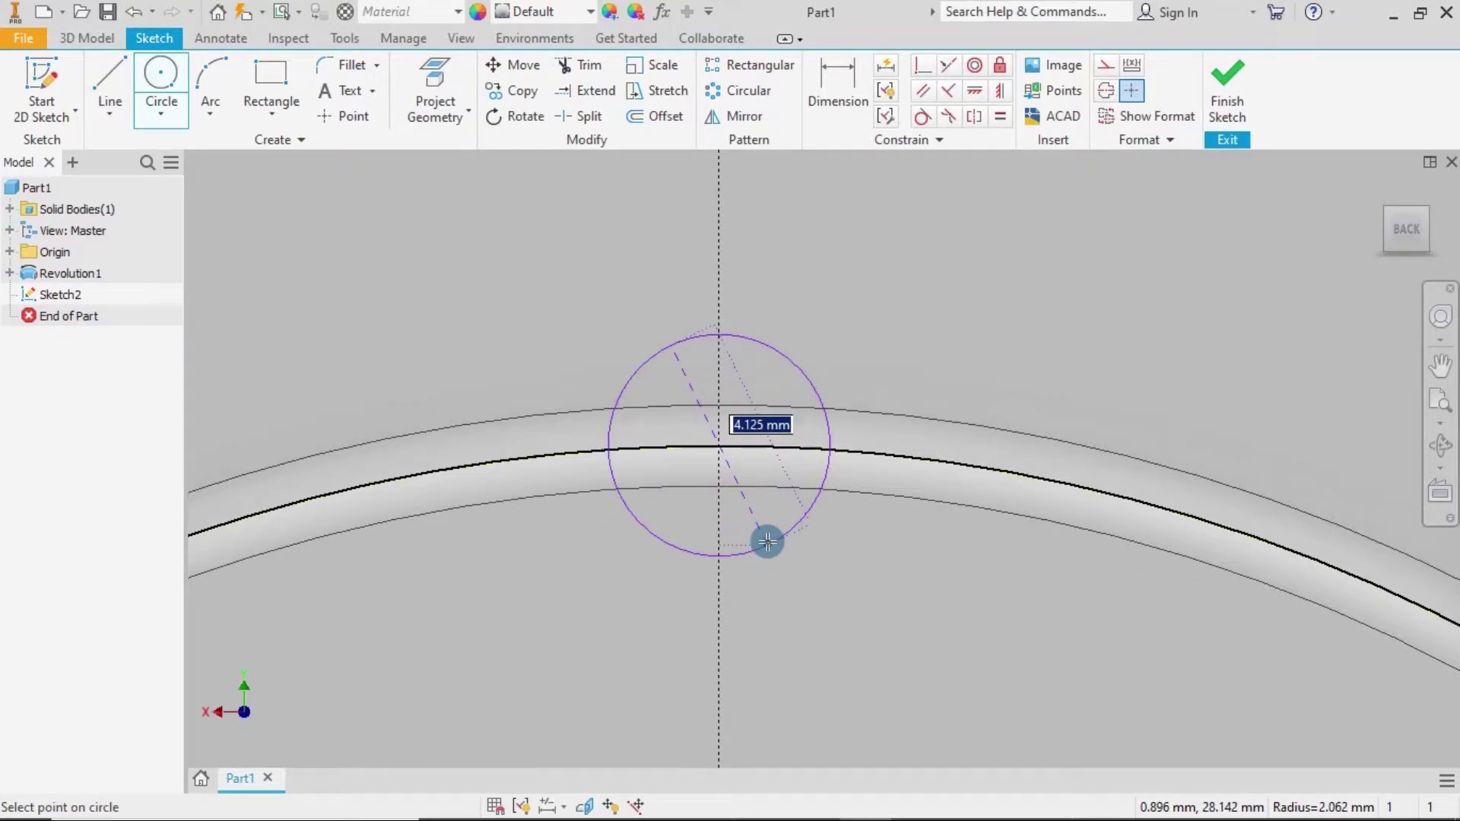
{"action": "type", "text": "10"}
{"action": "key", "text": "Tab"}
{"action": "key", "text": "Return"}
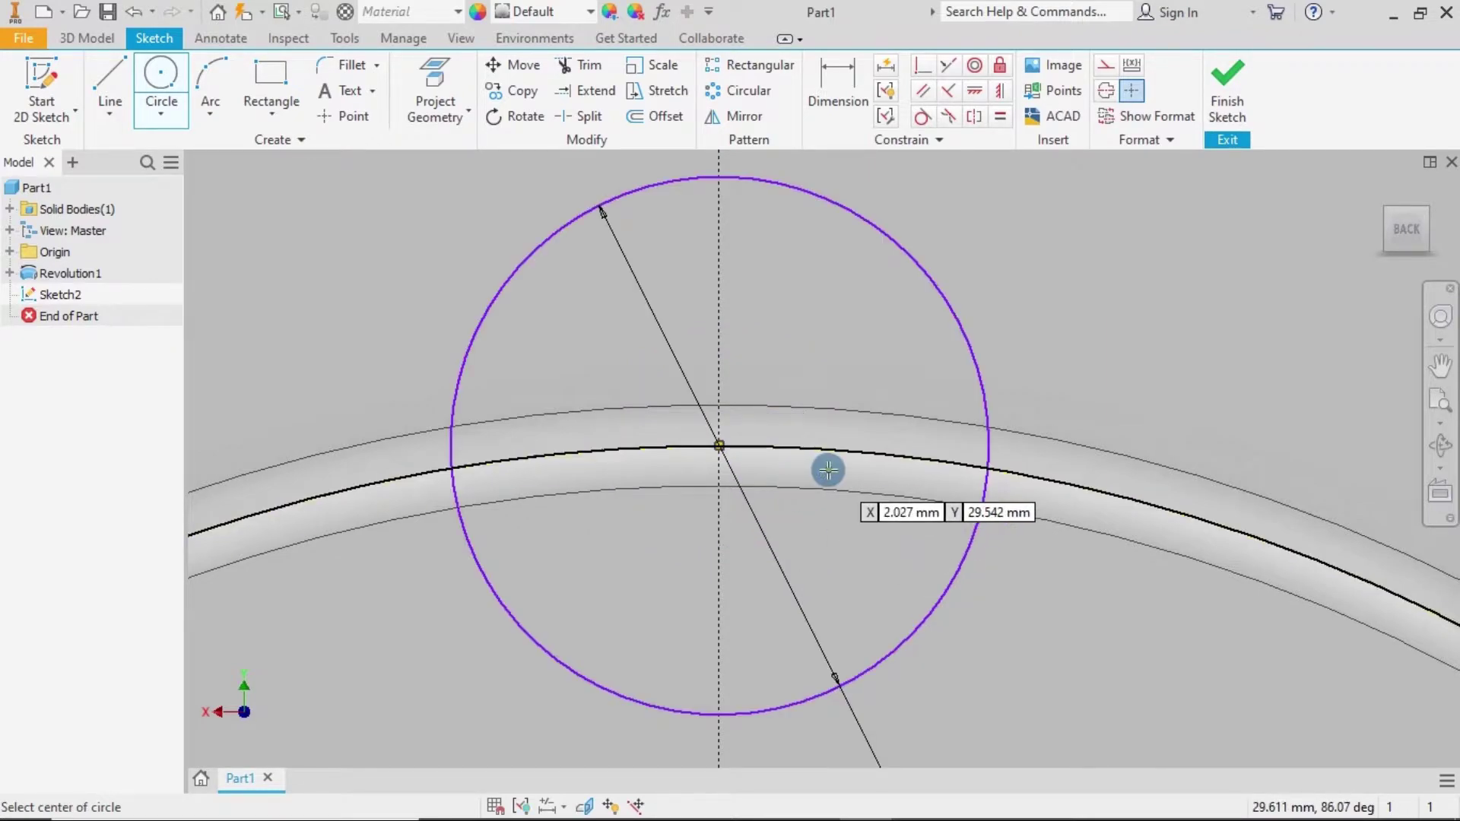
{"action": "scroll", "coordinate": [825, 468], "scroll_direction": "down", "scroll_amount": 4}
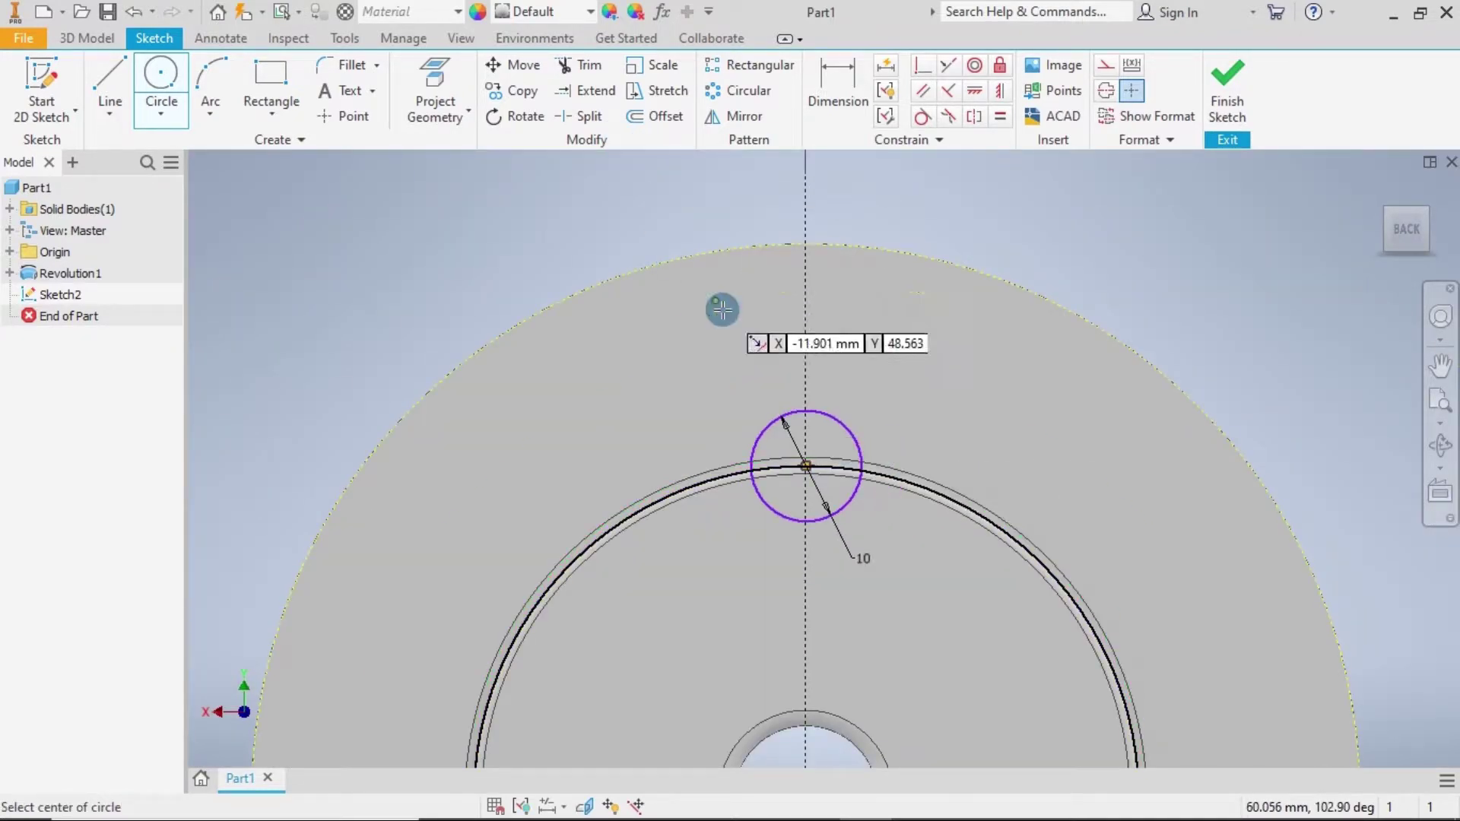
{"action": "scroll", "coordinate": [805, 479], "scroll_direction": "up", "scroll_amount": 3}
{"action": "mouse_move", "coordinate": [873, 642]}
{"action": "middle_mouse_down"}
{"action": "mouse_move", "coordinate": [850, 434]}
{"action": "mouse_move", "coordinate": [792, 411]}
{"action": "middle_mouse_up"}
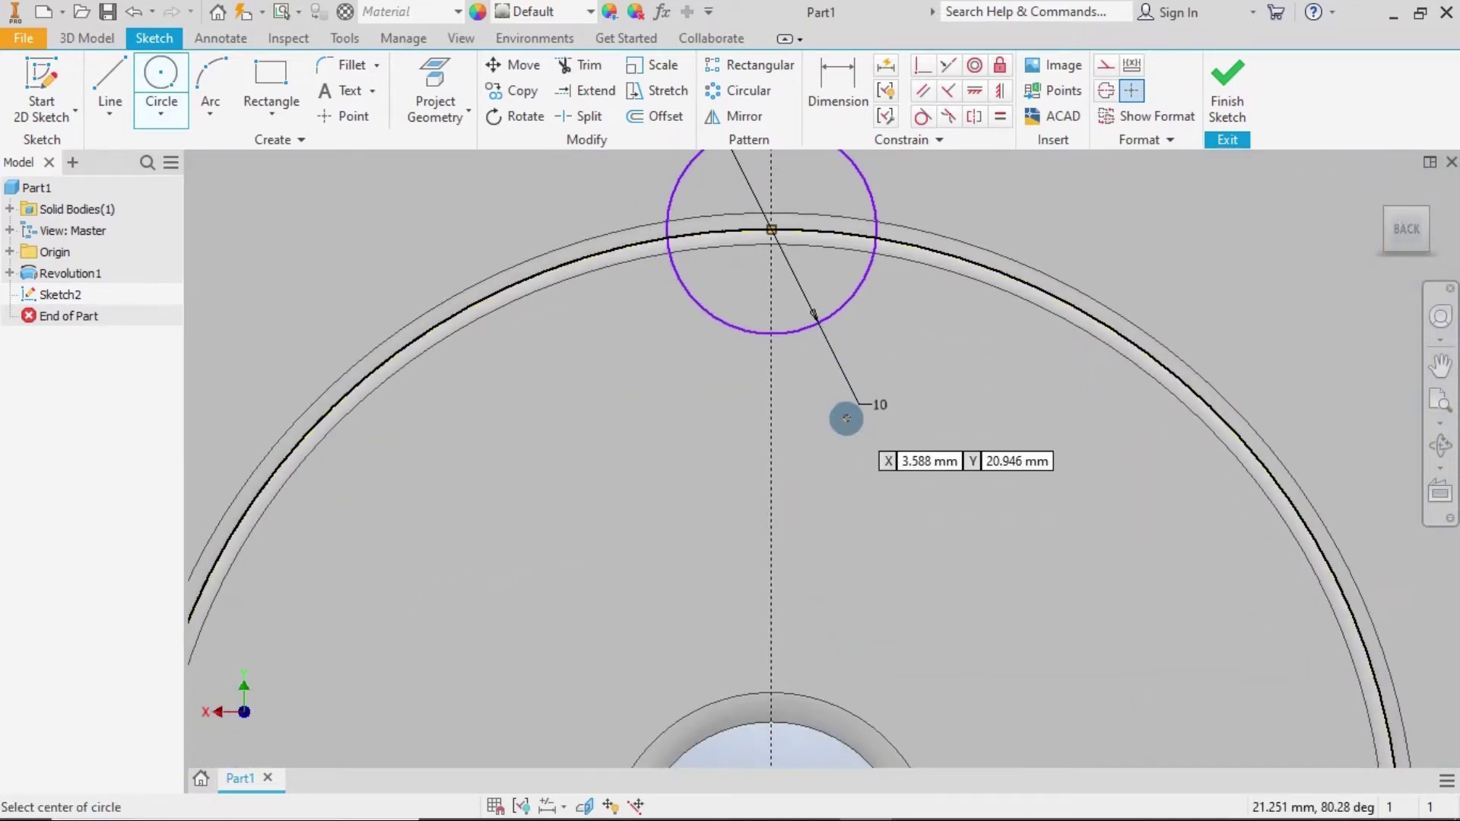
{"action": "scroll", "coordinate": [860, 338], "scroll_direction": "down", "scroll_amount": 2}
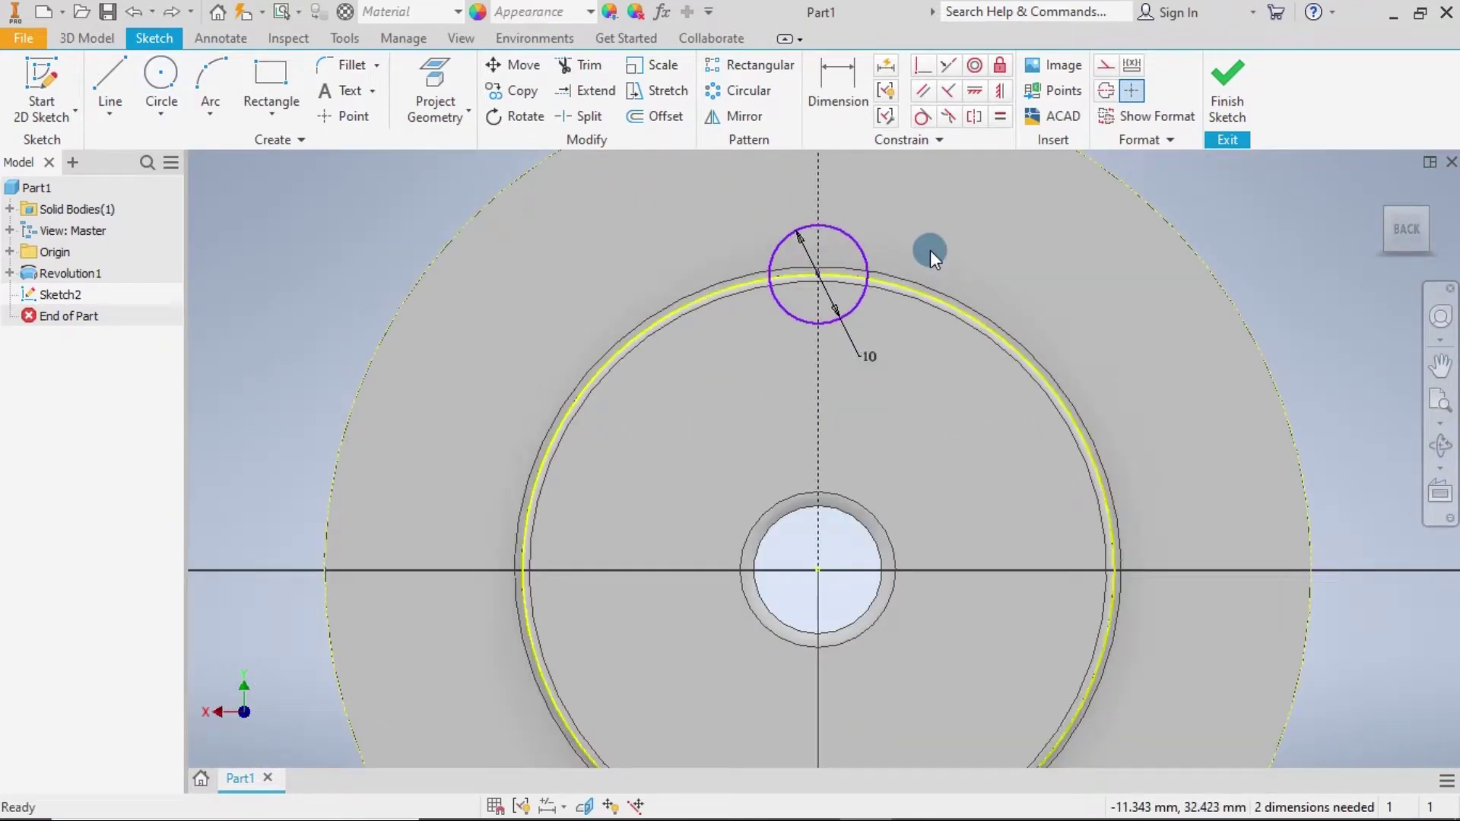
Circular-pattern the 10 mm circle 6 times over 360° about the disc centre.
{"action": "left_click", "coordinate": [733, 90]}
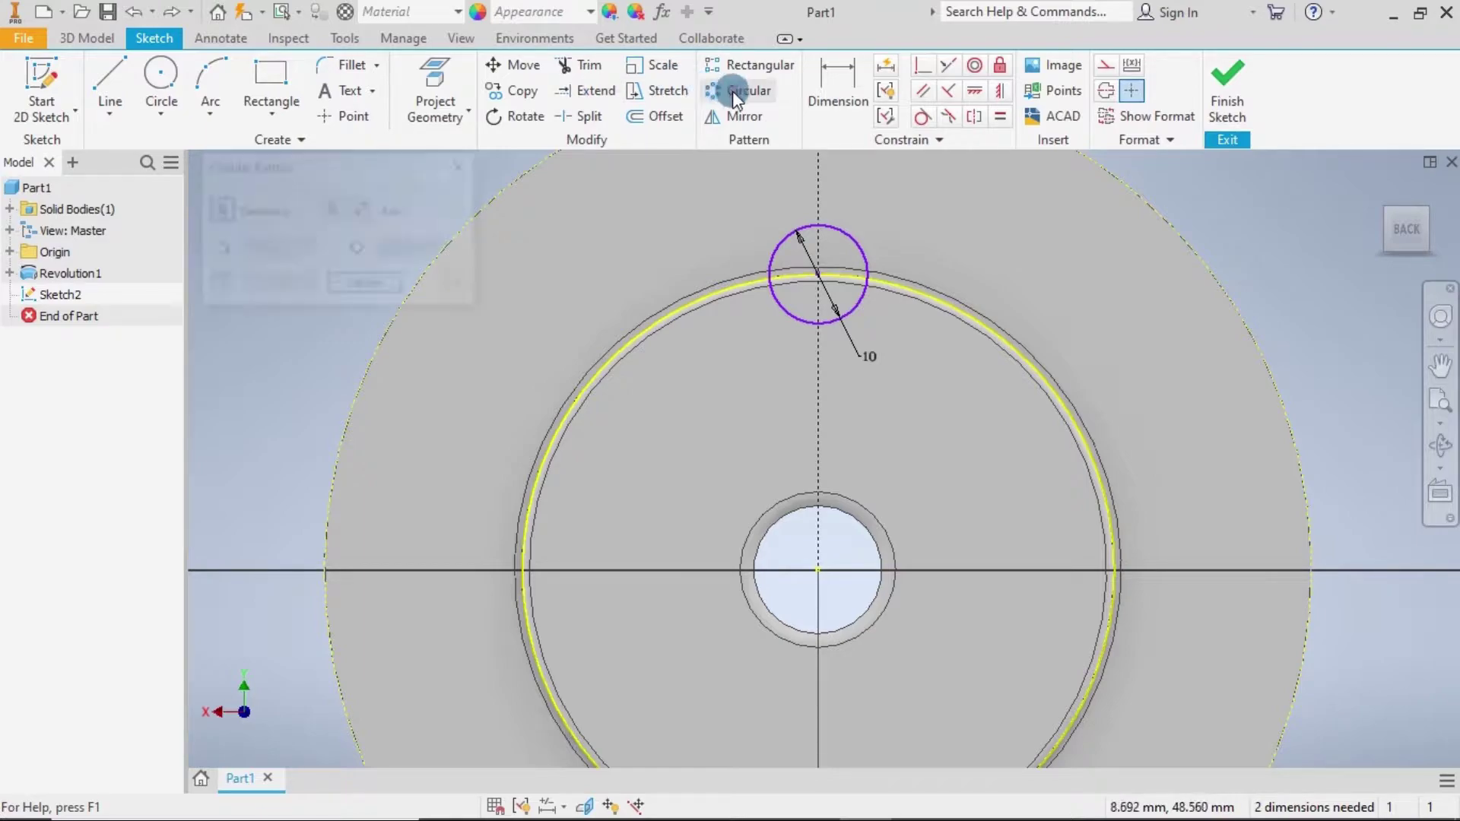
{"action": "left_click", "coordinate": [786, 211]}
{"action": "left_click", "coordinate": [335, 209]}
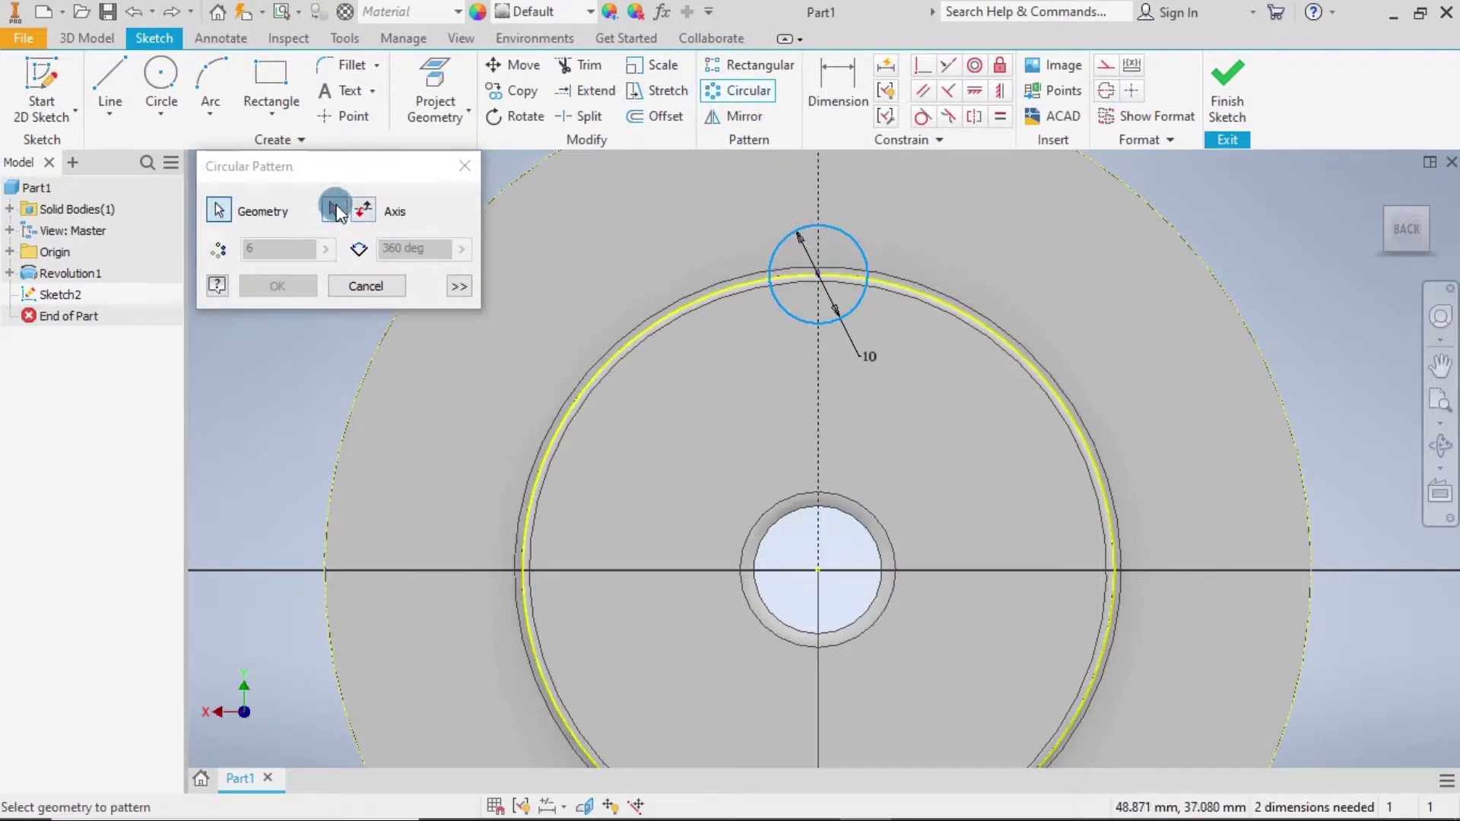
{"action": "left_click", "coordinate": [822, 572]}
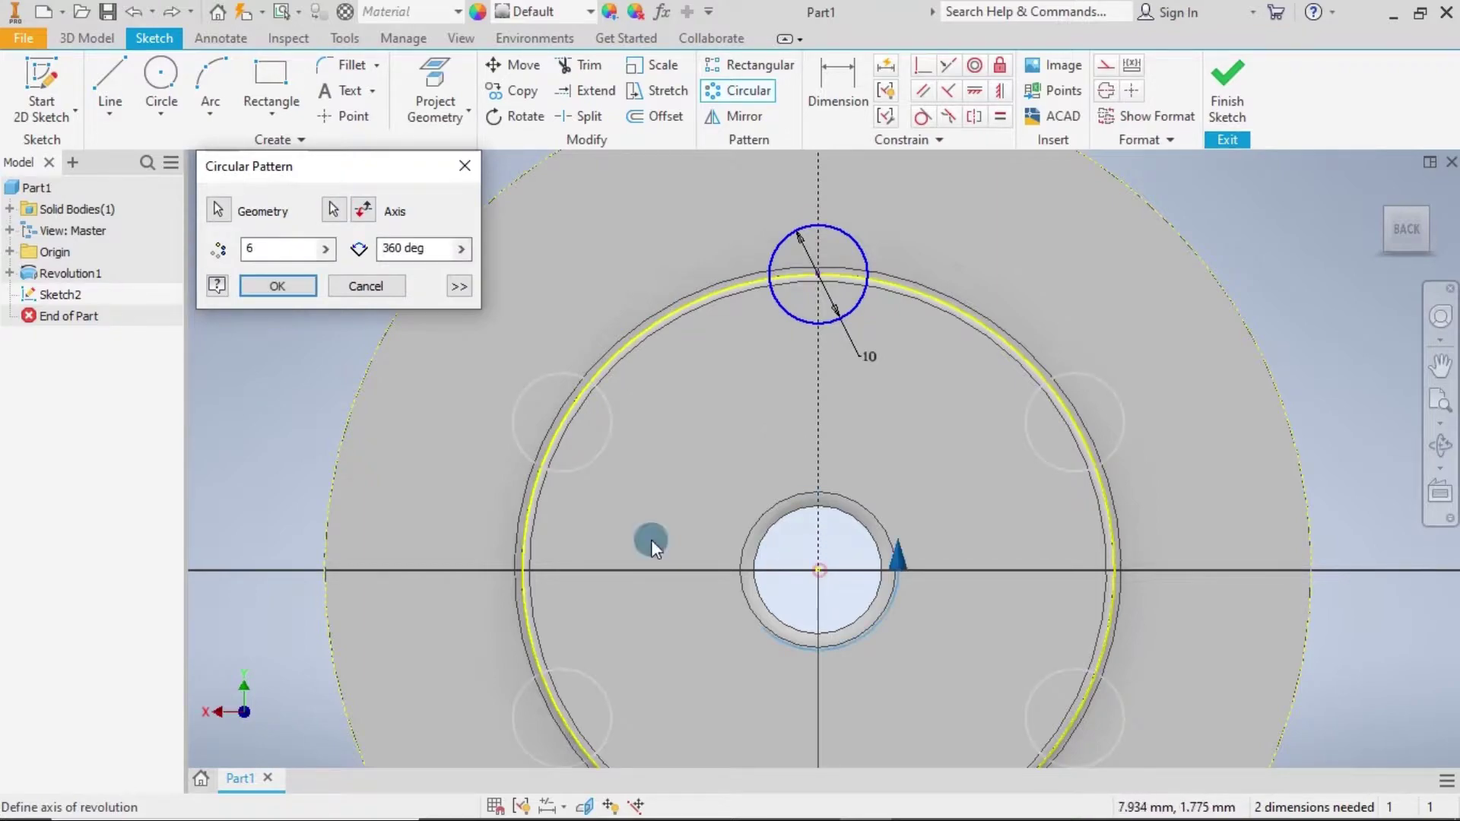
{"action": "double_click", "coordinate": [262, 245]}
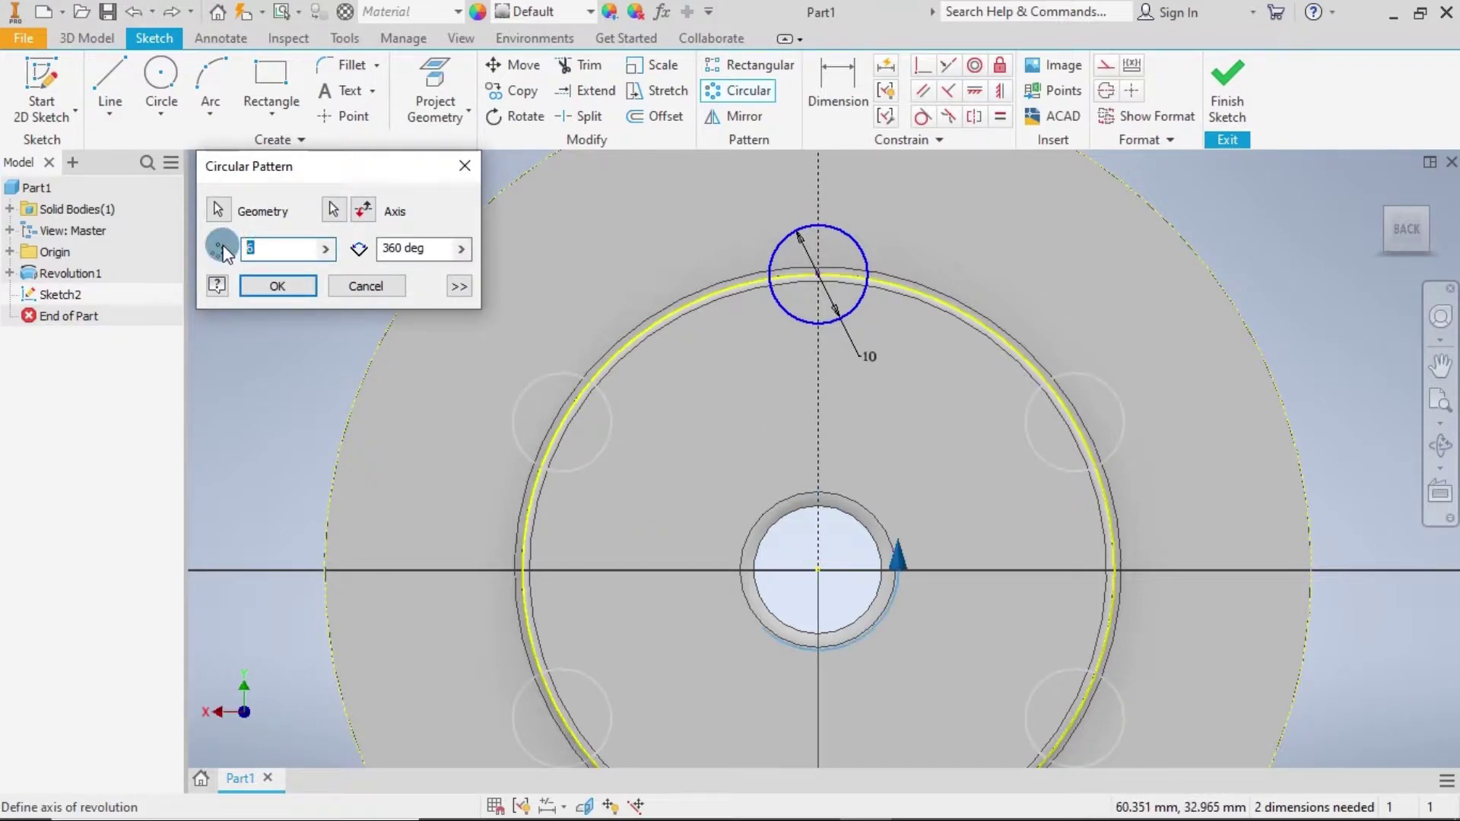
{"action": "type", "text": "7"}
{"action": "left_click", "coordinate": [257, 285]}
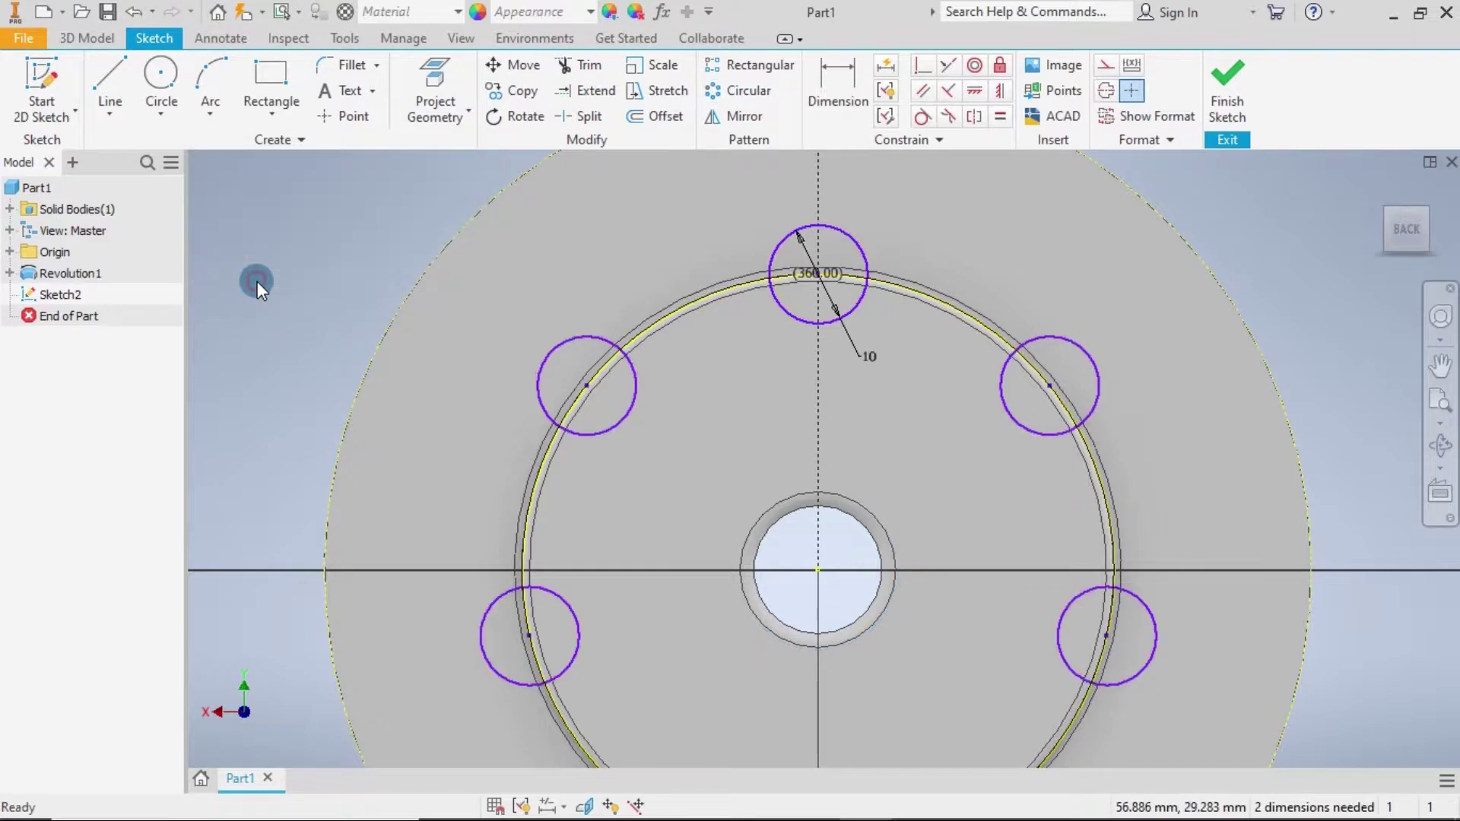
{"action": "middle_click_drag", "start_coordinate": [808, 431], "coordinate": [923, 440], "text": "shift"}
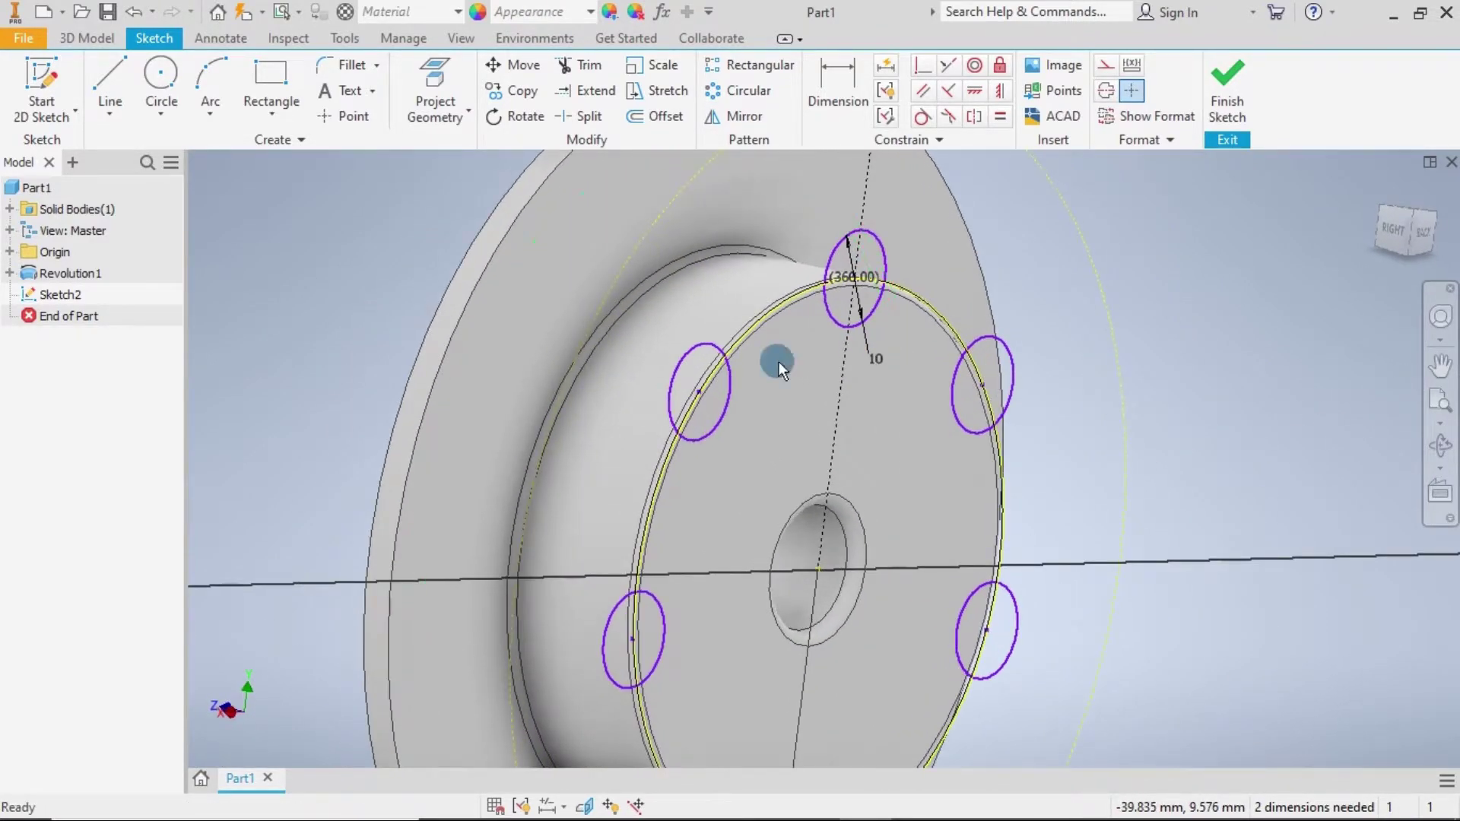
Start an extrude and select all the circle profile regions of Sketch2.
{"action": "left_click", "coordinate": [92, 44]}
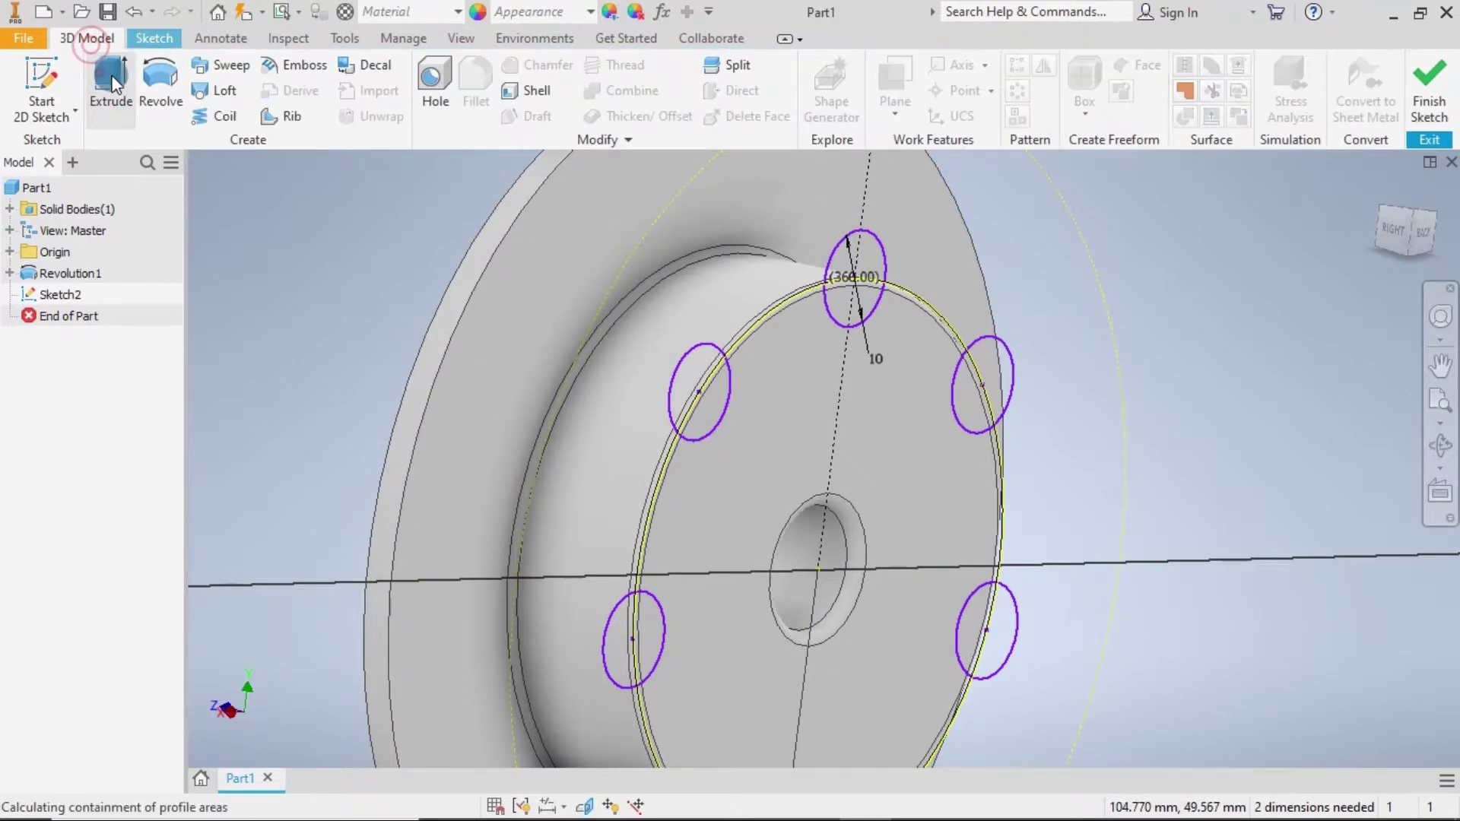
{"action": "left_click", "coordinate": [870, 254]}
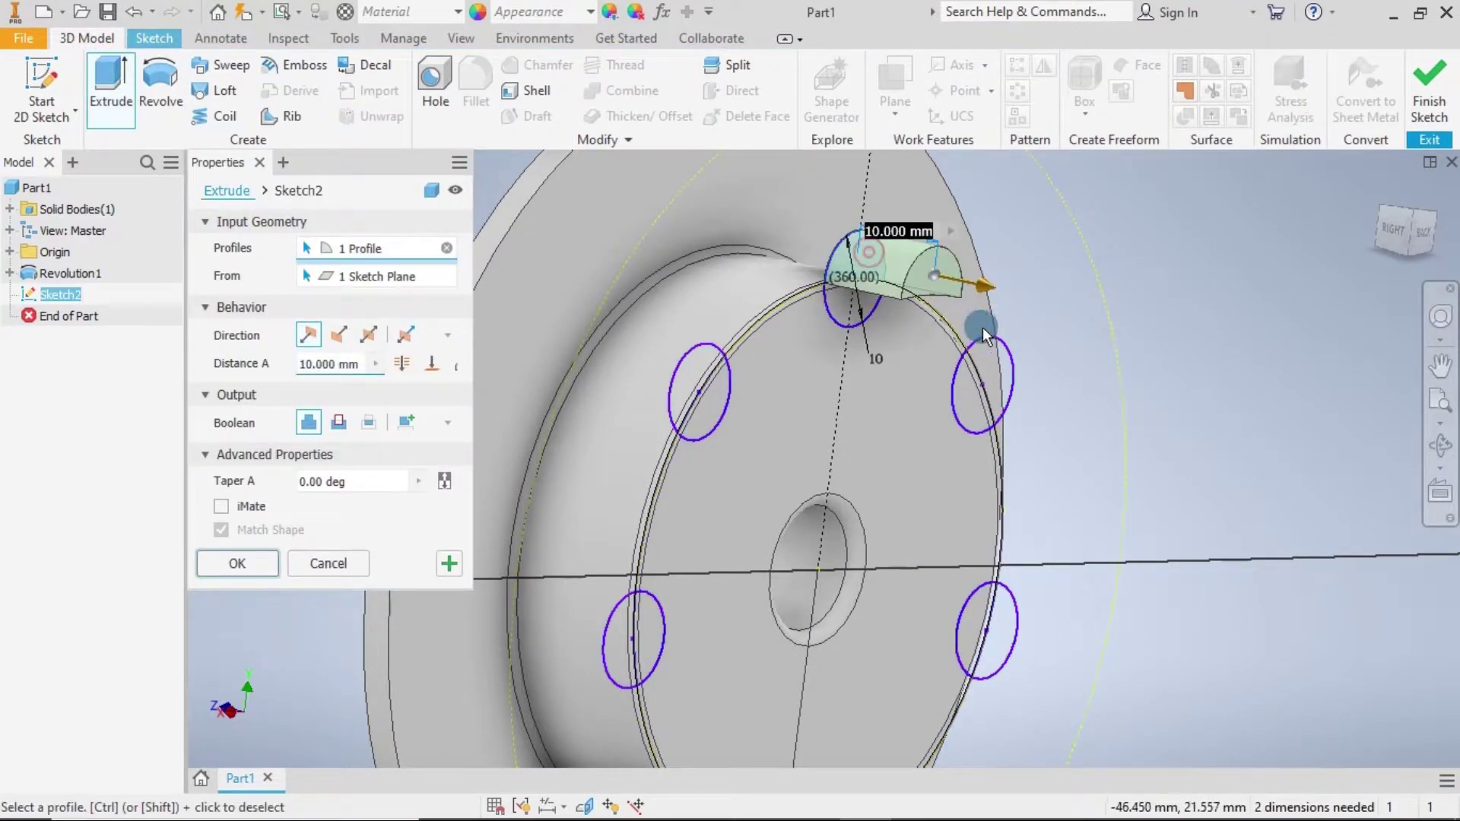
{"action": "left_click", "coordinate": [866, 303]}
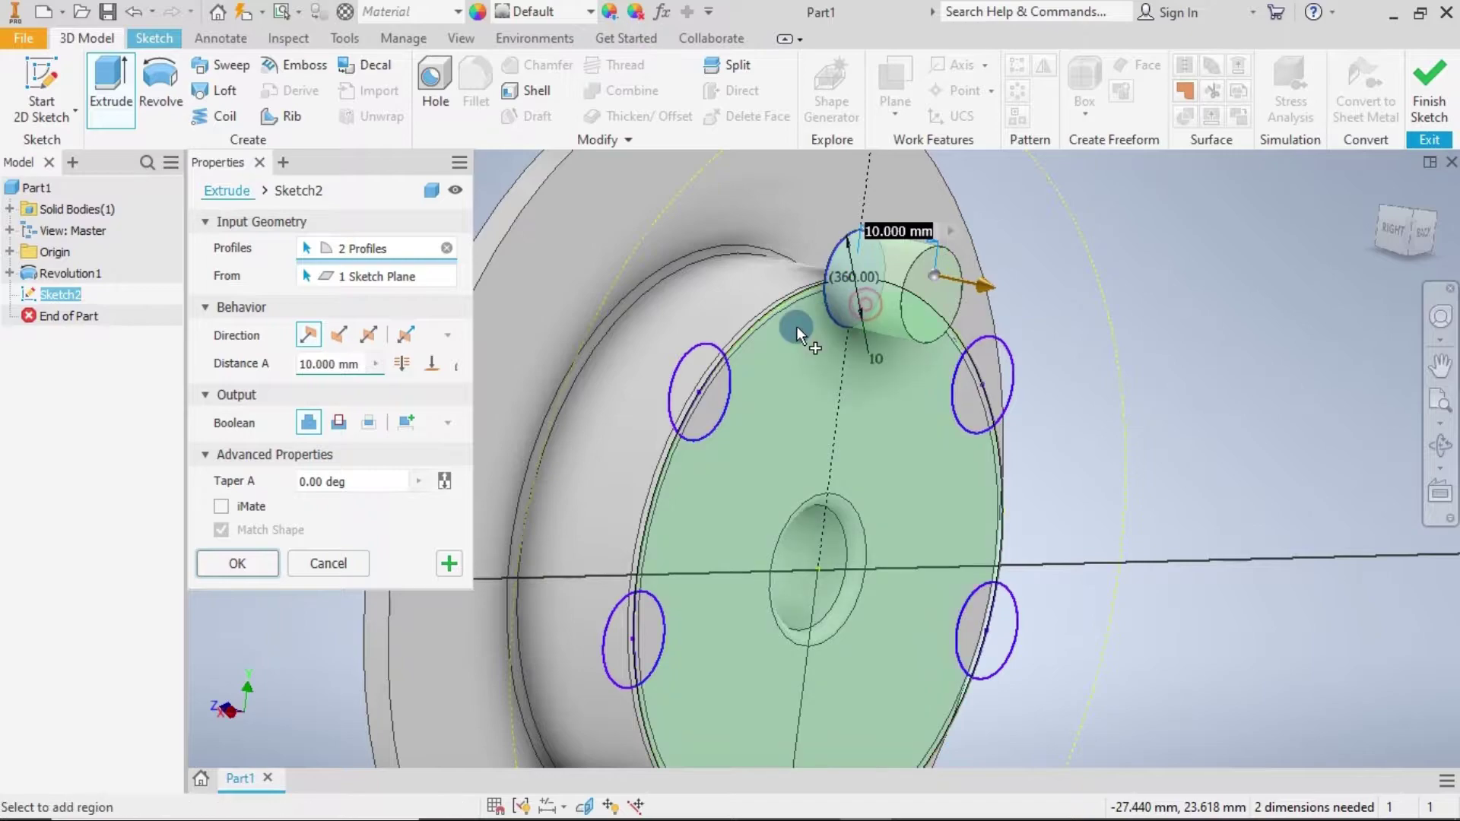
{"action": "left_click", "coordinate": [711, 374]}
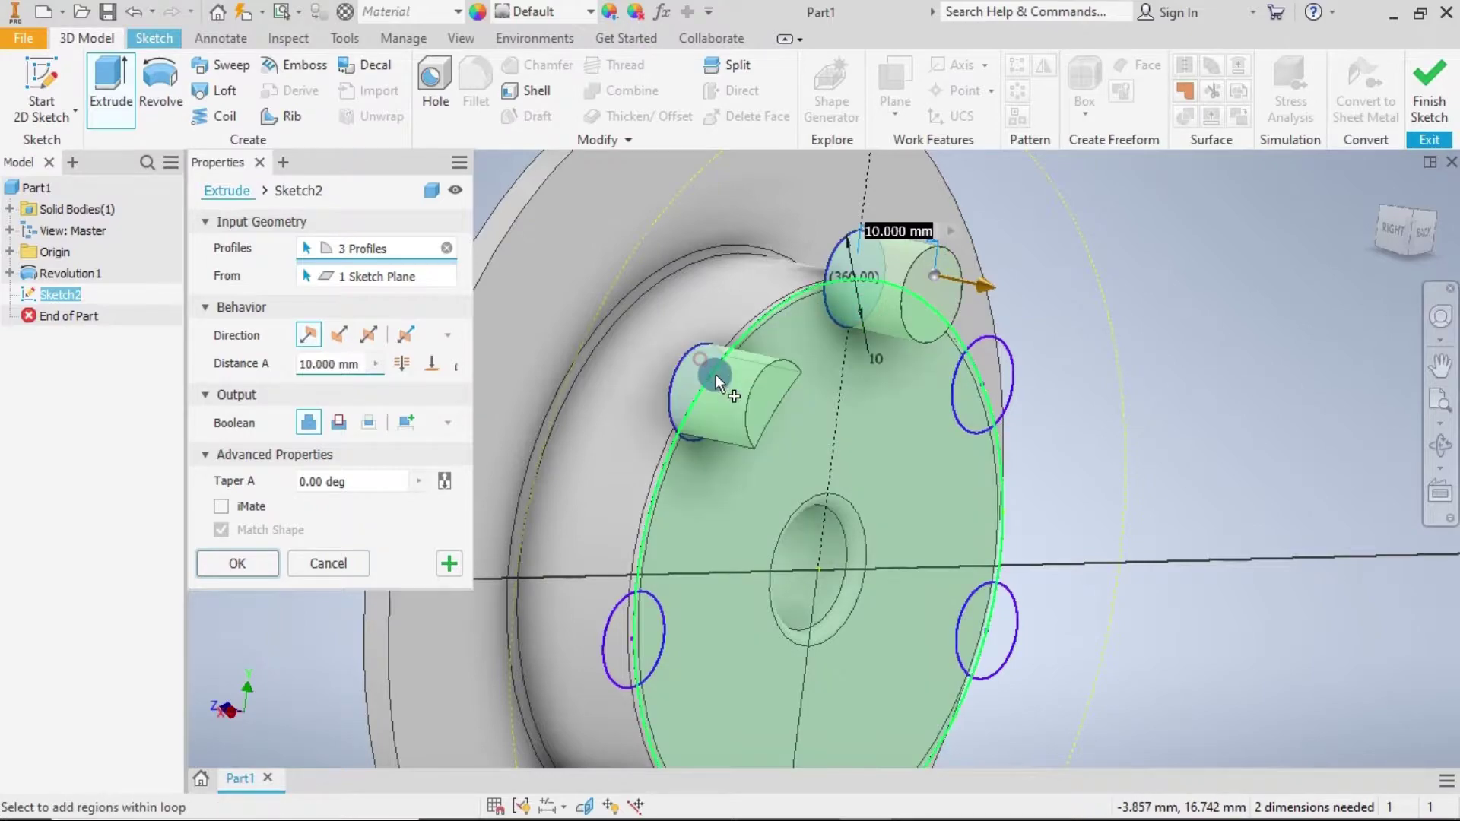
{"action": "left_click", "coordinate": [696, 436]}
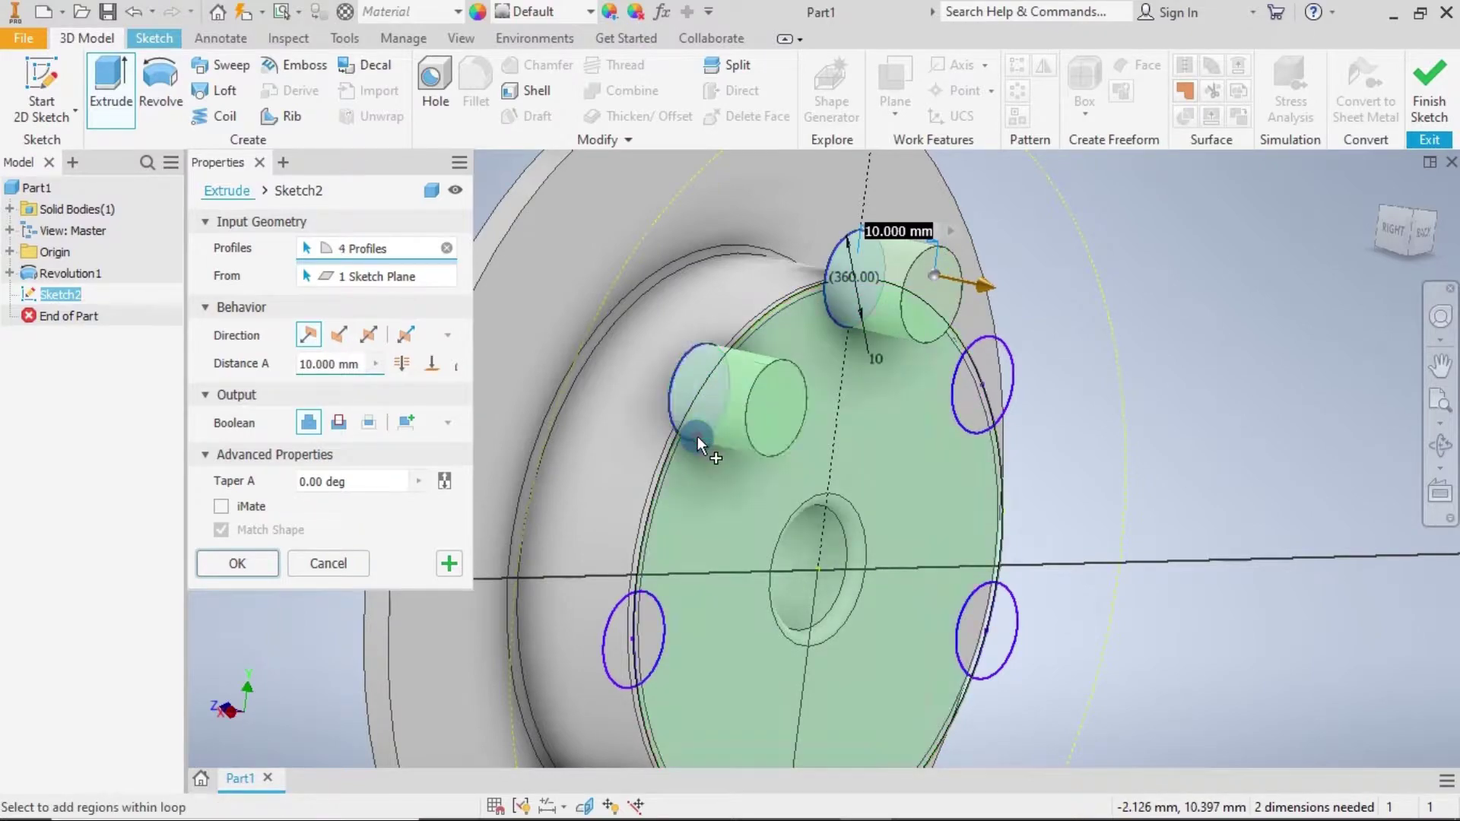
{"action": "left_click", "coordinate": [969, 404]}
{"action": "left_click", "coordinate": [995, 345]}
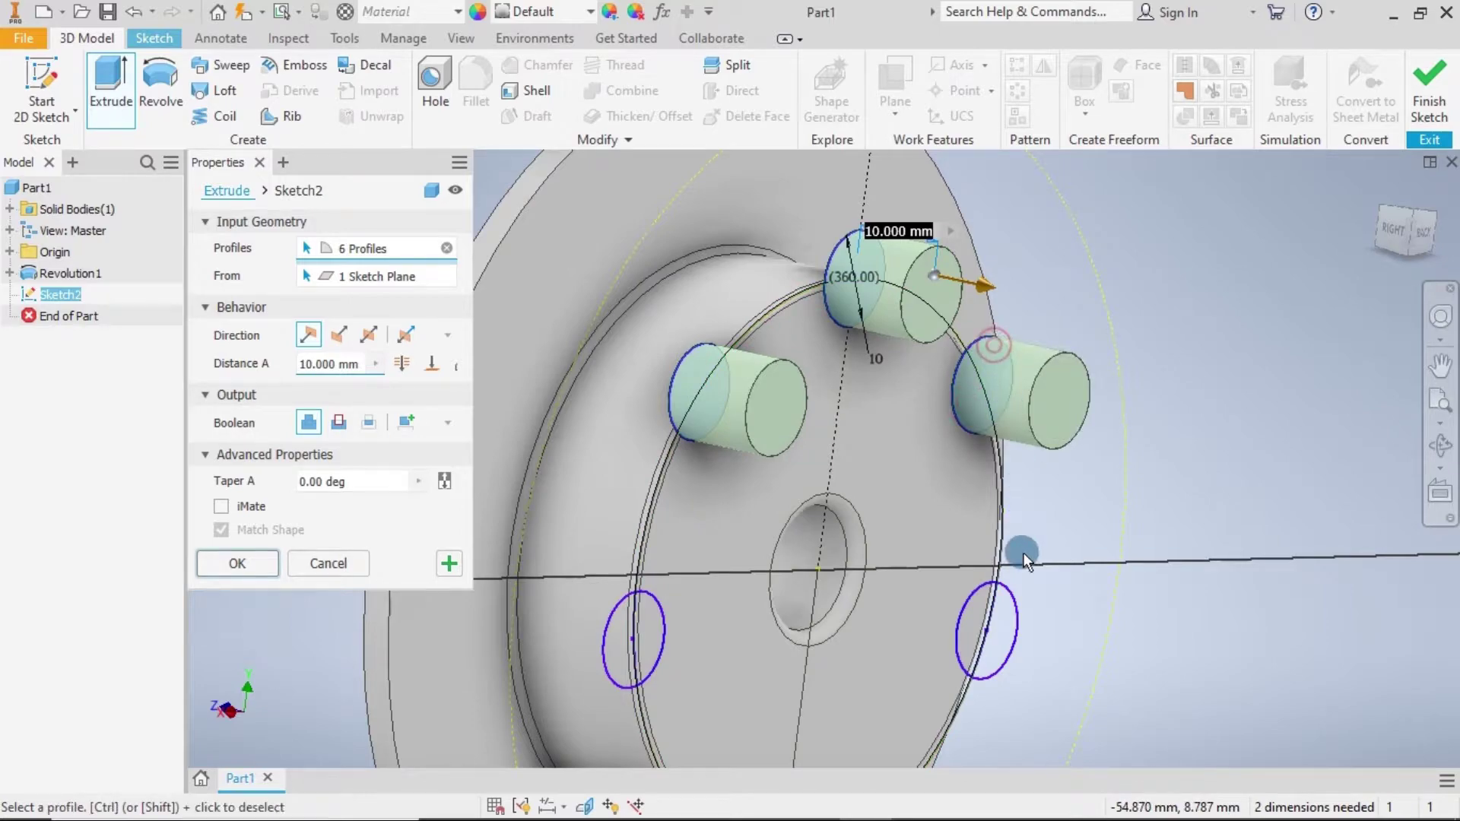
{"action": "left_click", "coordinate": [974, 606]}
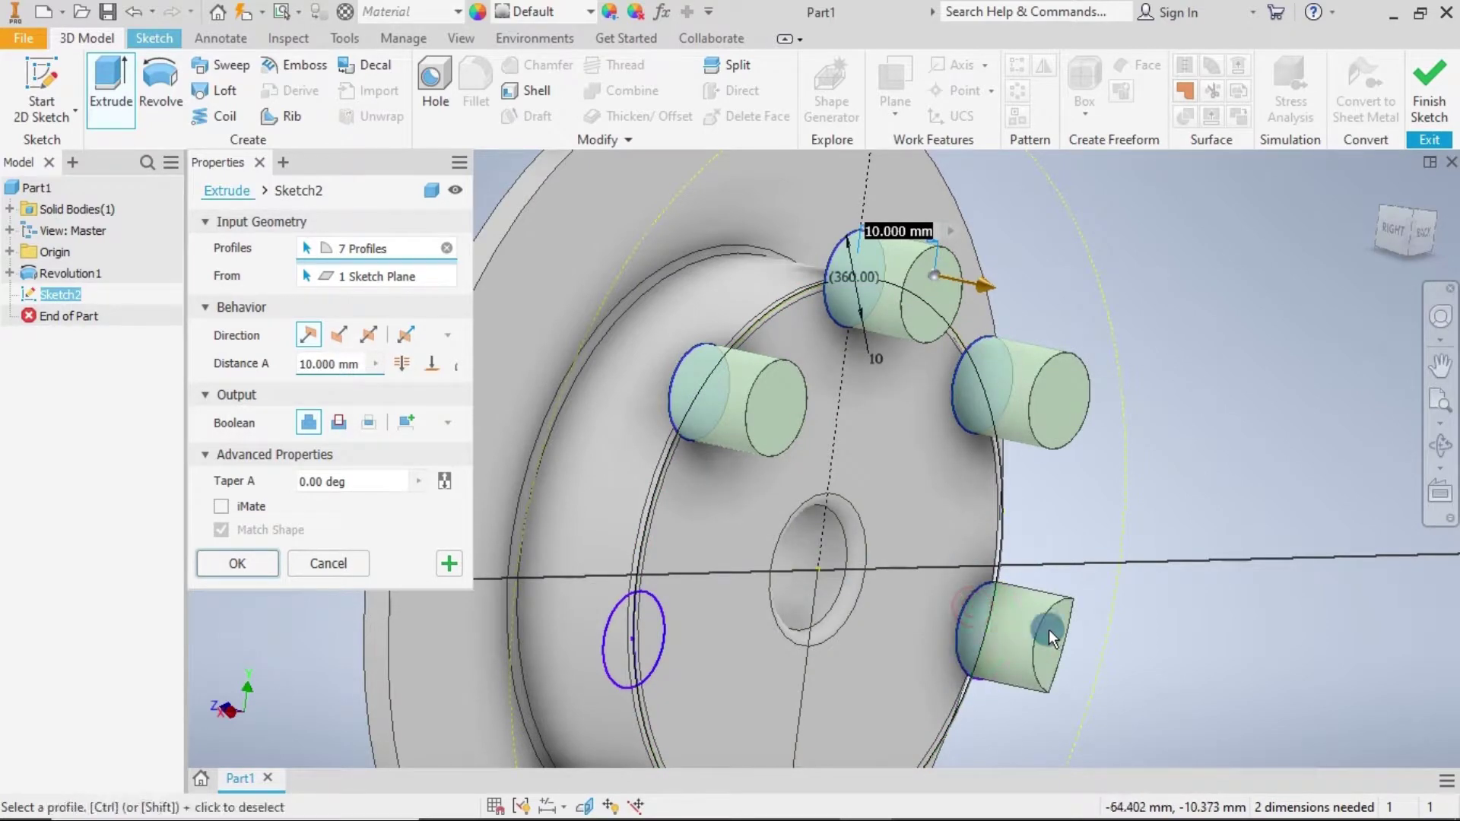
{"action": "left_click", "coordinate": [1007, 645]}
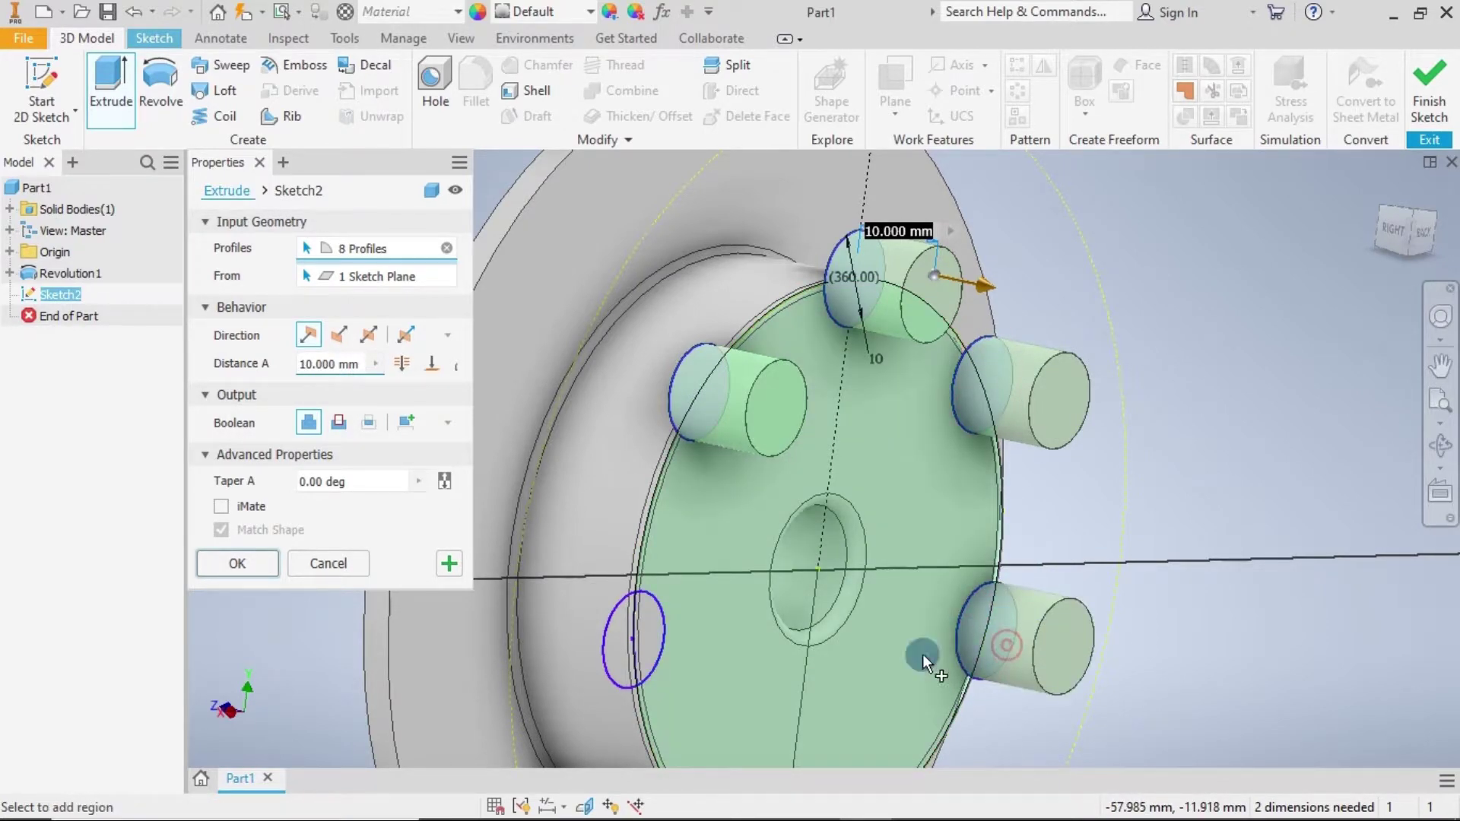
{"action": "left_click", "coordinate": [652, 642]}
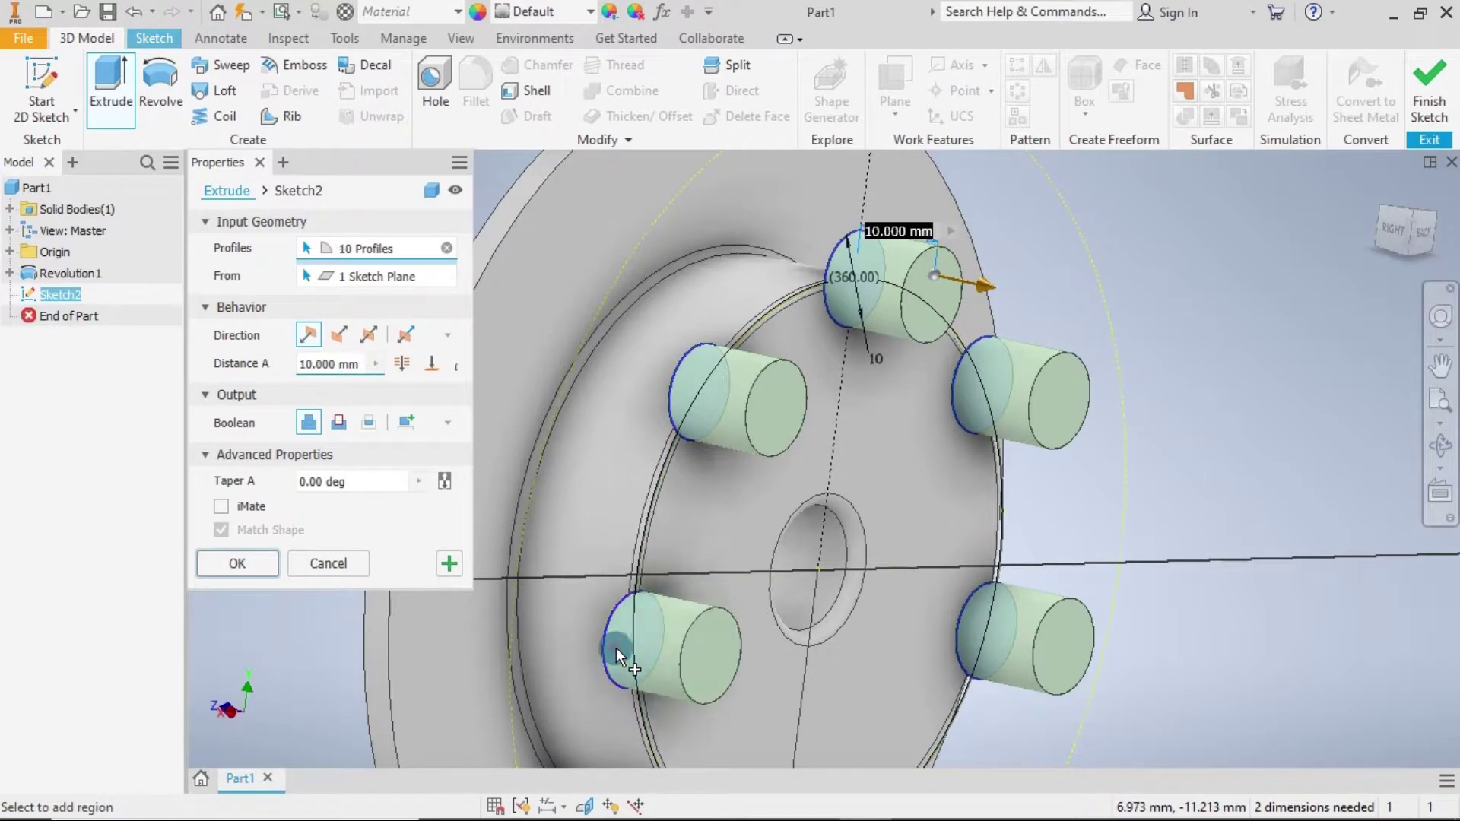
{"action": "middle_click_drag", "start_coordinate": [777, 622], "coordinate": [682, 337]}
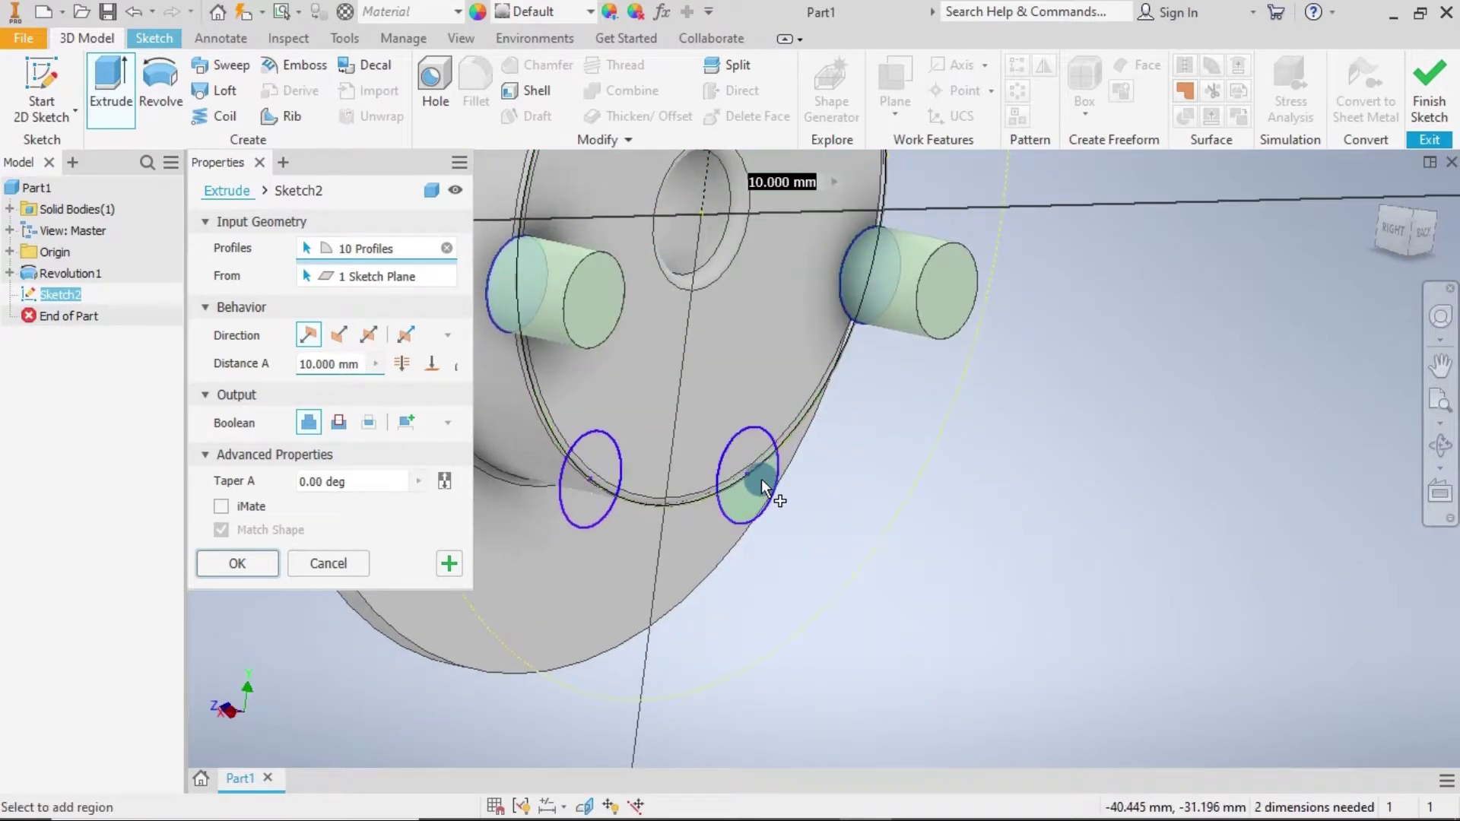
{"action": "left_click", "coordinate": [758, 491]}
{"action": "left_click", "coordinate": [742, 454]}
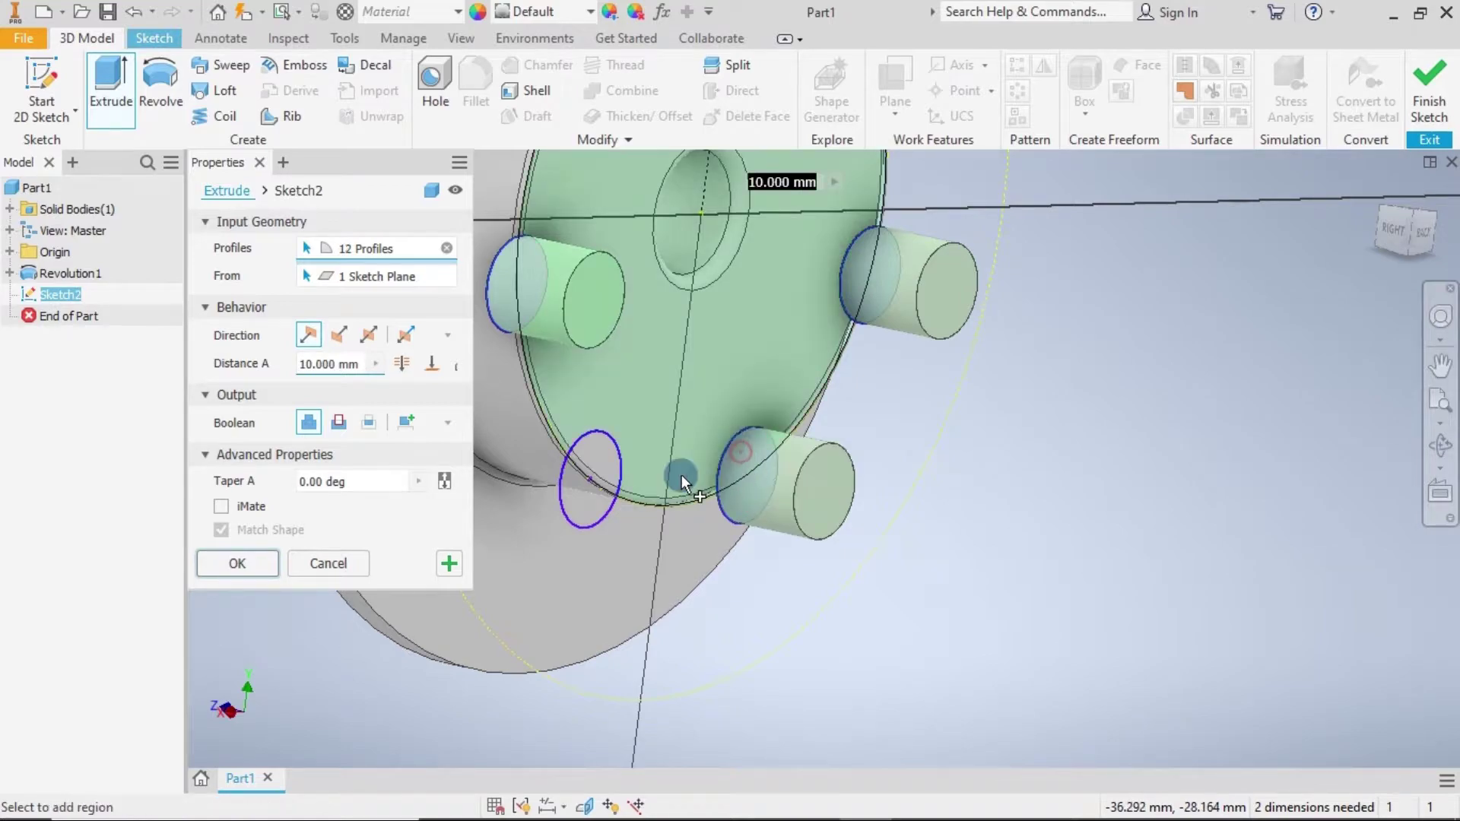
{"action": "left_click", "coordinate": [601, 453]}
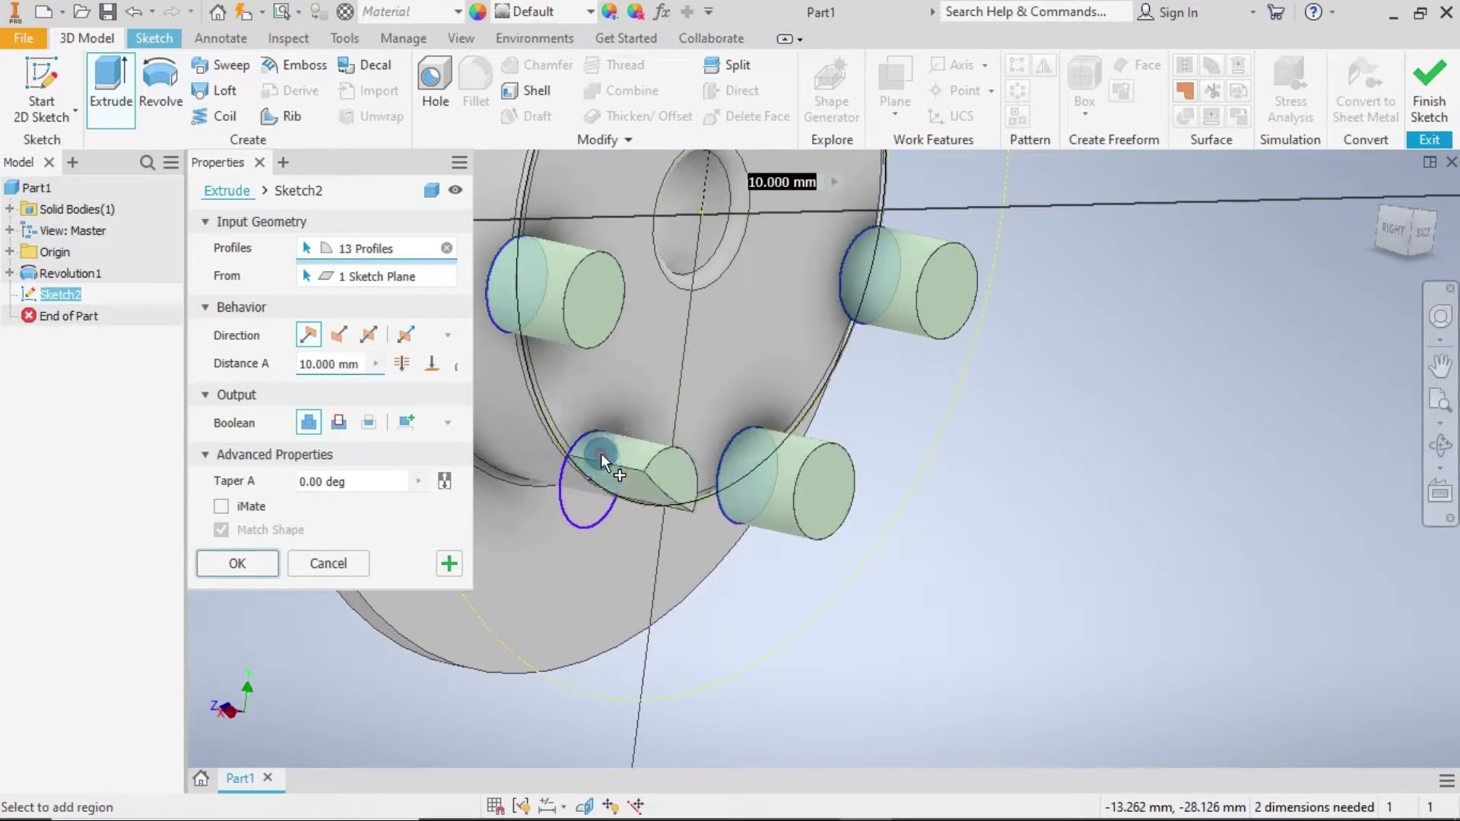
{"action": "left_click", "coordinate": [572, 507]}
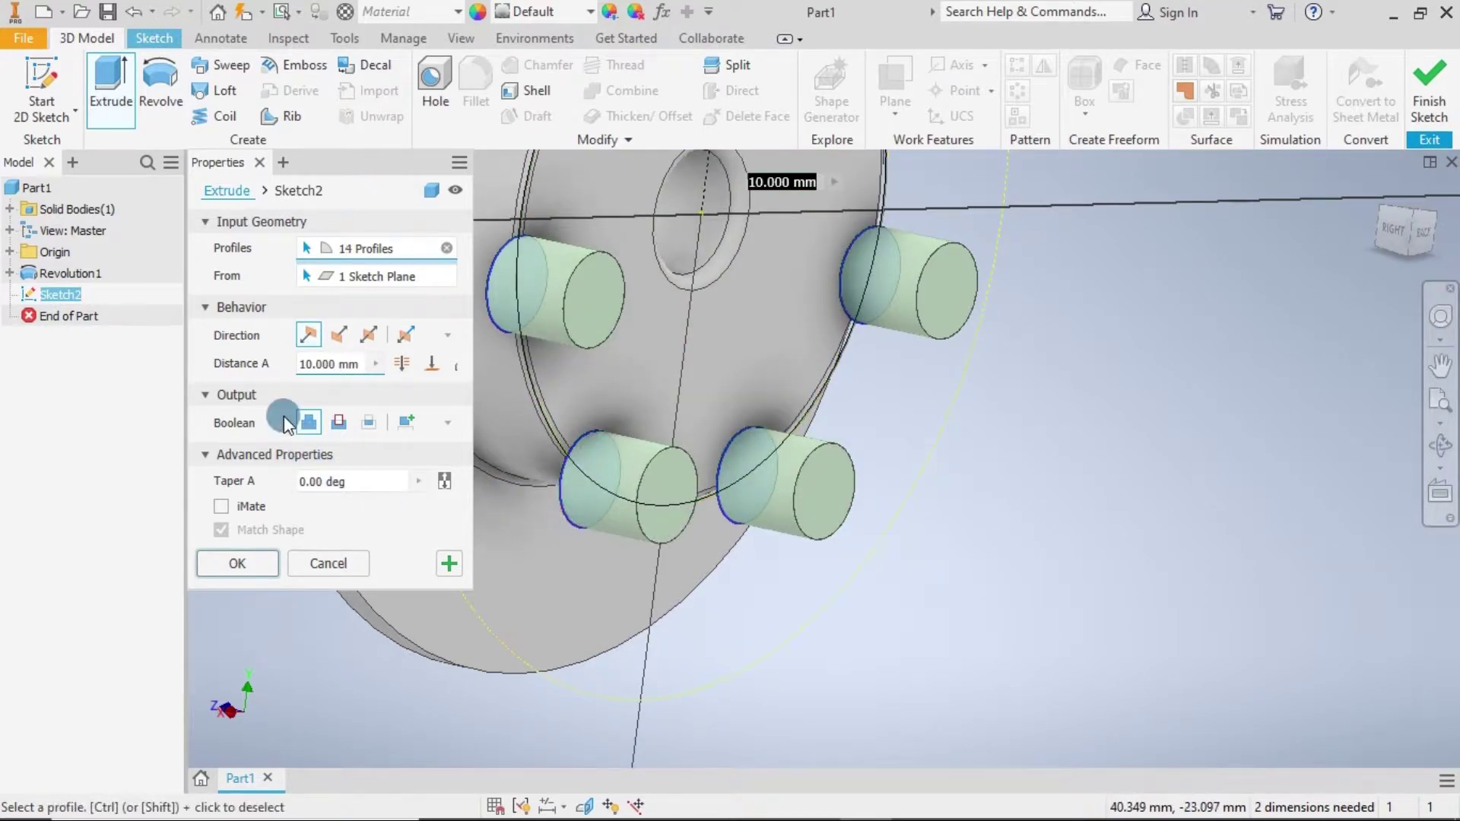
Flip the extrusion into the part as a Cut To a face, creating Extrusion1.
{"action": "left_click", "coordinate": [339, 339]}
{"action": "scroll", "coordinate": [842, 496], "scroll_direction": "up", "scroll_amount": 5}
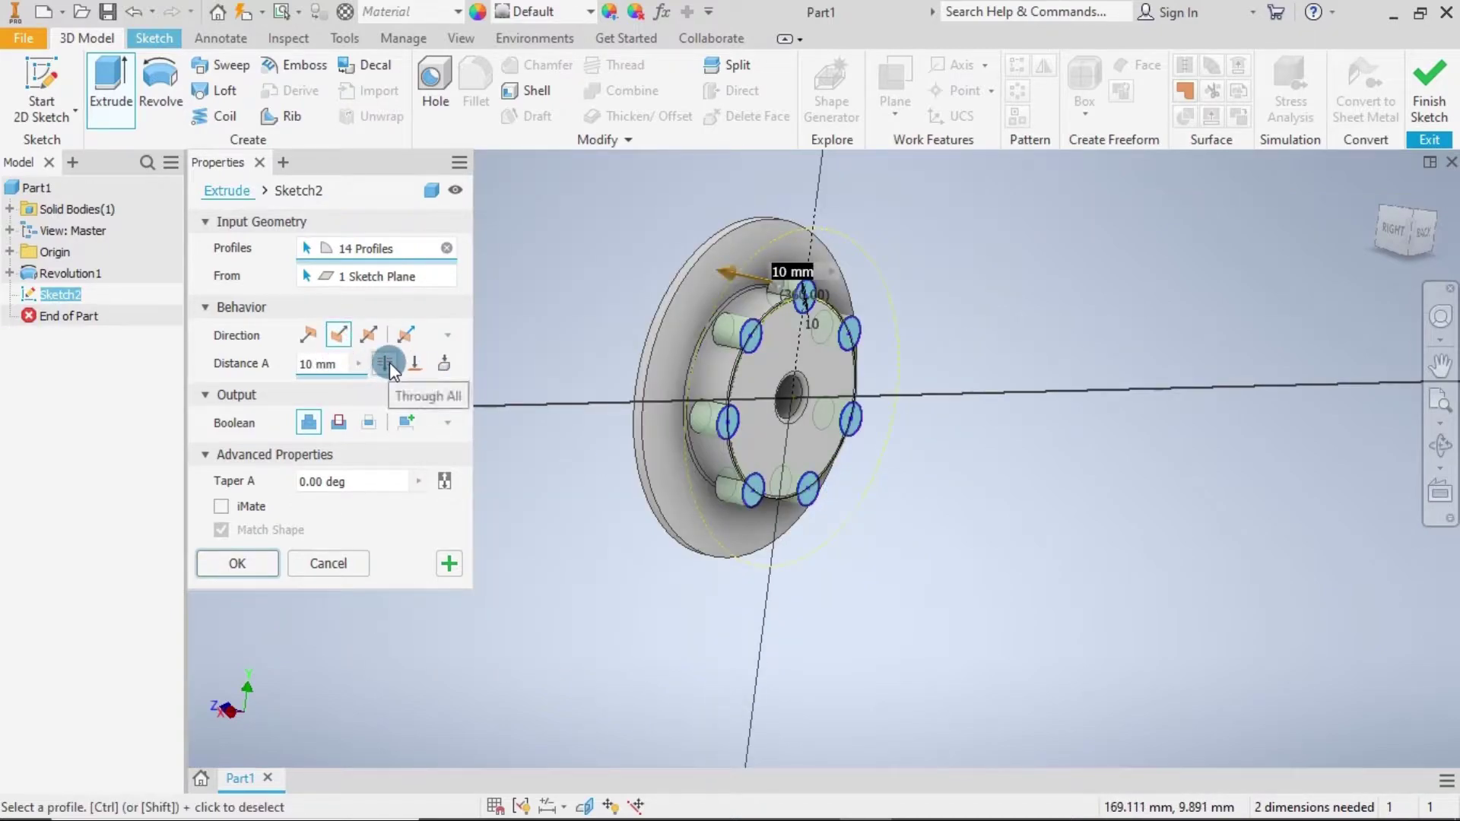
{"action": "left_click", "coordinate": [339, 423]}
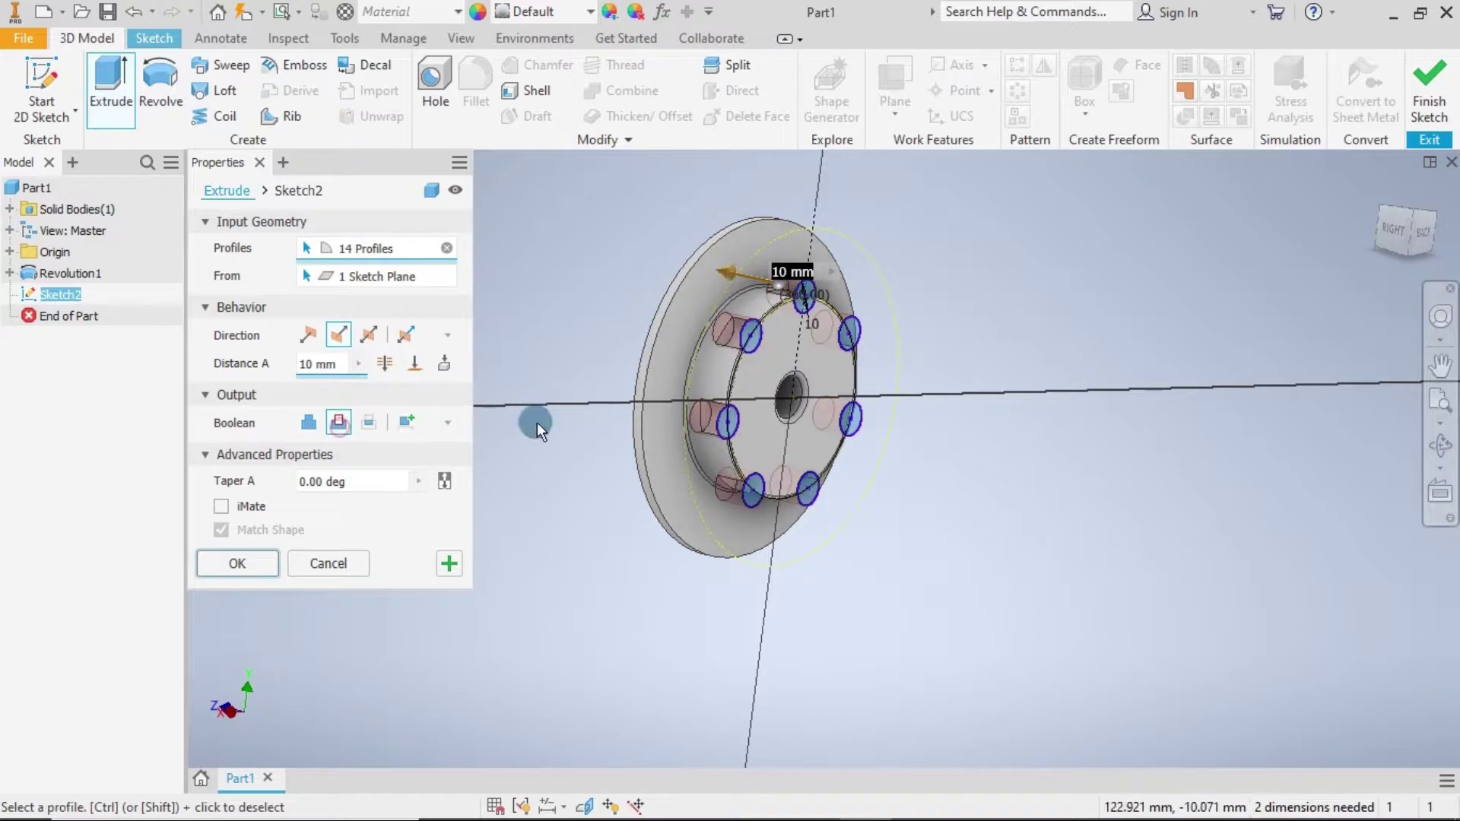
{"action": "scroll", "coordinate": [760, 383], "scroll_direction": "down", "scroll_amount": 2}
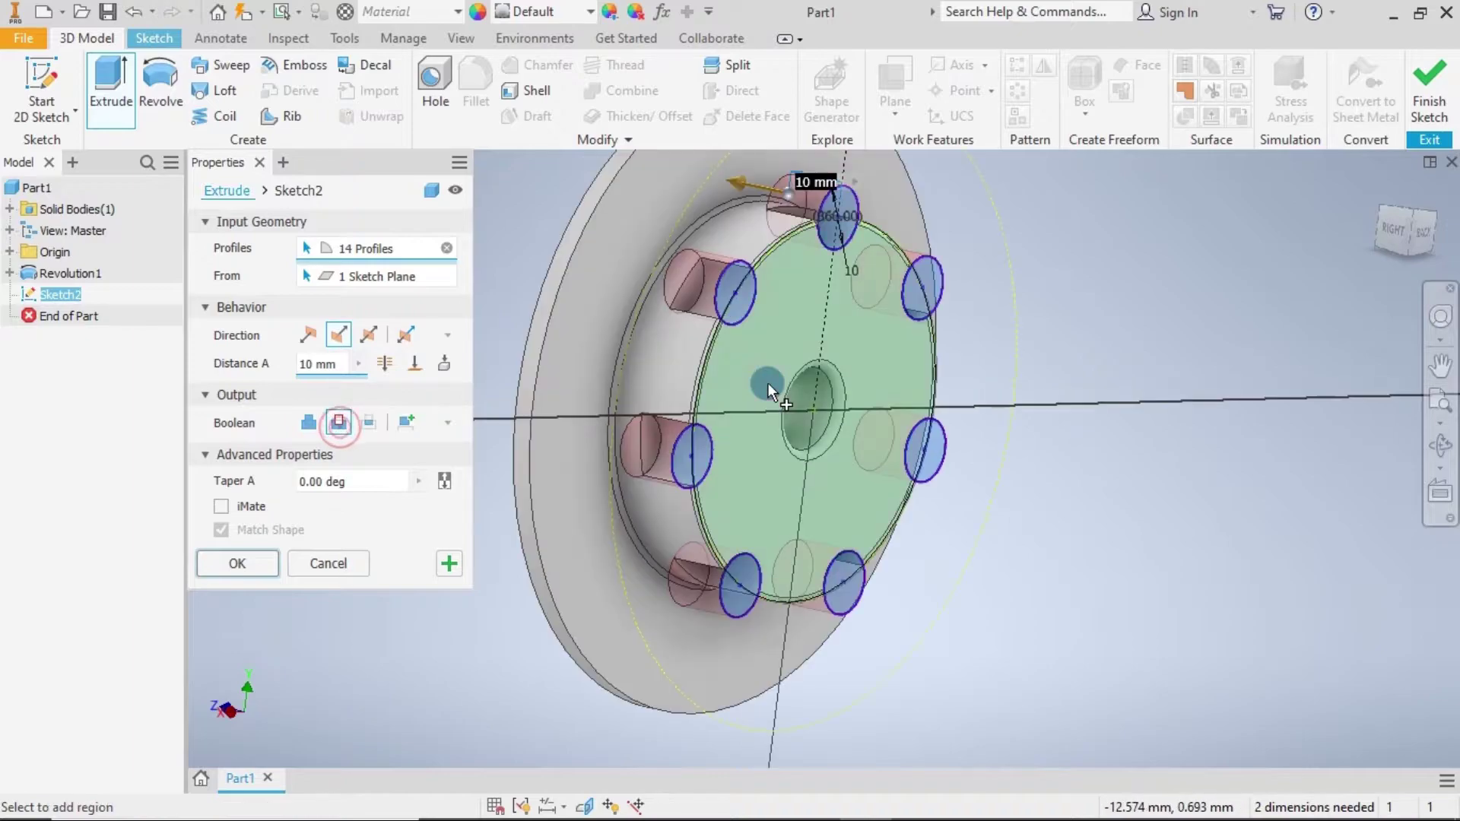
{"action": "left_click", "coordinate": [414, 364]}
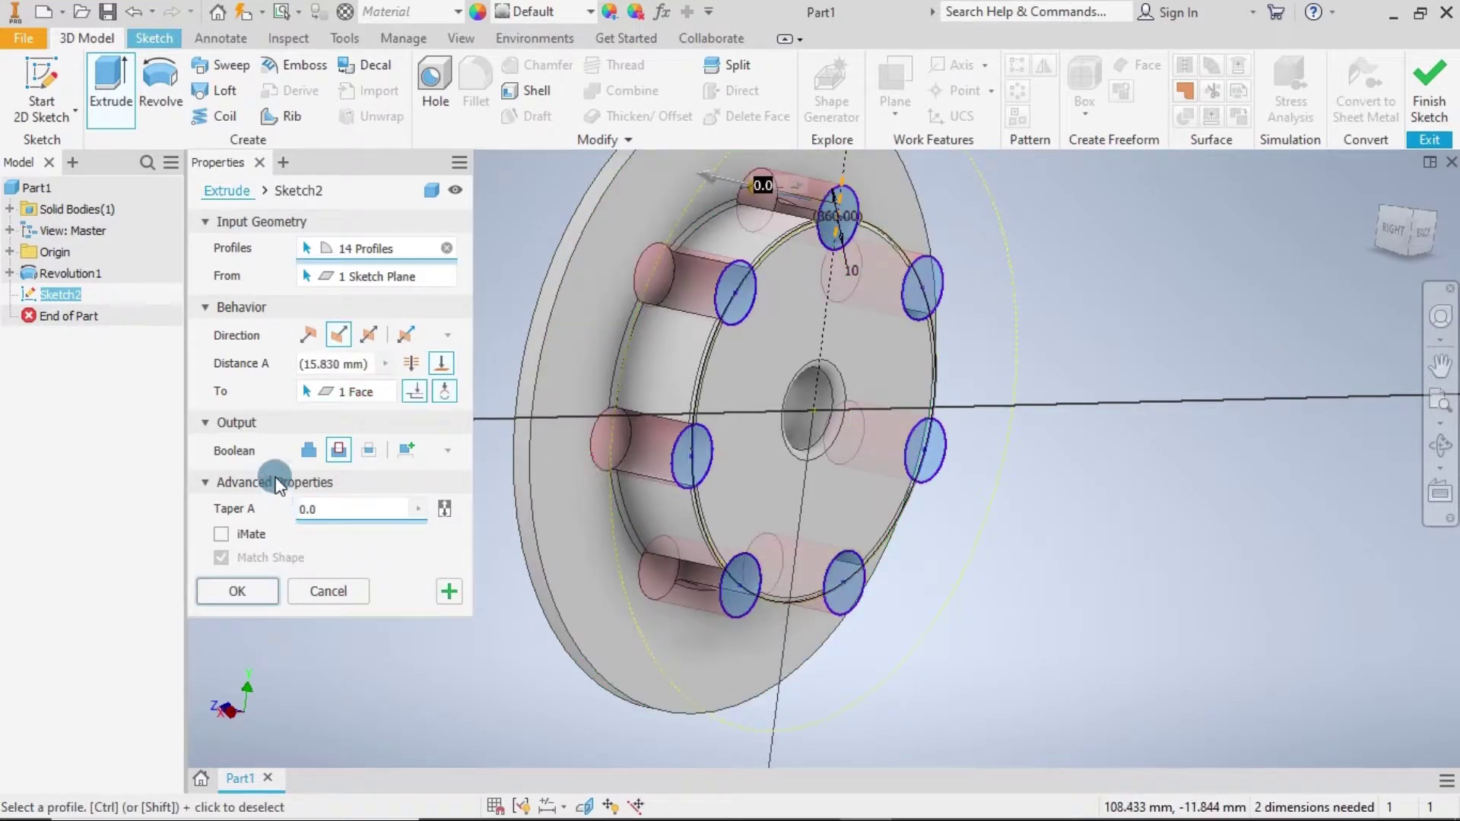
{"action": "left_click", "coordinate": [236, 590]}
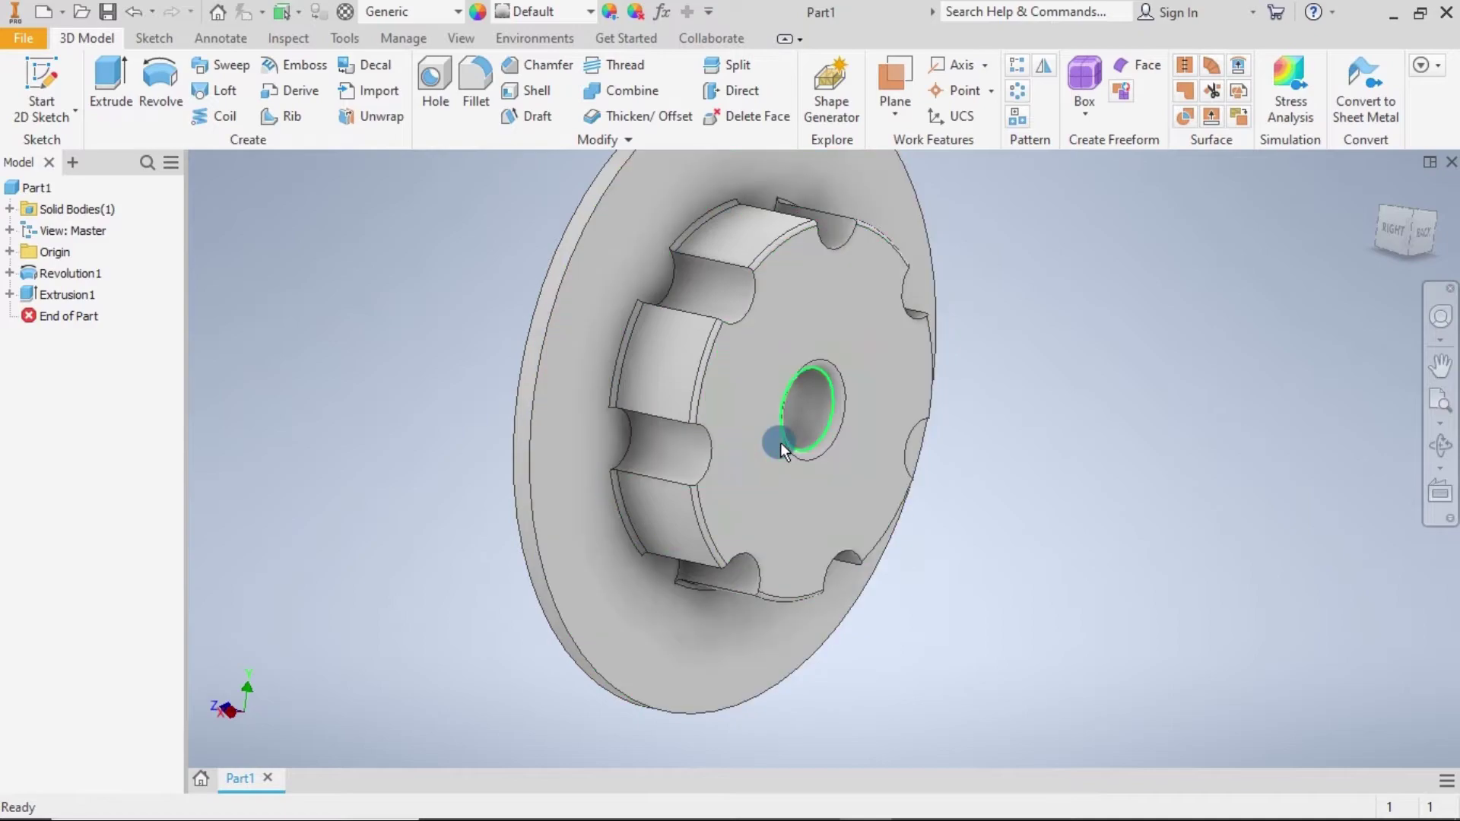
{"action": "mouse_move", "coordinate": [930, 448]}
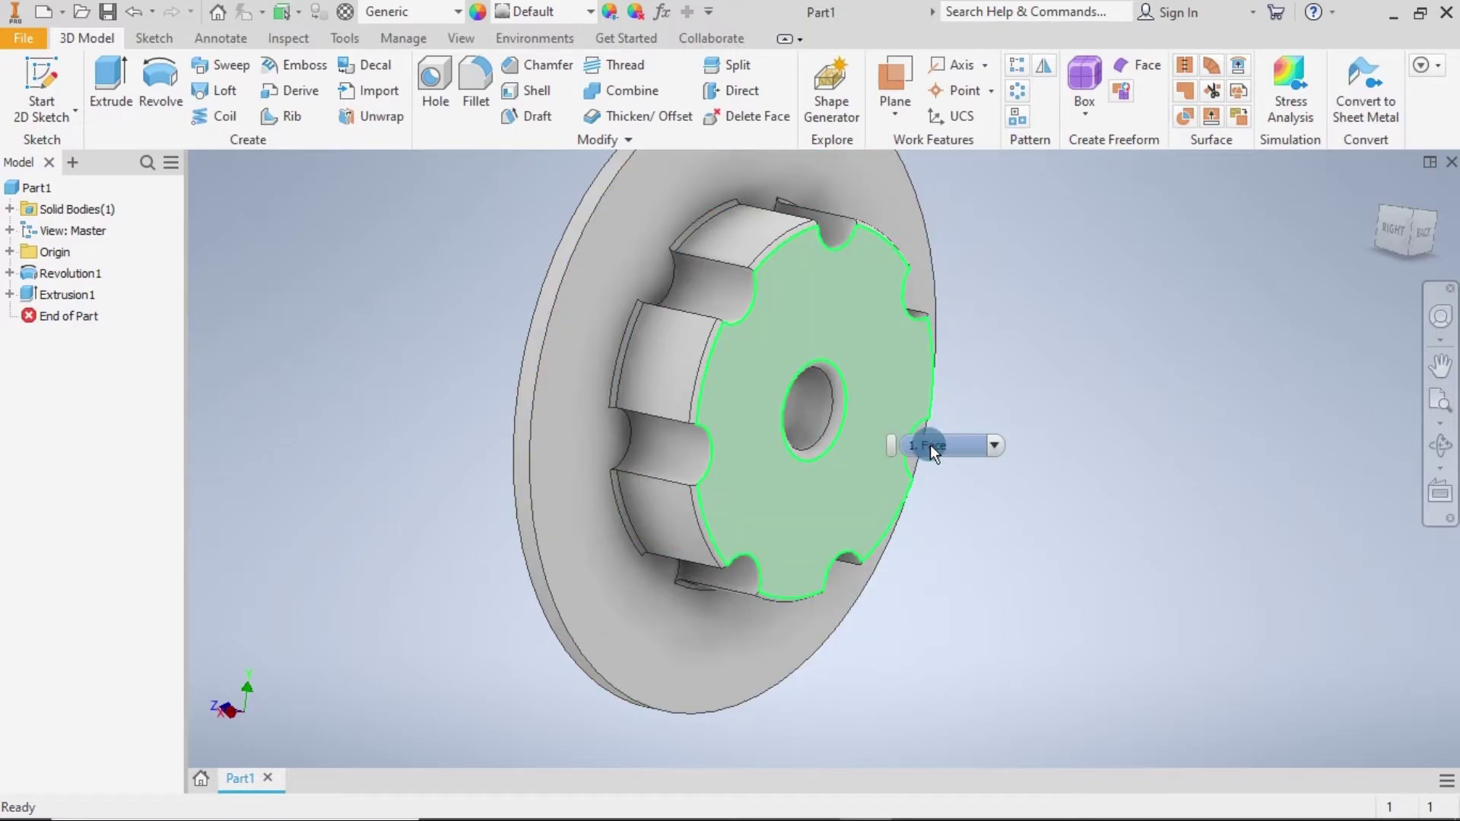
{"action": "key", "text": "F4"}
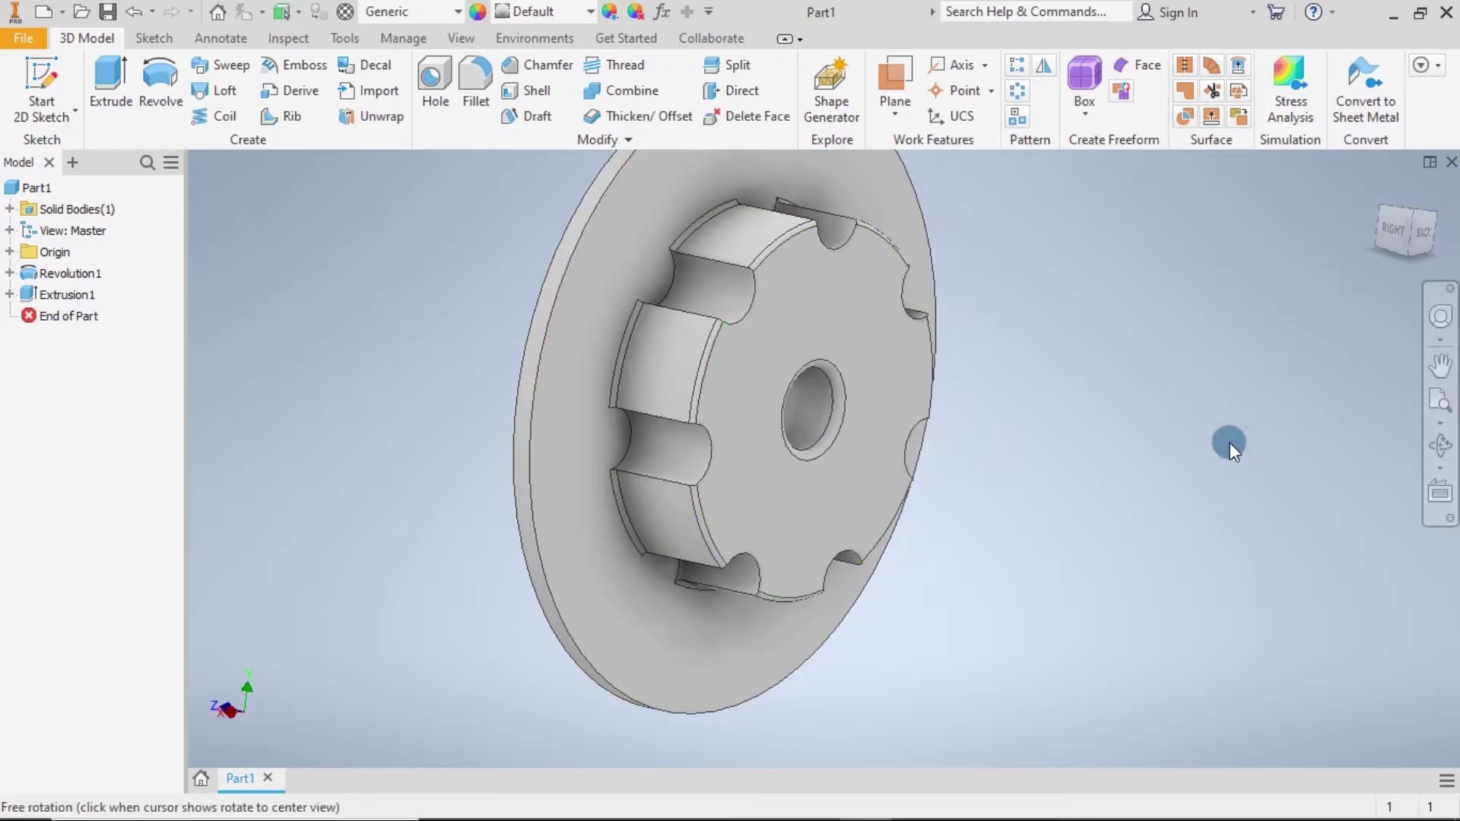
{"action": "mouse_move", "coordinate": [1230, 443]}
{"action": "left_mouse_down"}
{"action": "mouse_move", "coordinate": [1161, 414]}
{"action": "mouse_move", "coordinate": [1192, 426]}
{"action": "left_mouse_up"}
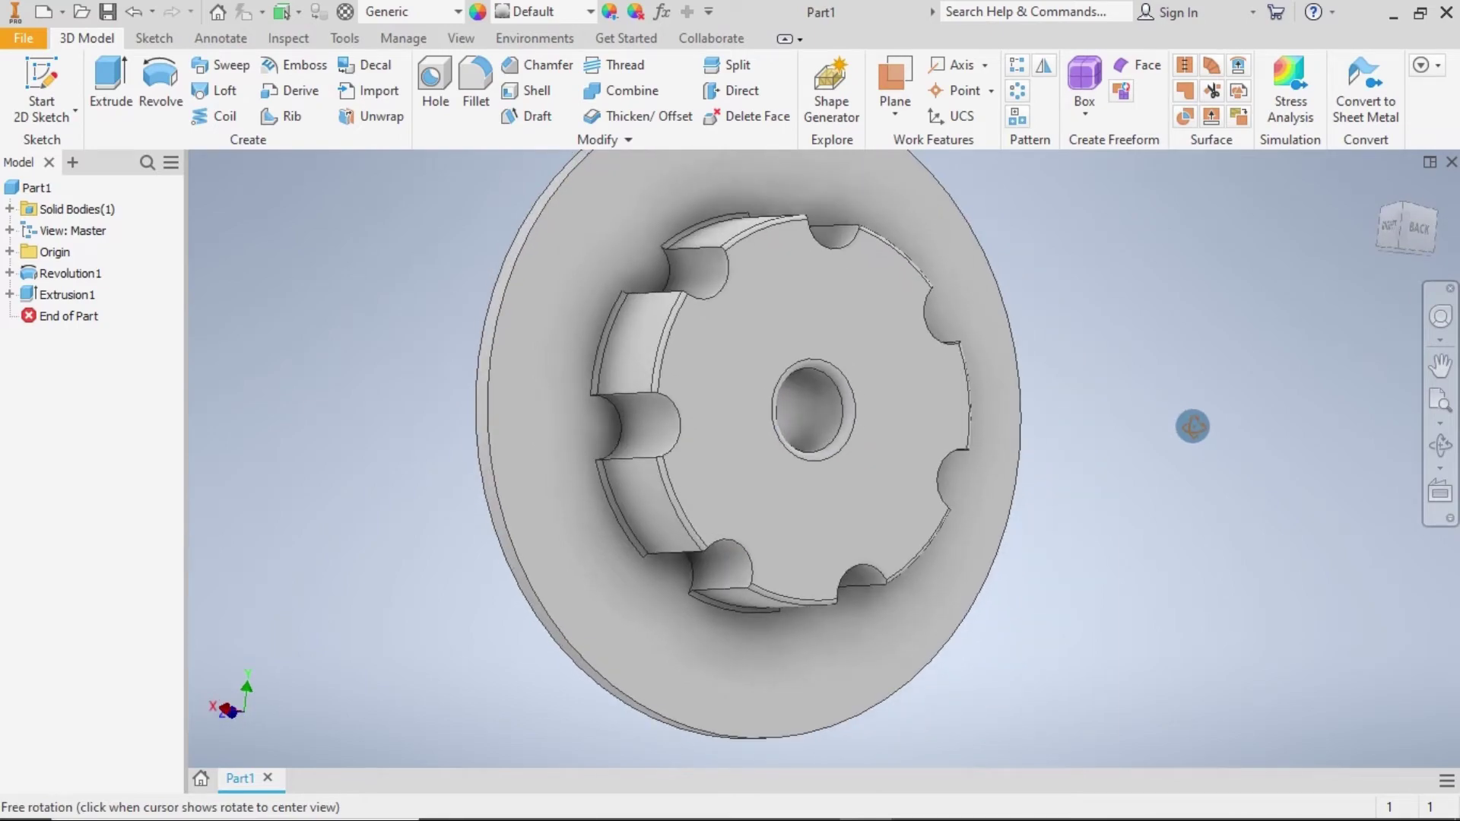
{"action": "key", "text": "Escape"}
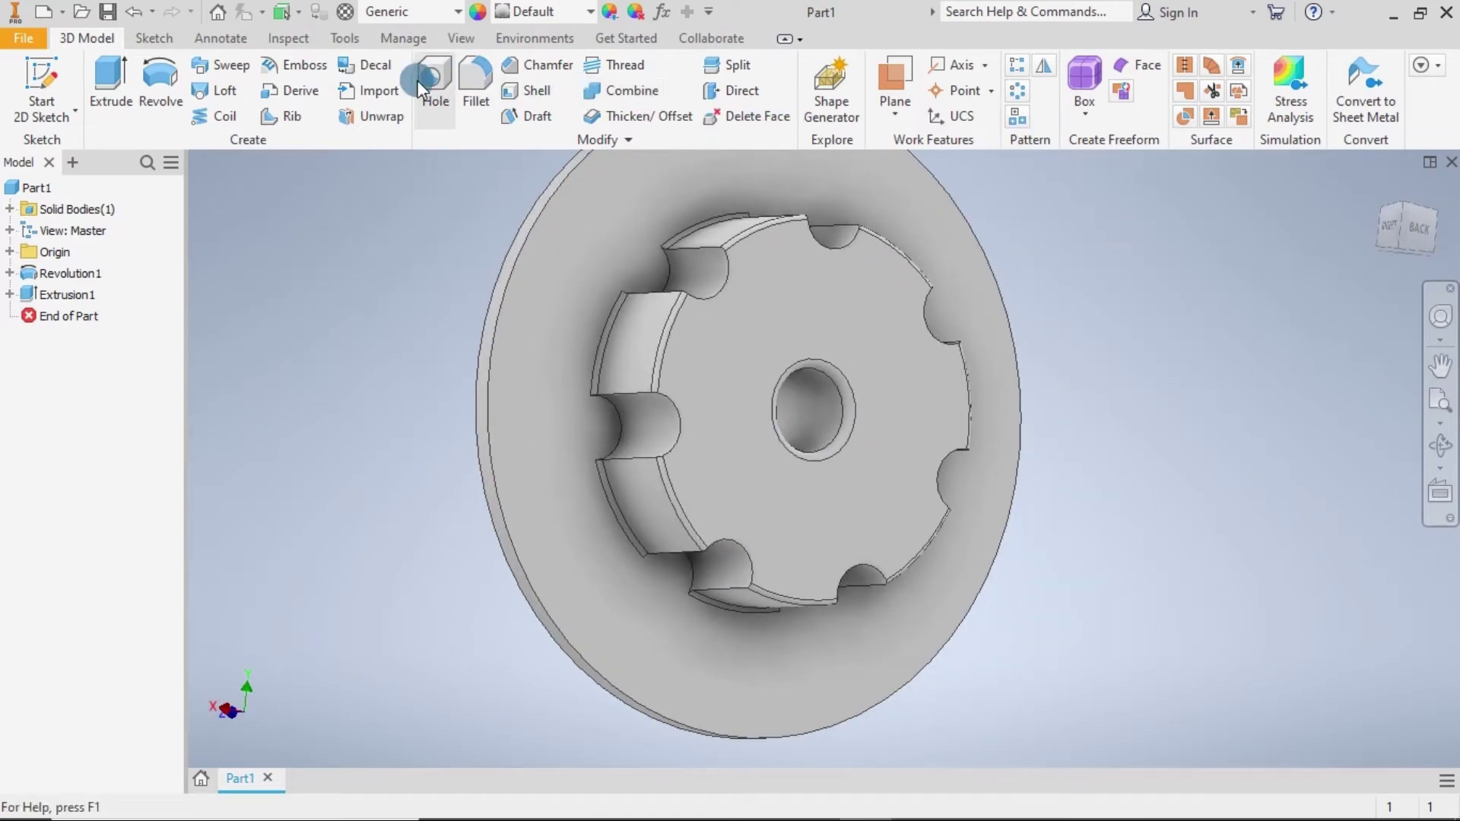
Start a 1 mm edge fillet and select the first notches' edge chains.
{"action": "left_click", "coordinate": [471, 70]}
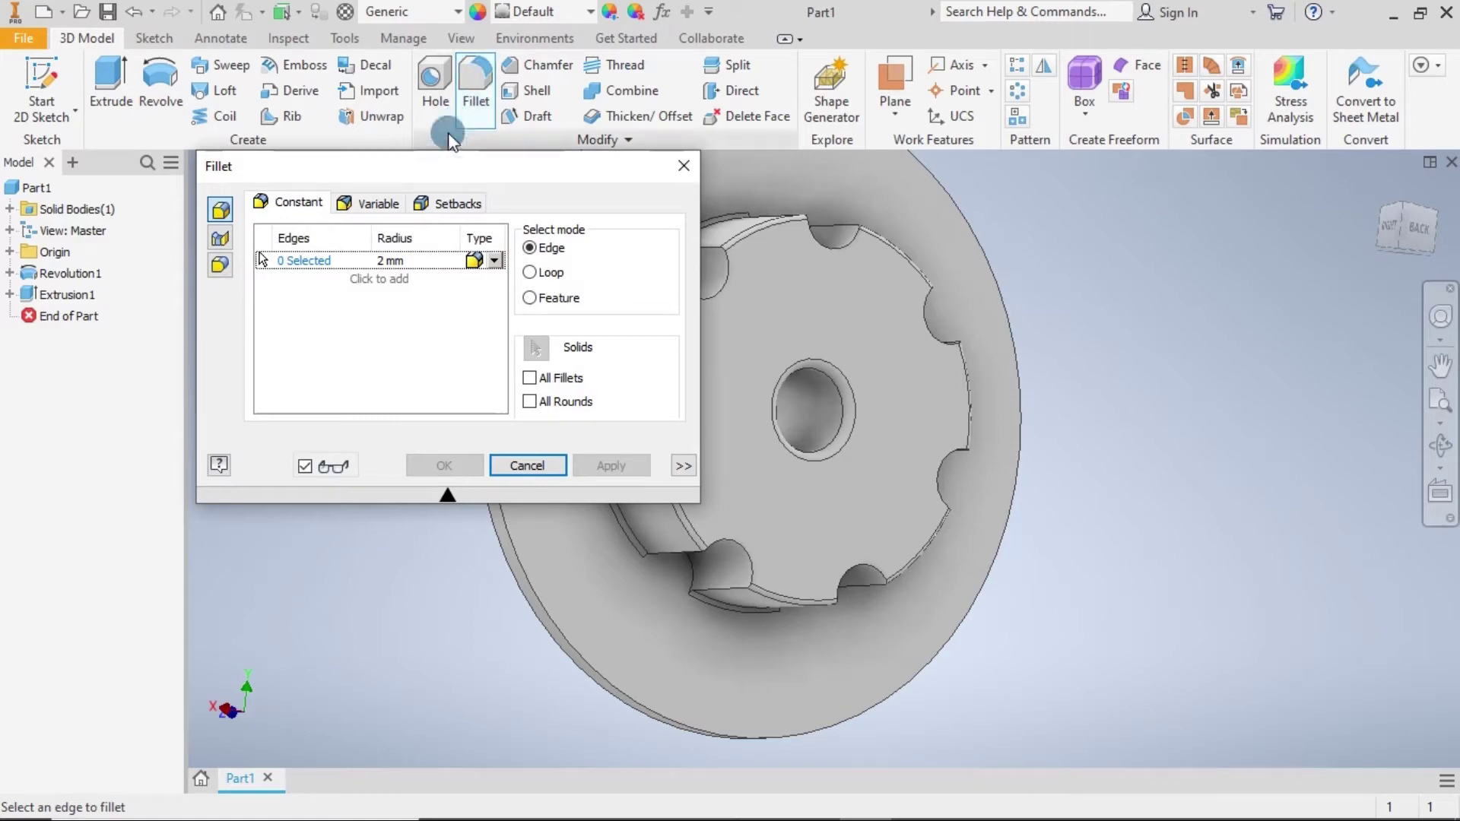
{"action": "left_click", "coordinate": [366, 261]}
{"action": "type", "text": "1"}
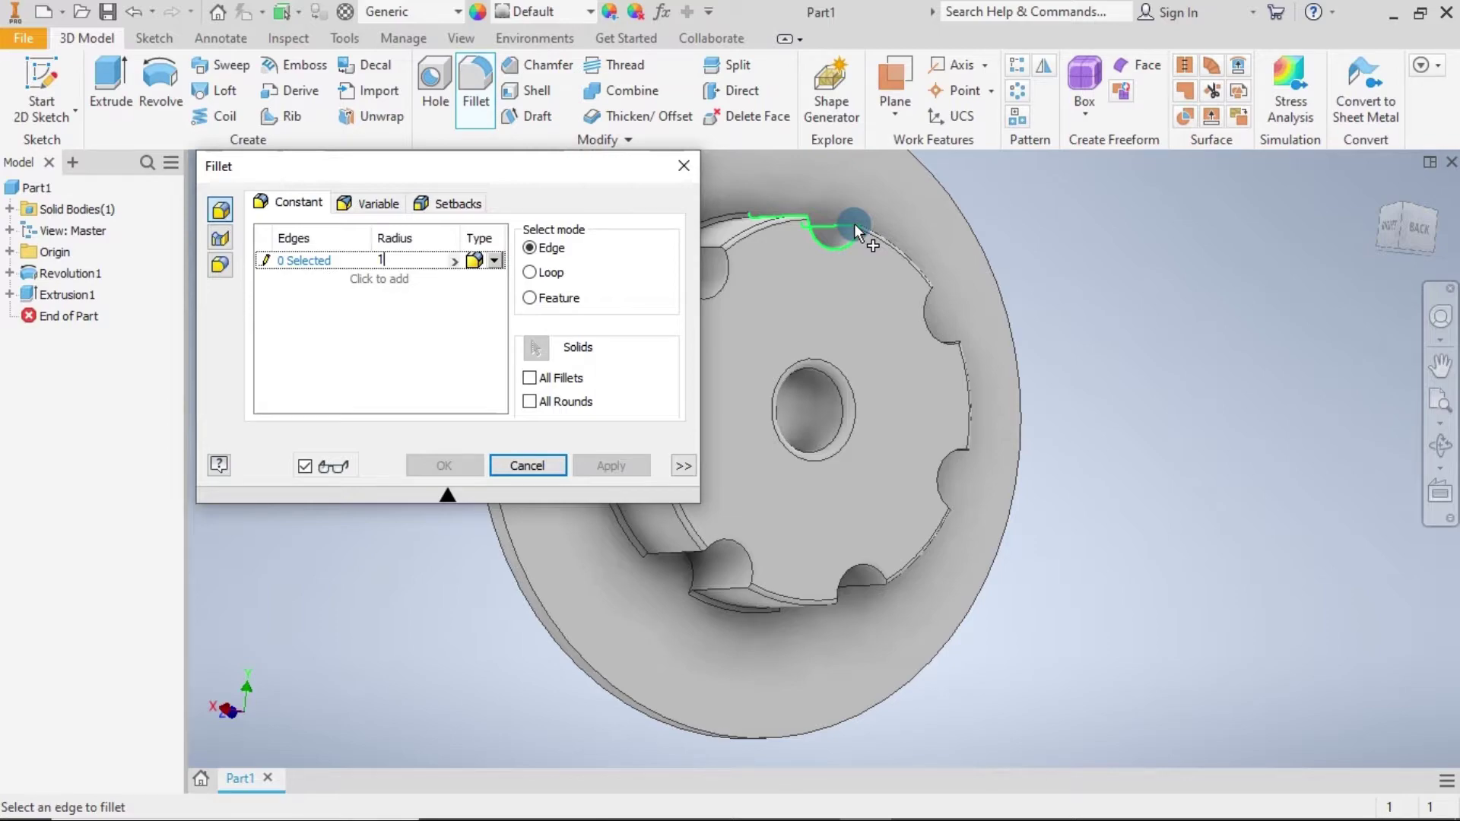
{"action": "left_click", "coordinate": [889, 257]}
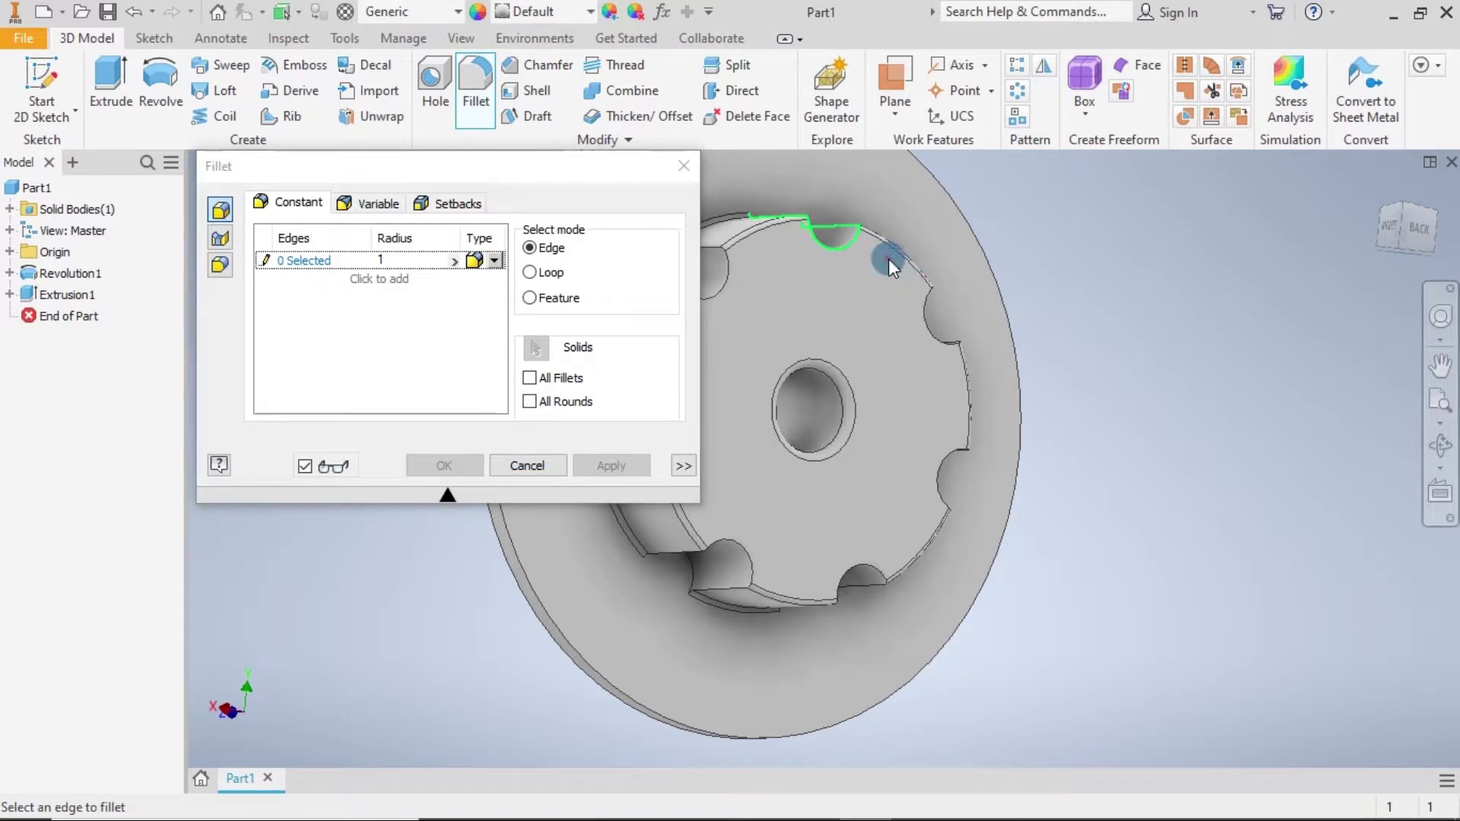
{"action": "left_click", "coordinate": [938, 331]}
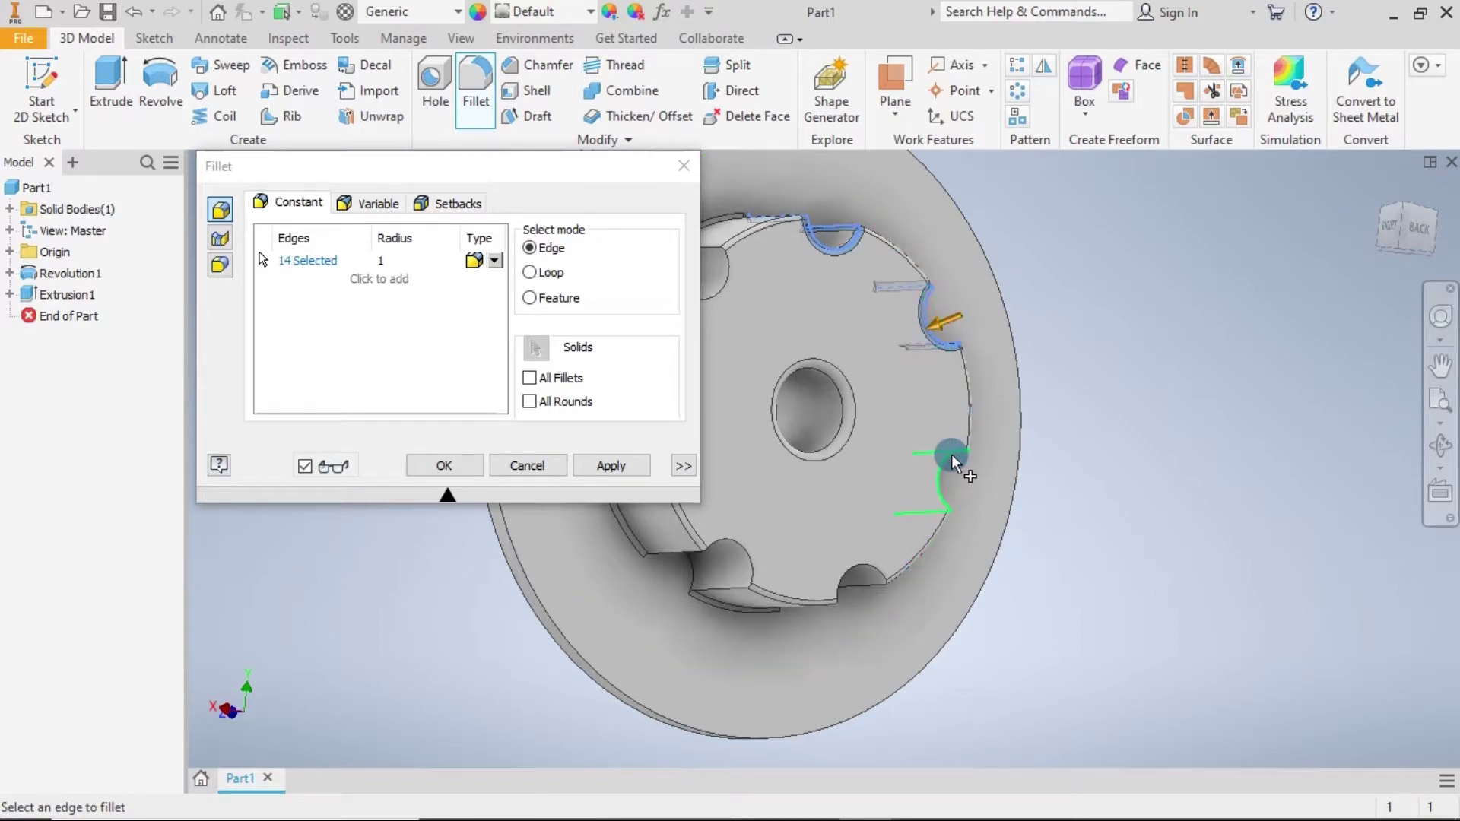
{"action": "left_click", "coordinate": [947, 456]}
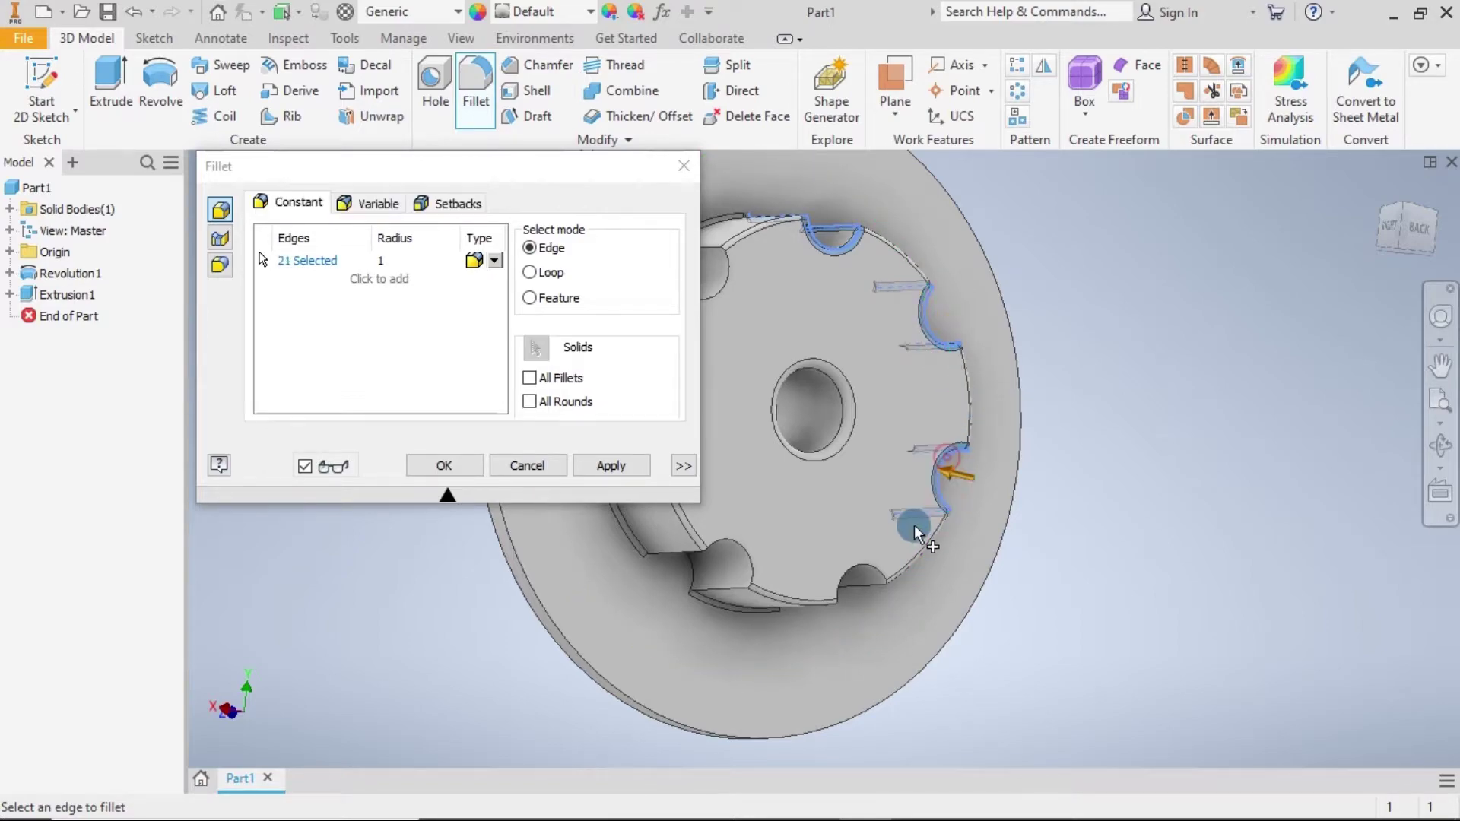
{"action": "left_click", "coordinate": [862, 564]}
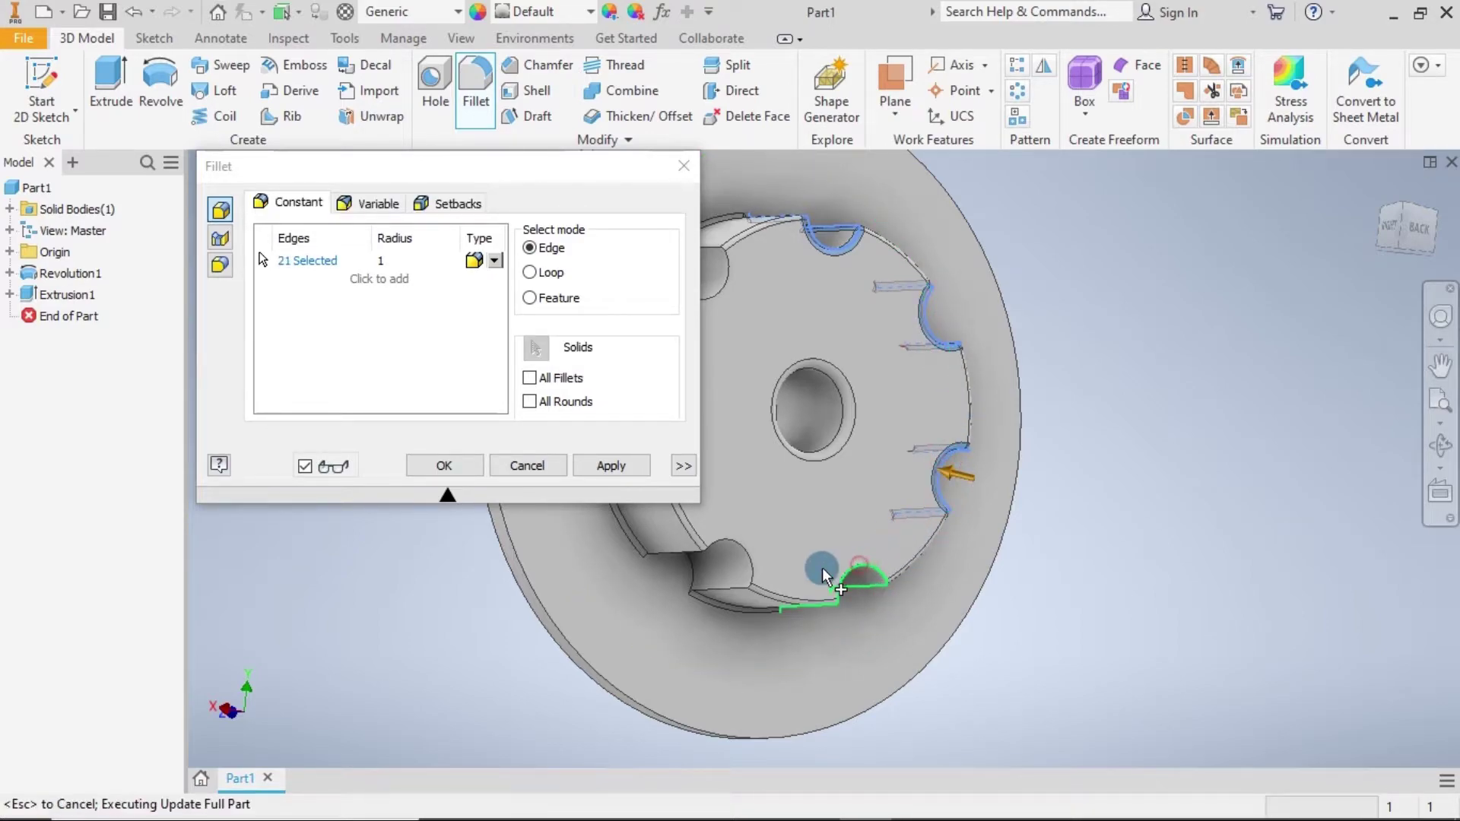
{"action": "left_click", "coordinate": [746, 552]}
Add the remaining notch edges and apply the 1 mm fillet as Fillet1.
{"action": "middle_click_drag", "start_coordinate": [777, 463], "coordinate": [975, 584]}
{"action": "left_click", "coordinate": [843, 496]}
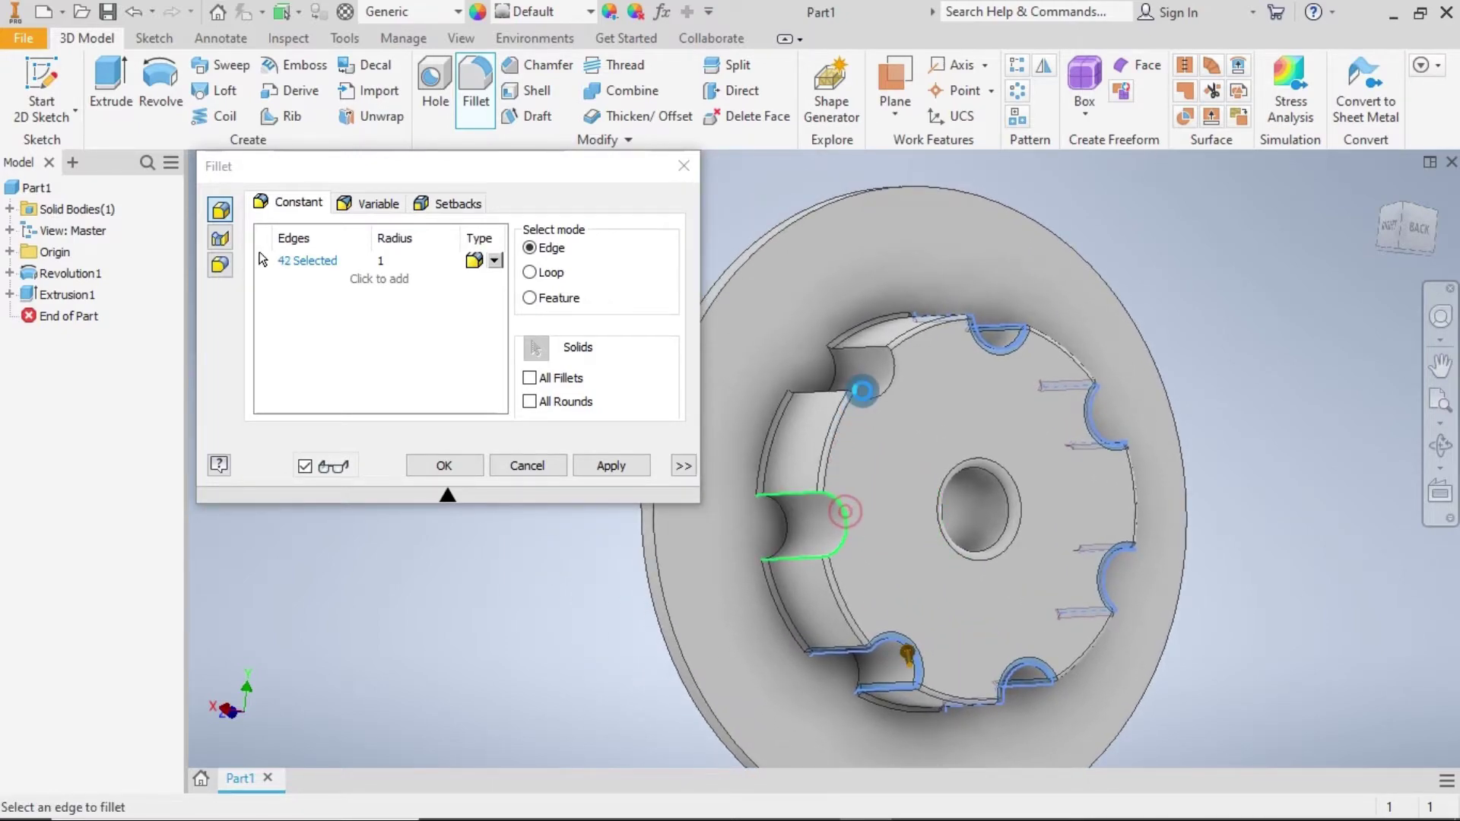
{"action": "left_click", "coordinate": [881, 396]}
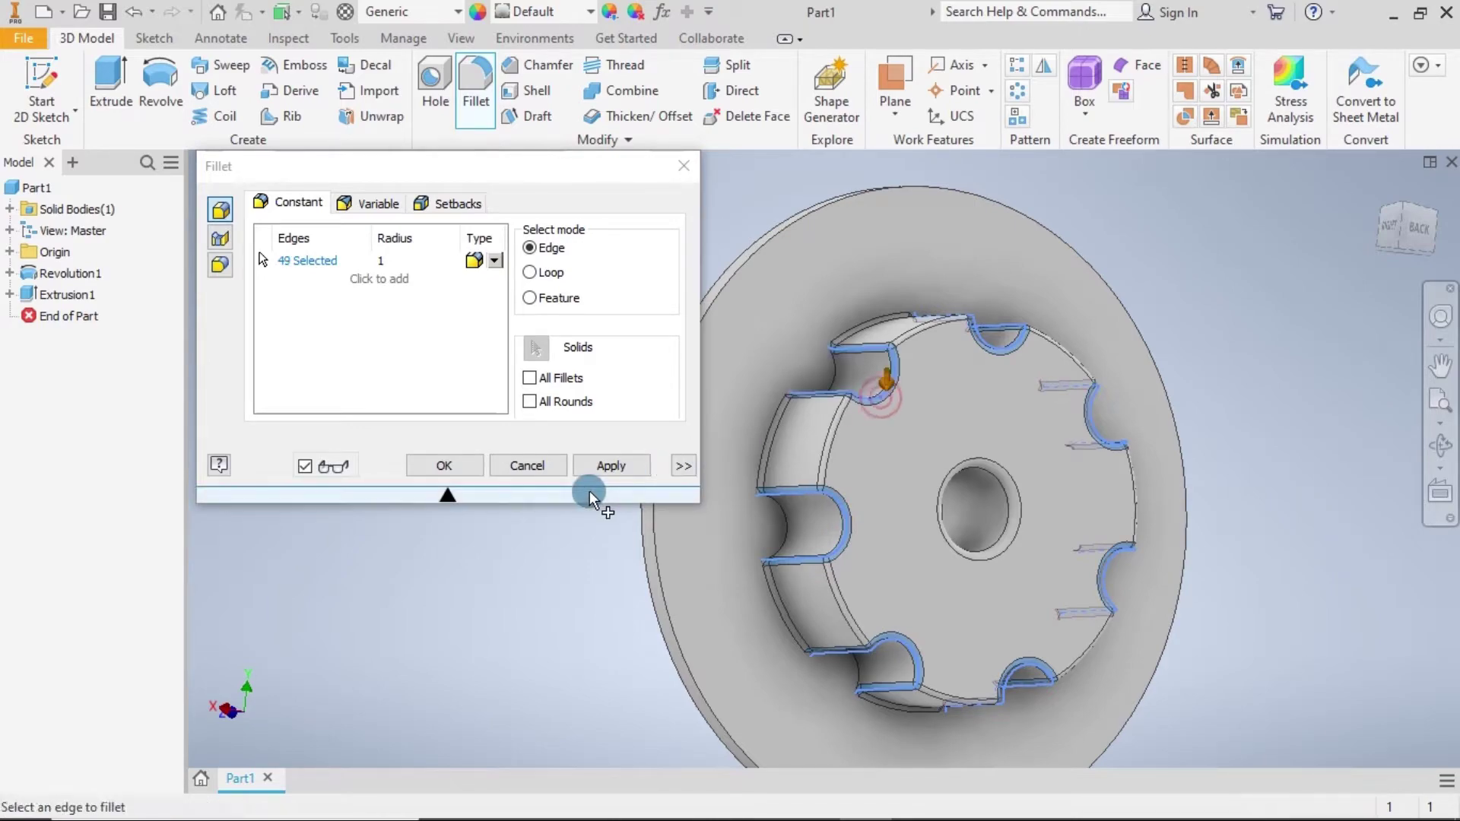
{"action": "left_click", "coordinate": [459, 471]}
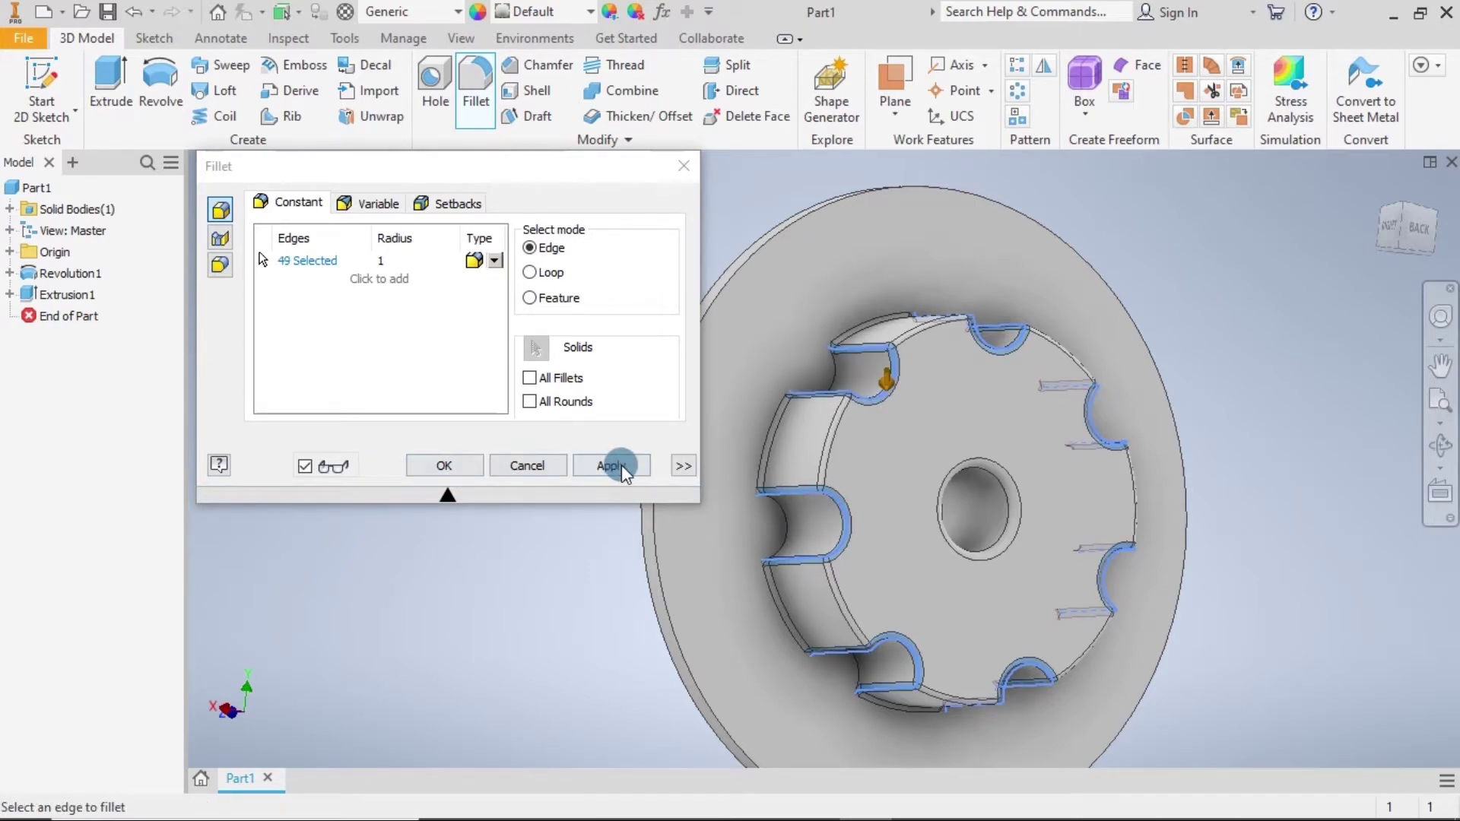
{"action": "left_click", "coordinate": [446, 467]}
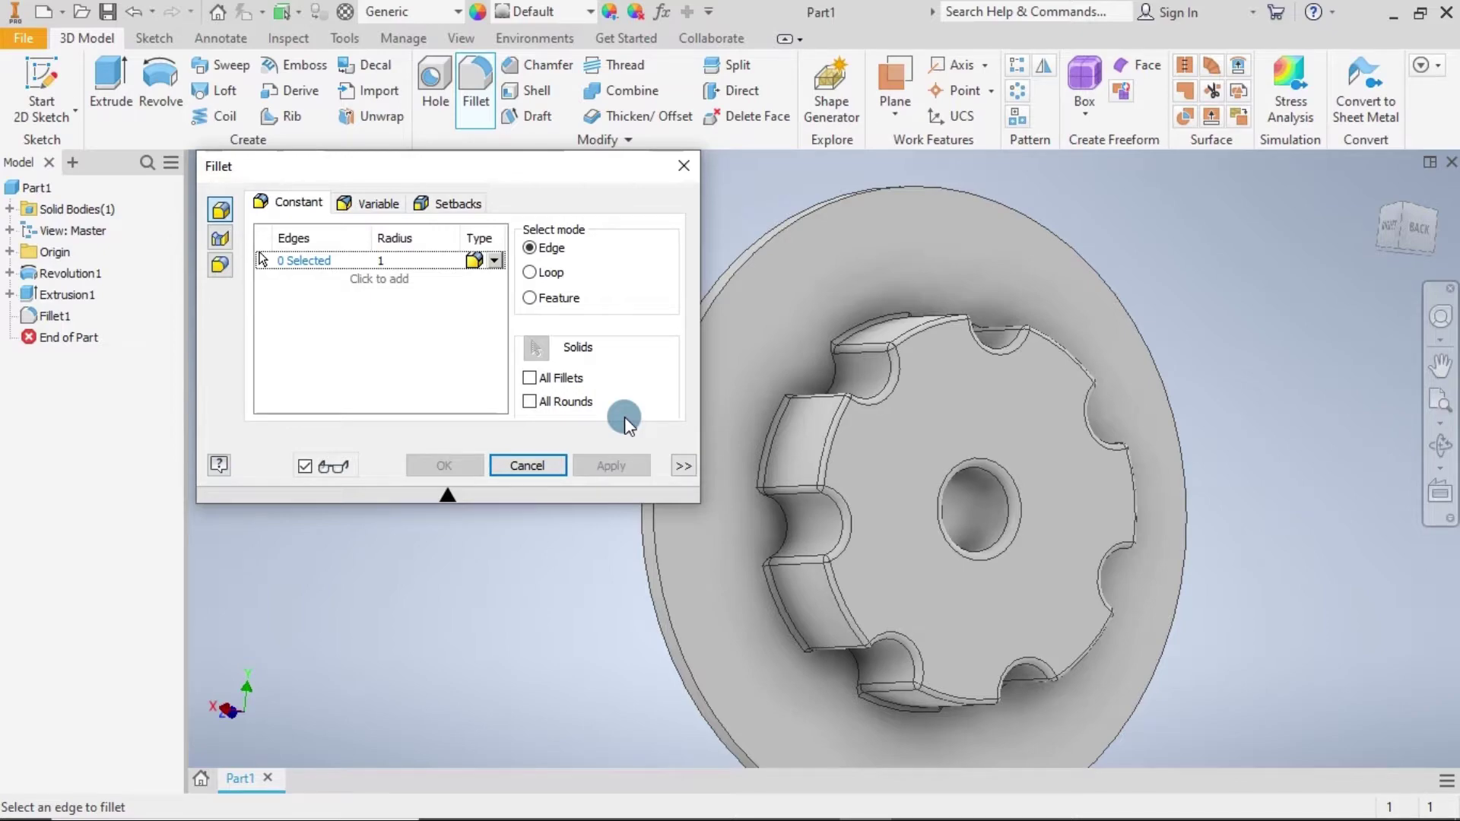
{"action": "left_click", "coordinate": [540, 466]}
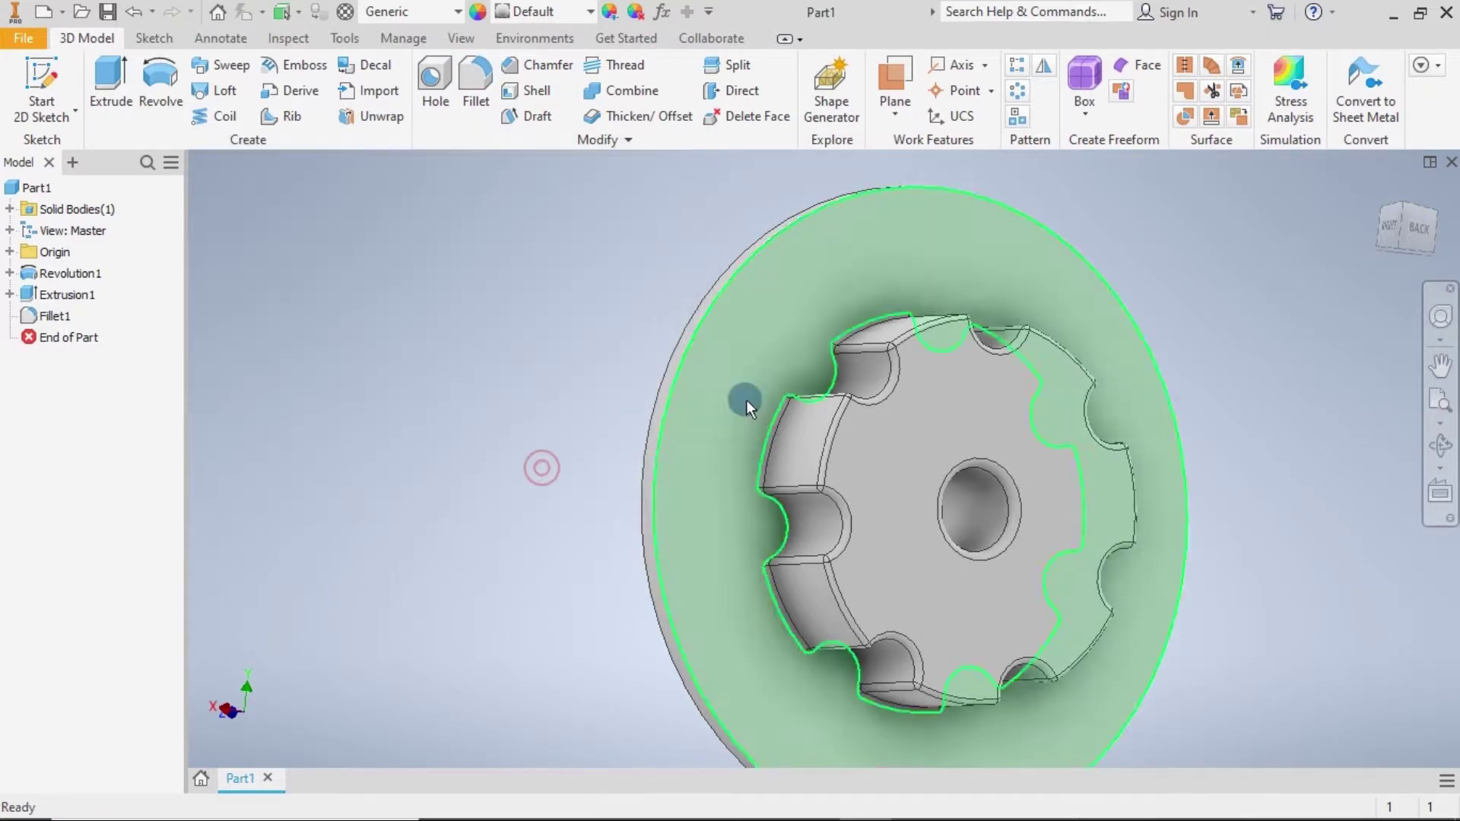
Orbit to the top view and roll it with the ViewCube so the part lies horizontal.
{"action": "mouse_move", "coordinate": [1263, 436]}
{"action": "middle_mouse_down", "text": "shift"}
{"action": "mouse_move", "coordinate": [1203, 495]}
{"action": "mouse_move", "coordinate": [1216, 500]}
{"action": "middle_mouse_up", "text": "shift"}
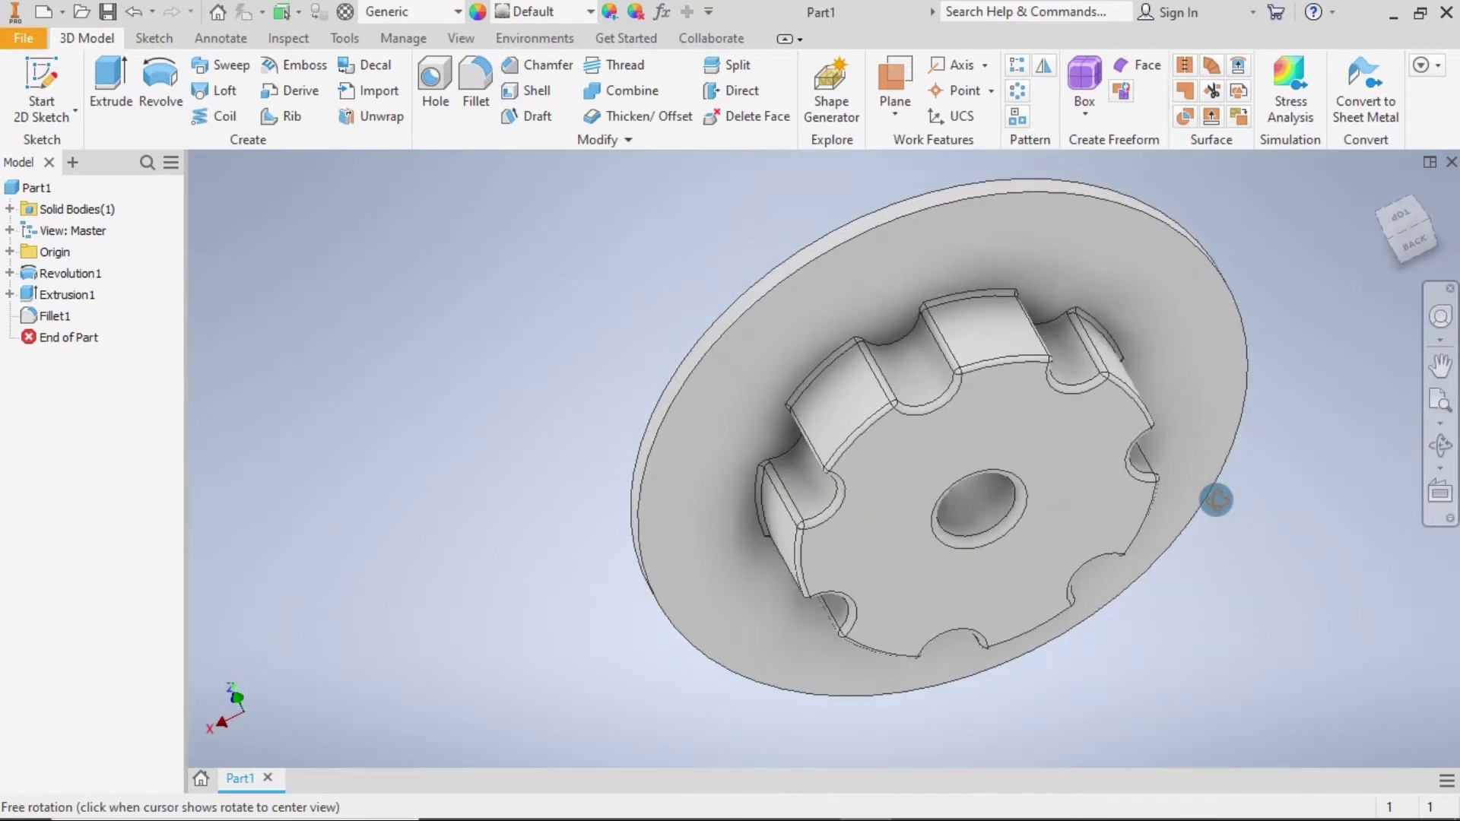
{"action": "left_click", "coordinate": [1407, 222]}
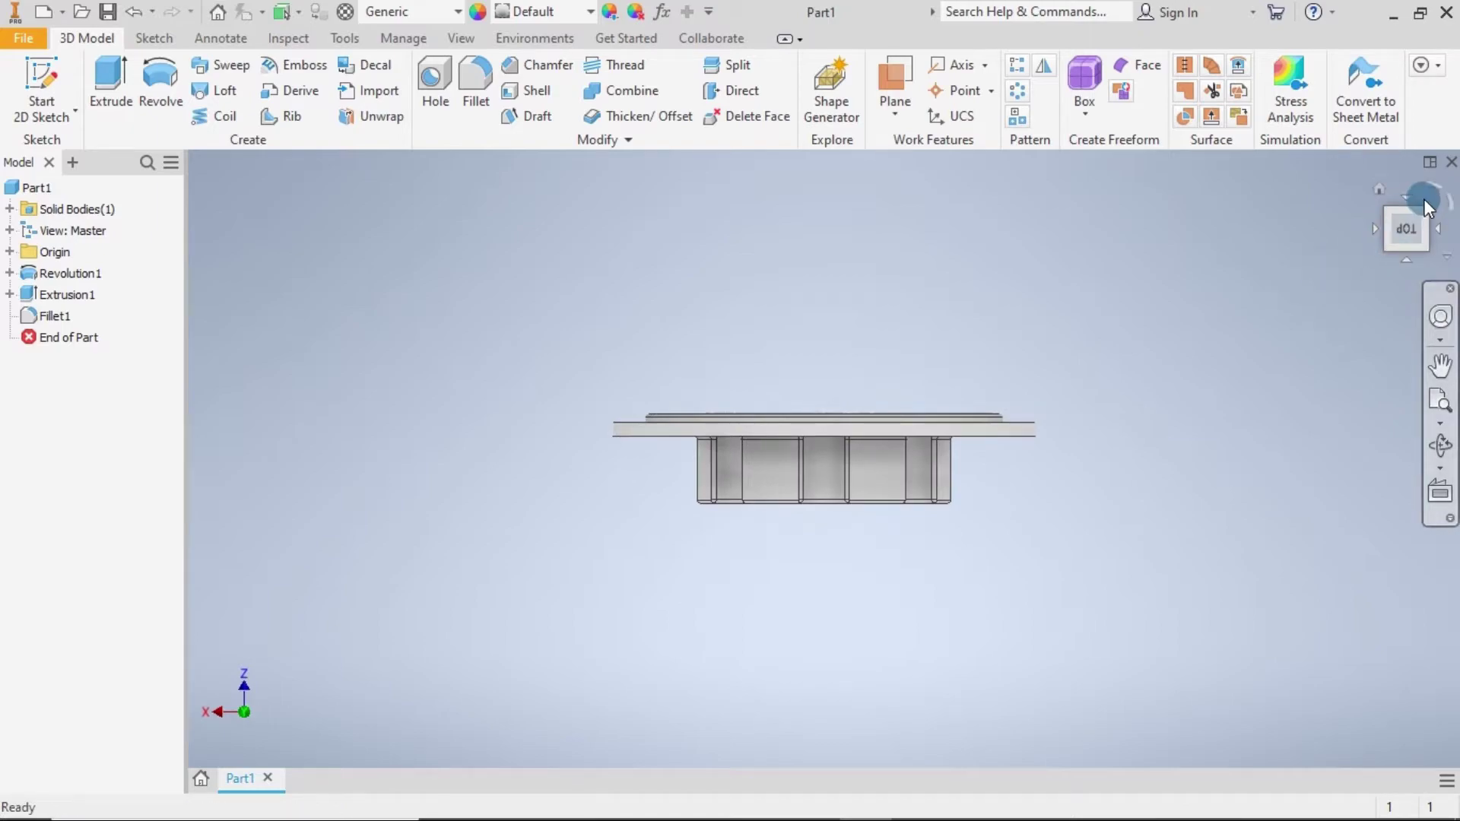
{"action": "left_click", "coordinate": [1429, 202]}
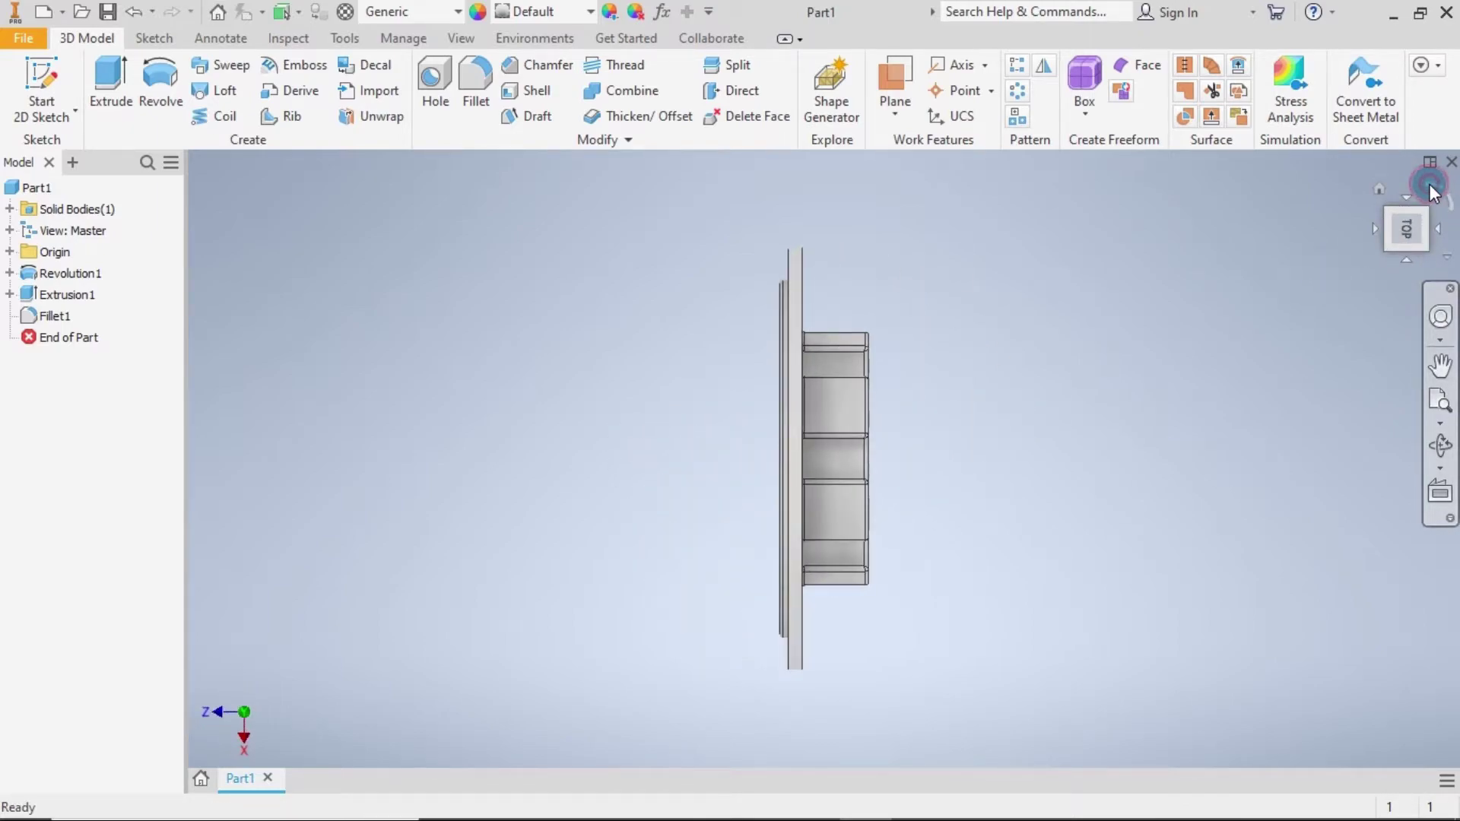
{"action": "left_click", "coordinate": [1433, 193]}
{"action": "left_click", "coordinate": [704, 357]}
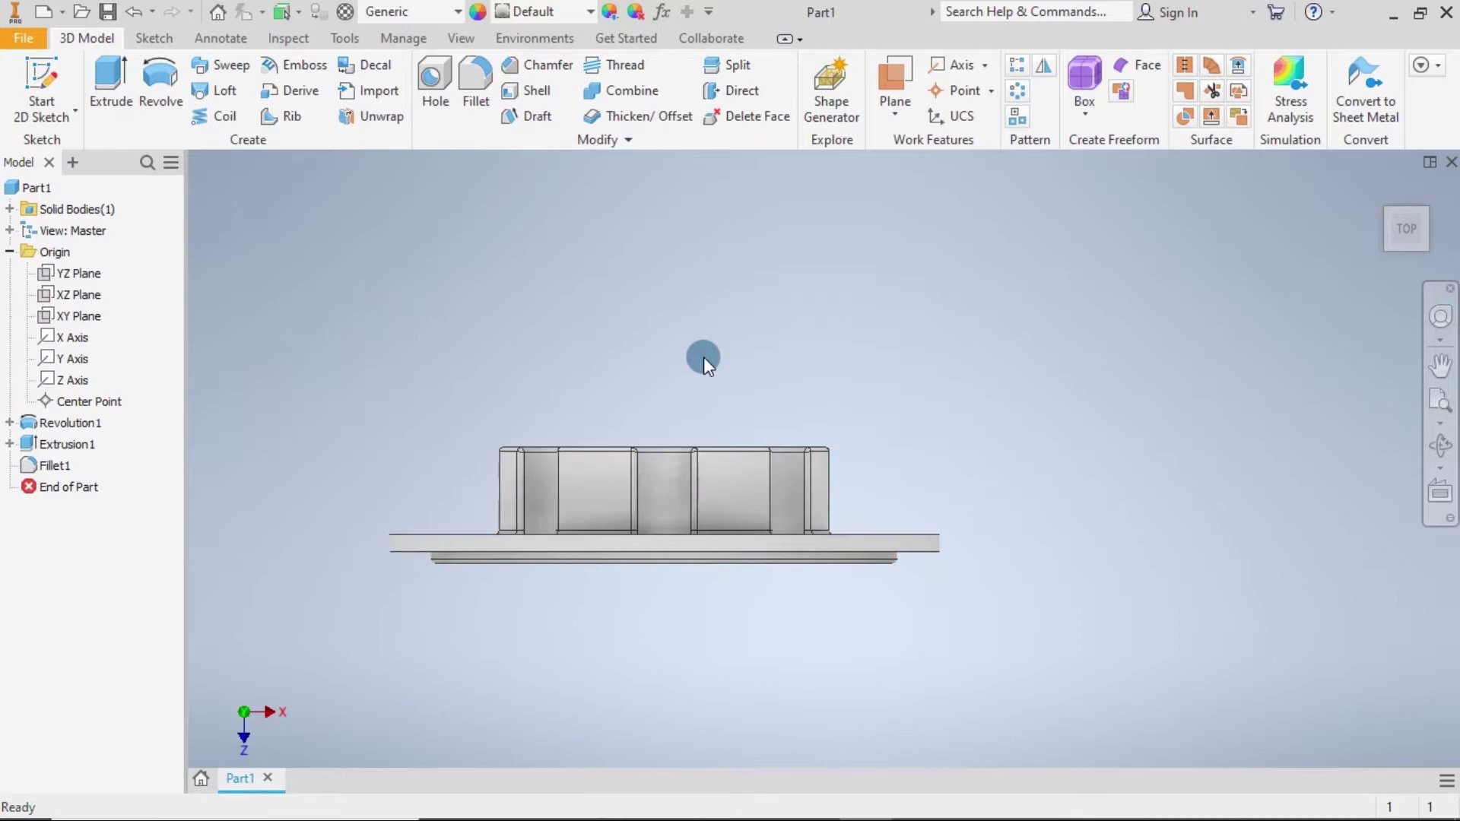
Start a new sketch on the XZ plane and slice the graphics to expose the bore.
{"action": "left_click", "coordinate": [71, 295]}
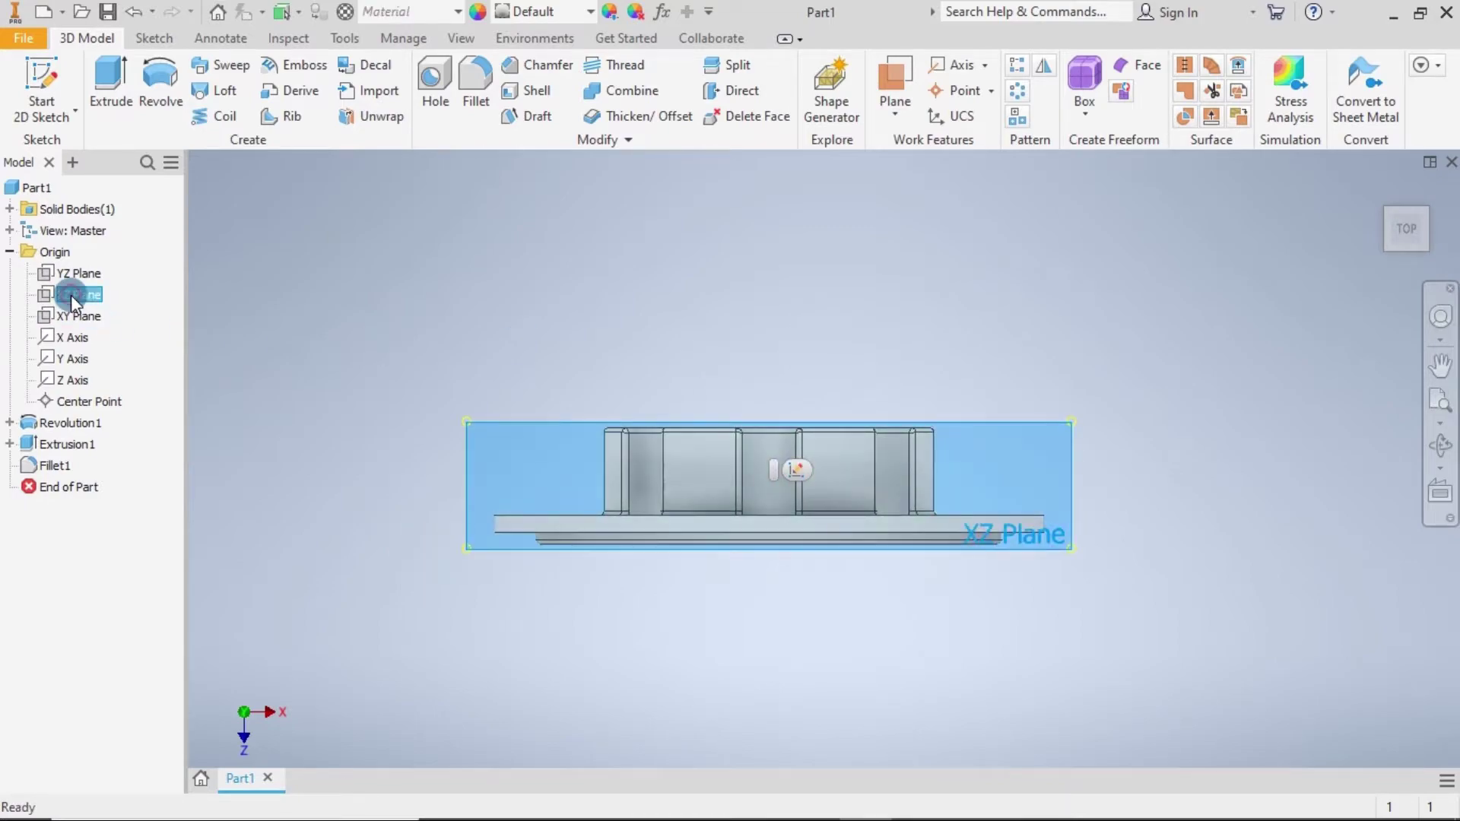
{"action": "right_click", "coordinate": [79, 299]}
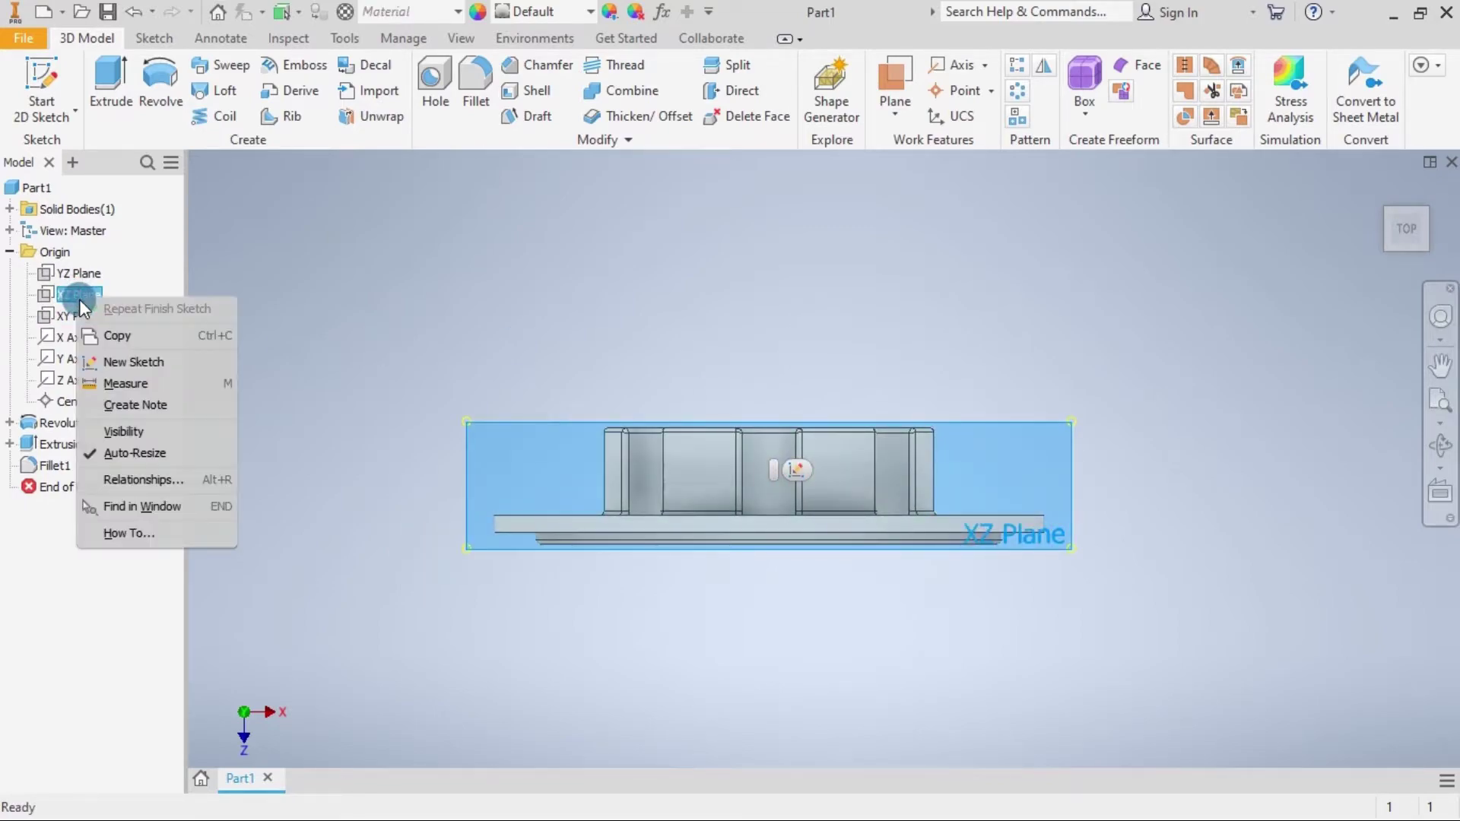
{"action": "left_click", "coordinate": [107, 366]}
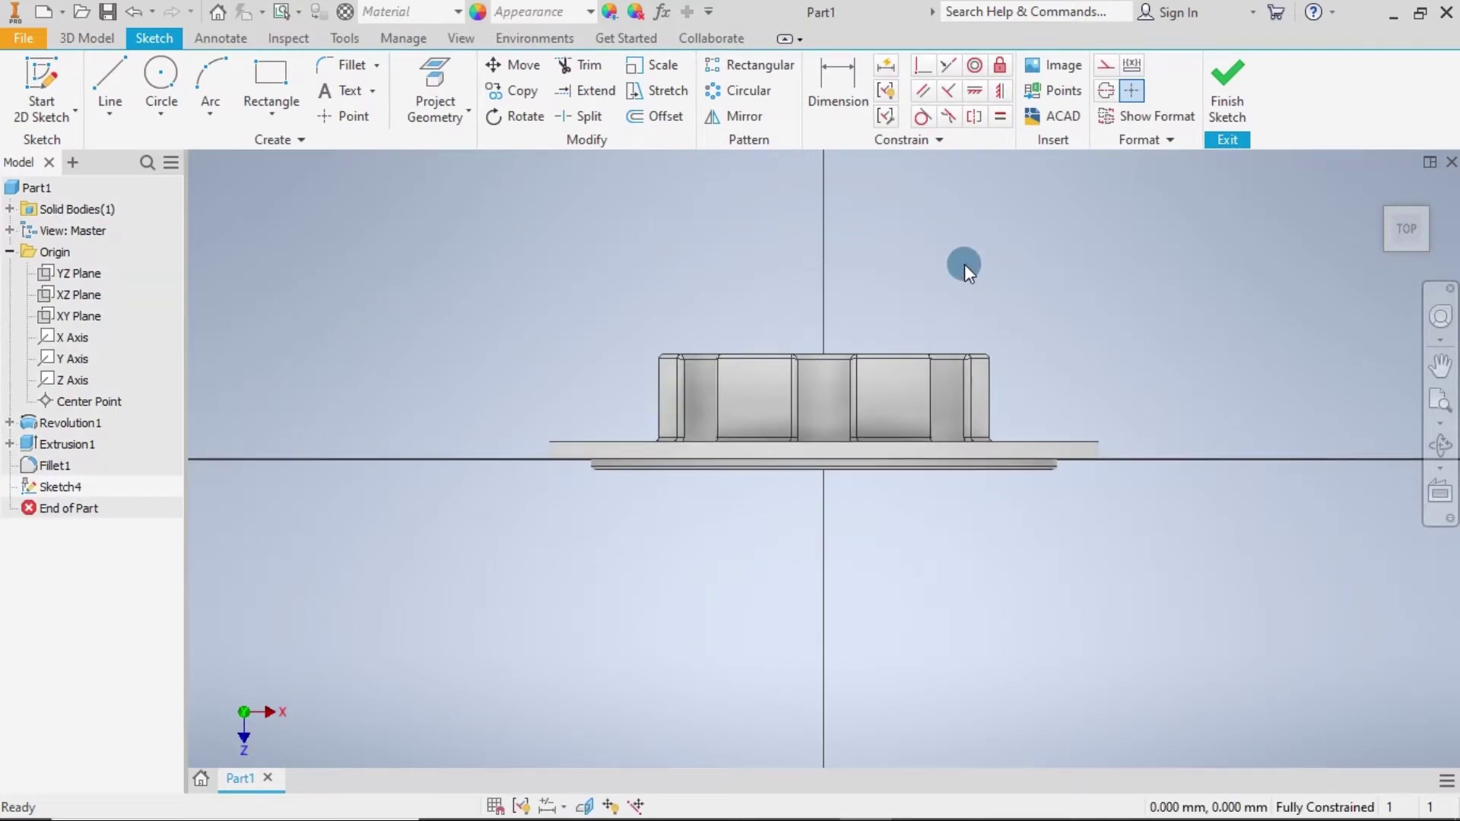
{"action": "scroll", "coordinate": [965, 266], "scroll_direction": "down", "scroll_amount": 3}
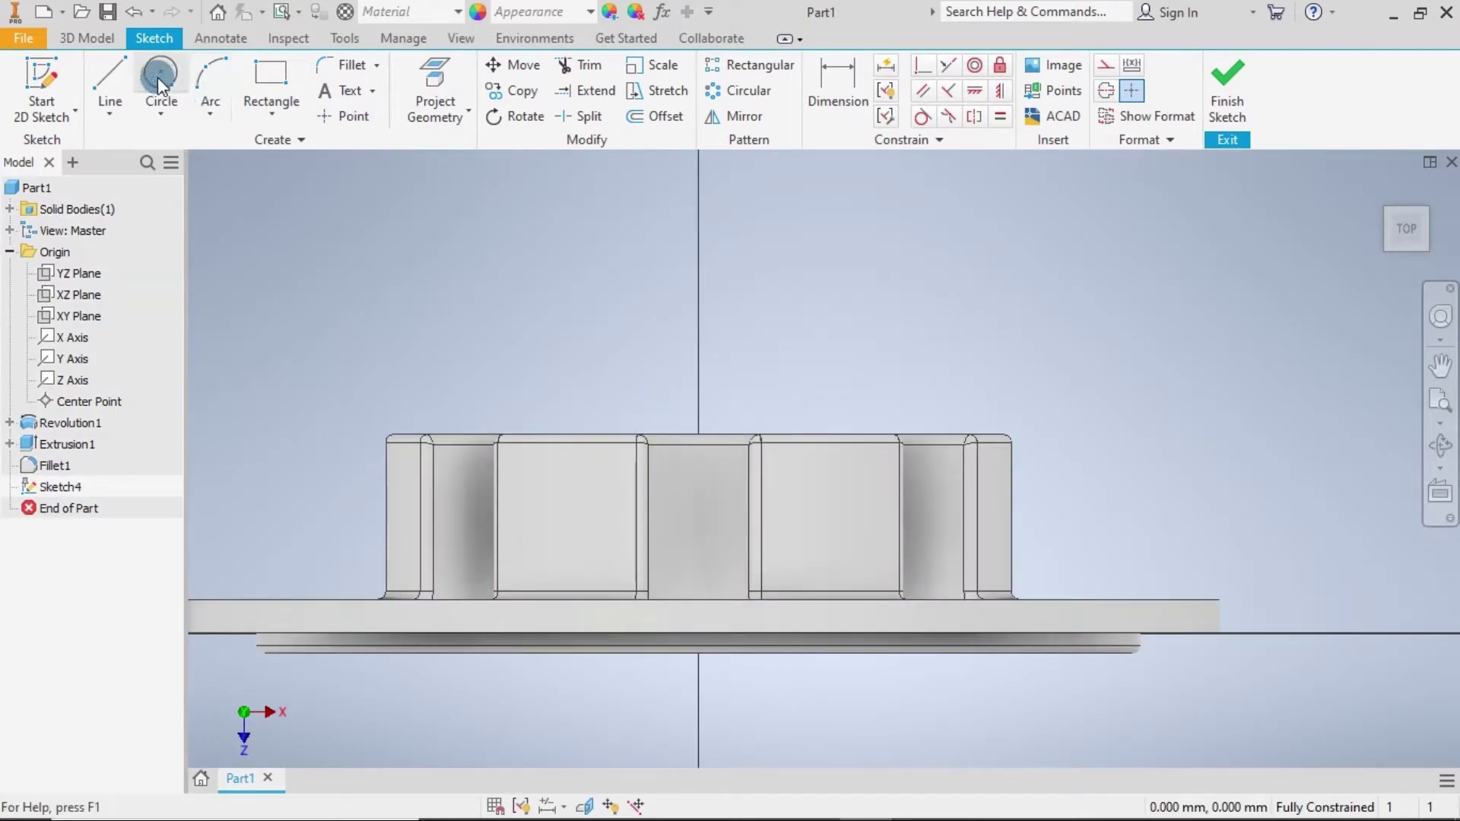
{"action": "left_click", "coordinate": [456, 38]}
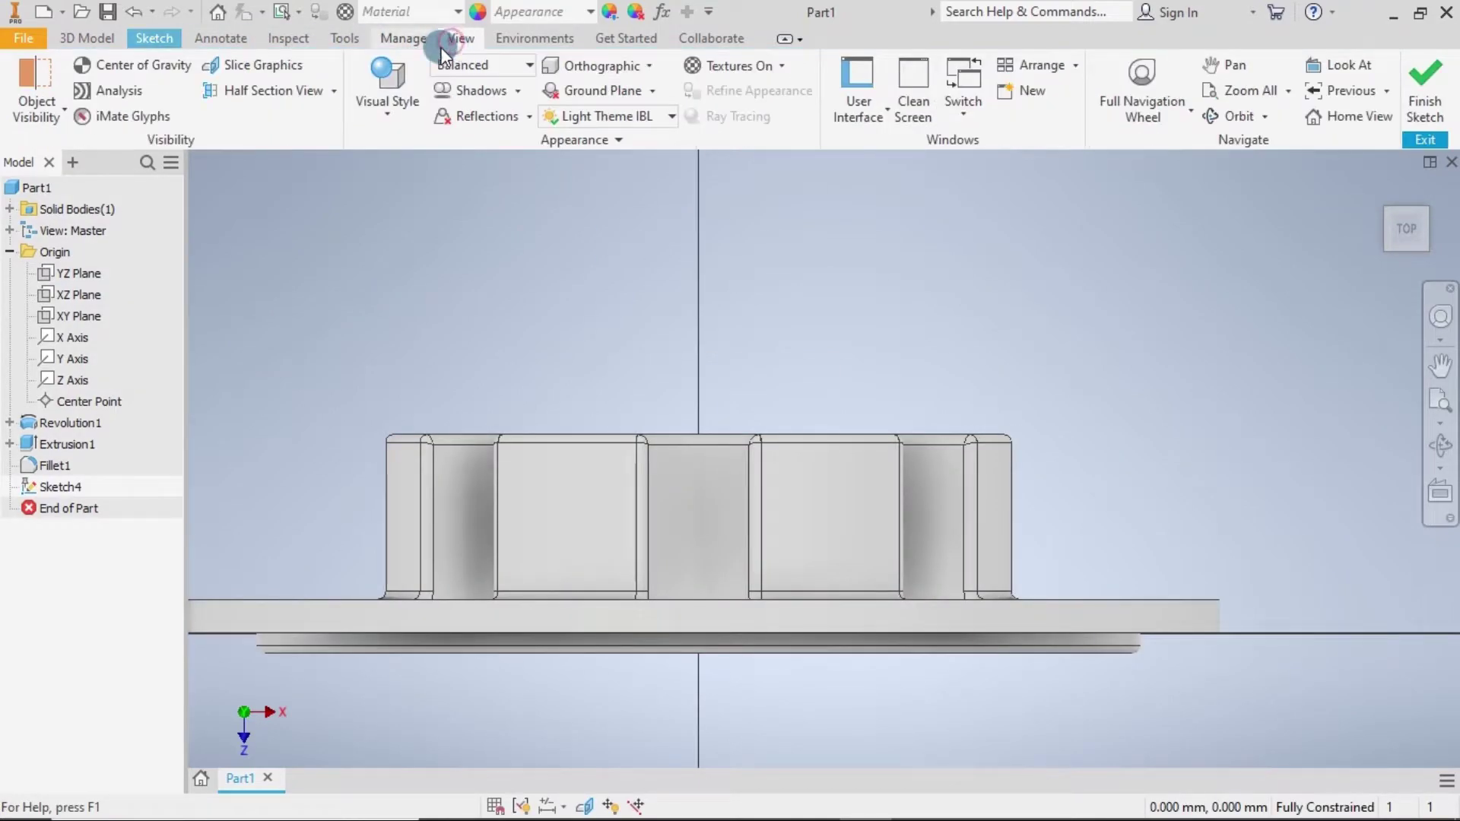
{"action": "left_click", "coordinate": [276, 70]}
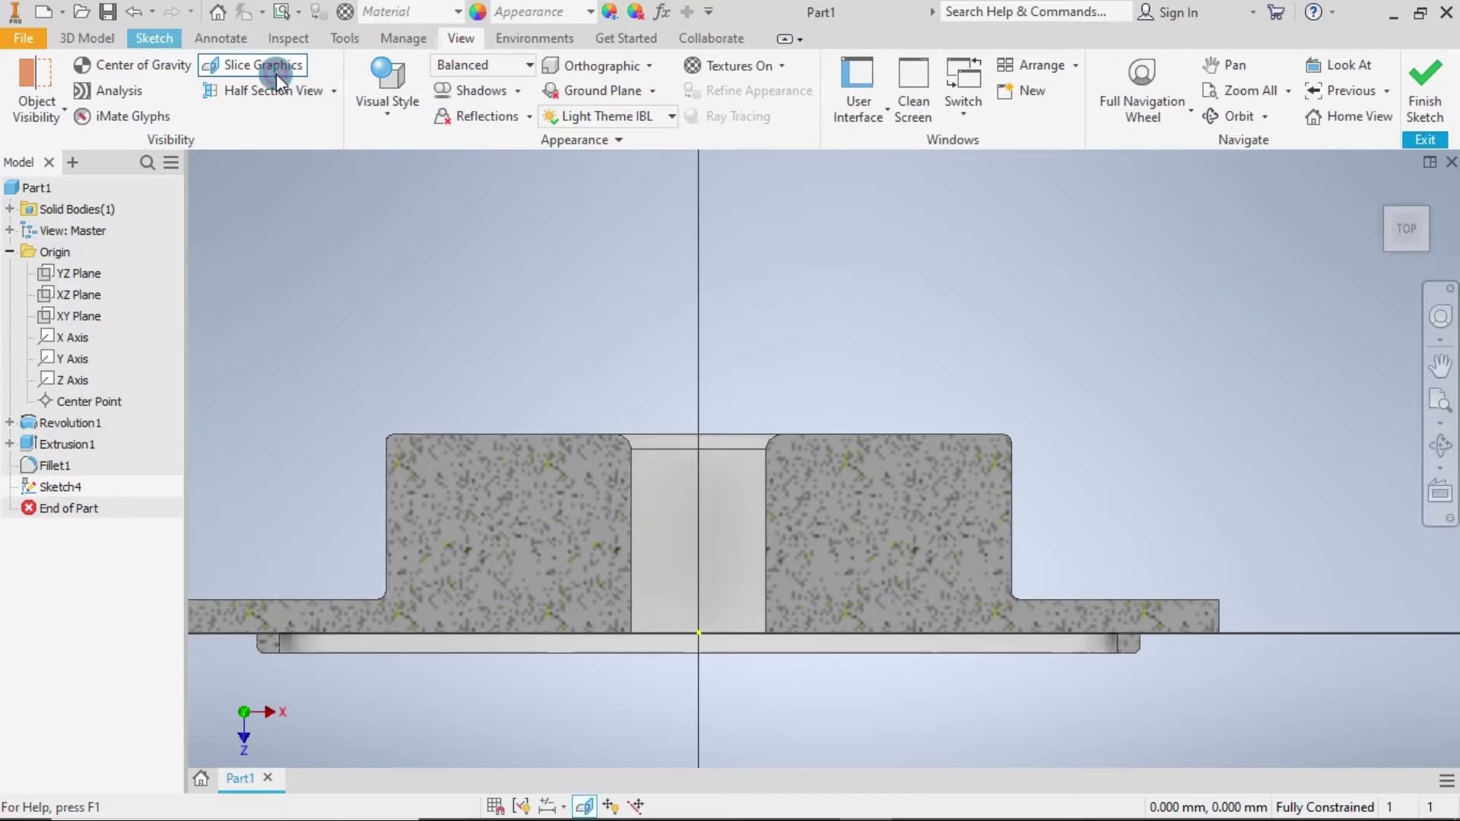
{"action": "left_click", "coordinate": [152, 38]}
Draw a 2 mm diameter circle centred on the axis inside the bore.
{"action": "left_click", "coordinate": [159, 75]}
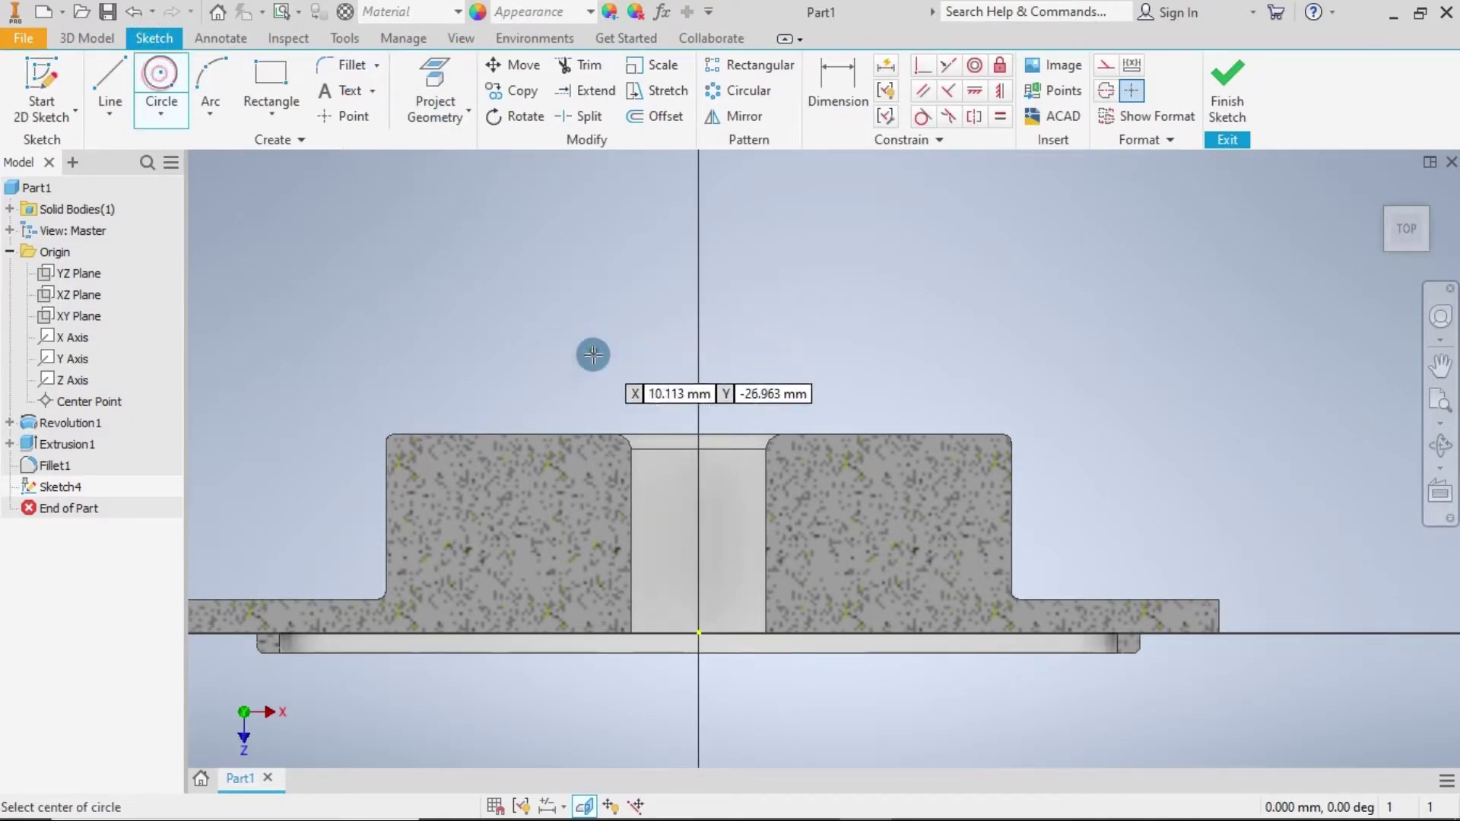
{"action": "left_click", "coordinate": [699, 542]}
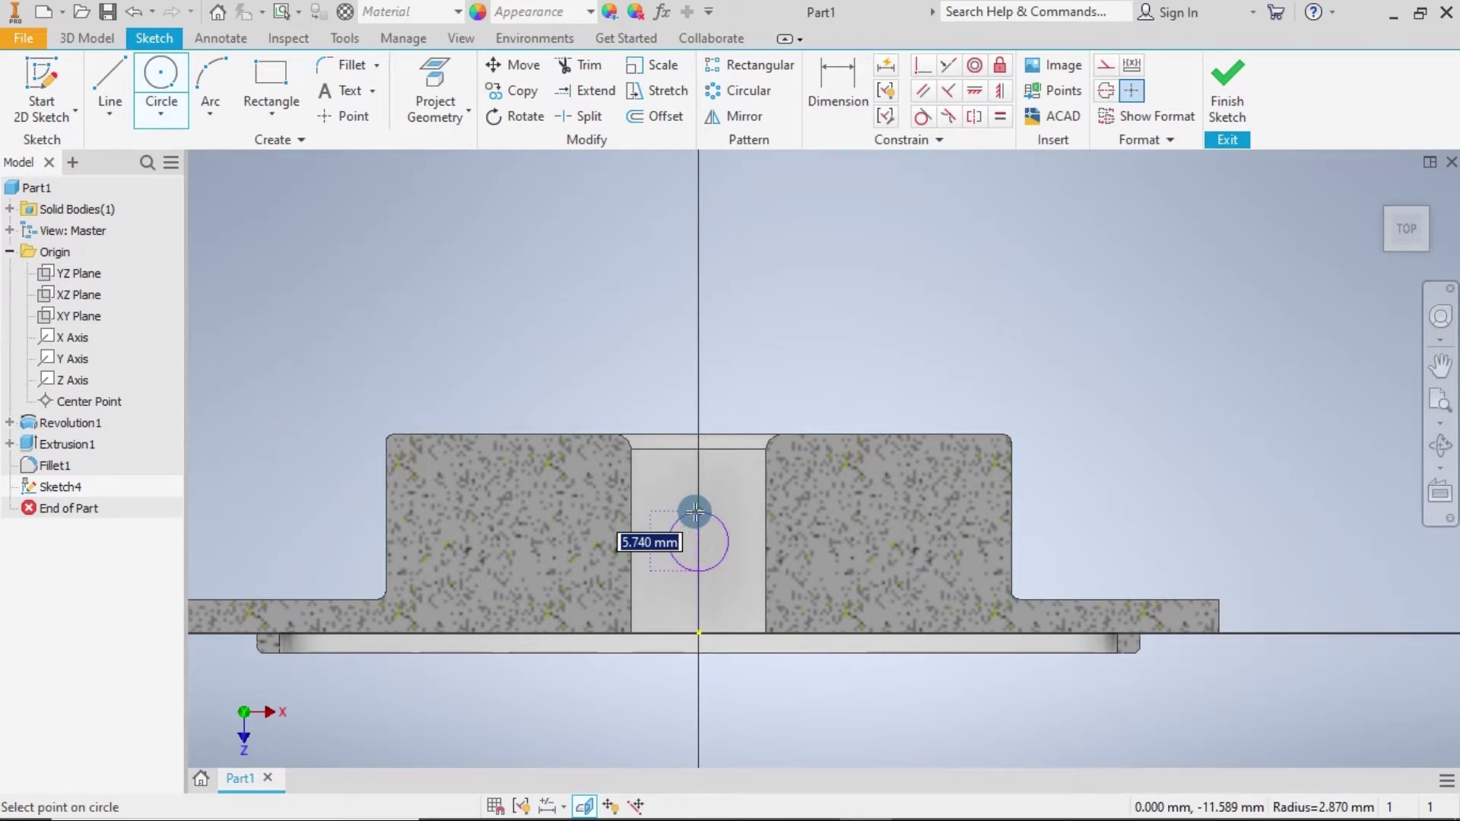
{"action": "type", "text": "2.5"}
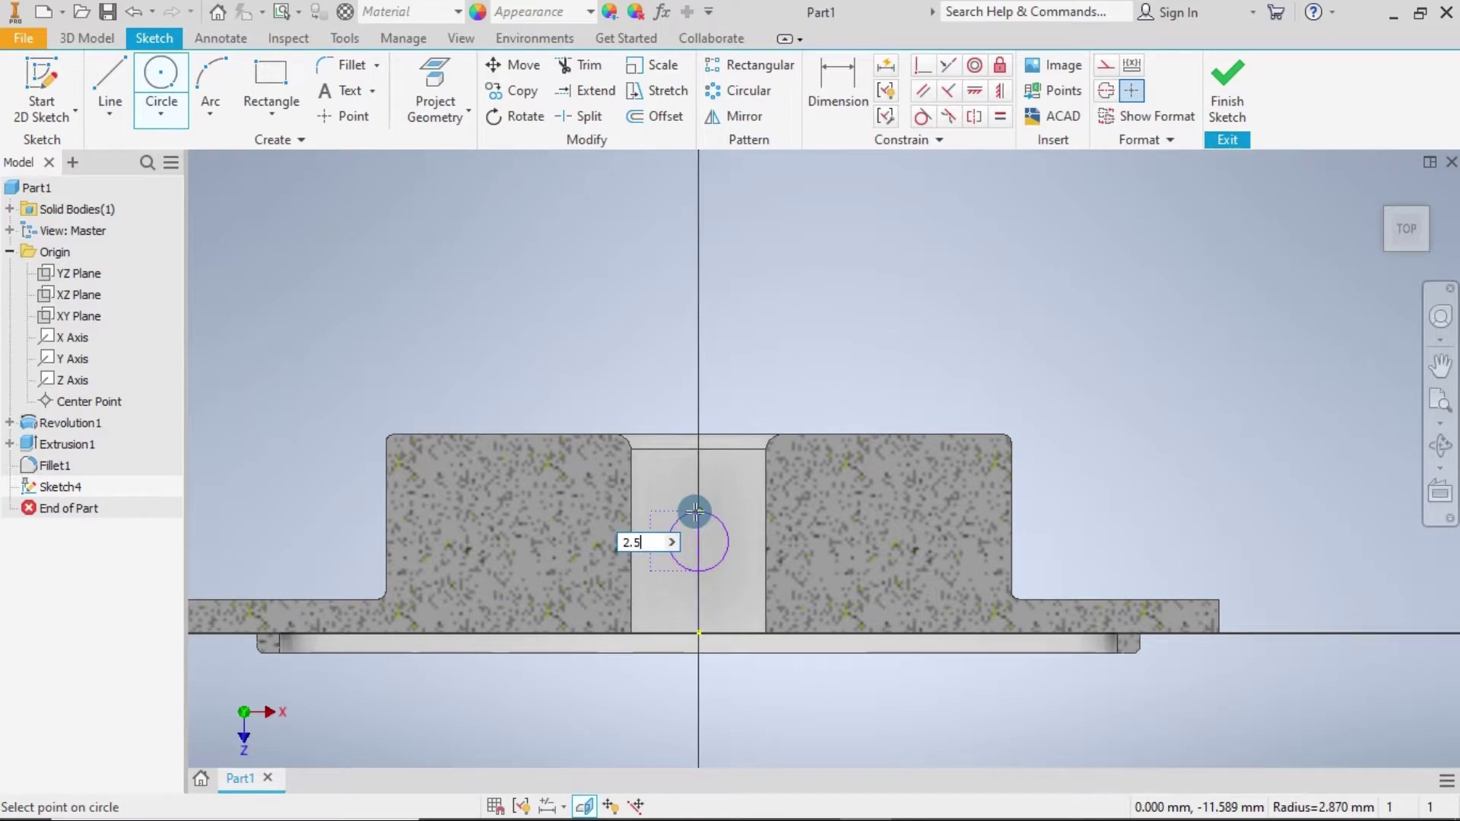
{"action": "key", "text": "Return"}
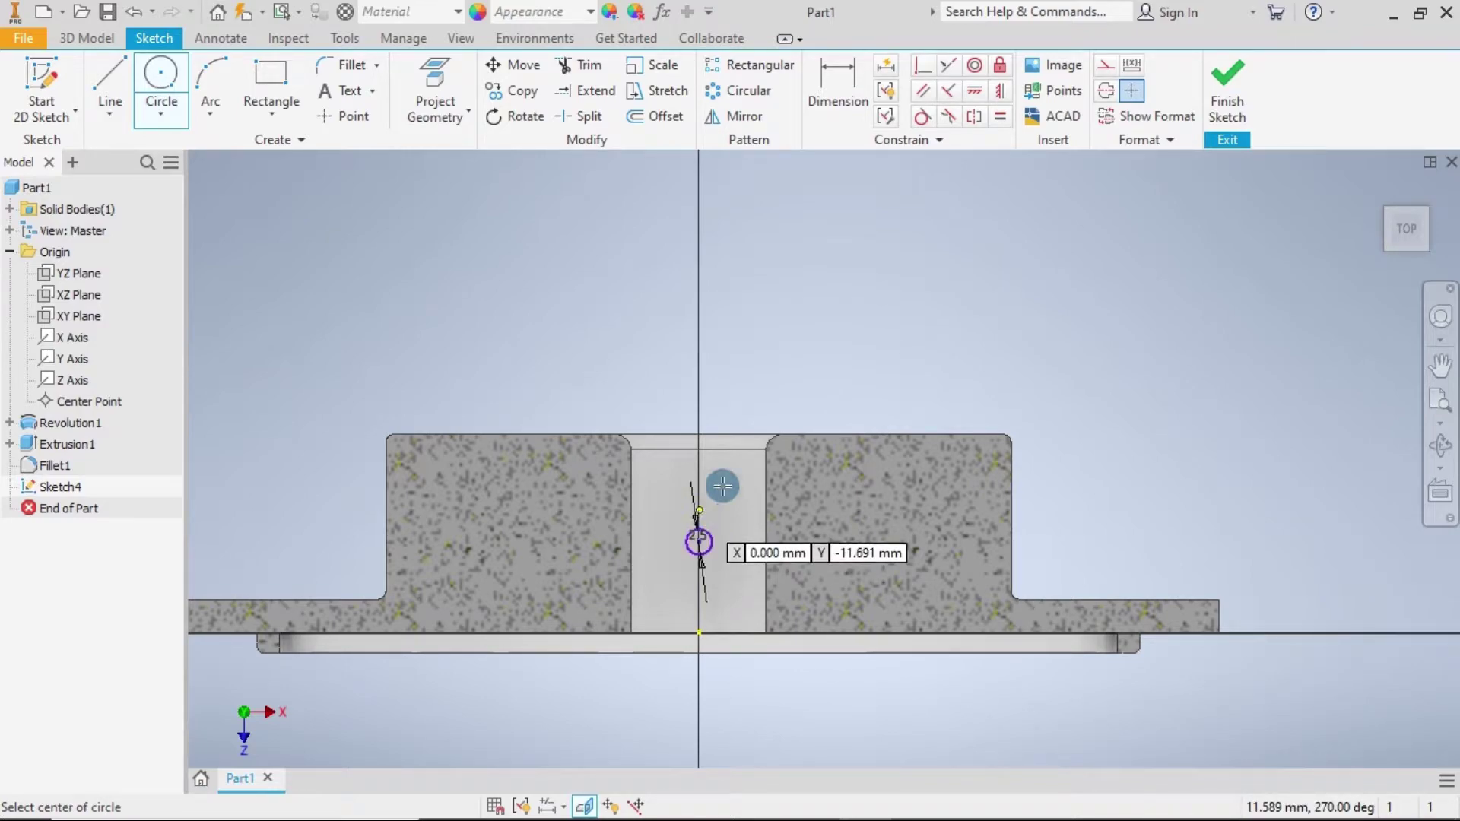
{"action": "left_click", "coordinate": [837, 78]}
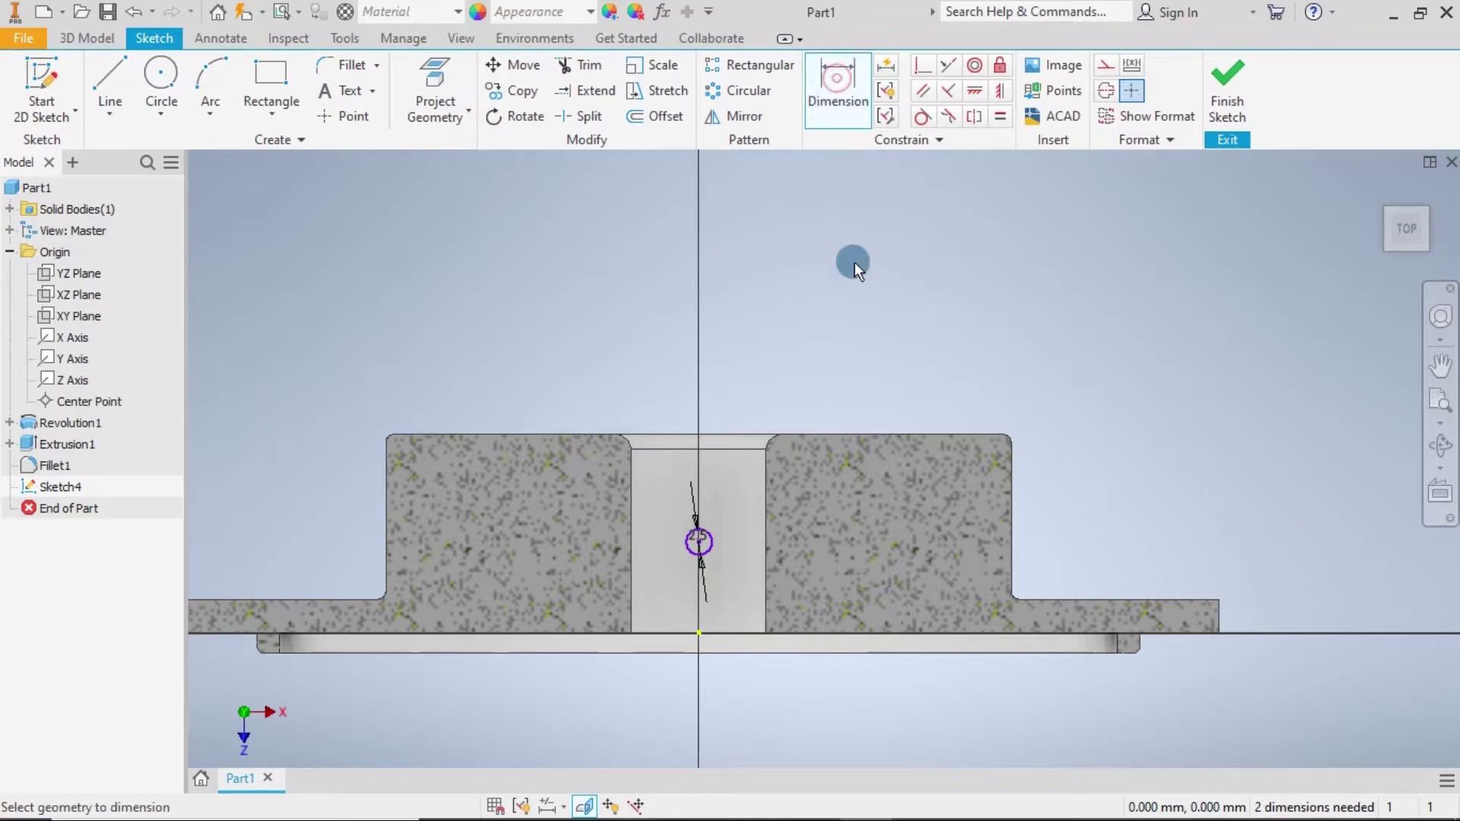
Dimension the circle from the bore top edge (10.281) and from the flange top as driven d27.
{"action": "left_click", "coordinate": [721, 434]}
{"action": "left_click", "coordinate": [698, 542]}
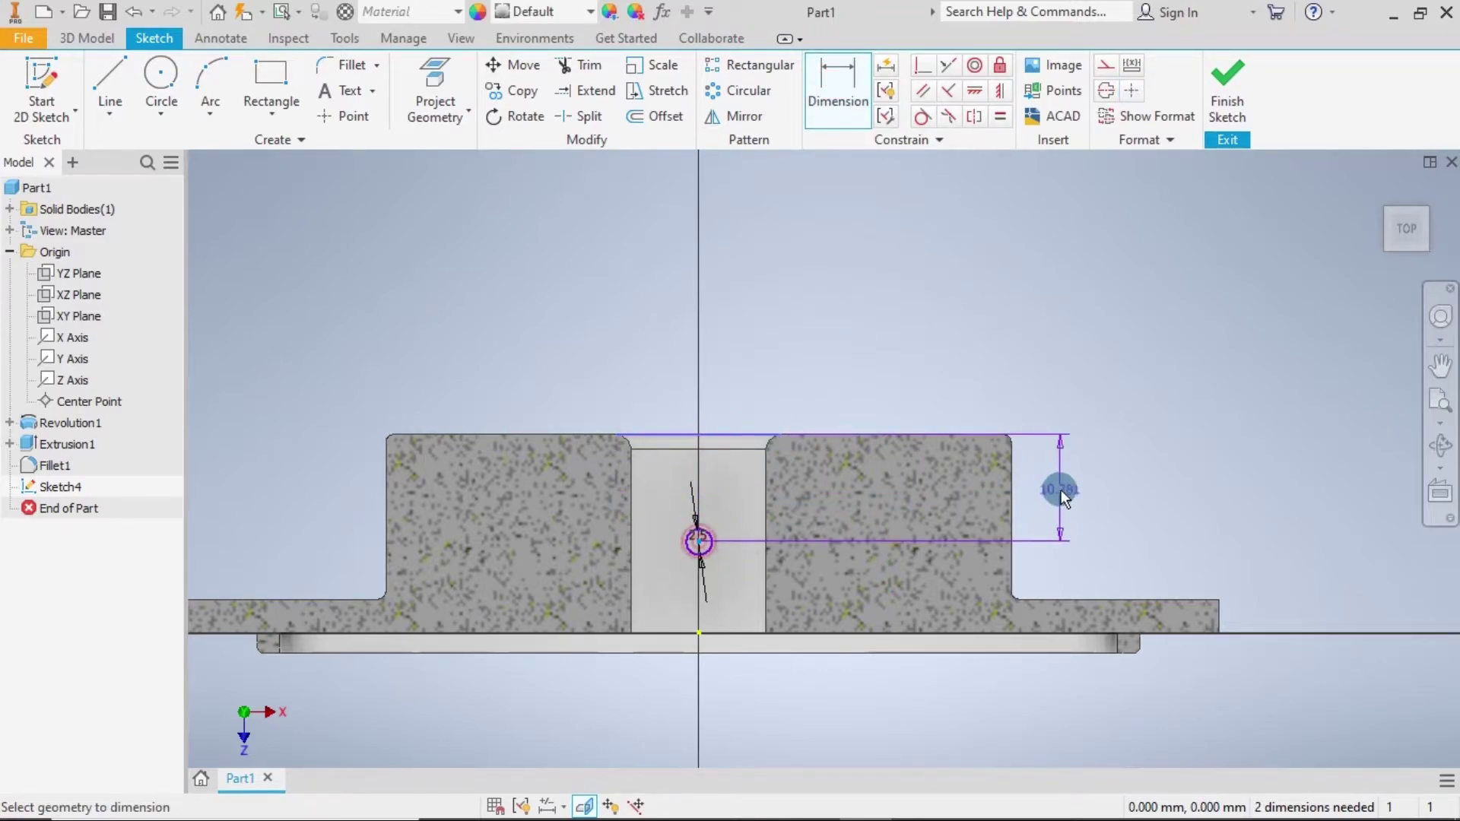
{"action": "left_click", "coordinate": [1085, 486]}
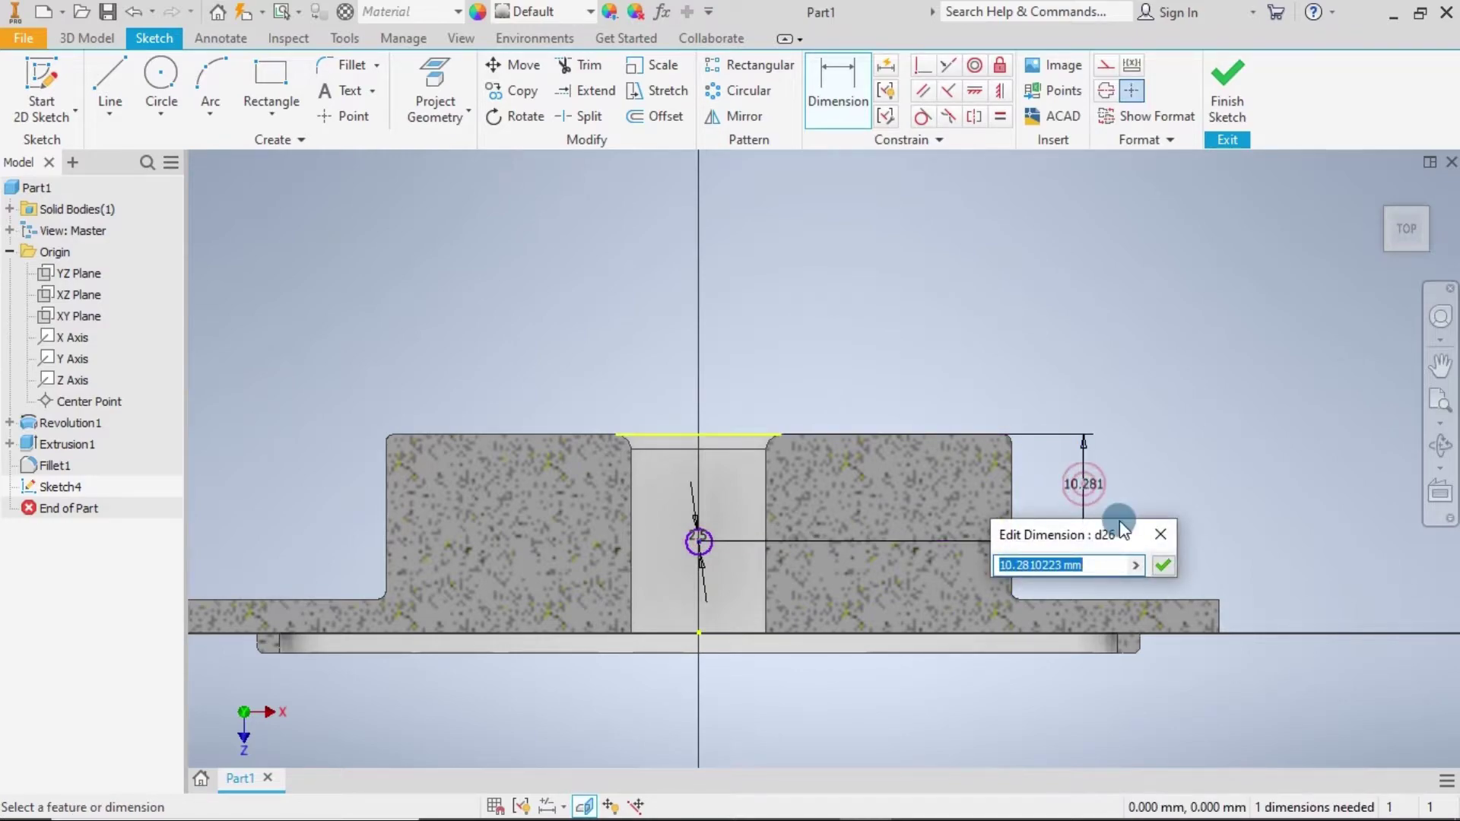
{"action": "left_click", "coordinate": [1162, 565]}
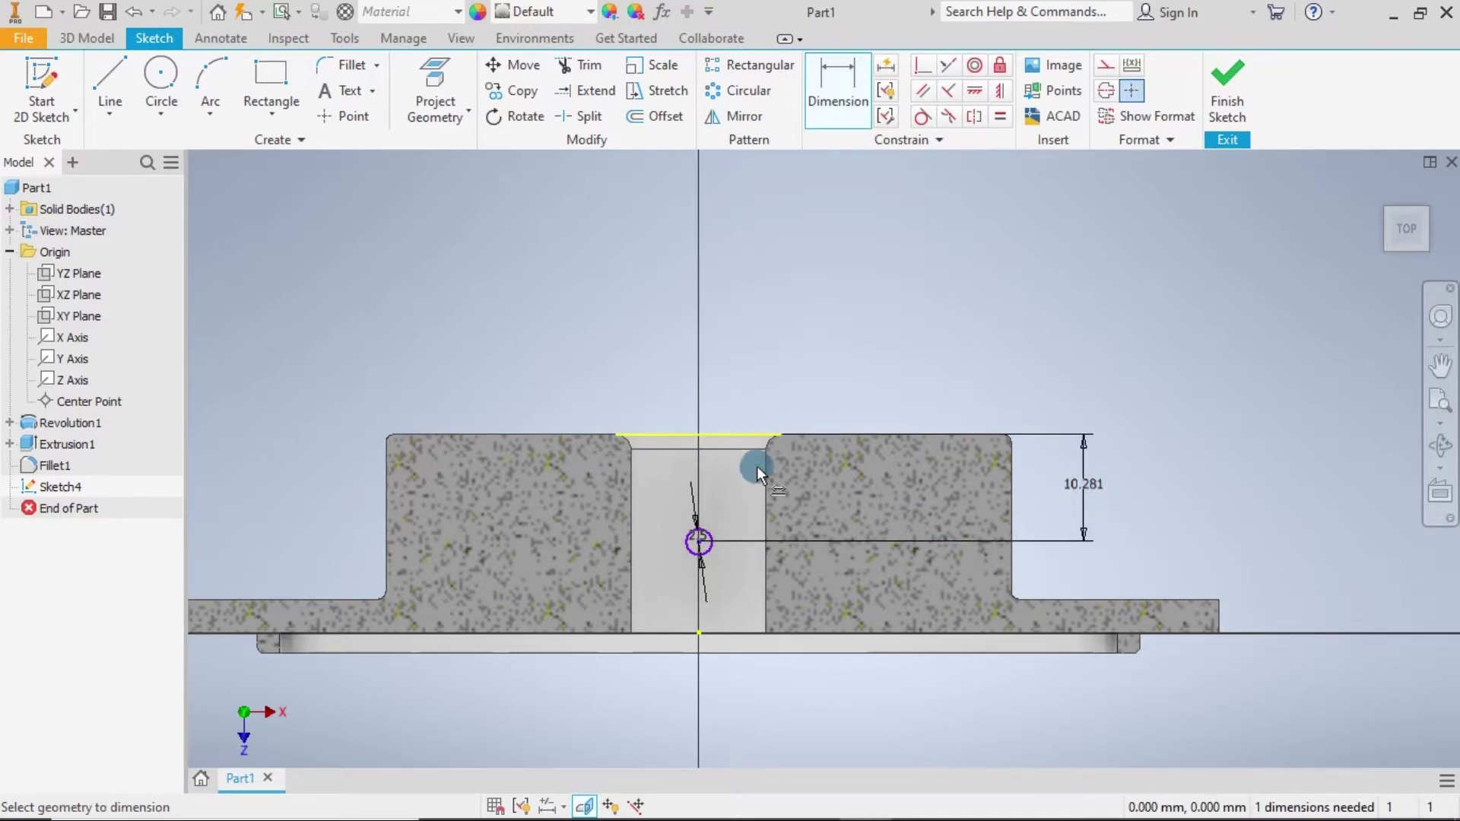
{"action": "left_click", "coordinate": [1065, 589]}
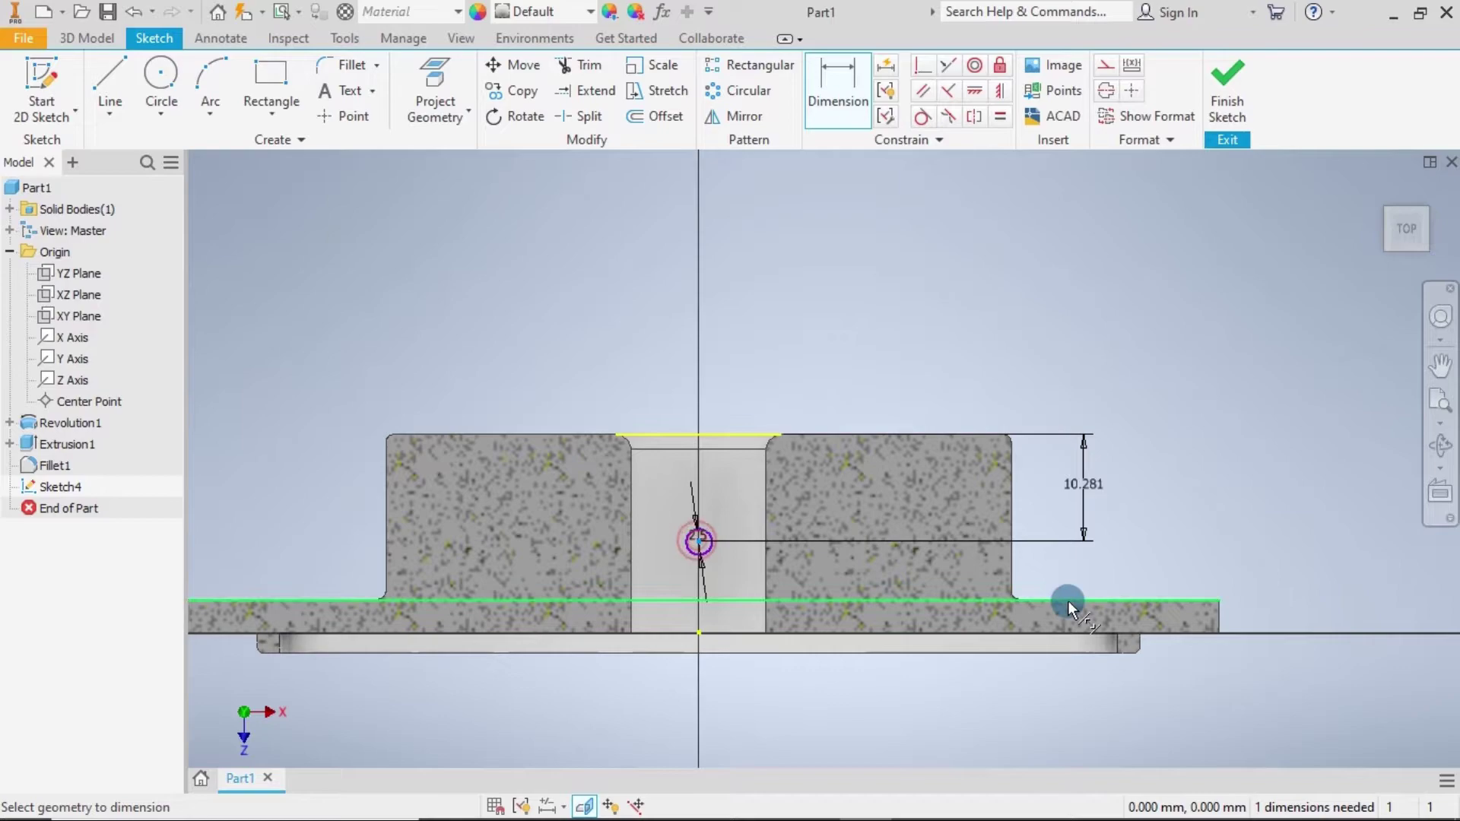
{"action": "left_click", "coordinate": [1194, 572]}
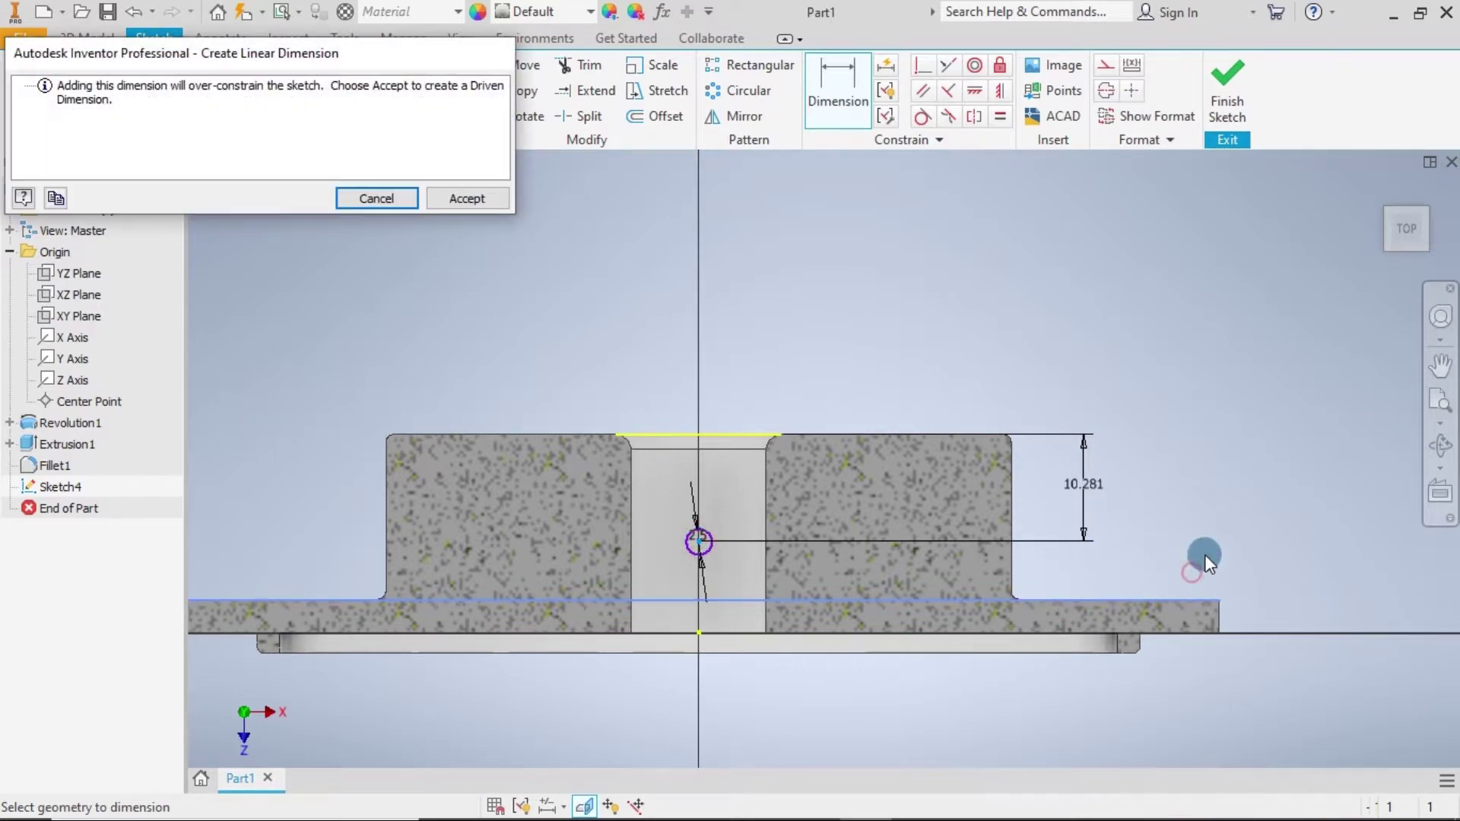
{"action": "left_click", "coordinate": [483, 204]}
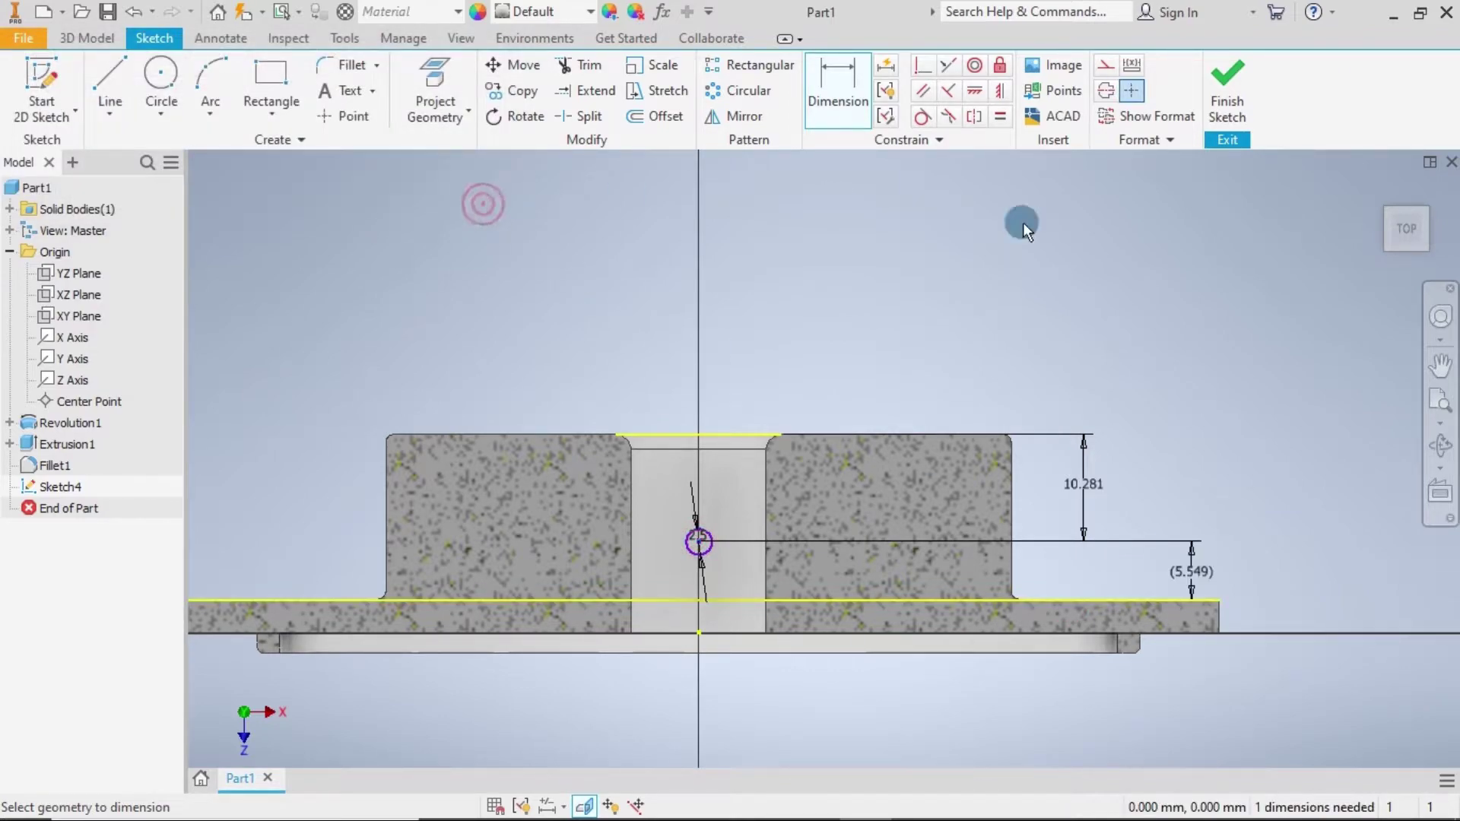
{"action": "key", "text": "Escape"}
Set the bore-top distance to =d27 to centre the circle, then finish the sketch.
{"action": "double_click", "coordinate": [1092, 482]}
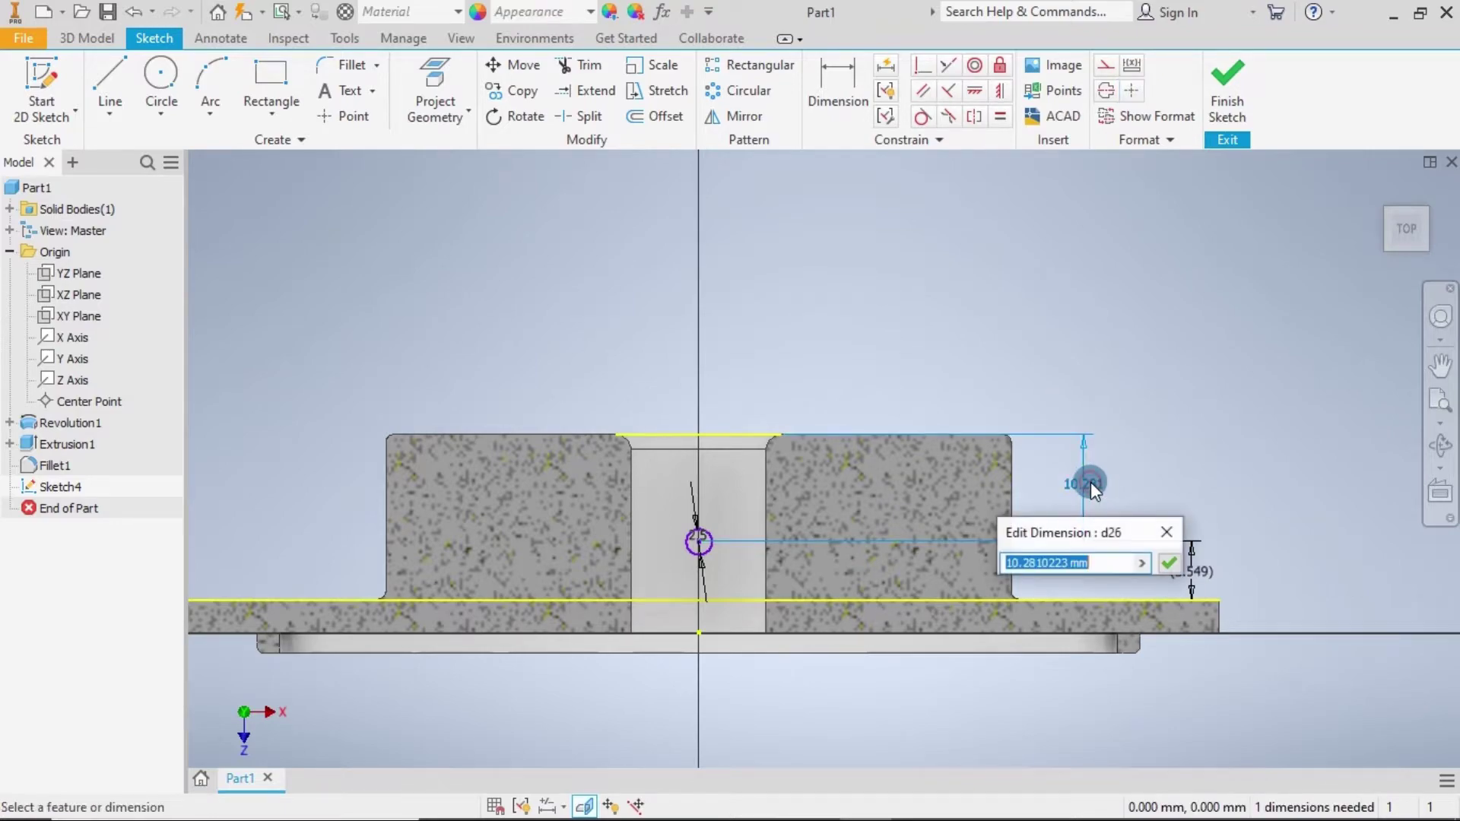
{"action": "type", "text": "="}
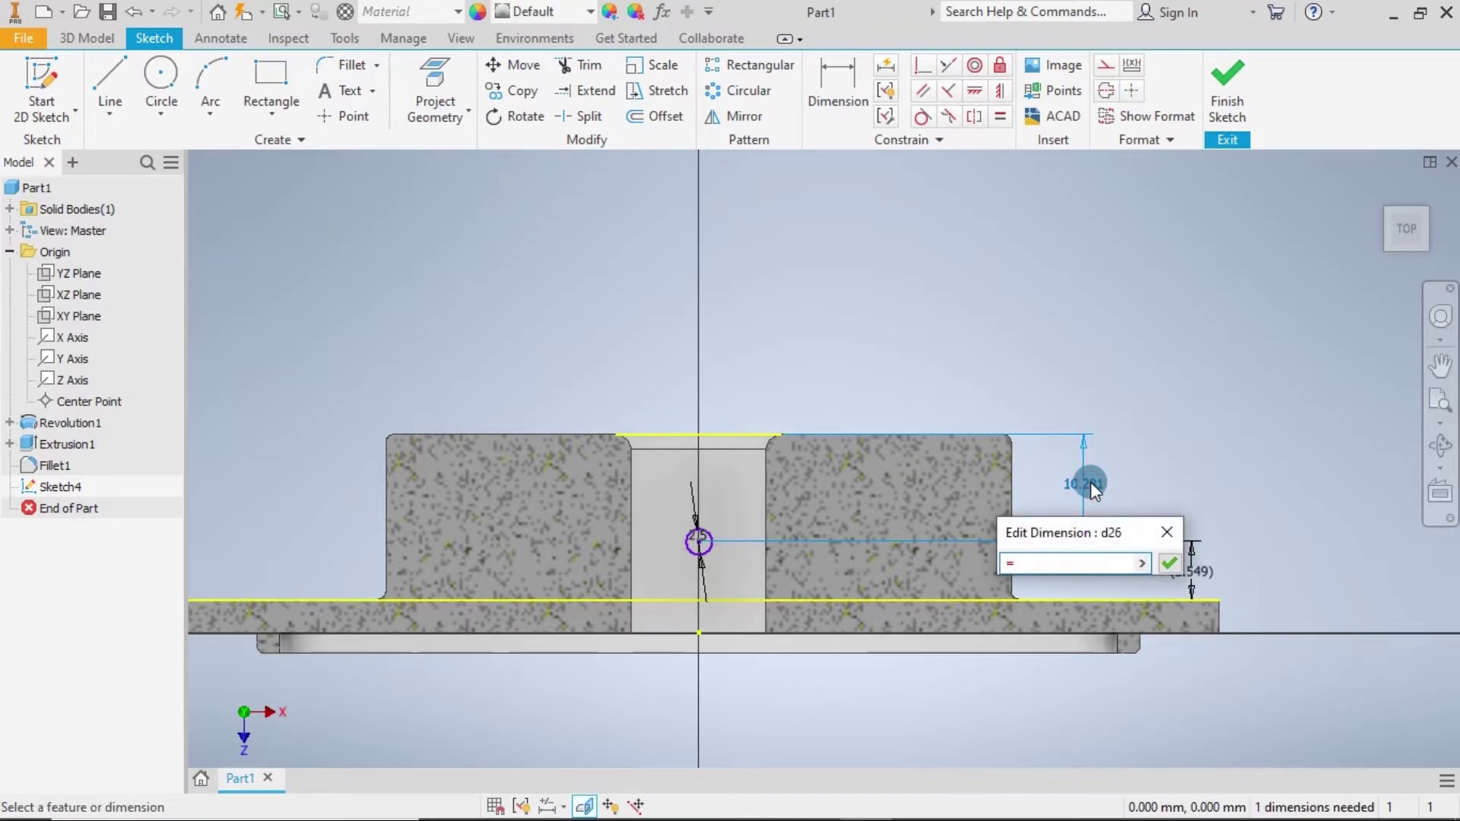
{"action": "left_click", "coordinate": [1203, 574]}
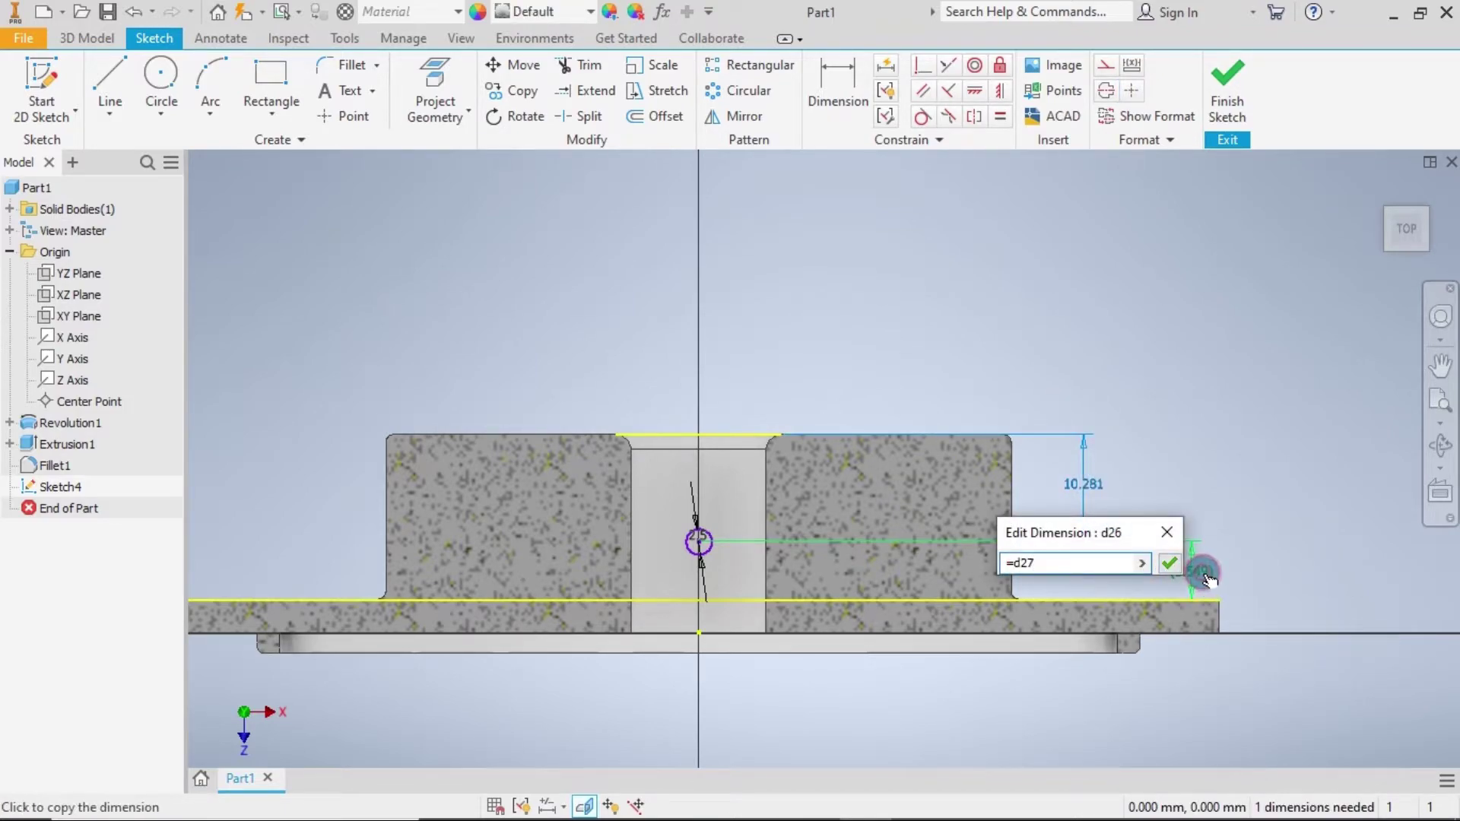
{"action": "key", "text": "Return"}
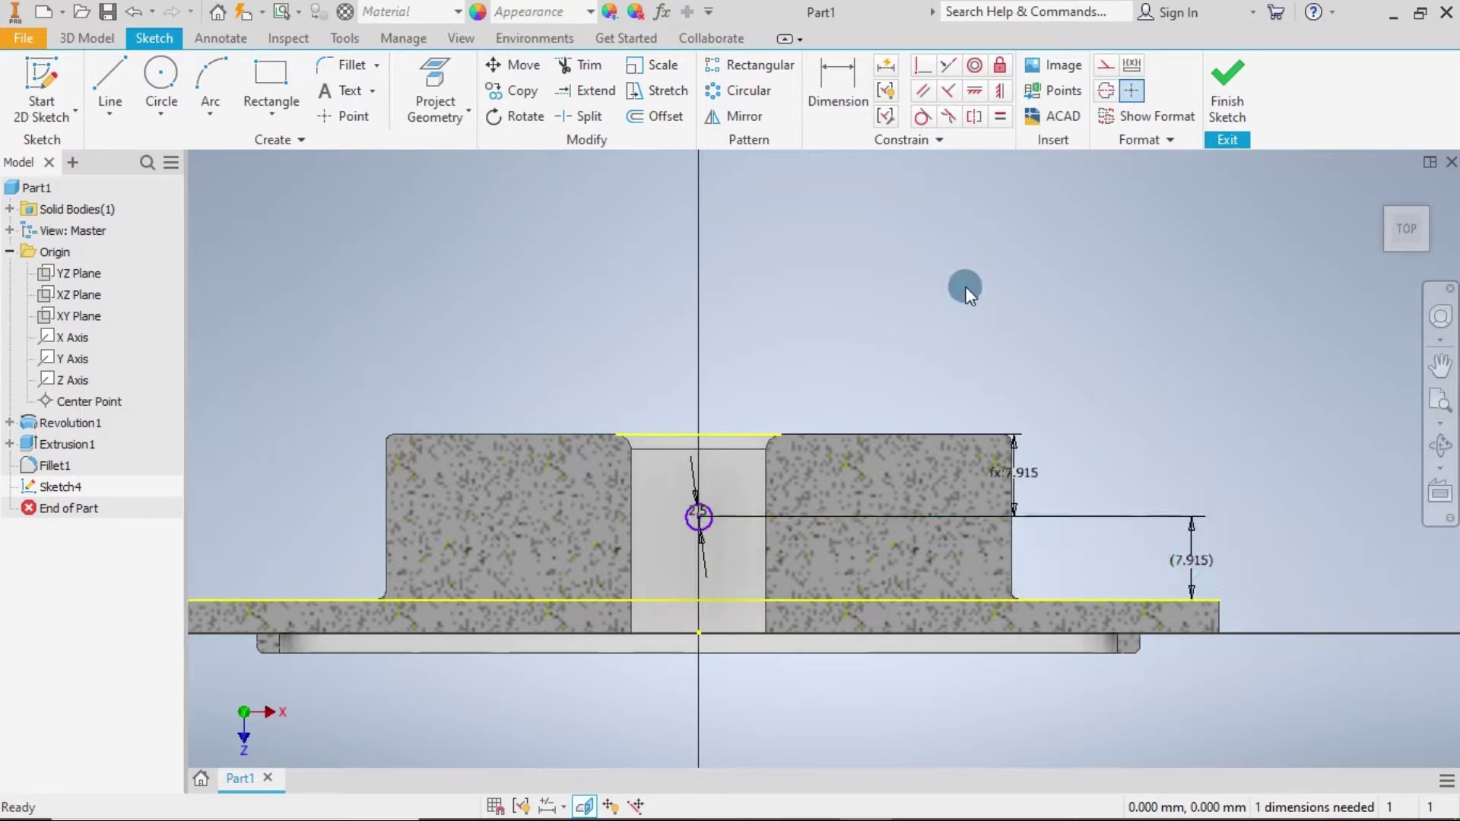
{"action": "left_click", "coordinate": [1219, 99]}
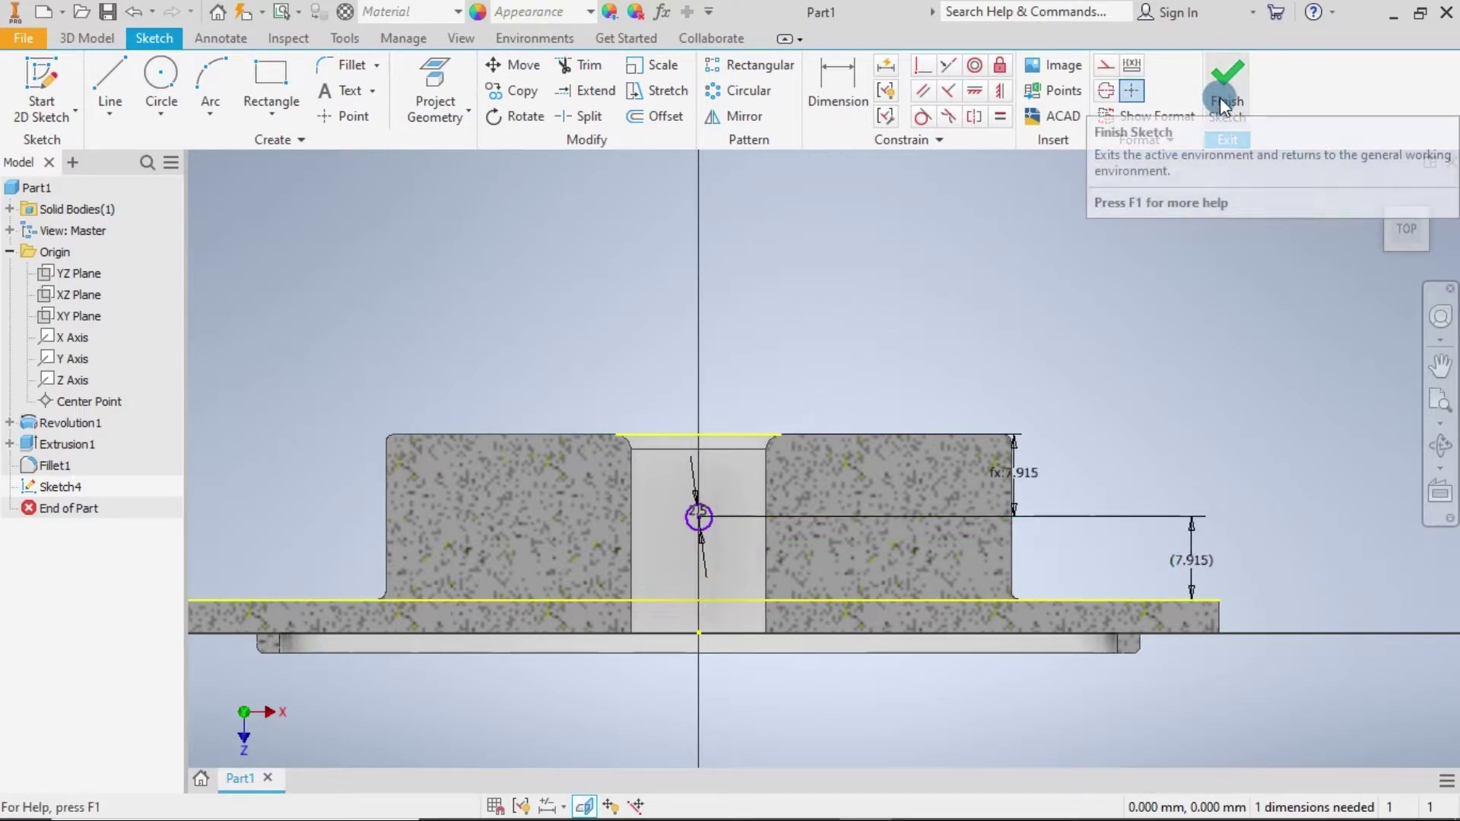
{"action": "left_click", "coordinate": [1220, 98]}
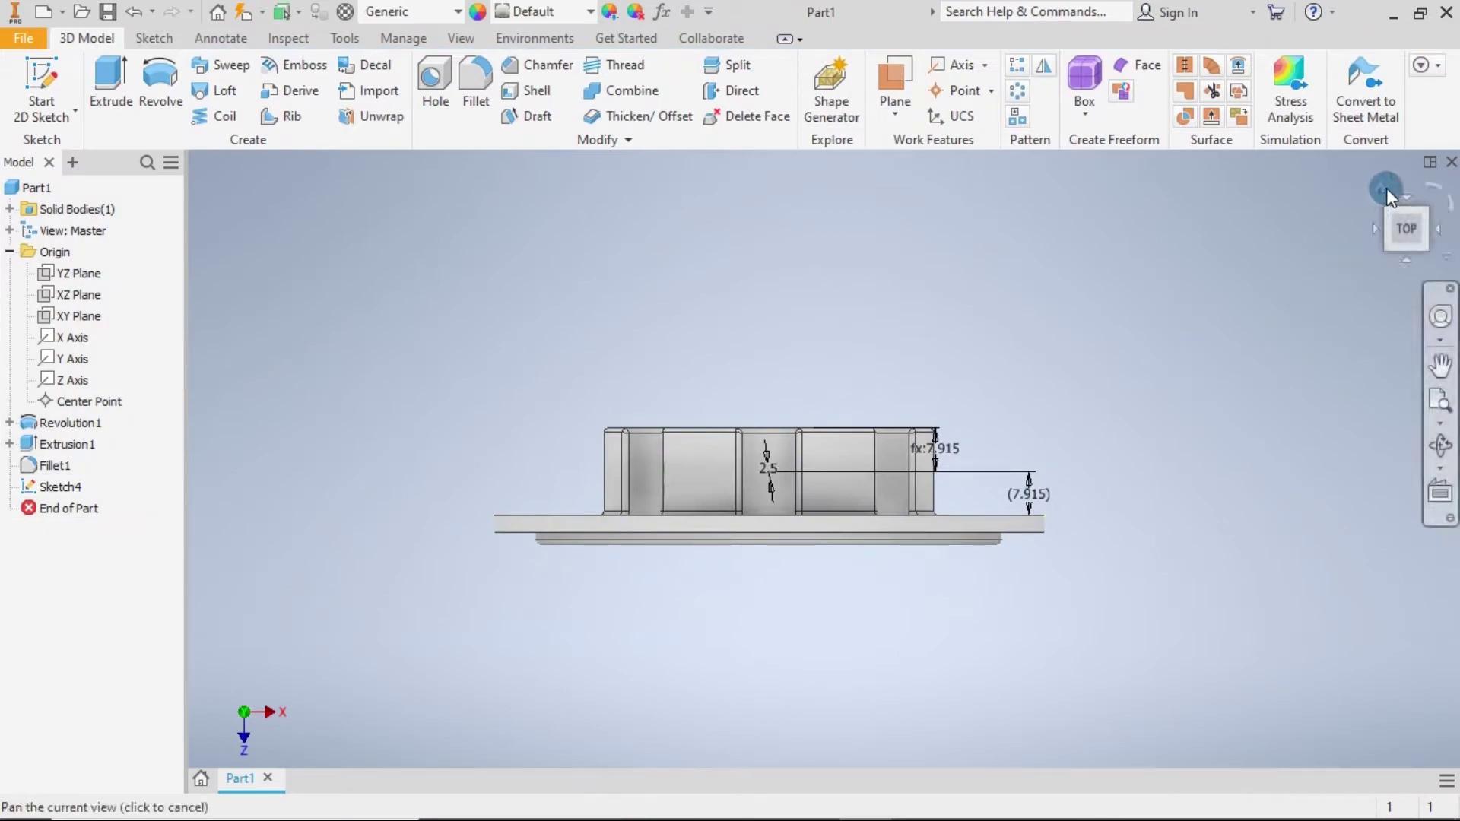
Return to the 3D home view and start extruding the small circle, previewed at 10 mm.
{"action": "left_click", "coordinate": [1382, 189]}
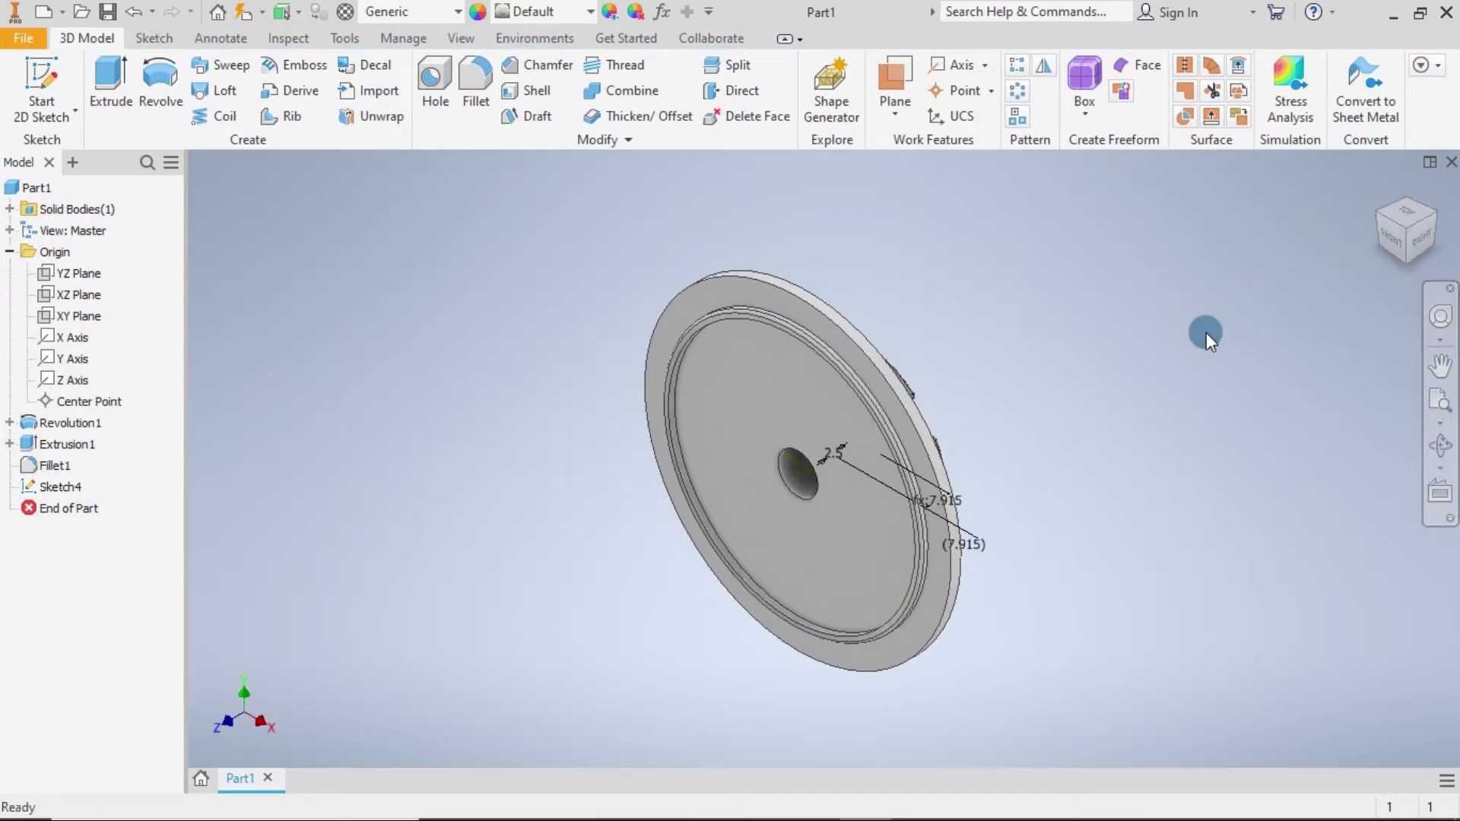
{"action": "left_click", "coordinate": [112, 72]}
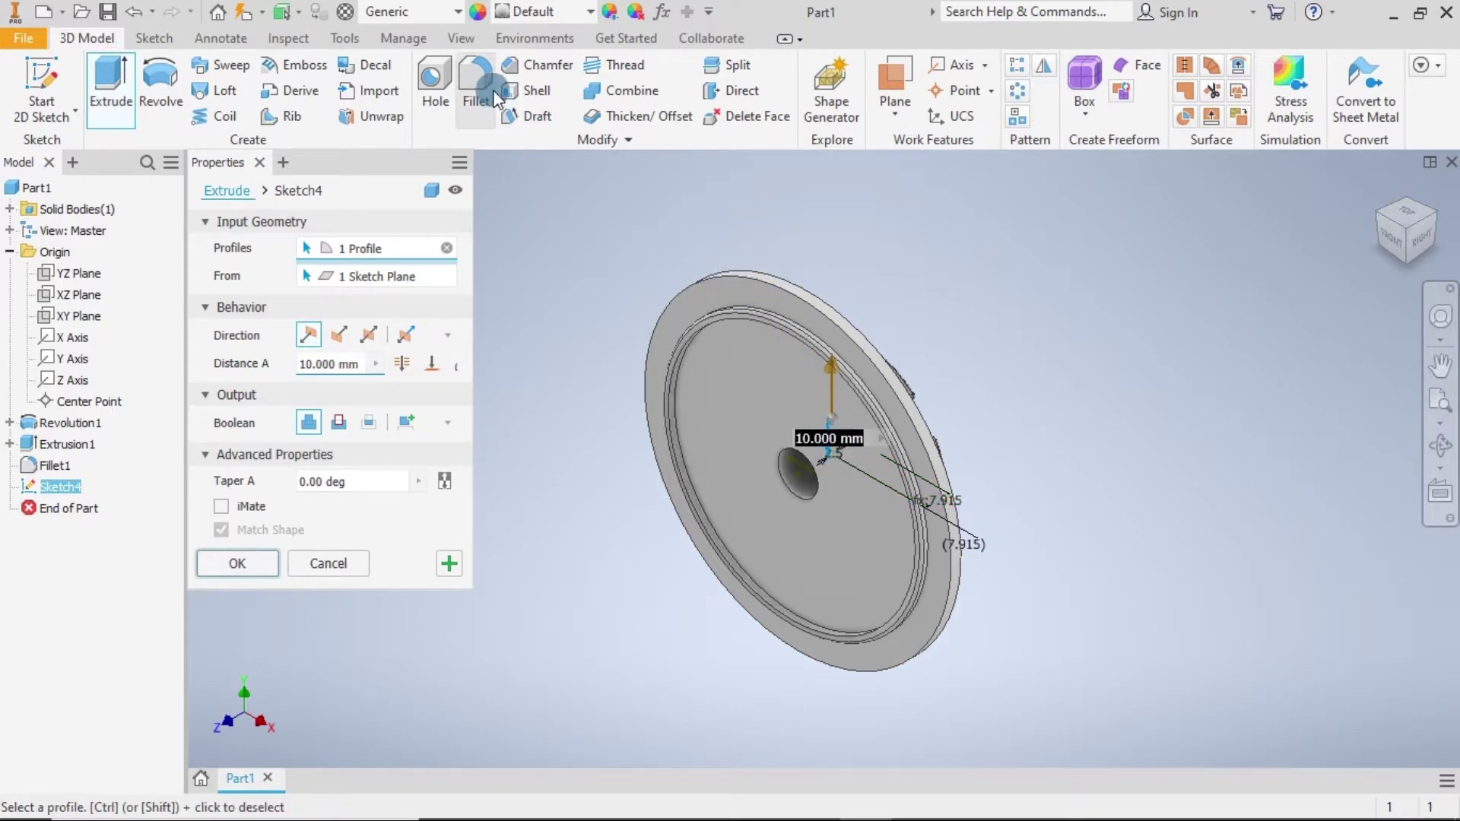
{"action": "left_click", "coordinate": [461, 38]}
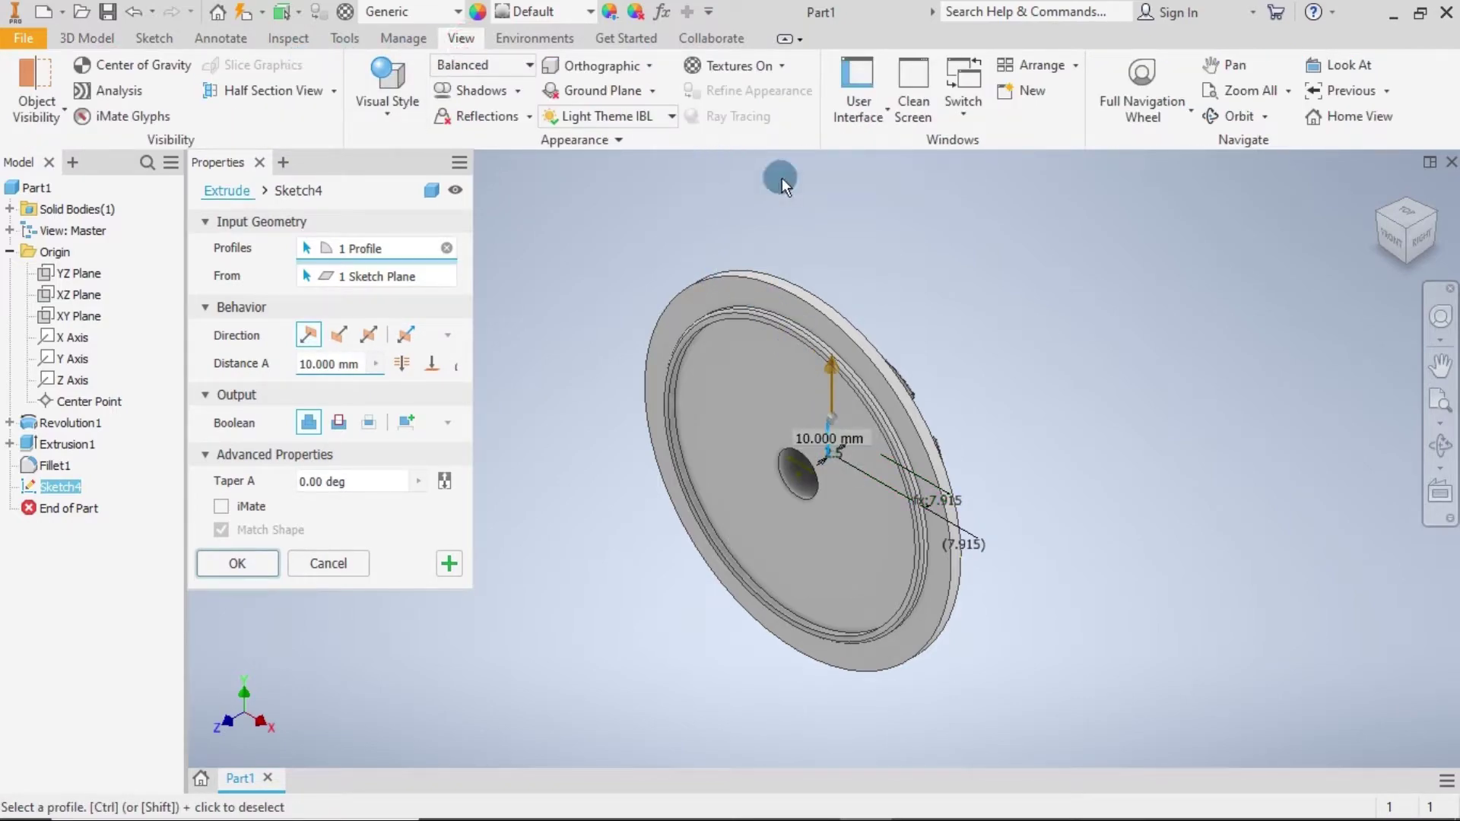
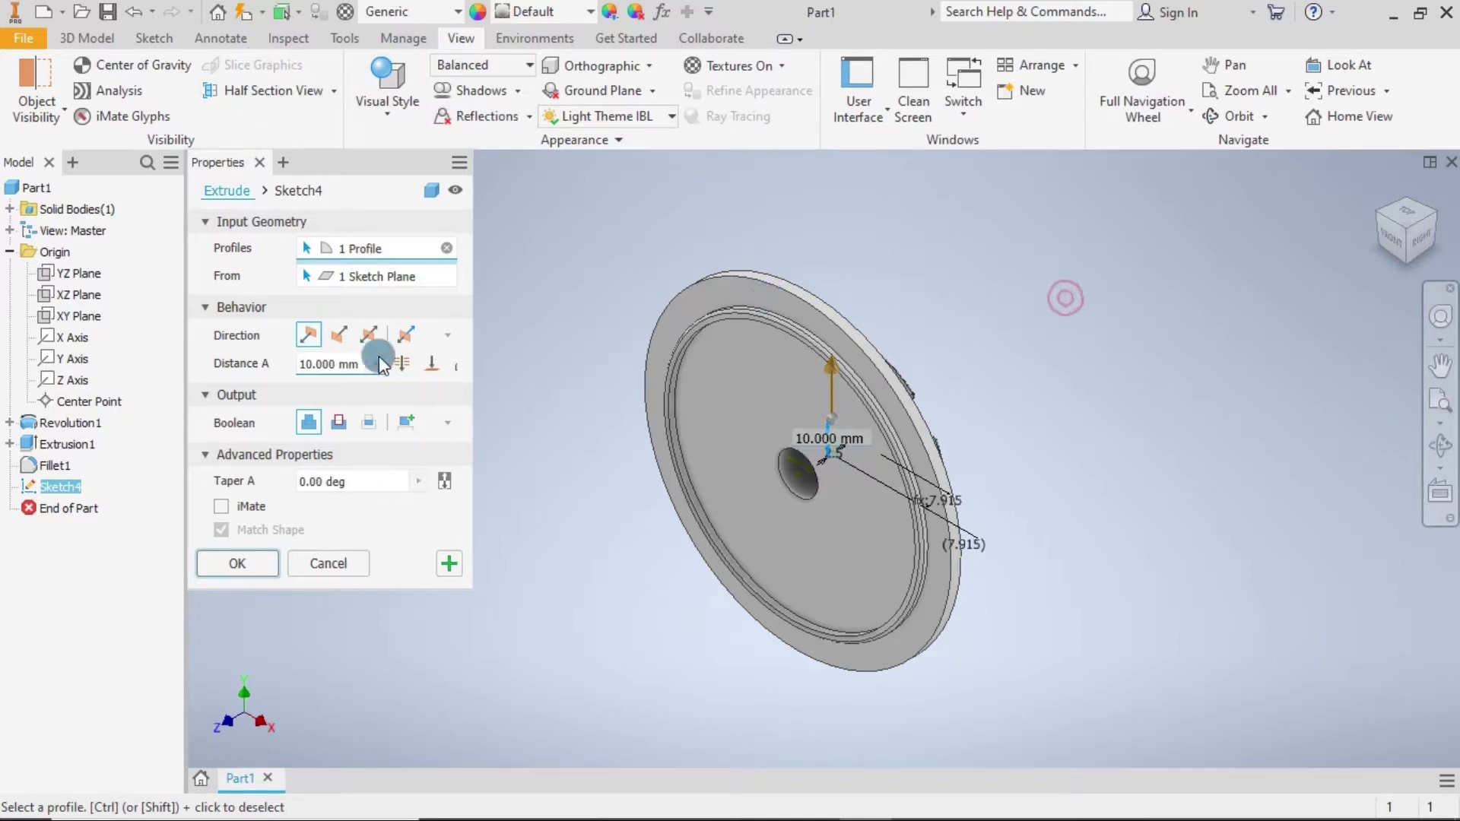
Cut Sketch4's small circle through the hub lobe as Extrusion2, keeping the default direction.
{"action": "left_click", "coordinate": [409, 364]}
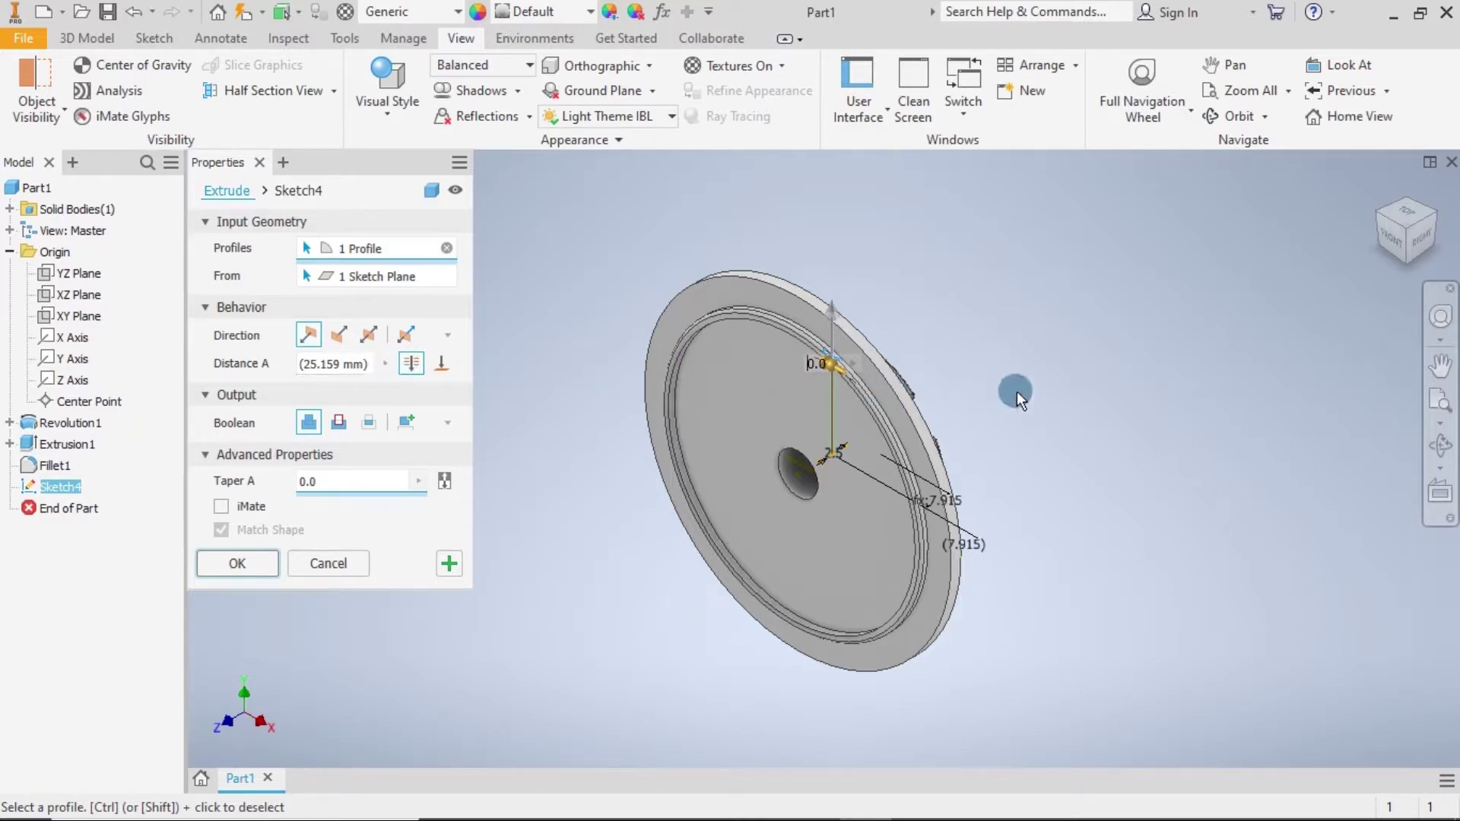
{"action": "middle_click_drag", "start_coordinate": [1048, 405], "coordinate": [879, 420], "text": "shift"}
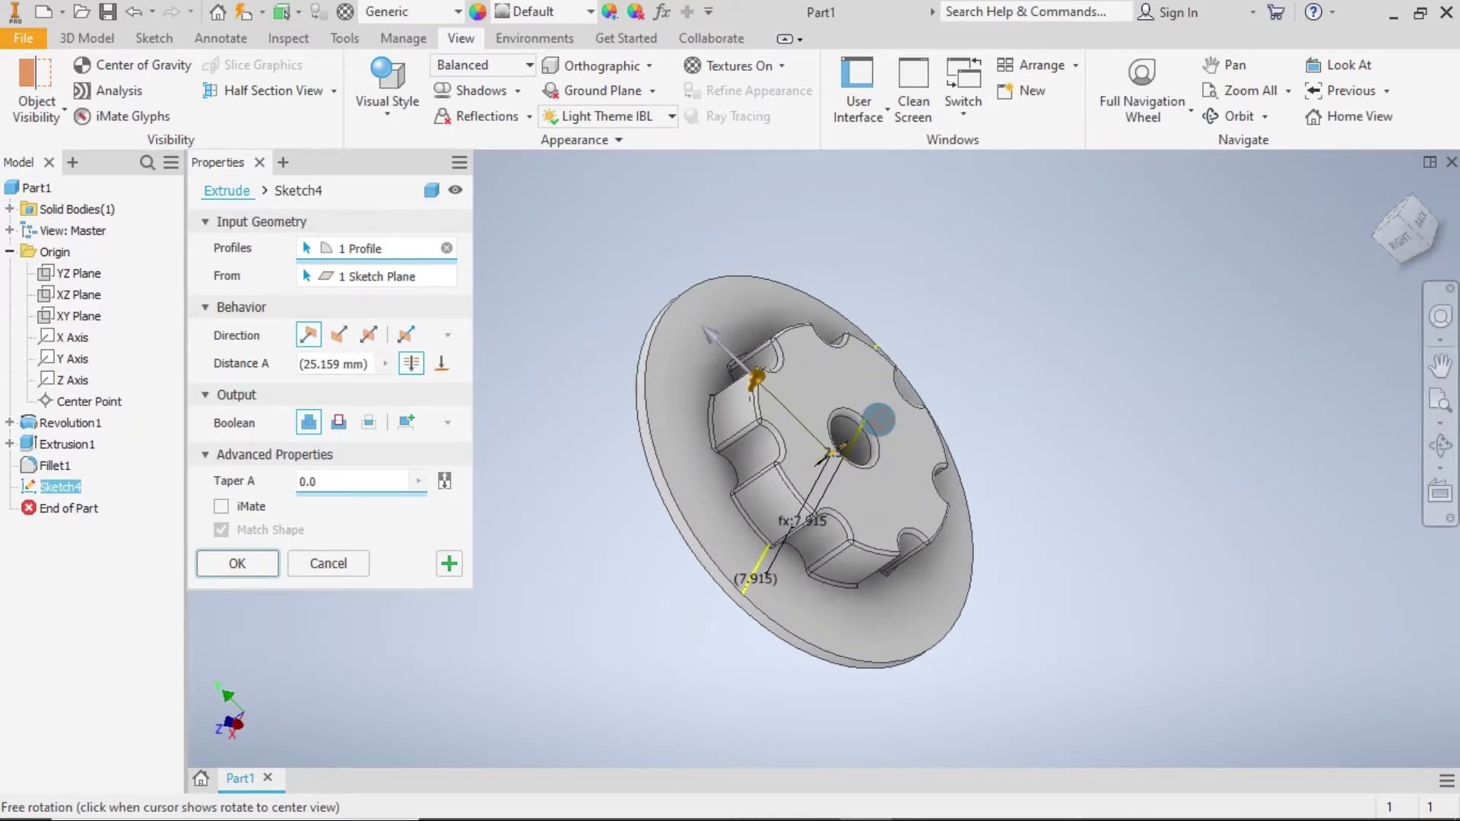
{"action": "left_click", "coordinate": [338, 423]}
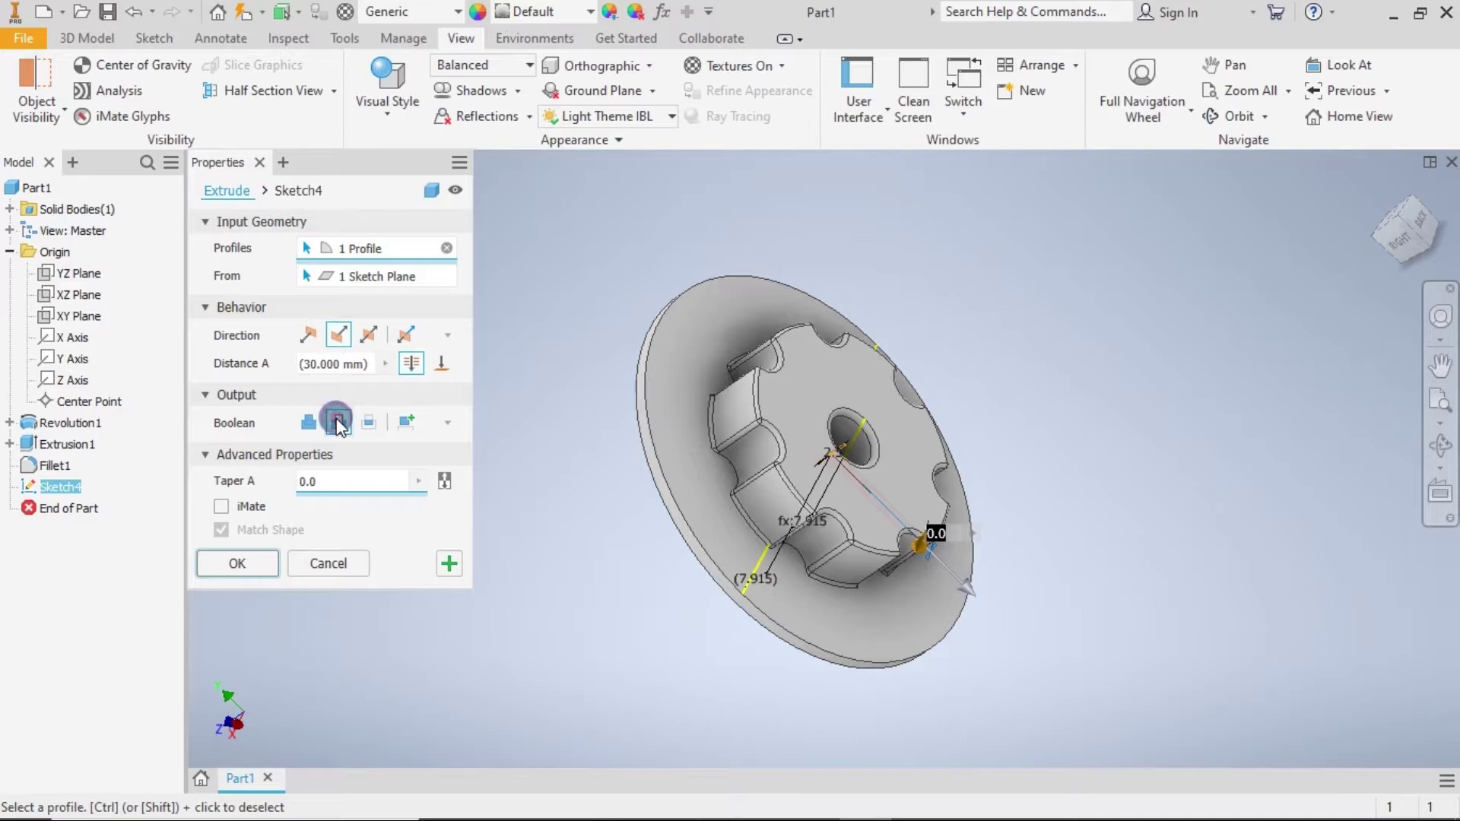
{"action": "left_click", "coordinate": [313, 337]}
{"action": "mouse_move", "coordinate": [984, 349]}
{"action": "middle_mouse_down", "text": "shift"}
{"action": "mouse_move", "coordinate": [1046, 382]}
{"action": "mouse_move", "coordinate": [940, 427]}
{"action": "middle_mouse_up", "text": "shift"}
{"action": "scroll", "coordinate": [837, 437], "scroll_direction": "up", "scroll_amount": 5}
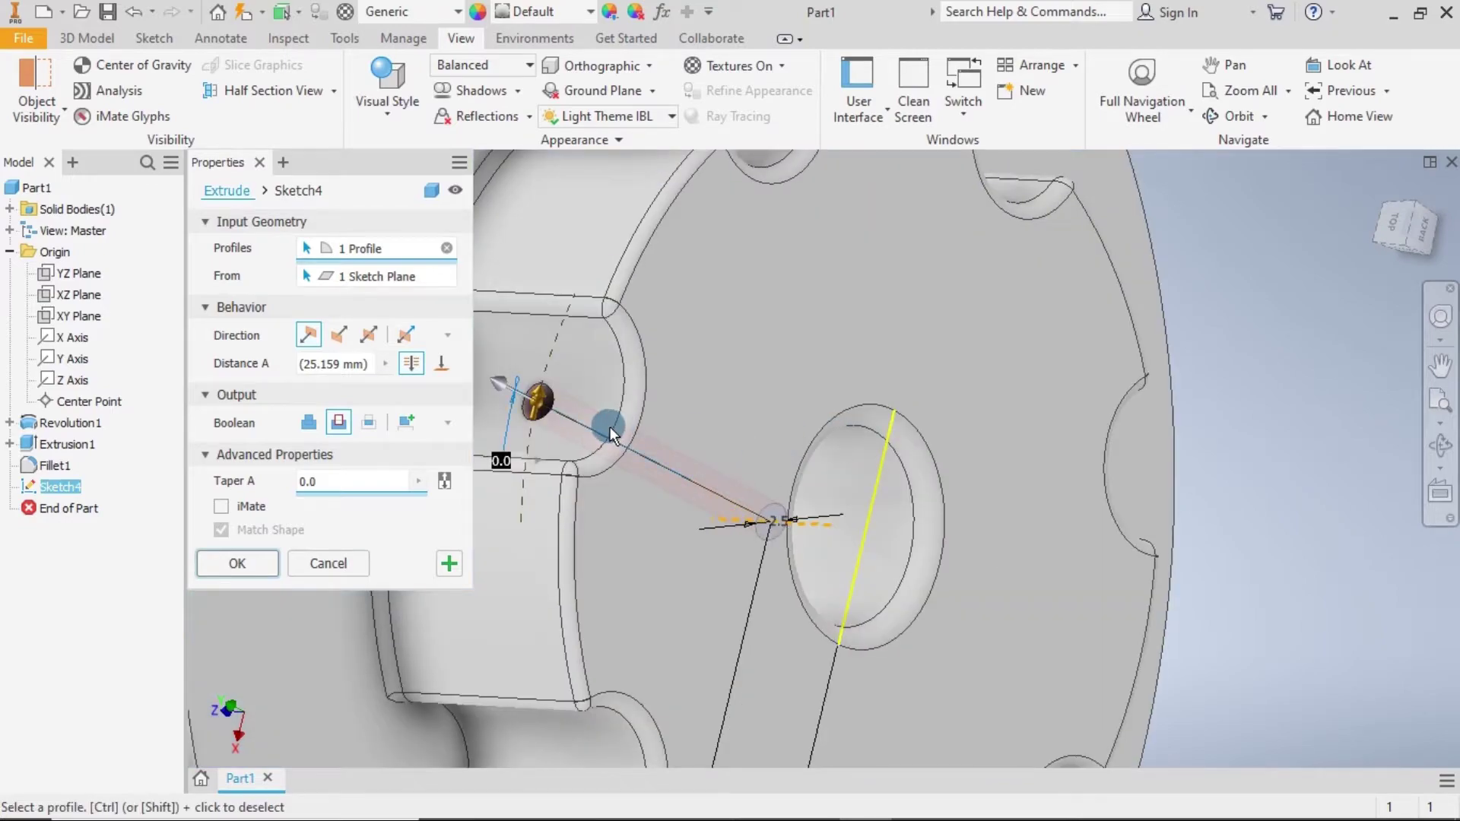
{"action": "left_click", "coordinate": [238, 564]}
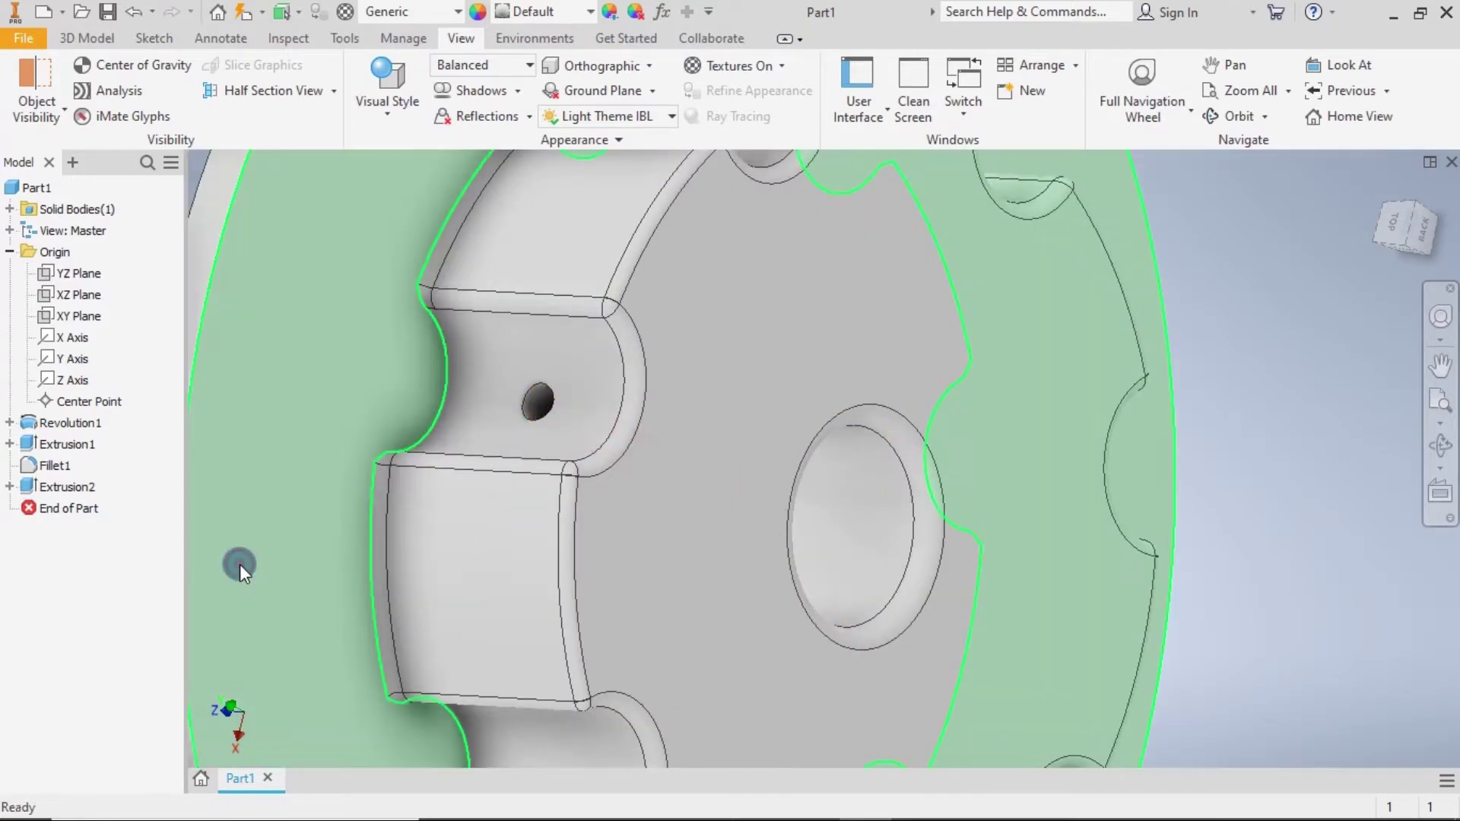
Start a new sketch, Sketch5, on the XZ Plane from the top view.
{"action": "scroll", "coordinate": [529, 464], "scroll_direction": "down", "scroll_amount": 5}
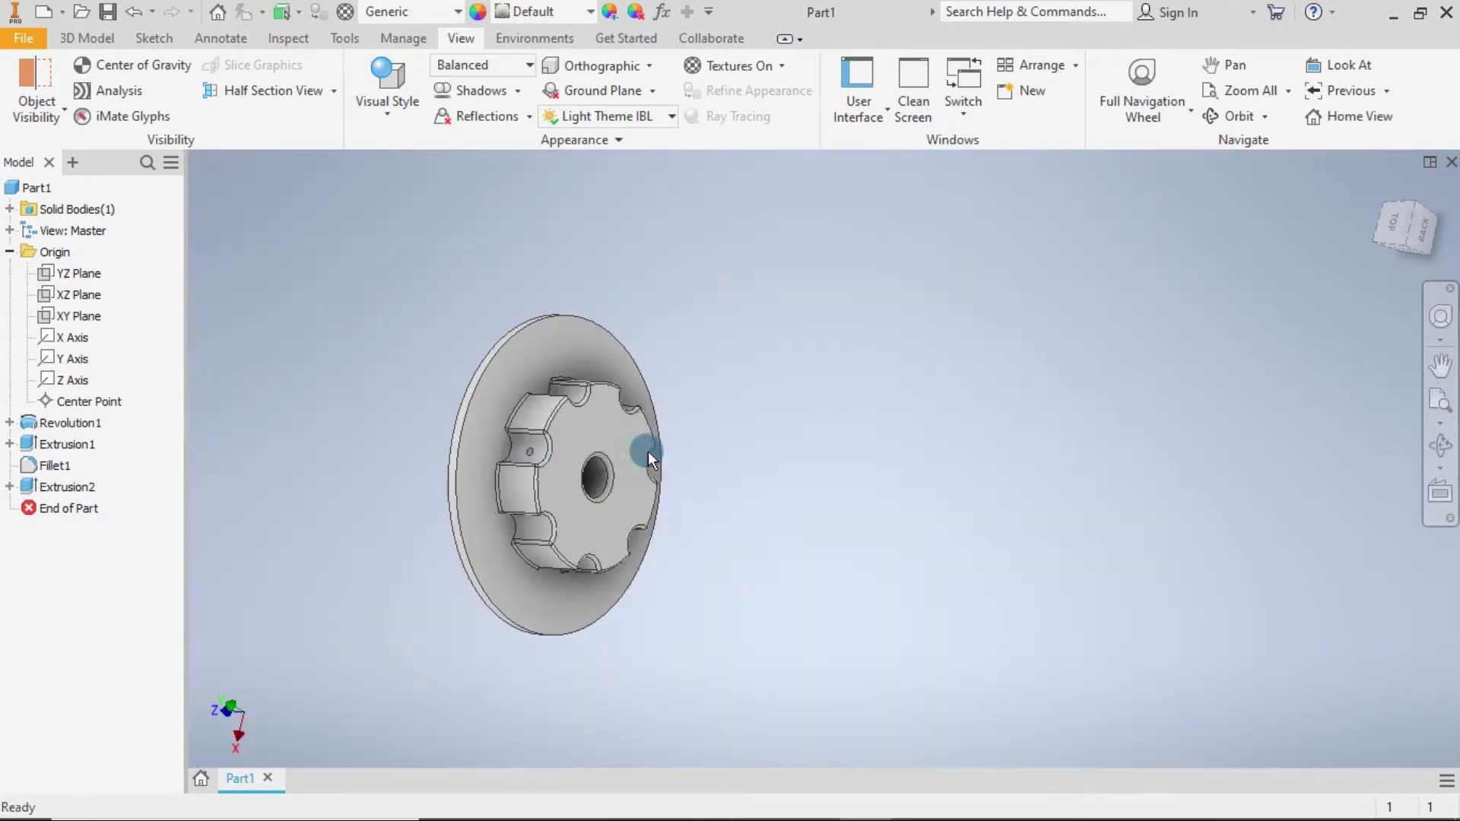
{"action": "left_click", "coordinate": [1393, 225]}
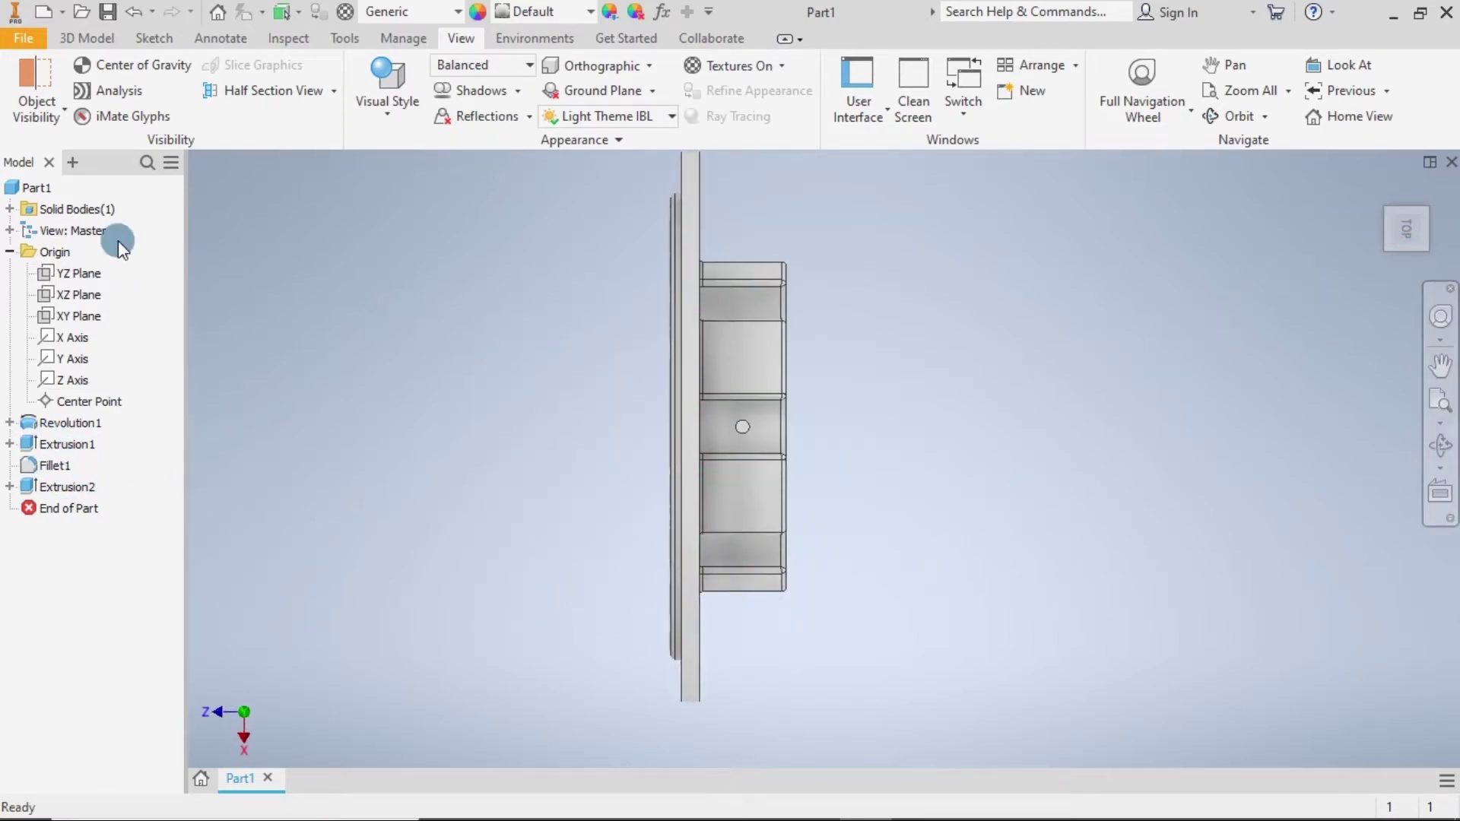
{"action": "left_click", "coordinate": [60, 293]}
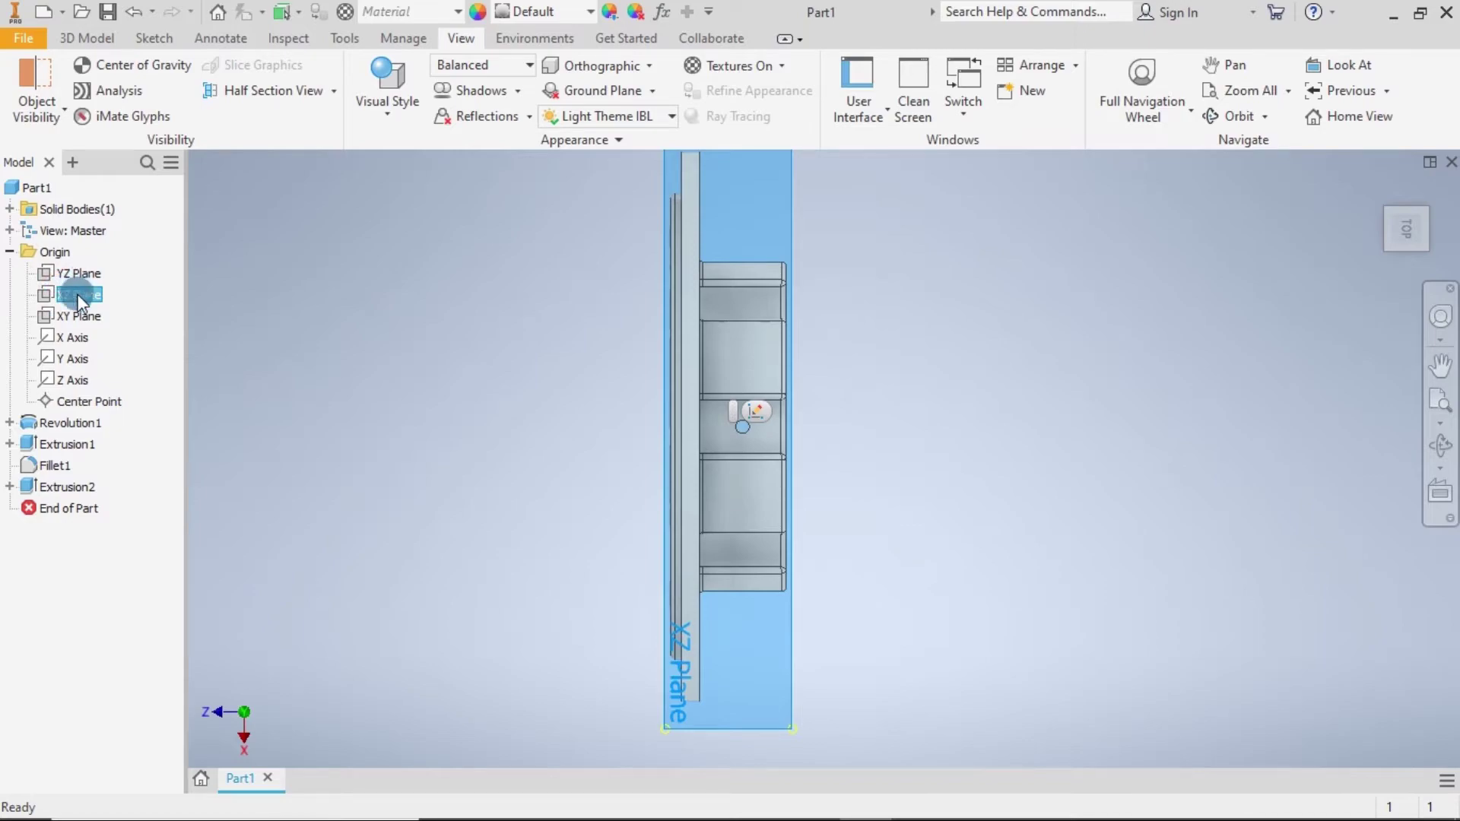
{"action": "right_click", "coordinate": [76, 293]}
{"action": "left_click", "coordinate": [125, 356]}
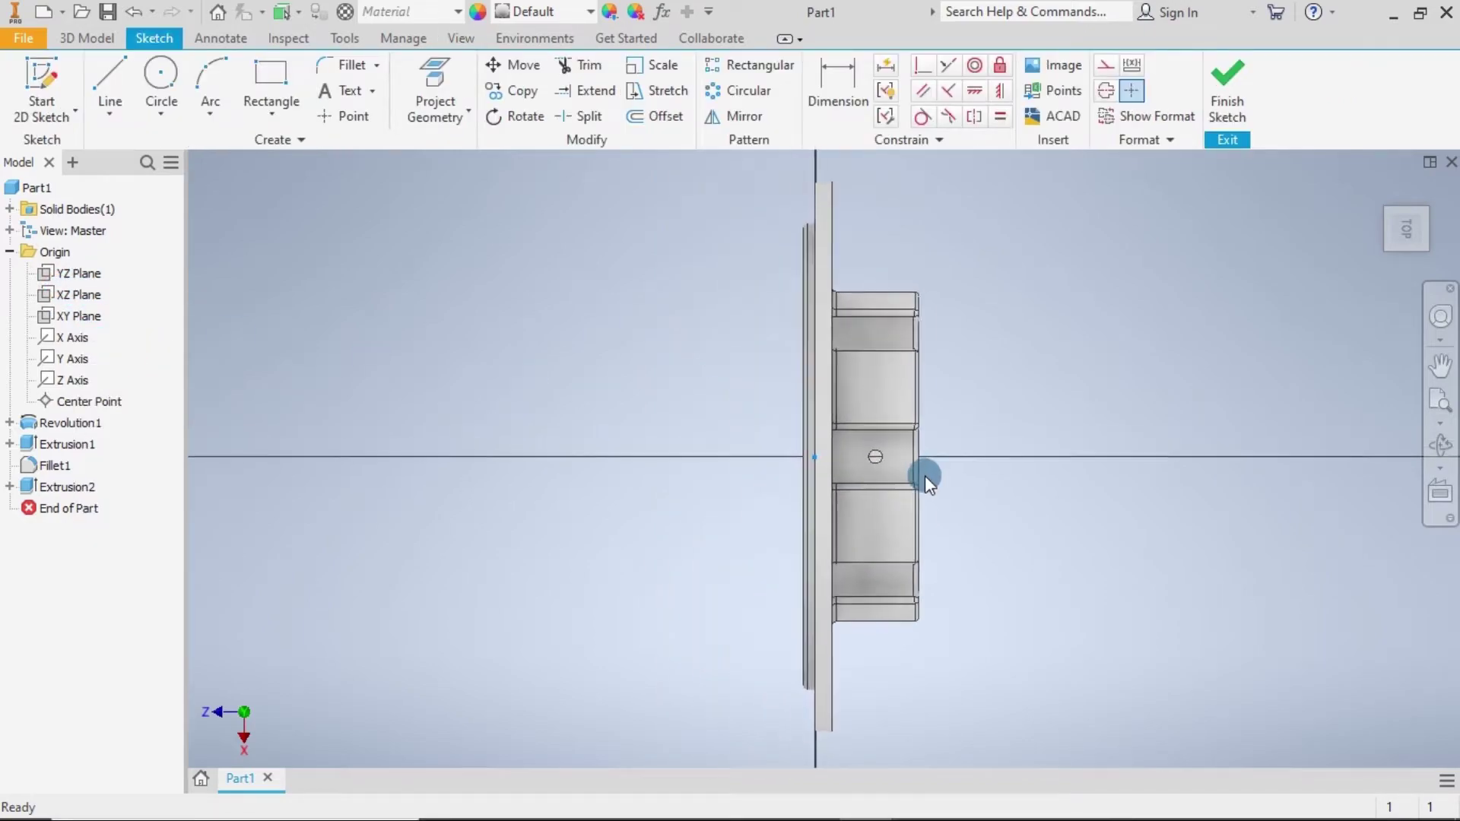
{"action": "scroll", "coordinate": [946, 486], "scroll_direction": "up", "scroll_amount": 2}
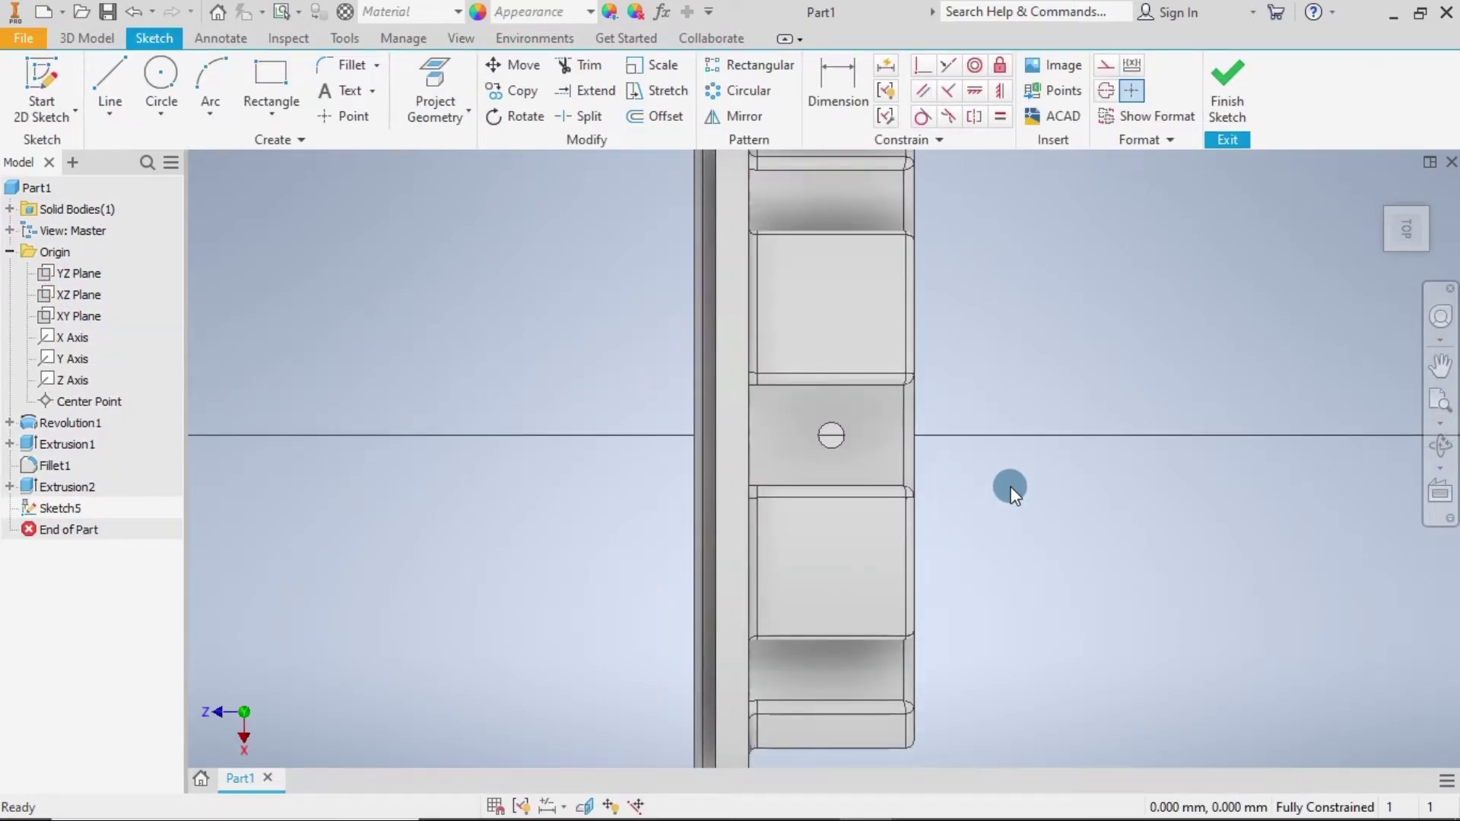
Cancel the circle tool without drawing and orbit the part to an angled view.
{"action": "left_click", "coordinate": [159, 72]}
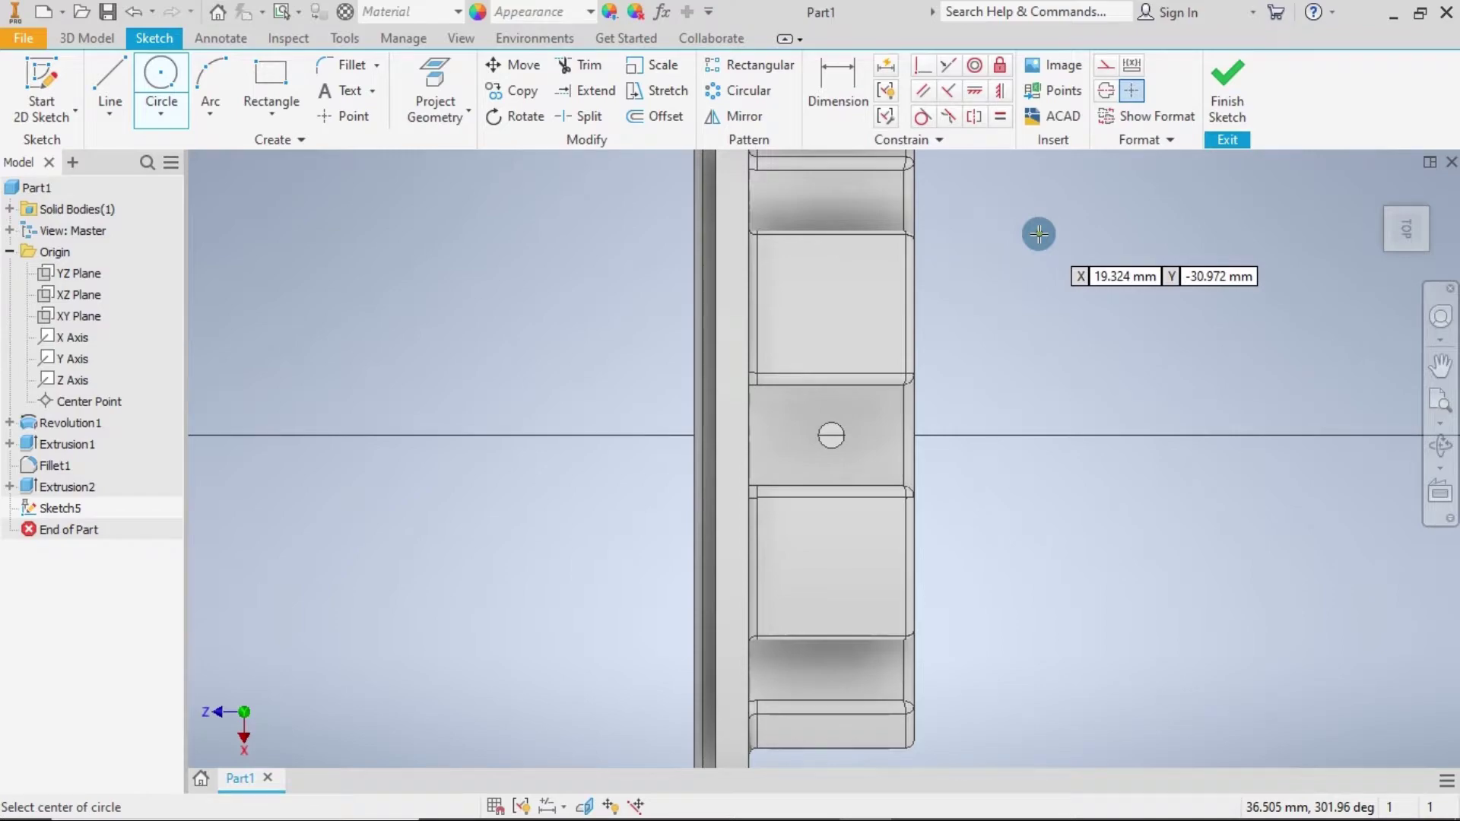
{"action": "left_click_drag", "start_coordinate": [1381, 192], "coordinate": [1320, 228]}
{"action": "middle_click_drag", "start_coordinate": [1215, 335], "coordinate": [1042, 399], "text": "shift"}
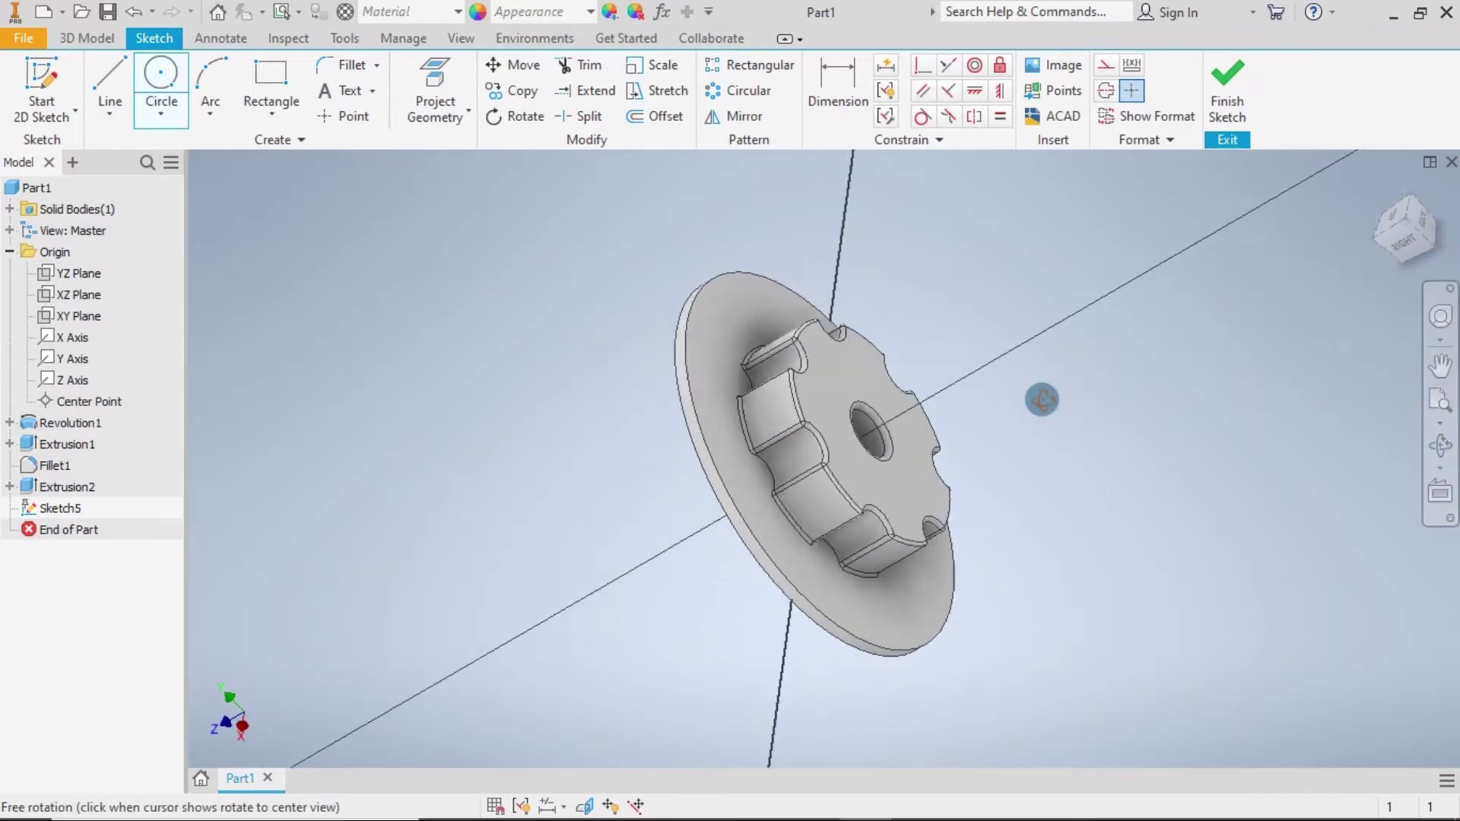
{"action": "mouse_move", "coordinate": [1042, 399]}
{"action": "left_mouse_down"}
{"action": "mouse_move", "coordinate": [1020, 407]}
{"action": "mouse_move", "coordinate": [1030, 416]}
{"action": "left_mouse_up"}
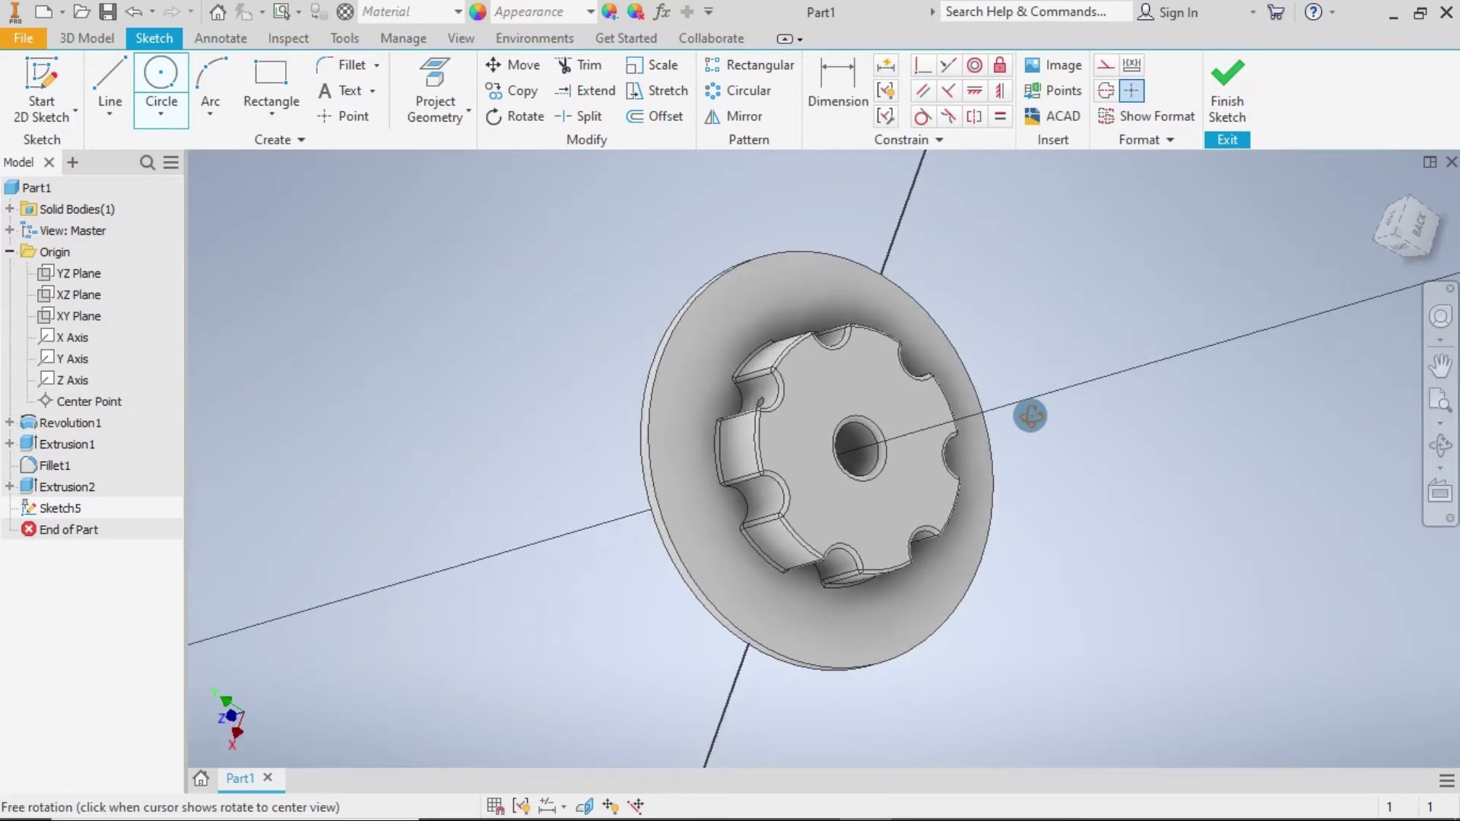
{"action": "key", "text": "Escape"}
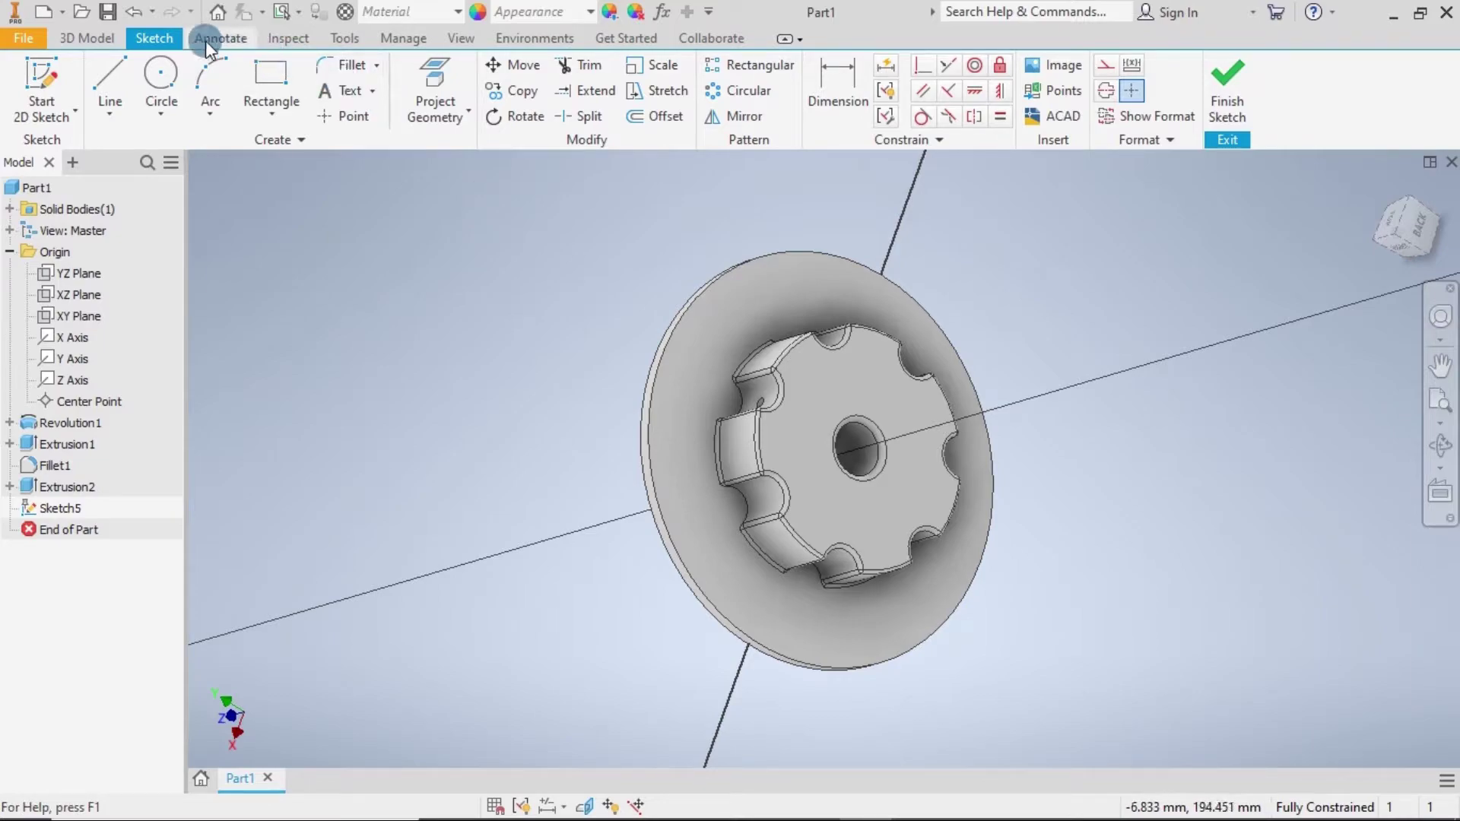
{"action": "left_click", "coordinate": [85, 36]}
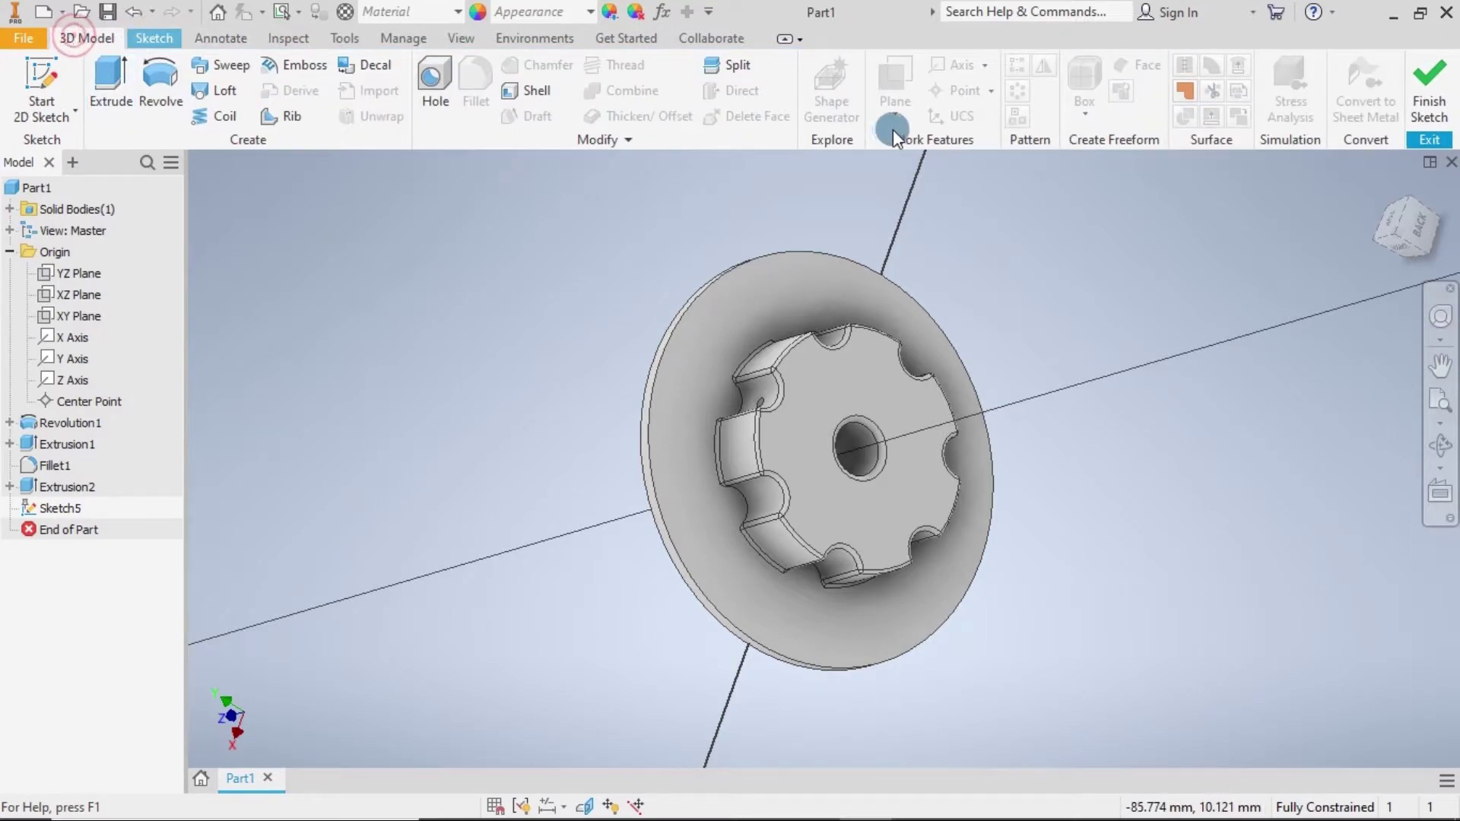
Finish Sketch5, create Work Plane1 offset 25 mm from the XZ Plane, and sketch on it.
{"action": "left_click", "coordinate": [1430, 84]}
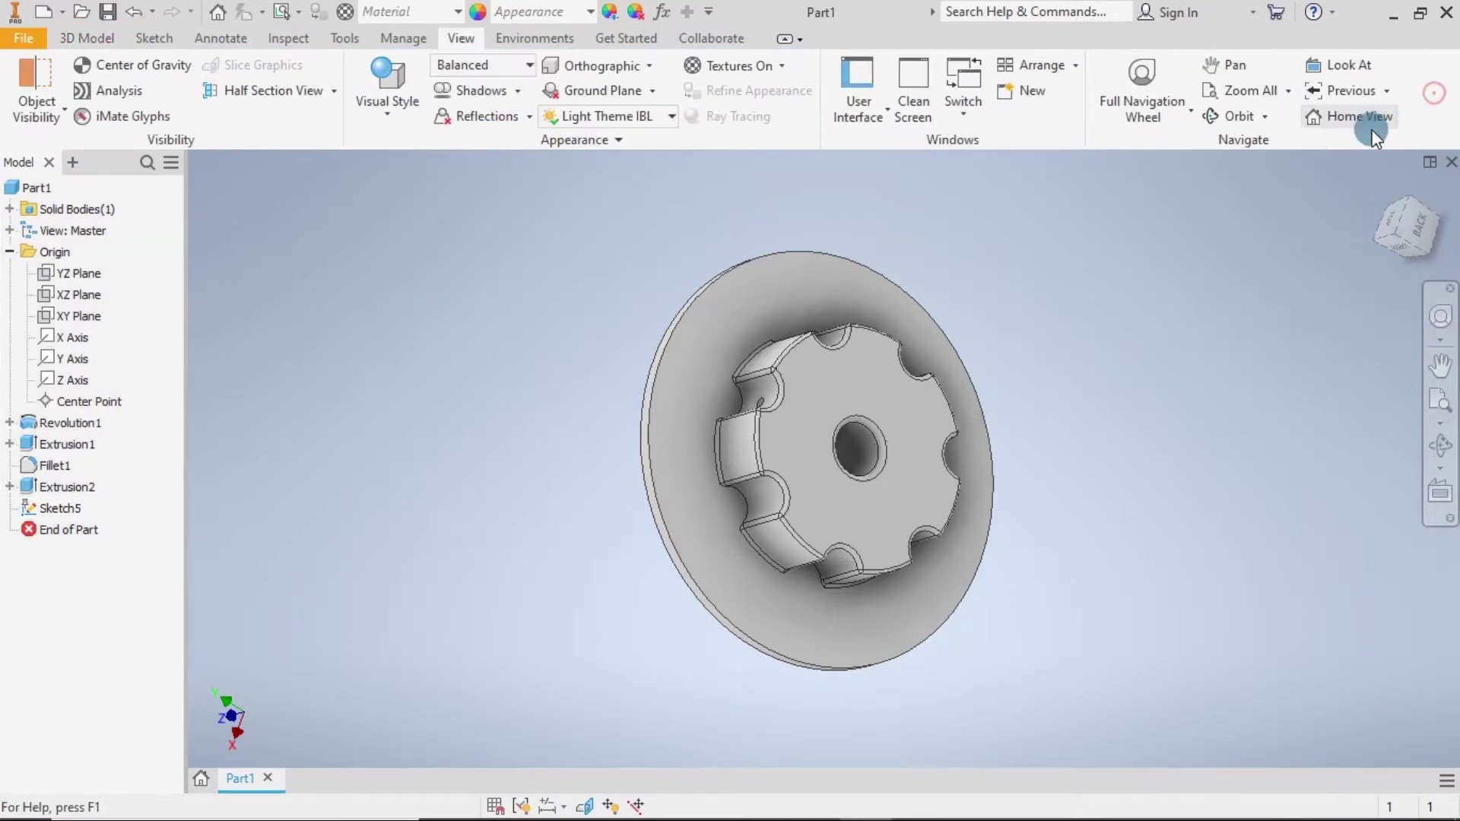
{"action": "left_click", "coordinate": [86, 38]}
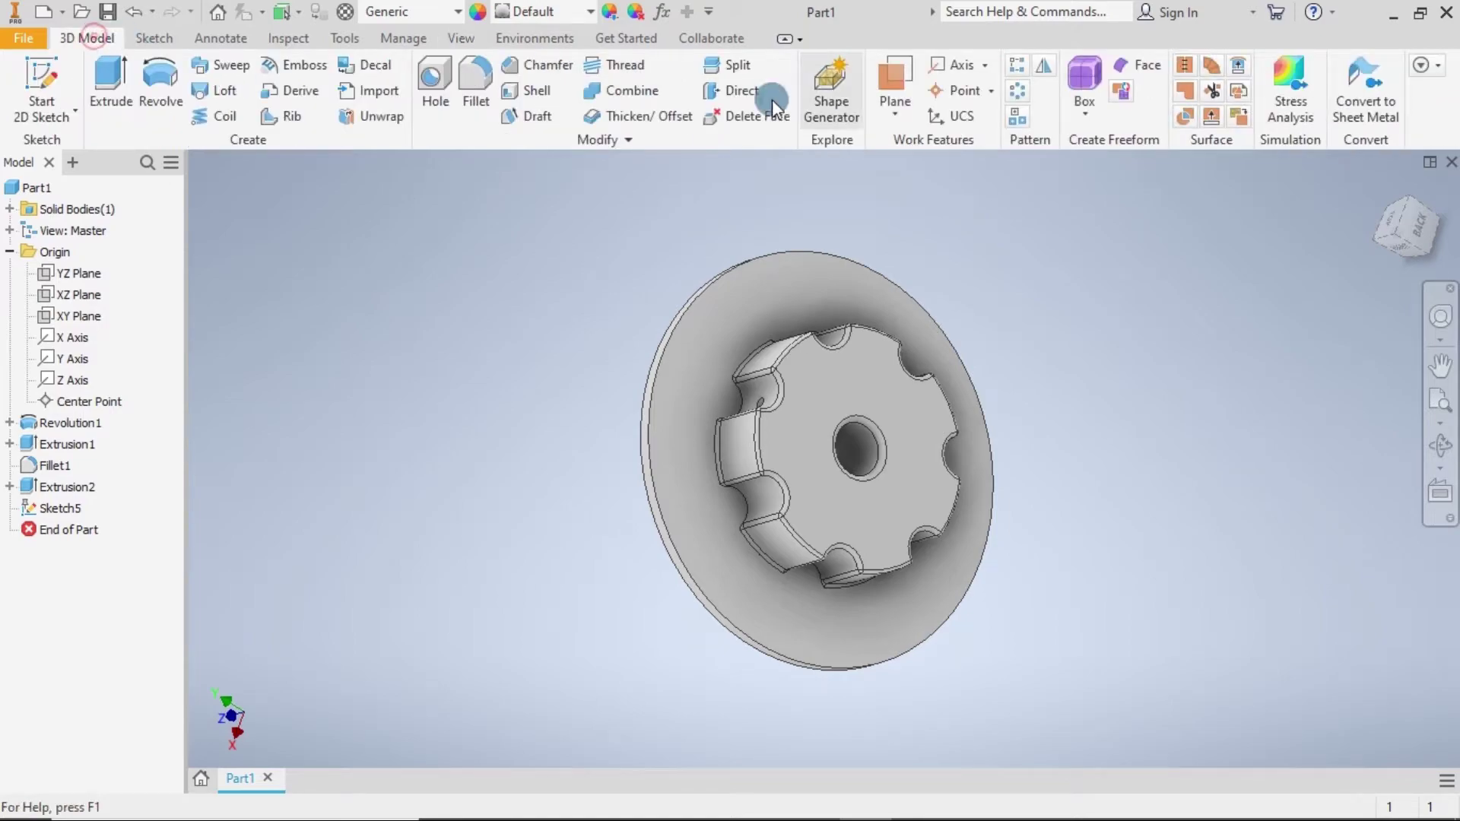
{"action": "left_click", "coordinate": [887, 76]}
{"action": "left_click", "coordinate": [896, 115]}
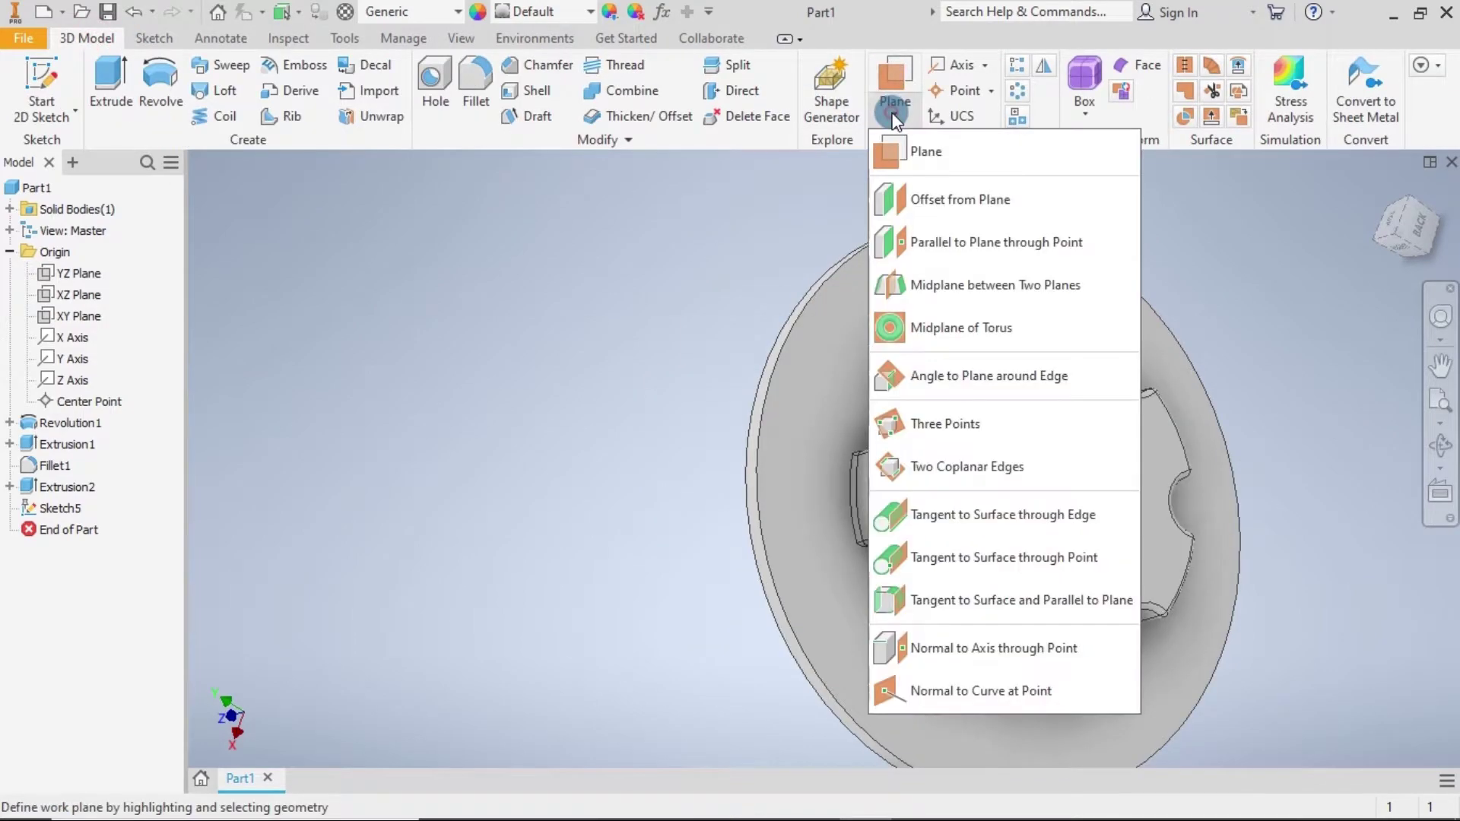
{"action": "left_click", "coordinate": [901, 196]}
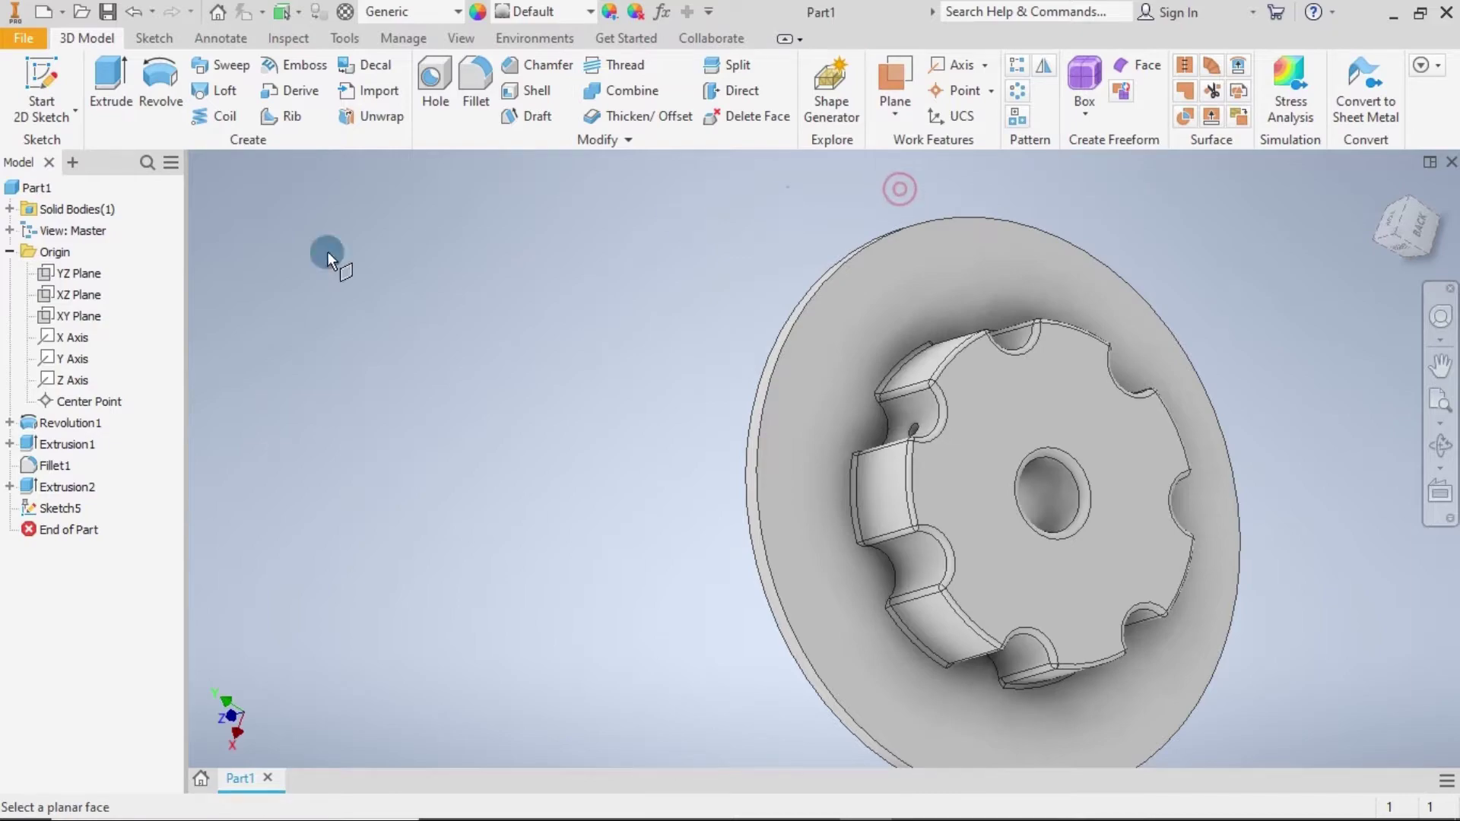
{"action": "left_click", "coordinate": [73, 295]}
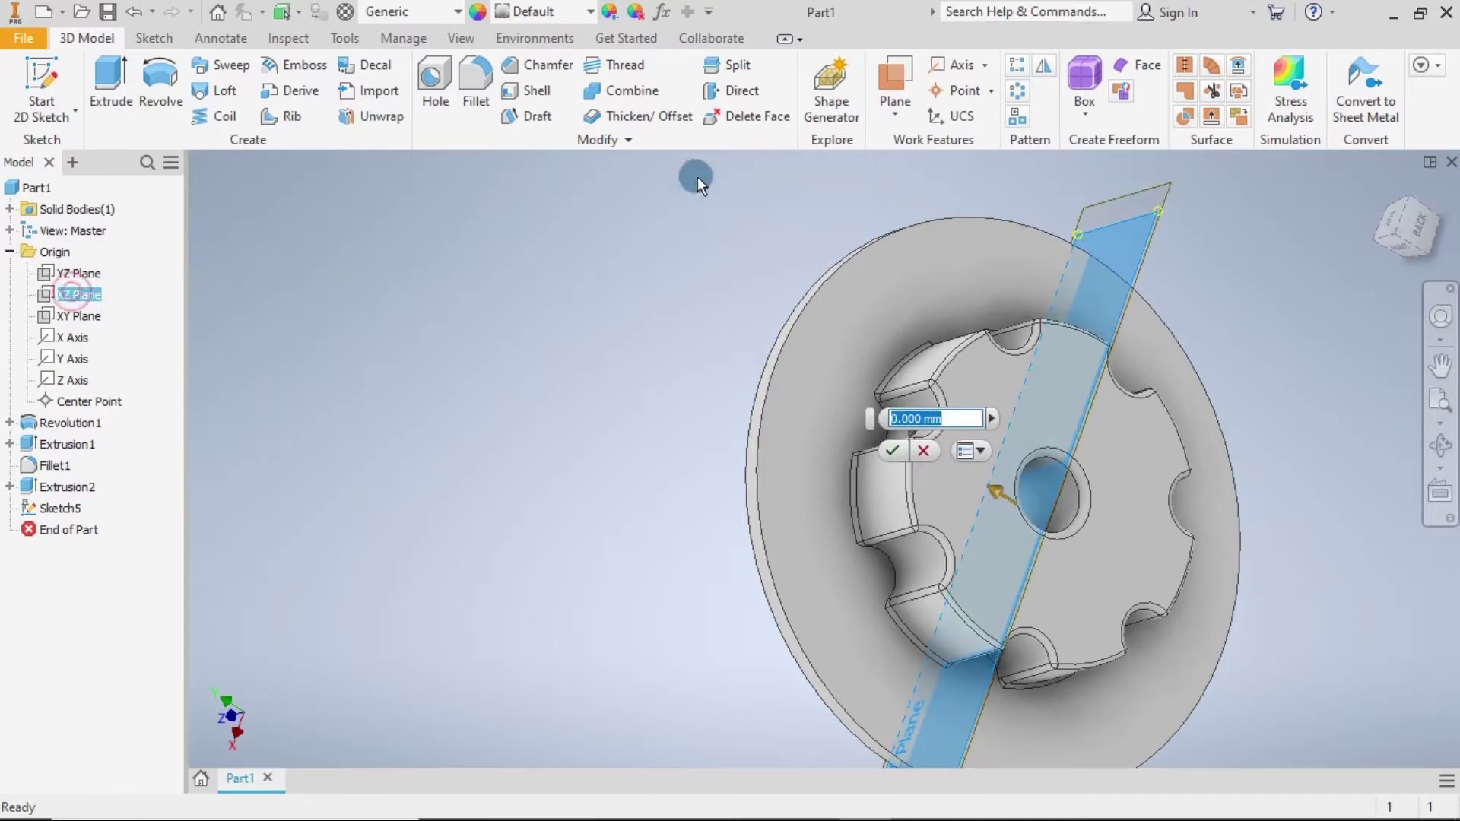
{"action": "type", "text": "25"}
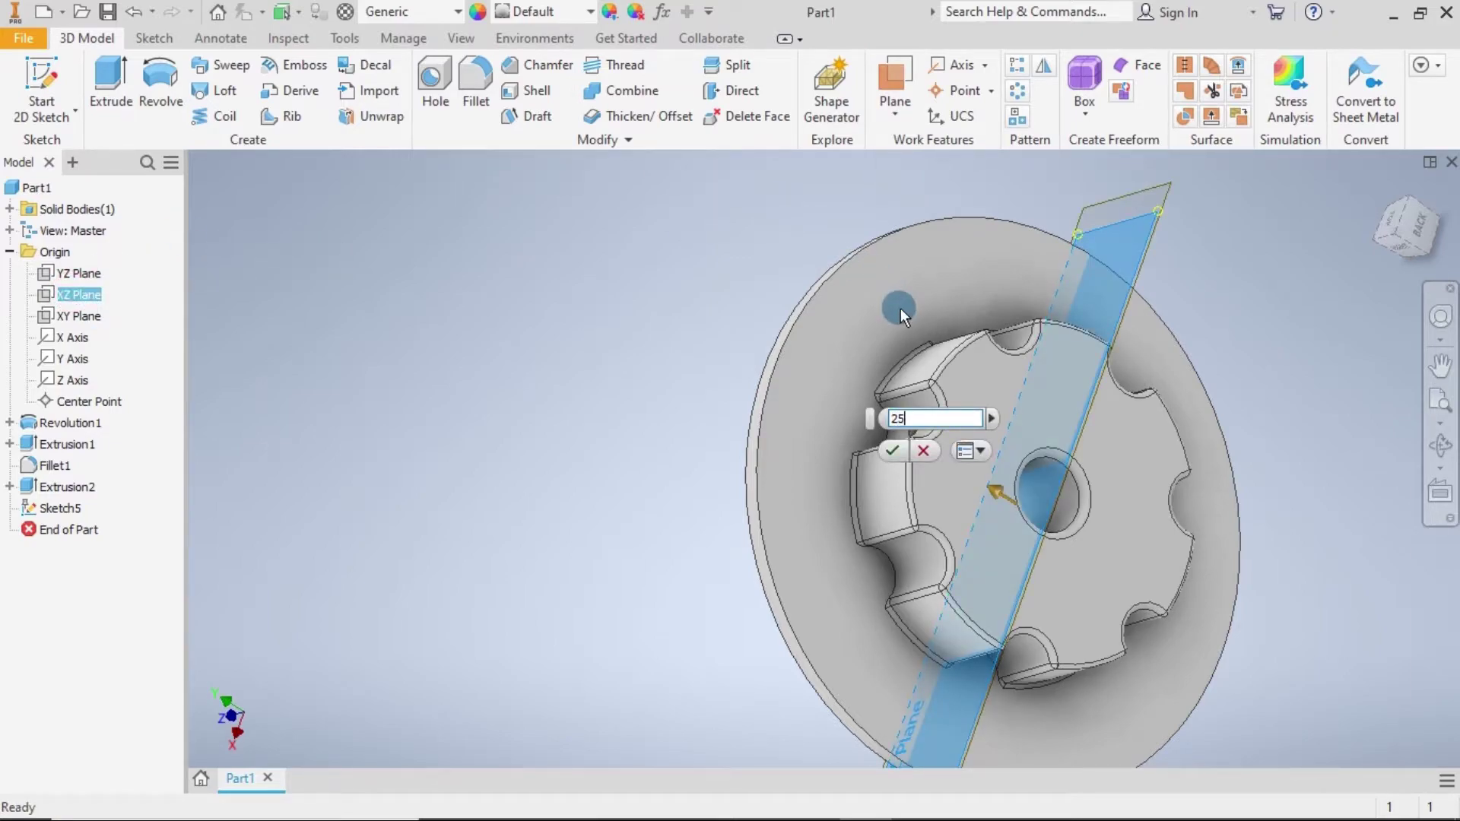
{"action": "left_click", "coordinate": [903, 451]}
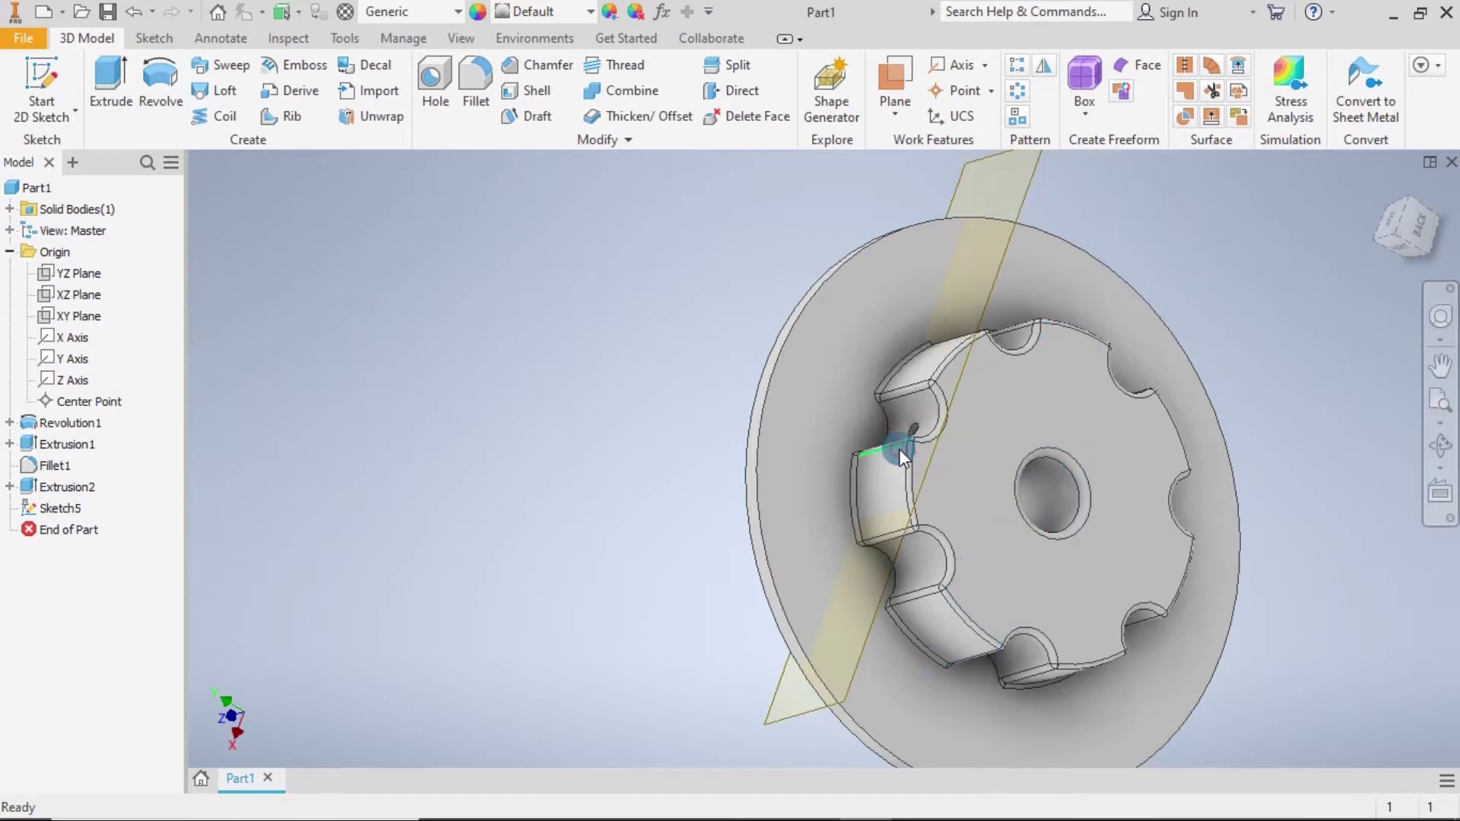
{"action": "left_click", "coordinate": [1031, 185]}
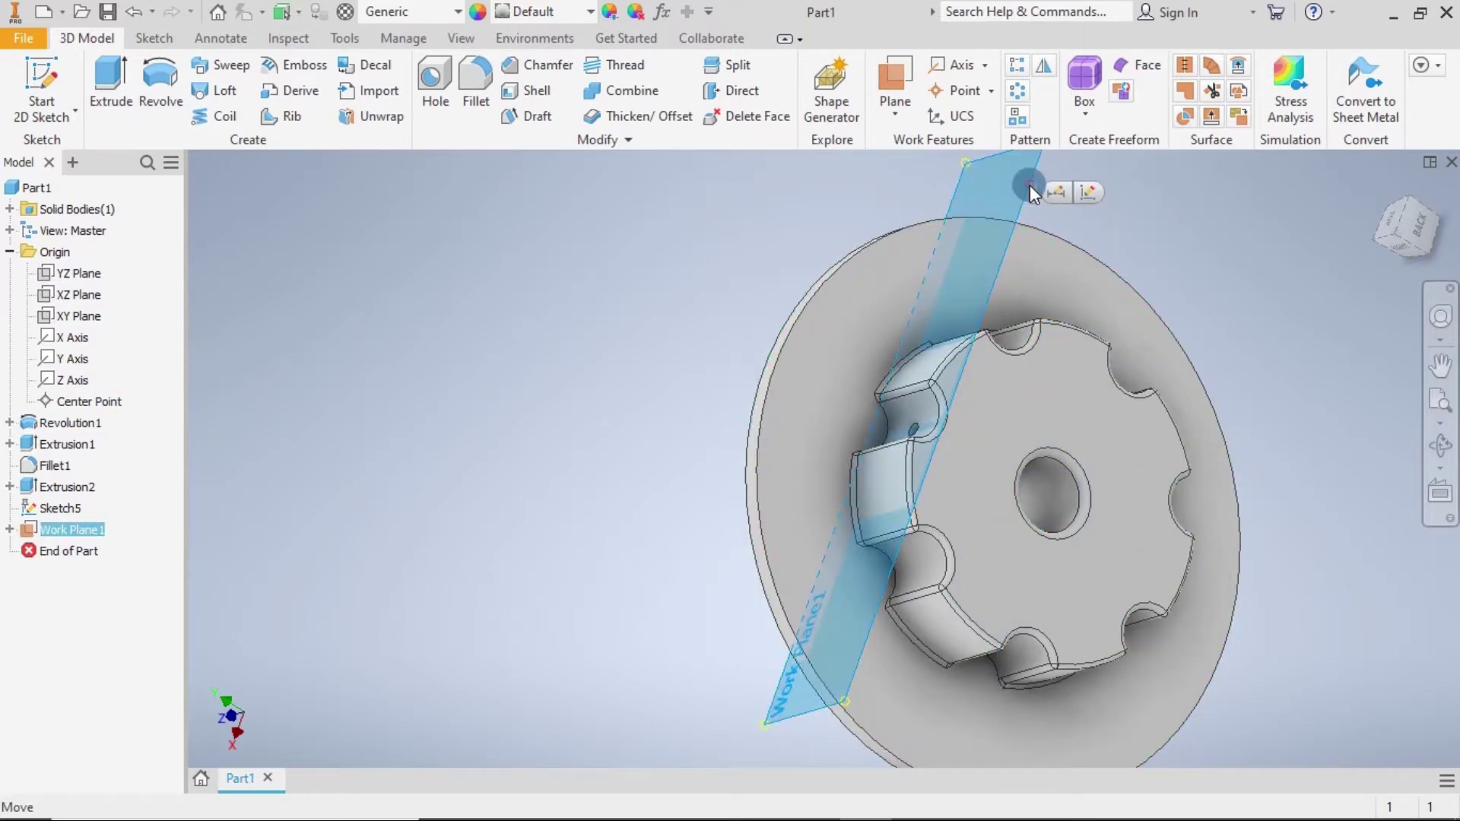
{"action": "left_click", "coordinate": [1088, 193]}
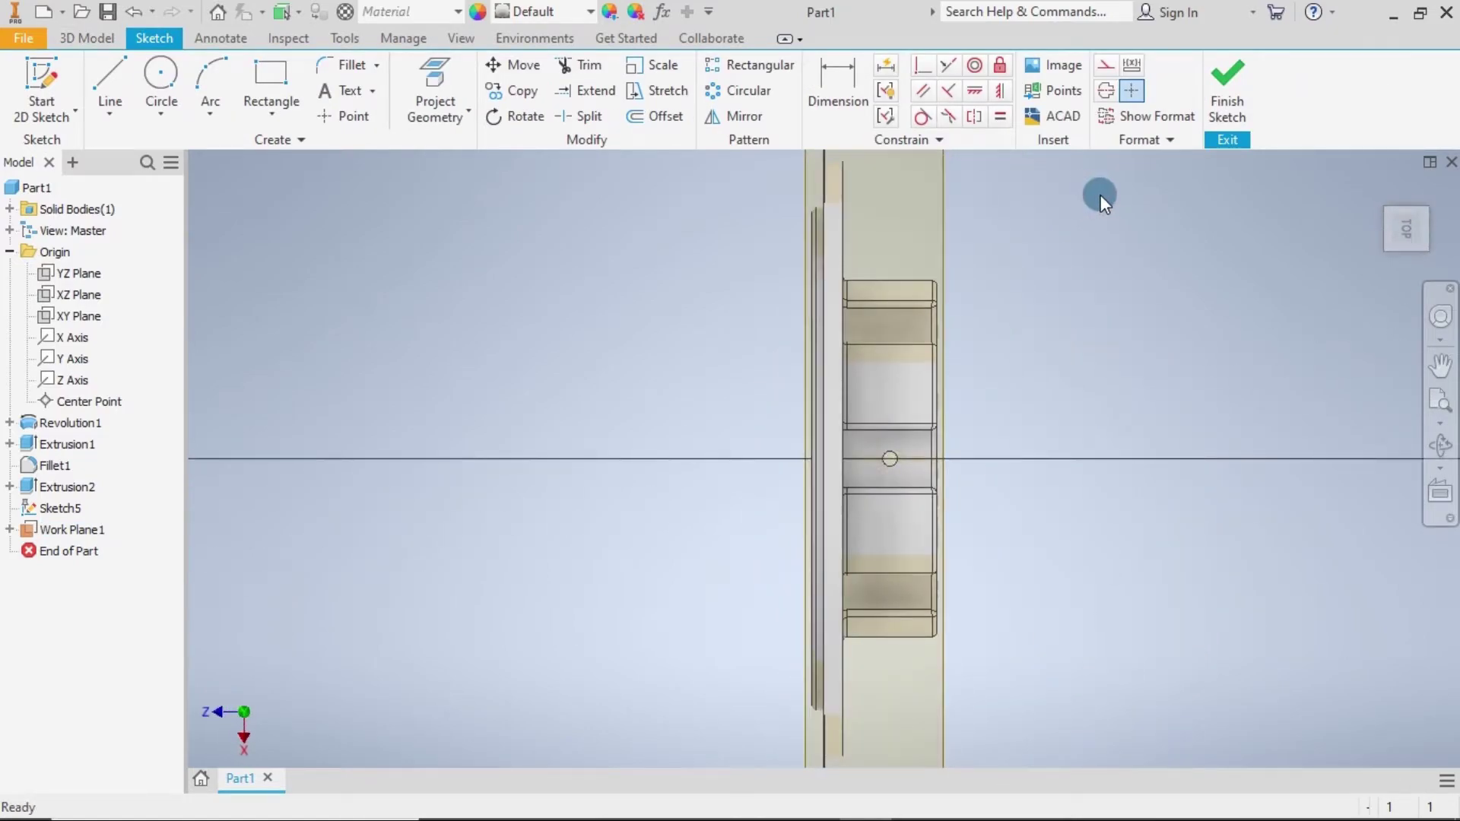
Project the pin hole's edge into the new sketch on Work Plane1.
{"action": "left_click", "coordinate": [691, 121]}
{"action": "left_click", "coordinate": [161, 76]}
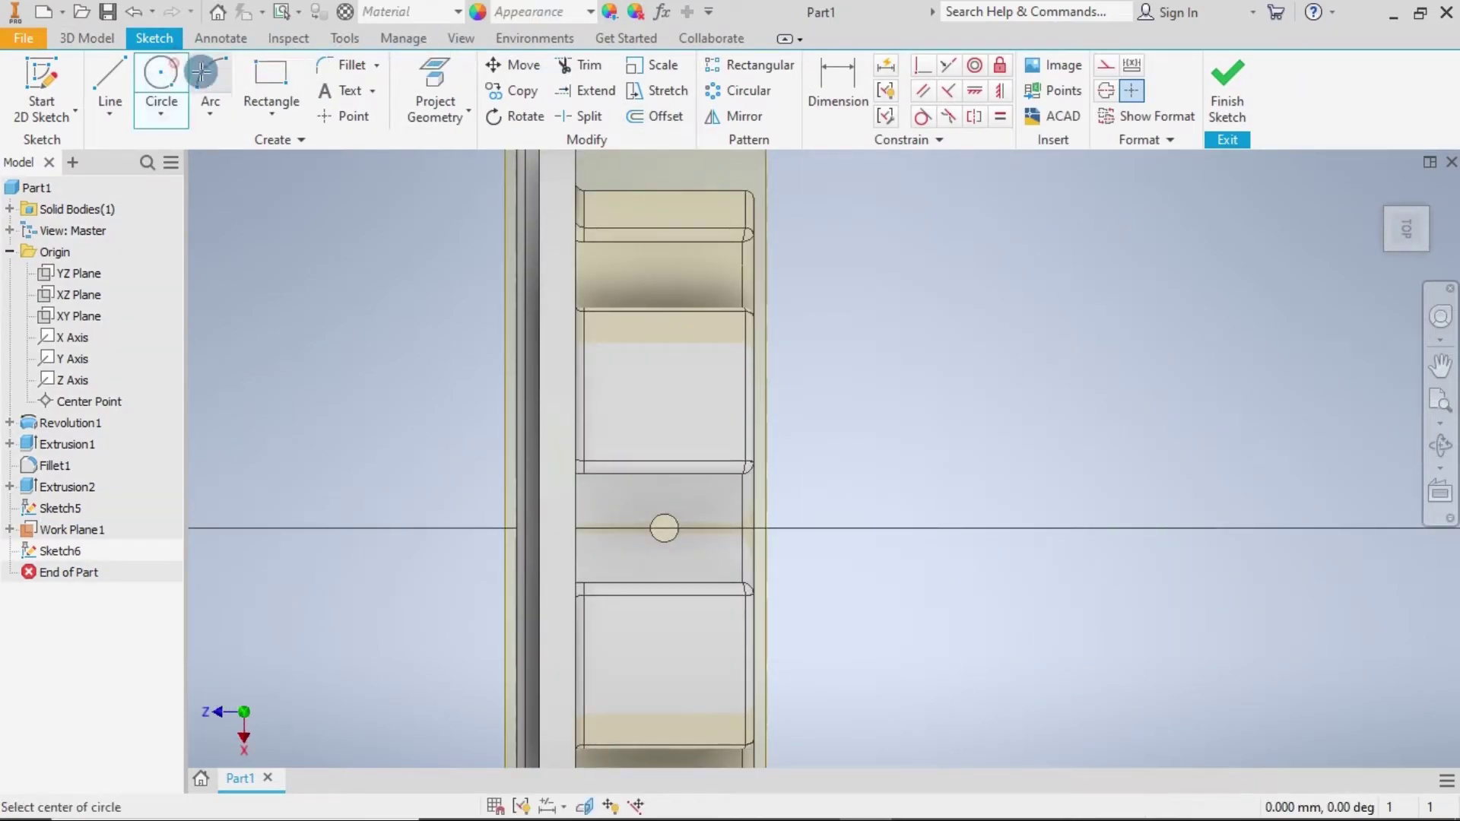
{"action": "scroll", "coordinate": [663, 526], "scroll_direction": "up", "scroll_amount": 4}
{"action": "left_click", "coordinate": [663, 526]}
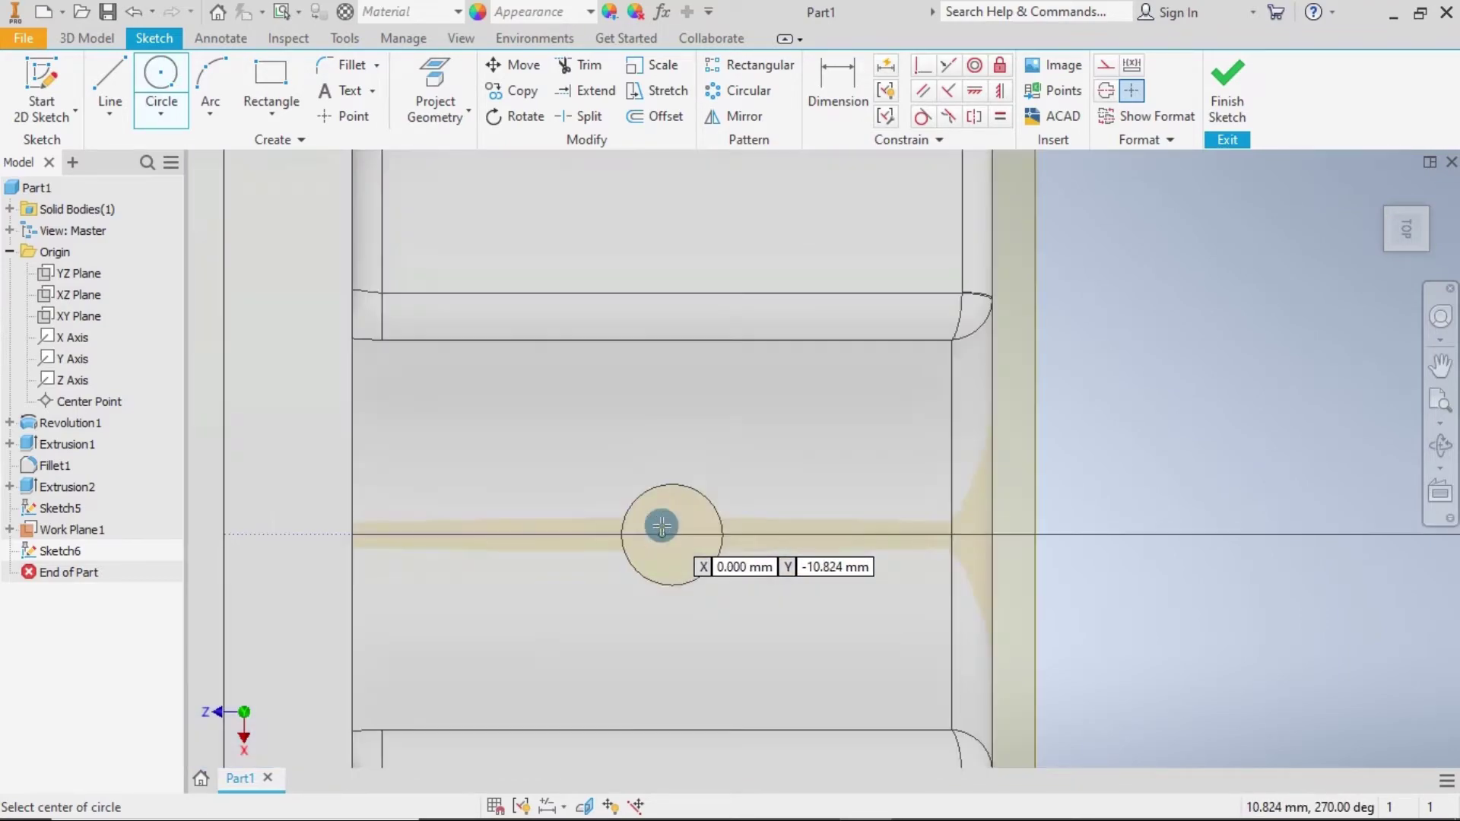
{"action": "left_click", "coordinate": [672, 481]}
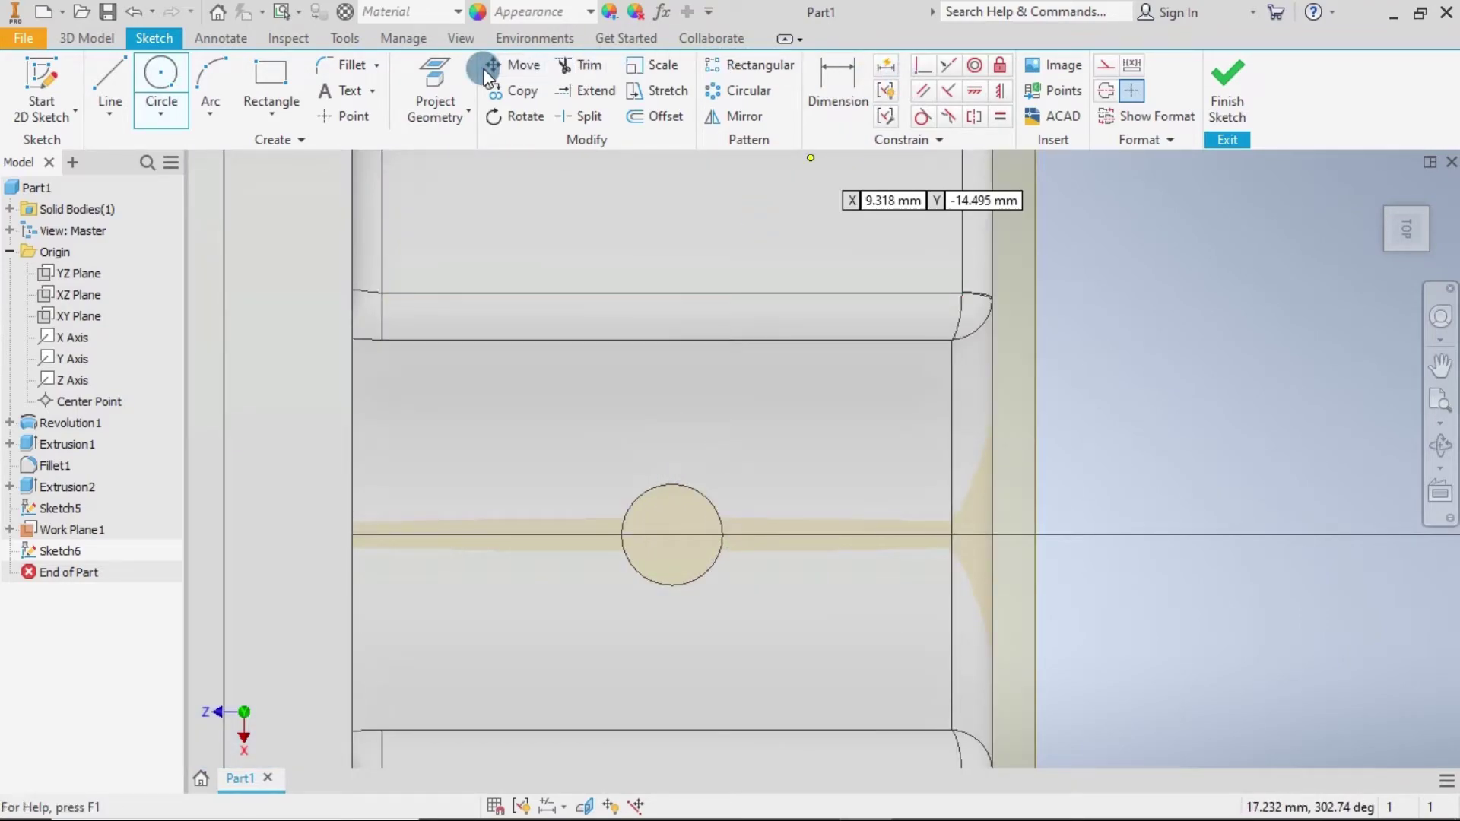
{"action": "left_click", "coordinate": [437, 76]}
{"action": "left_click", "coordinate": [710, 508]}
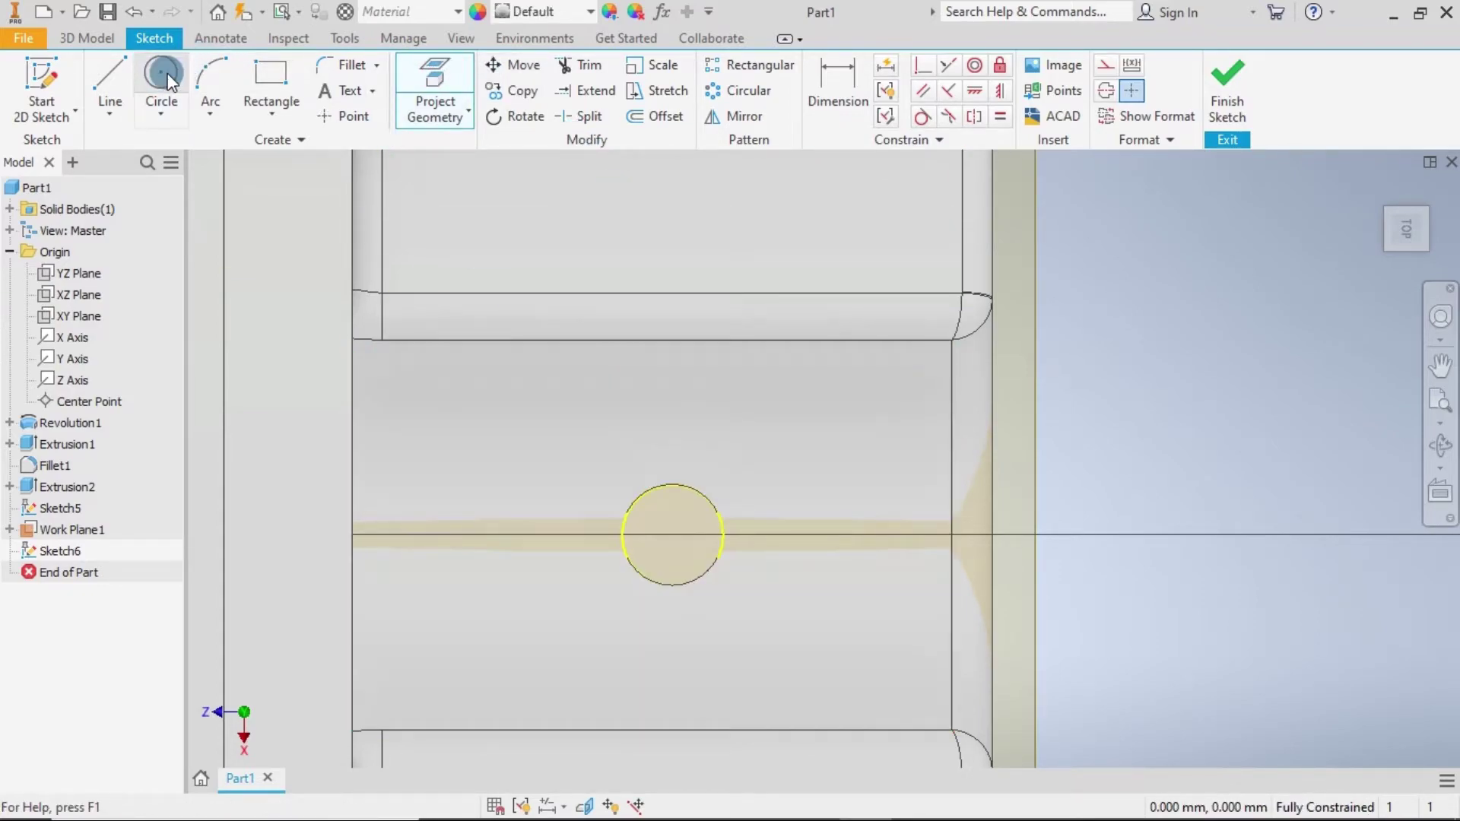
Draw a 5 mm circle concentric with the pin hole and finish Sketch6.
{"action": "key", "text": "c"}
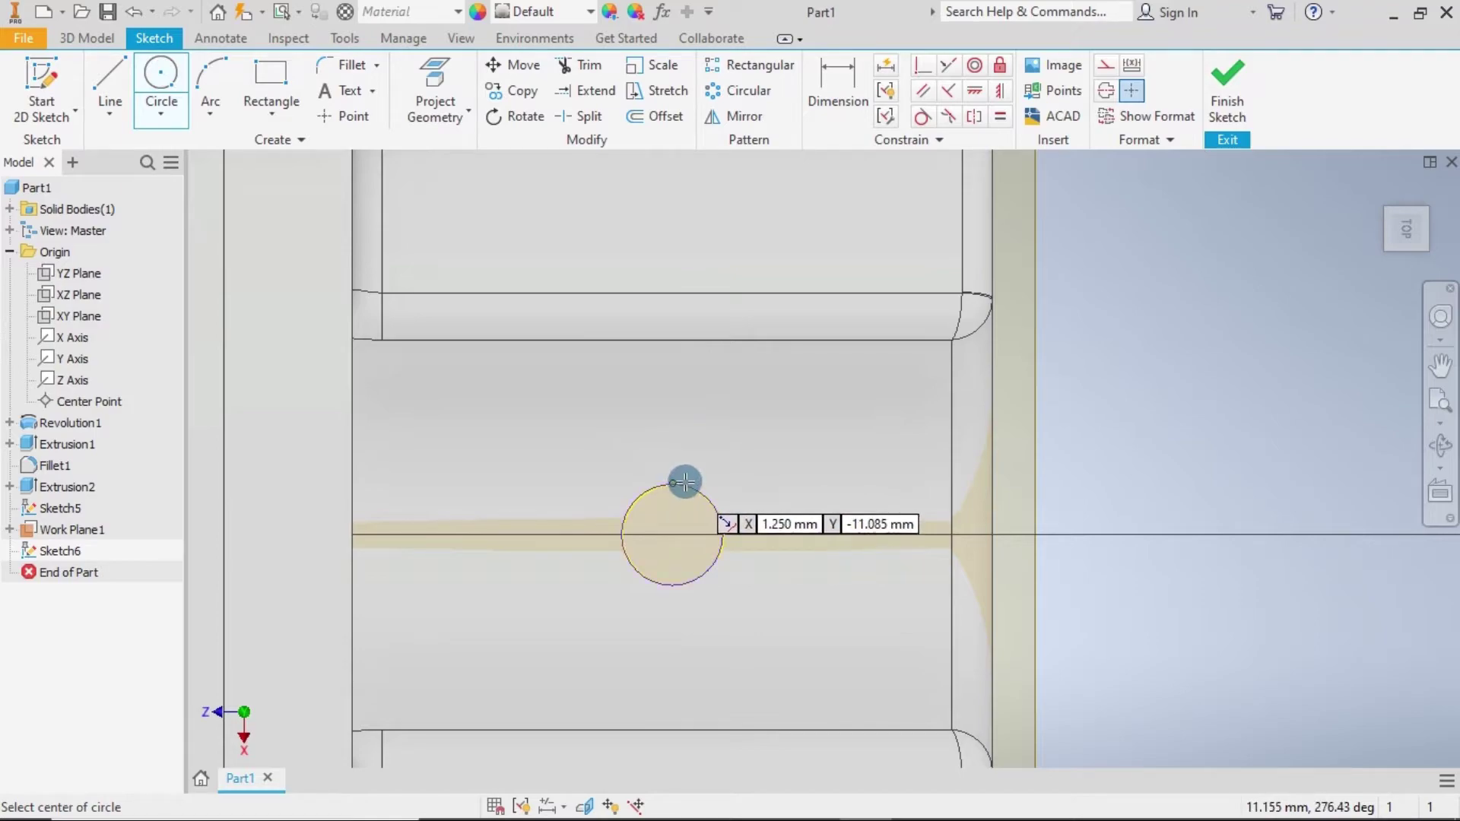
{"action": "left_click", "coordinate": [671, 535]}
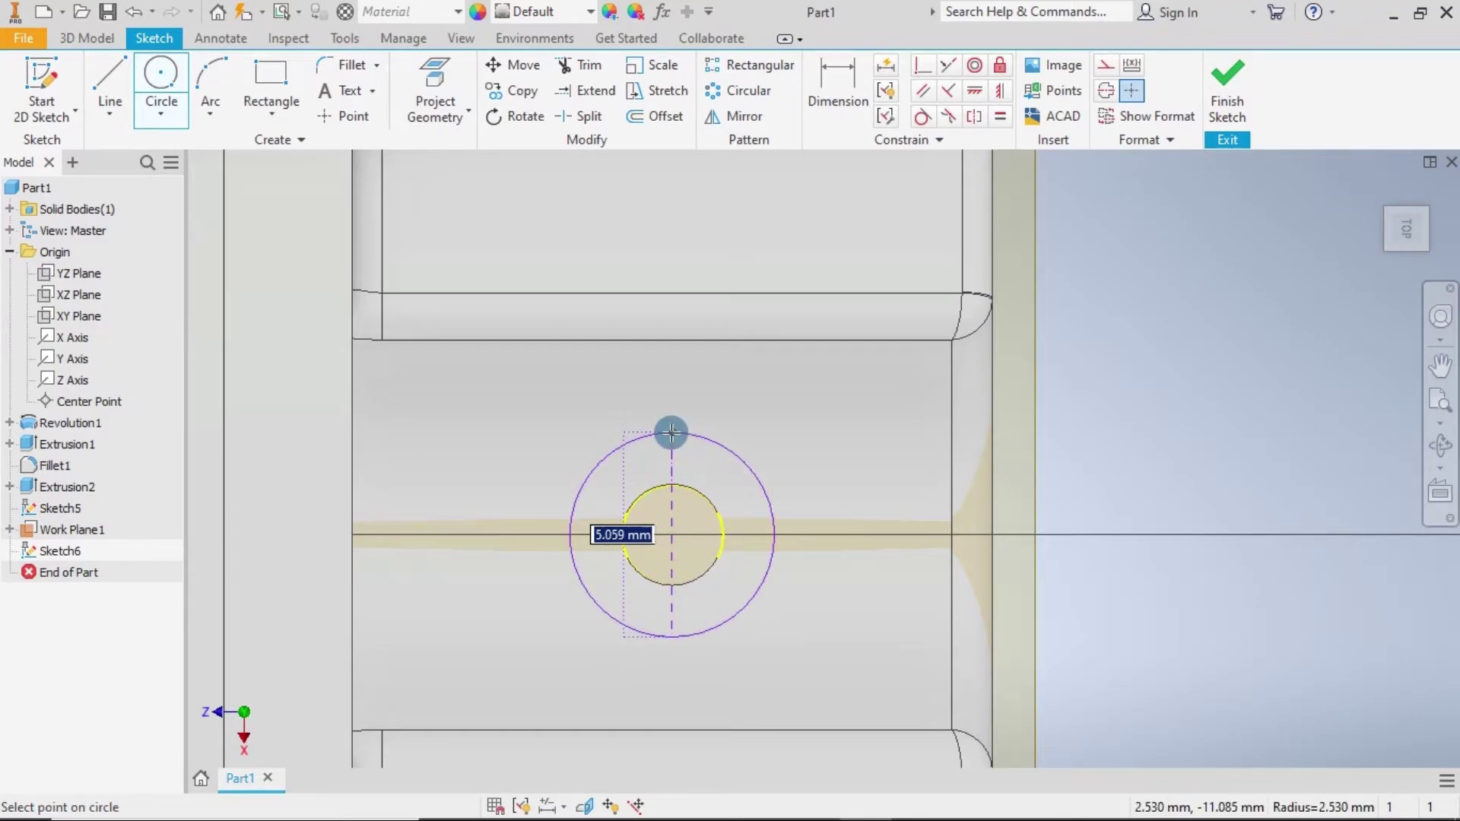
{"action": "type", "text": "5"}
{"action": "key", "text": "Return"}
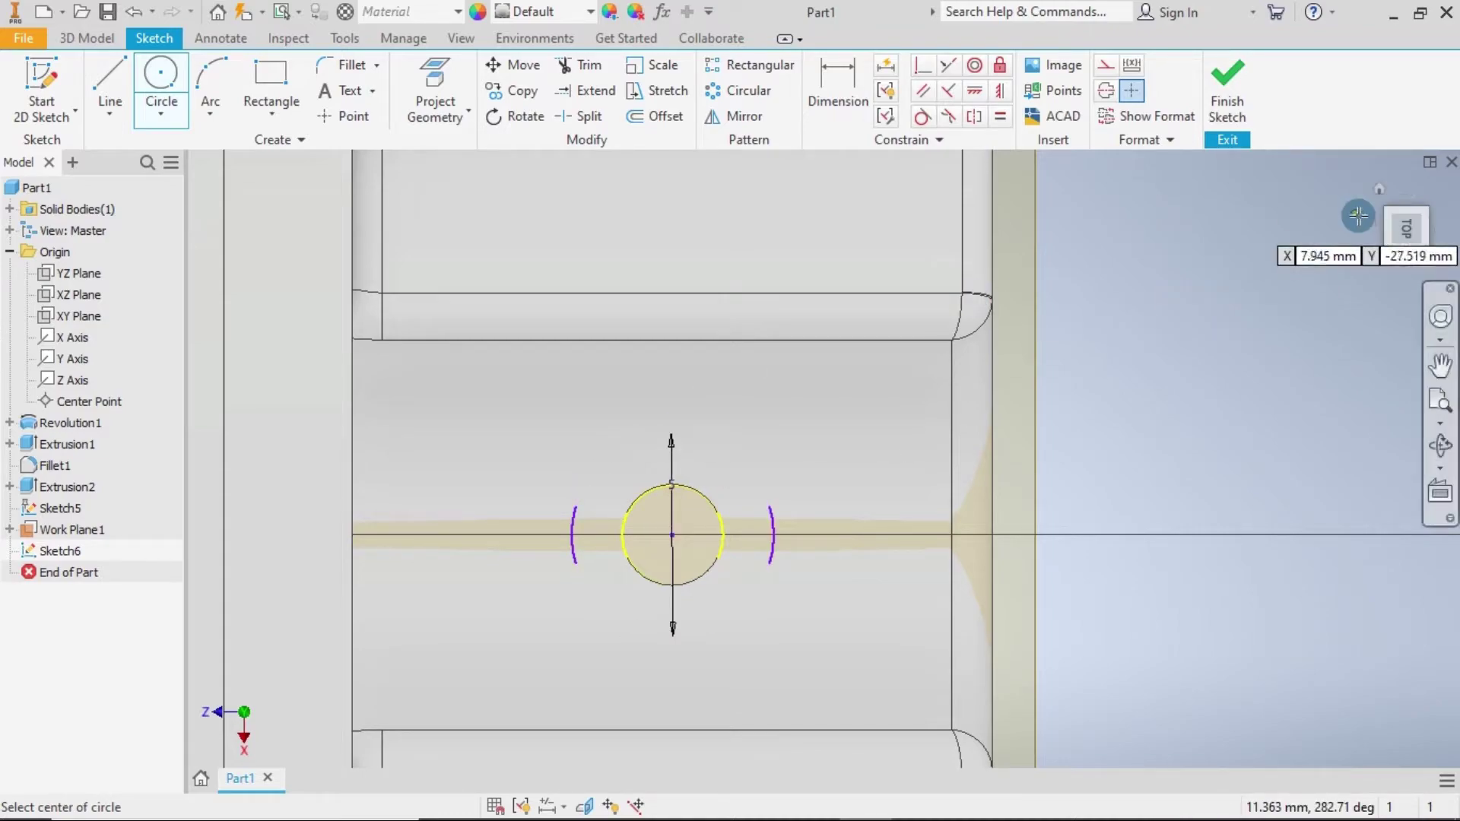
{"action": "left_click", "coordinate": [1231, 87]}
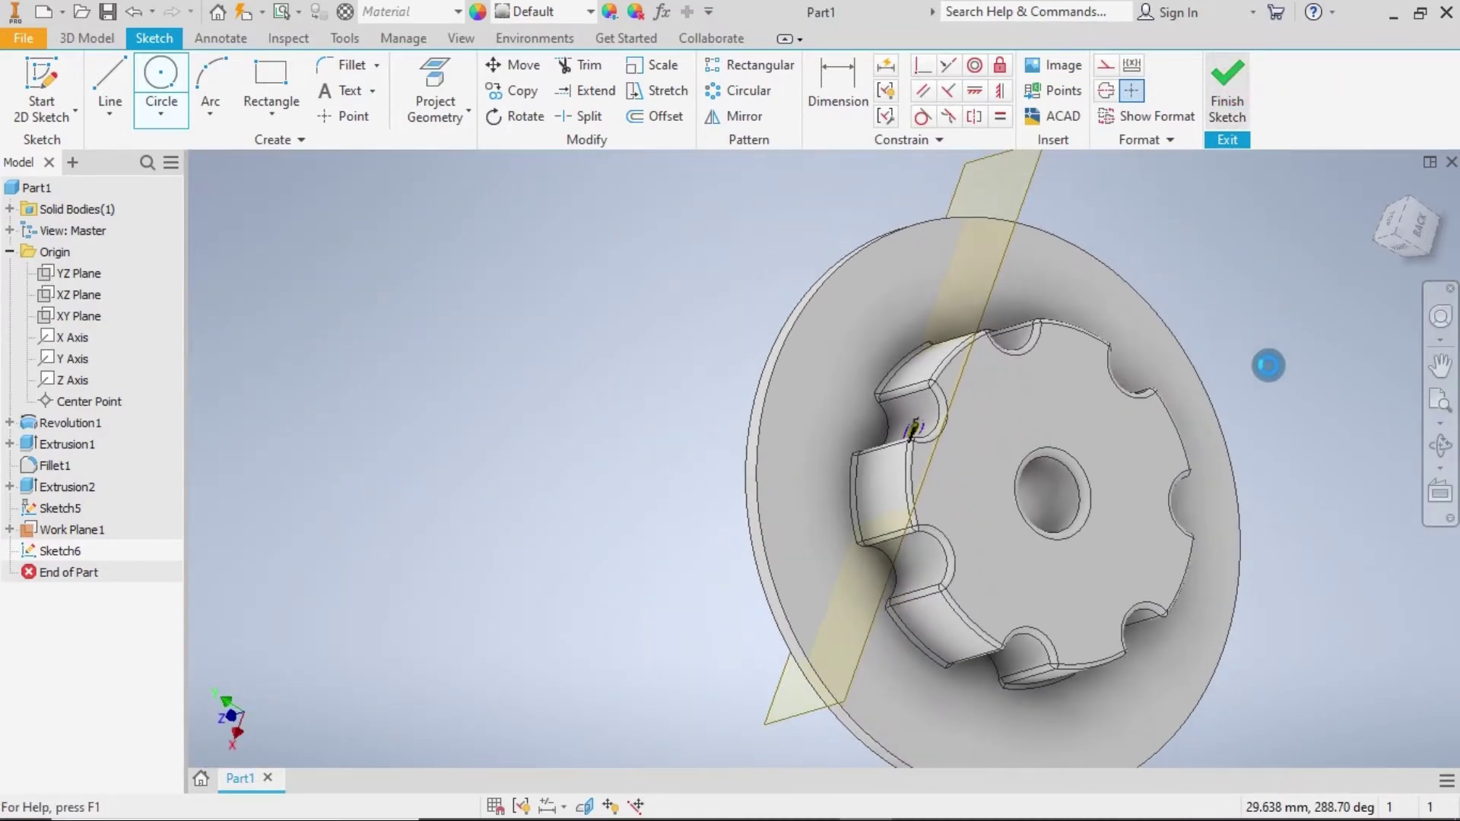
{"action": "scroll", "coordinate": [961, 422], "scroll_direction": "up", "scroll_amount": 4}
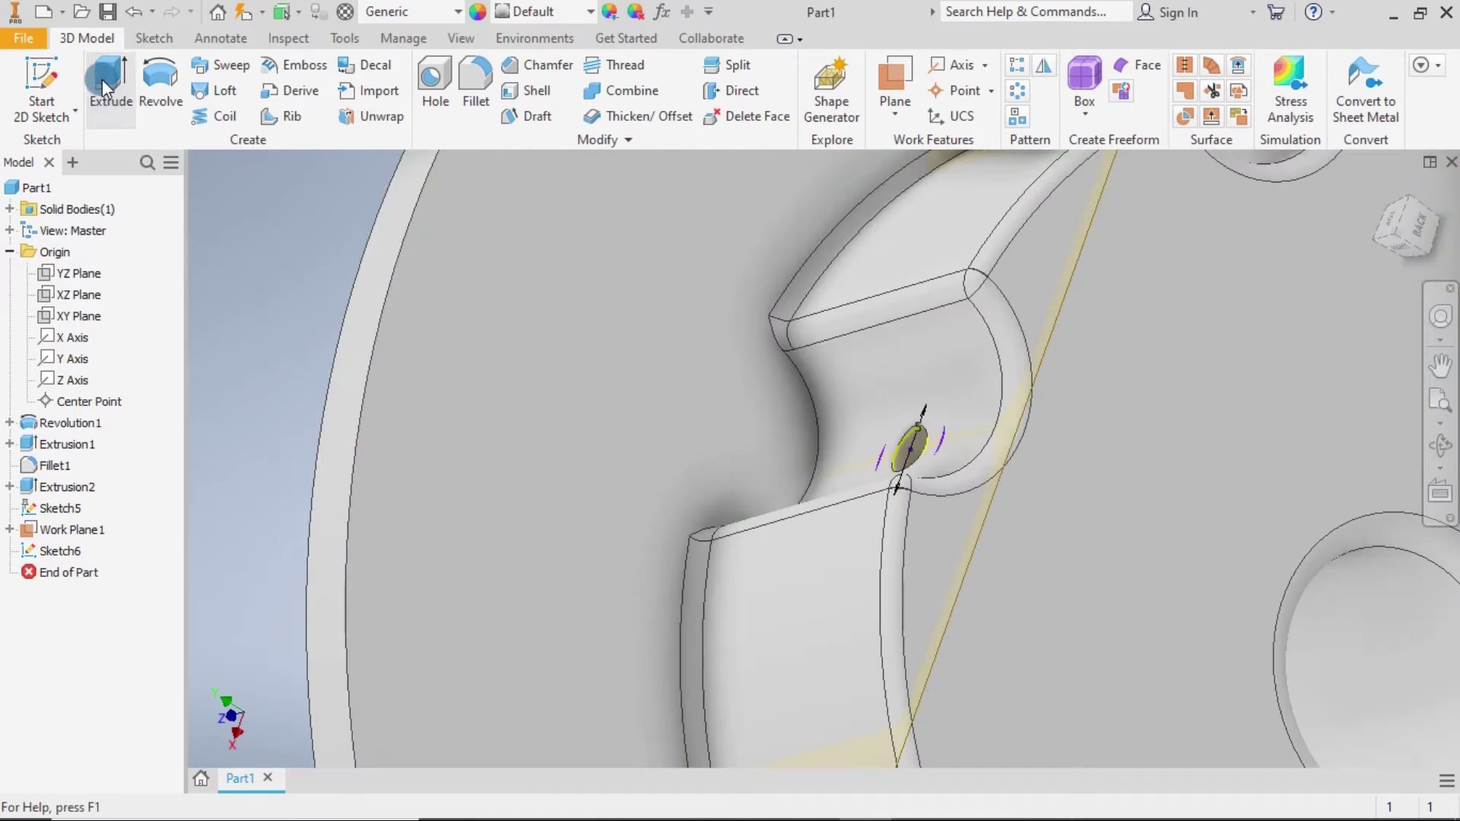
Extrude Sketch6's ring profile as a flipped cut, 2.8 mm deep.
{"action": "left_click", "coordinate": [102, 79]}
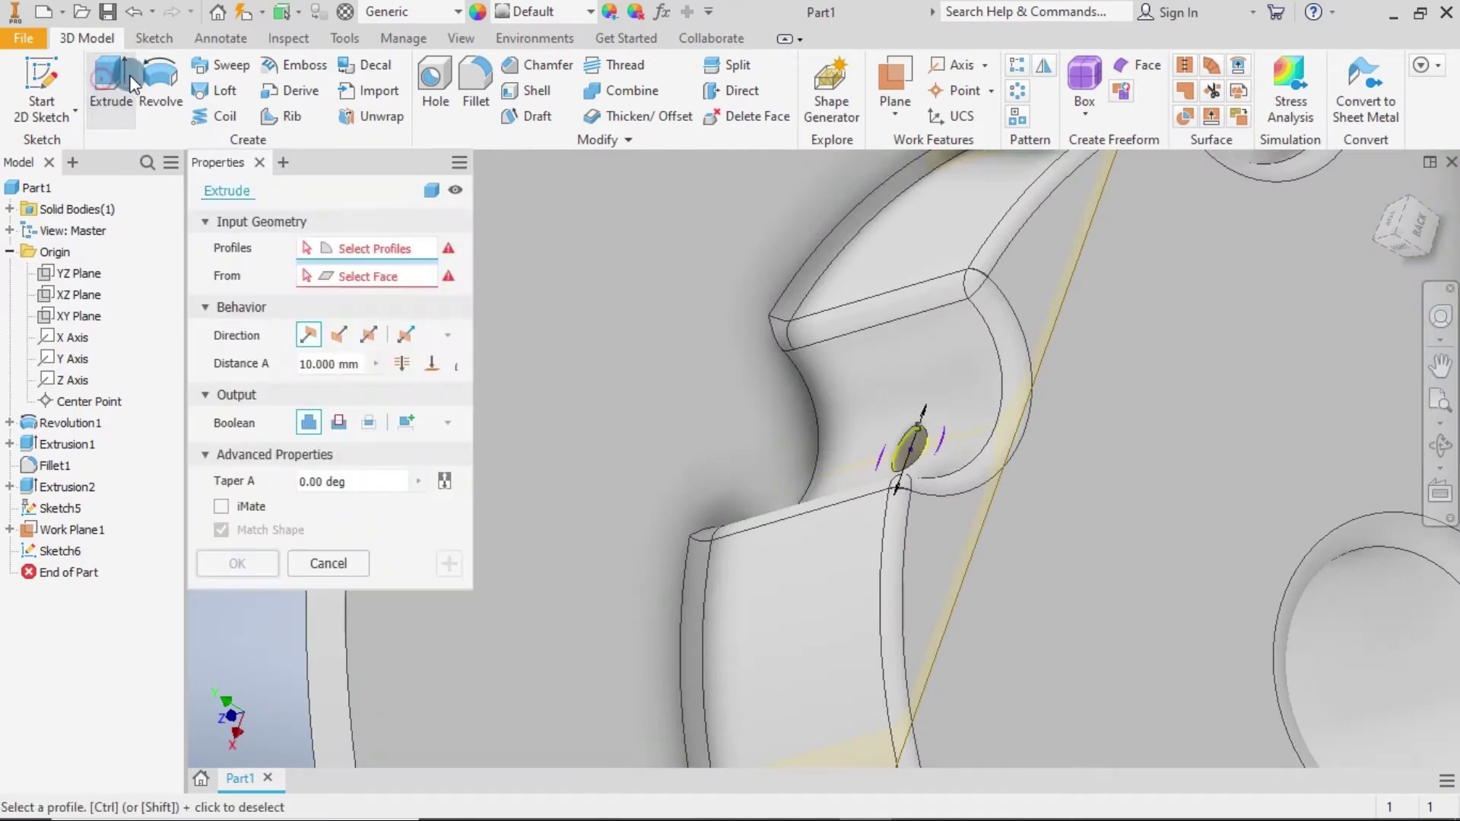
{"action": "left_click", "coordinate": [939, 424]}
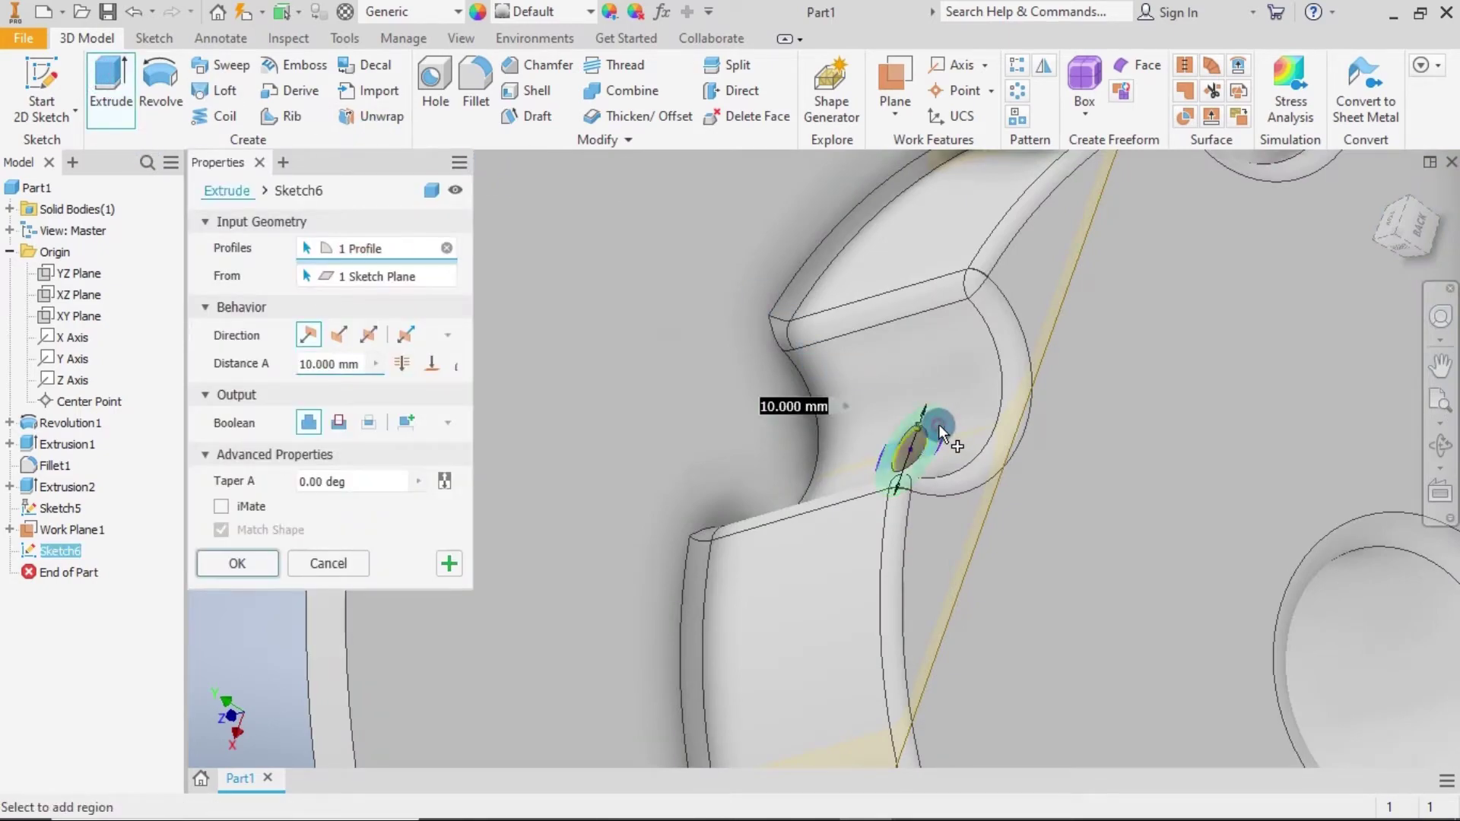
{"action": "left_click", "coordinate": [342, 335]}
{"action": "left_click", "coordinate": [335, 426]}
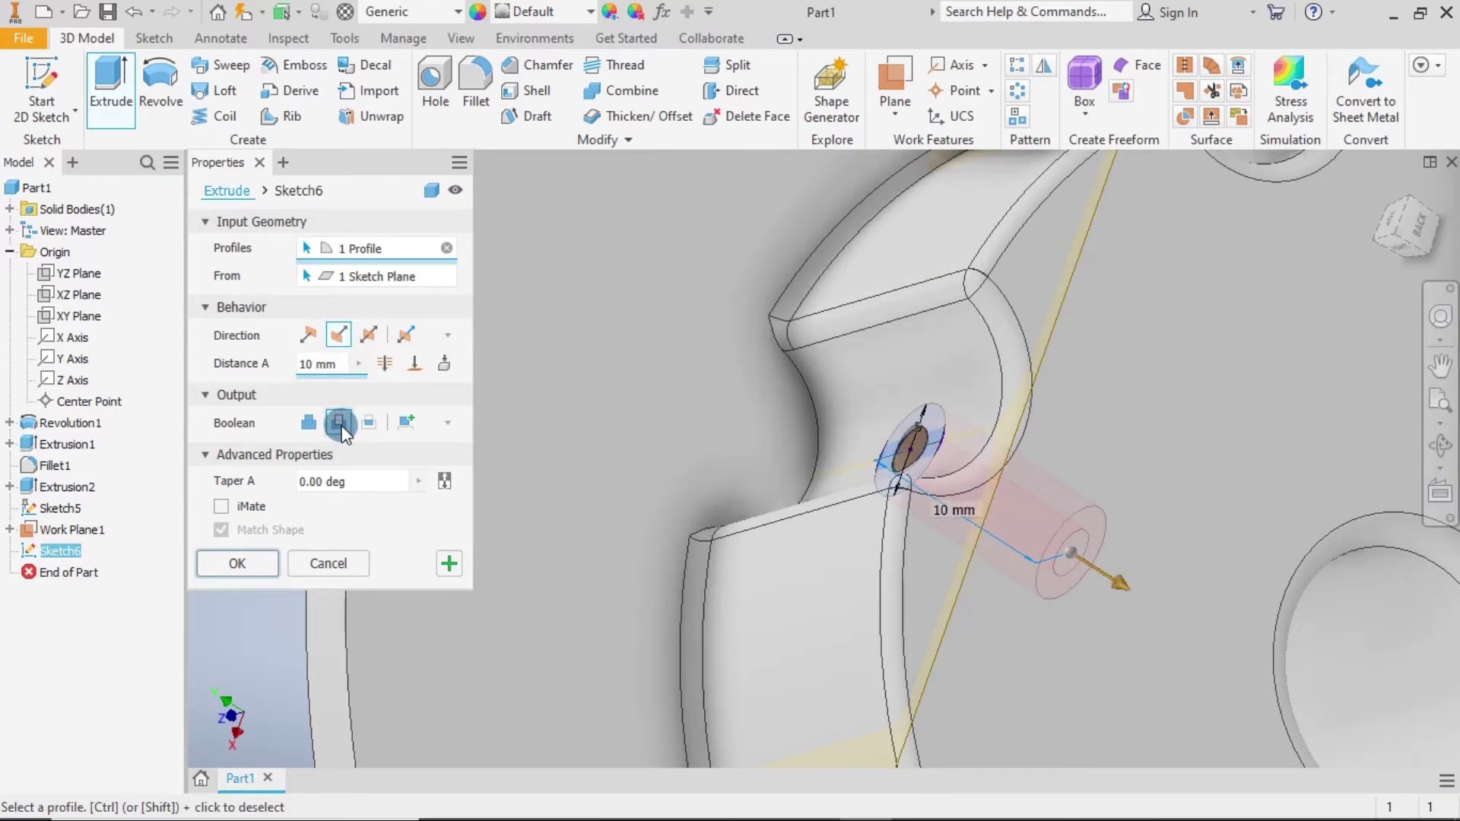
{"action": "left_click", "coordinate": [267, 360]}
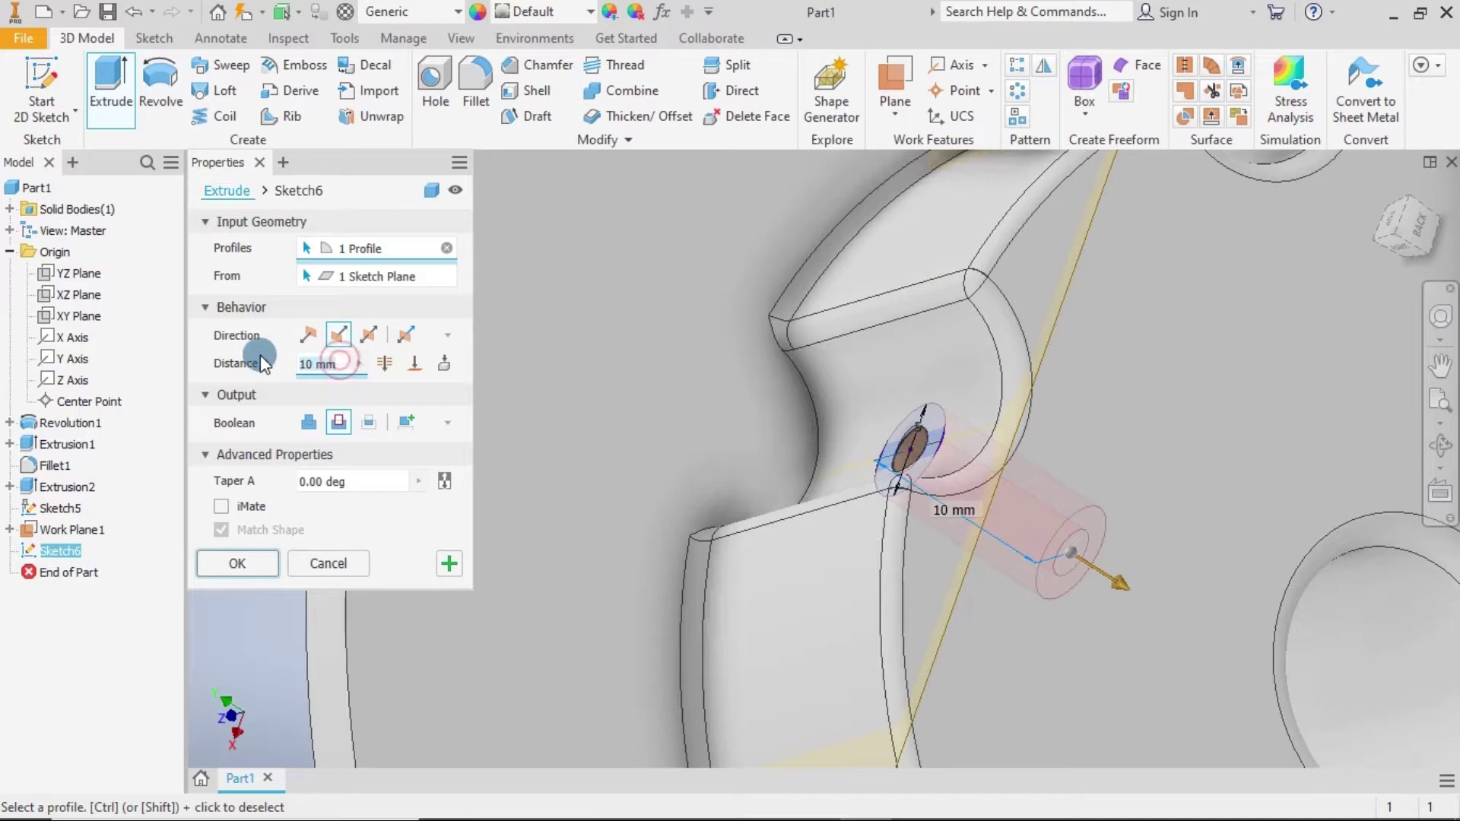
{"action": "type", "text": "2.8"}
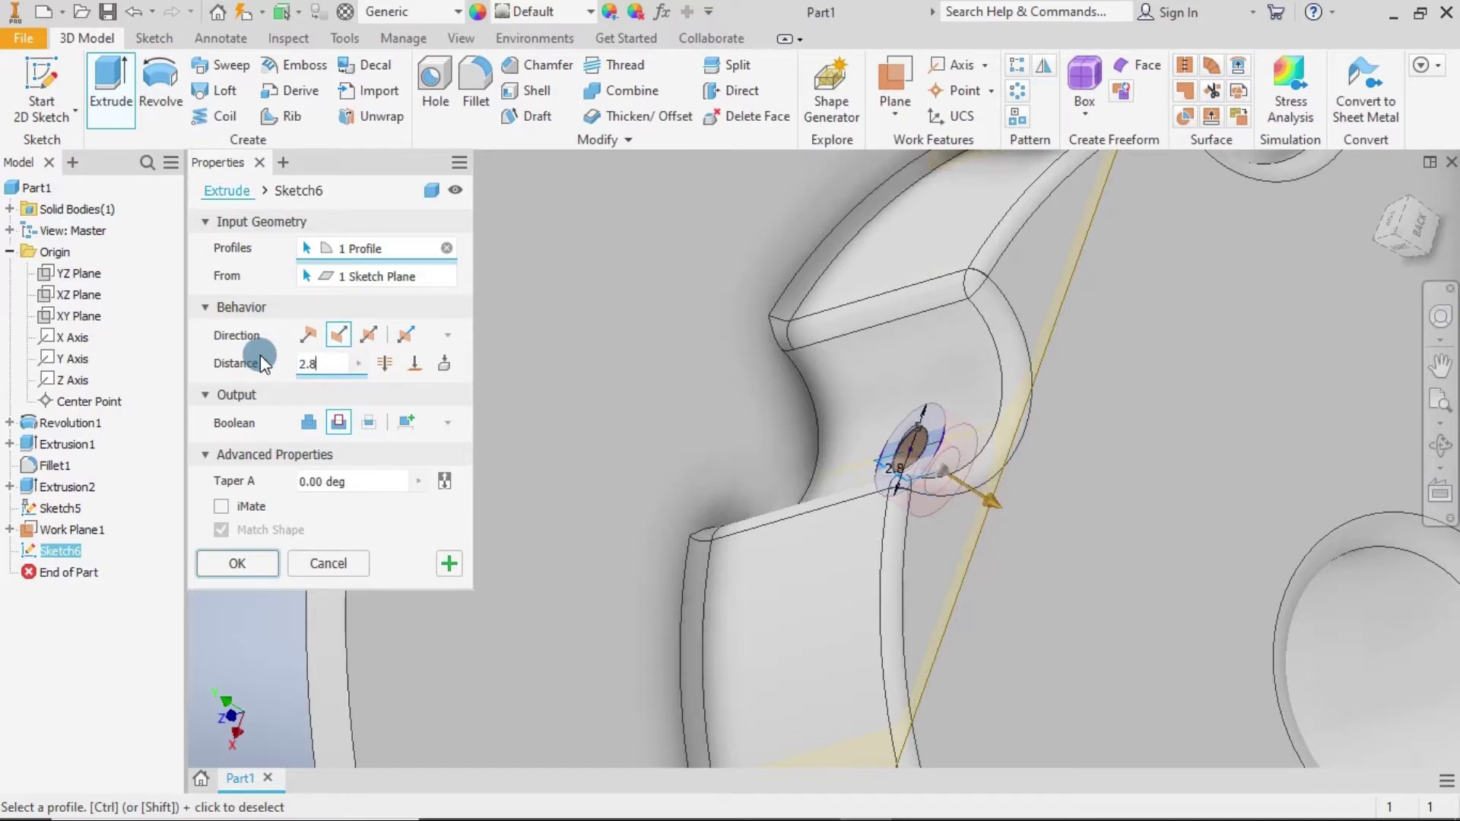
{"action": "left_click", "coordinate": [339, 424]}
{"action": "left_click", "coordinate": [383, 363]}
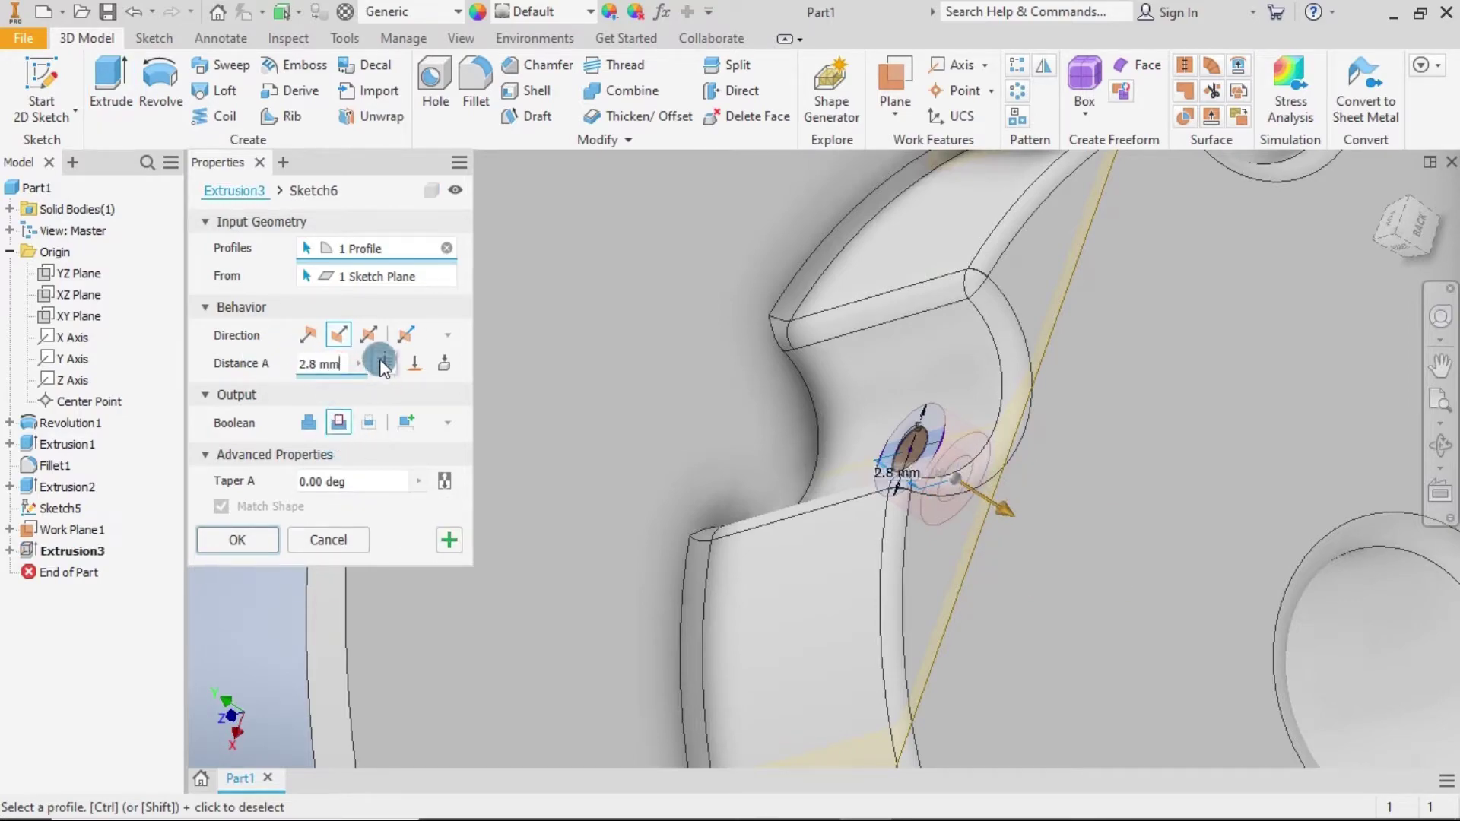
Make the cut asymmetric with 1.400 mm on one side and 2.8 mm on the other.
{"action": "left_click", "coordinate": [377, 341]}
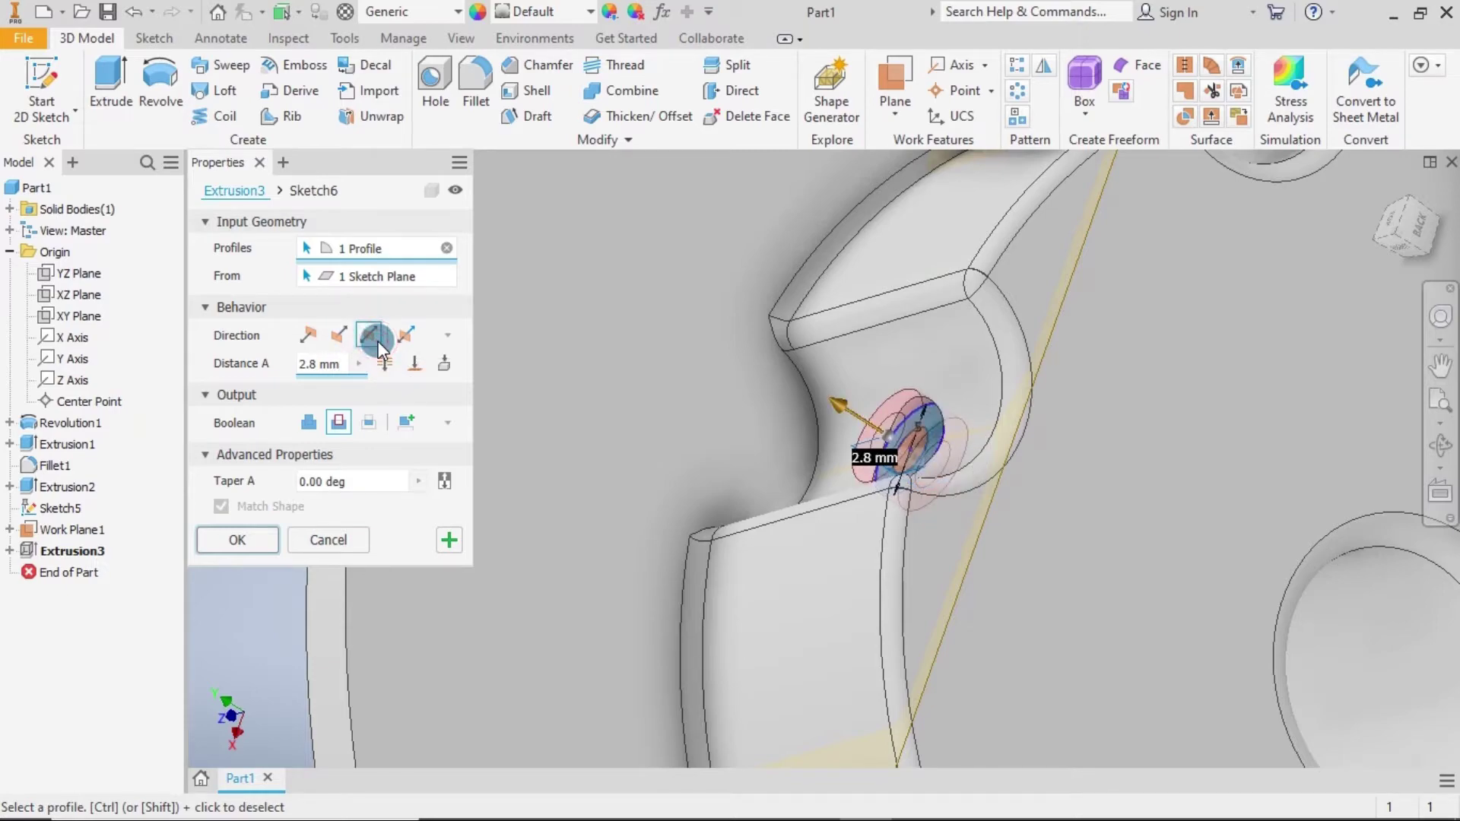
{"action": "left_click", "coordinate": [403, 336]}
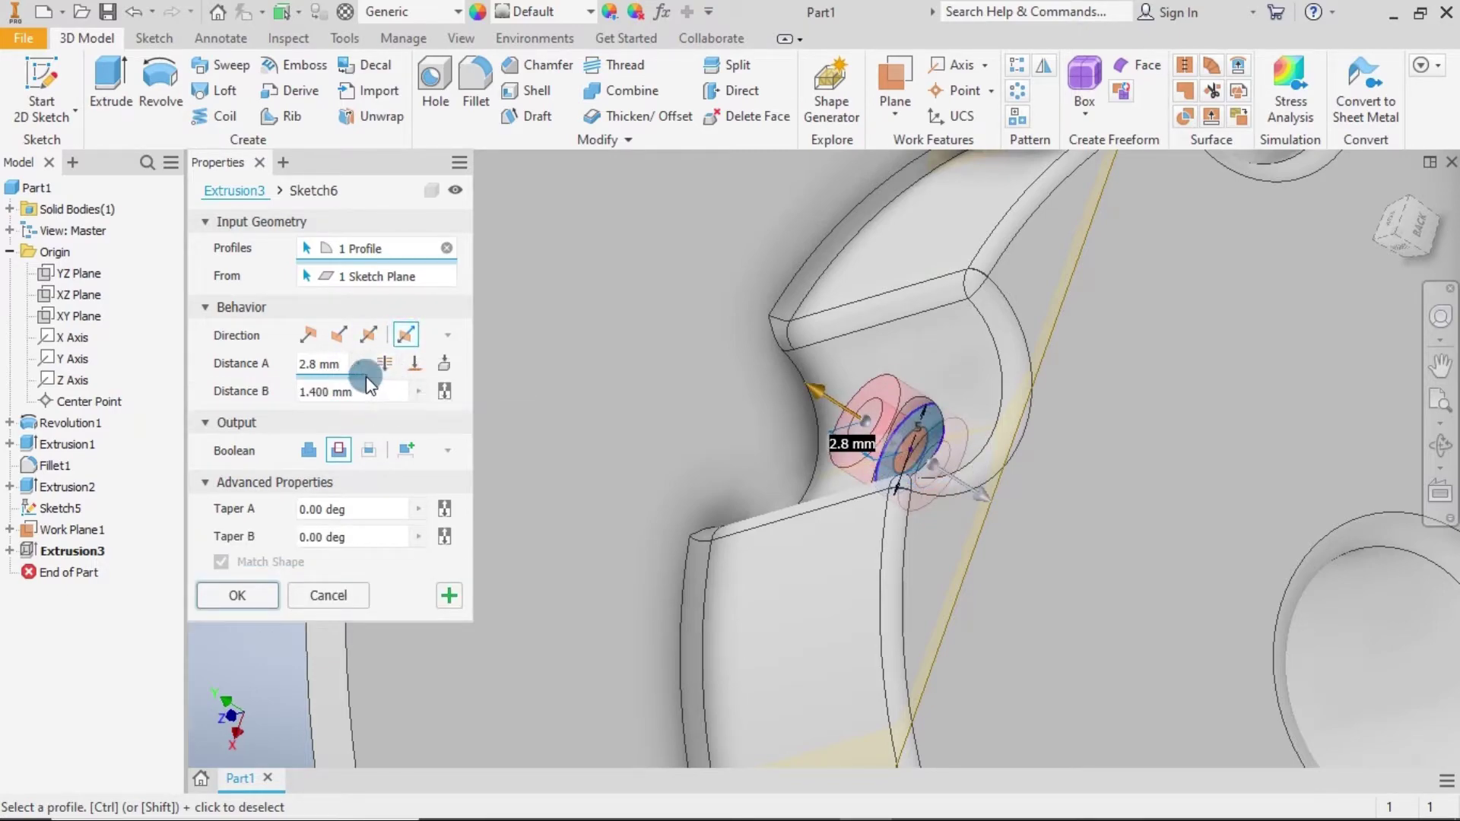
{"action": "left_click", "coordinate": [445, 391]}
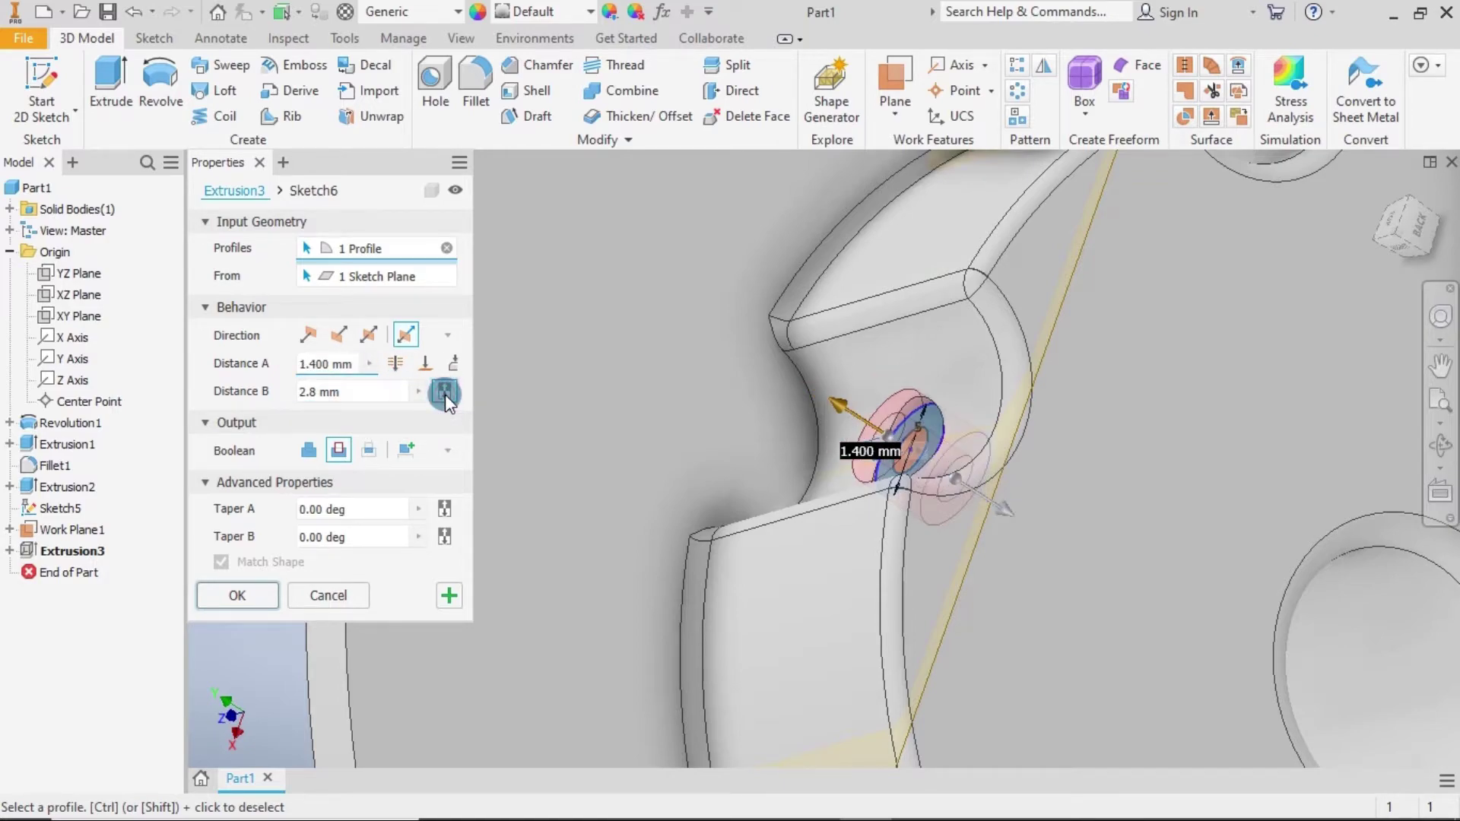
{"action": "left_click", "coordinate": [320, 388]}
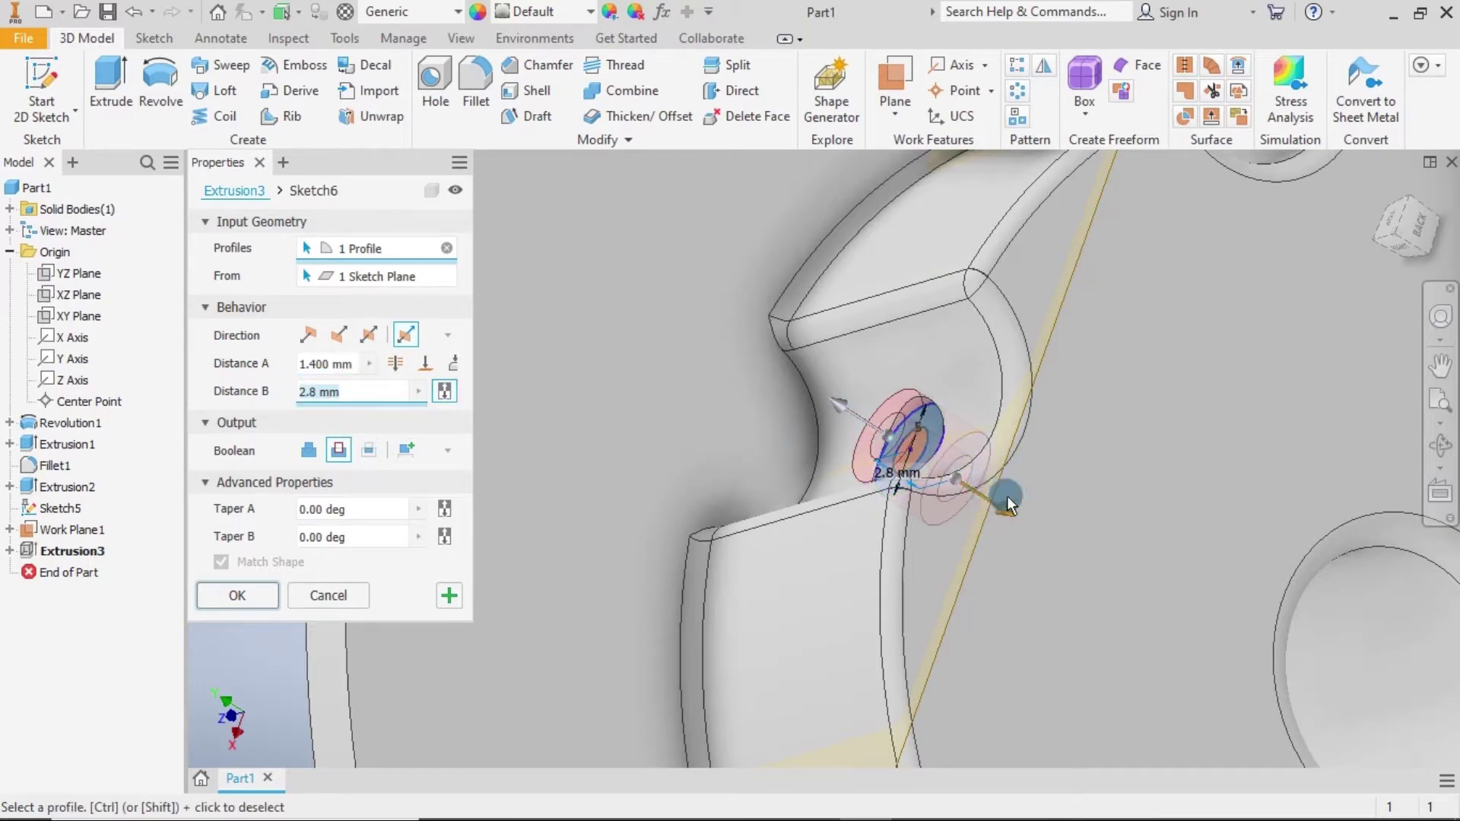
{"action": "left_click", "coordinate": [346, 363]}
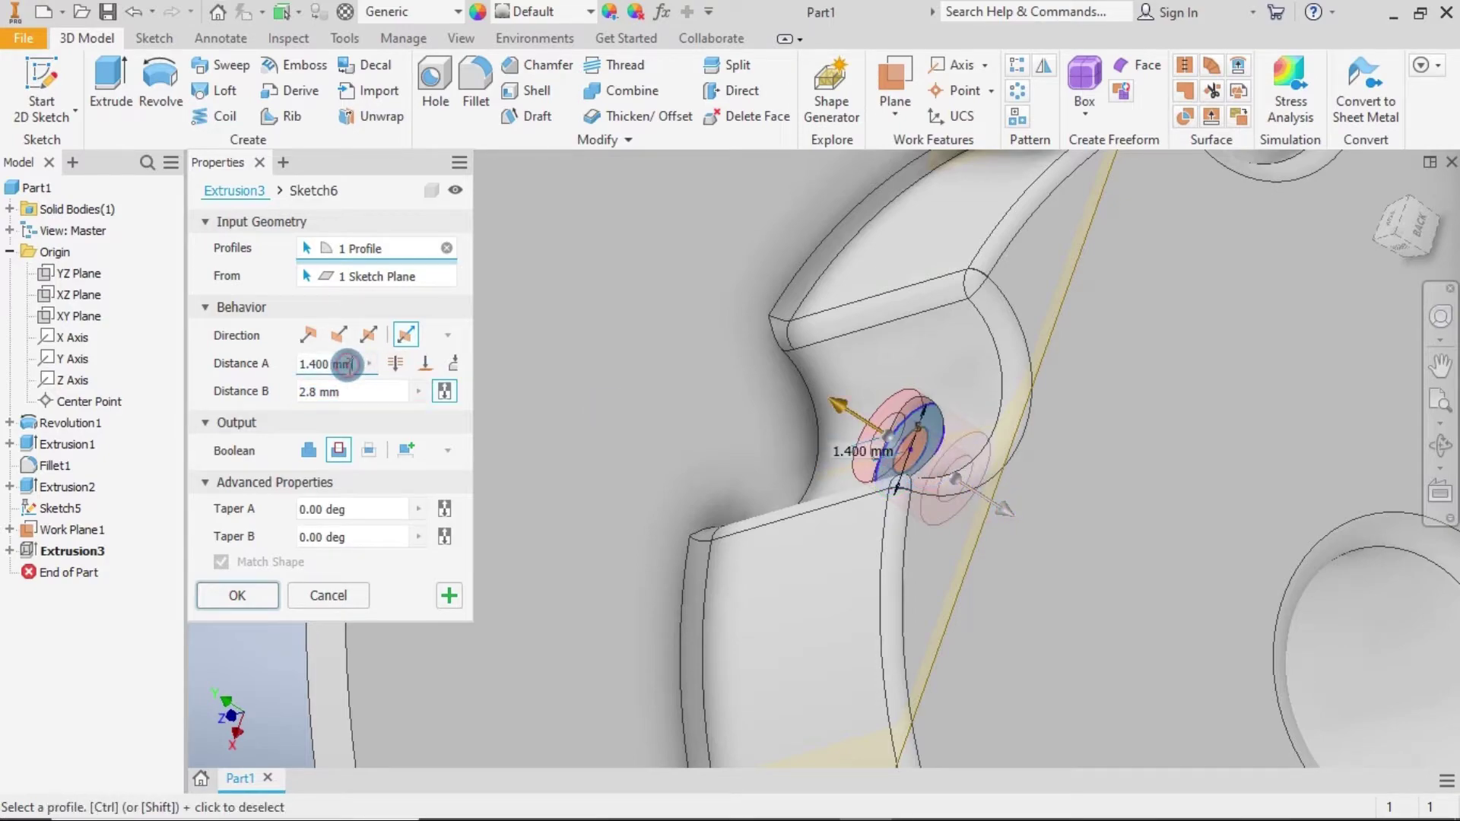
{"action": "left_click", "coordinate": [355, 391]}
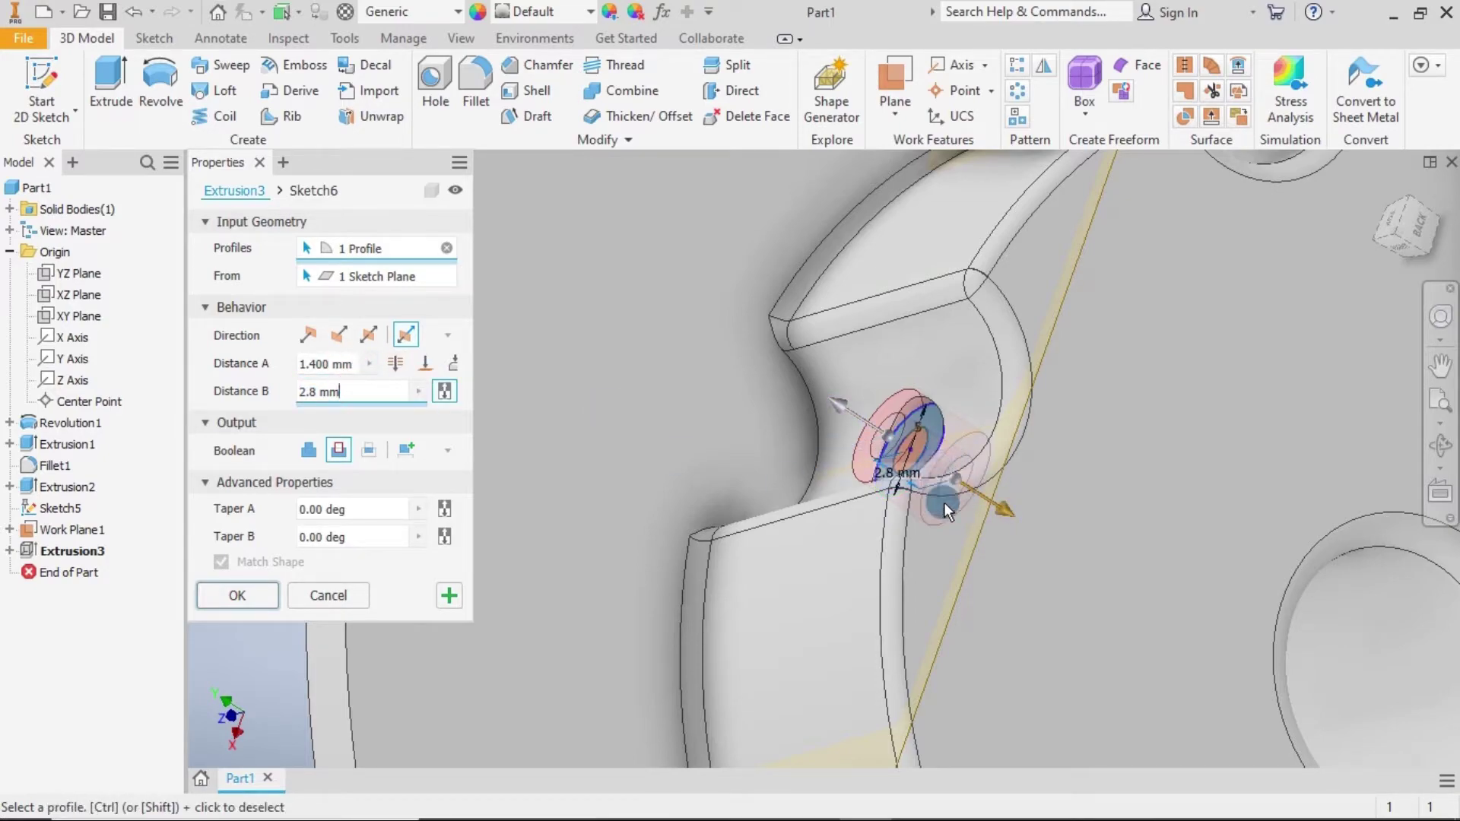
Commit the Extrusion3 counterbore cut and view the part edge-on.
{"action": "left_click", "coordinate": [237, 595]}
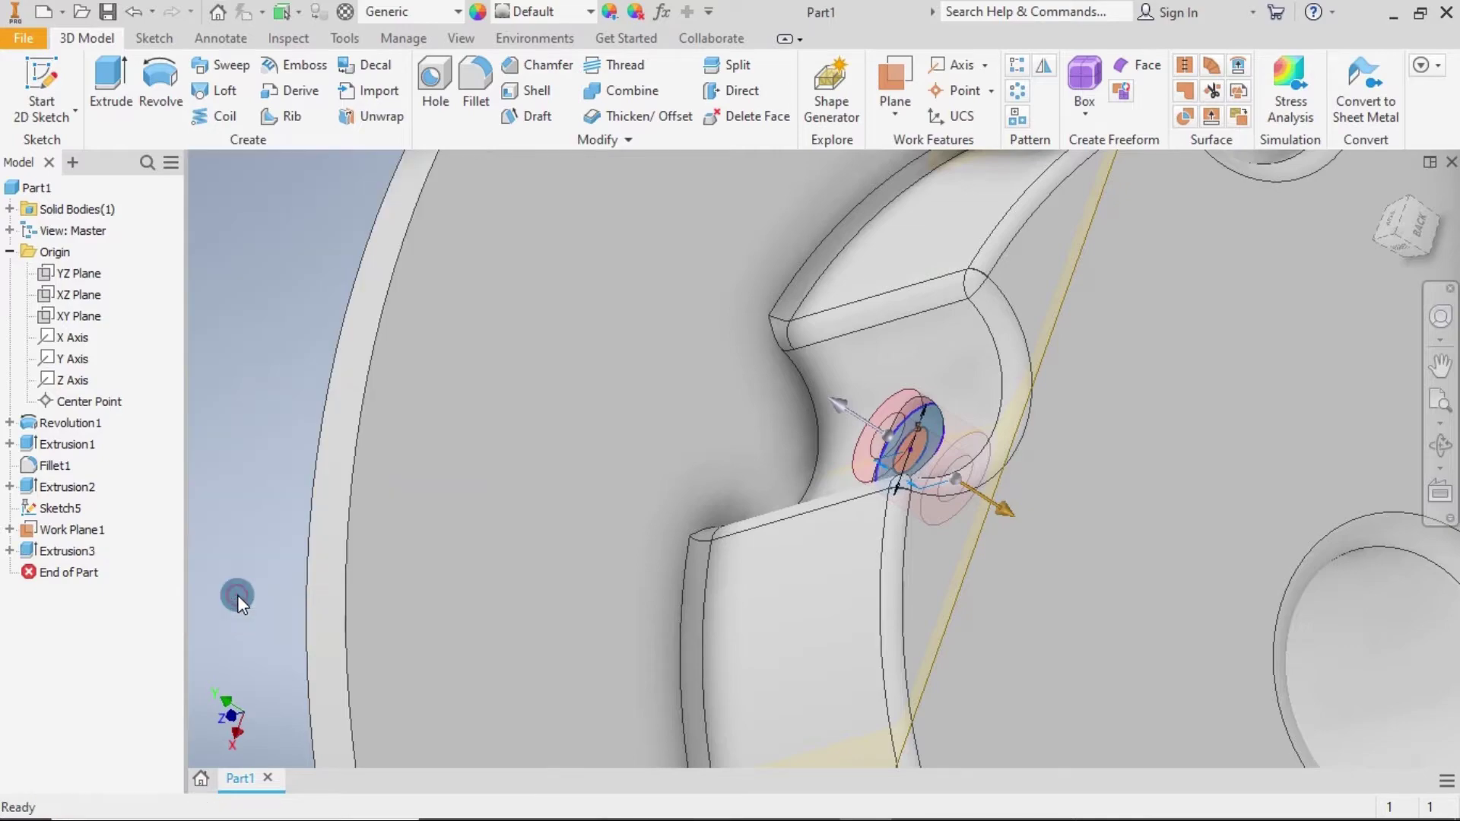
{"action": "scroll", "coordinate": [837, 487], "scroll_direction": "down", "scroll_amount": 5}
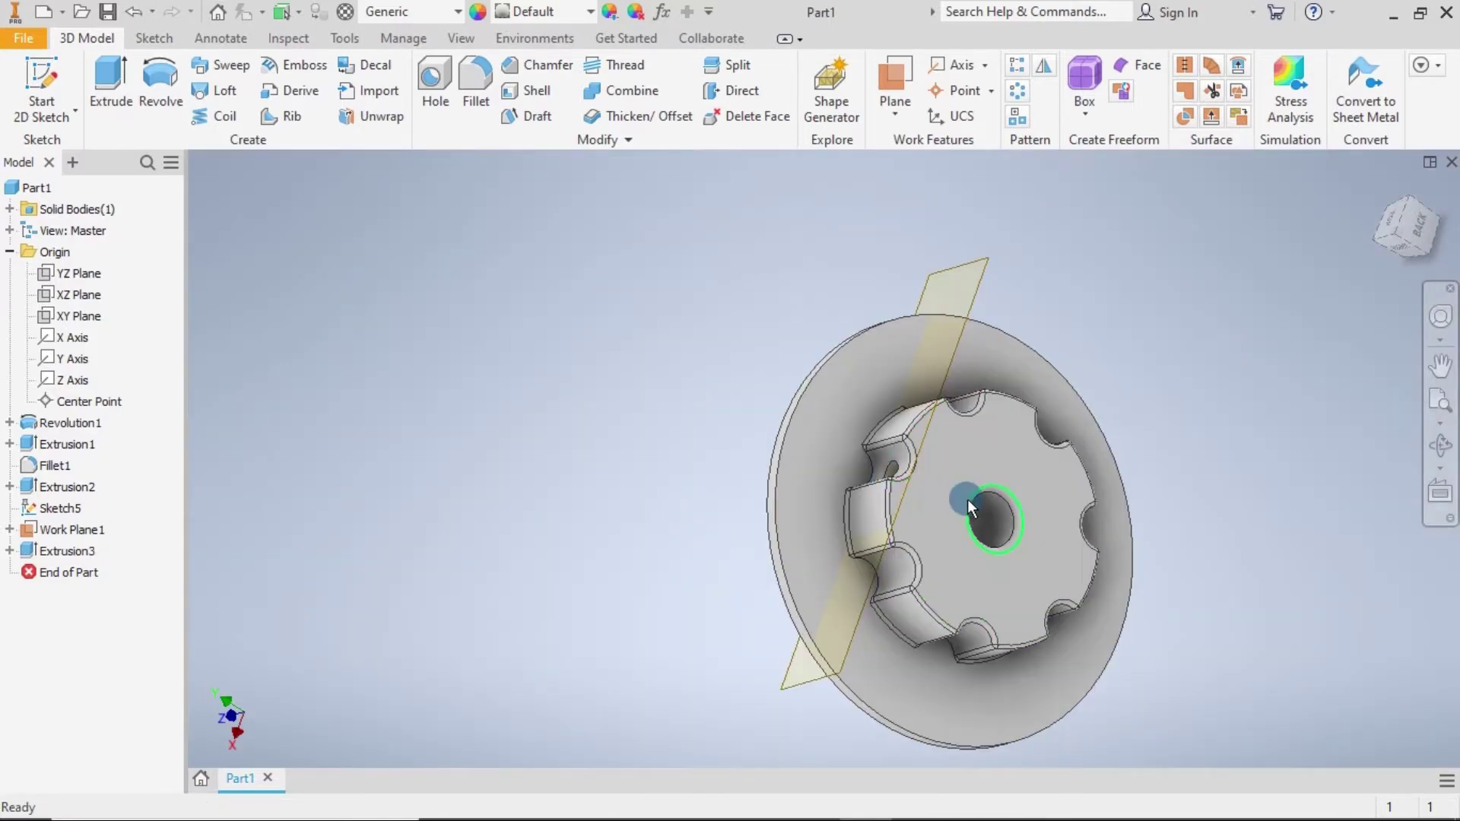
{"action": "middle_click_drag", "start_coordinate": [915, 490], "coordinate": [973, 423], "text": "shift"}
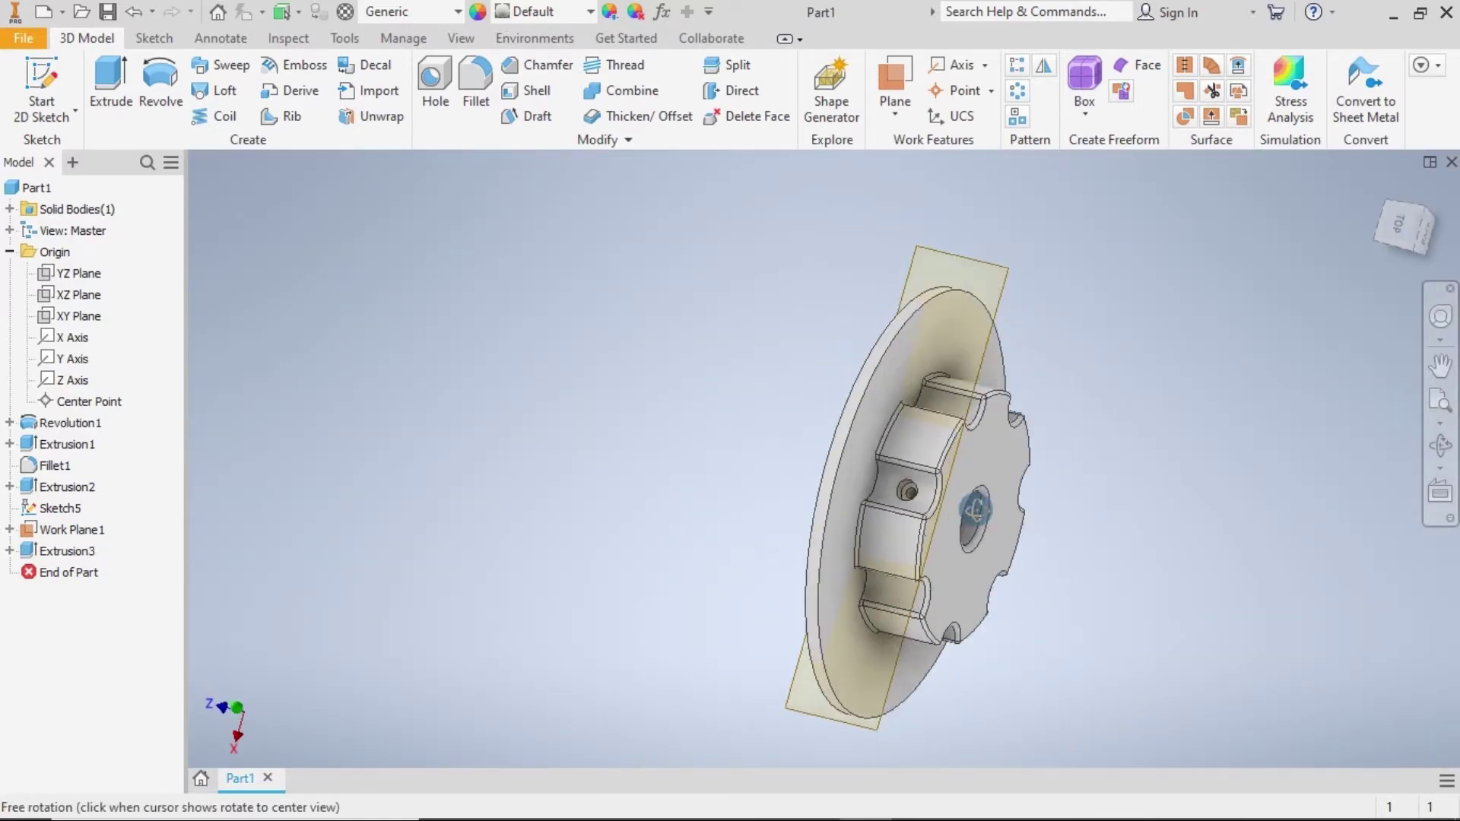
Hide Work Plane1 and orbit to face the disc's back side.
{"action": "left_click", "coordinate": [996, 458]}
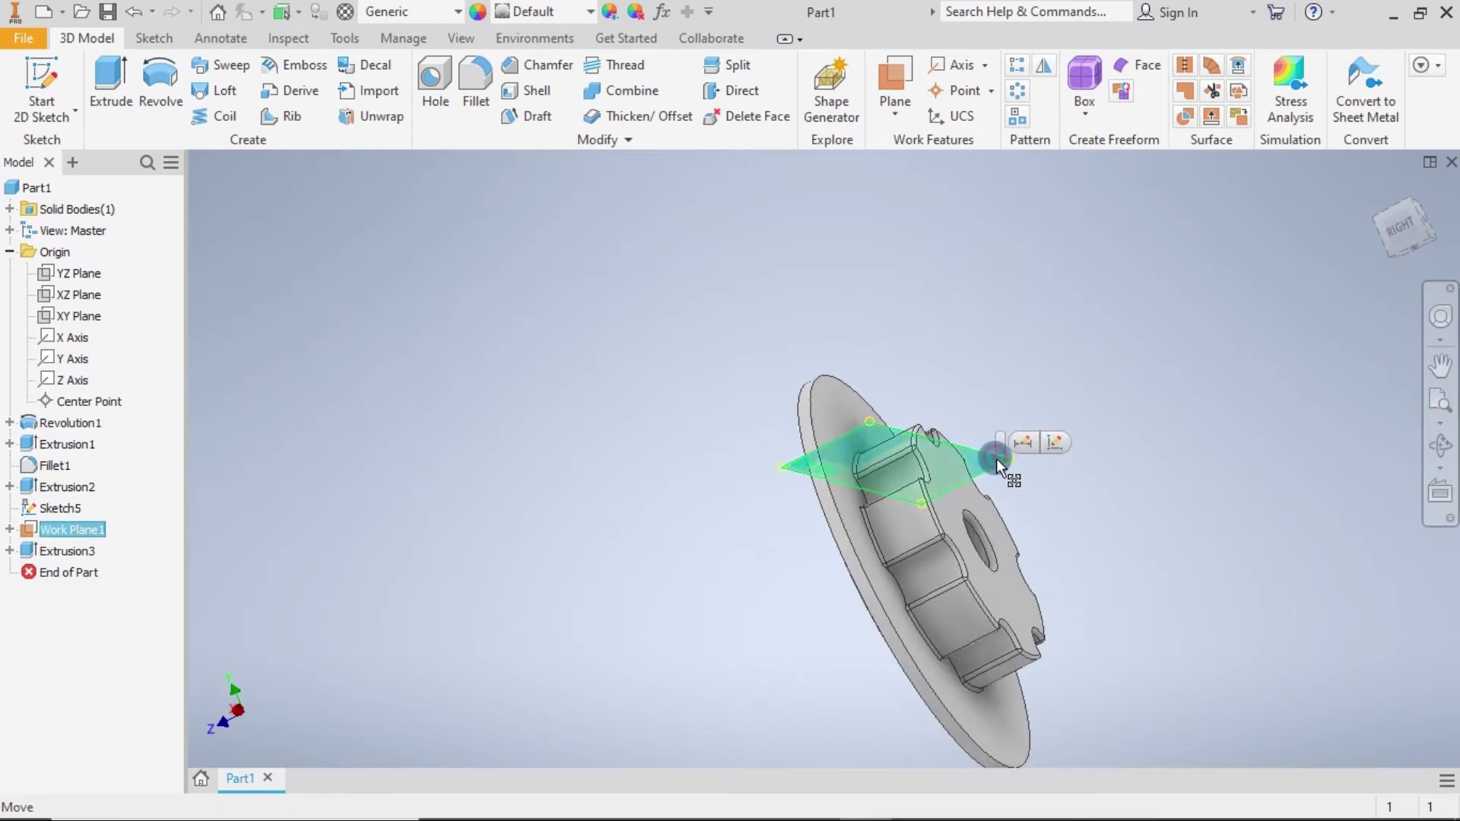
{"action": "right_click", "coordinate": [996, 458]}
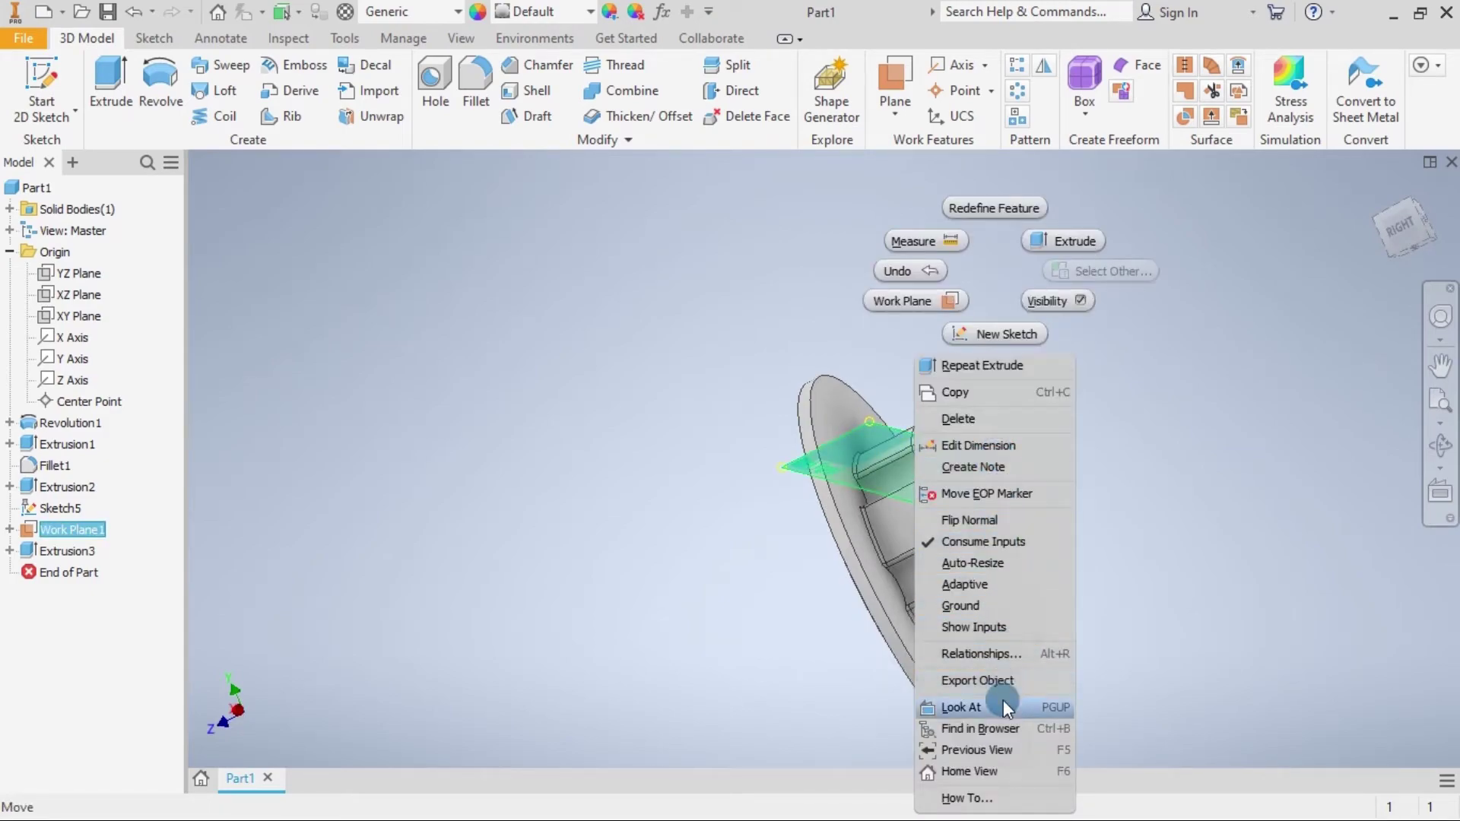
{"action": "left_click", "coordinate": [1068, 303]}
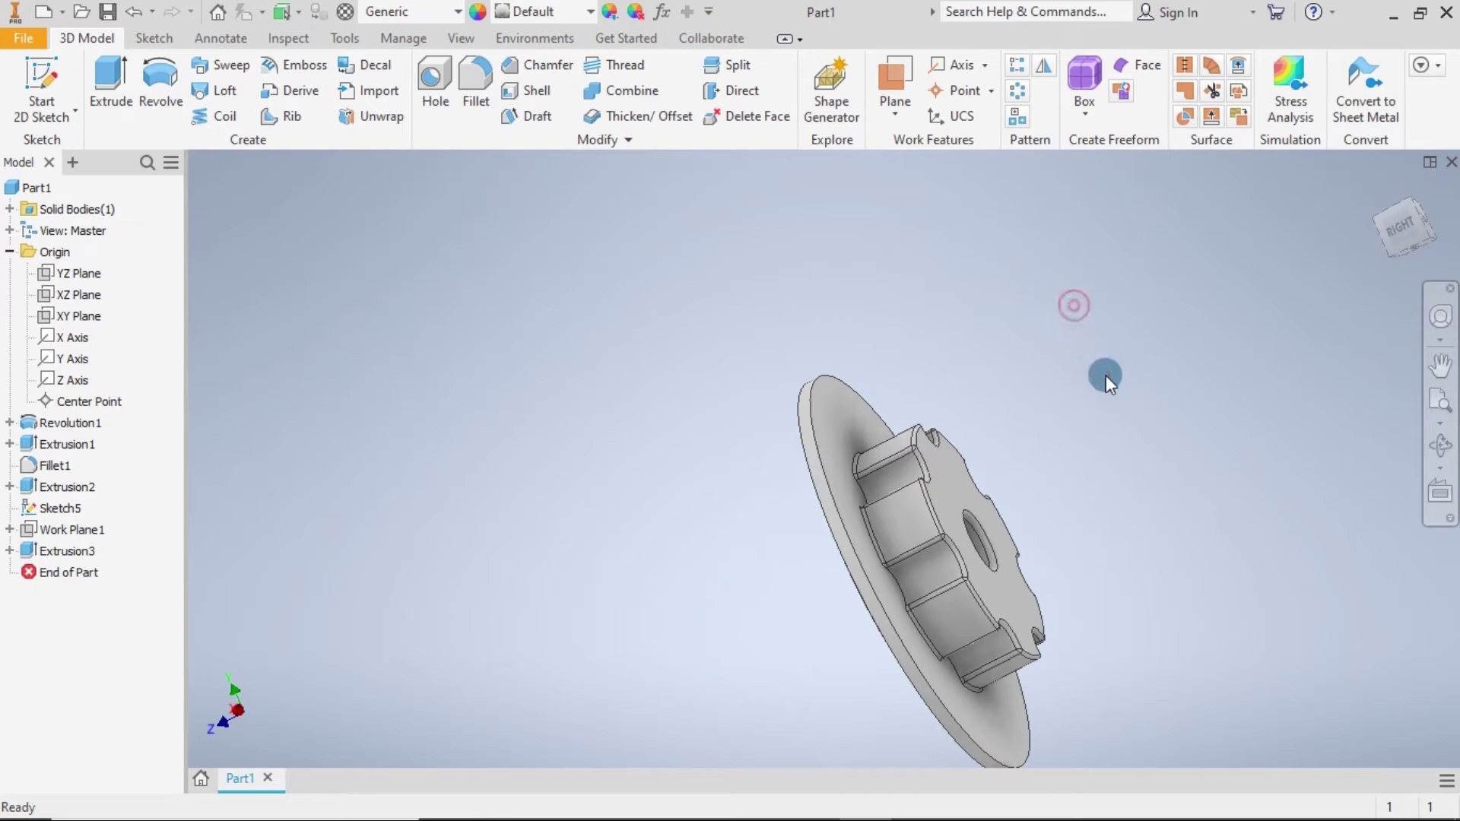
{"action": "mouse_move", "coordinate": [1100, 378]}
{"action": "left_mouse_down"}
{"action": "mouse_move", "coordinate": [1057, 433]}
{"action": "mouse_move", "coordinate": [1080, 444]}
{"action": "left_mouse_up"}
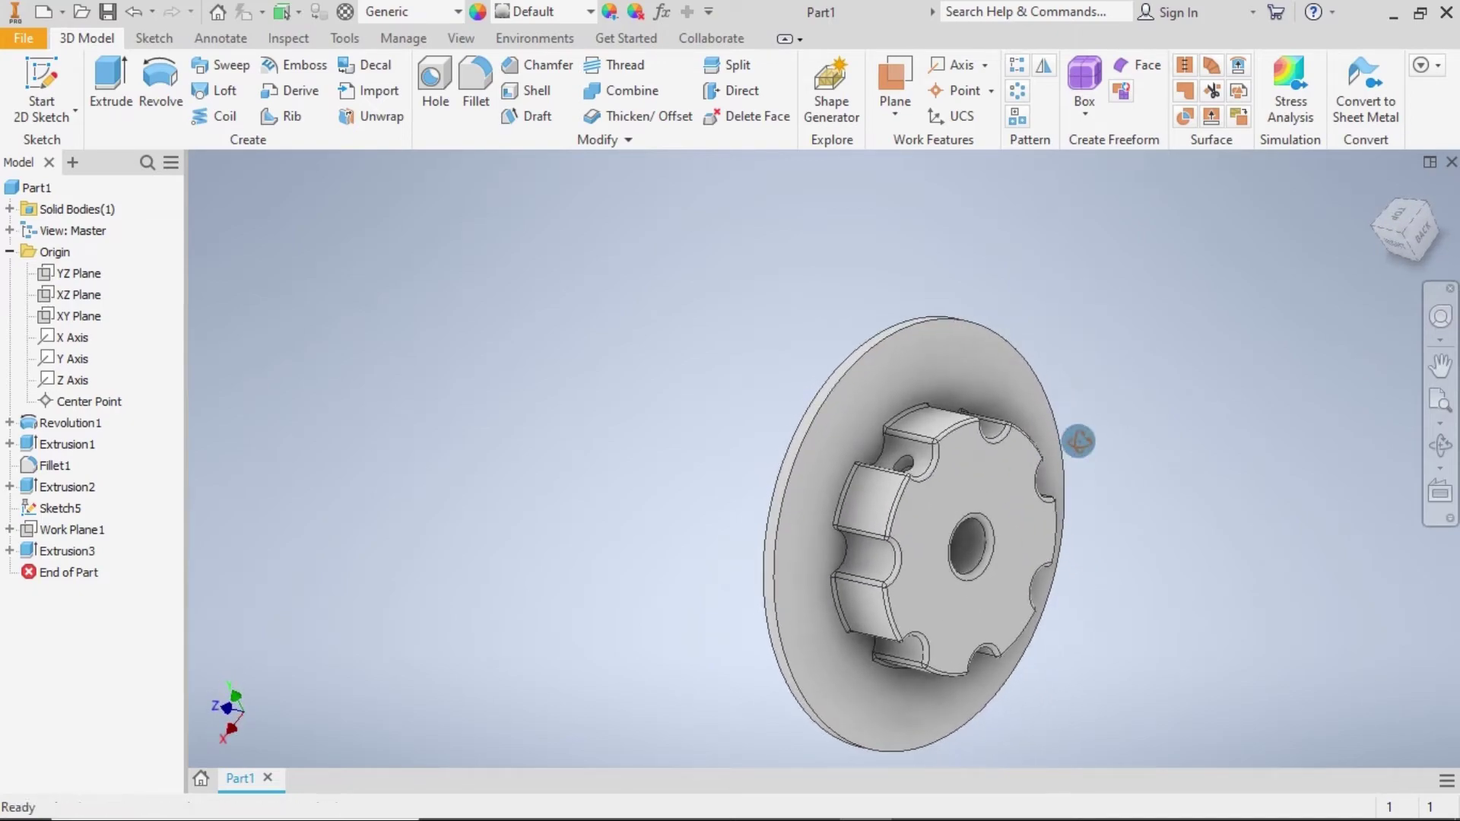
{"action": "mouse_move", "coordinate": [1184, 467]}
{"action": "left_mouse_down"}
{"action": "mouse_move", "coordinate": [1196, 489]}
{"action": "mouse_move", "coordinate": [1314, 479]}
{"action": "mouse_move", "coordinate": [1154, 532]}
{"action": "left_mouse_up"}
Start a sketch on the disc's back face and draw a 9 mm circle on the vertical axis.
{"action": "left_click", "coordinate": [827, 607]}
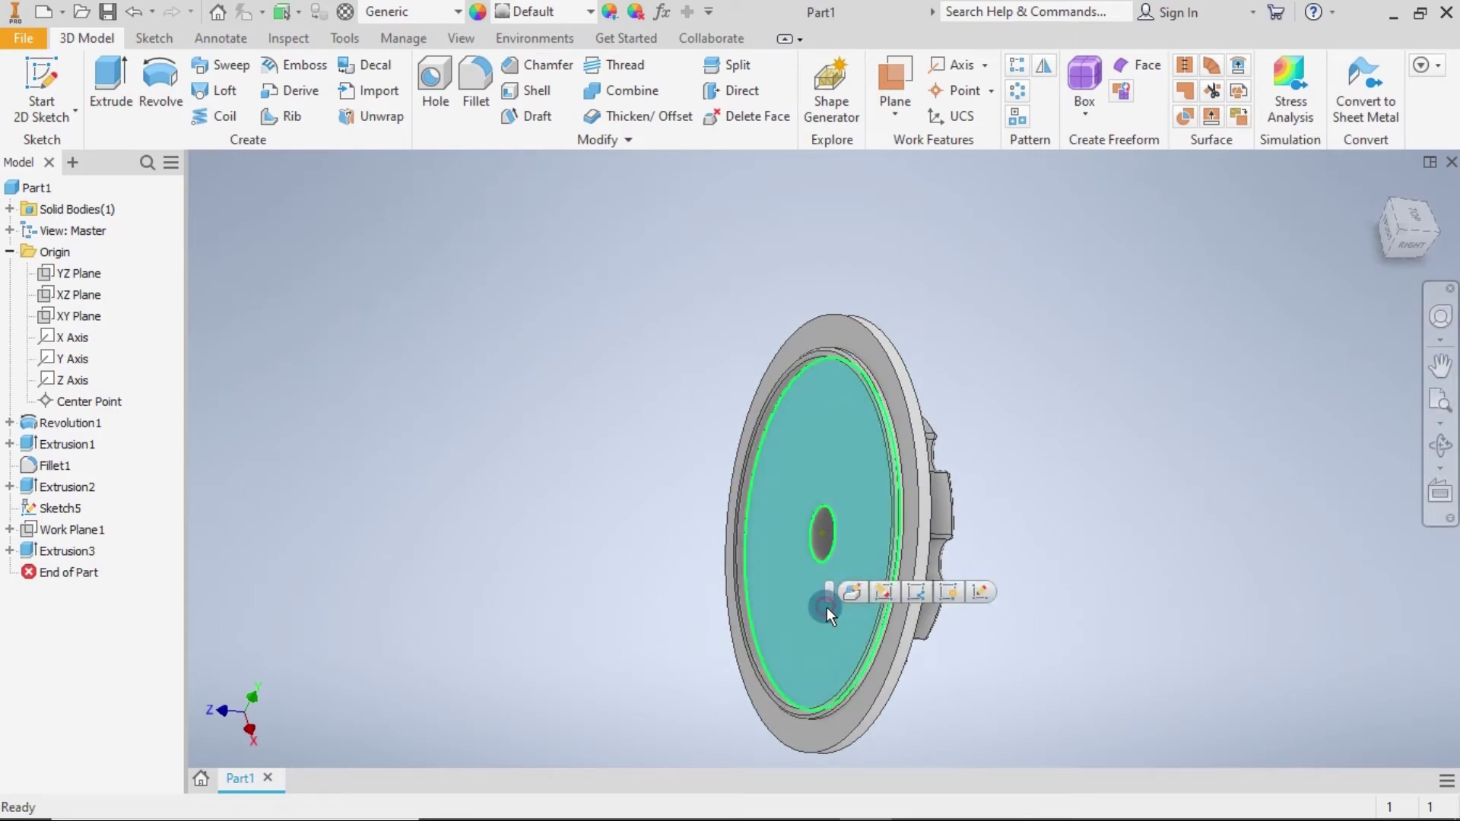
{"action": "left_click", "coordinate": [980, 595]}
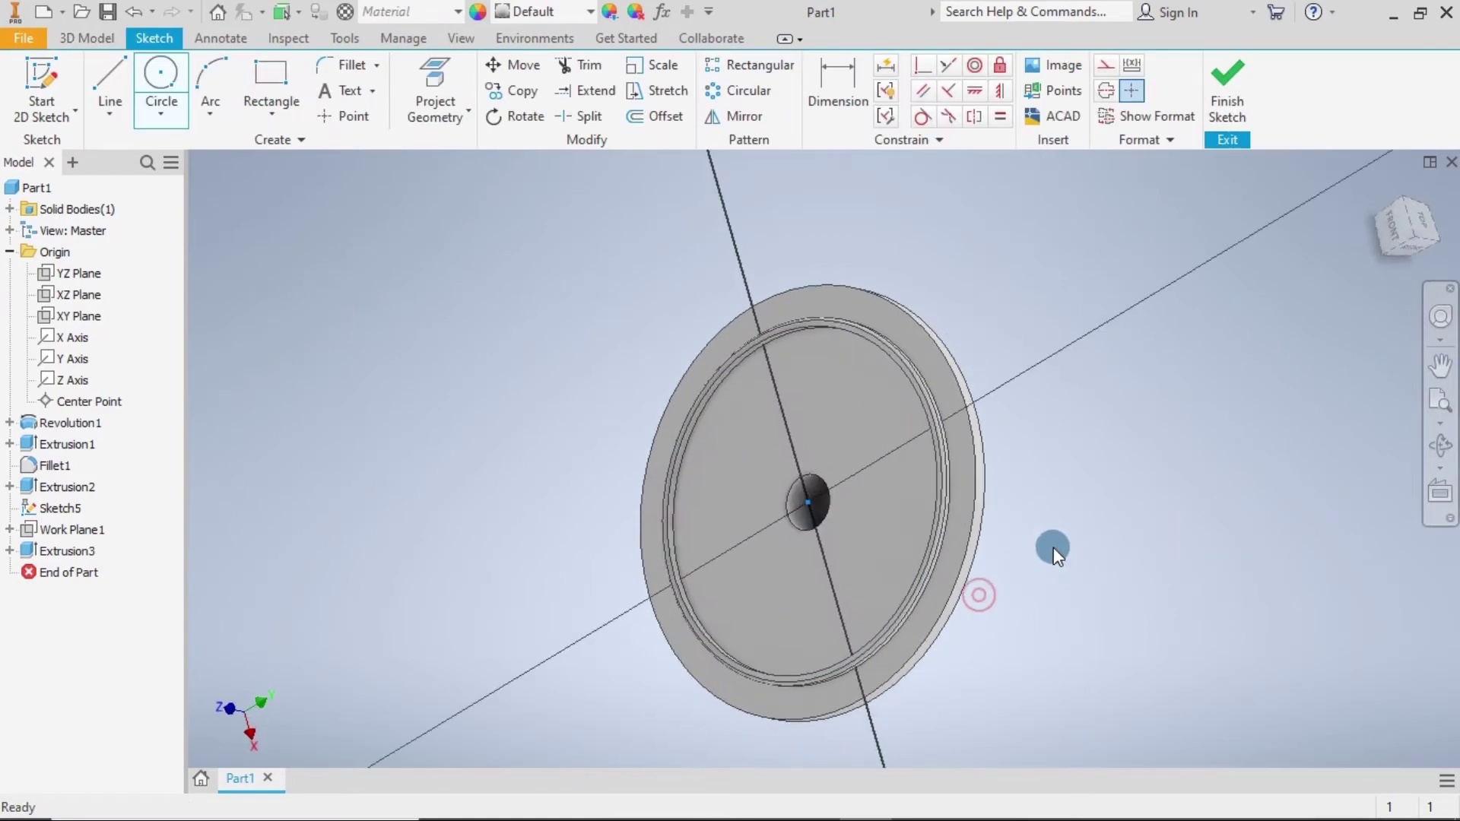
{"action": "left_click", "coordinate": [1427, 190]}
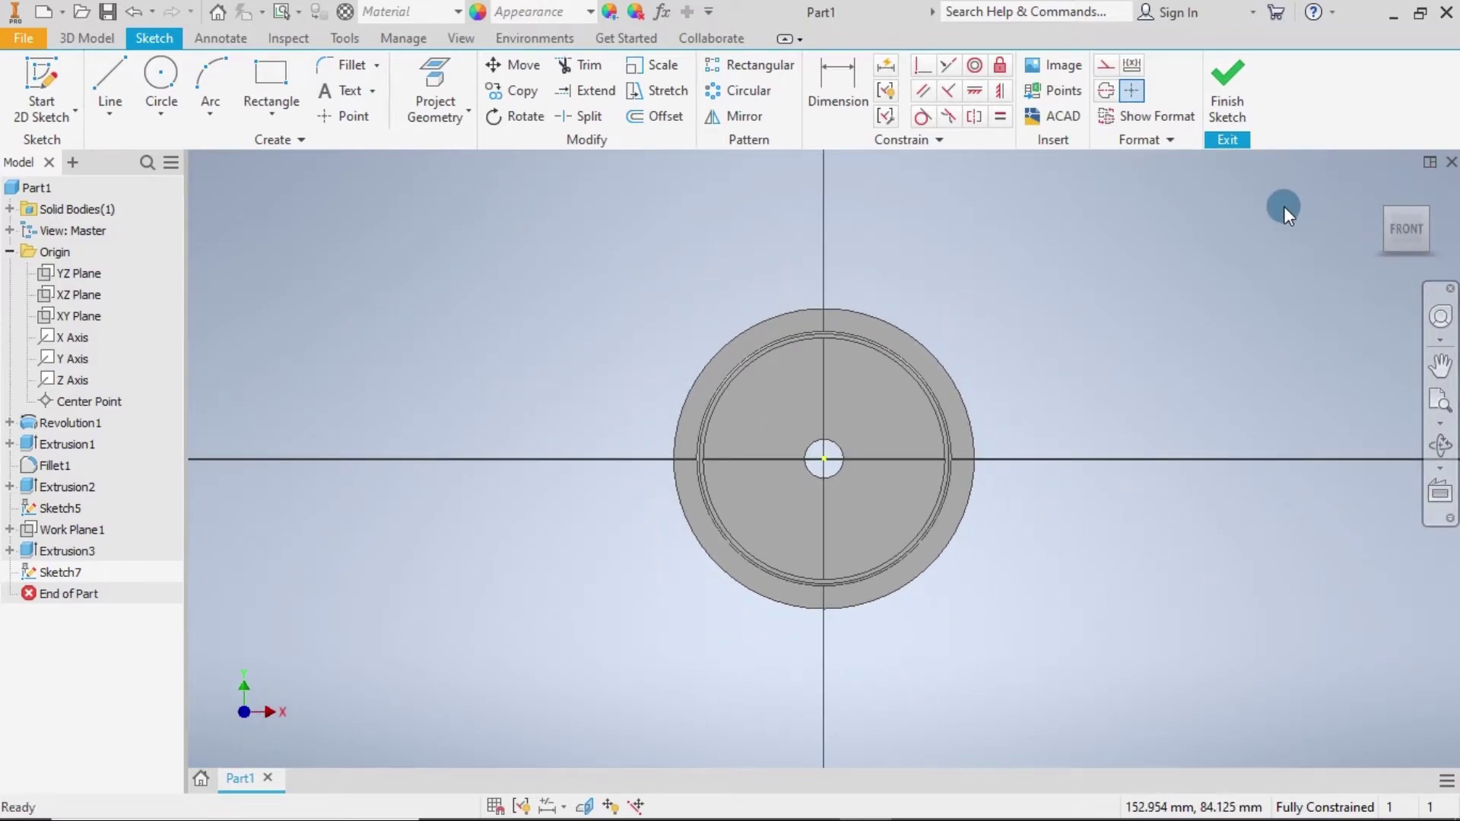
{"action": "scroll", "coordinate": [838, 560], "scroll_direction": "up", "scroll_amount": 3}
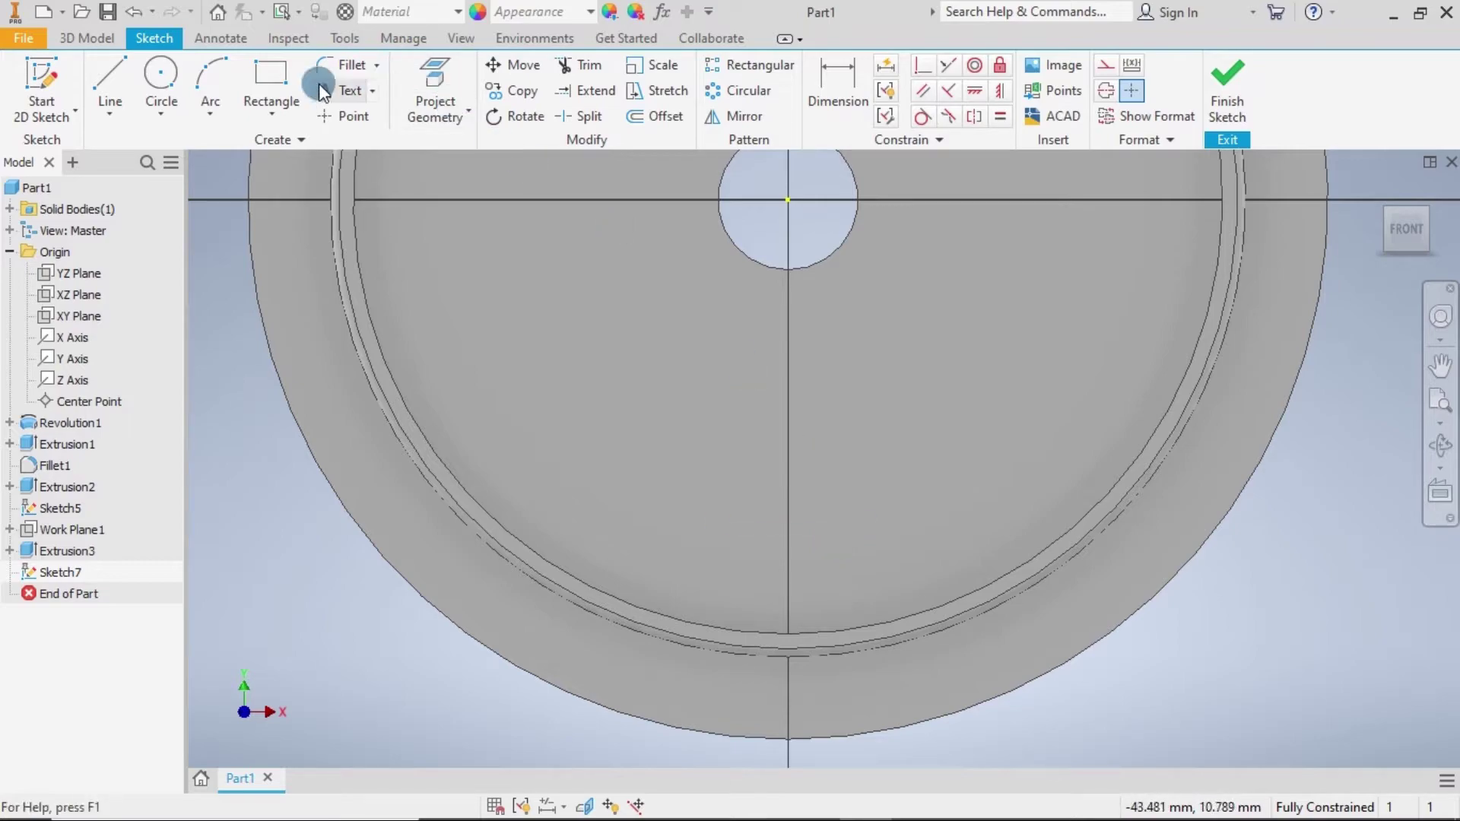
{"action": "left_click", "coordinate": [160, 76]}
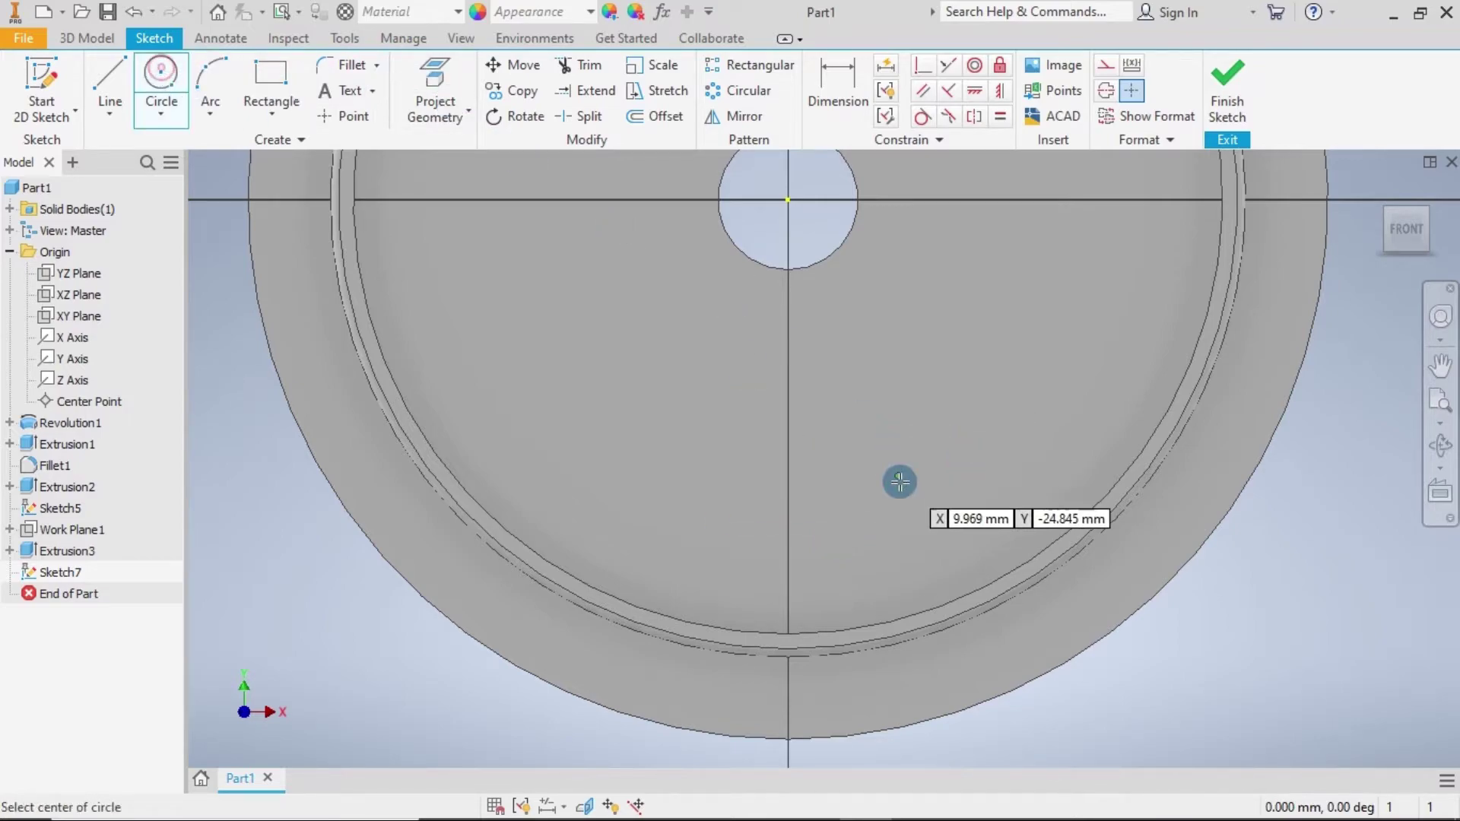
{"action": "left_click", "coordinate": [788, 482]}
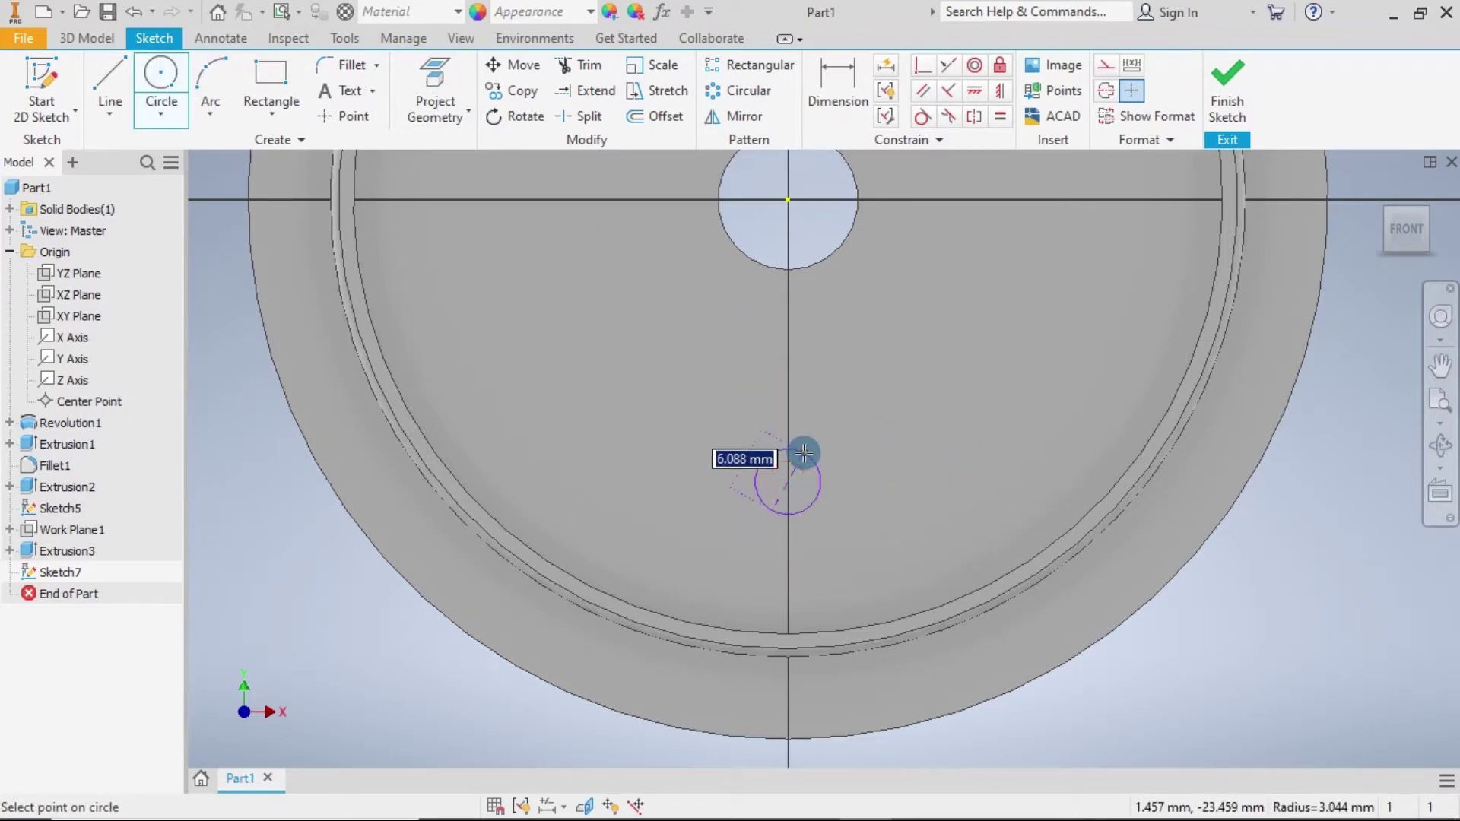
{"action": "type", "text": "9"}
{"action": "key", "text": "Return"}
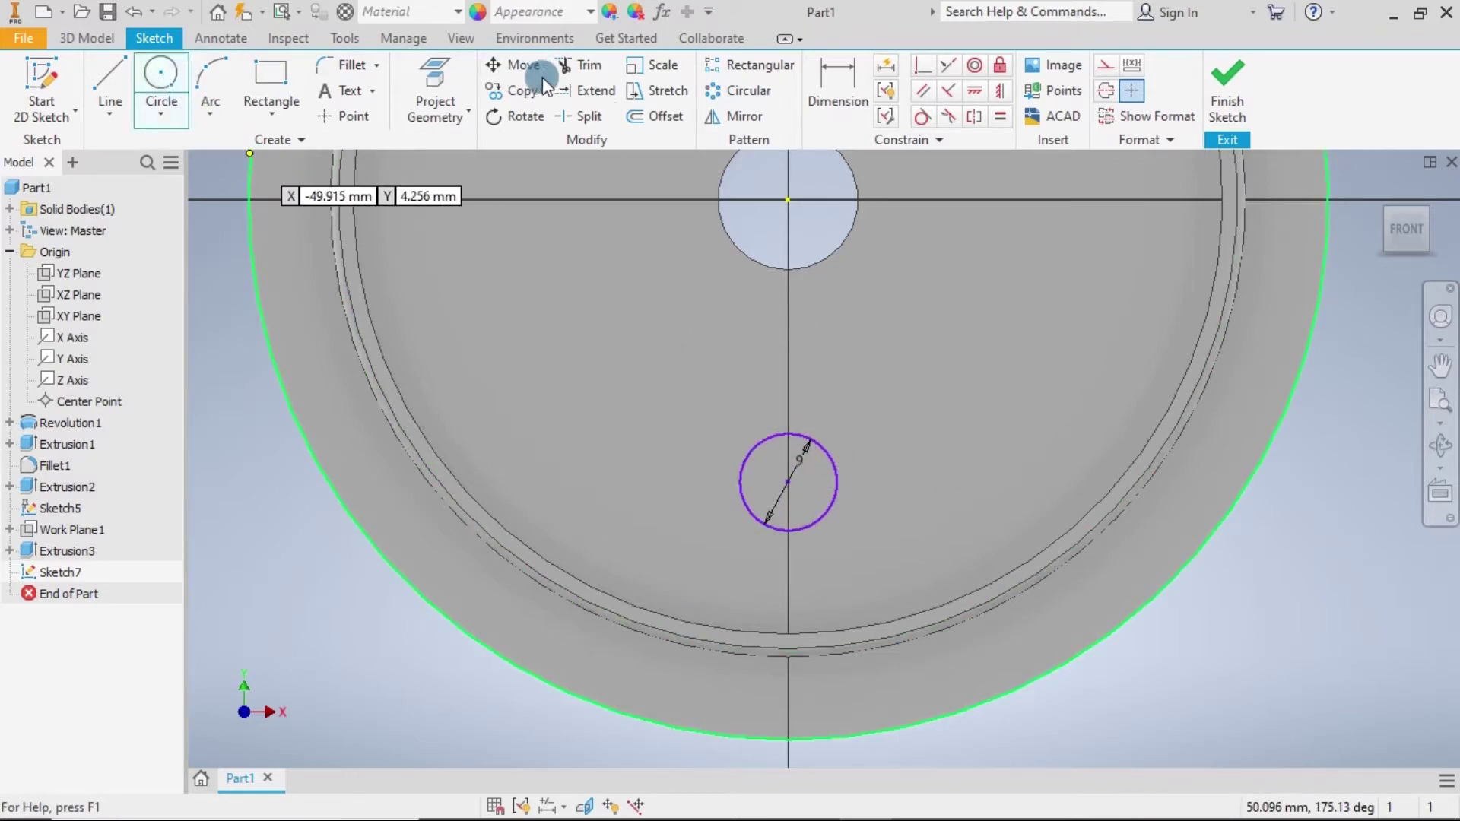
Dimension the 9 mm circle's centre 17 mm vertically below the top hole's centre.
{"action": "left_click", "coordinate": [829, 80]}
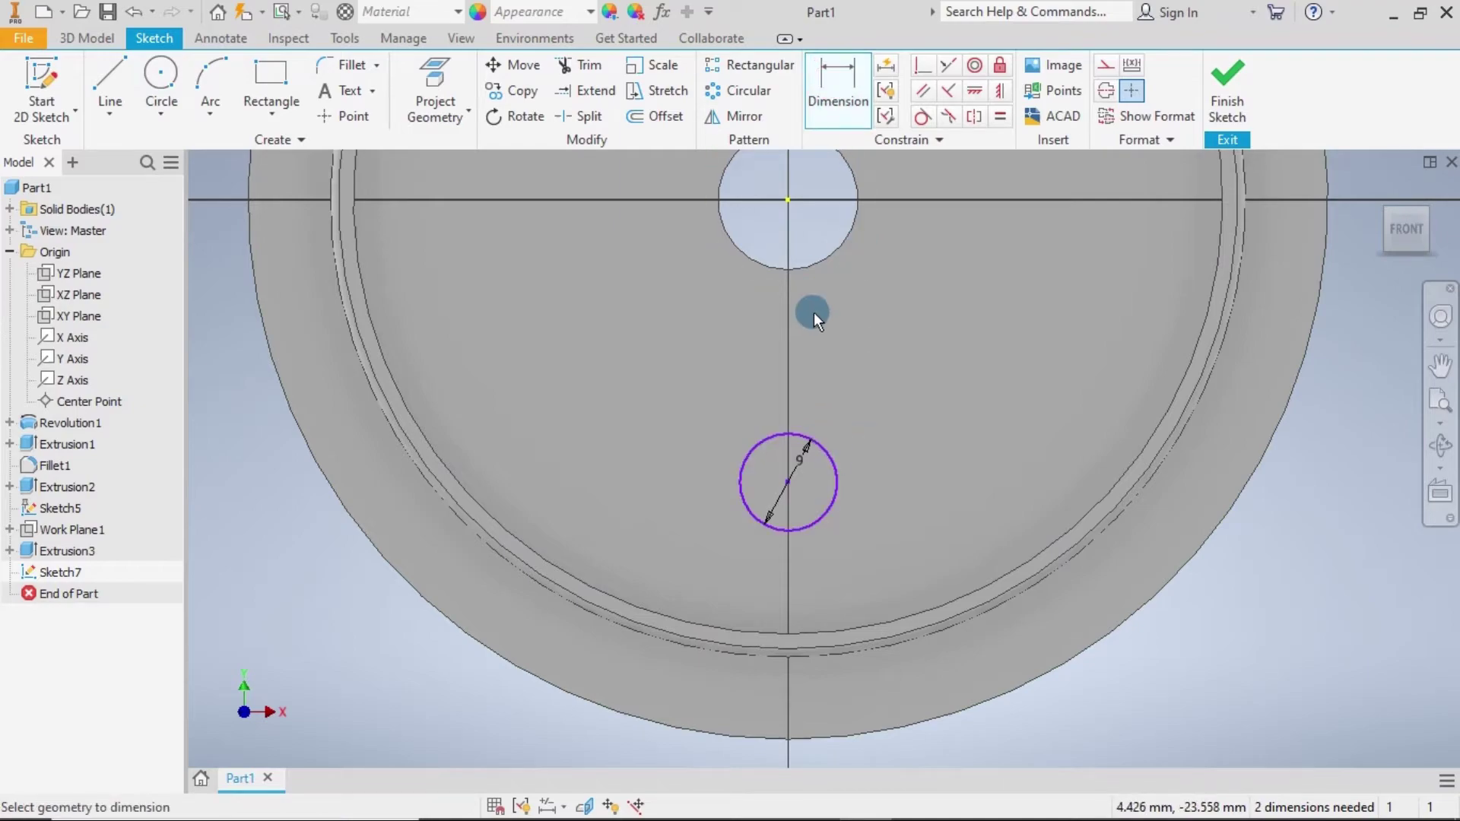
{"action": "left_click", "coordinate": [788, 199]}
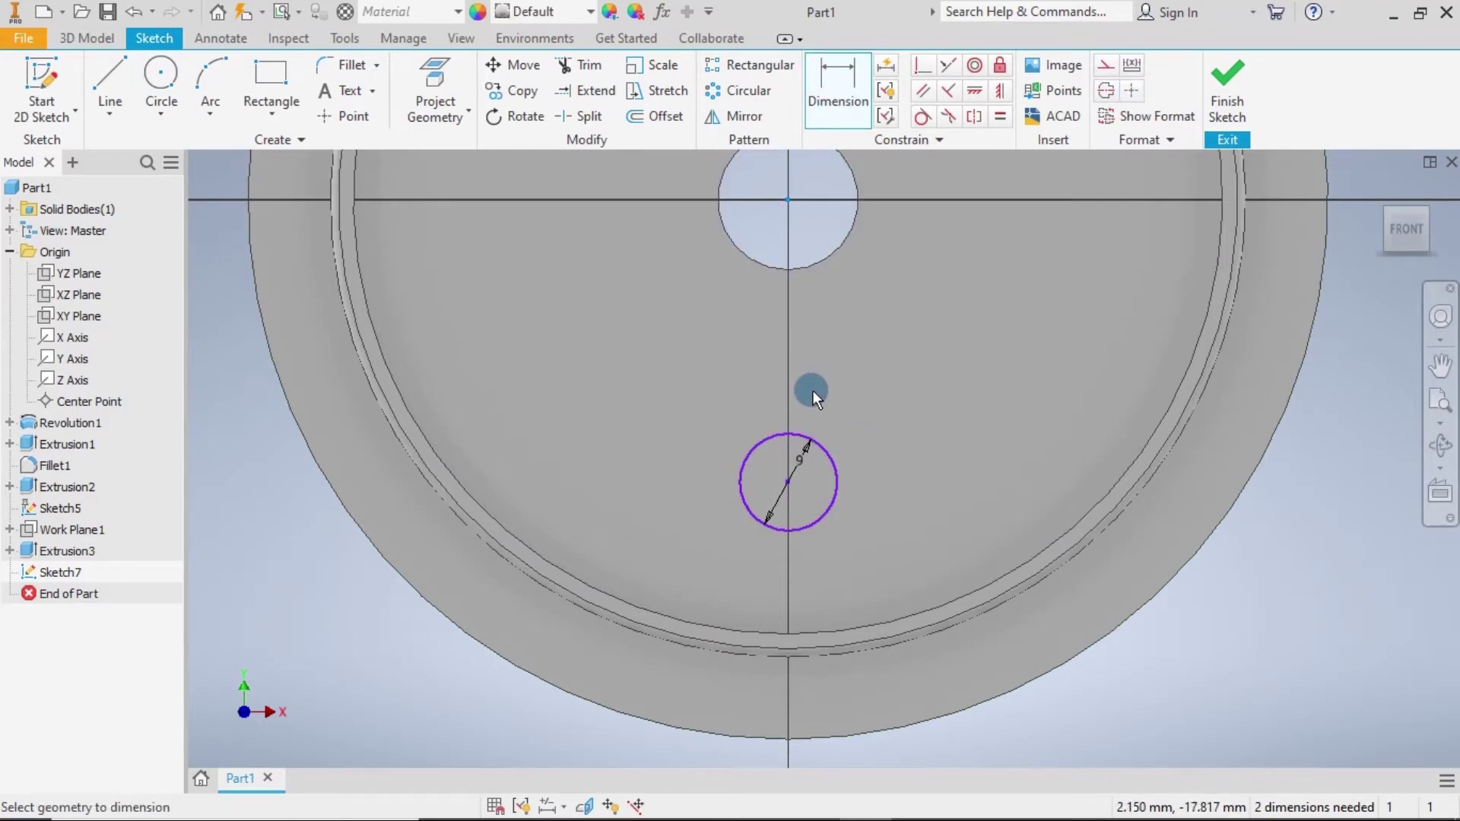
{"action": "left_click", "coordinate": [799, 460]}
{"action": "left_click", "coordinate": [258, 388]}
{"action": "left_click", "coordinate": [226, 377]}
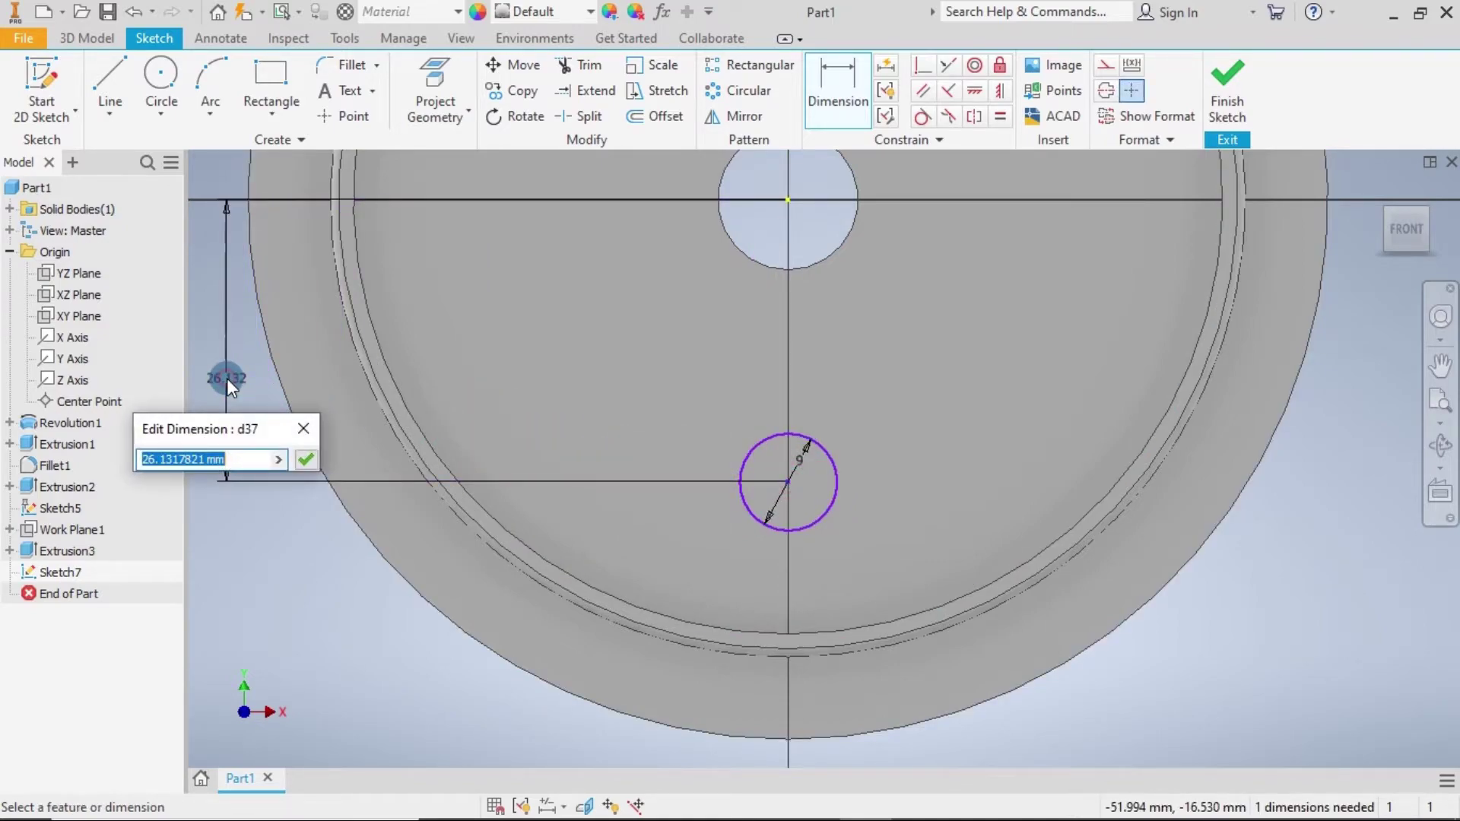
{"action": "type", "text": "17"}
{"action": "key", "text": "Return"}
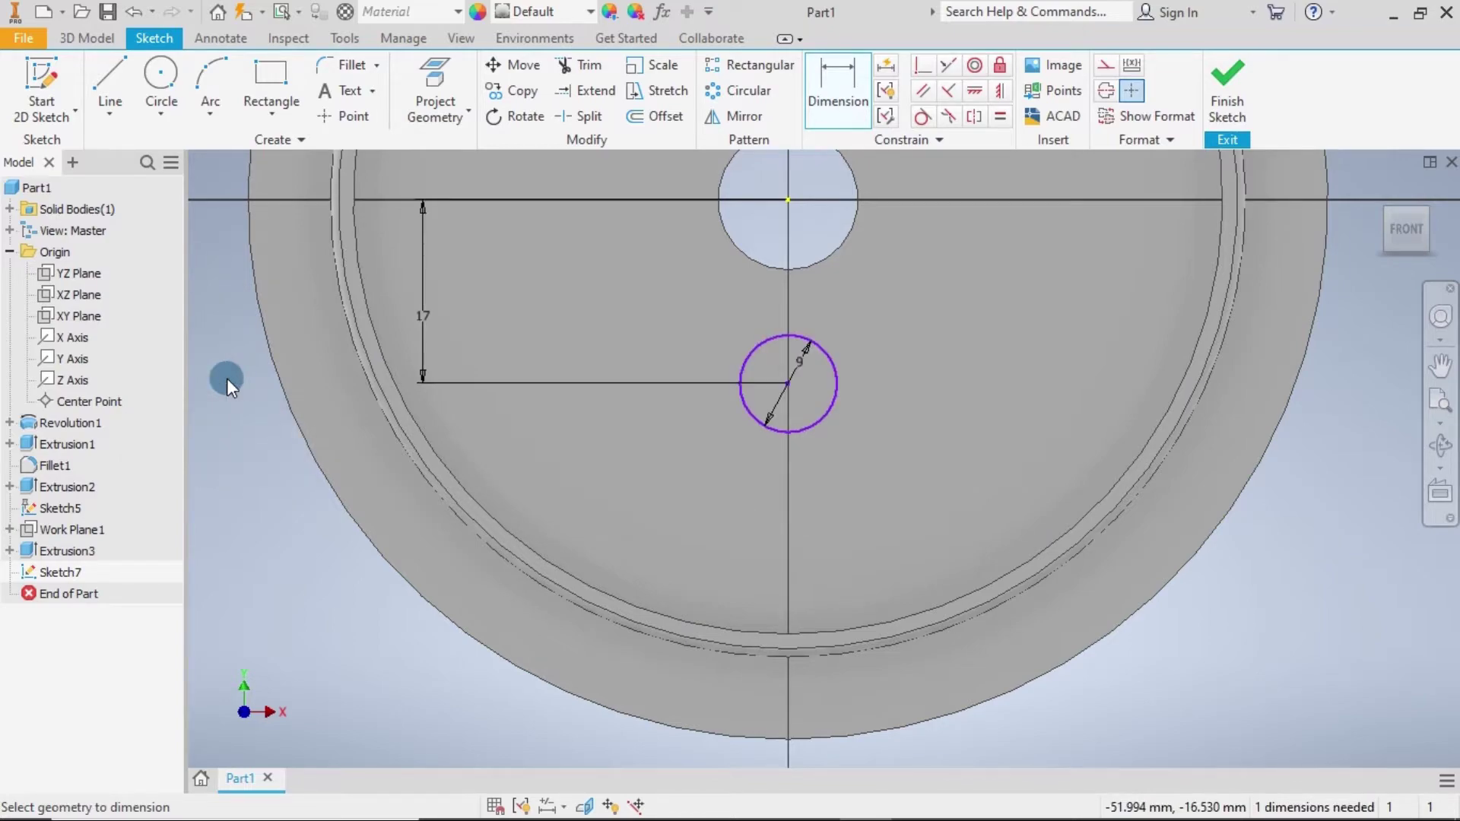
Add a concentric 7 mm circle inside the 9 mm circle.
{"action": "left_click", "coordinate": [171, 74]}
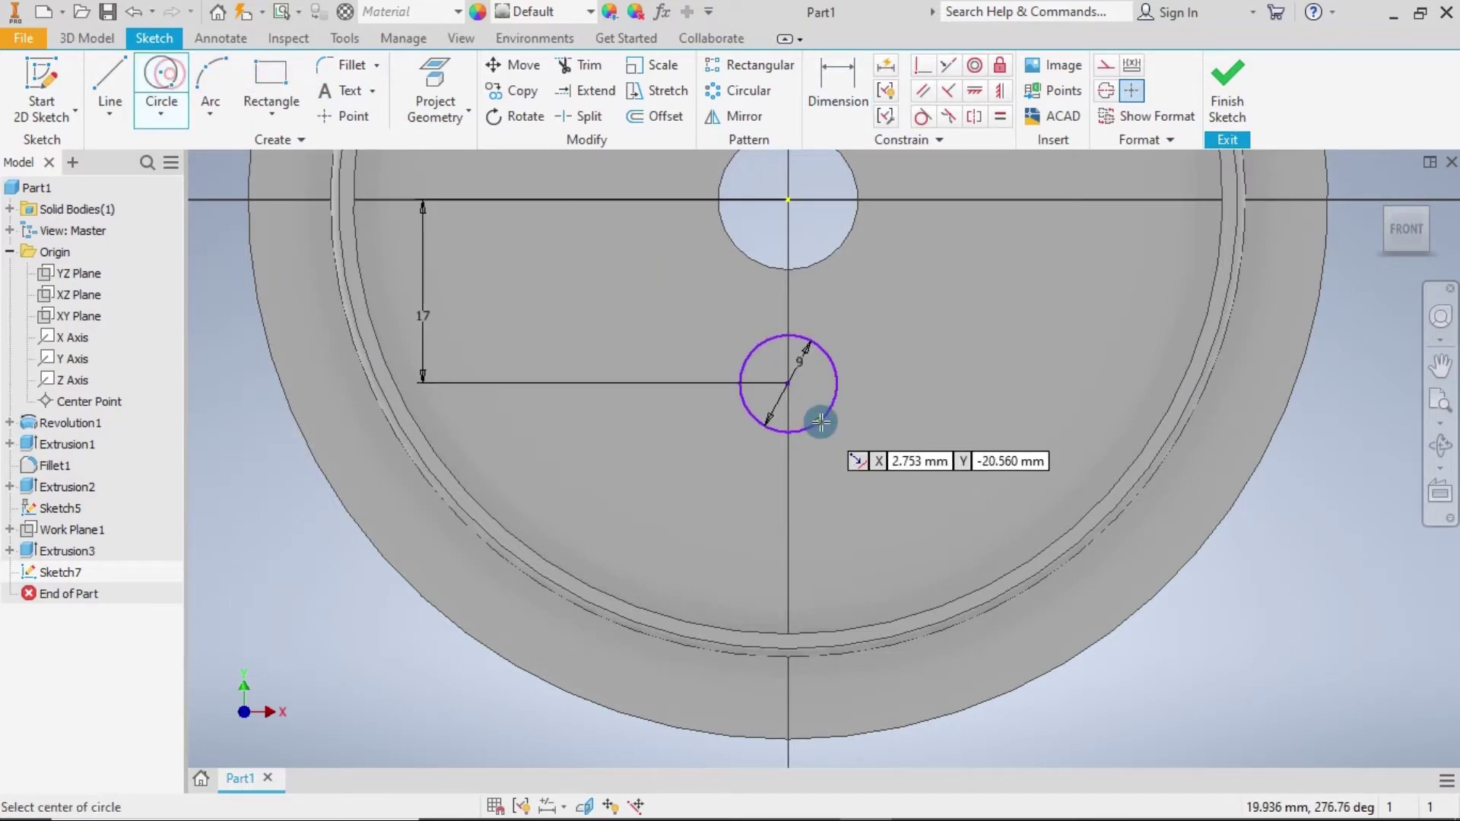
{"action": "left_click", "coordinate": [789, 383]}
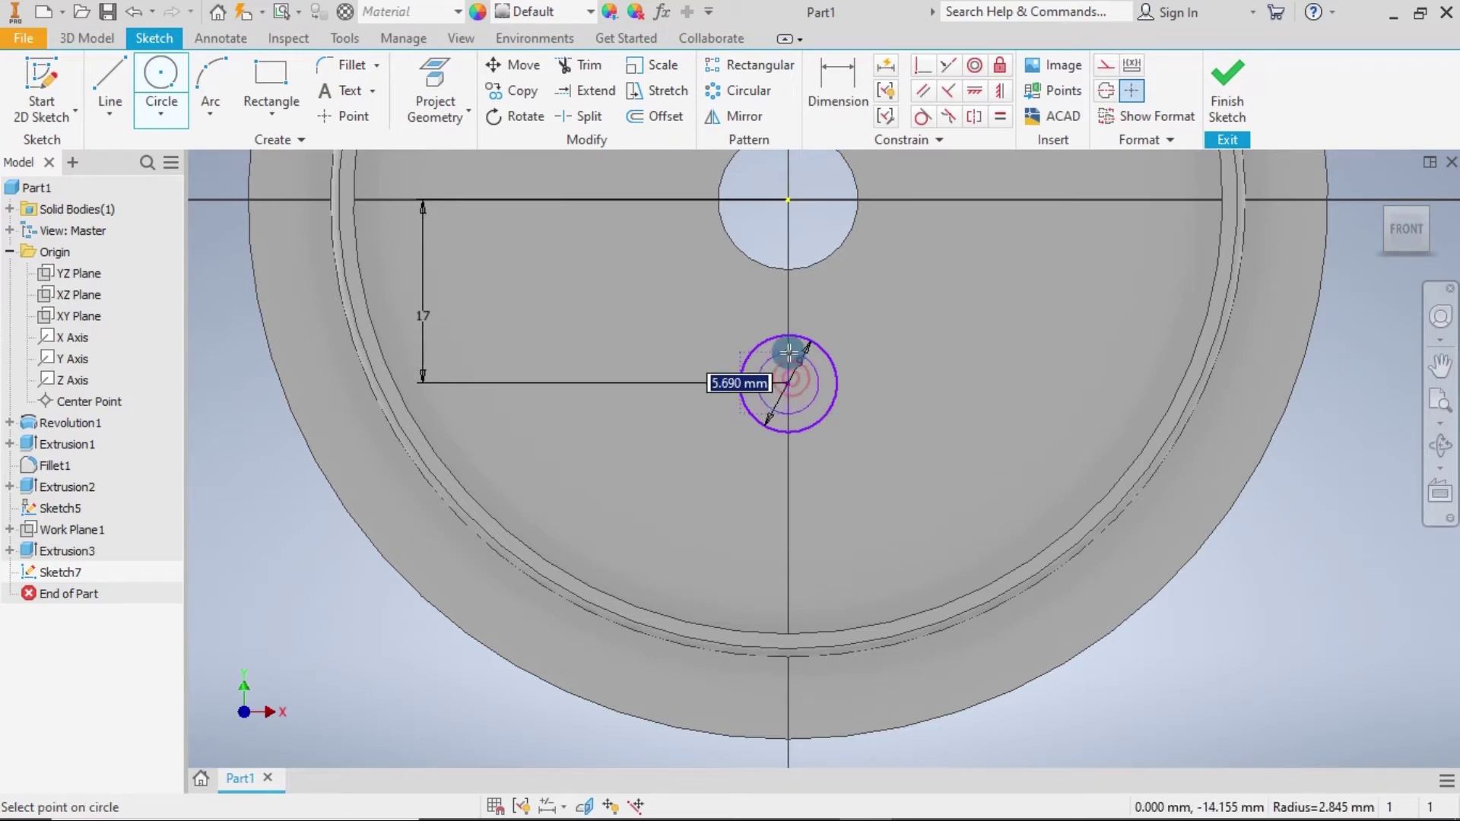
{"action": "type", "text": "7"}
{"action": "key", "text": "Return"}
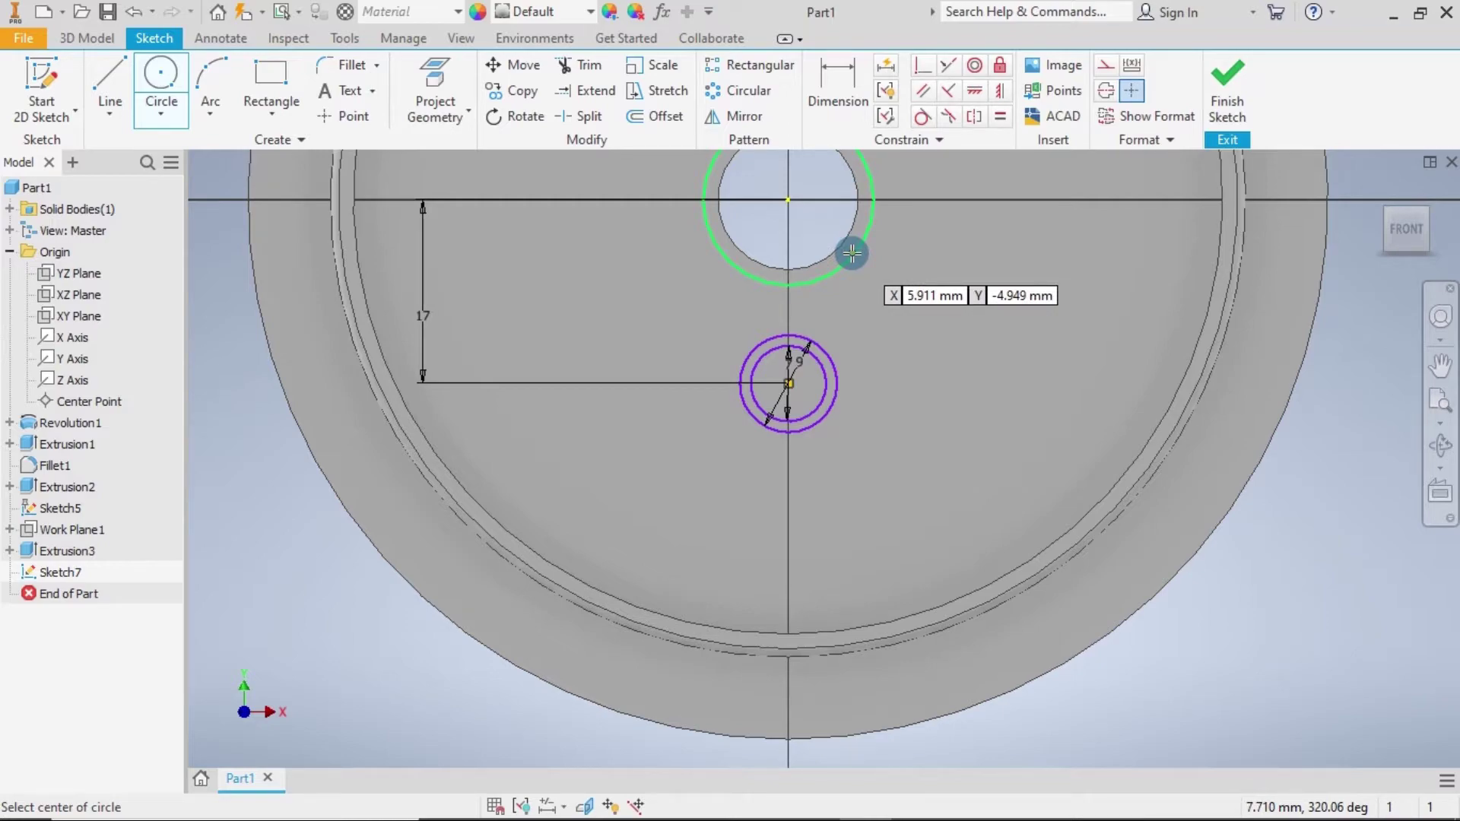
{"action": "scroll", "coordinate": [916, 284], "scroll_direction": "up", "scroll_amount": 3}
{"action": "scroll", "coordinate": [928, 307], "scroll_direction": "down", "scroll_amount": 2}
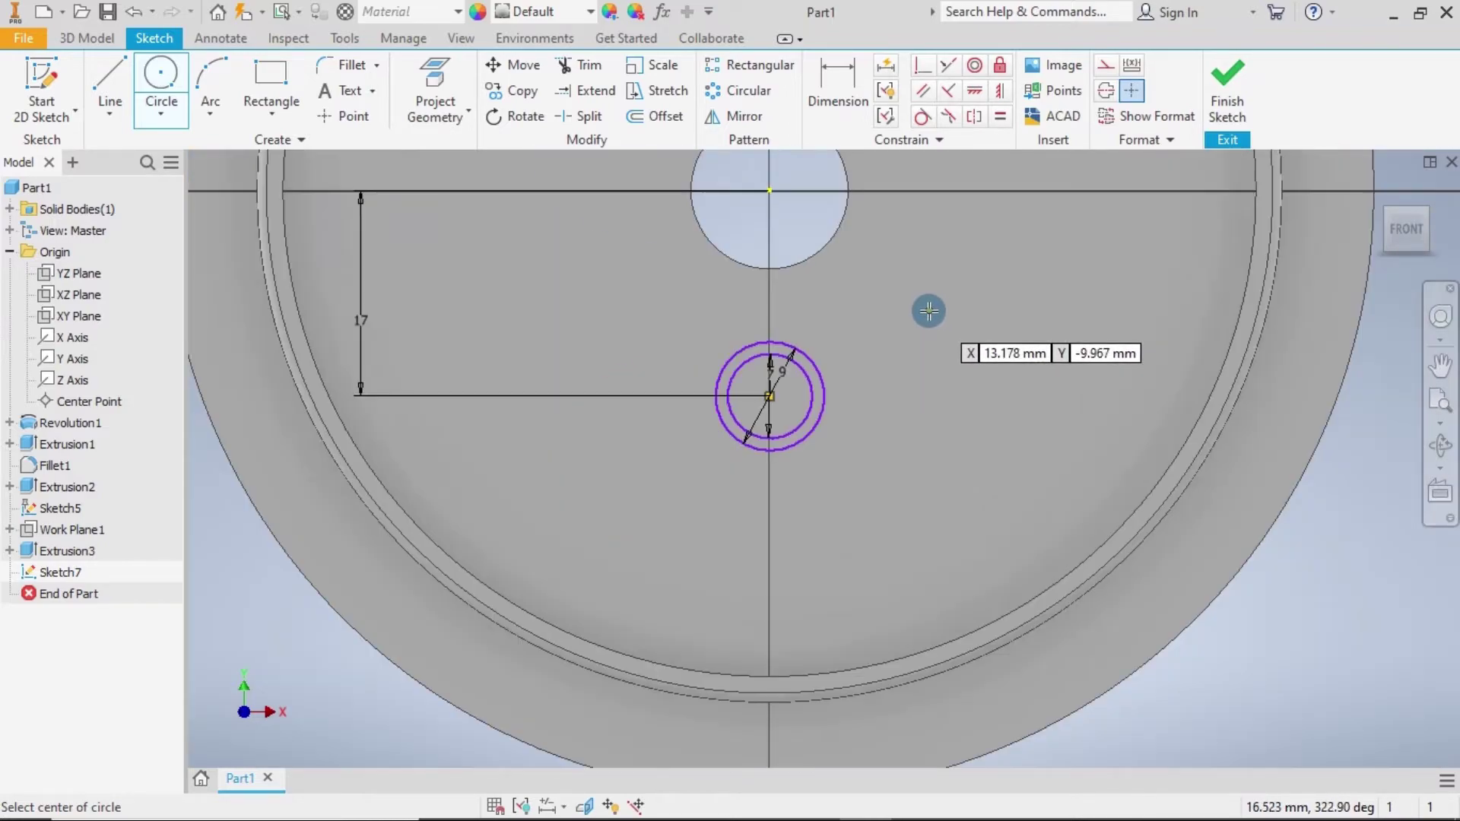
{"action": "scroll", "coordinate": [929, 306], "scroll_direction": "down", "scroll_amount": 2}
Cut the ring and inner circle profiles 4.2 mm deep into the disc as Extrusion4.
{"action": "left_click", "coordinate": [87, 38]}
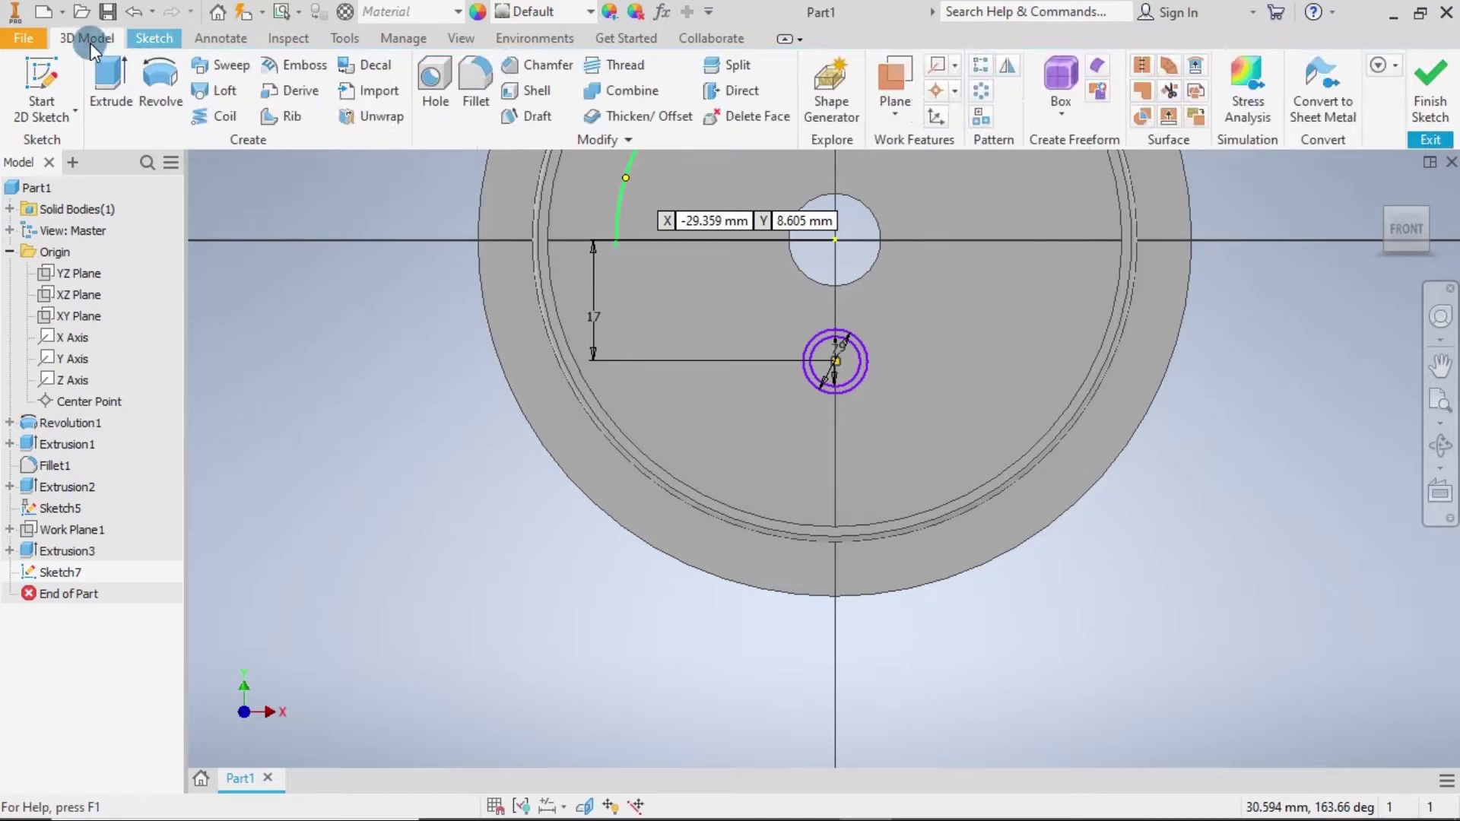
{"action": "left_click", "coordinate": [115, 81]}
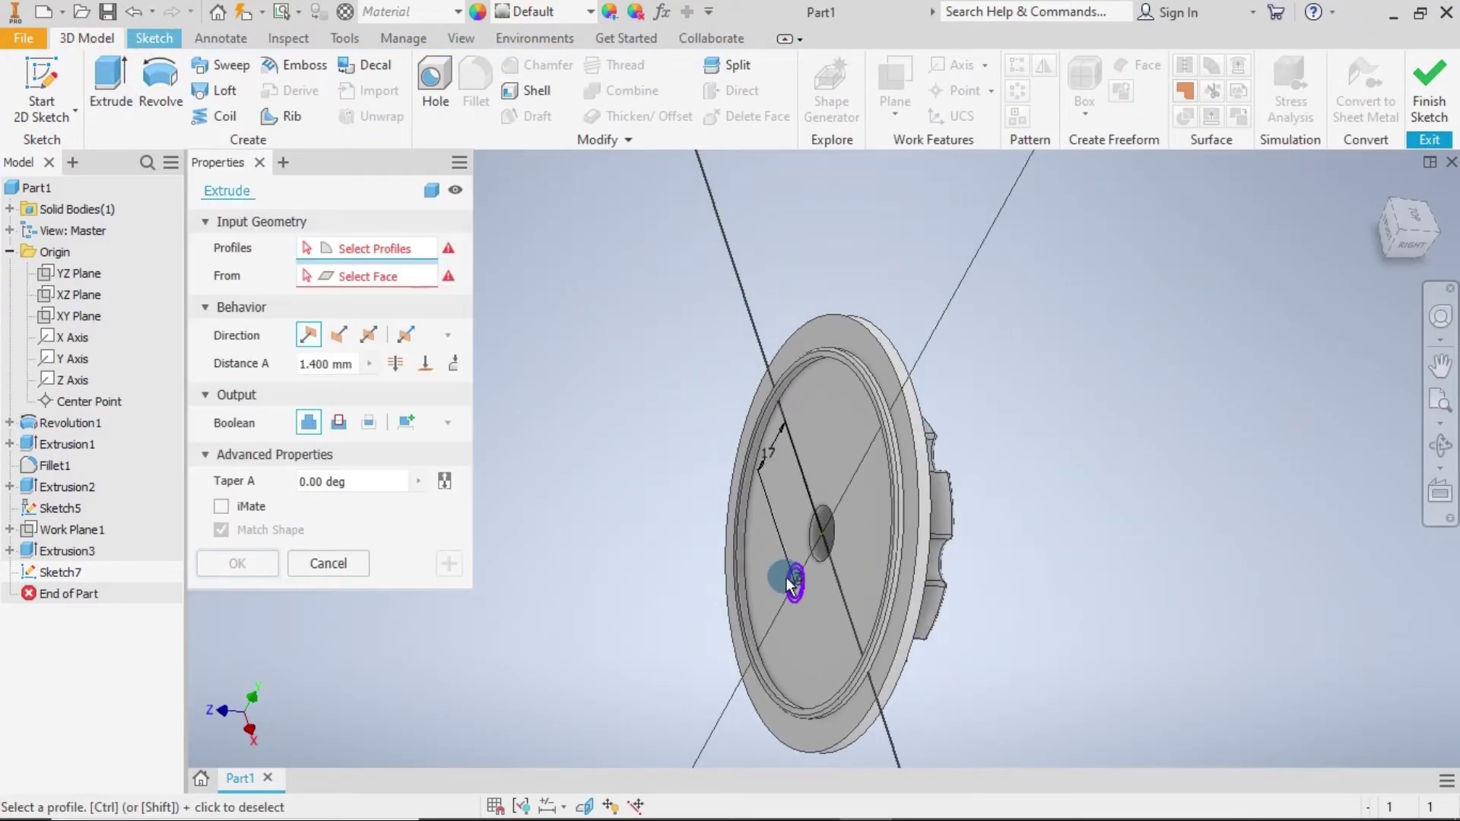
{"action": "scroll", "coordinate": [851, 596], "scroll_direction": "up", "scroll_amount": 2}
{"action": "scroll", "coordinate": [939, 427], "scroll_direction": "up", "scroll_amount": 2}
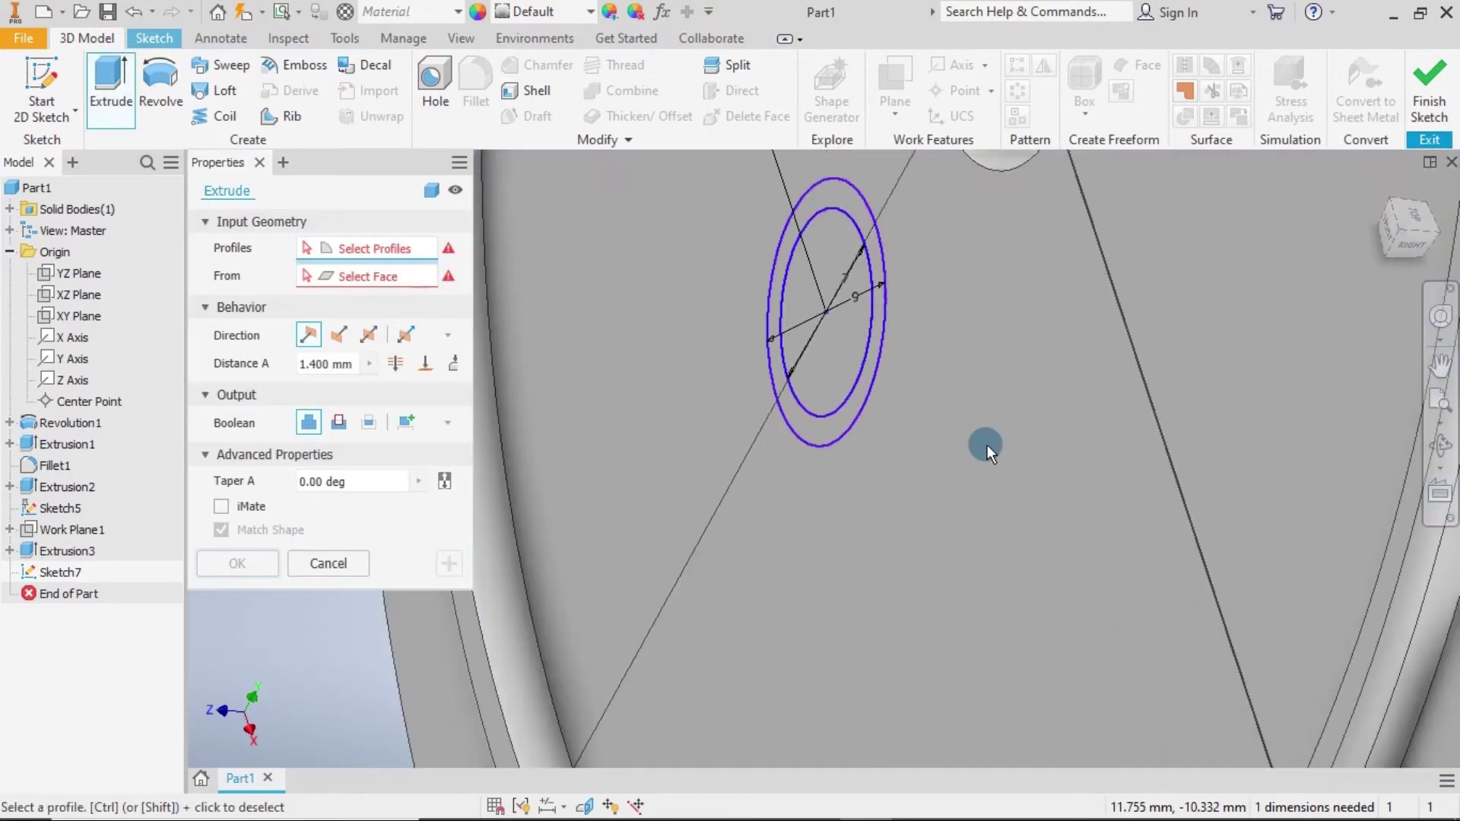
{"action": "left_click", "coordinate": [843, 426]}
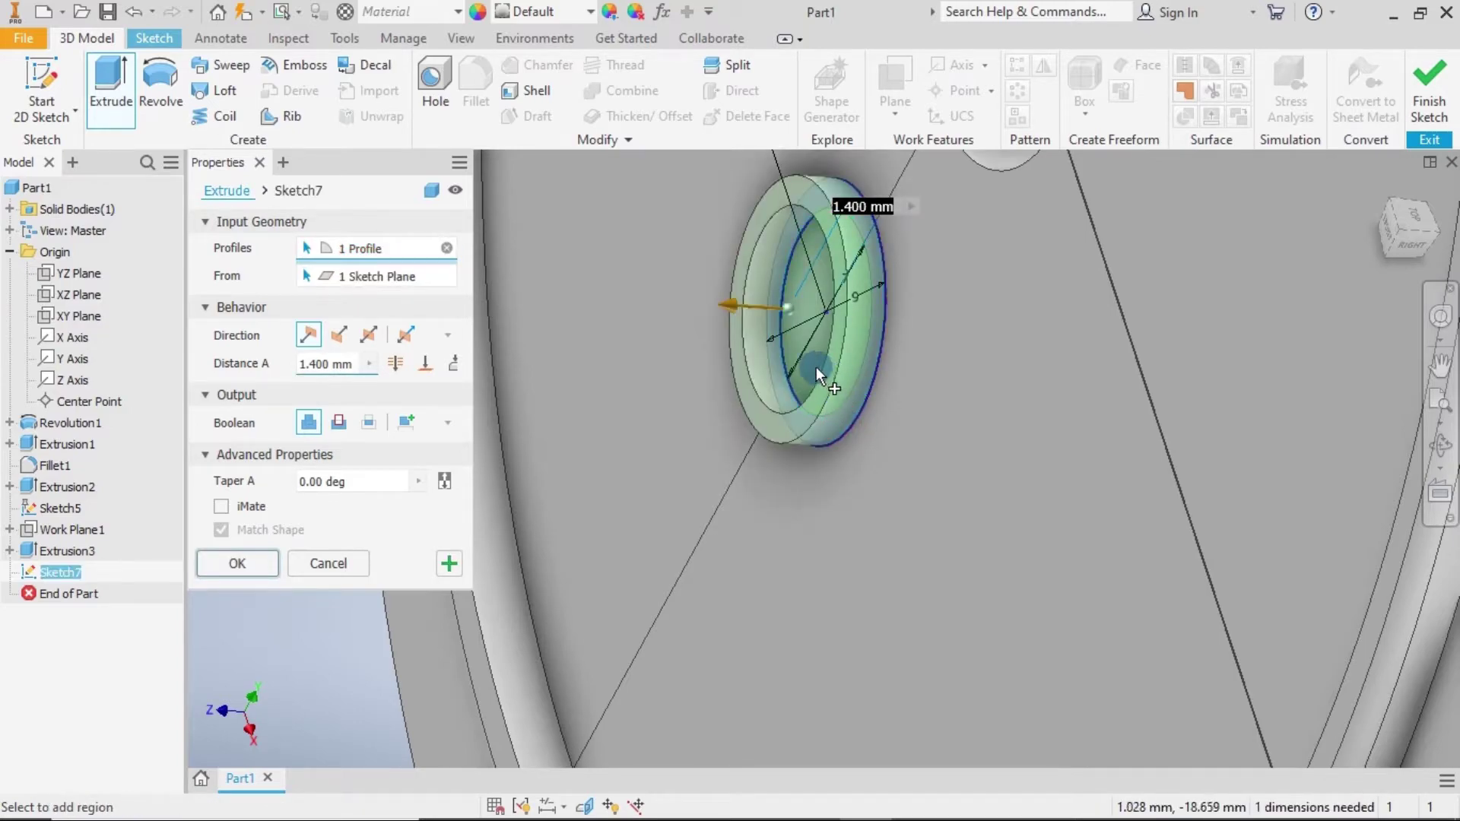
{"action": "left_click", "coordinate": [815, 367]}
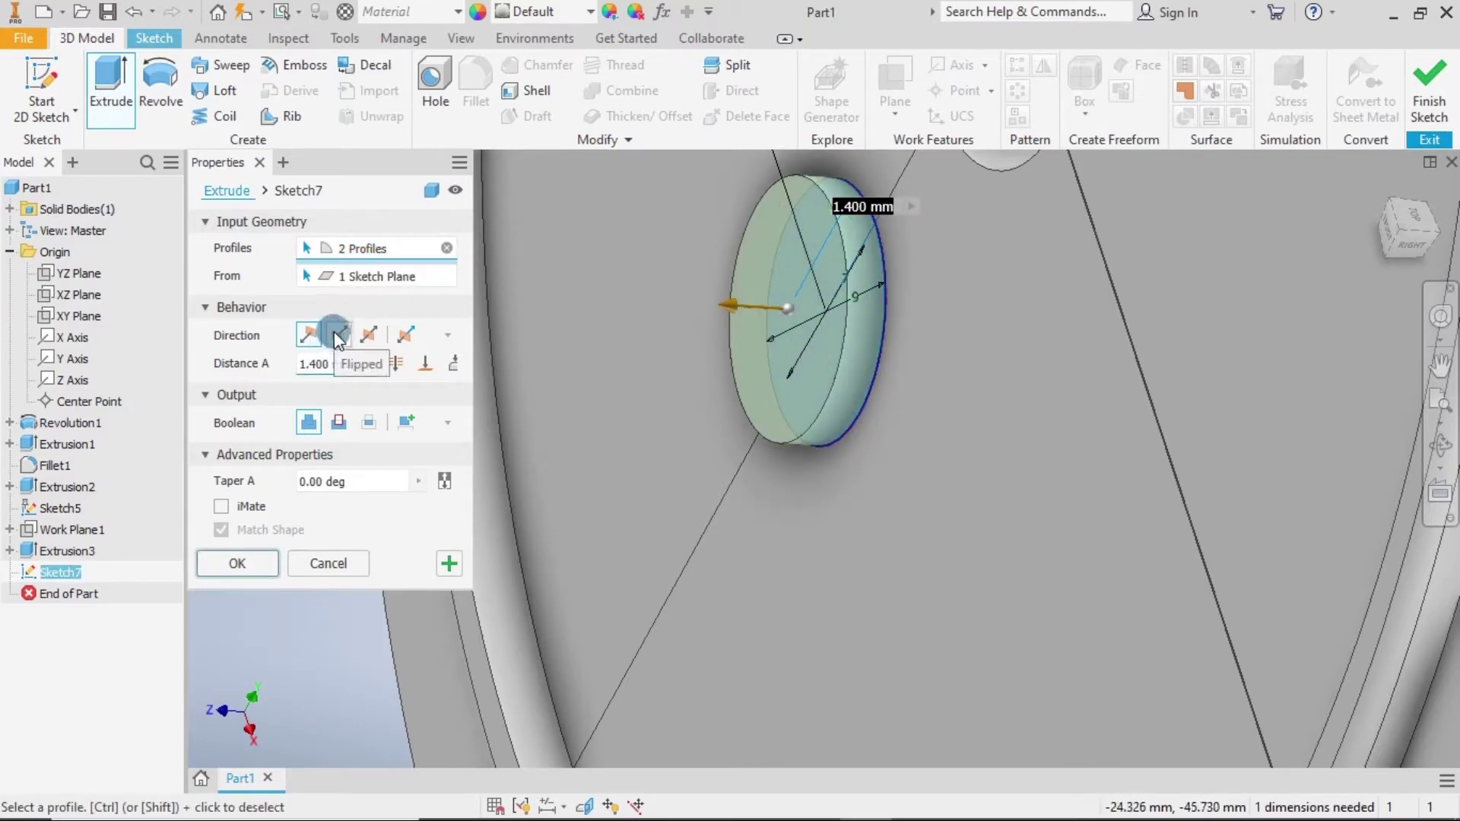
{"action": "left_click", "coordinate": [340, 421]}
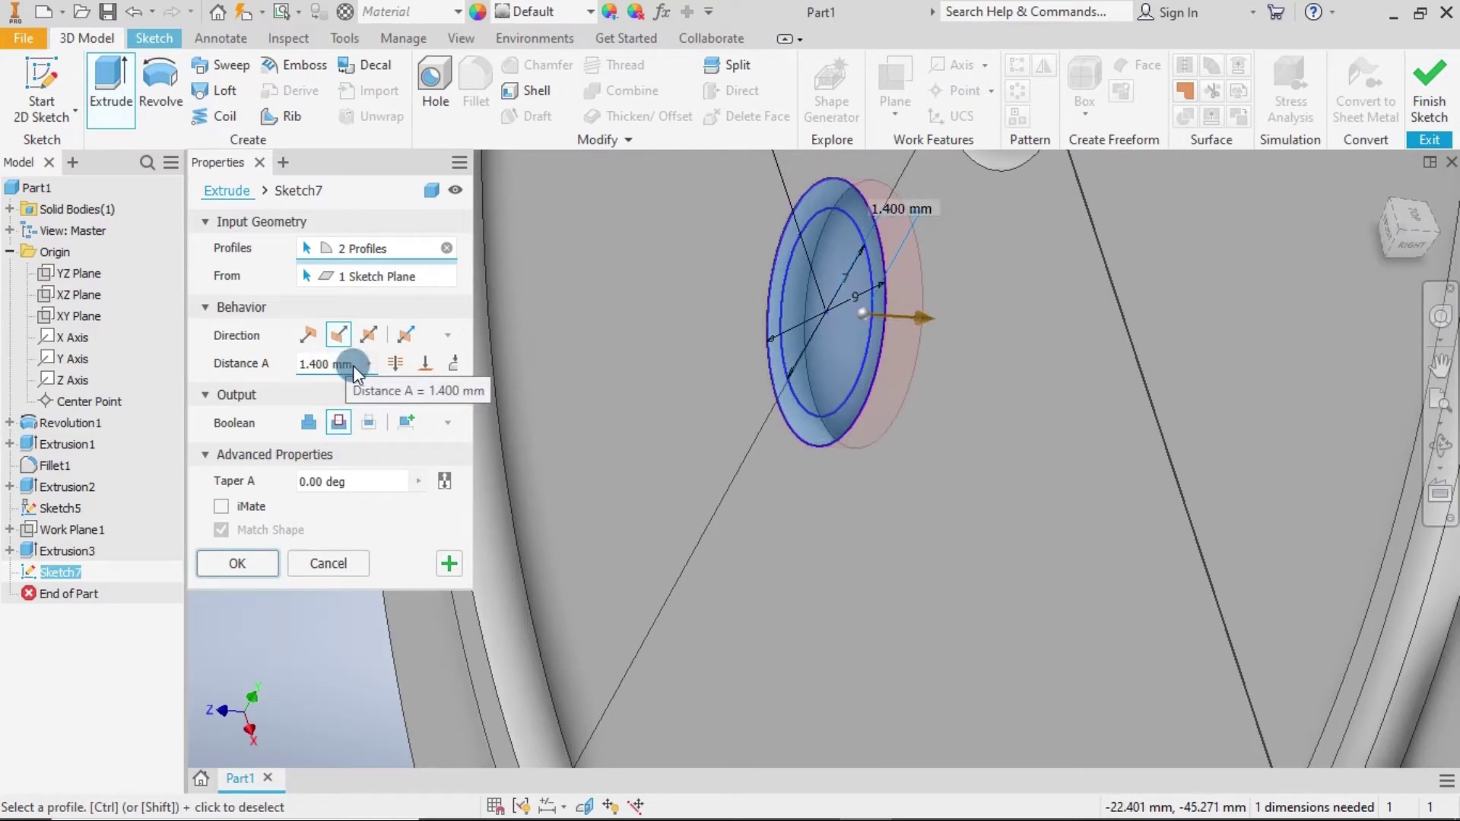
{"action": "left_click_drag", "start_coordinate": [353, 365], "coordinate": [301, 367]}
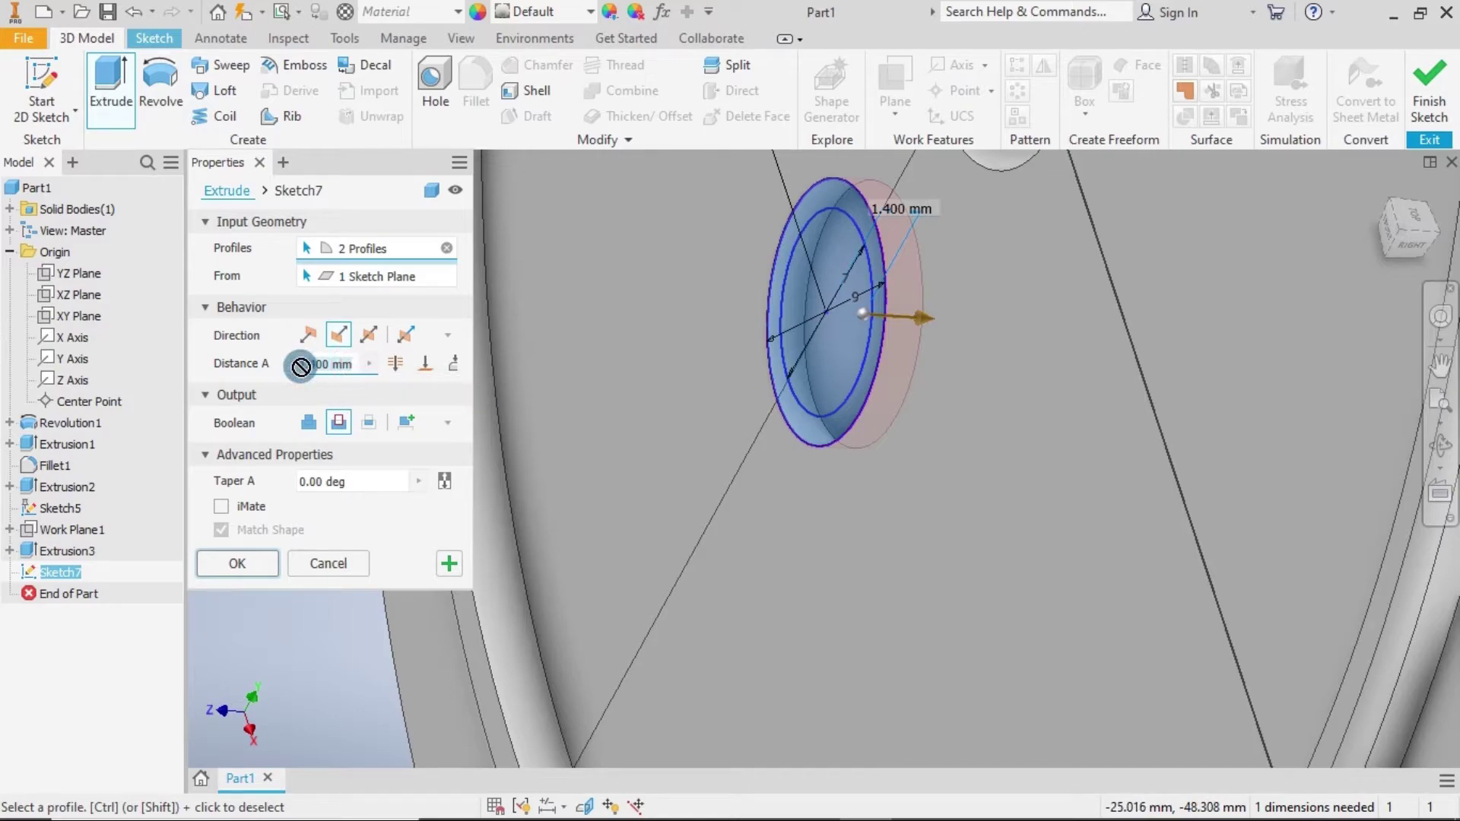
{"action": "type", "text": "4.2"}
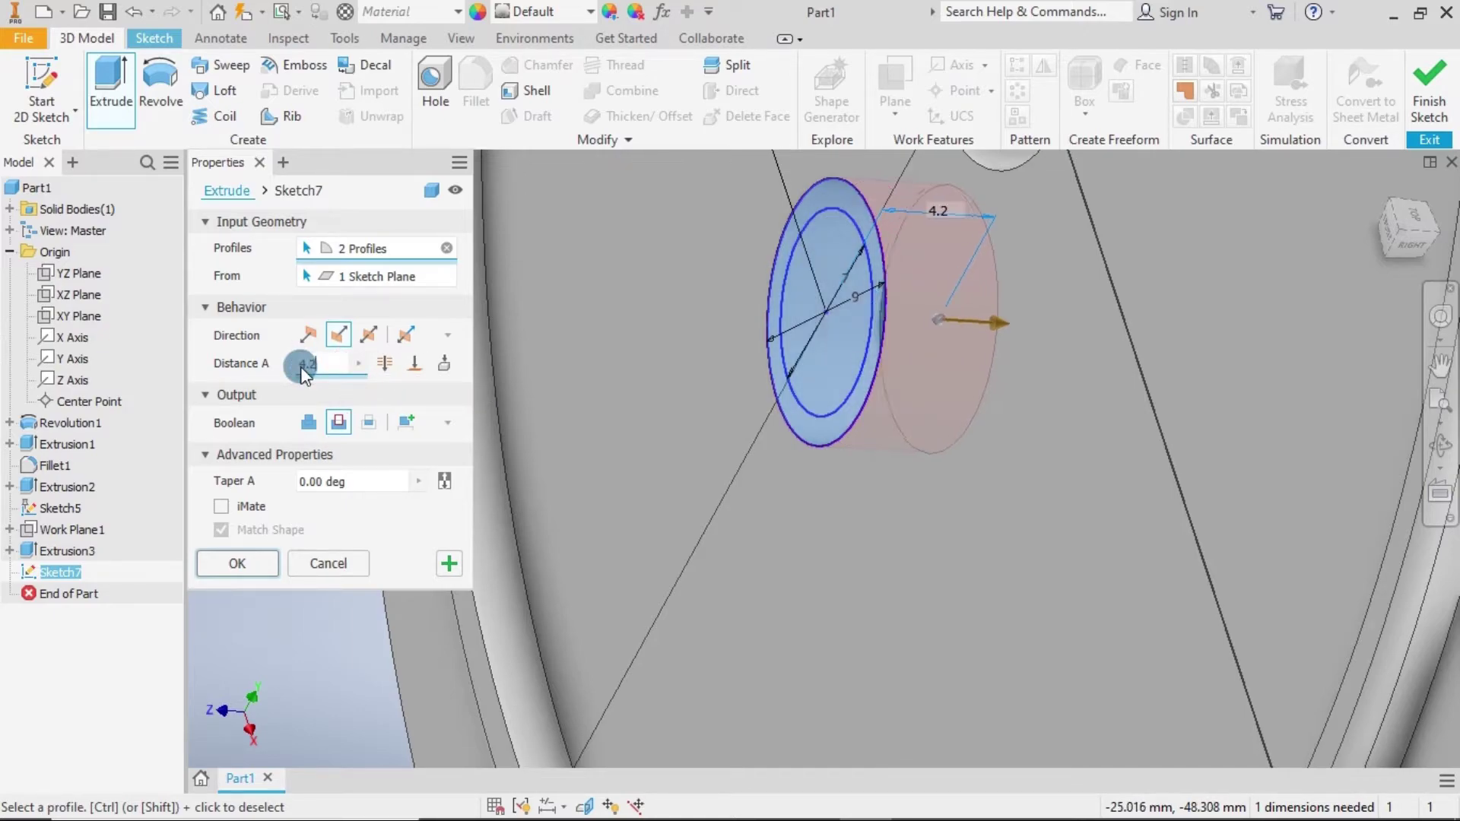
{"action": "left_click", "coordinate": [253, 564]}
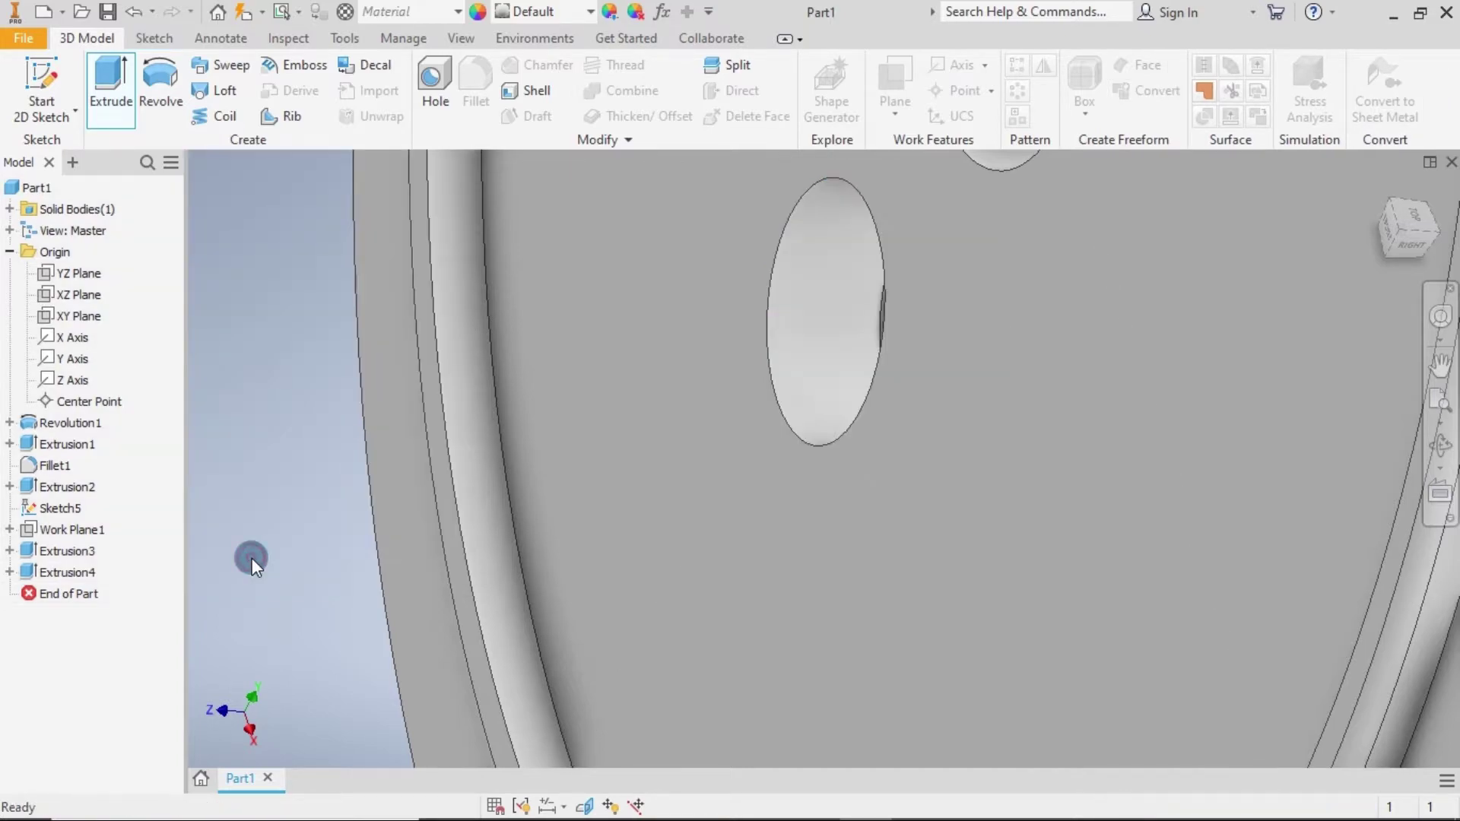
{"action": "key", "text": "F4"}
Orbit to inspect the new recess, then start Sketch8 on the YZ Plane.
{"action": "left_click_drag", "start_coordinate": [652, 573], "coordinate": [724, 574]}
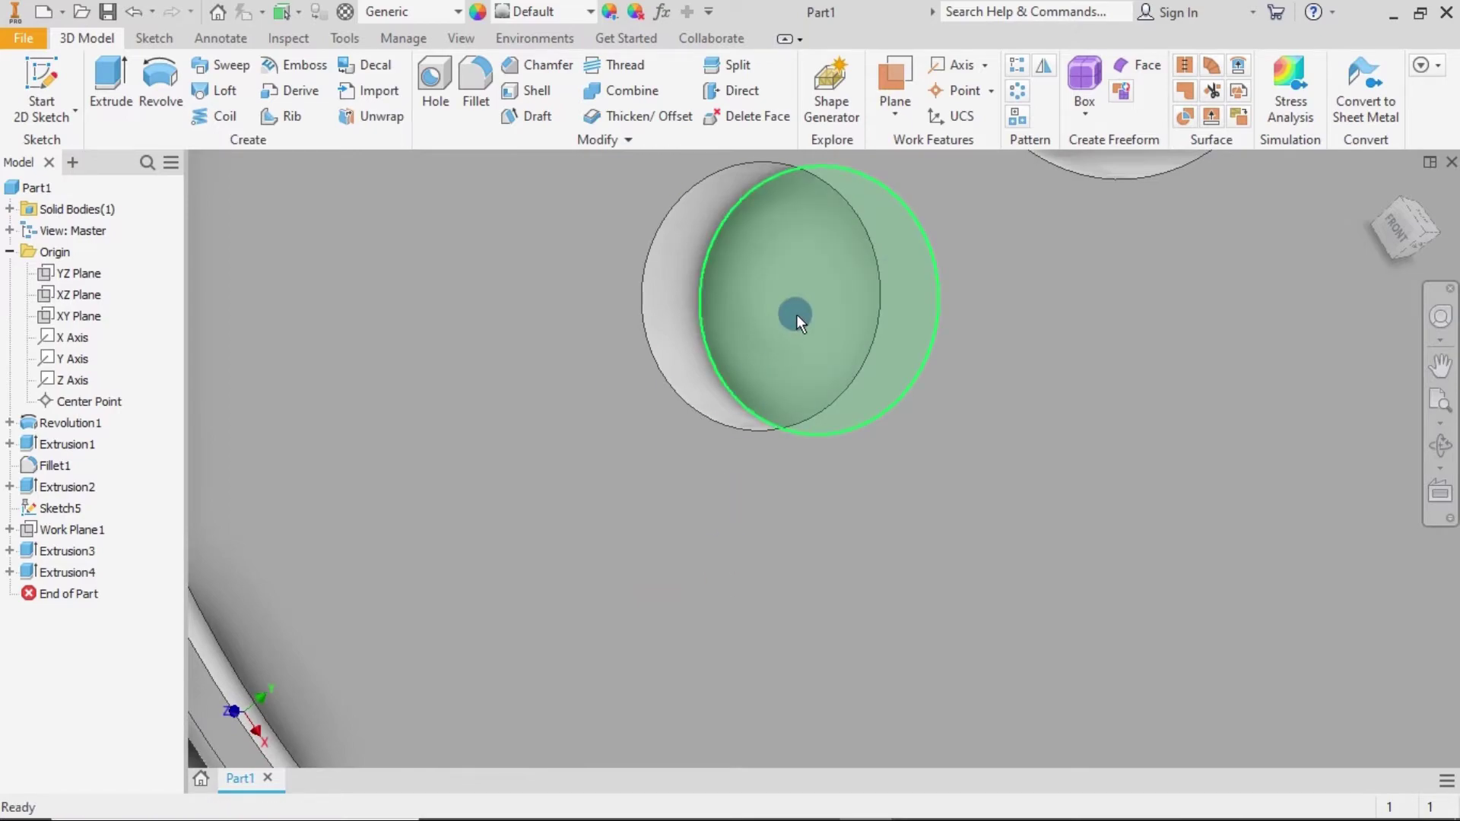
{"action": "mouse_move", "coordinate": [830, 353]}
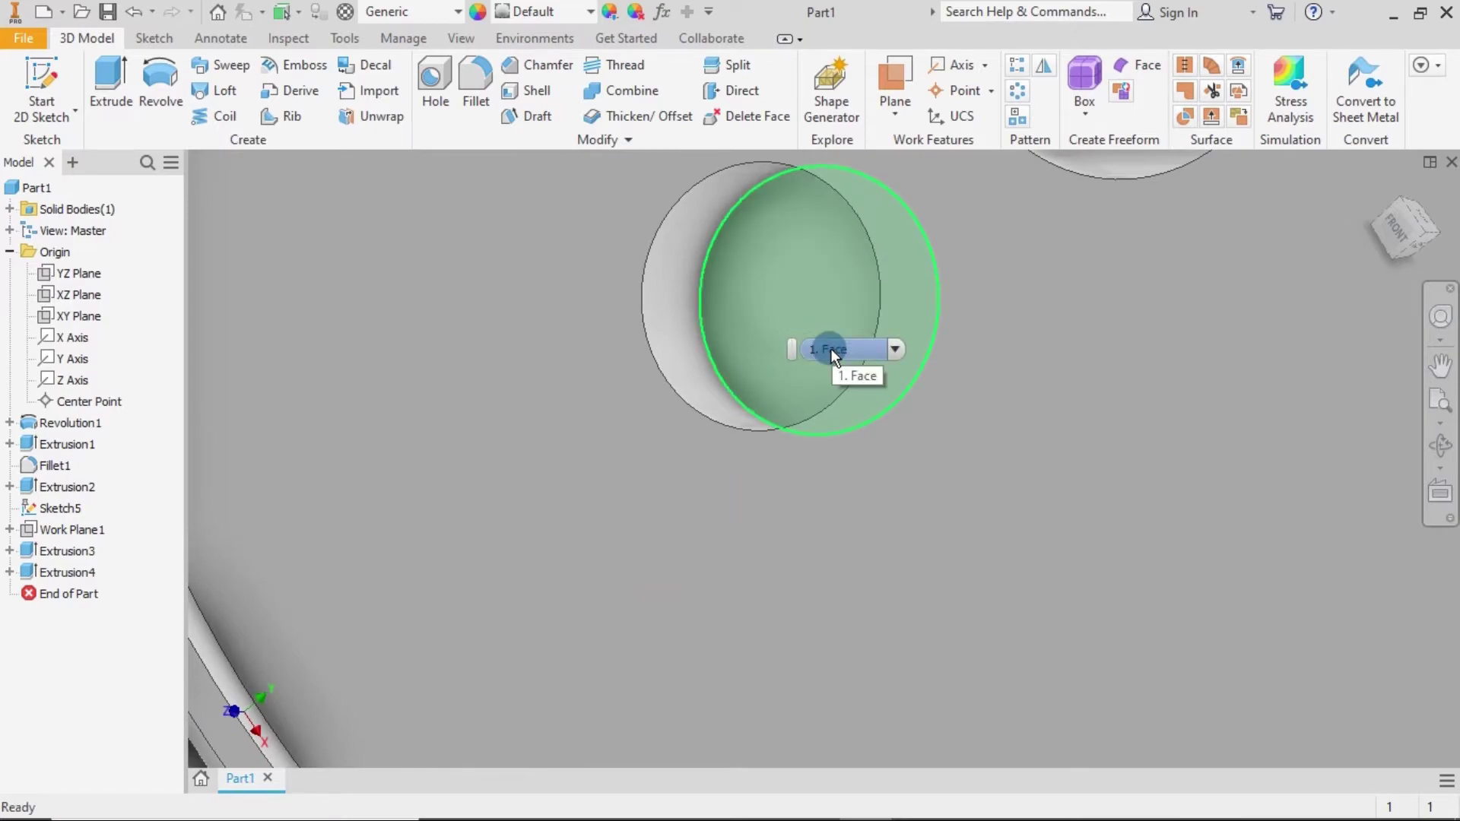
{"action": "scroll", "coordinate": [831, 348], "scroll_direction": "up", "scroll_amount": 3}
{"action": "scroll", "coordinate": [948, 424], "scroll_direction": "up", "scroll_amount": 2}
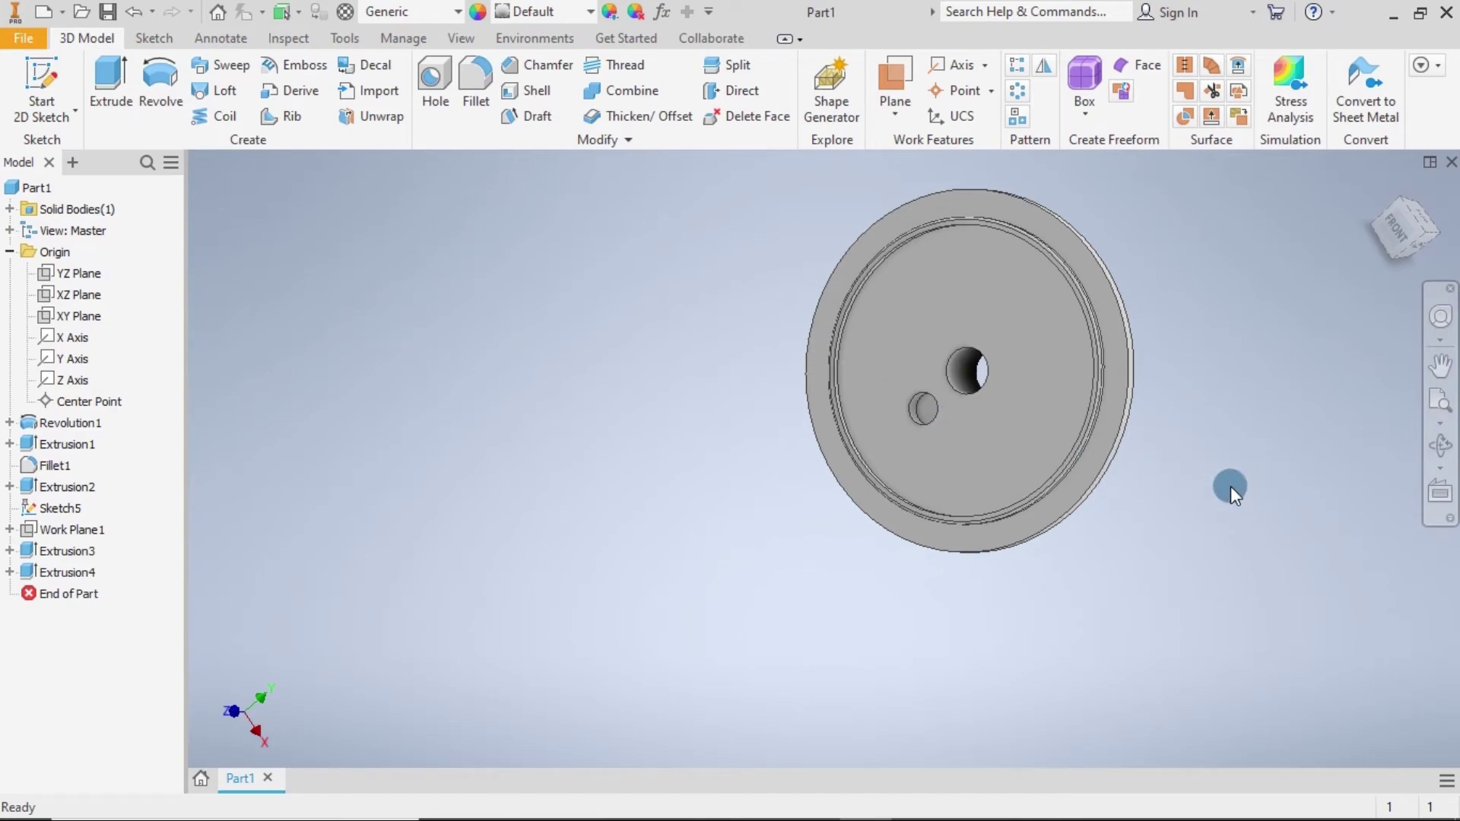
{"action": "mouse_move", "coordinate": [1231, 486]}
{"action": "middle_mouse_down", "text": "shift"}
{"action": "mouse_move", "coordinate": [1225, 449]}
{"action": "mouse_move", "coordinate": [1180, 460]}
{"action": "mouse_move", "coordinate": [1217, 479]}
{"action": "middle_mouse_up", "text": "shift"}
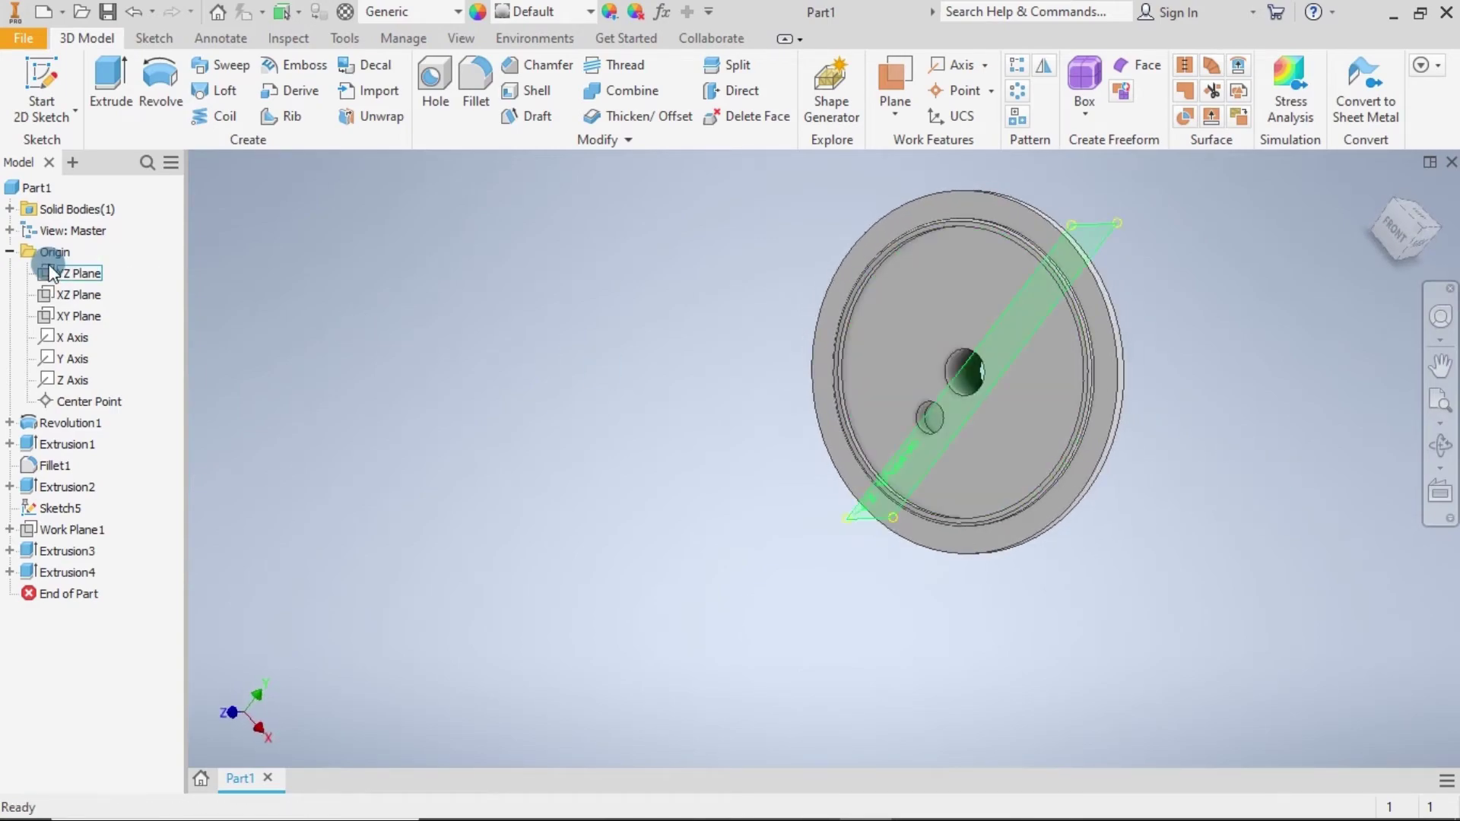
{"action": "left_click", "coordinate": [67, 274]}
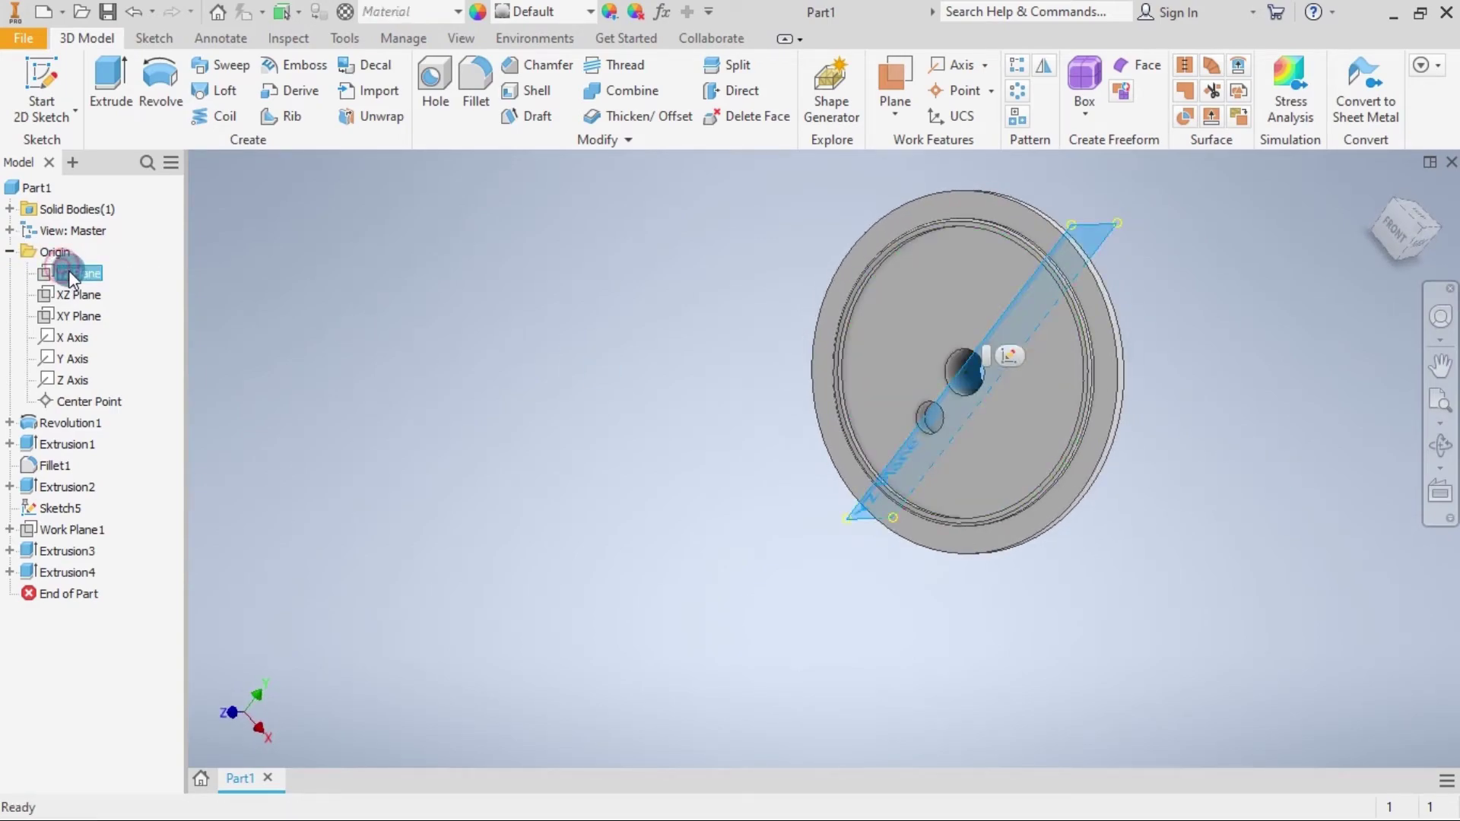
{"action": "right_click", "coordinate": [69, 271]}
{"action": "left_click", "coordinate": [113, 333]}
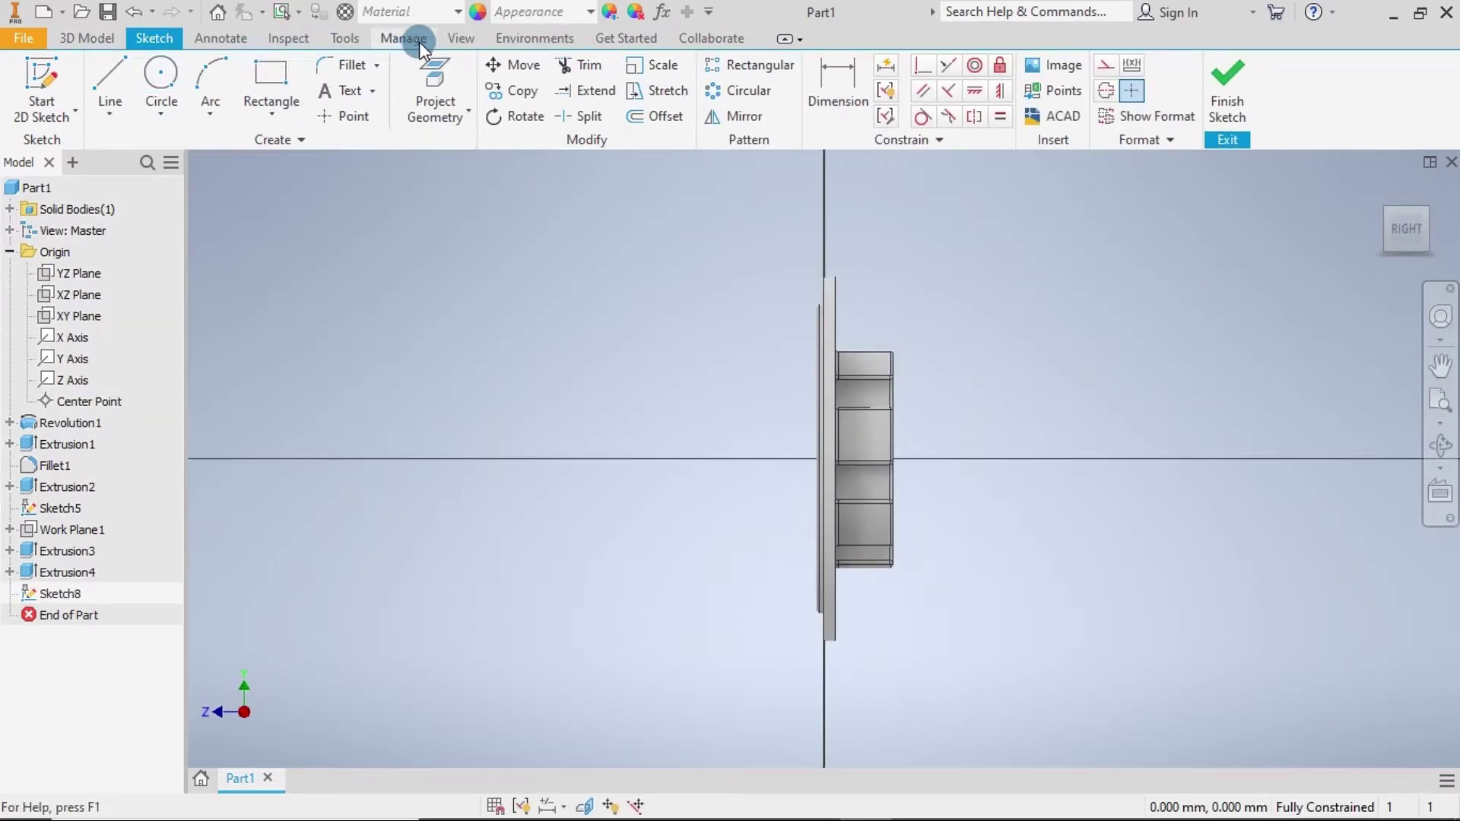
Slice the graphics to expose the disc's cross-section through the hub.
{"action": "left_click", "coordinate": [455, 38]}
{"action": "left_click", "coordinate": [291, 66]}
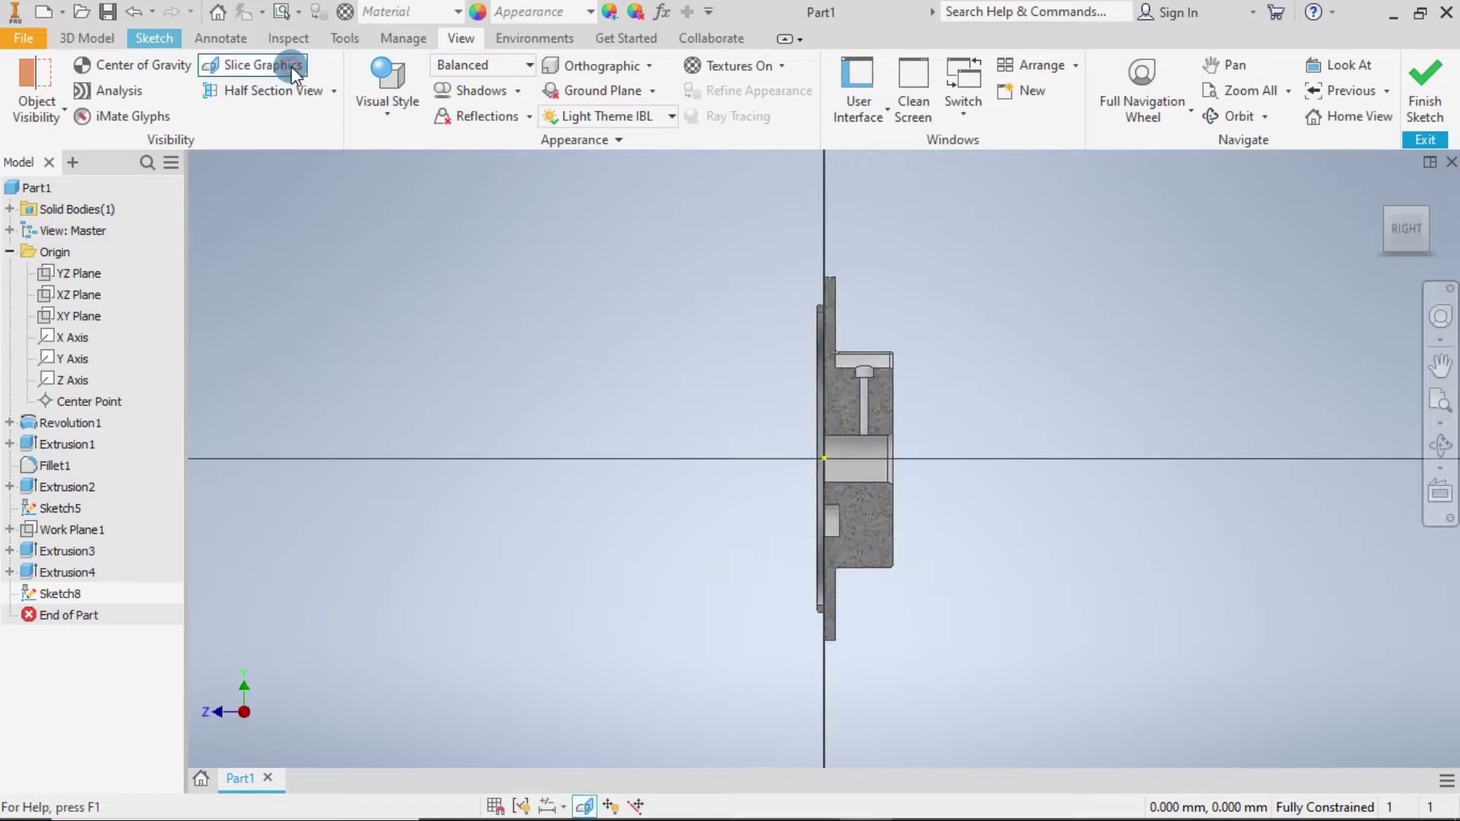
{"action": "scroll", "coordinate": [873, 541], "scroll_direction": "down", "scroll_amount": 5}
{"action": "middle_click_drag", "start_coordinate": [1056, 605], "coordinate": [978, 490]}
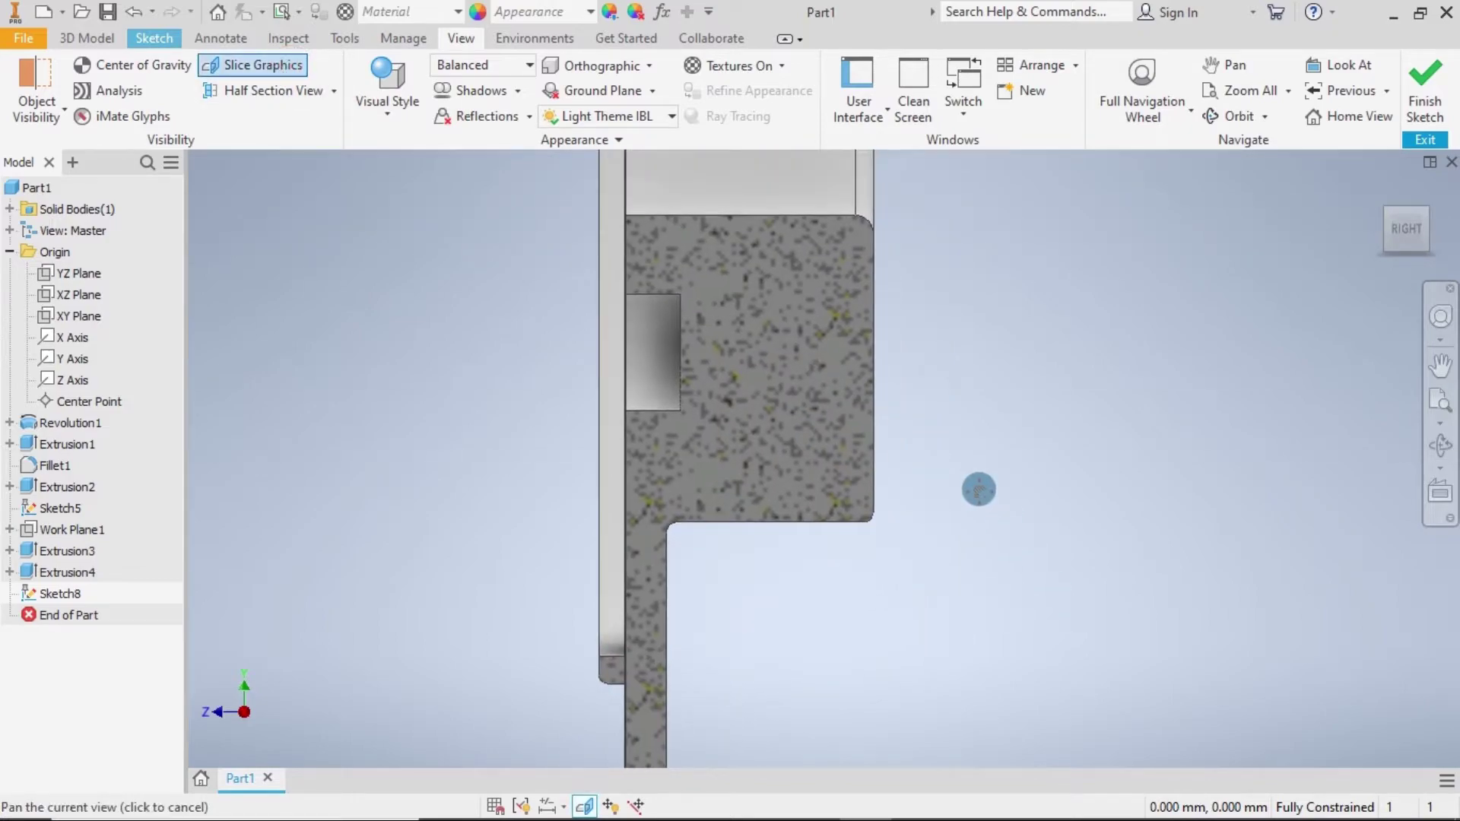
{"action": "scroll", "coordinate": [978, 472], "scroll_direction": "down", "scroll_amount": 5}
{"action": "scroll", "coordinate": [890, 387], "scroll_direction": "up", "scroll_amount": 3}
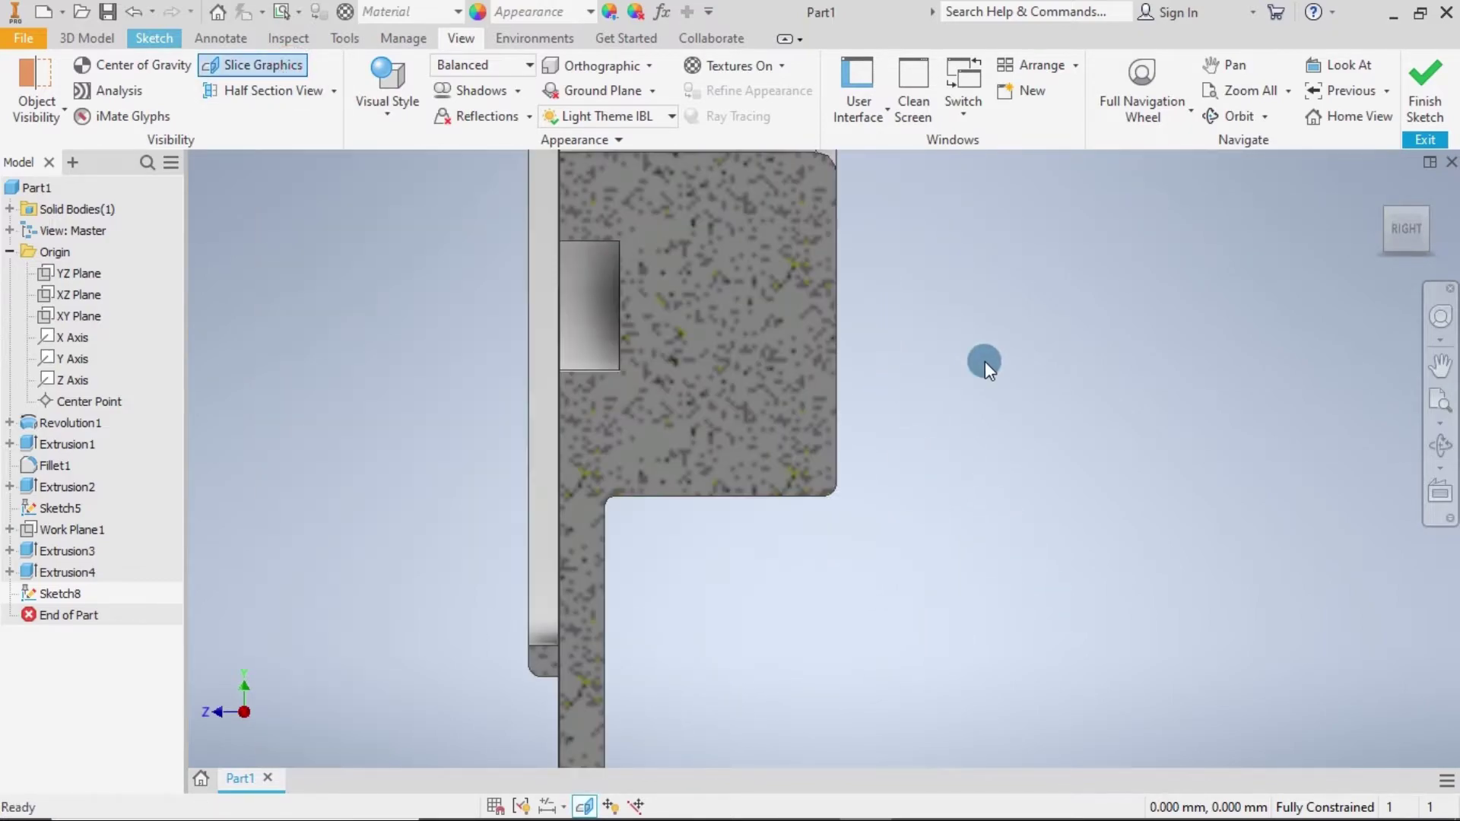
{"action": "scroll", "coordinate": [984, 362], "scroll_direction": "up", "scroll_amount": 1}
Draw a horizontal construction centreline from the pocket and a vertical line up from the hub's bottom edge.
{"action": "left_click", "coordinate": [146, 42]}
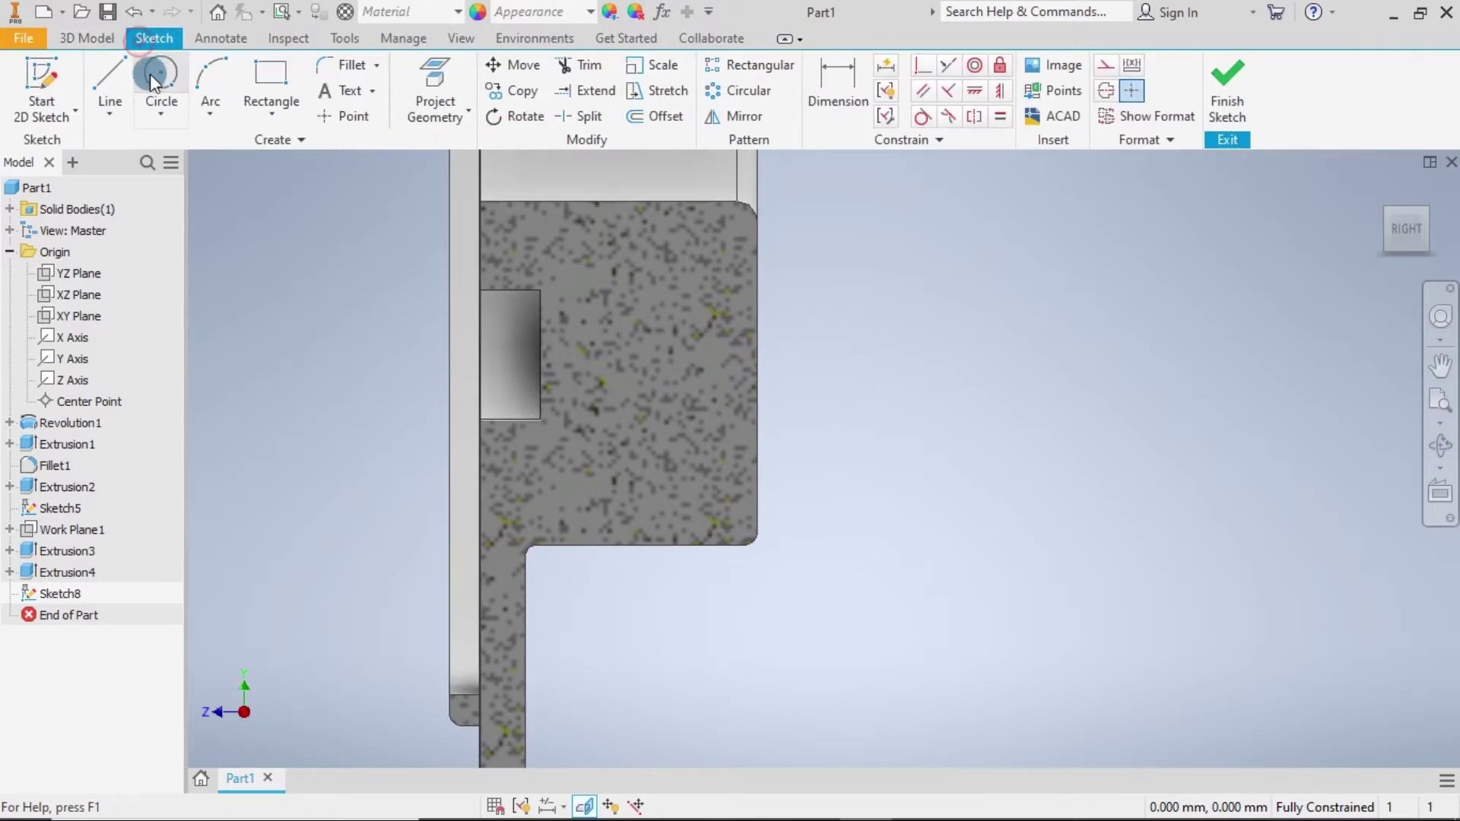
{"action": "left_click", "coordinate": [112, 82]}
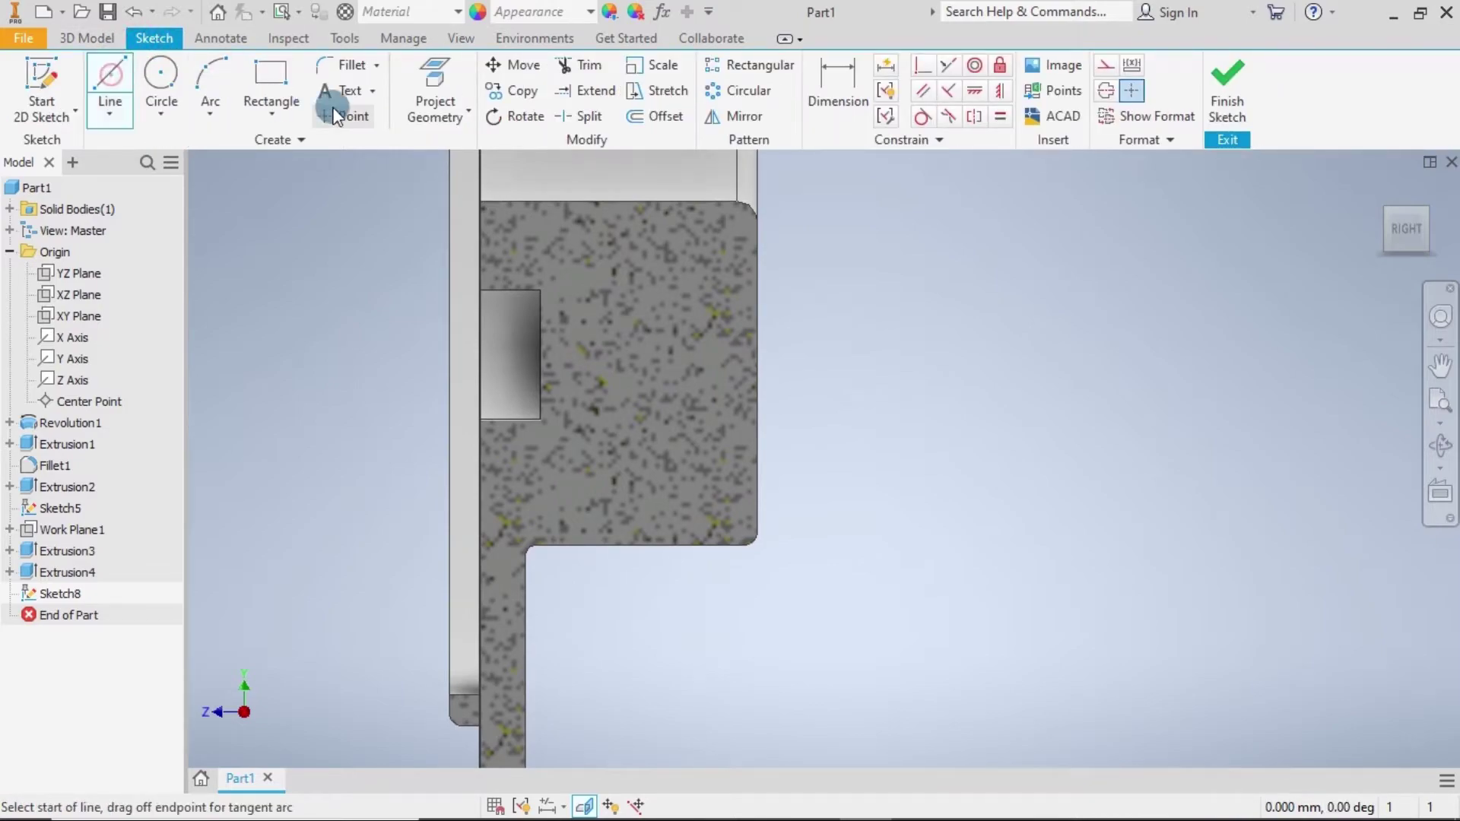
{"action": "left_click", "coordinate": [1106, 65]}
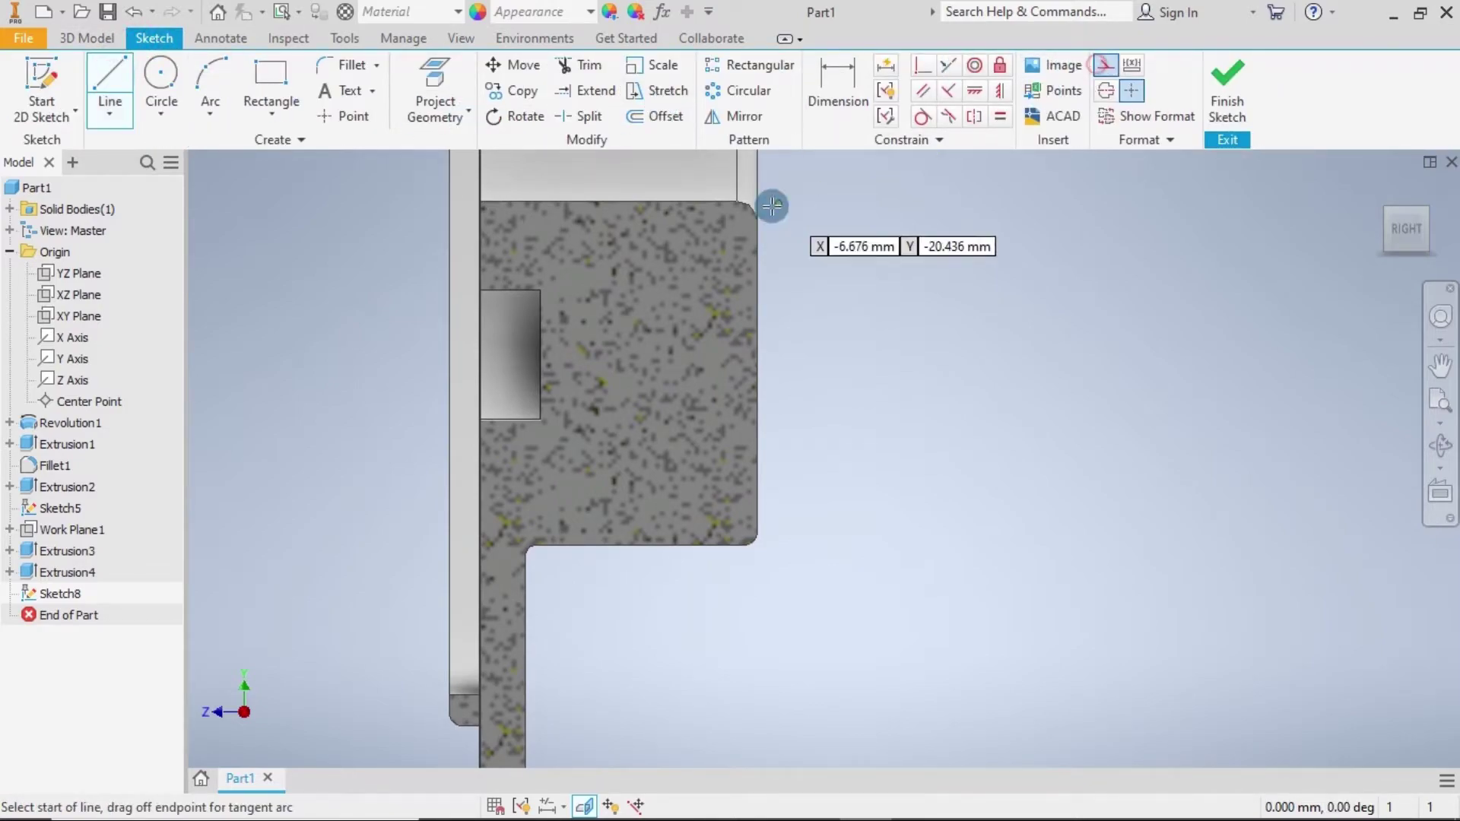
{"action": "left_click", "coordinate": [538, 355]}
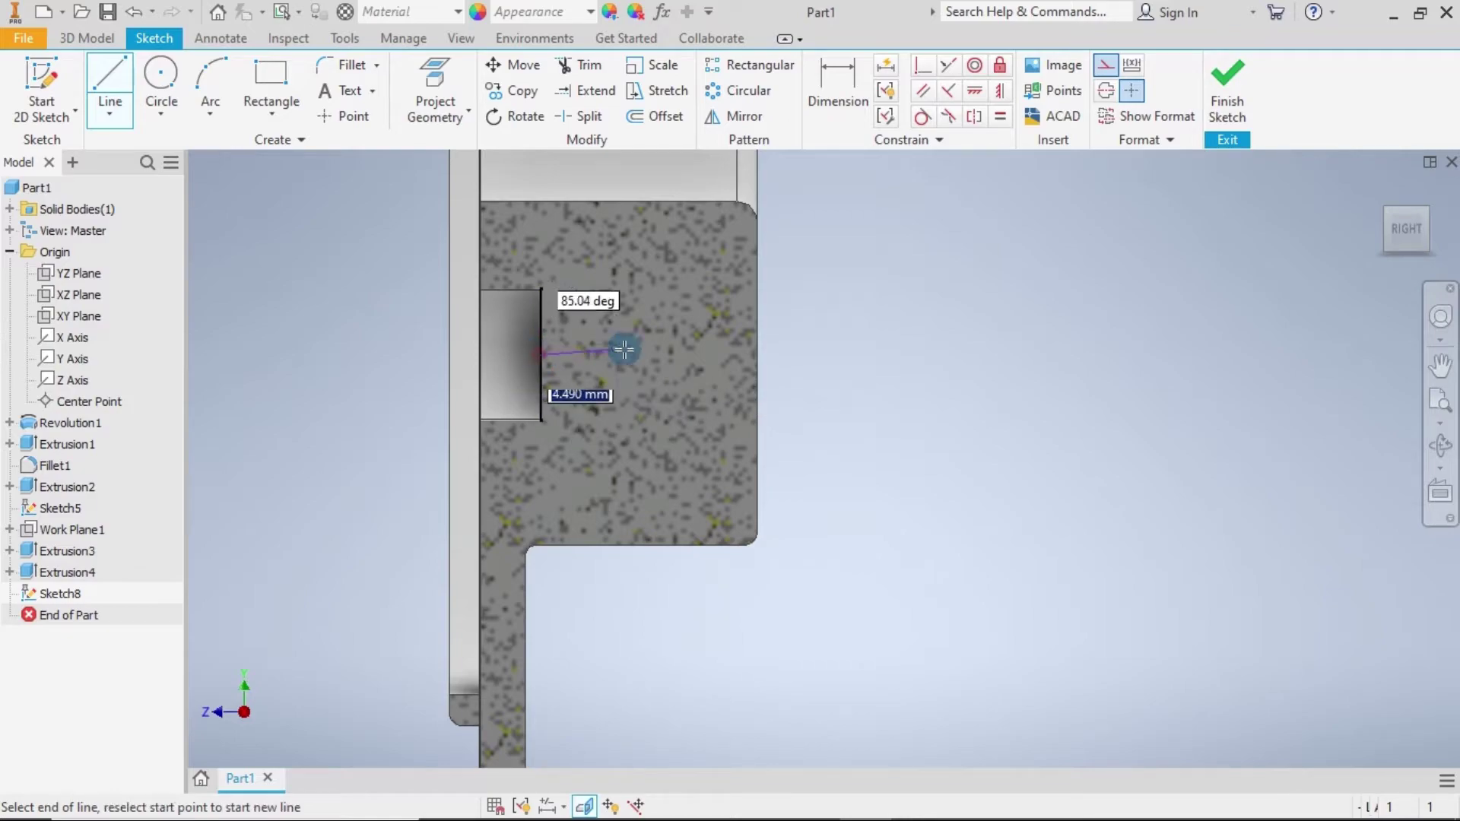
{"action": "left_click", "coordinate": [723, 355]}
{"action": "key", "text": "Escape"}
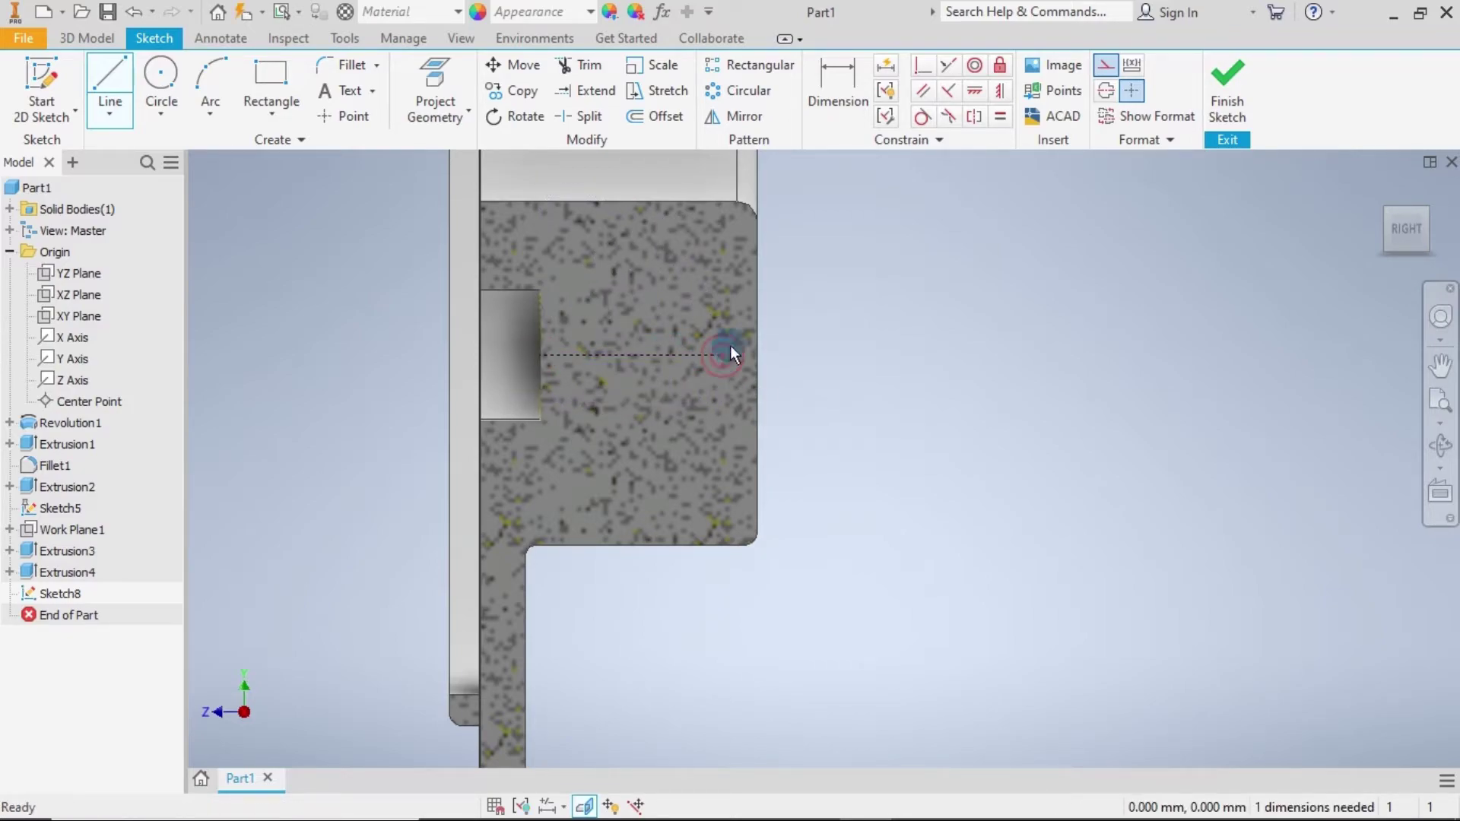
{"action": "left_click", "coordinate": [123, 64]}
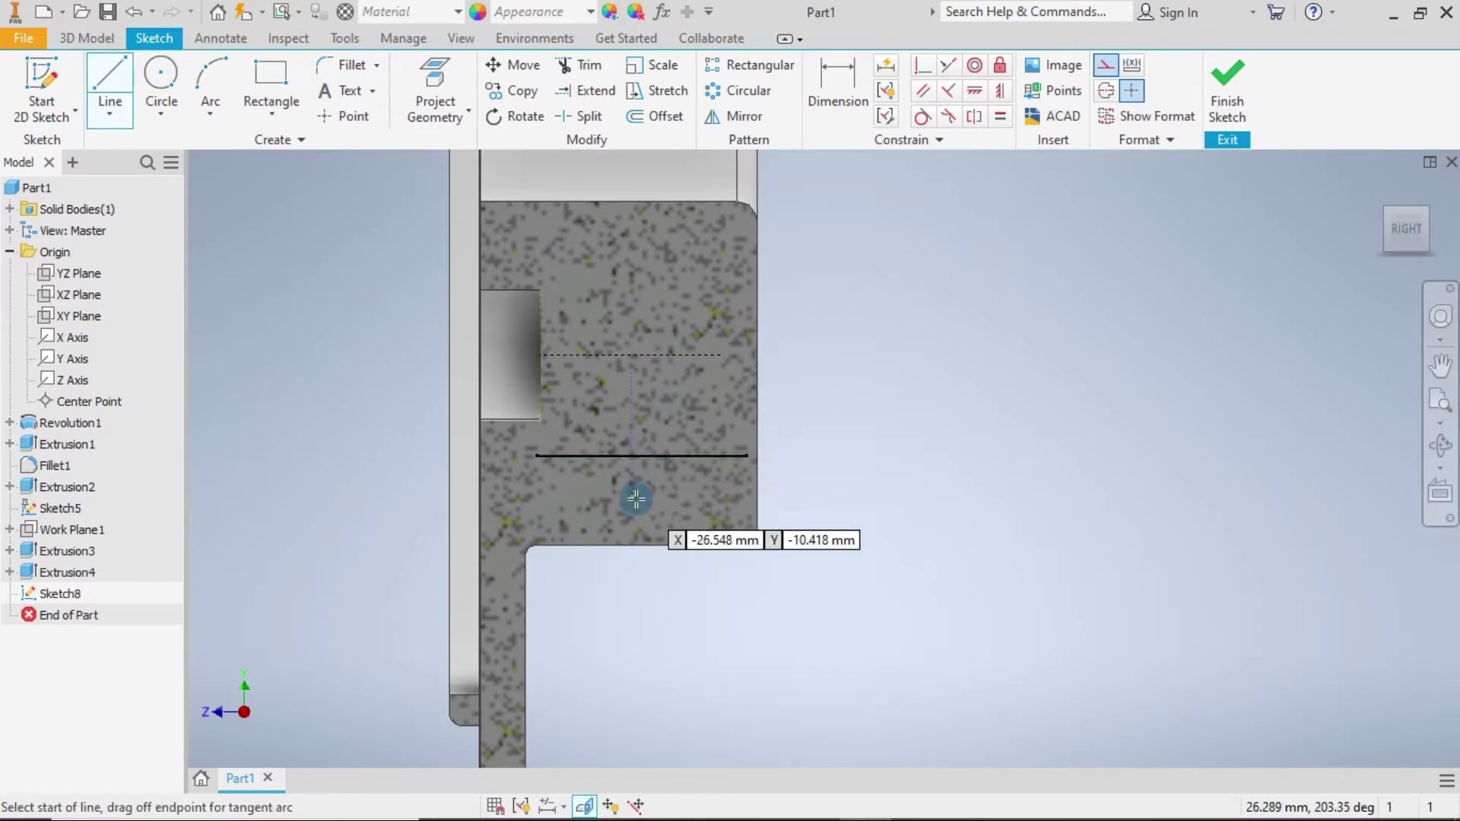
{"action": "left_click", "coordinate": [643, 546]}
{"action": "left_click", "coordinate": [642, 355]}
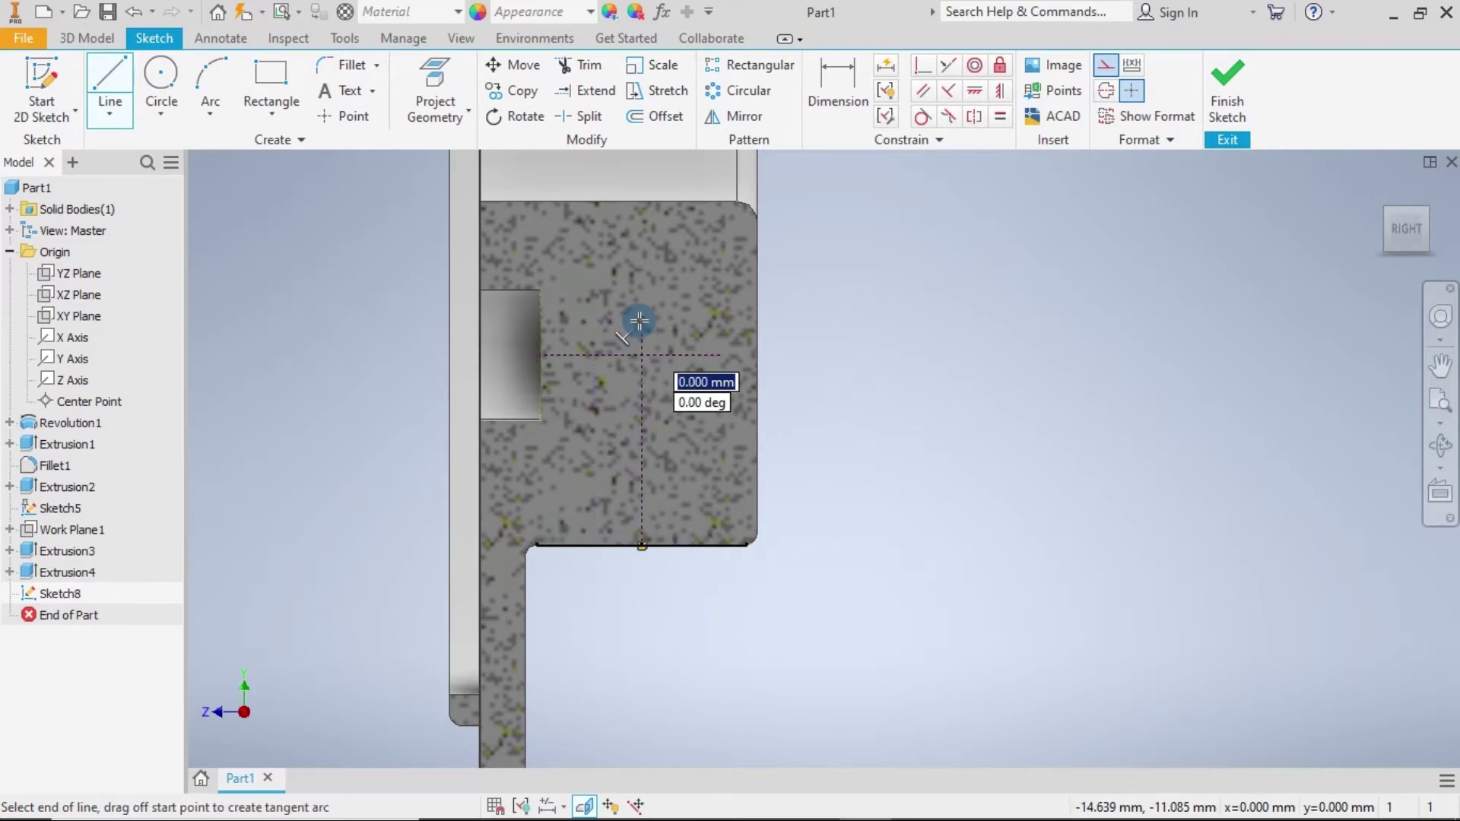
{"action": "key", "text": "Escape"}
{"action": "key", "text": "Escape"}
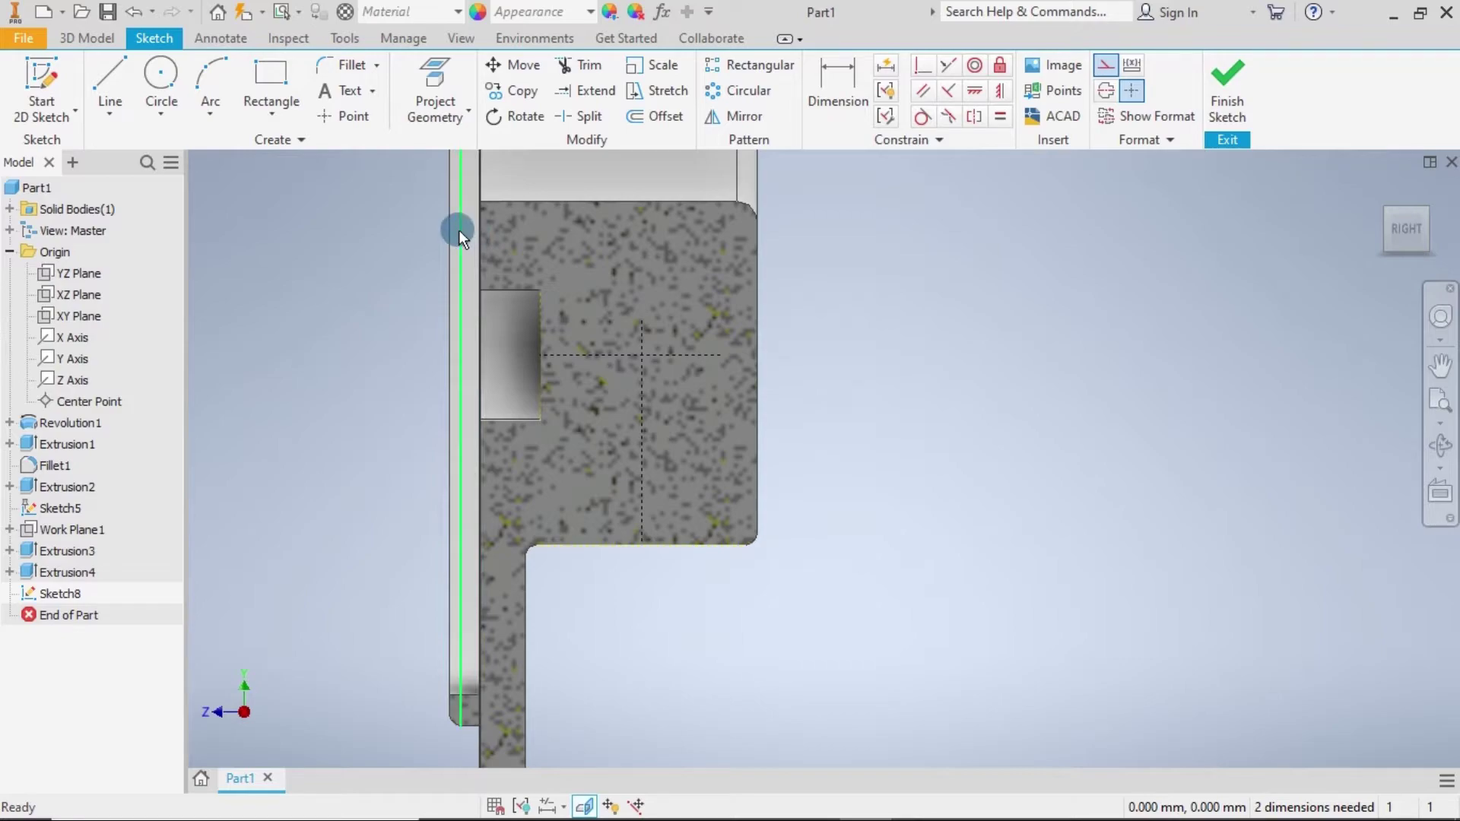
Draw a rectangle from the pocket edge to the vertical line and mirror it across the centreline.
{"action": "left_click", "coordinate": [270, 71]}
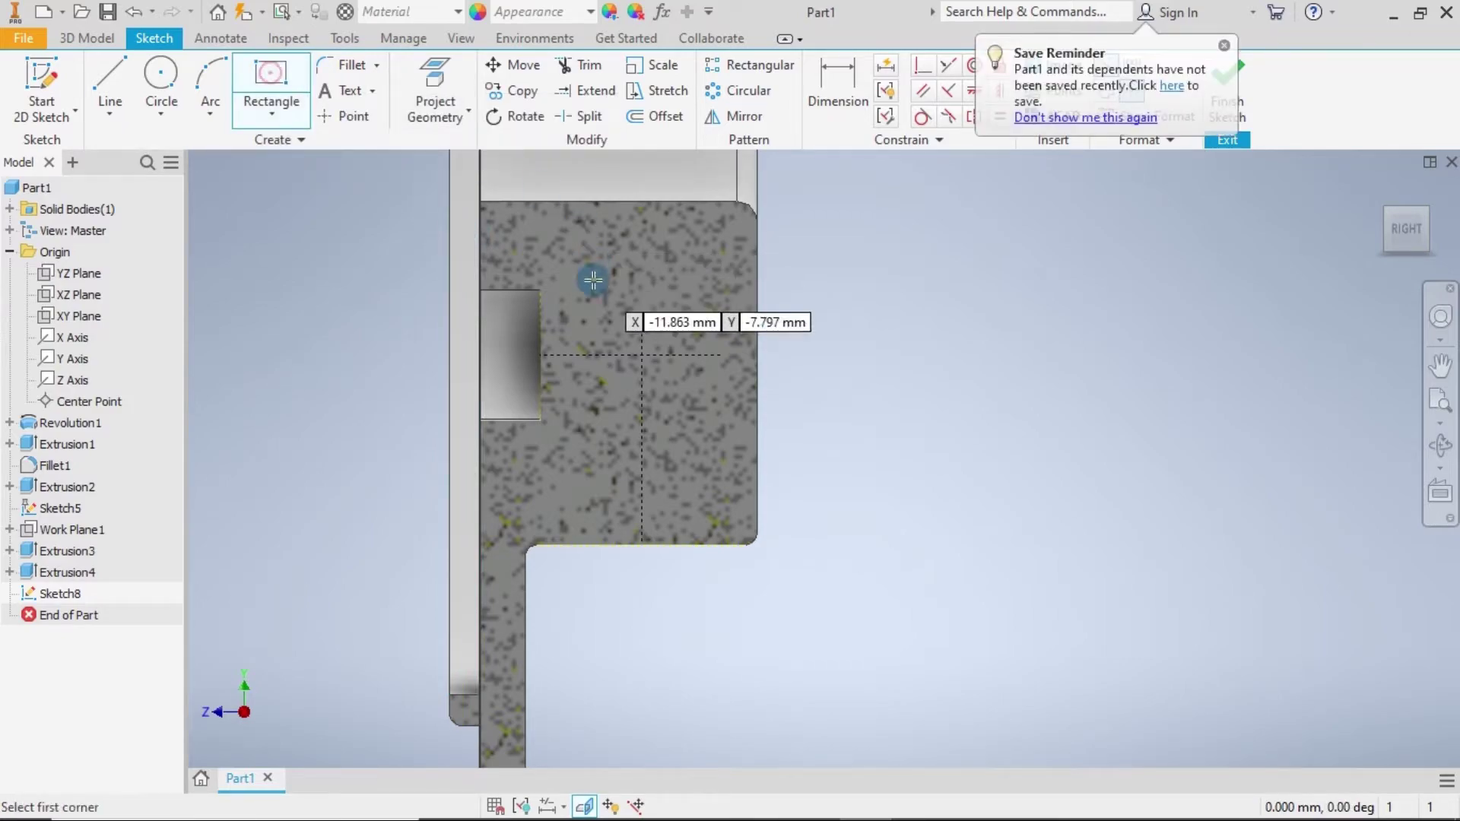
{"action": "left_click", "coordinate": [535, 355]}
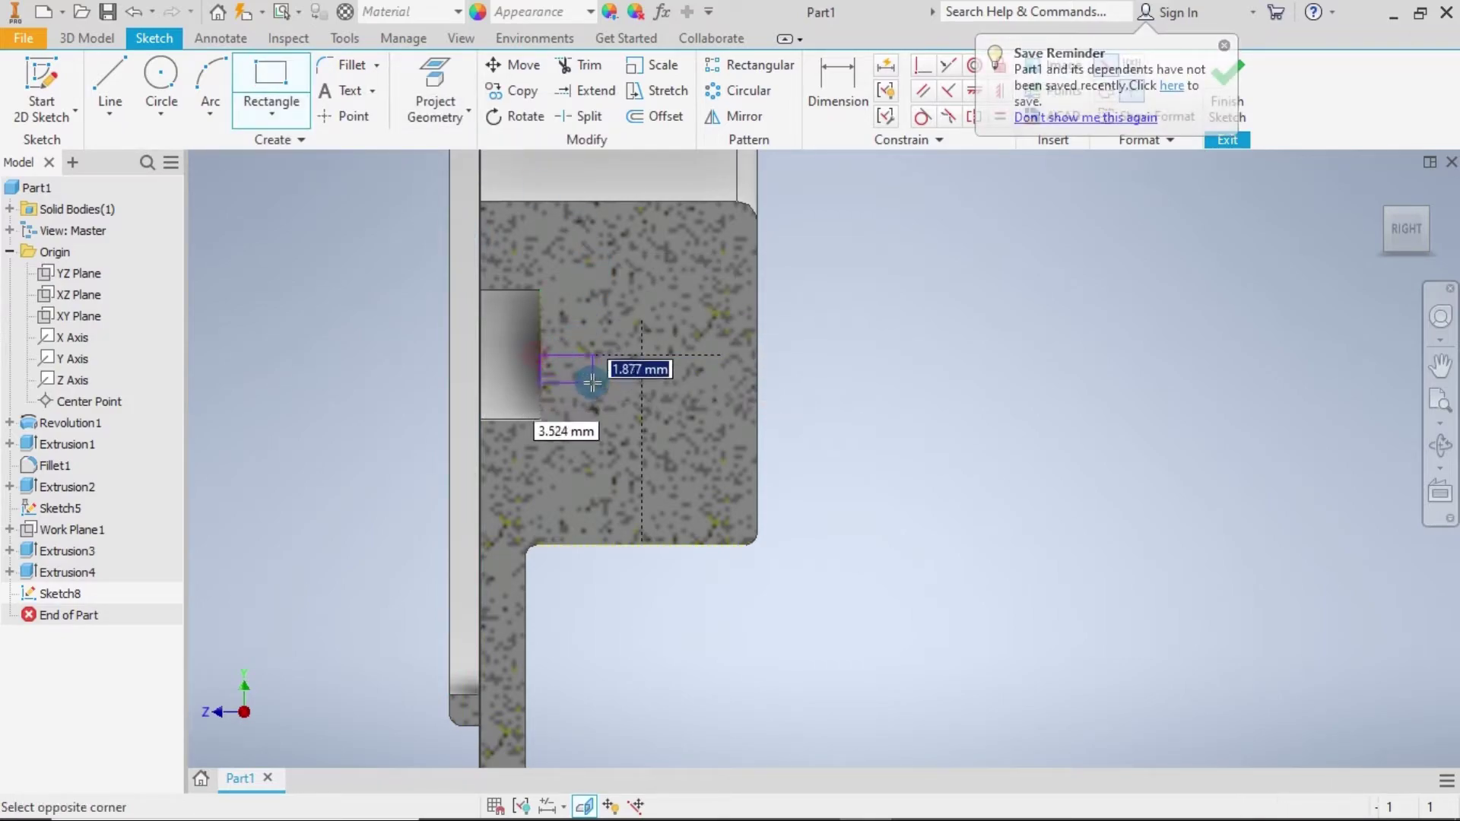
{"action": "left_click", "coordinate": [643, 398]}
{"action": "key", "text": "Escape"}
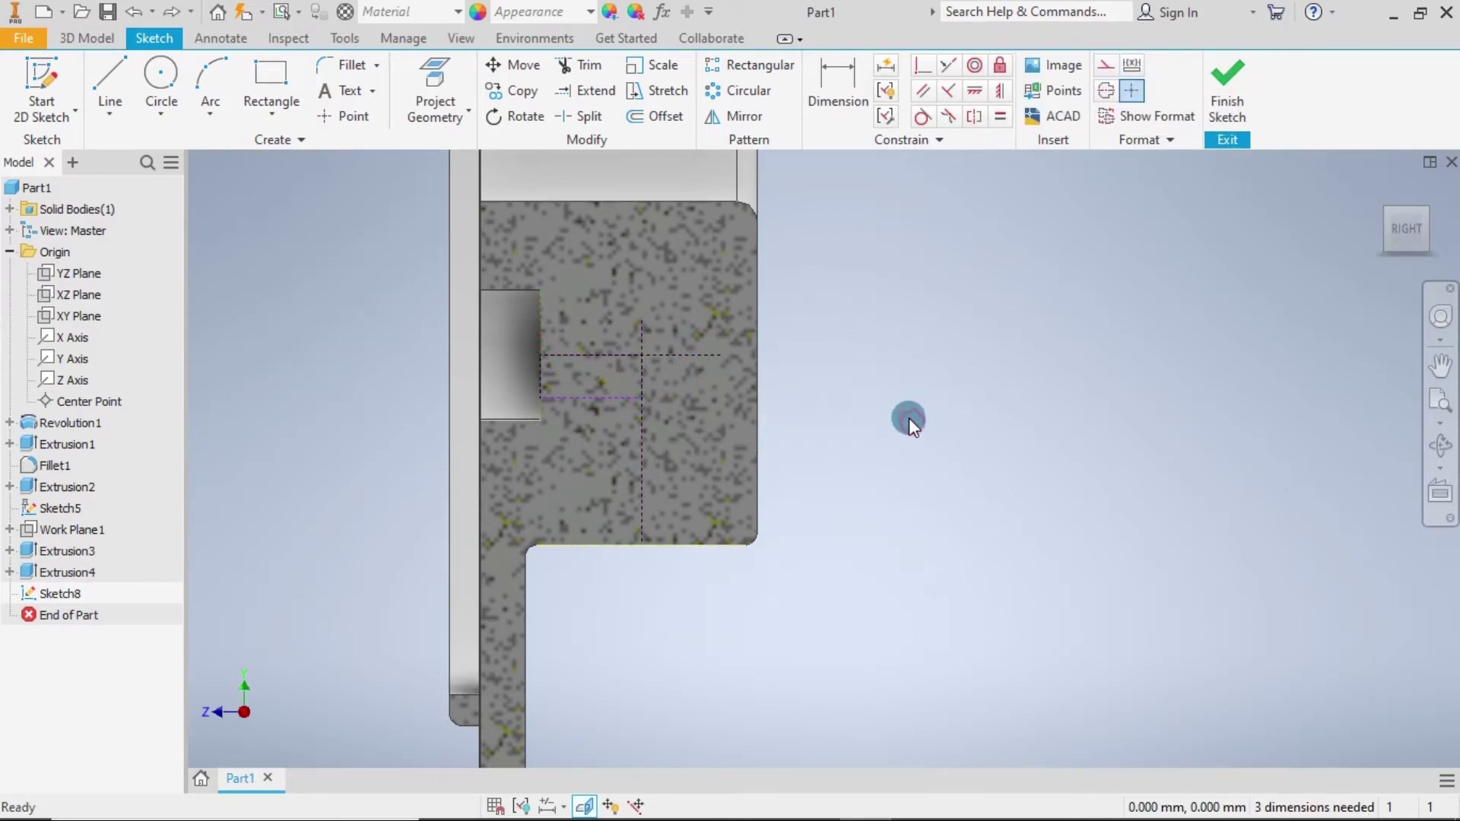
{"action": "left_click", "coordinate": [736, 117]}
{"action": "left_click", "coordinate": [598, 396]}
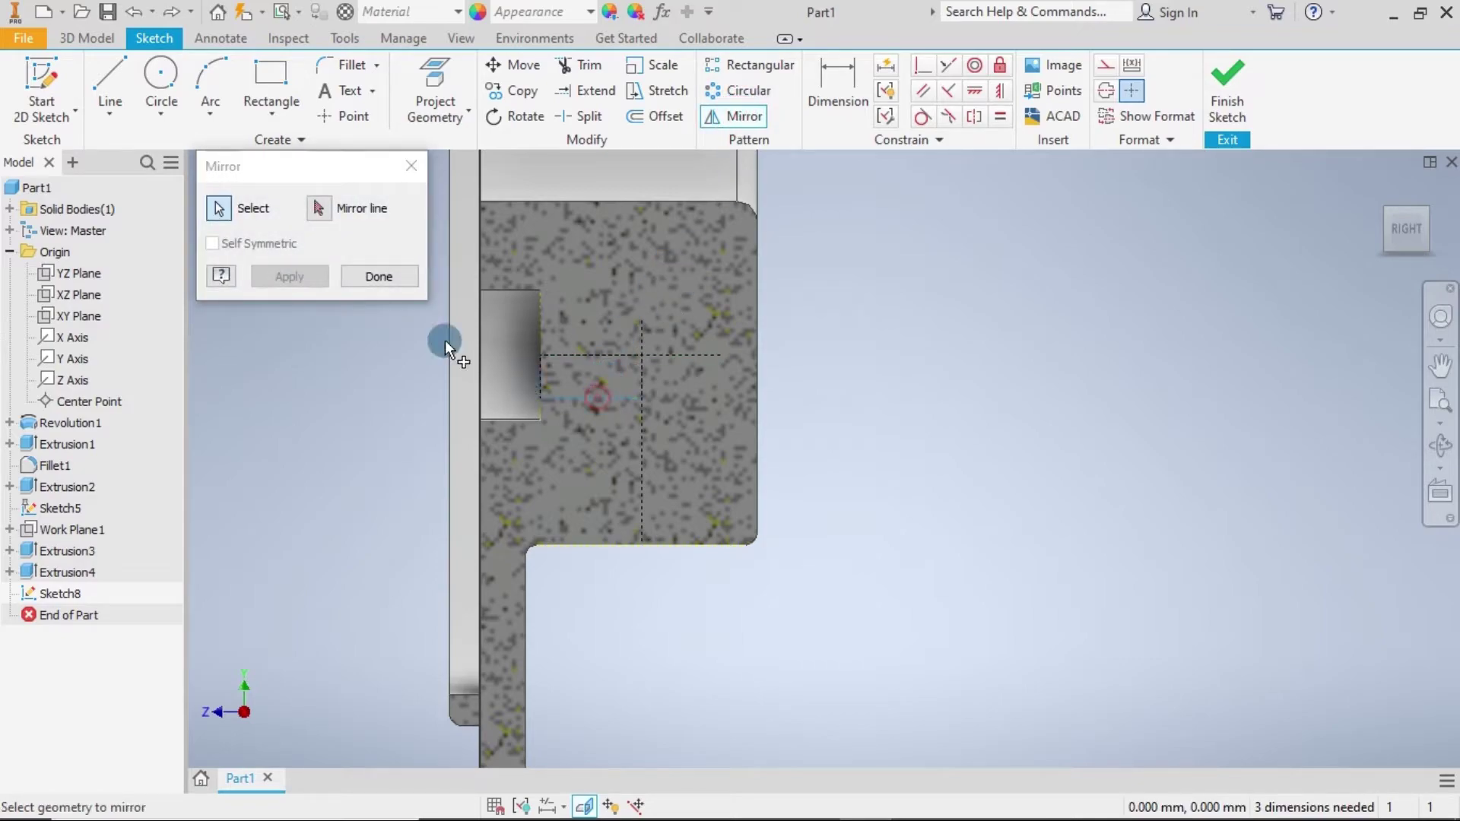
{"action": "left_click", "coordinate": [319, 208]}
{"action": "left_click", "coordinate": [564, 348]}
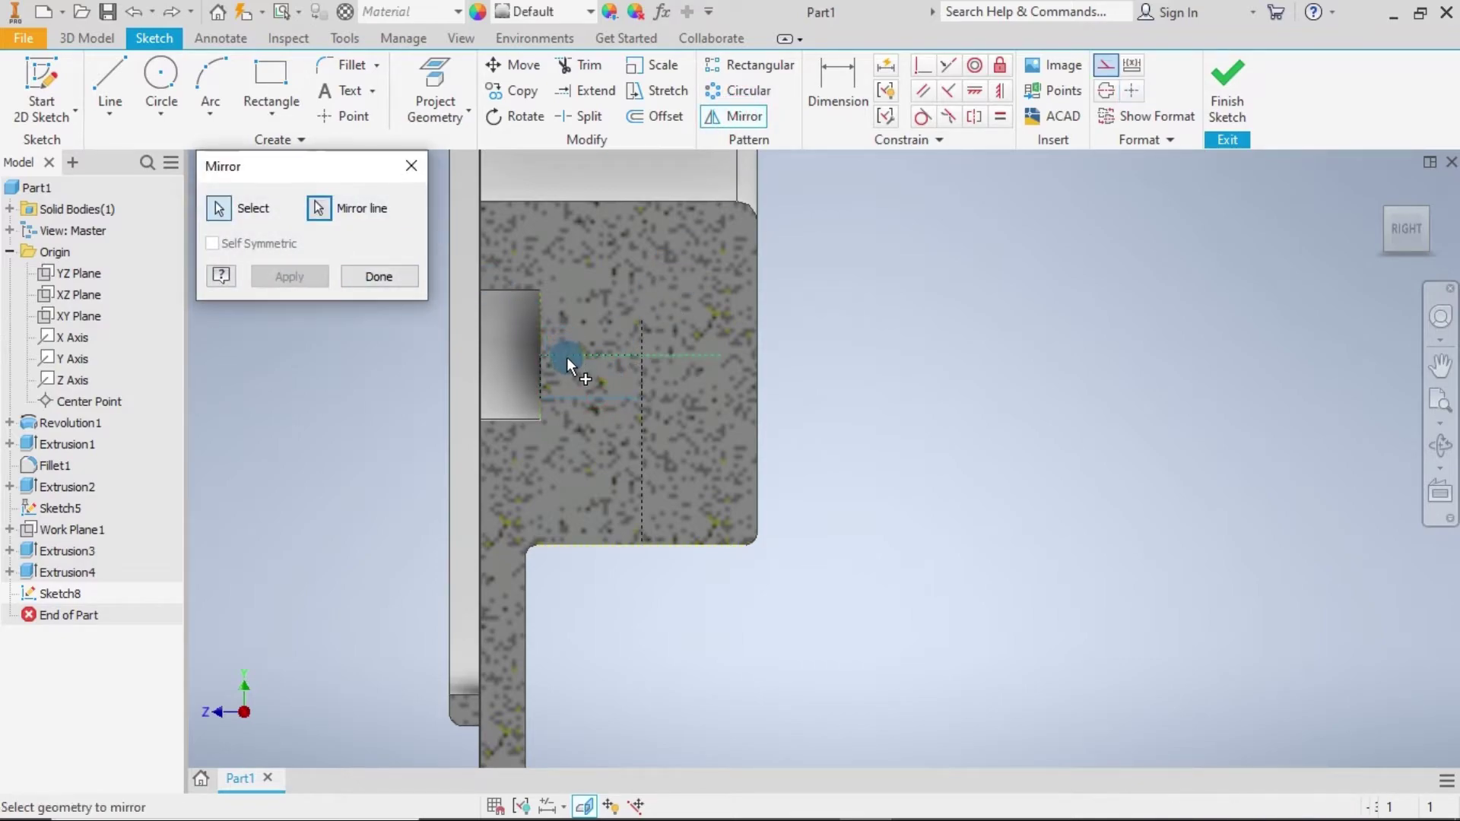
{"action": "left_click", "coordinate": [307, 279]}
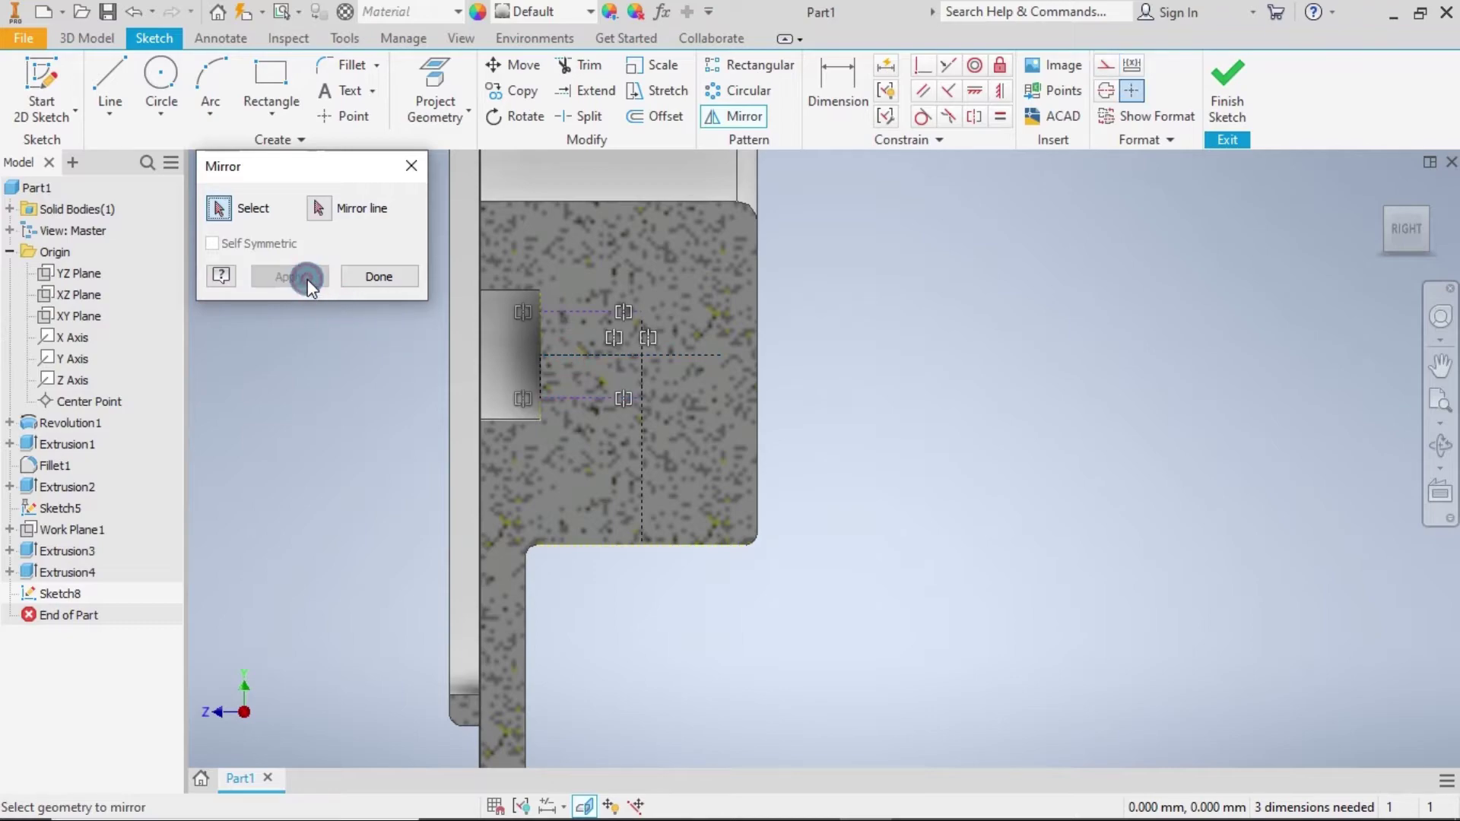
{"action": "left_click", "coordinate": [869, 330]}
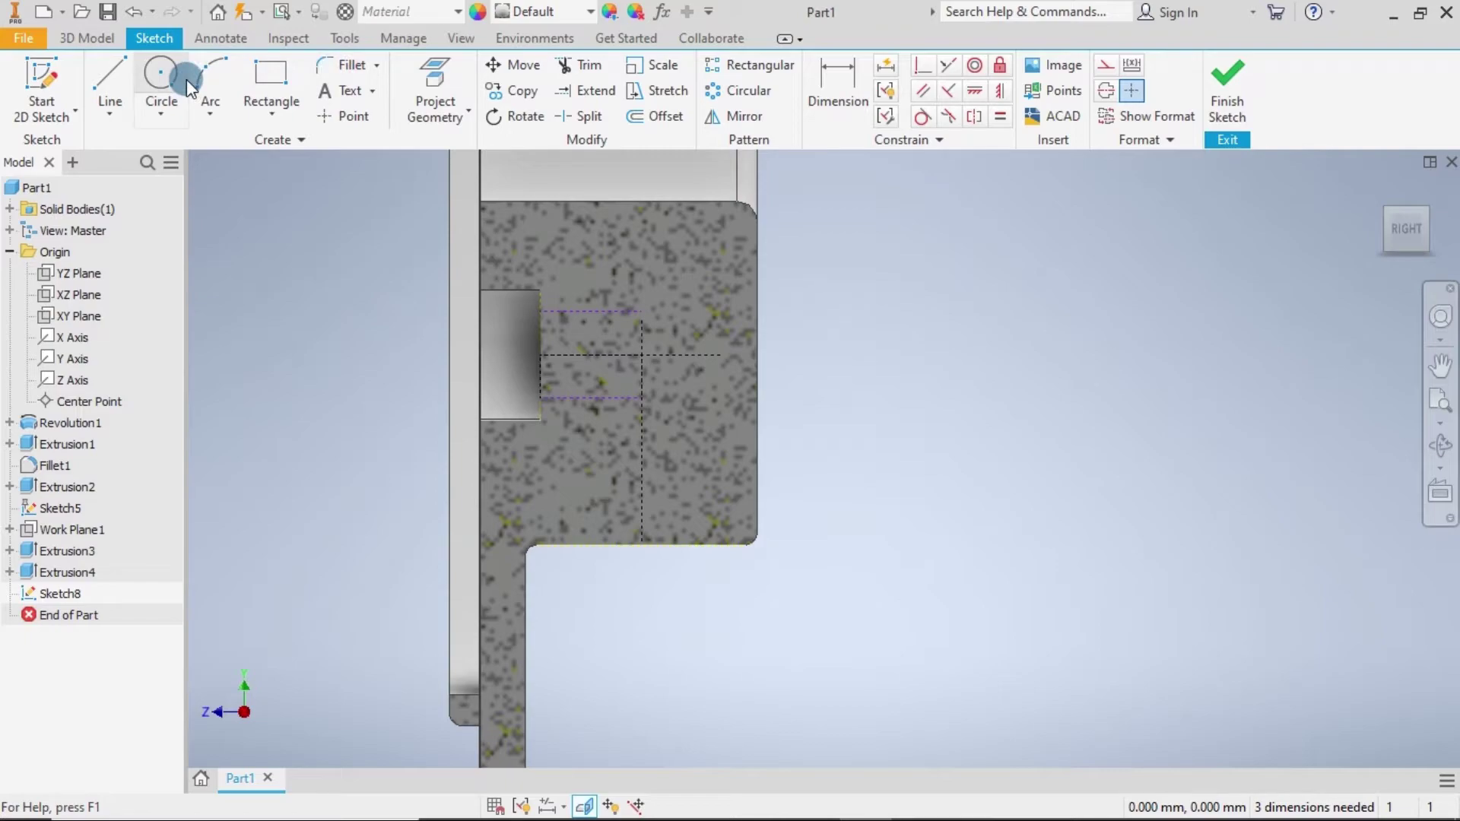
Draw a construction circle centred at the guide-line intersection, sized to the rectangle edges.
{"action": "left_click", "coordinate": [181, 146]}
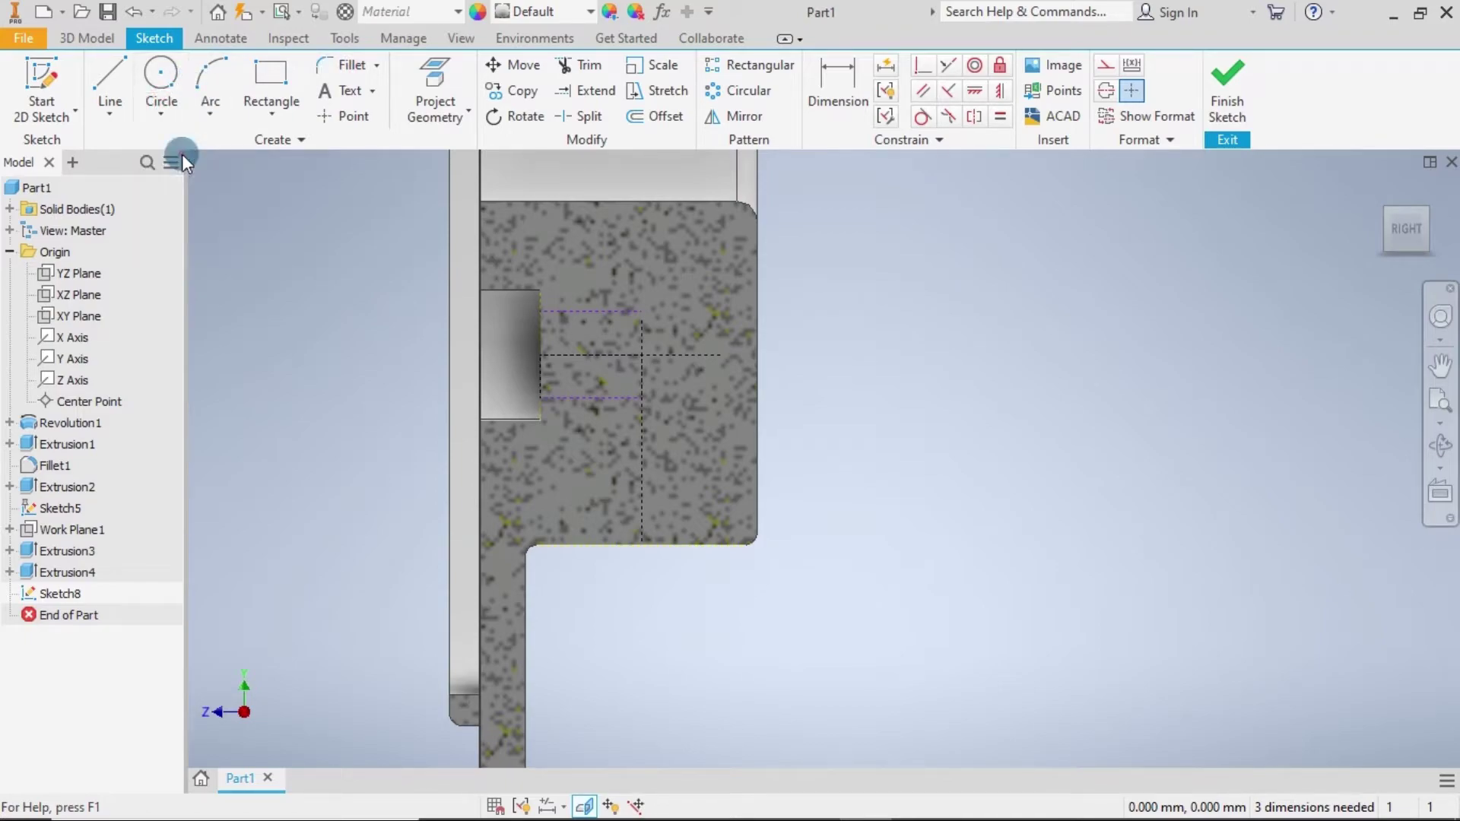
{"action": "left_click", "coordinate": [1106, 64]}
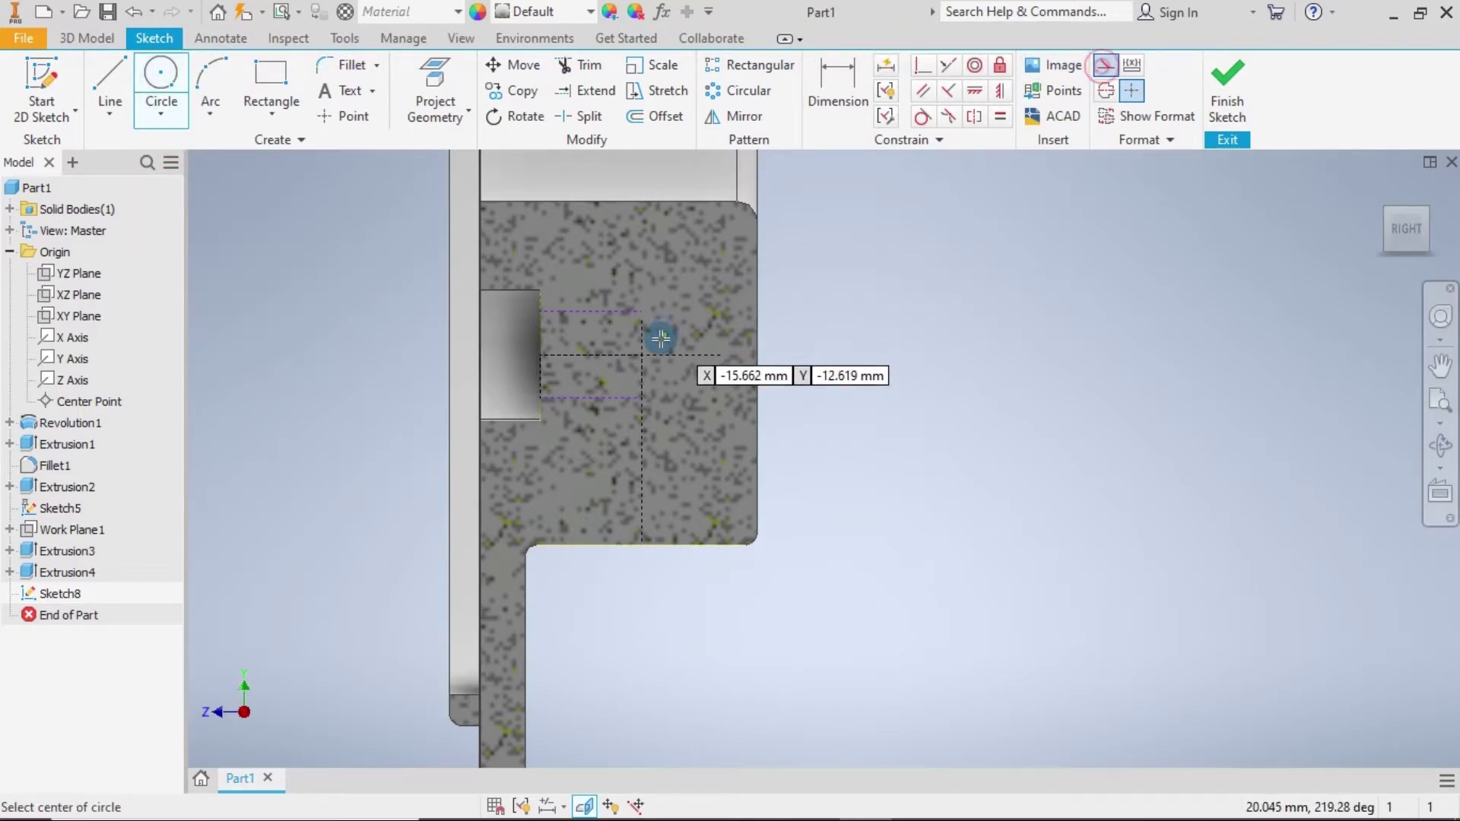
{"action": "left_click", "coordinate": [641, 354]}
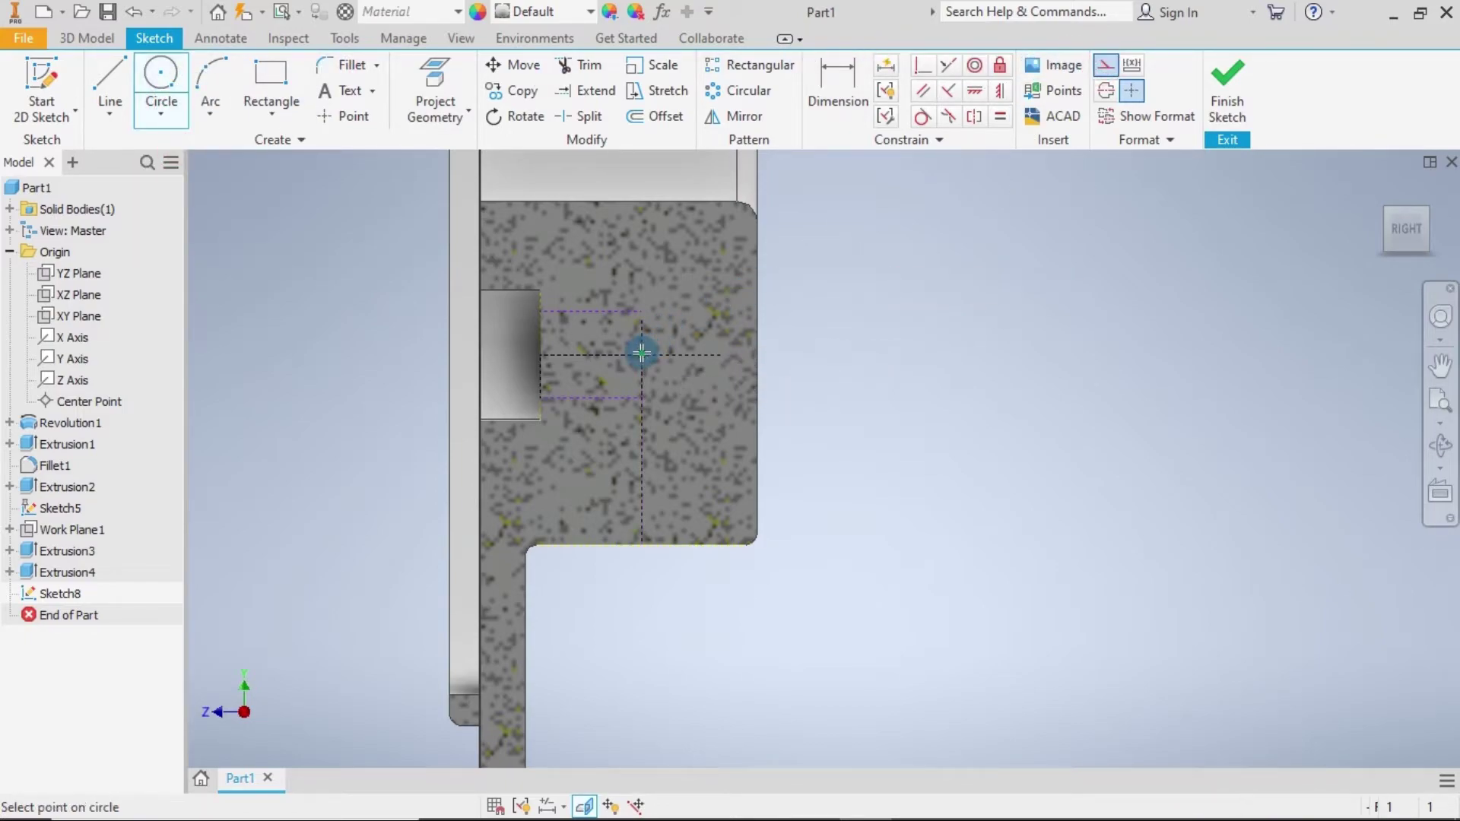
{"action": "left_click", "coordinate": [642, 313]}
{"action": "key", "text": "Escape"}
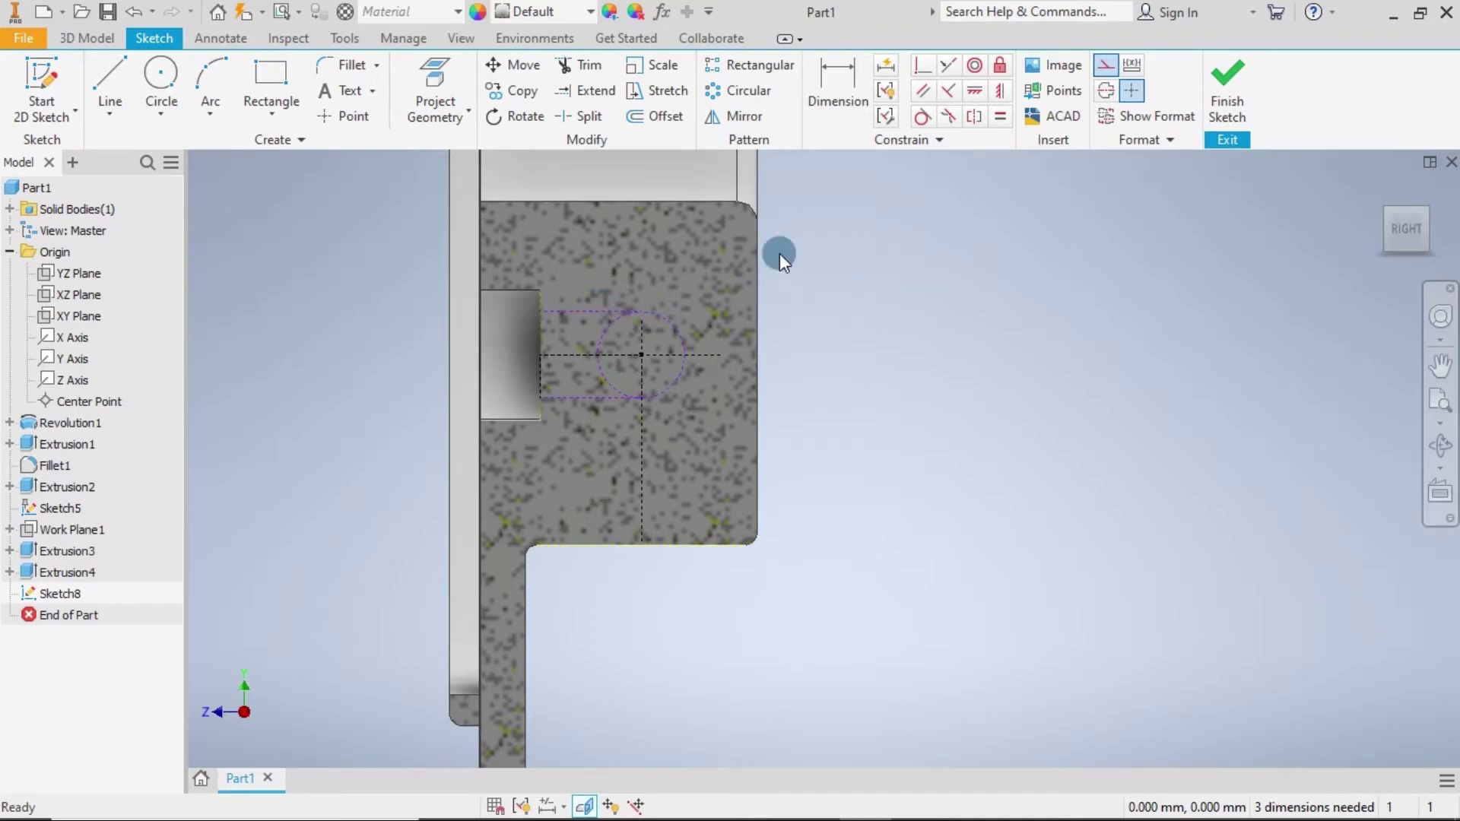
Draw two vertical lines down from the circle's right and left sides toward the hub bottom.
{"action": "left_click", "coordinate": [106, 82]}
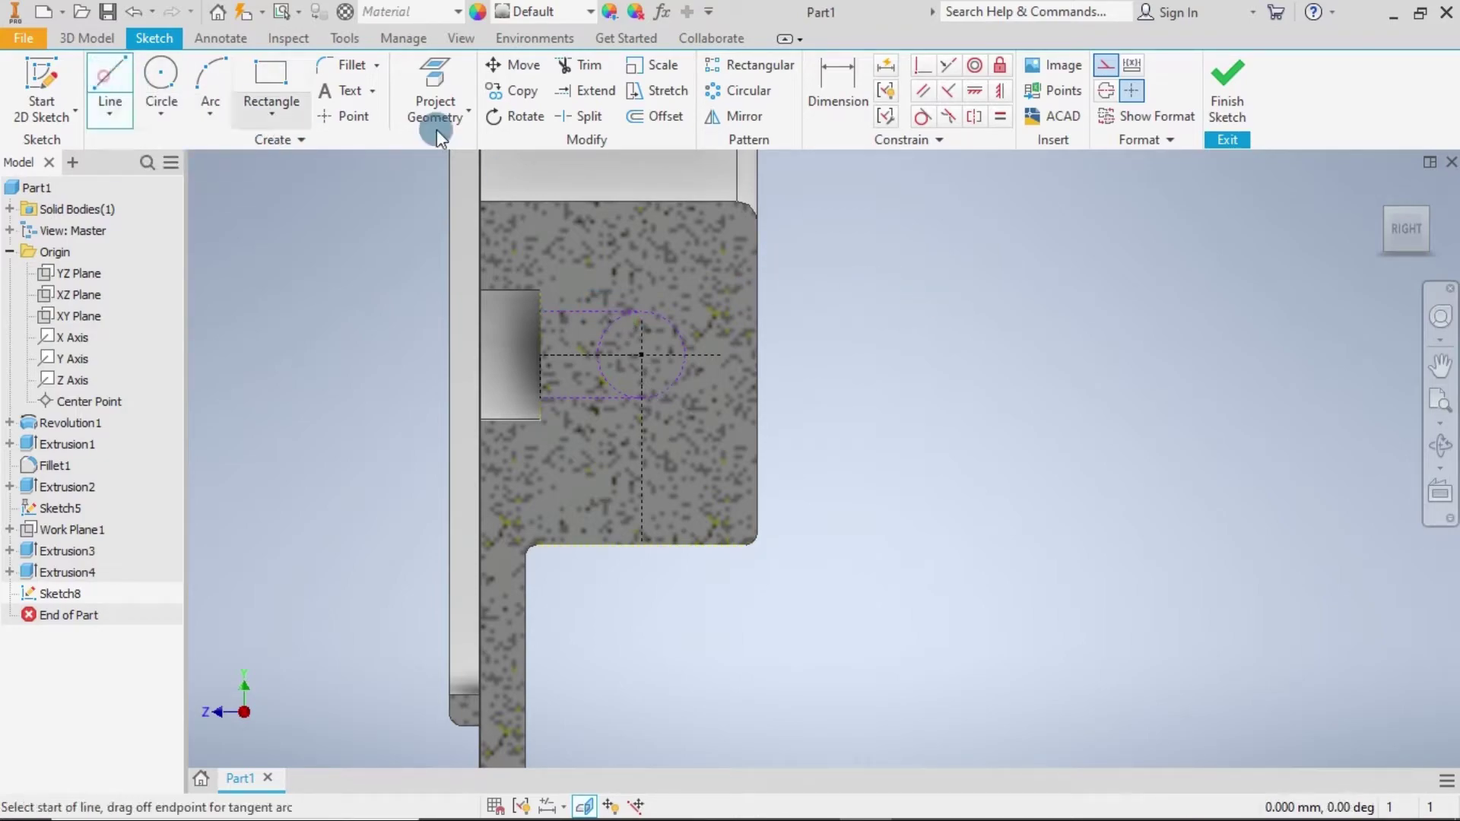
{"action": "left_click", "coordinate": [683, 351]}
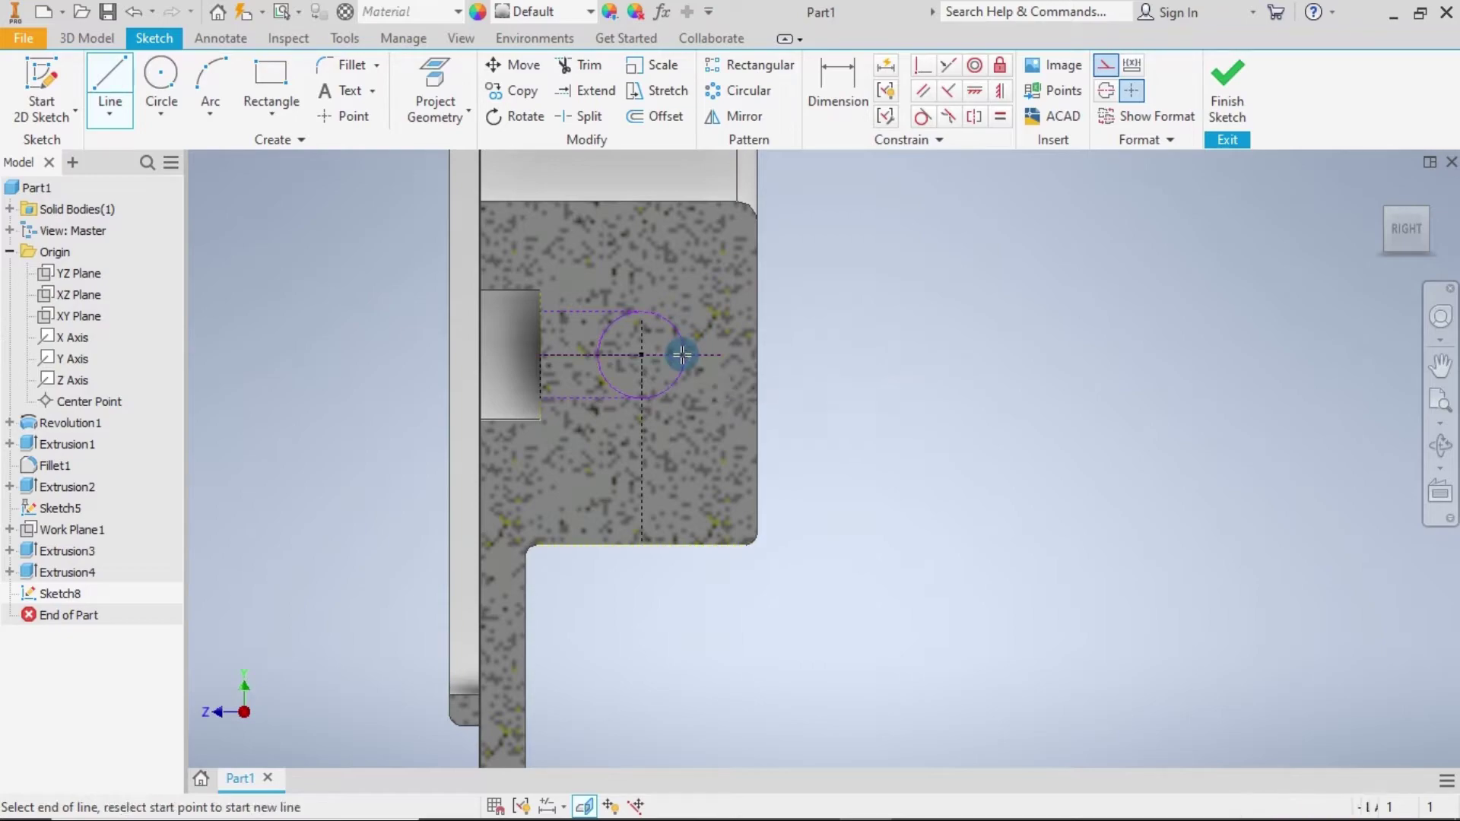
{"action": "left_click", "coordinate": [682, 502]}
{"action": "key", "text": "Escape"}
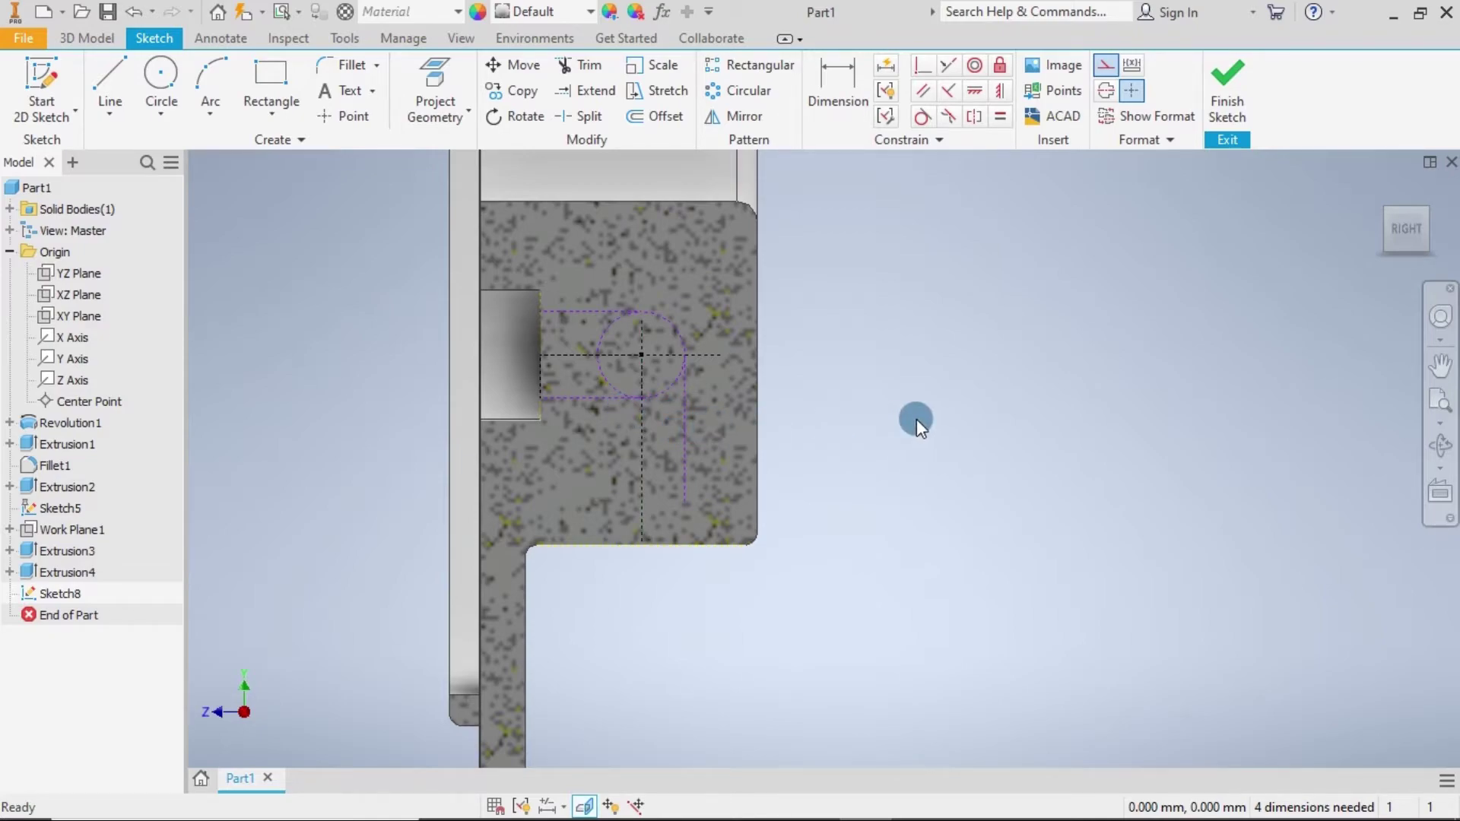
{"action": "left_click", "coordinate": [111, 80]}
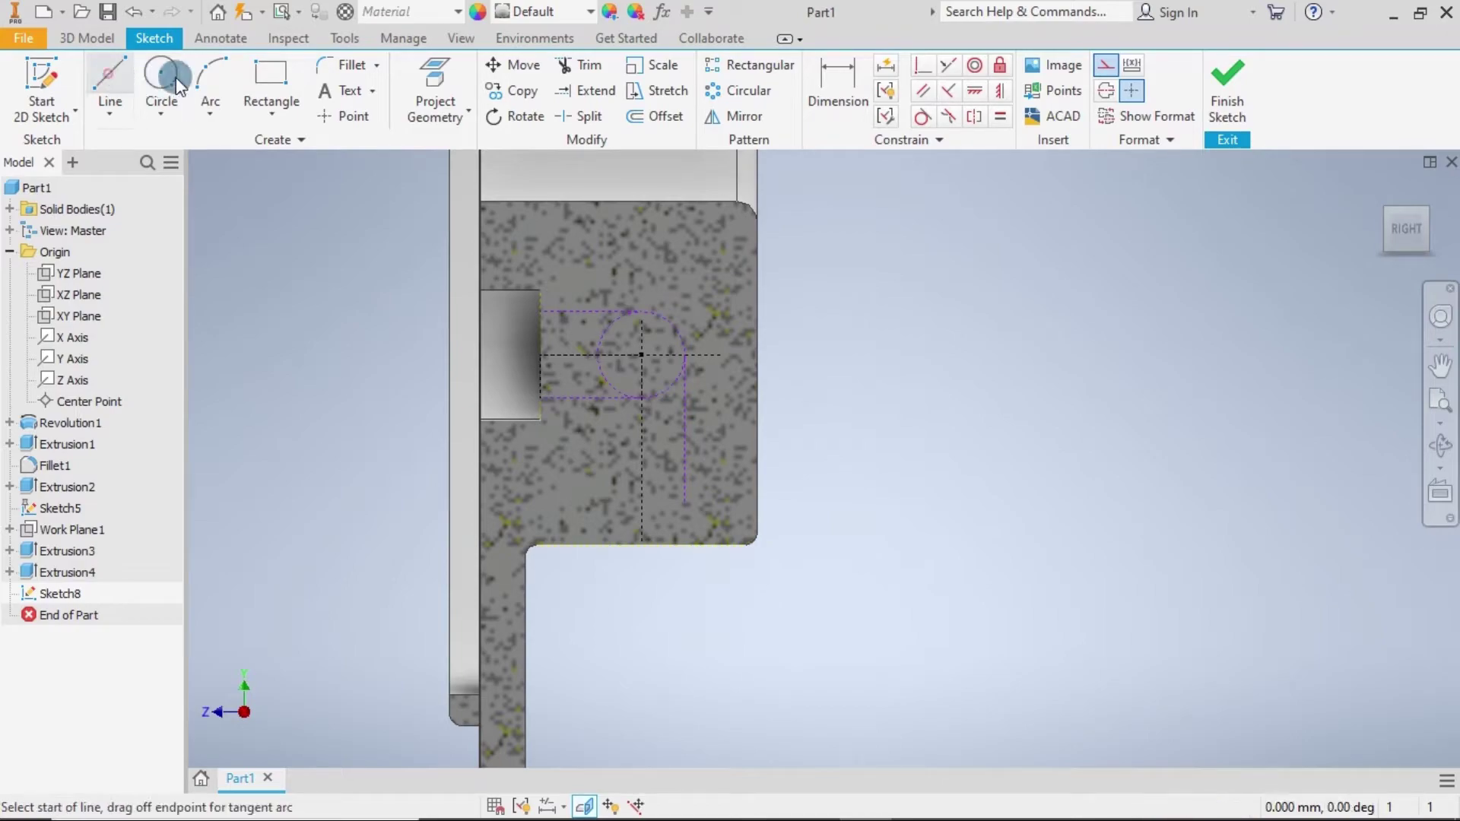
{"action": "left_click", "coordinate": [595, 355]}
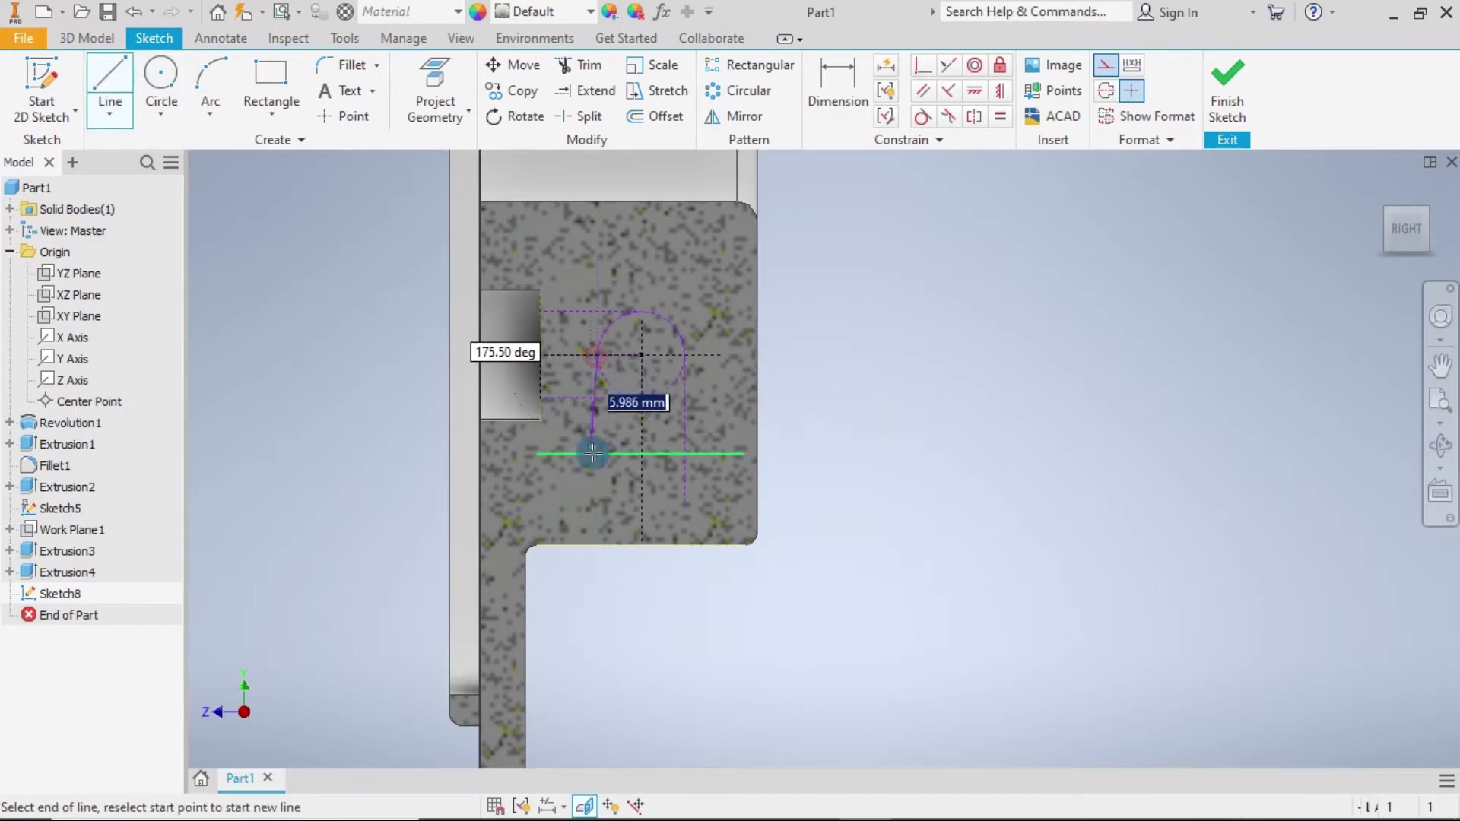
{"action": "left_click", "coordinate": [601, 505]}
{"action": "key", "text": "Escape"}
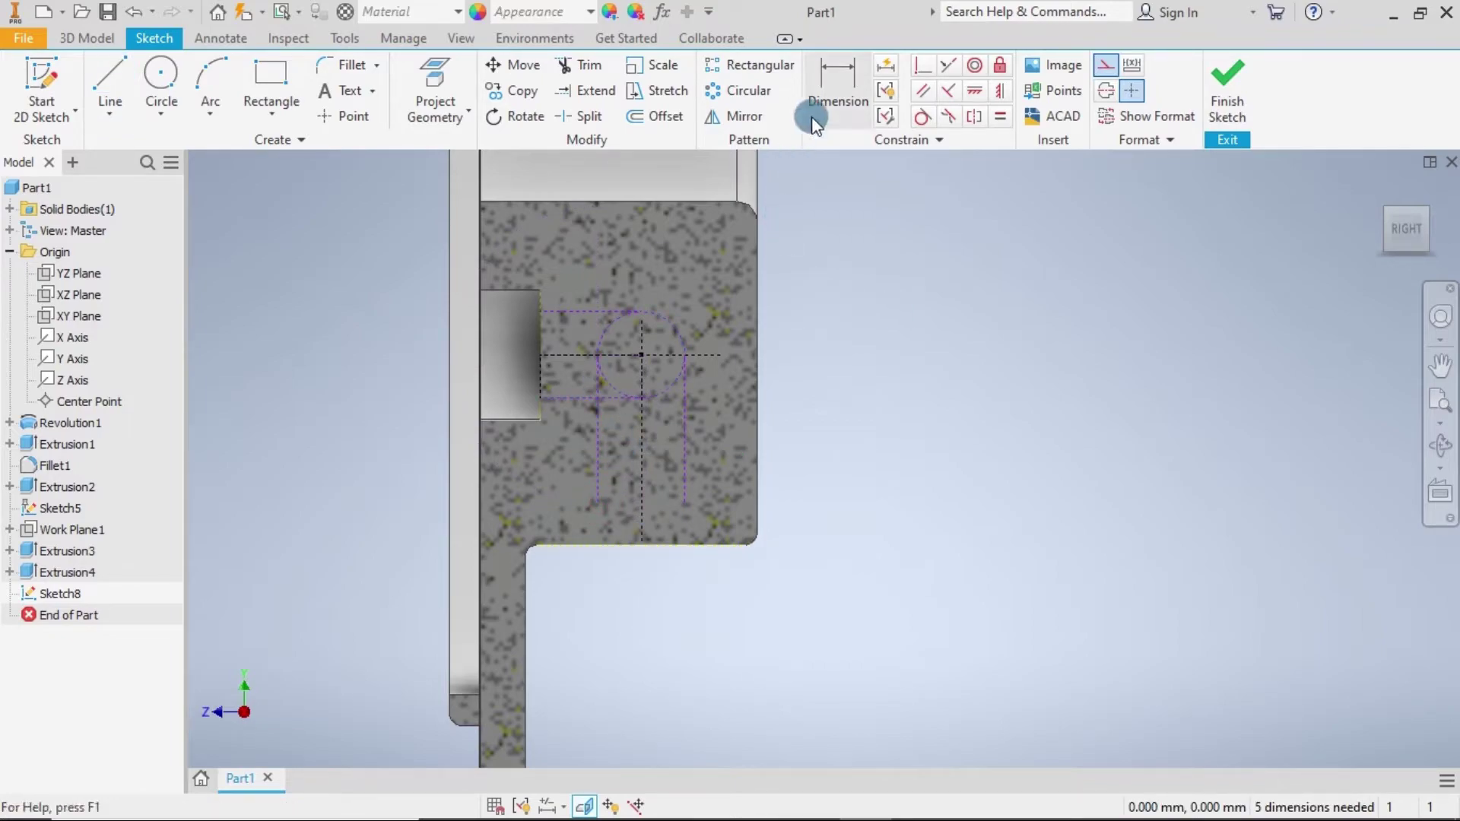
Trim away the unwanted arcs of the circle, including the small leftover segment.
{"action": "left_click", "coordinate": [579, 65]}
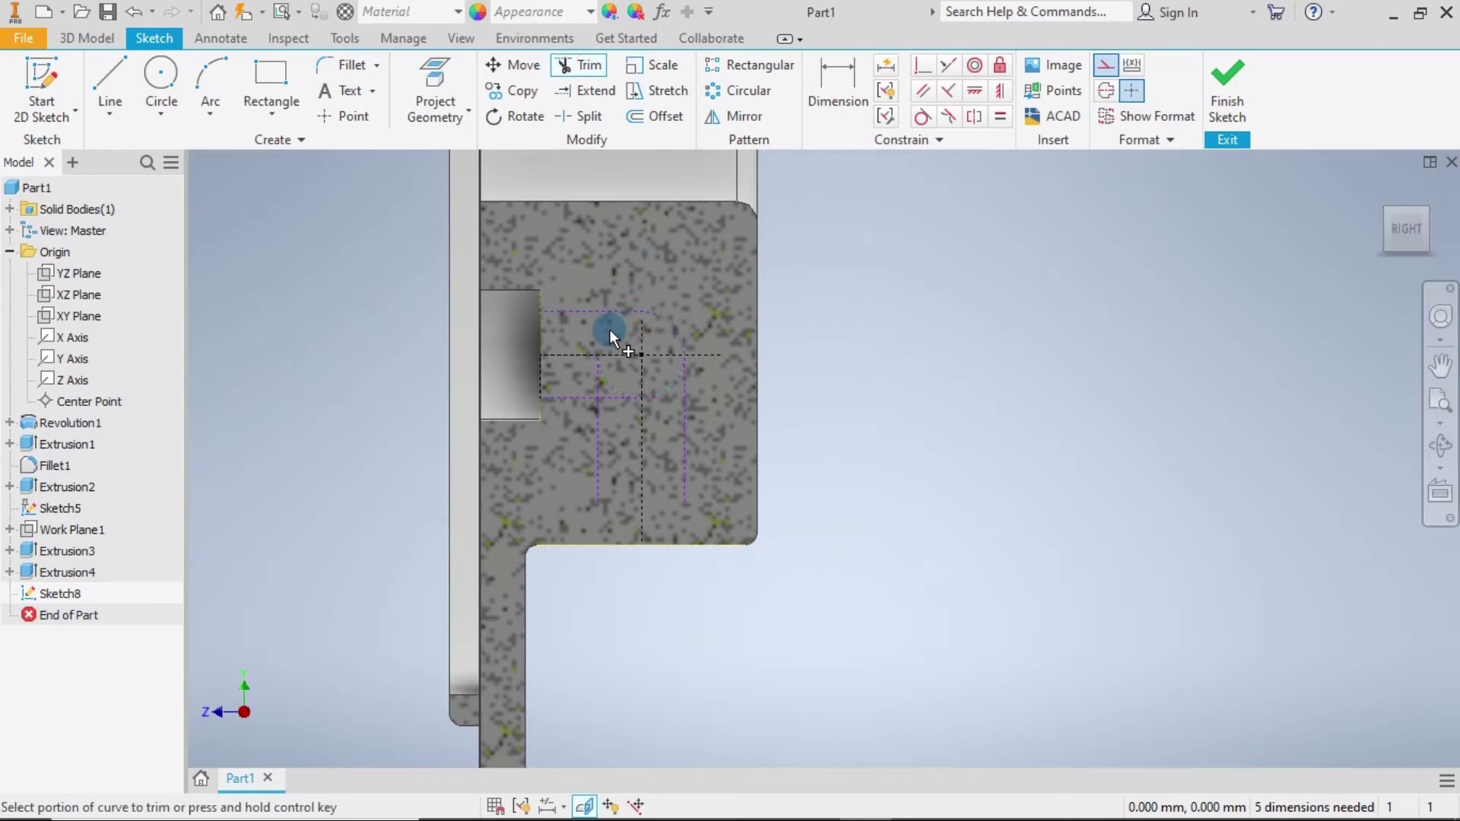
{"action": "left_click", "coordinate": [601, 368]}
{"action": "left_click", "coordinate": [603, 372]}
{"action": "left_click", "coordinate": [671, 332]}
{"action": "left_click", "coordinate": [671, 386]}
Round the inner corner with a 1.7 sketch fillet.
{"action": "left_click", "coordinate": [336, 65]}
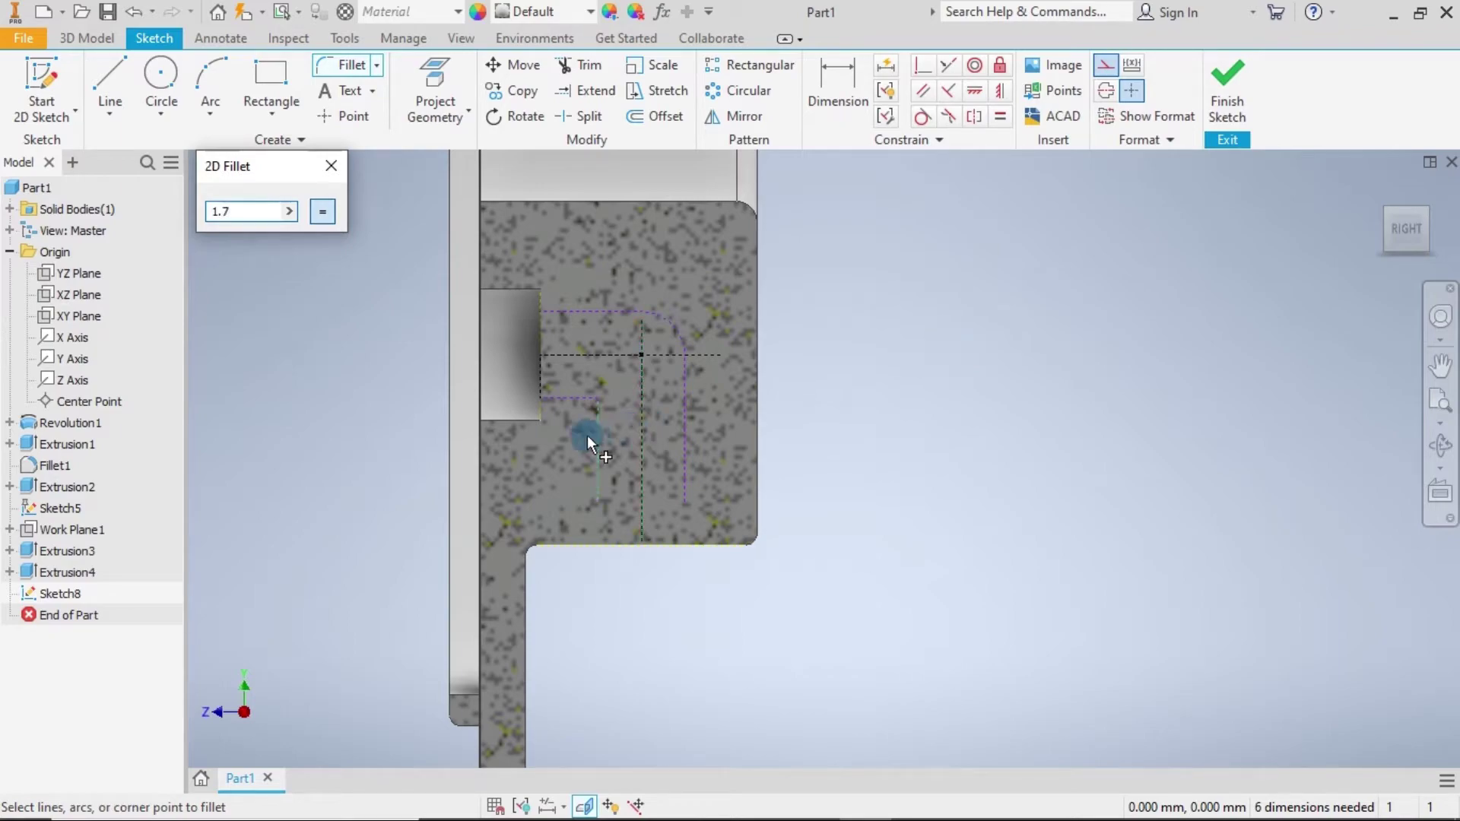
{"action": "left_click", "coordinate": [598, 395]}
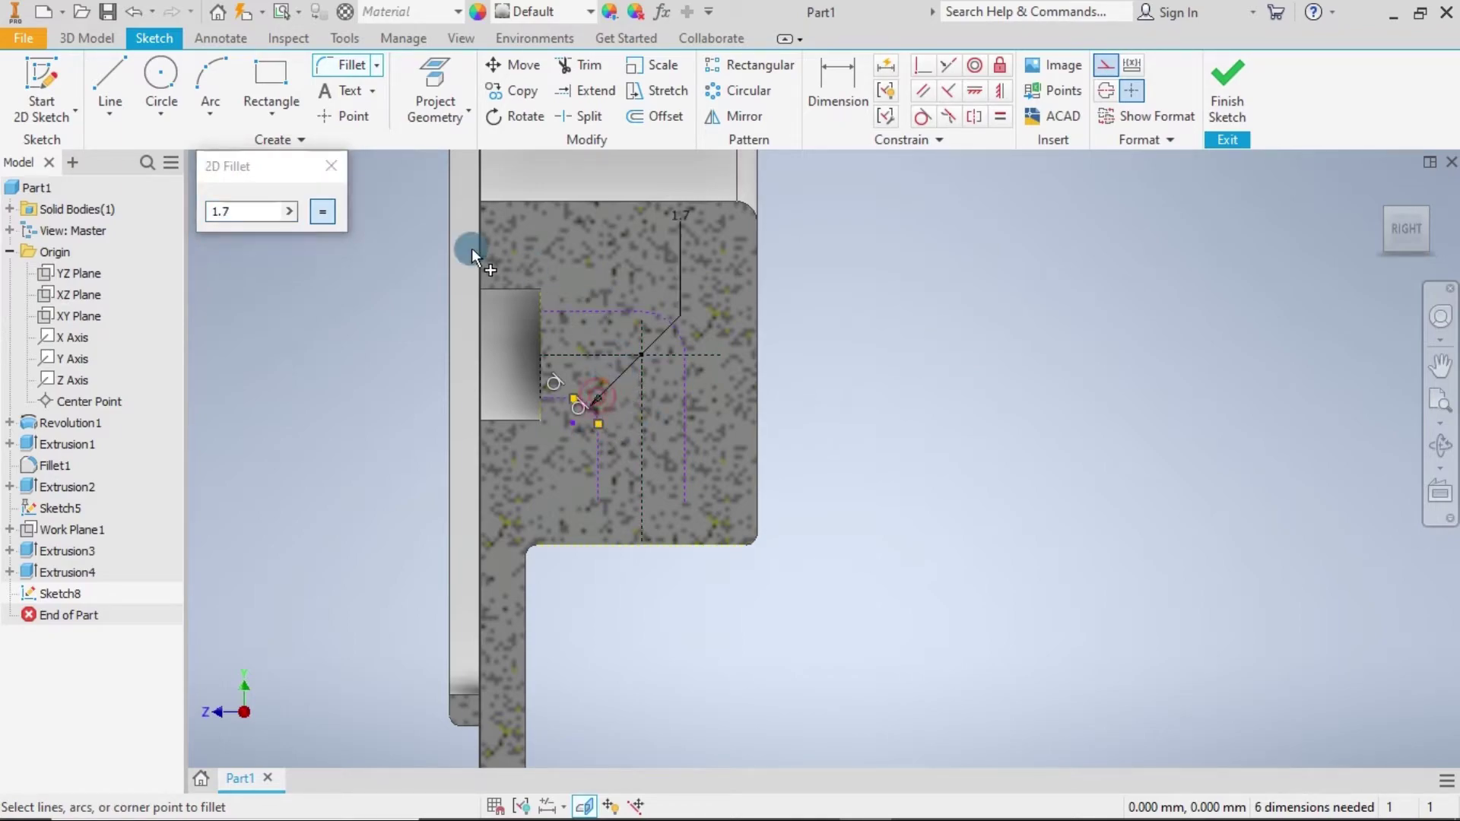
{"action": "left_click", "coordinate": [336, 172]}
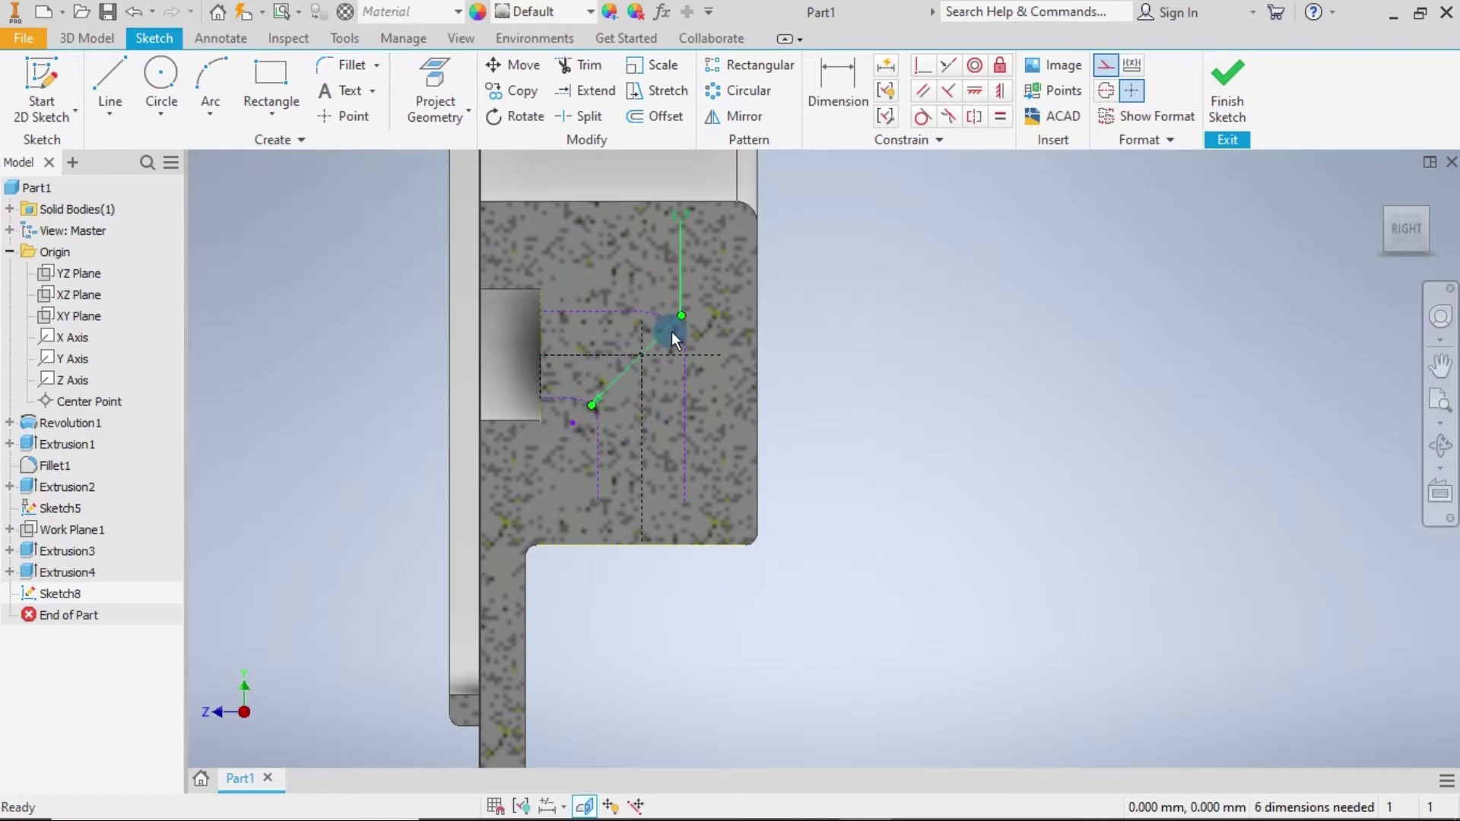
{"action": "left_click", "coordinate": [630, 386]}
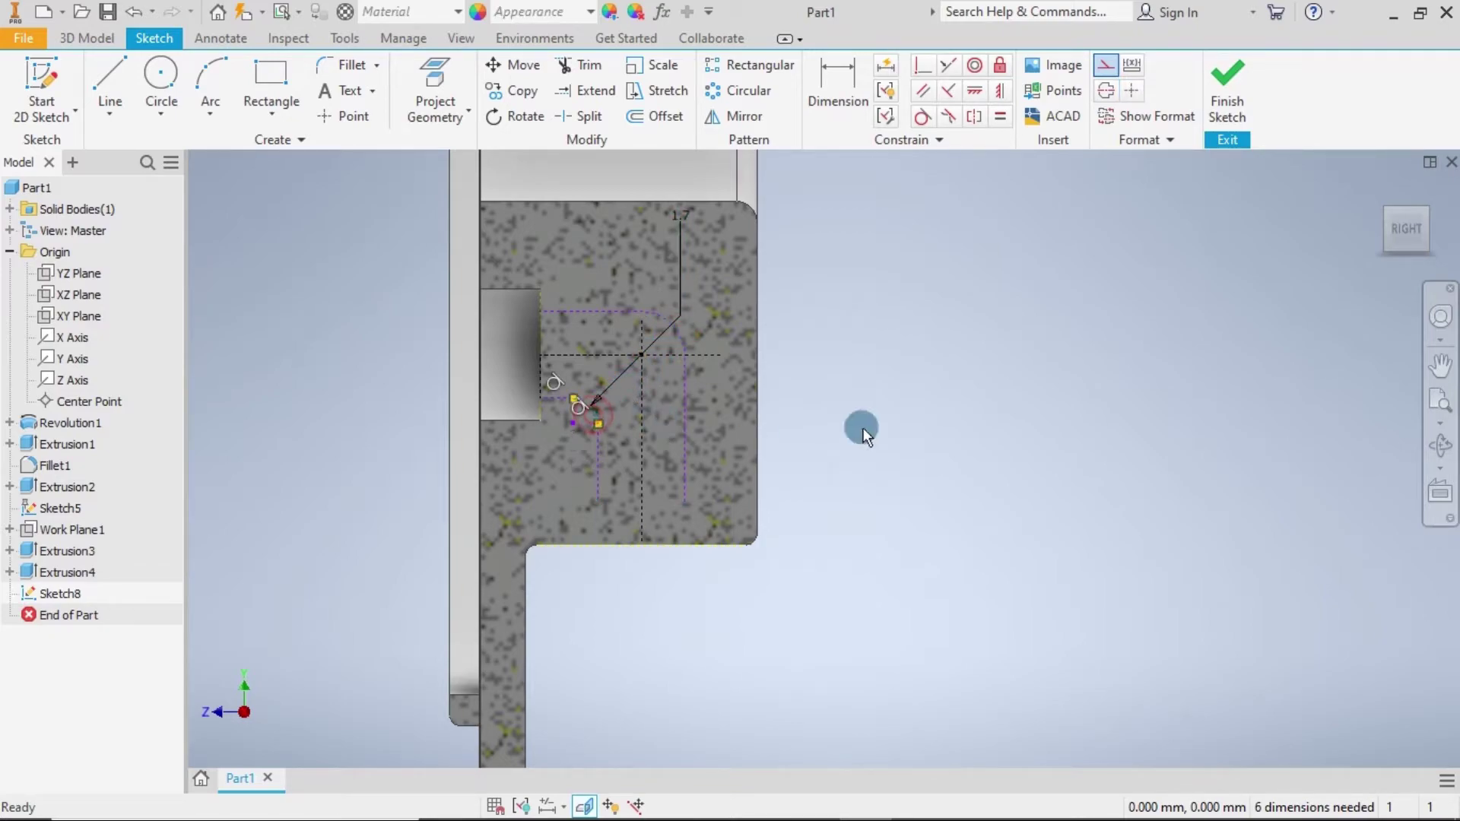
{"action": "left_click", "coordinate": [915, 434]}
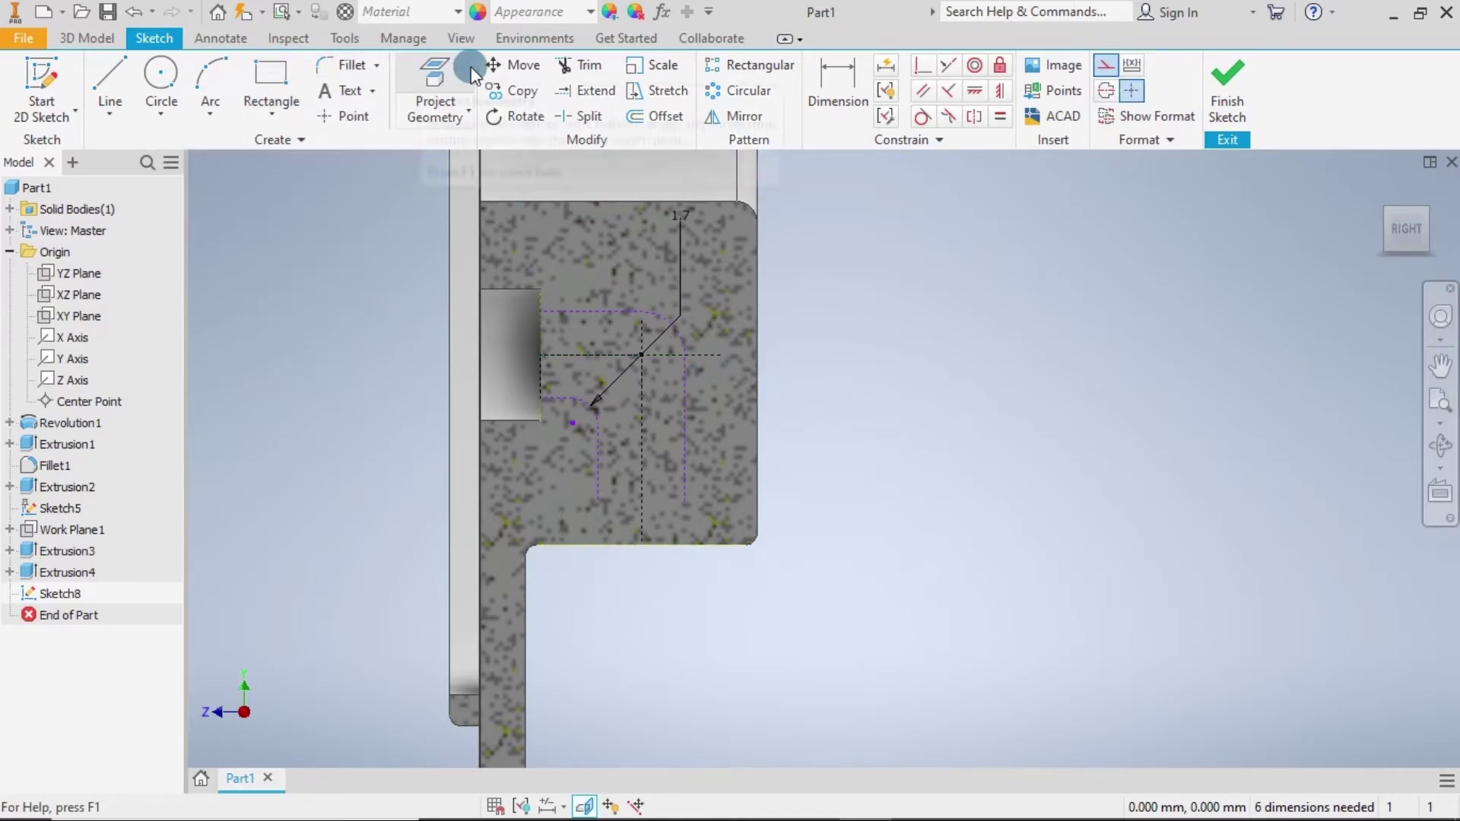
Trim the short horizontal segment, extend both vertical lines to the bottom edge, and finish the sketch.
{"action": "left_click", "coordinate": [573, 66]}
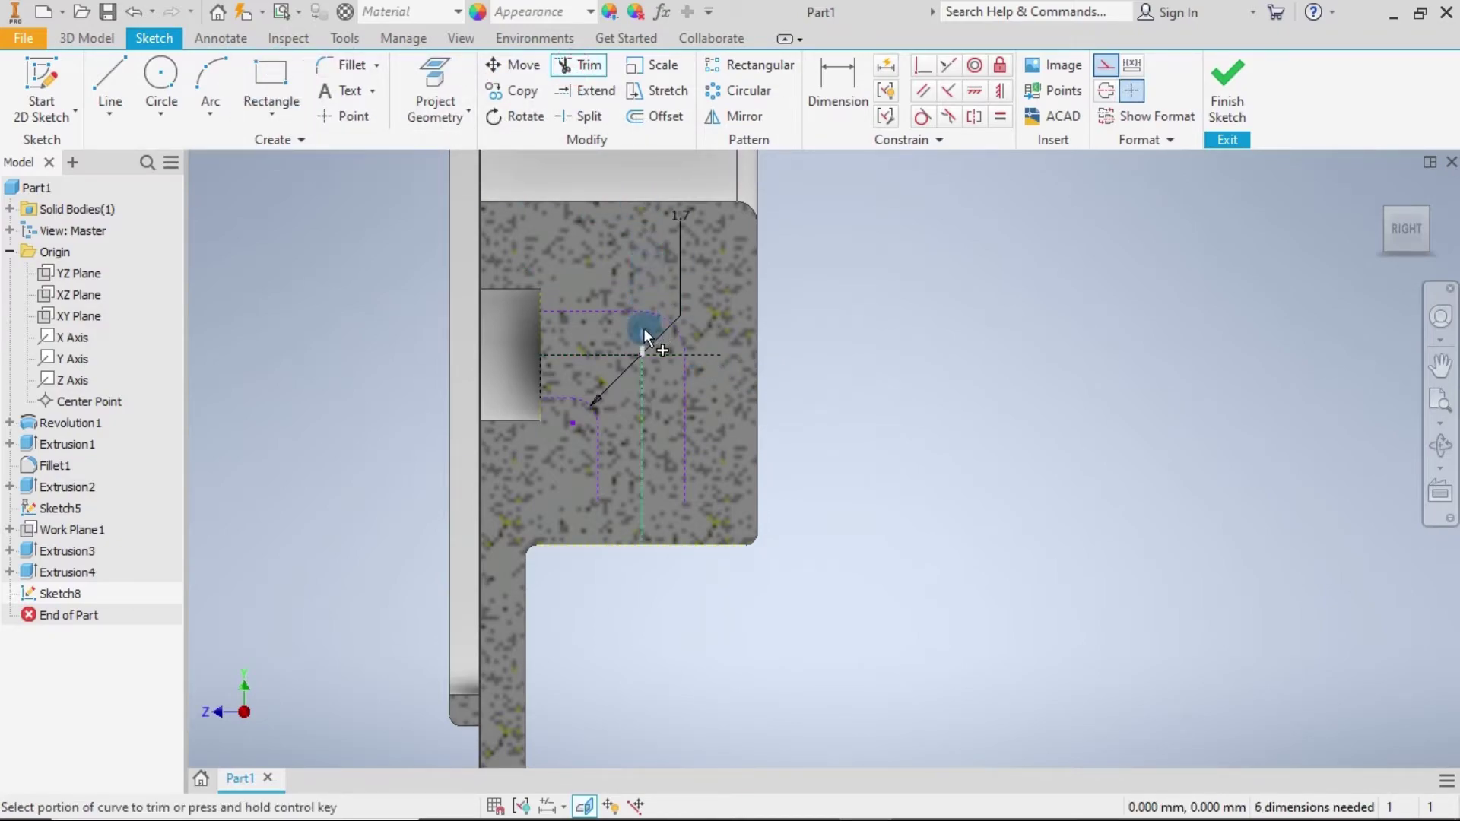
{"action": "left_click", "coordinate": [668, 356]}
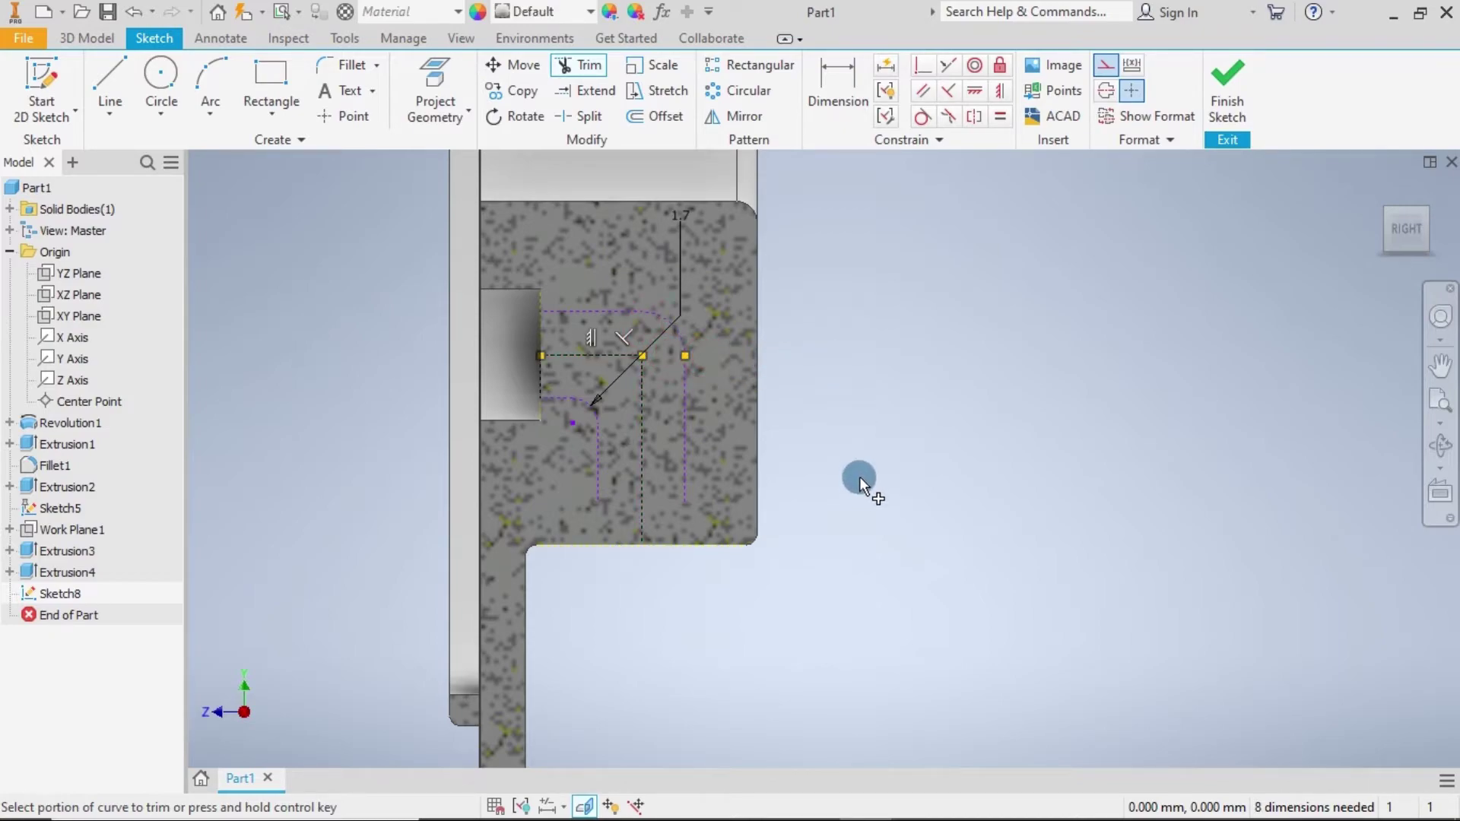
{"action": "key", "text": "Escape"}
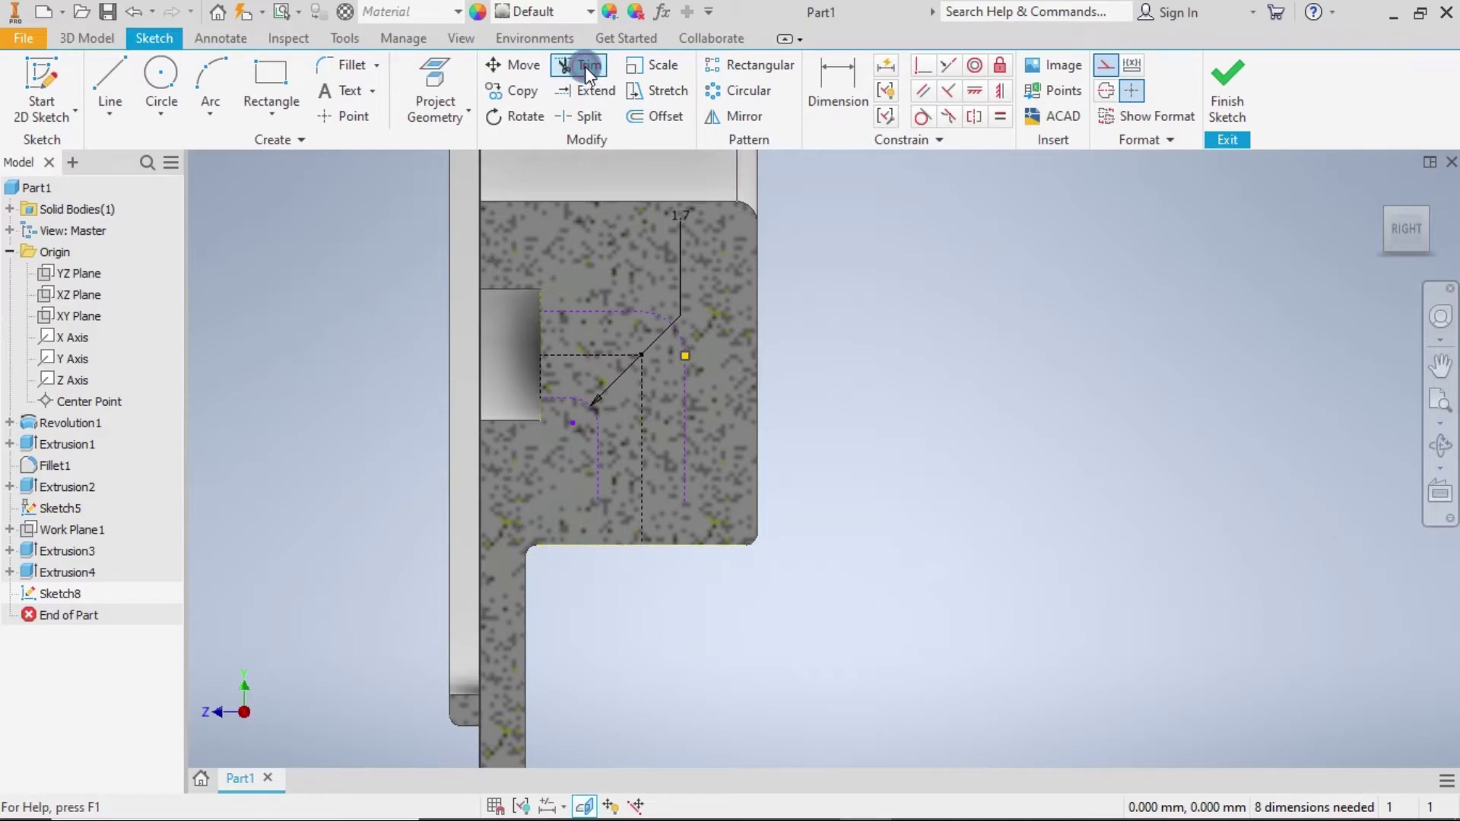
{"action": "left_click", "coordinate": [582, 86]}
{"action": "left_click", "coordinate": [691, 456]}
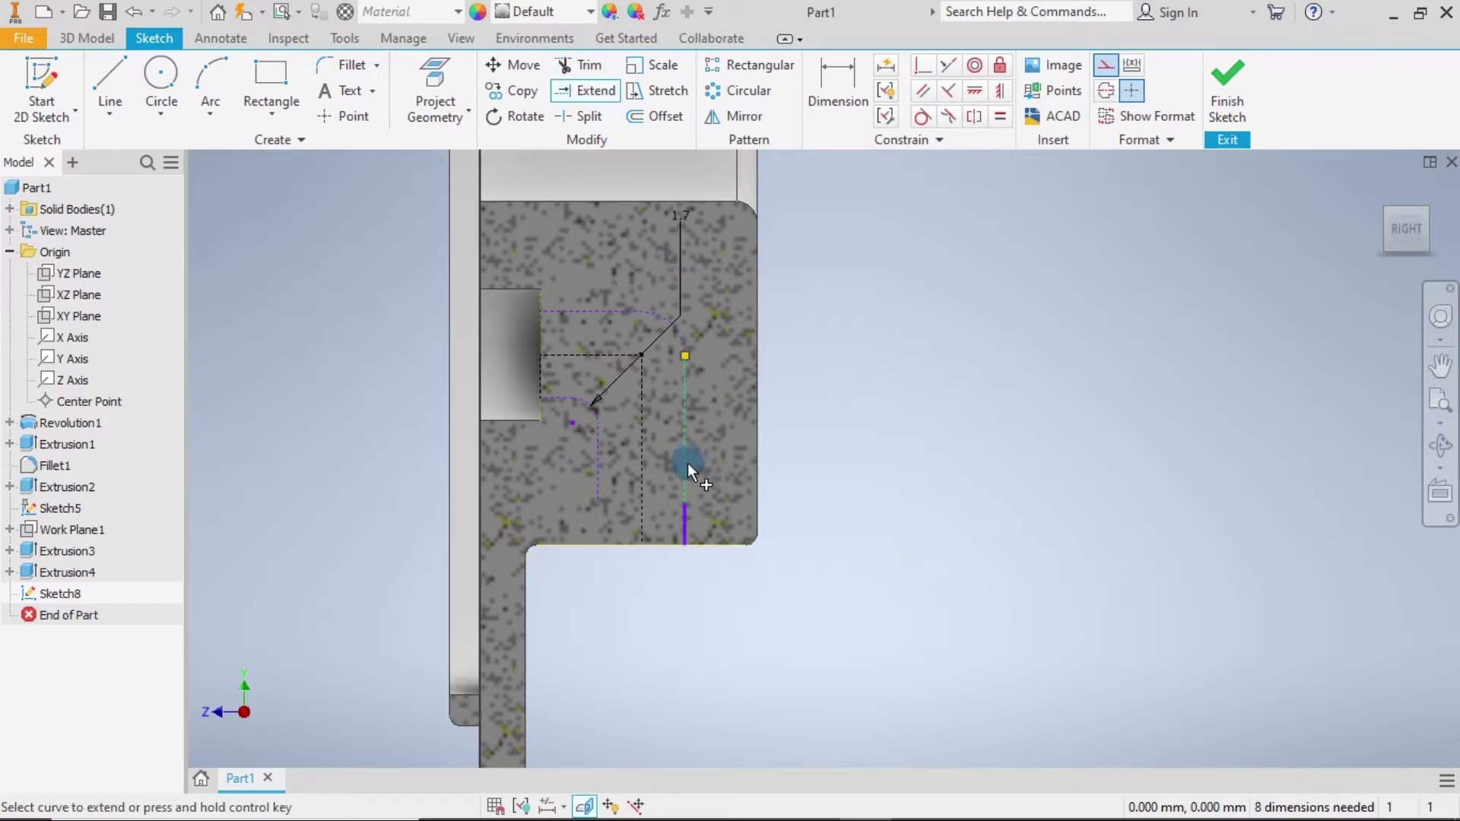
{"action": "left_click", "coordinate": [600, 472]}
{"action": "left_click", "coordinate": [847, 429]}
{"action": "left_click", "coordinate": [1221, 96]}
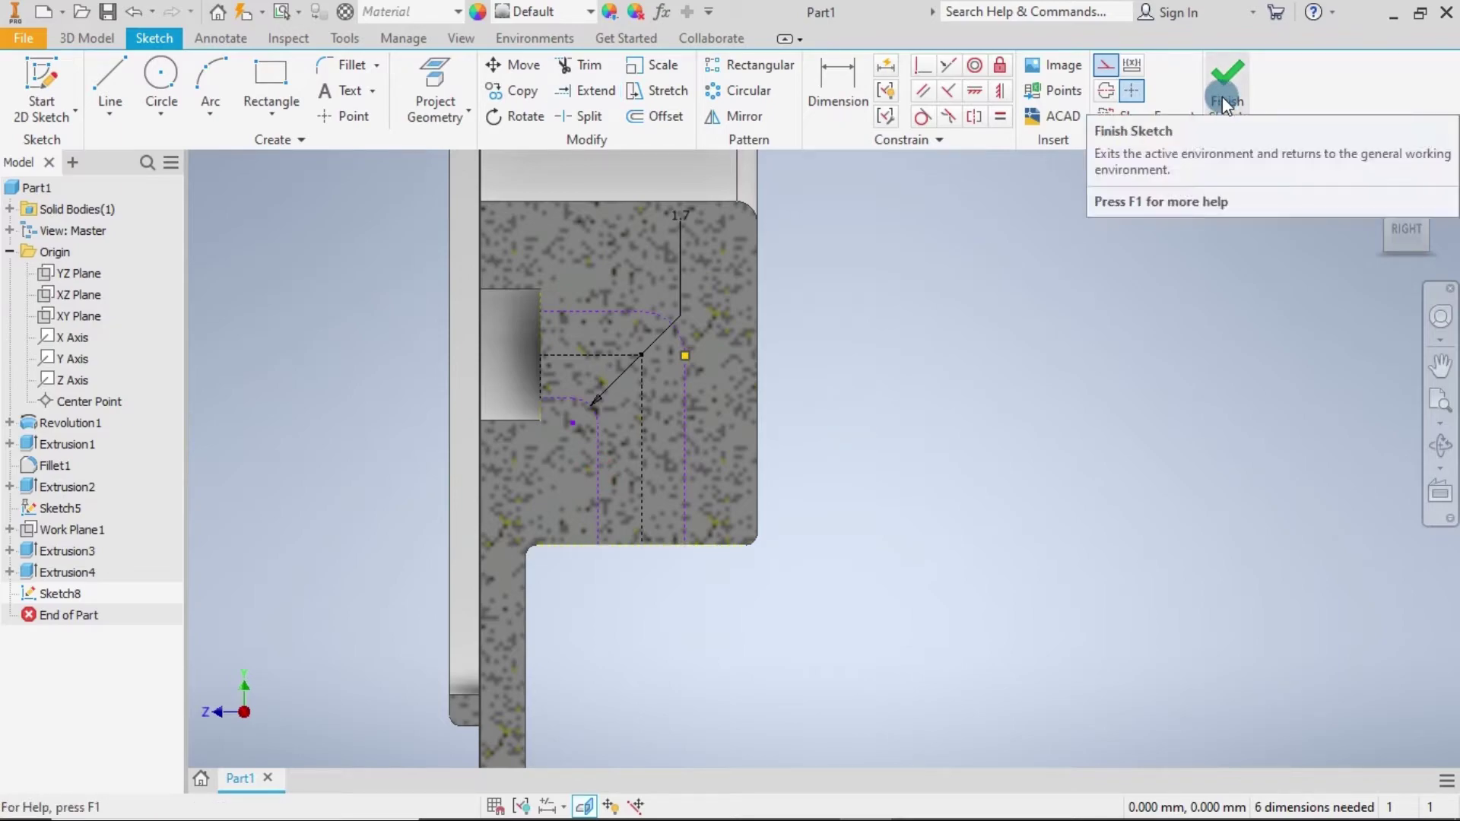
{"action": "left_click", "coordinate": [1222, 96]}
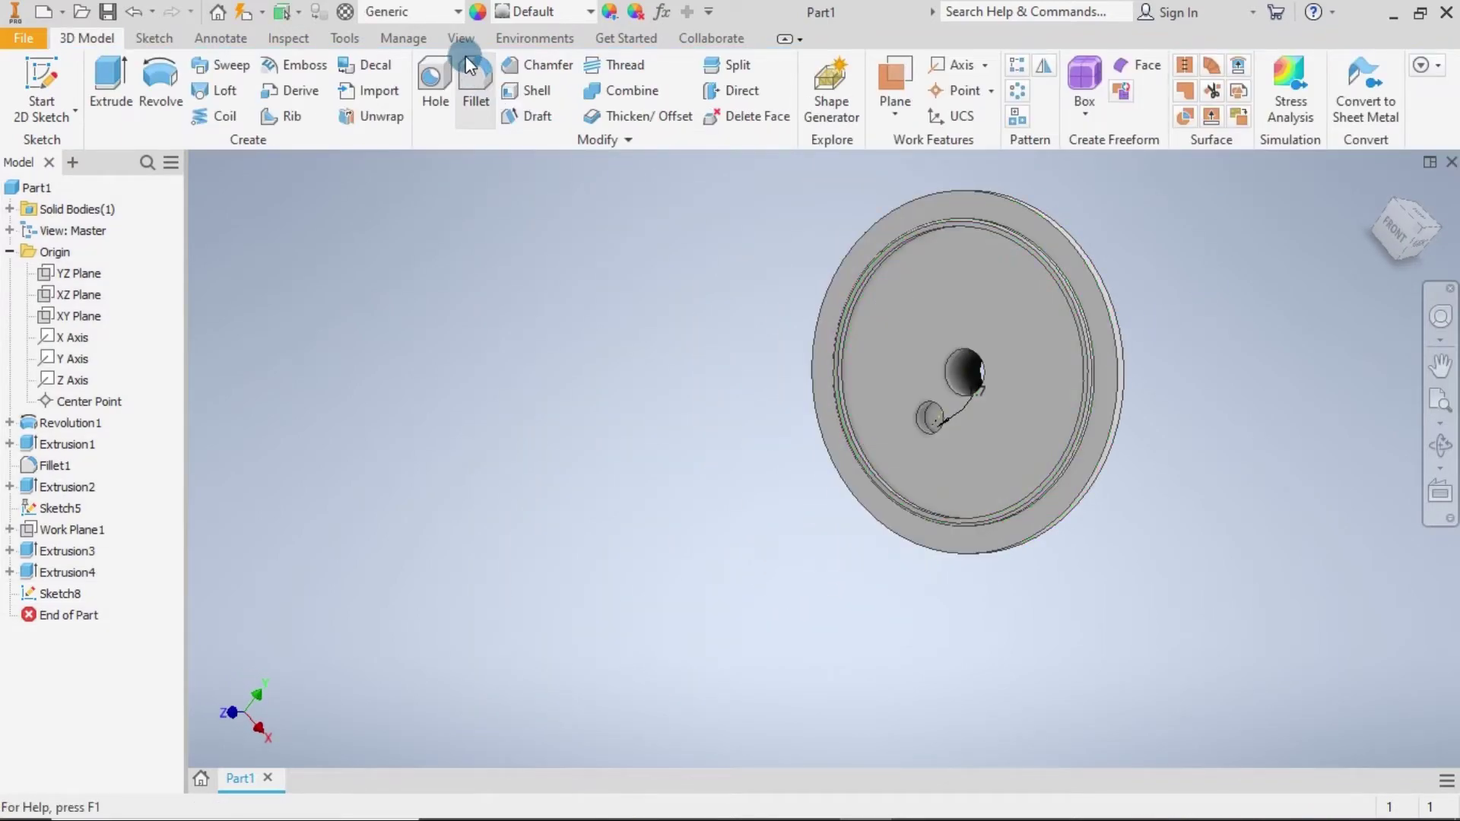
Display a half section of the disc through the YZ Plane with 0 mm offset.
{"action": "left_click", "coordinate": [461, 38]}
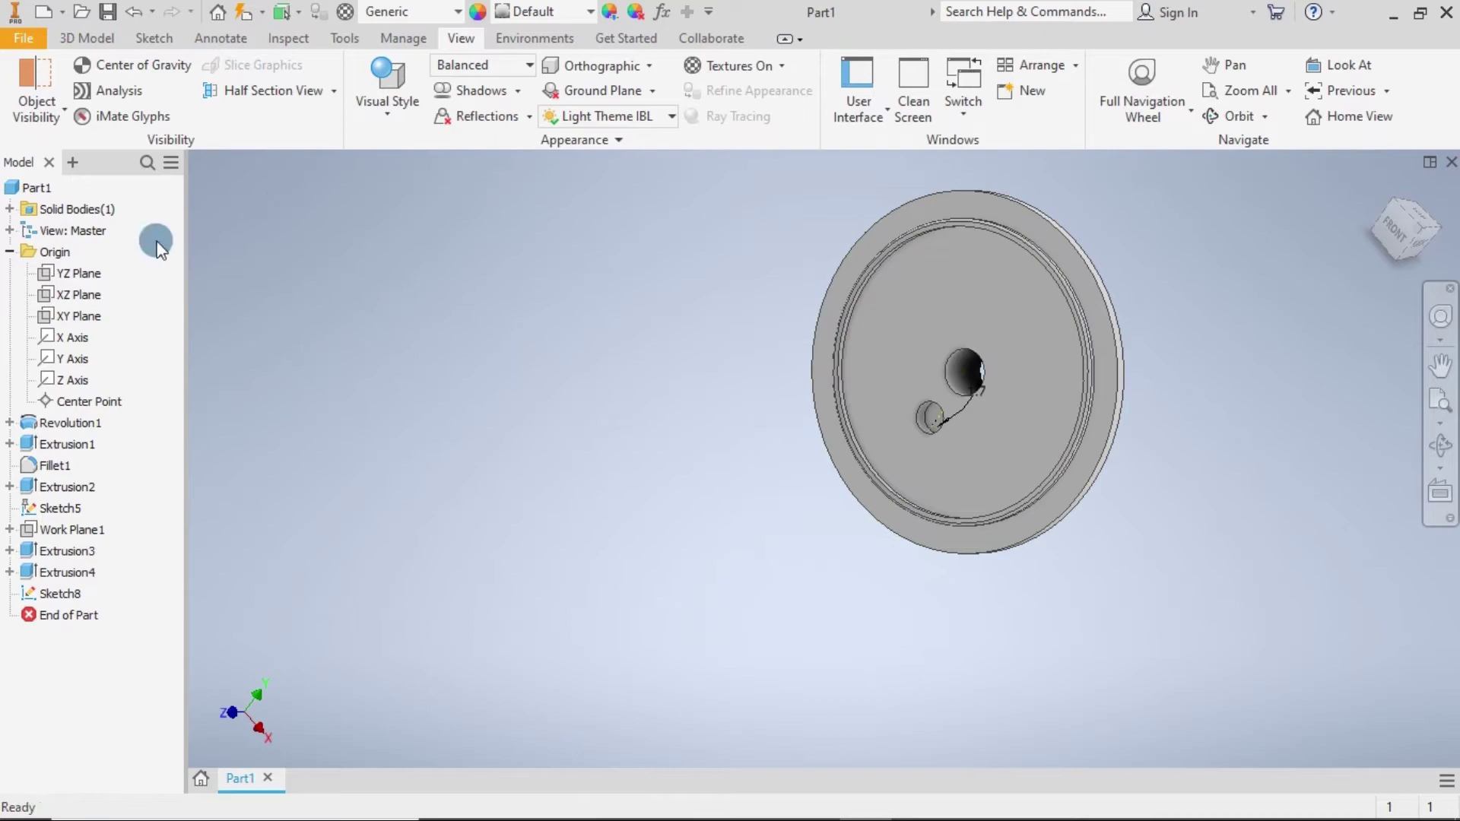
{"action": "left_click", "coordinate": [248, 88]}
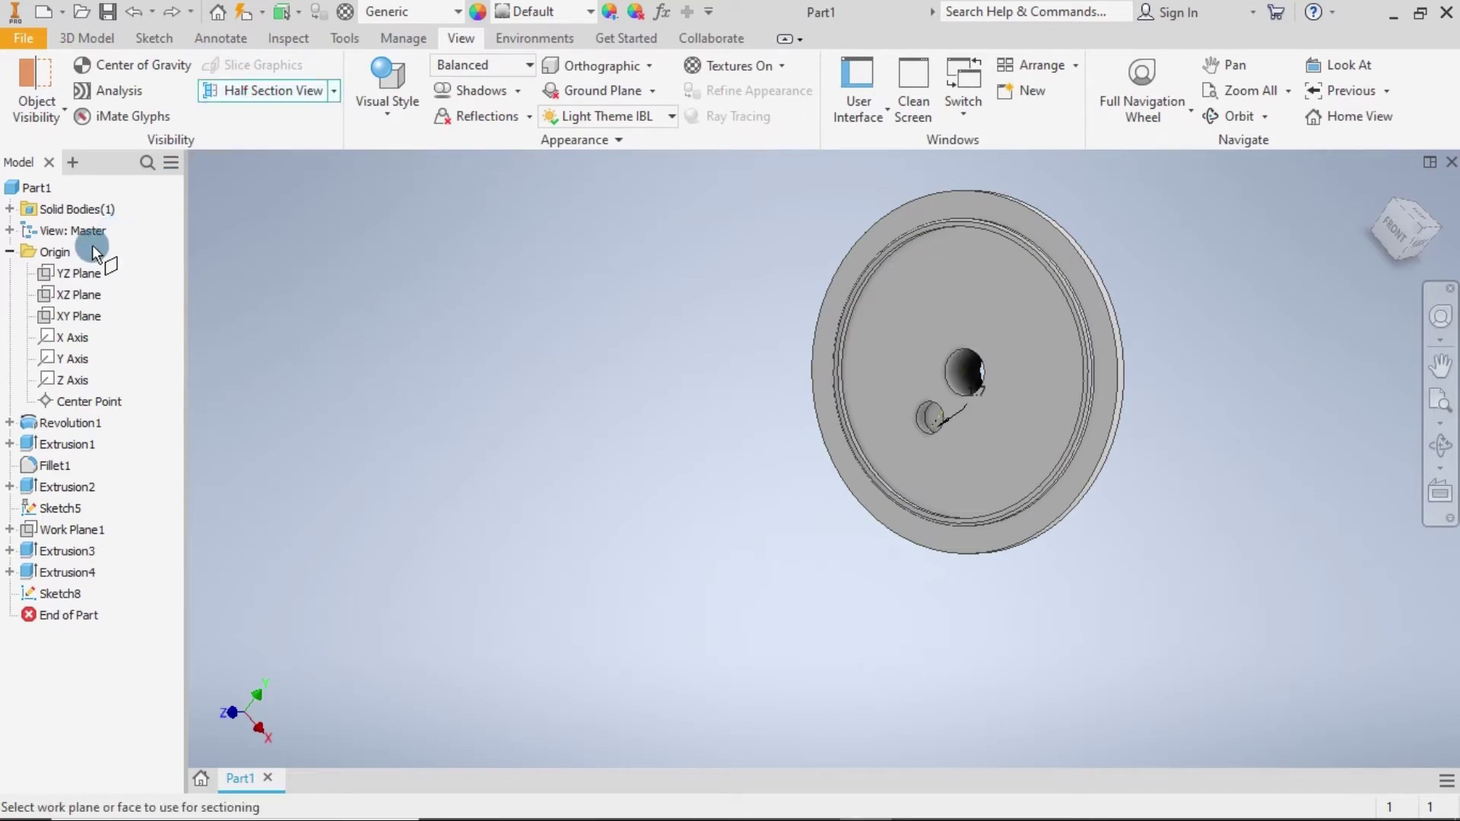
{"action": "left_click", "coordinate": [75, 272]}
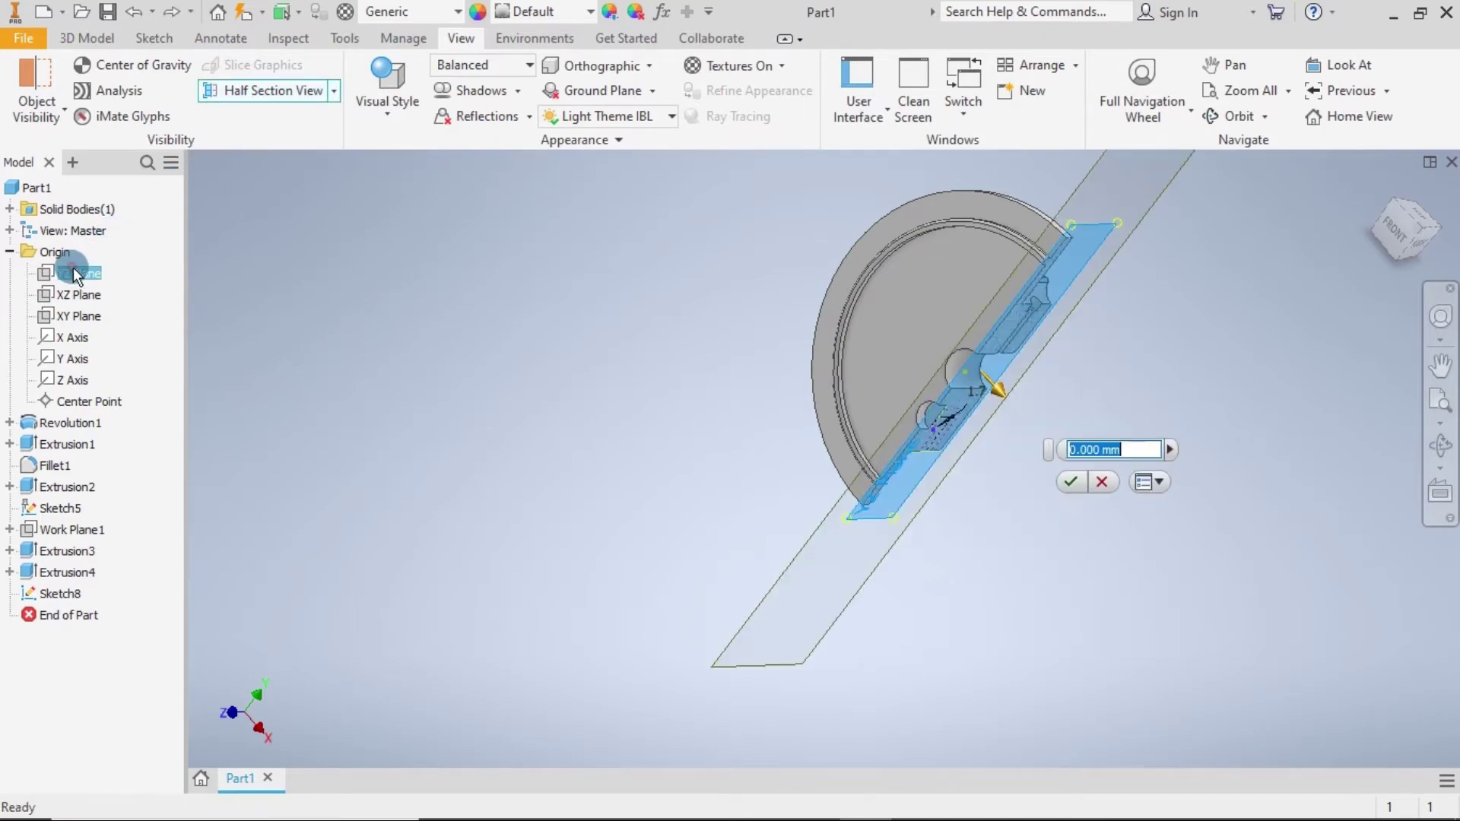
{"action": "left_click", "coordinate": [1070, 481]}
{"action": "scroll", "coordinate": [1027, 441], "scroll_direction": "up", "scroll_amount": 5}
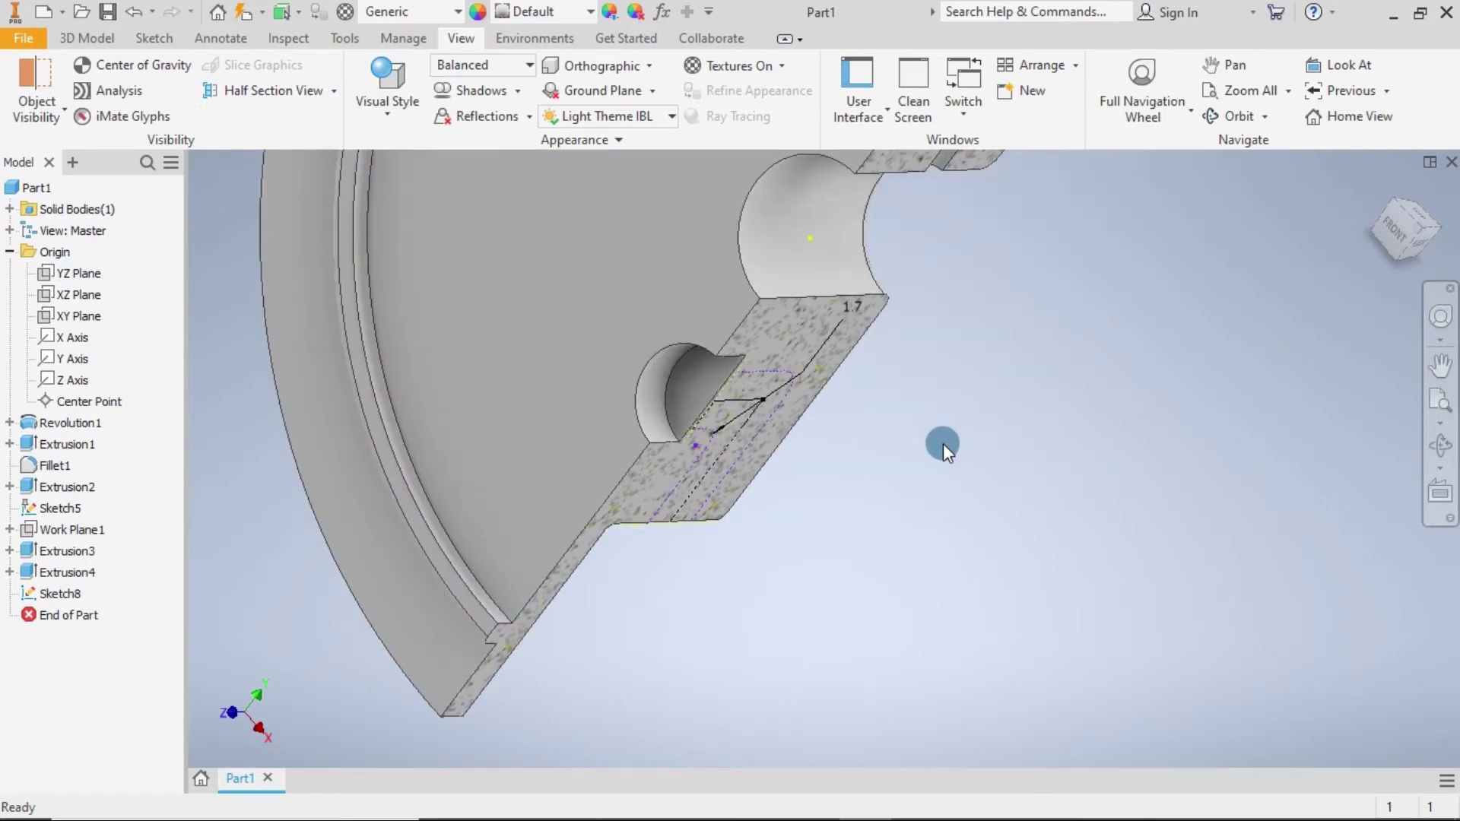
{"action": "mouse_move", "coordinate": [943, 444]}
{"action": "middle_mouse_down", "text": "shift"}
{"action": "mouse_move", "coordinate": [945, 358]}
{"action": "mouse_move", "coordinate": [920, 375]}
{"action": "mouse_move", "coordinate": [853, 330]}
{"action": "middle_mouse_up", "text": "shift"}
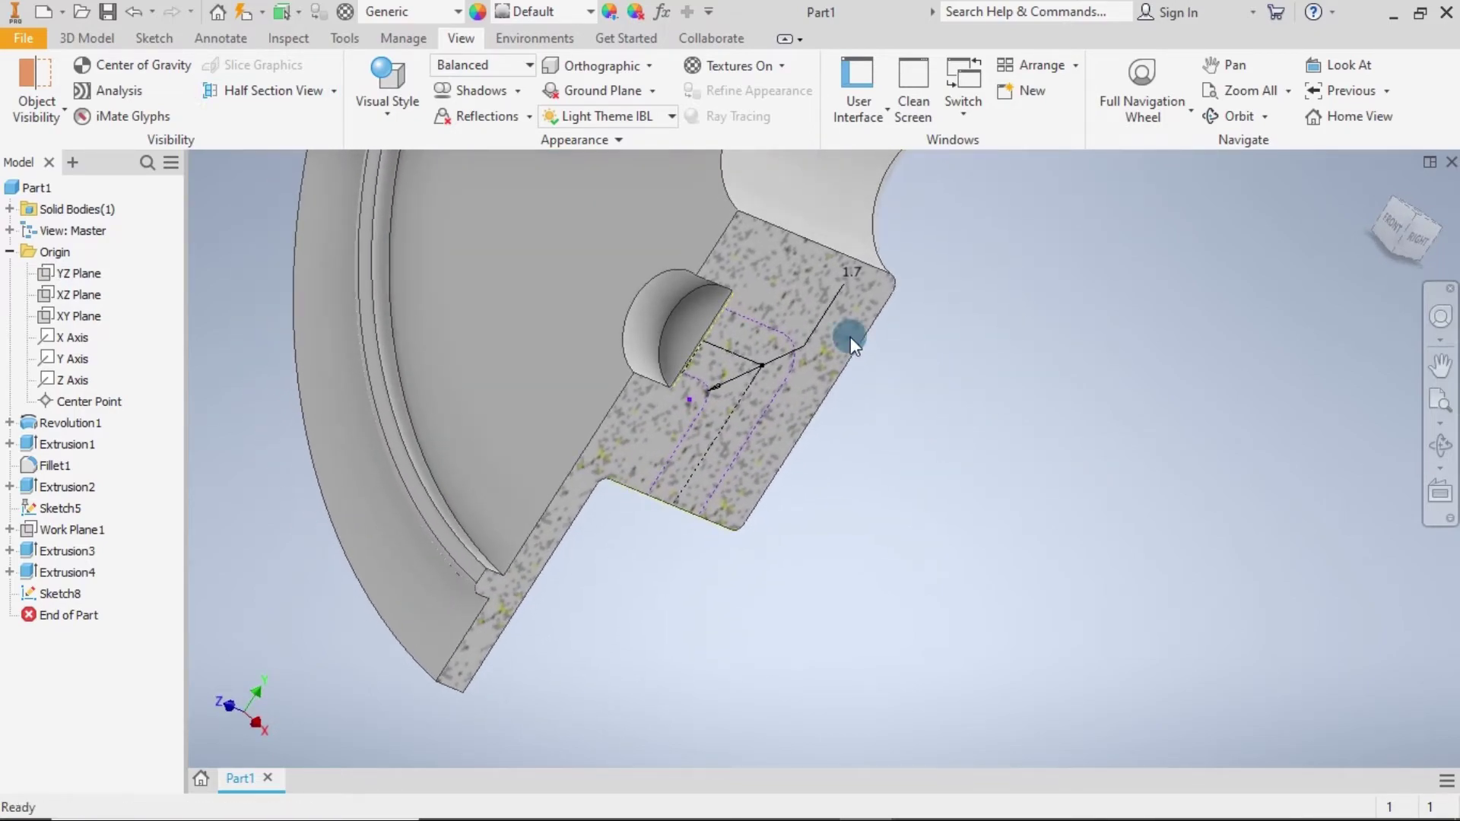
{"action": "left_click", "coordinate": [103, 40]}
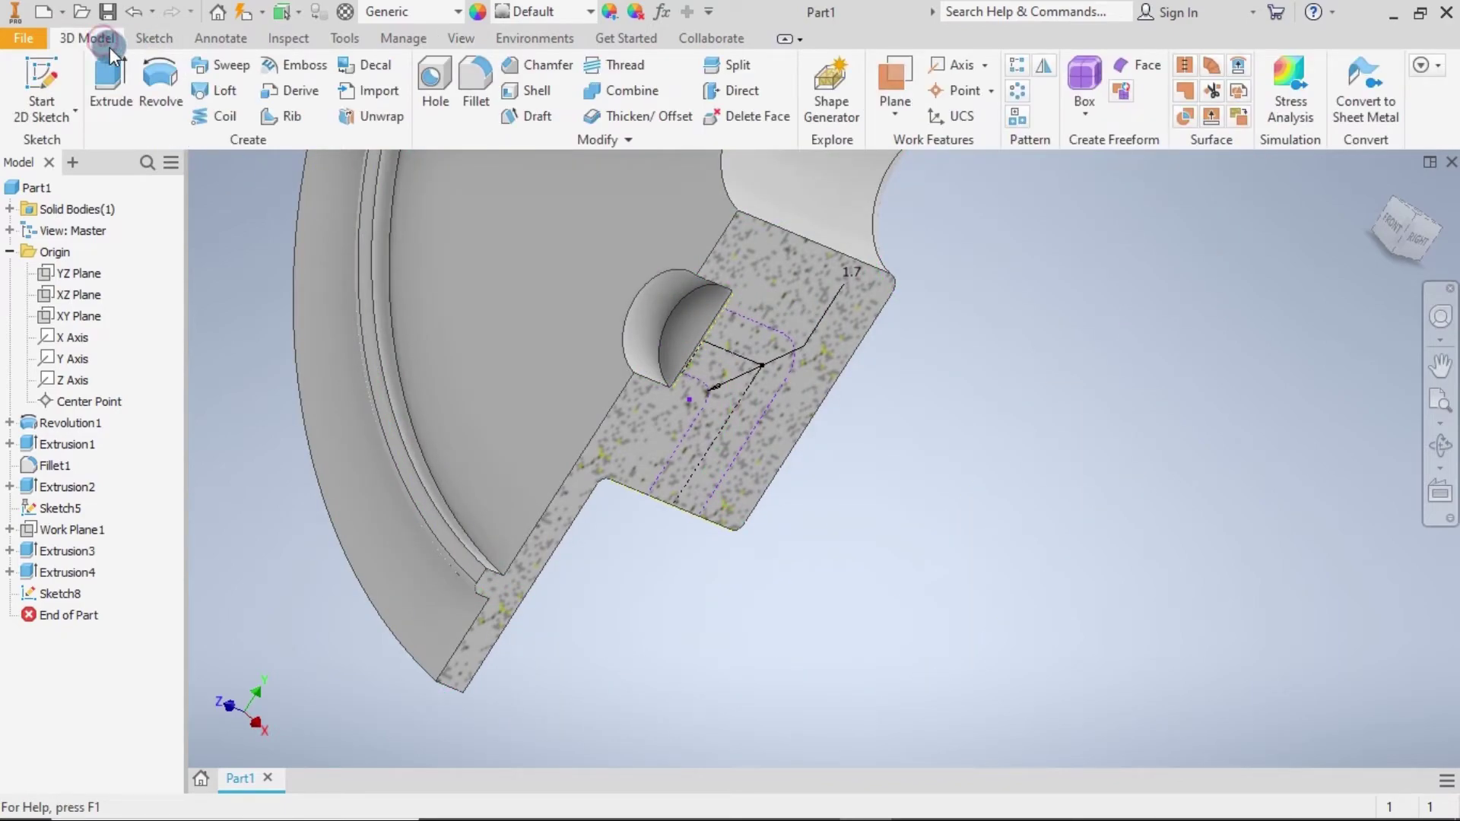
{"action": "left_click", "coordinate": [1226, 358]}
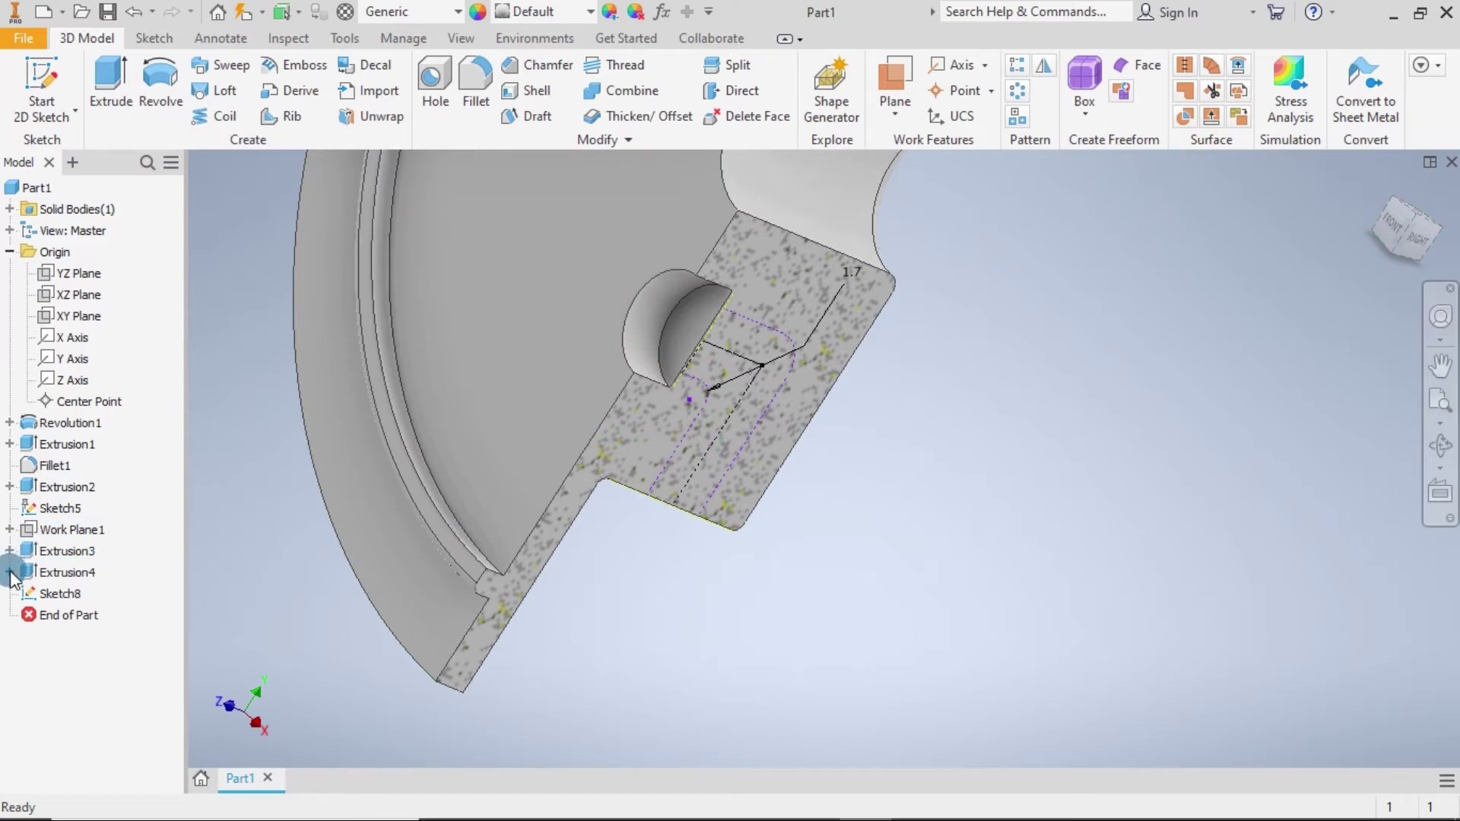
Start a new sketch on the hole's flat face and make Sketch7 visible.
{"action": "left_click", "coordinate": [704, 312]}
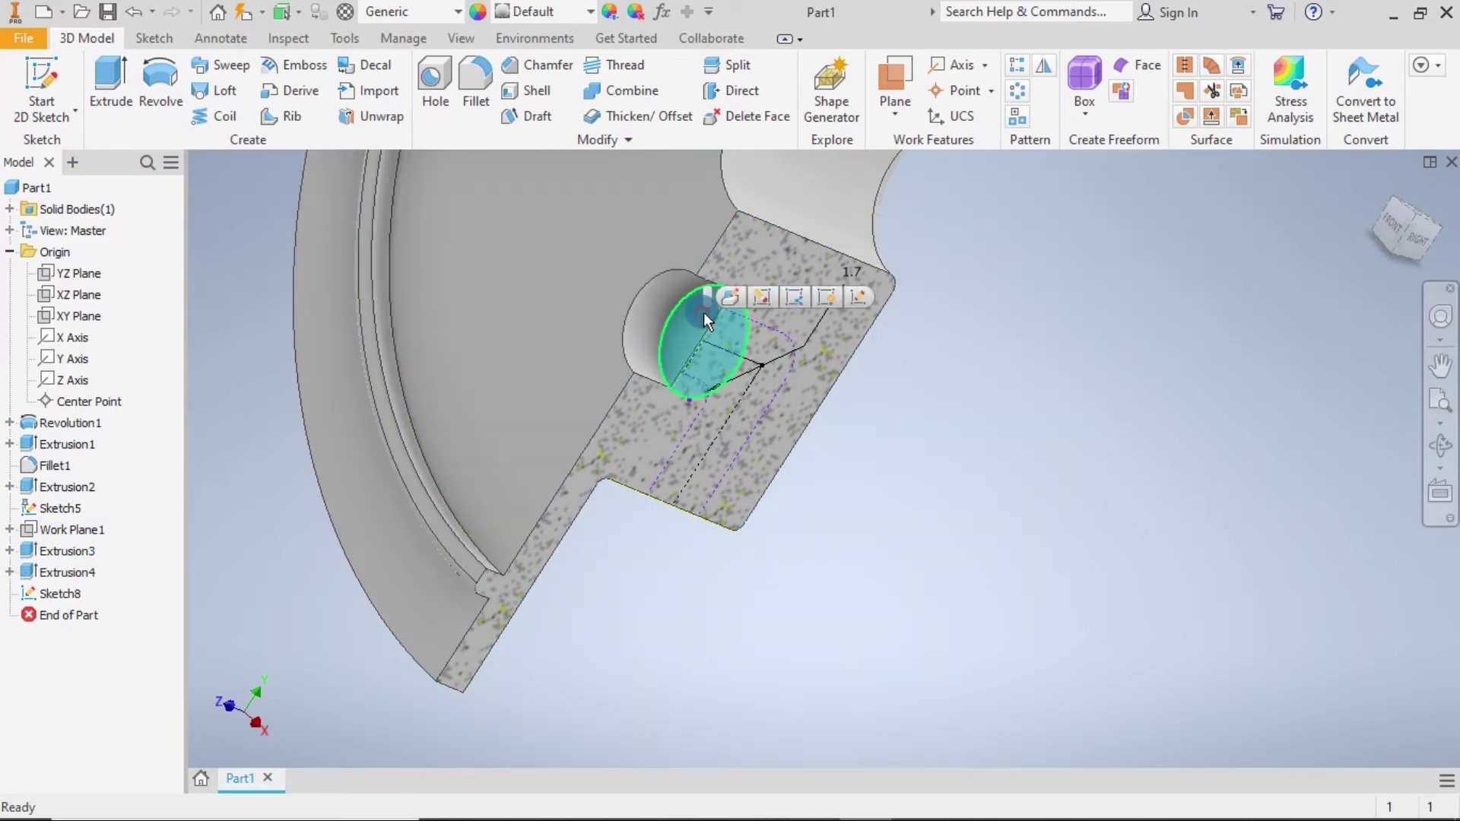
{"action": "left_click", "coordinate": [820, 298]}
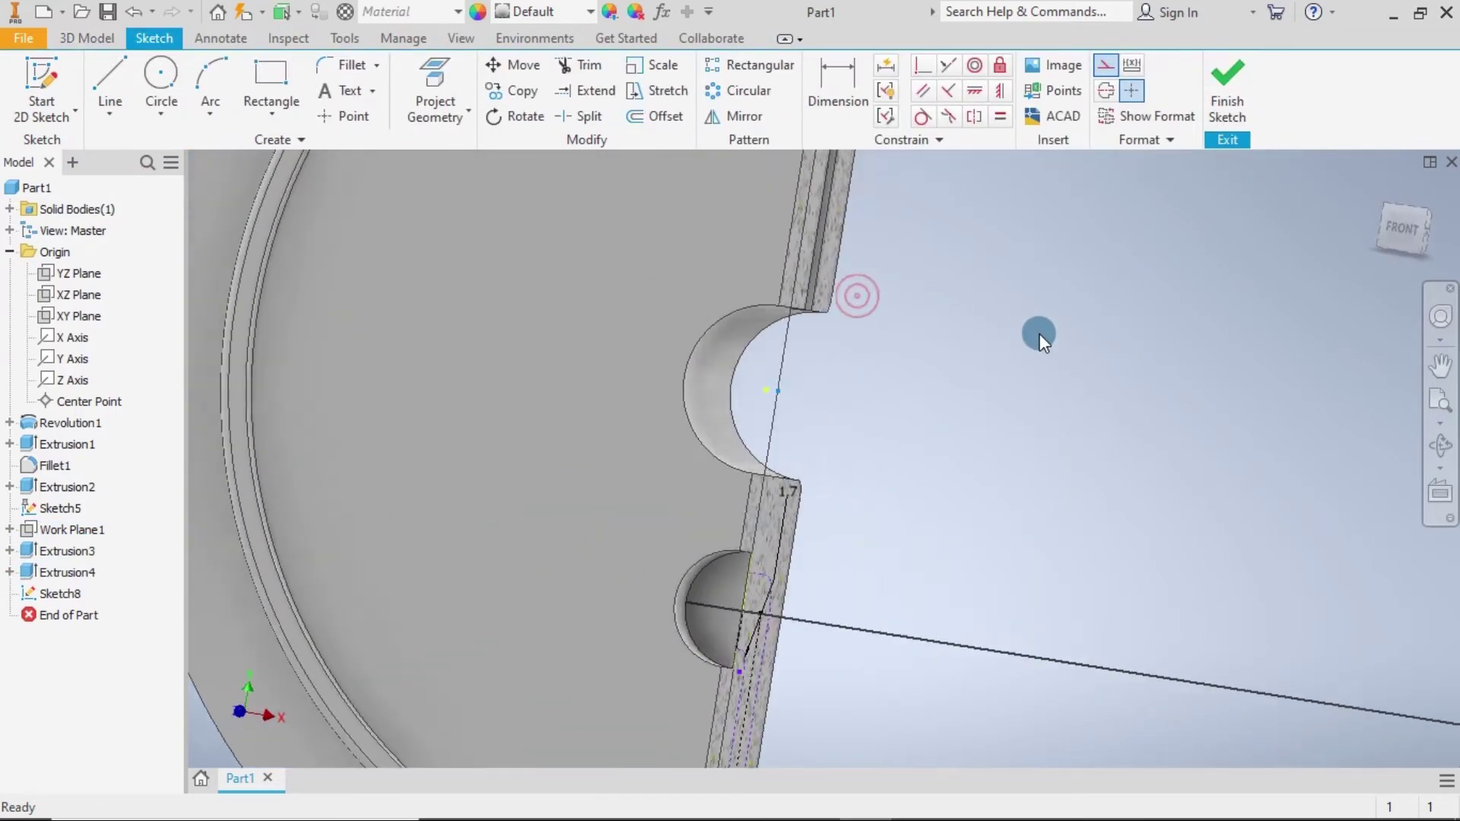
{"action": "left_click", "coordinate": [10, 572]}
{"action": "left_click", "coordinate": [50, 590]}
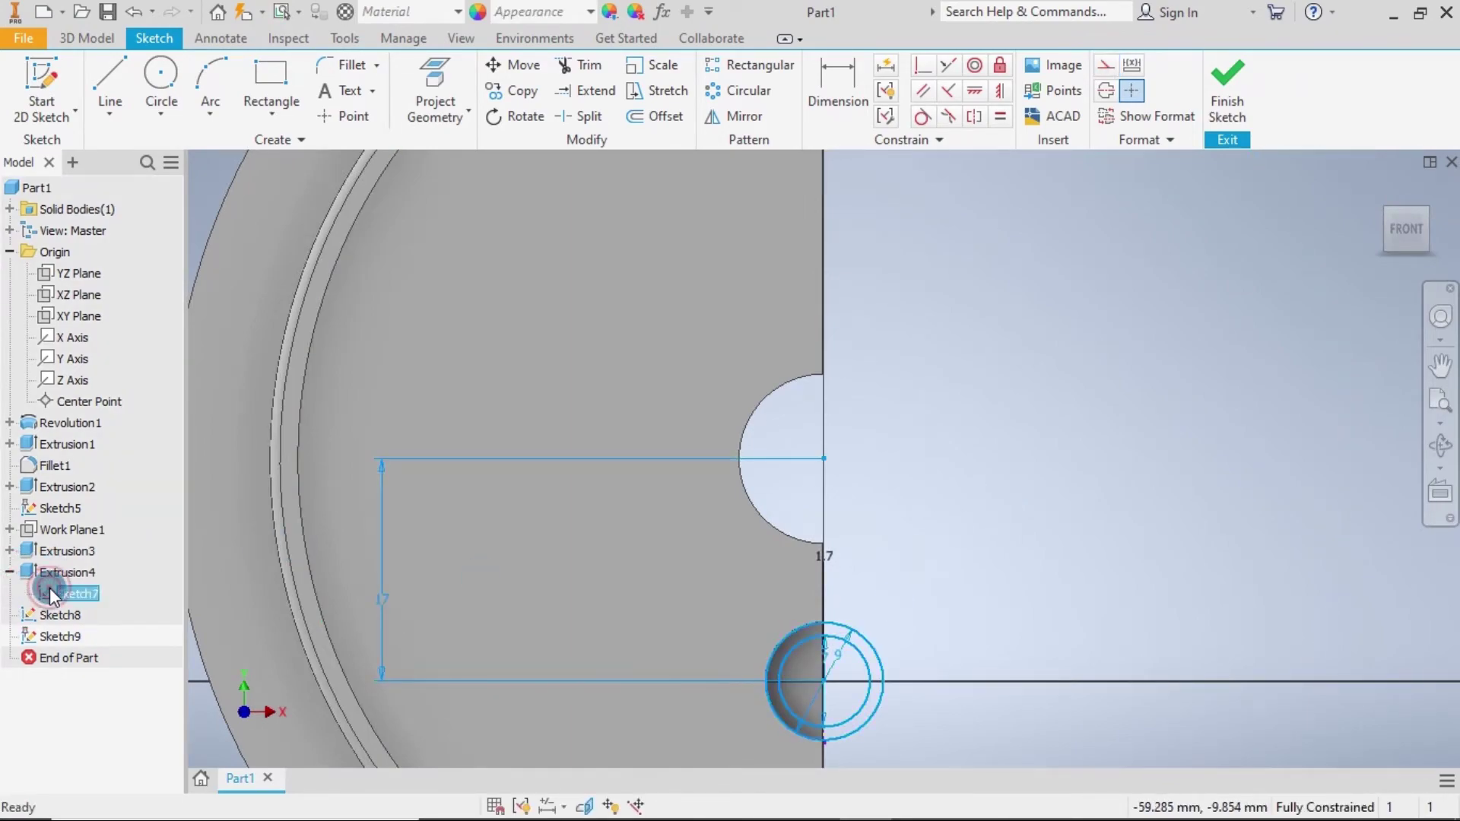
{"action": "right_click", "coordinate": [49, 587]}
{"action": "left_click", "coordinate": [96, 679]}
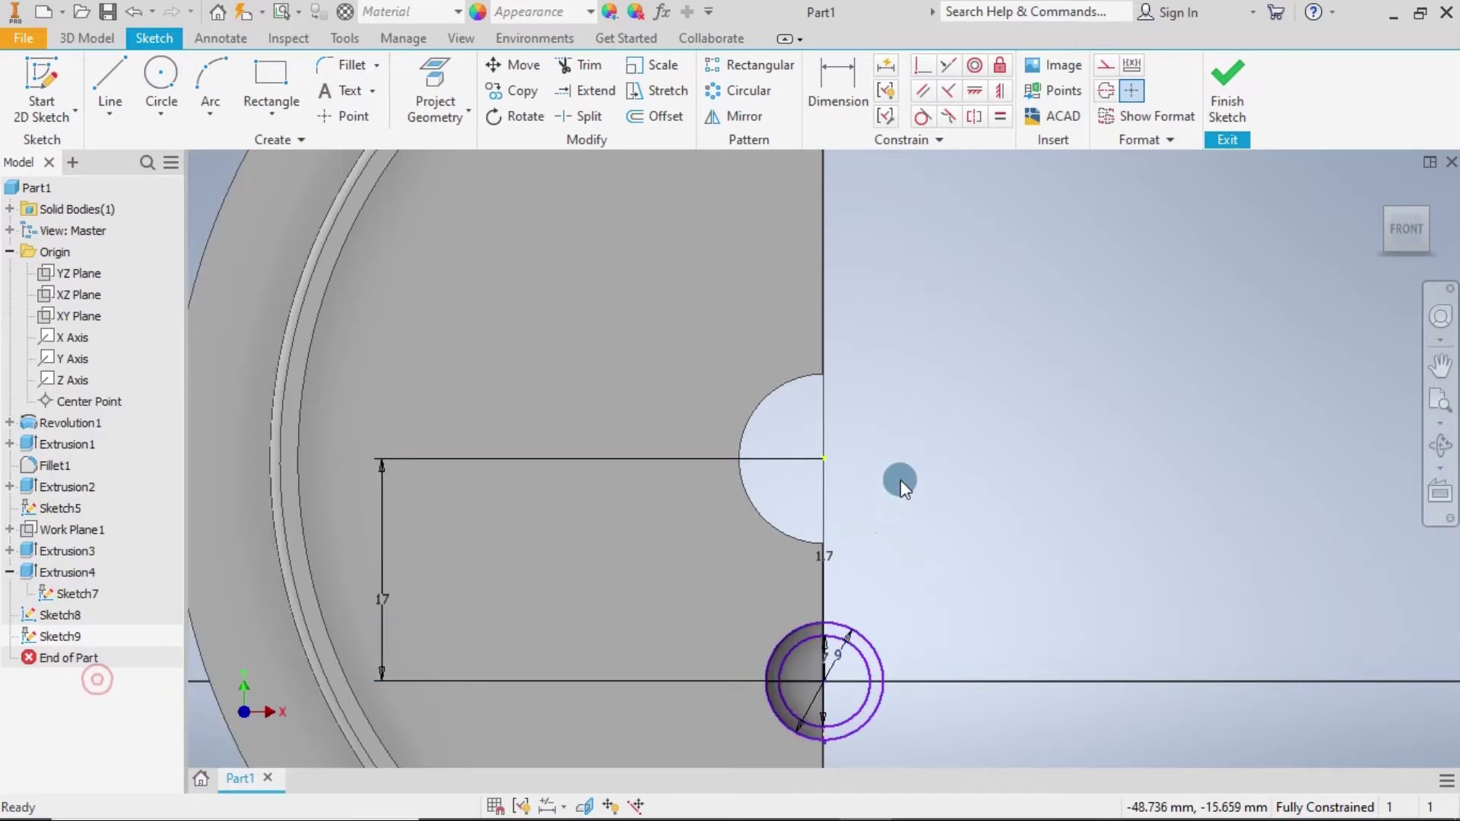
{"action": "left_click", "coordinate": [1021, 426]}
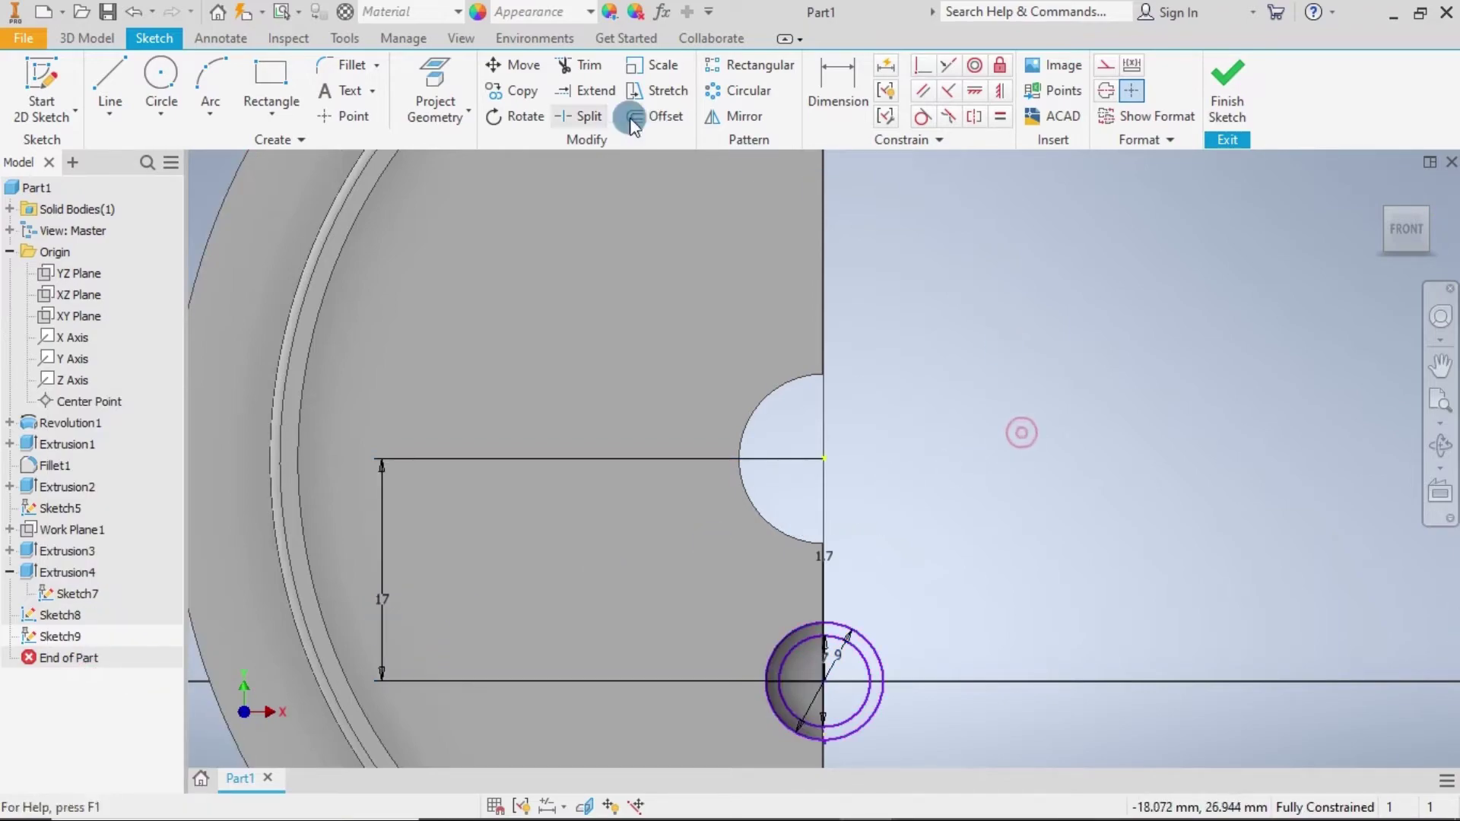
Project the lower hole's outer circle, hide Sketch7 again, and finish Sketch9.
{"action": "left_click", "coordinate": [443, 82]}
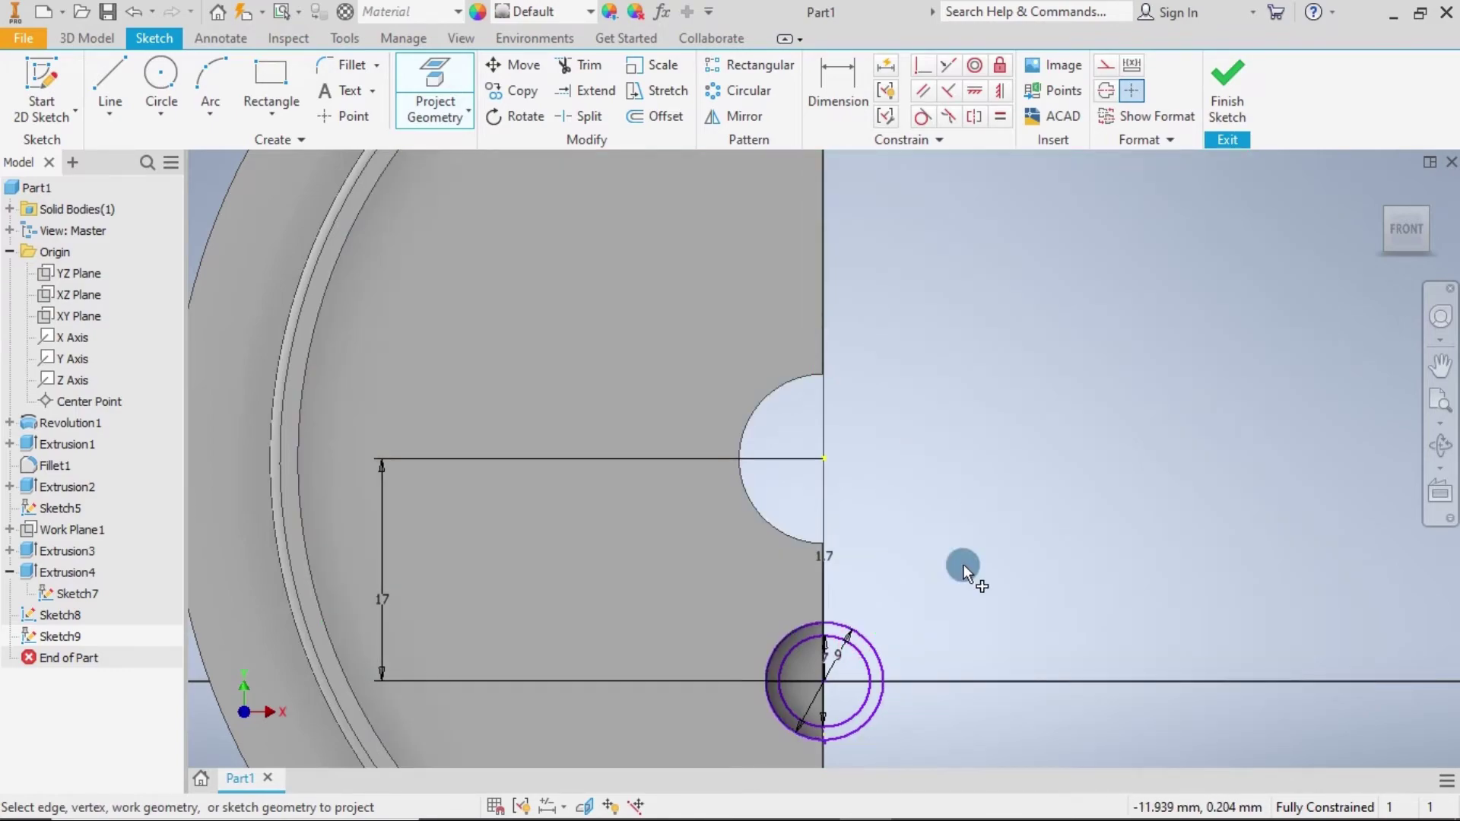
{"action": "left_click", "coordinate": [827, 653]}
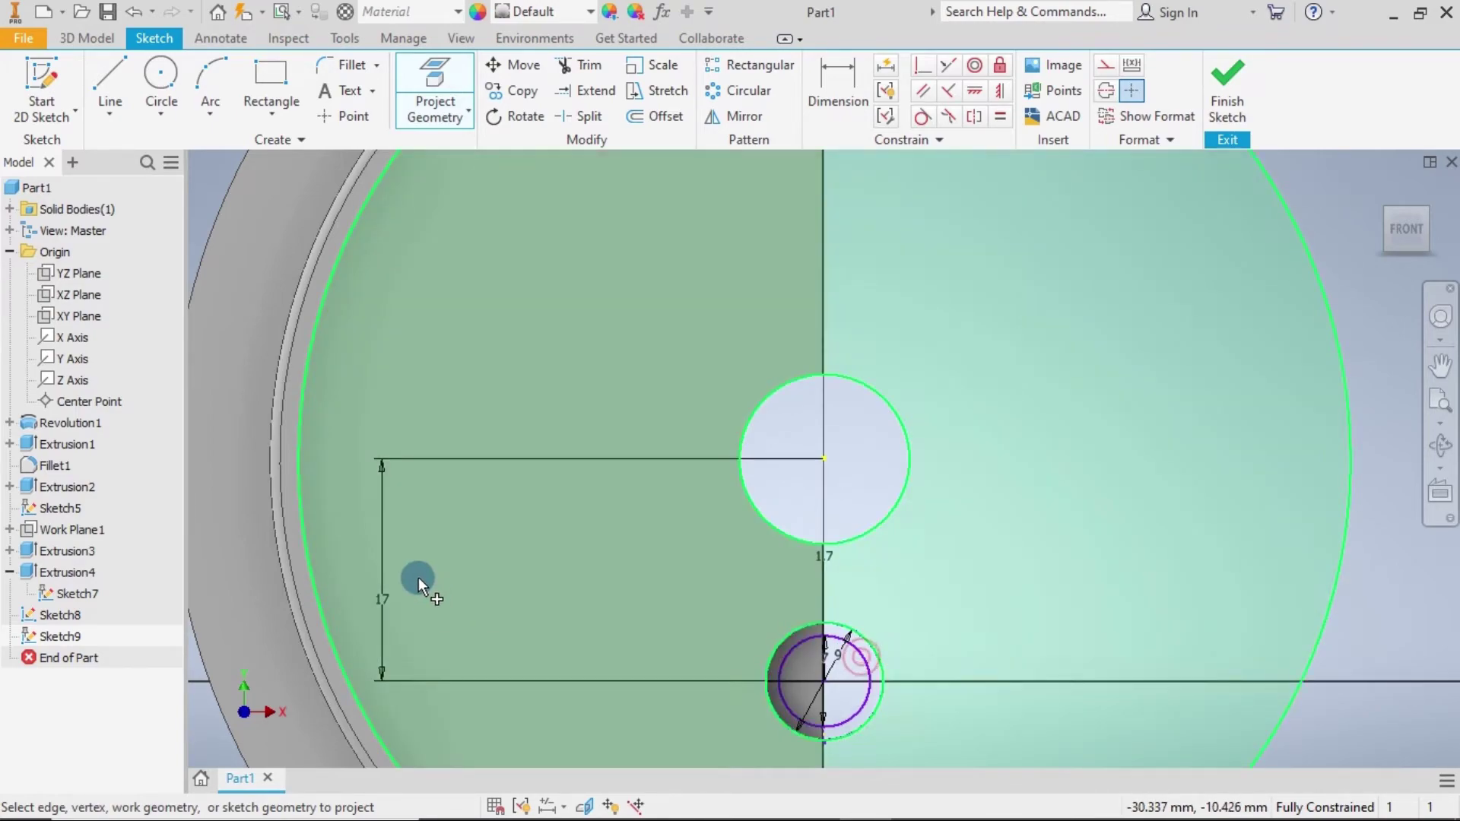
{"action": "key", "text": "Escape"}
{"action": "left_click", "coordinate": [68, 595]}
{"action": "right_click", "coordinate": [65, 595]}
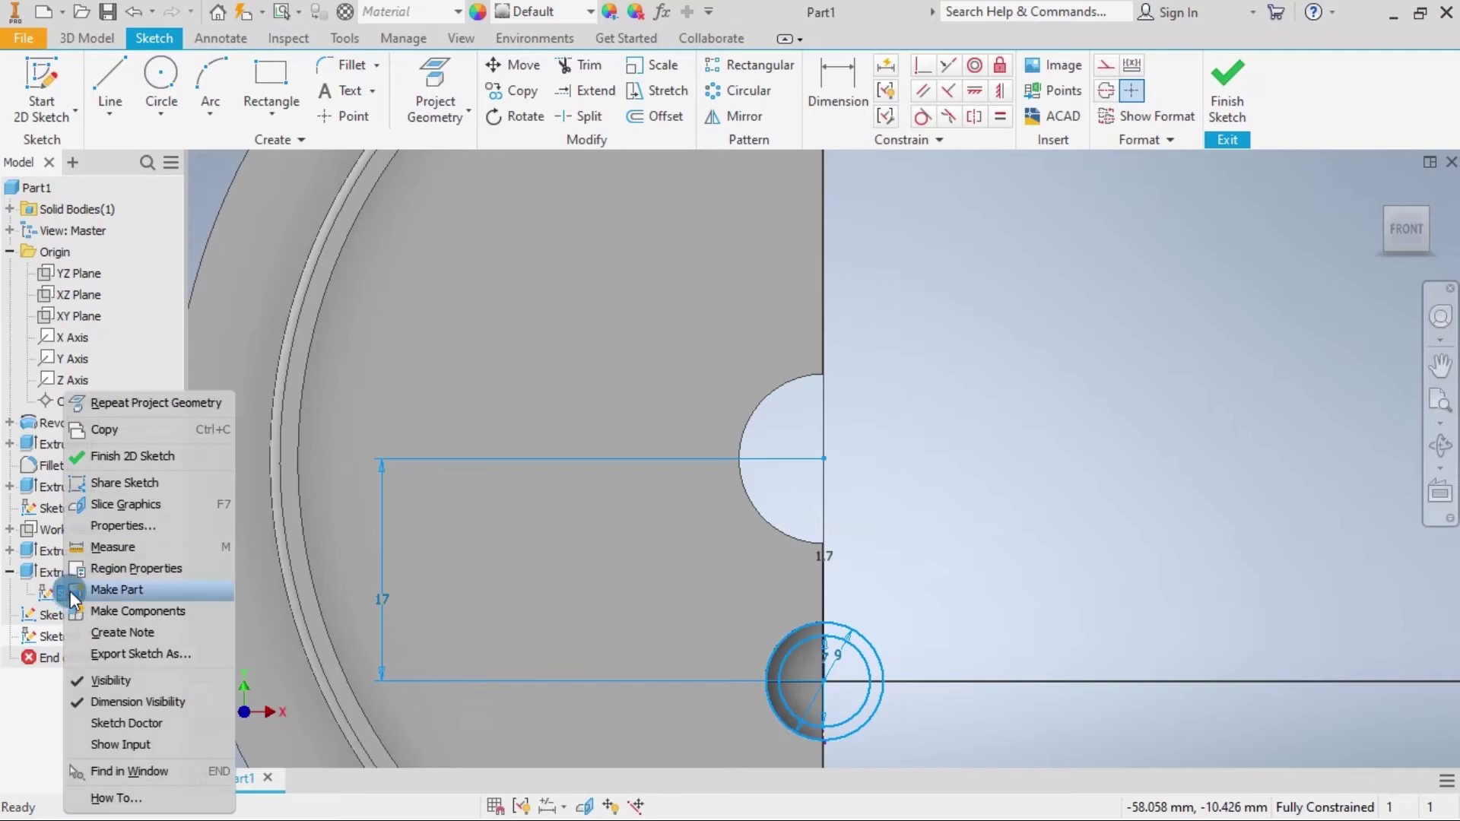
{"action": "left_click", "coordinate": [109, 677]}
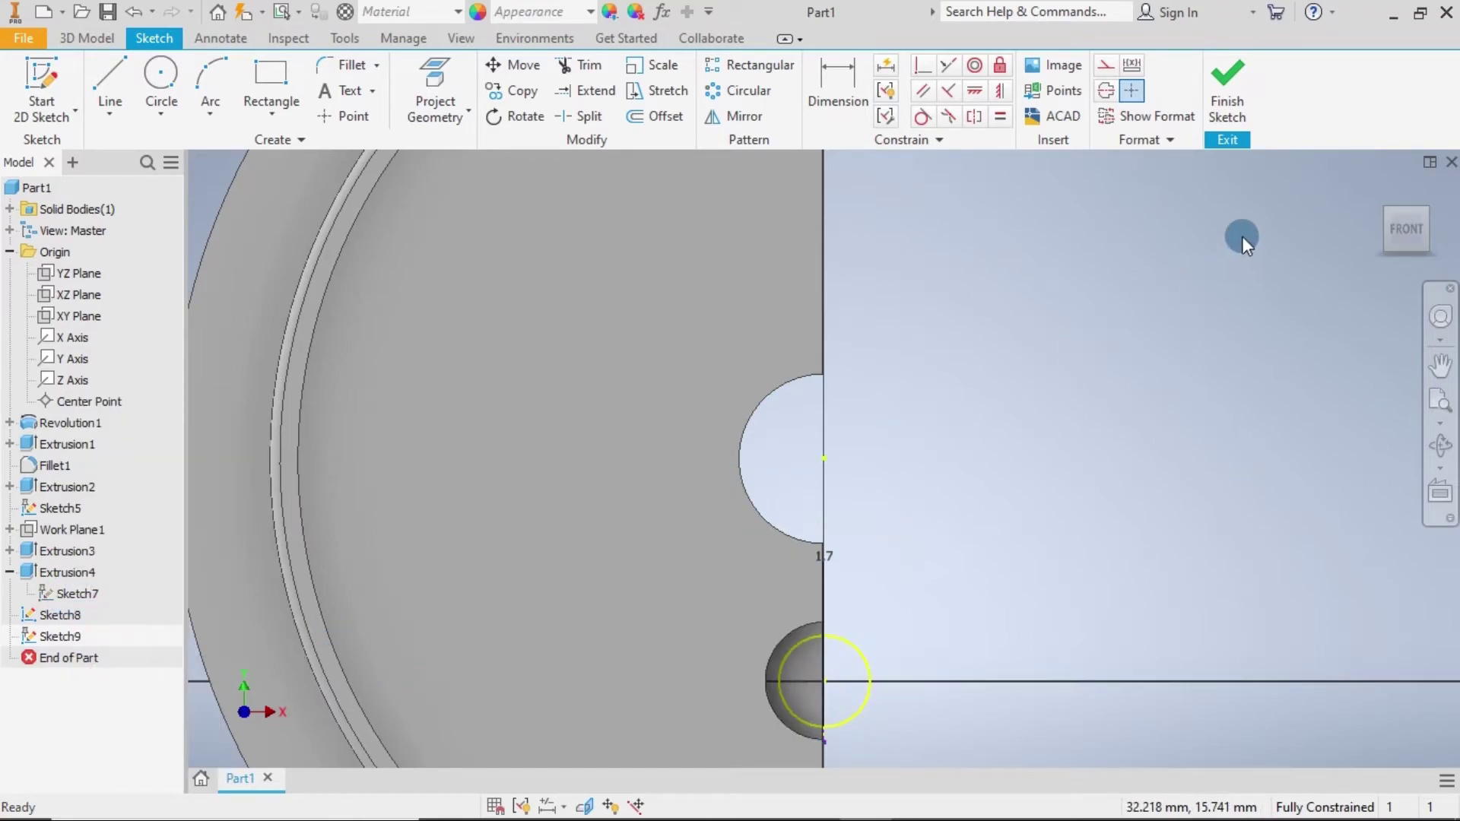
{"action": "left_click", "coordinate": [1226, 99]}
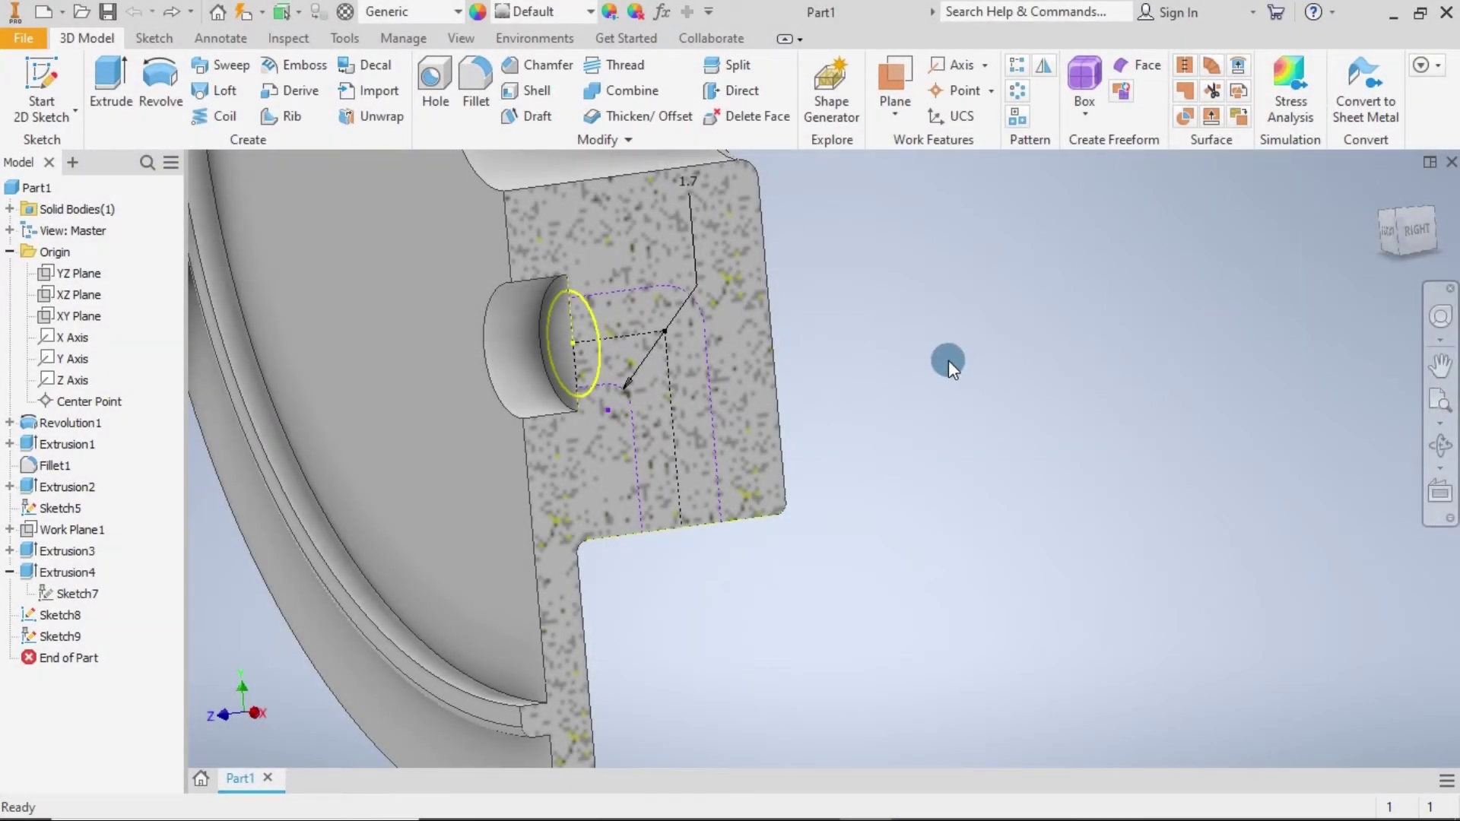
Orbit to view the exposed channel section and bring up Sketch8's context menu.
{"action": "mouse_move", "coordinate": [948, 359]}
{"action": "middle_mouse_down", "text": "shift"}
{"action": "mouse_move", "coordinate": [901, 378]}
{"action": "mouse_move", "coordinate": [926, 390]}
{"action": "middle_mouse_up", "text": "shift"}
{"action": "scroll", "coordinate": [623, 390], "scroll_direction": "down", "scroll_amount": 3}
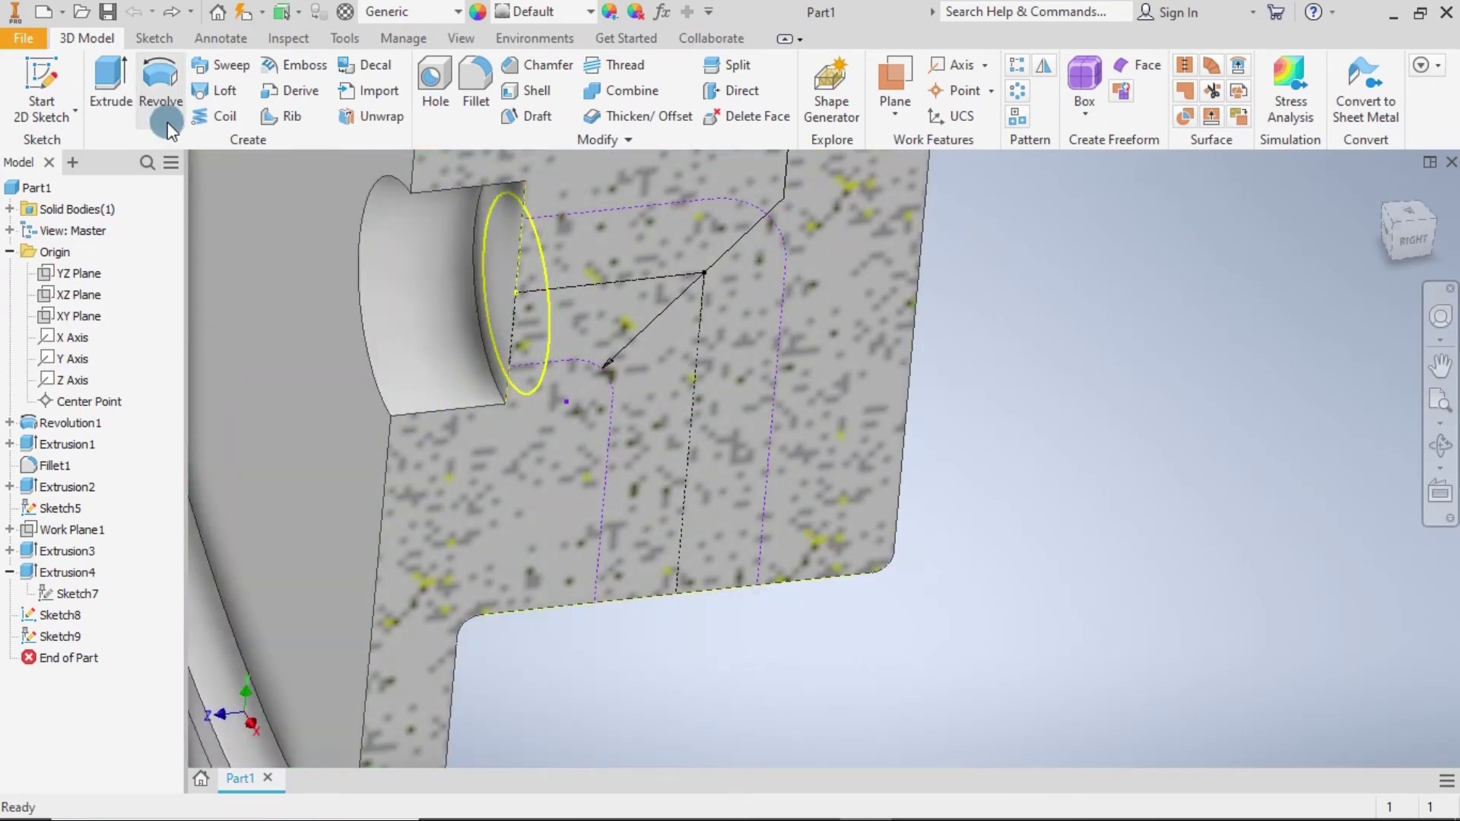
{"action": "right_click", "coordinate": [573, 216]}
Reopen the channel sketch face-on and set the gap between the horizontal lines to 3.5 mm.
{"action": "left_click", "coordinate": [579, 280]}
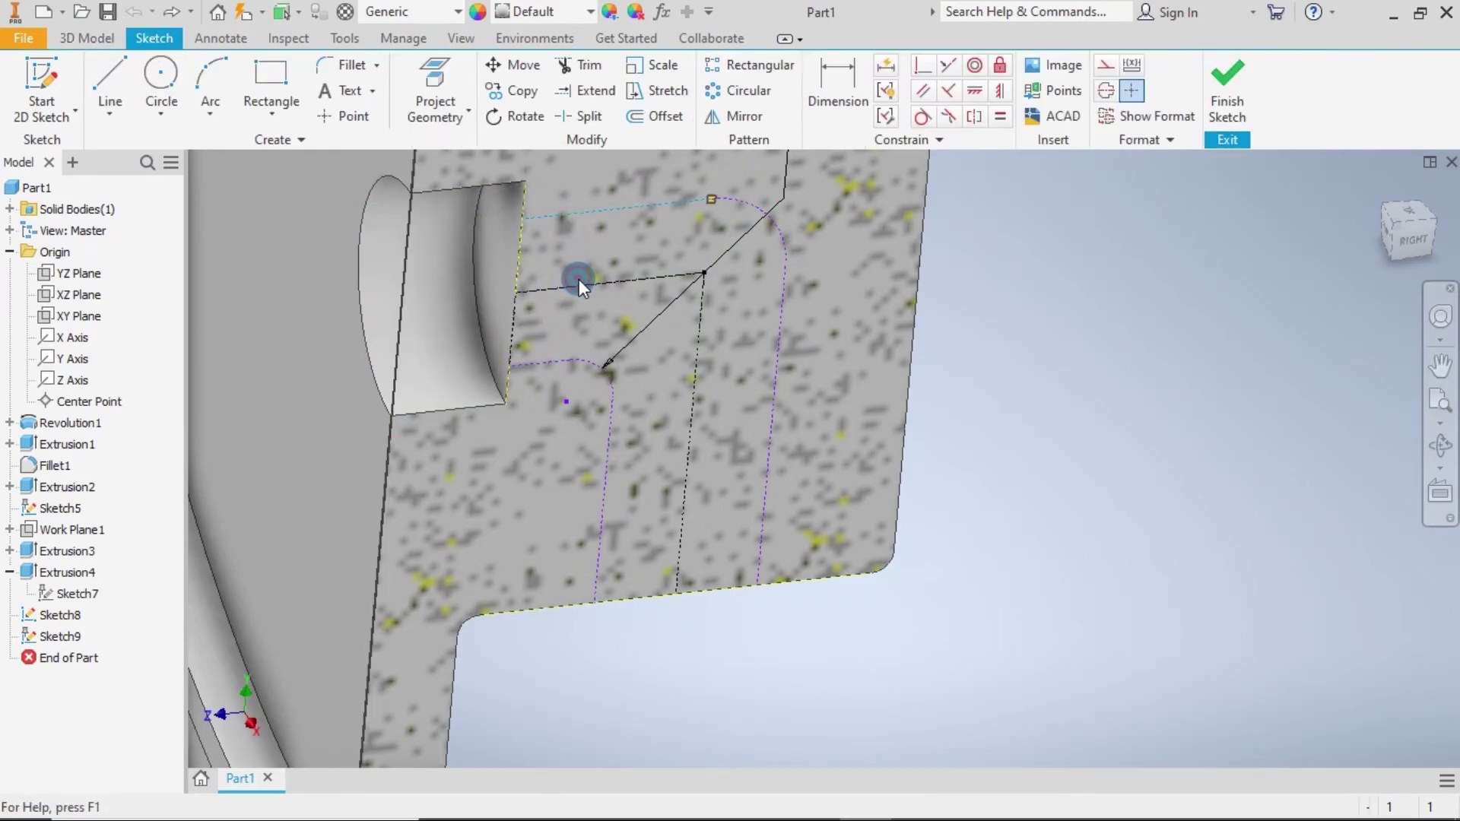
{"action": "left_click", "coordinate": [545, 105]}
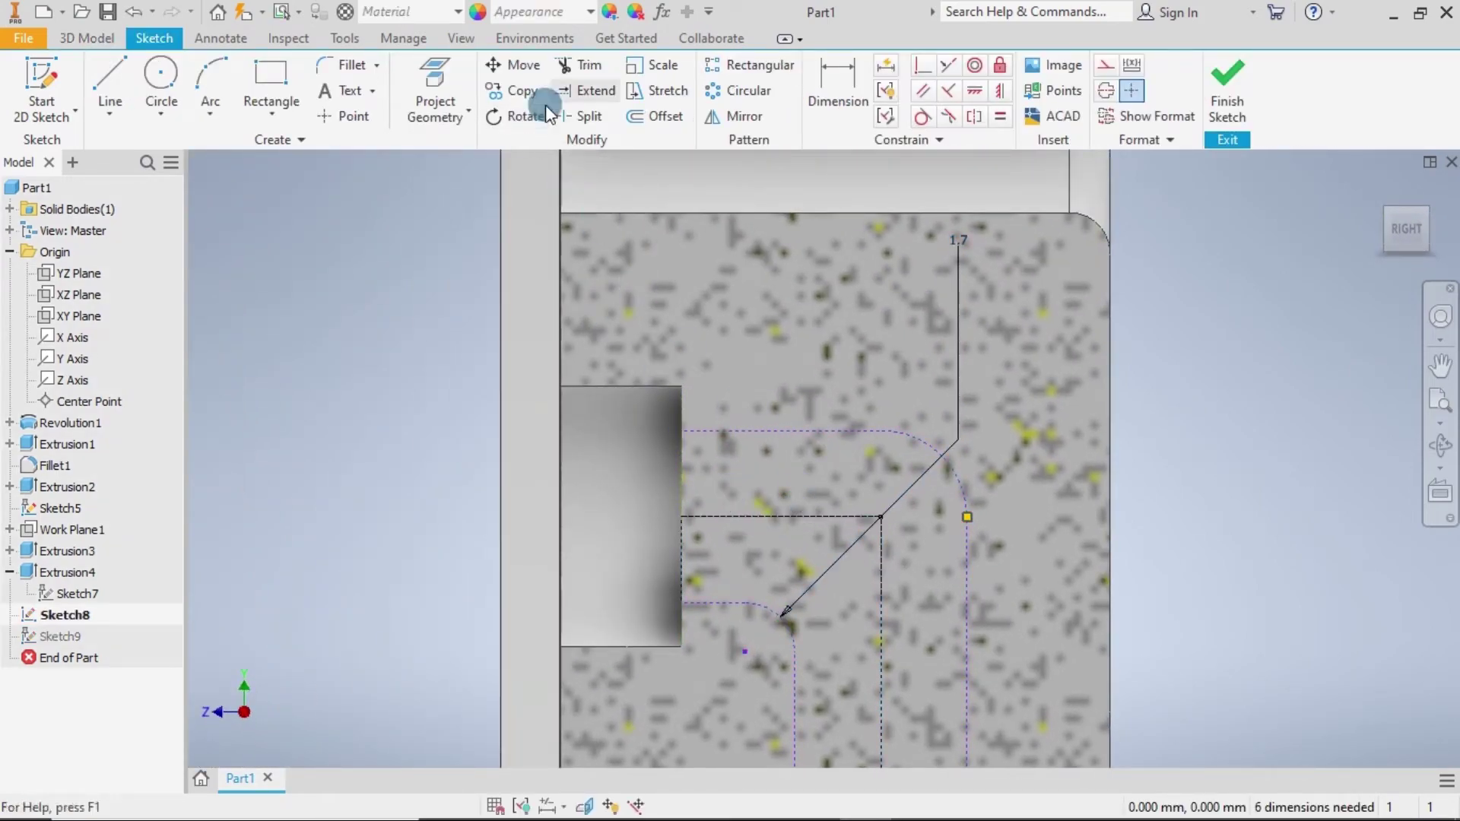
{"action": "left_click", "coordinate": [825, 68]}
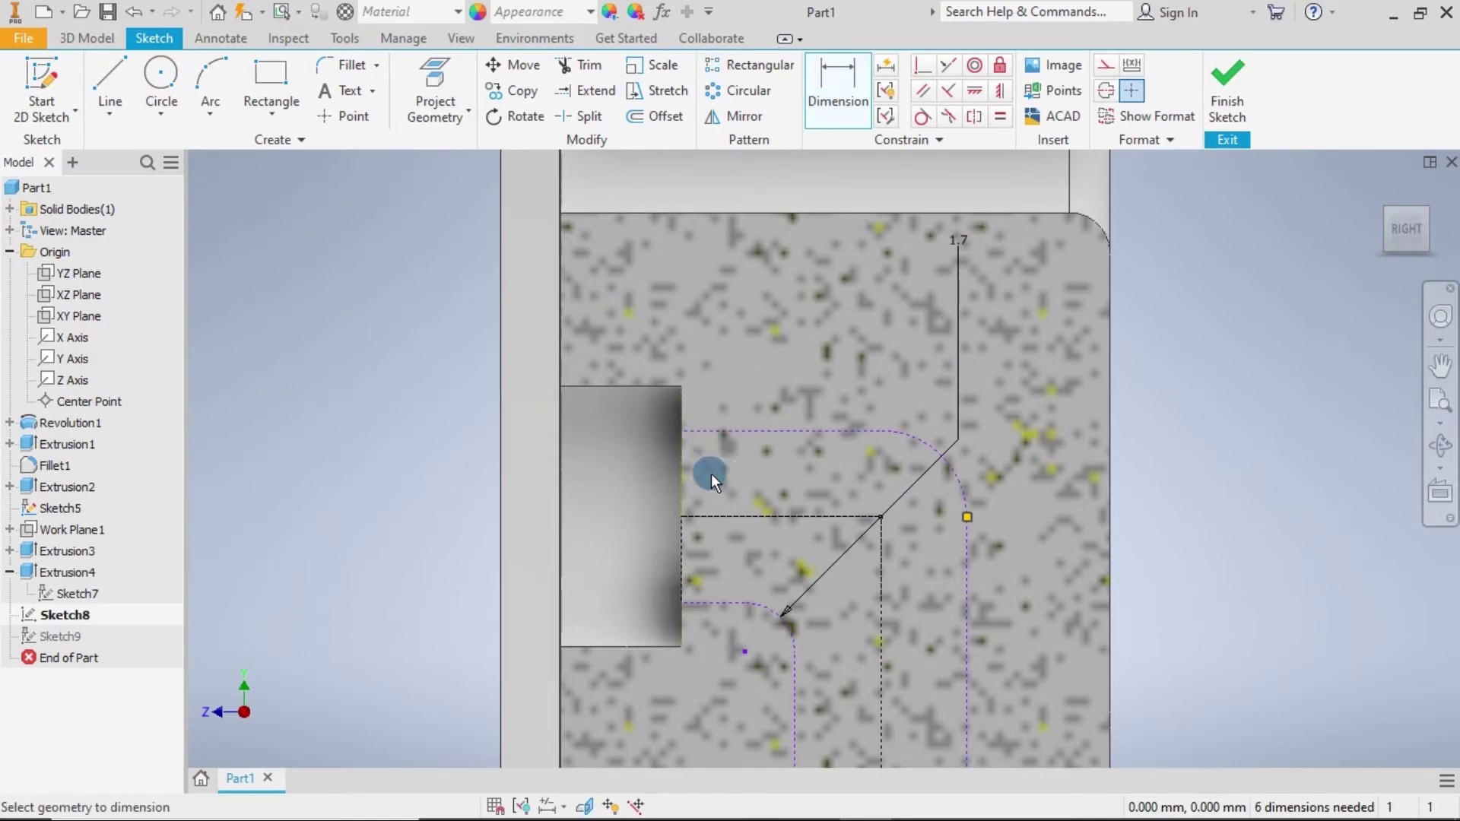
{"action": "left_click", "coordinate": [709, 517]}
{"action": "left_click", "coordinate": [718, 431]}
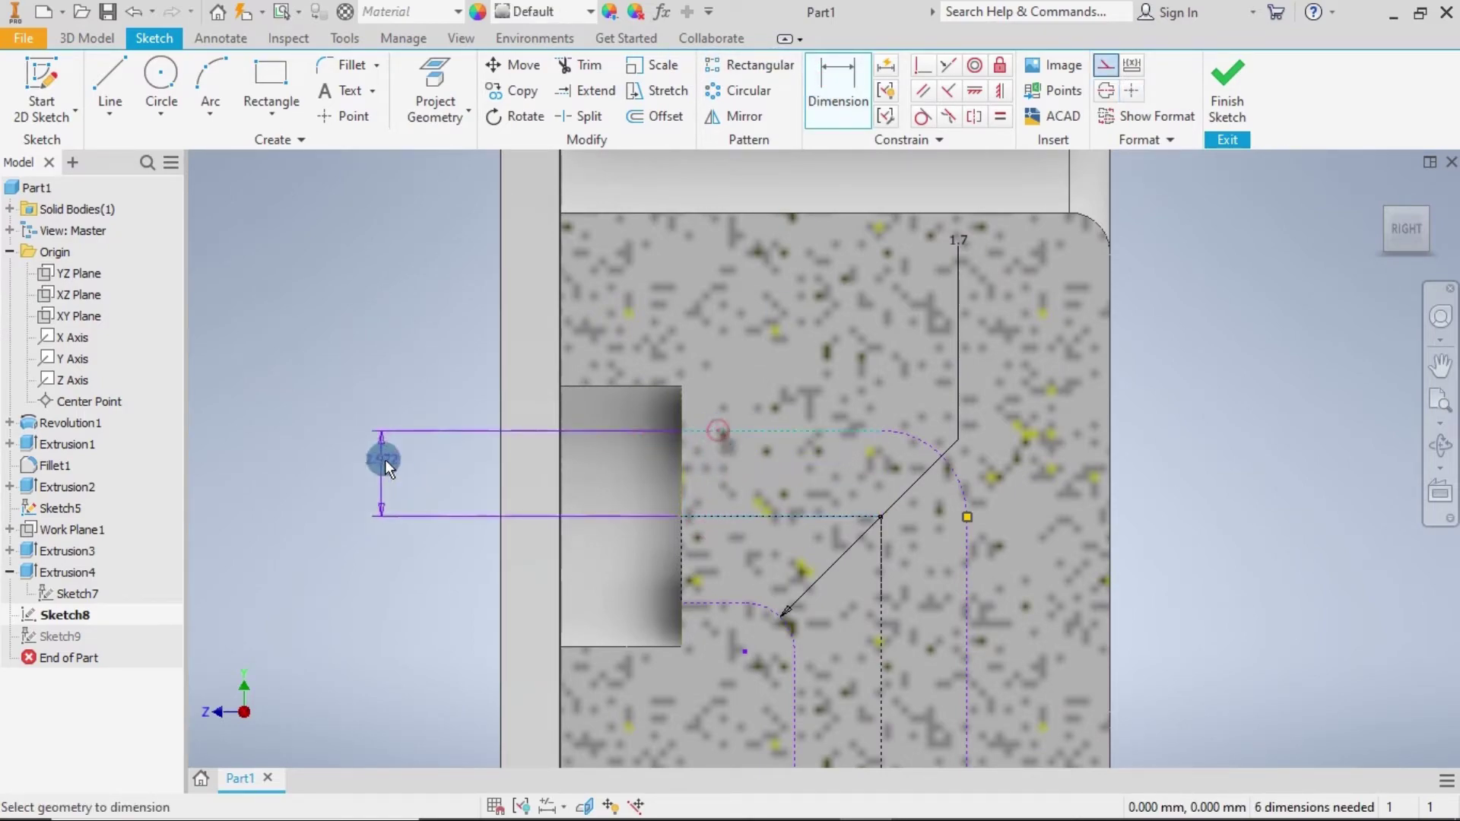
{"action": "left_click", "coordinate": [376, 473]}
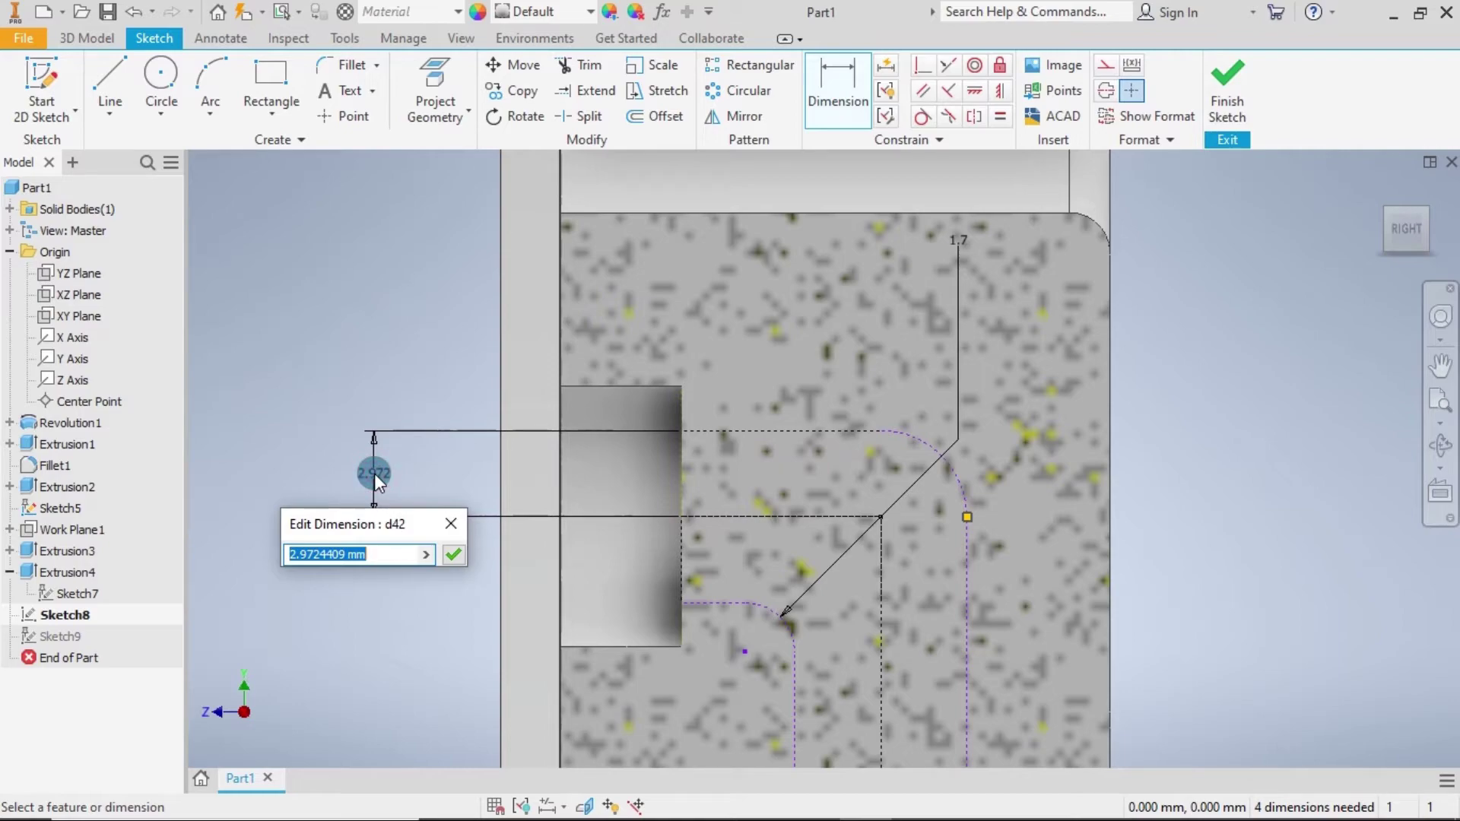
{"action": "type", "text": "3."}
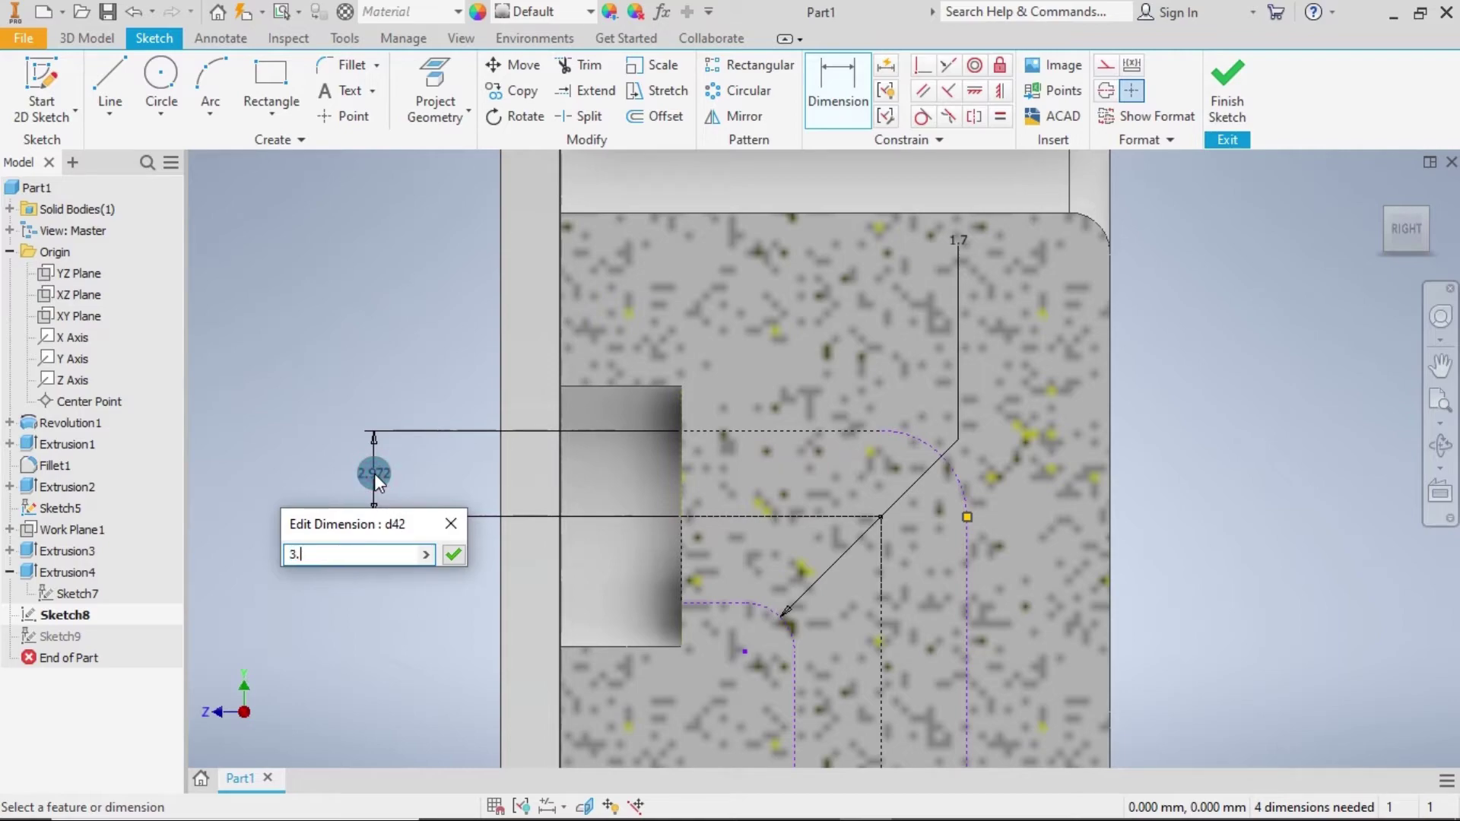
{"action": "type", "text": "5"}
{"action": "key", "text": "Return"}
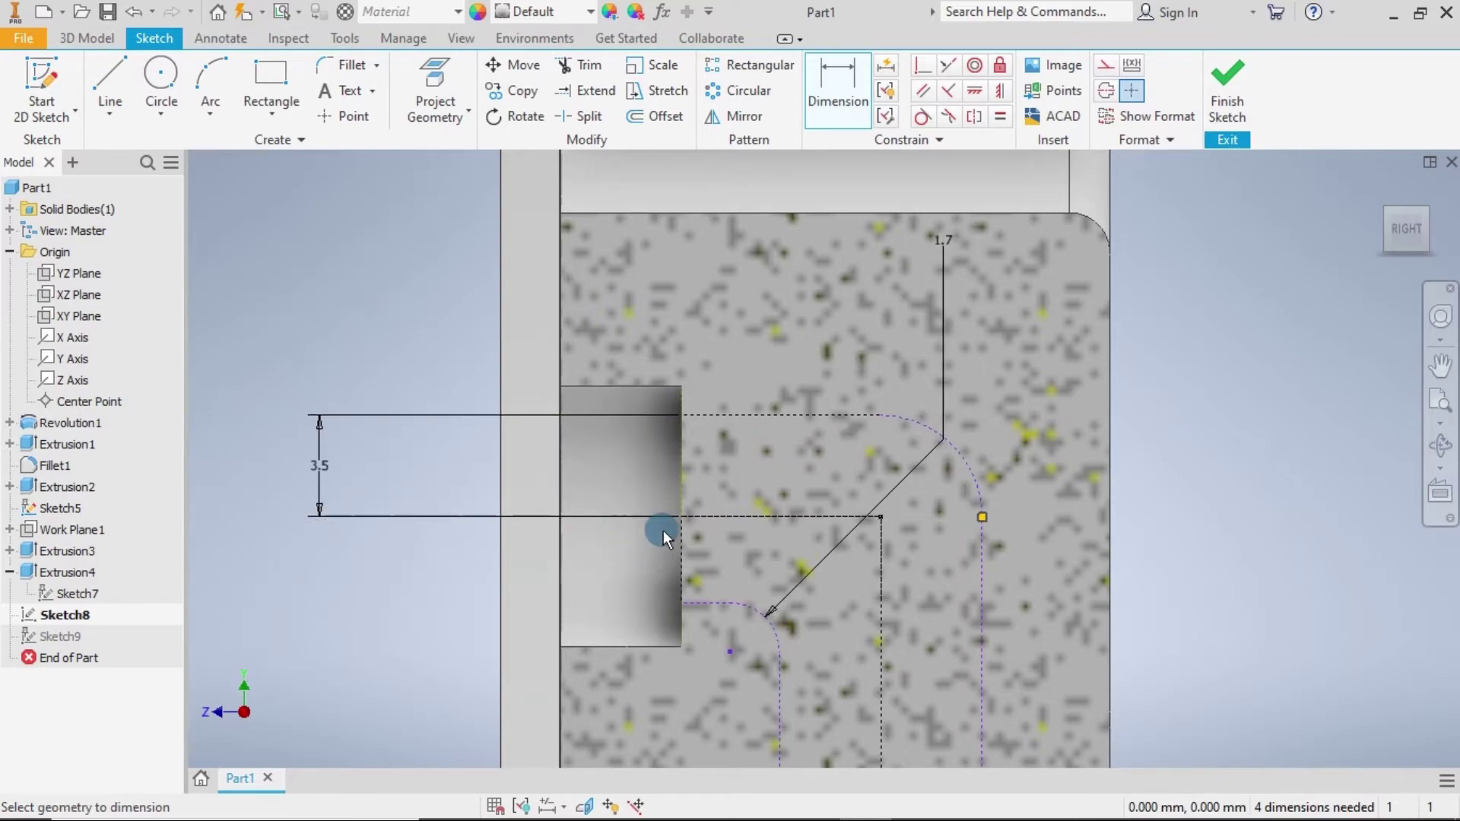
Dimension the second offset, from the construction line to the lower edge, at 3.5 mm.
{"action": "left_click", "coordinate": [714, 517]}
{"action": "left_click", "coordinate": [713, 605]}
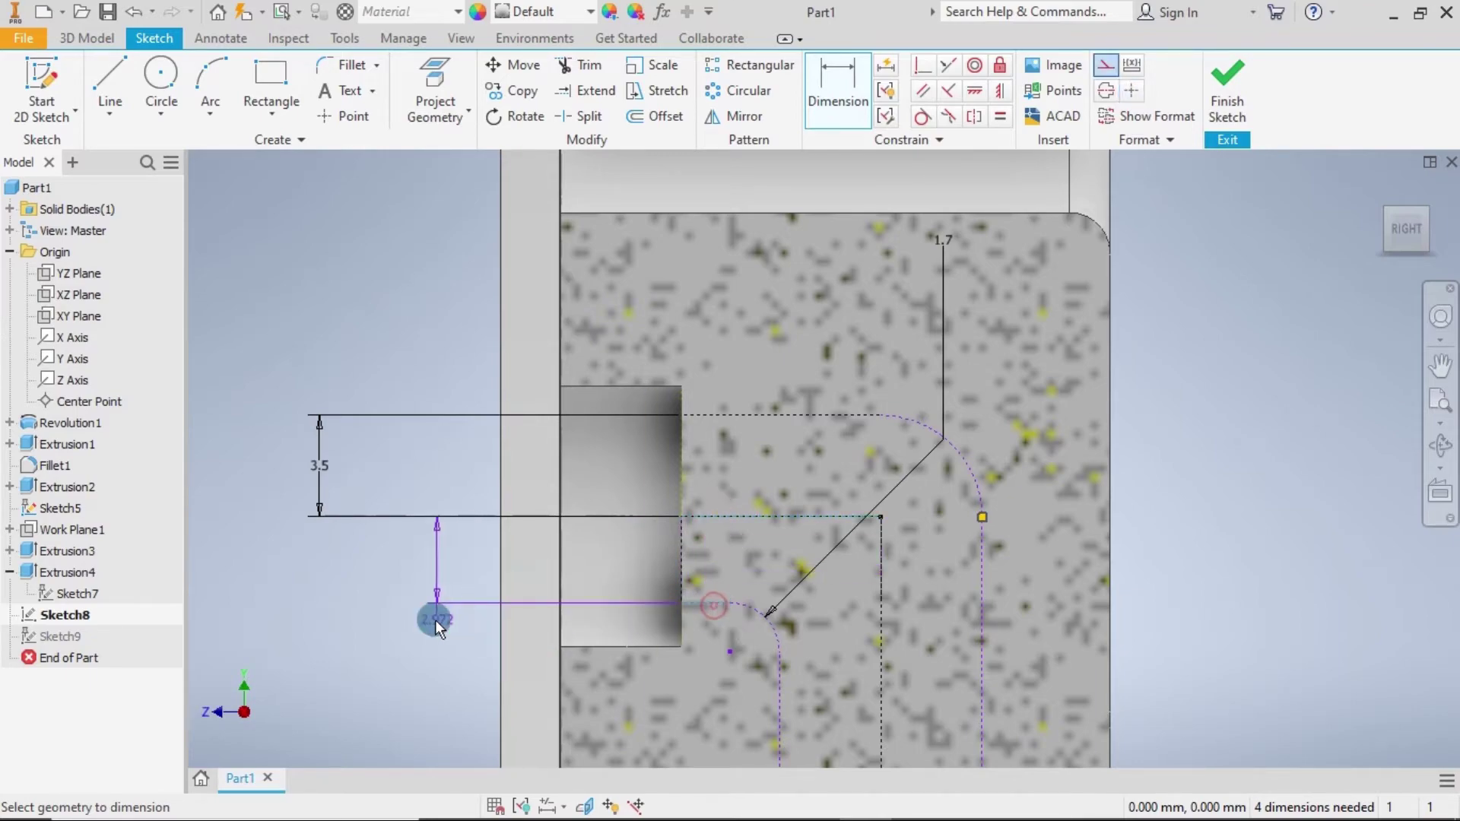
{"action": "left_click", "coordinate": [320, 620]}
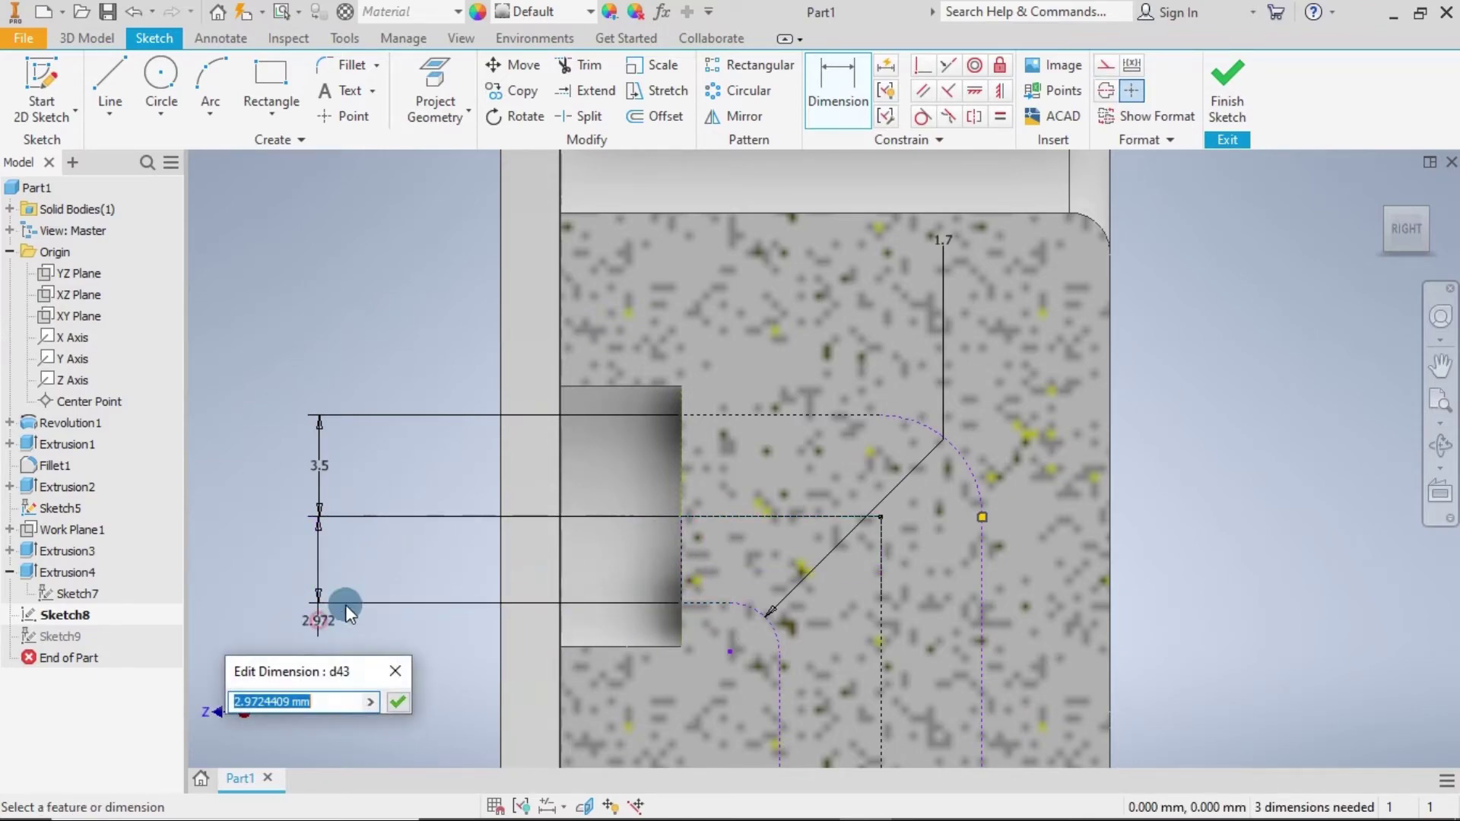
{"action": "type", "text": "3.5"}
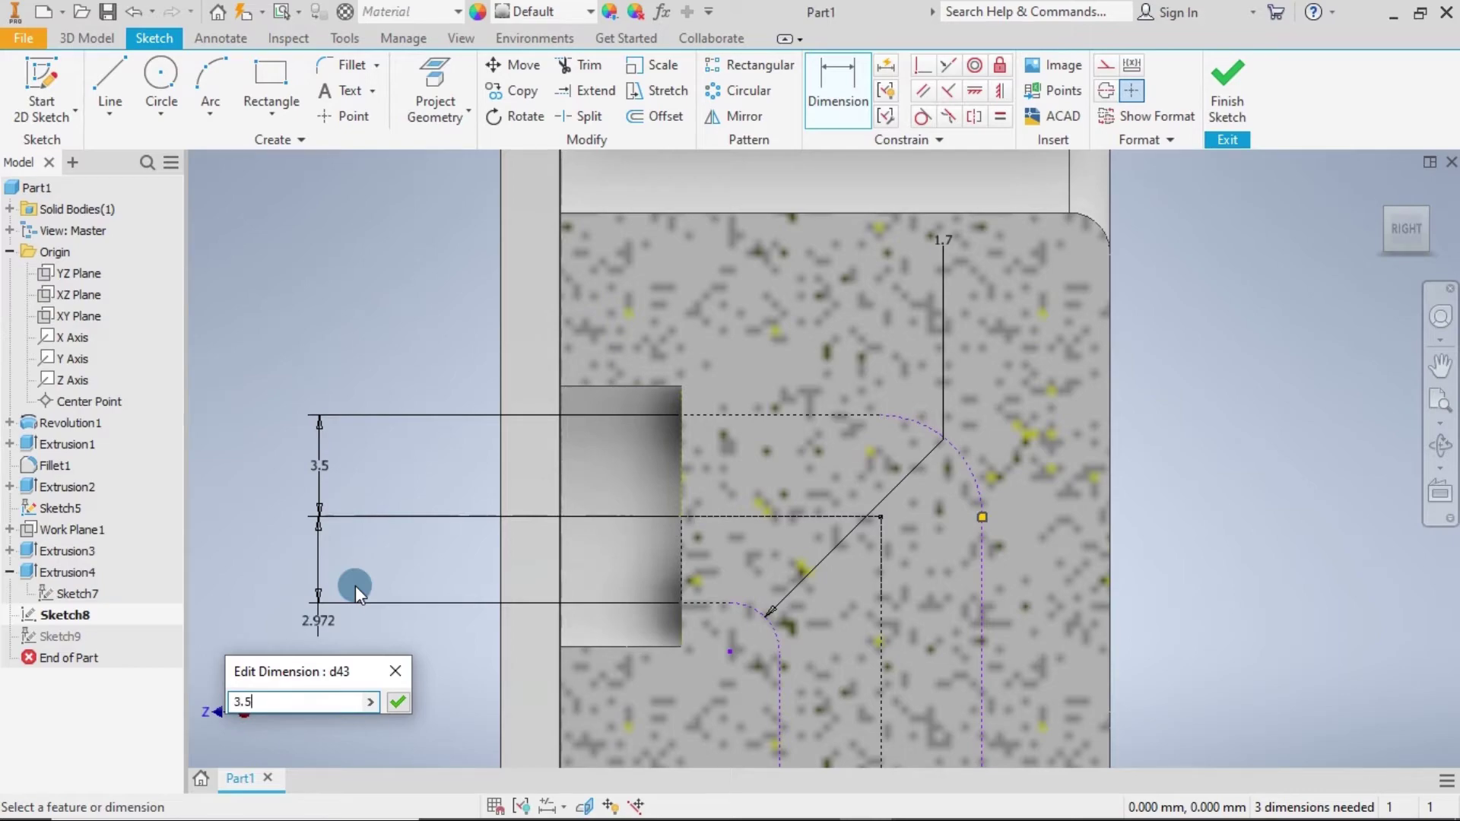
{"action": "key", "text": "Return"}
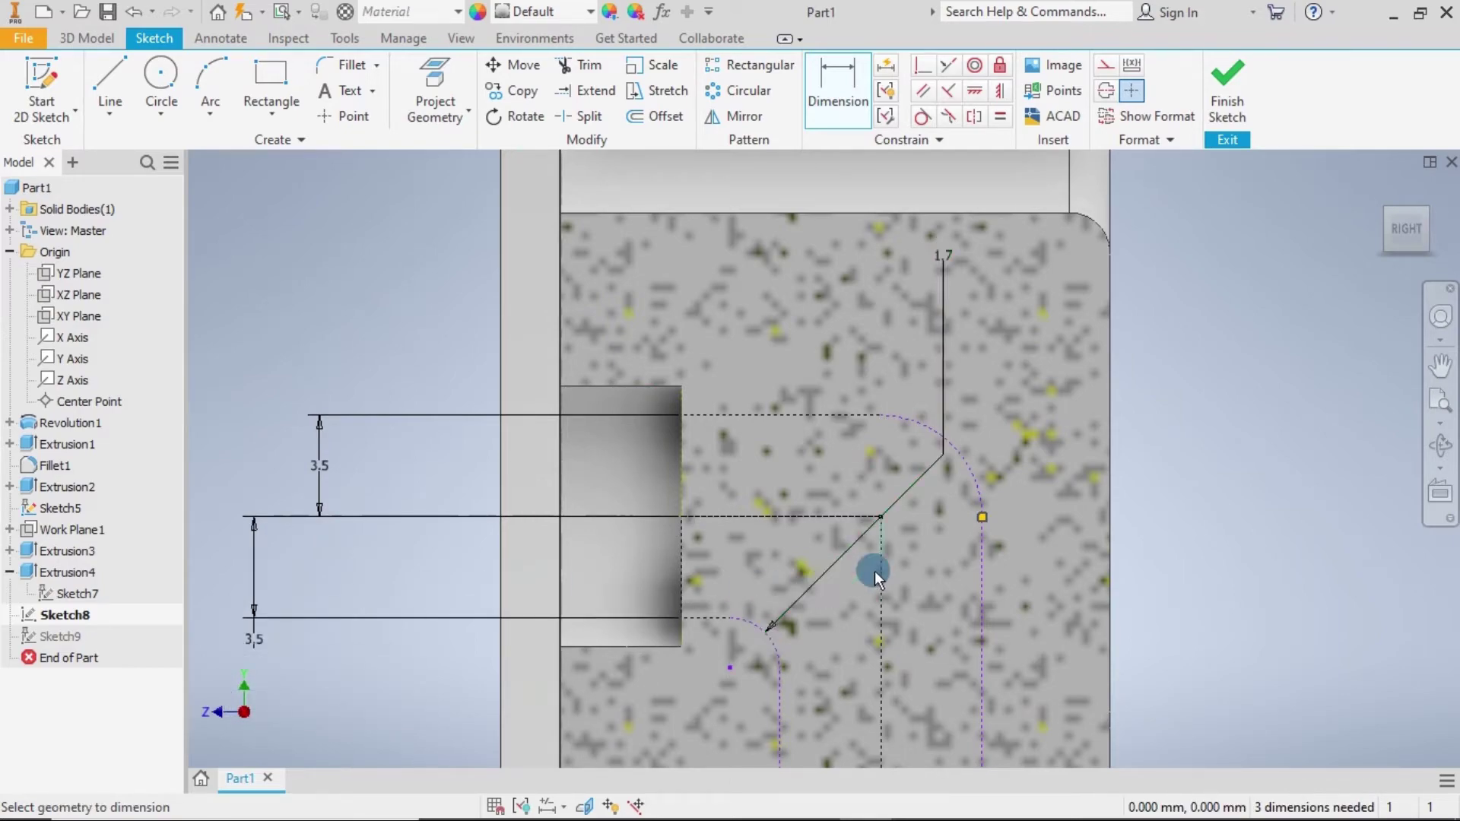
Round the corner where the construction lines meet with a 3 mm fillet.
{"action": "left_click", "coordinate": [346, 64]}
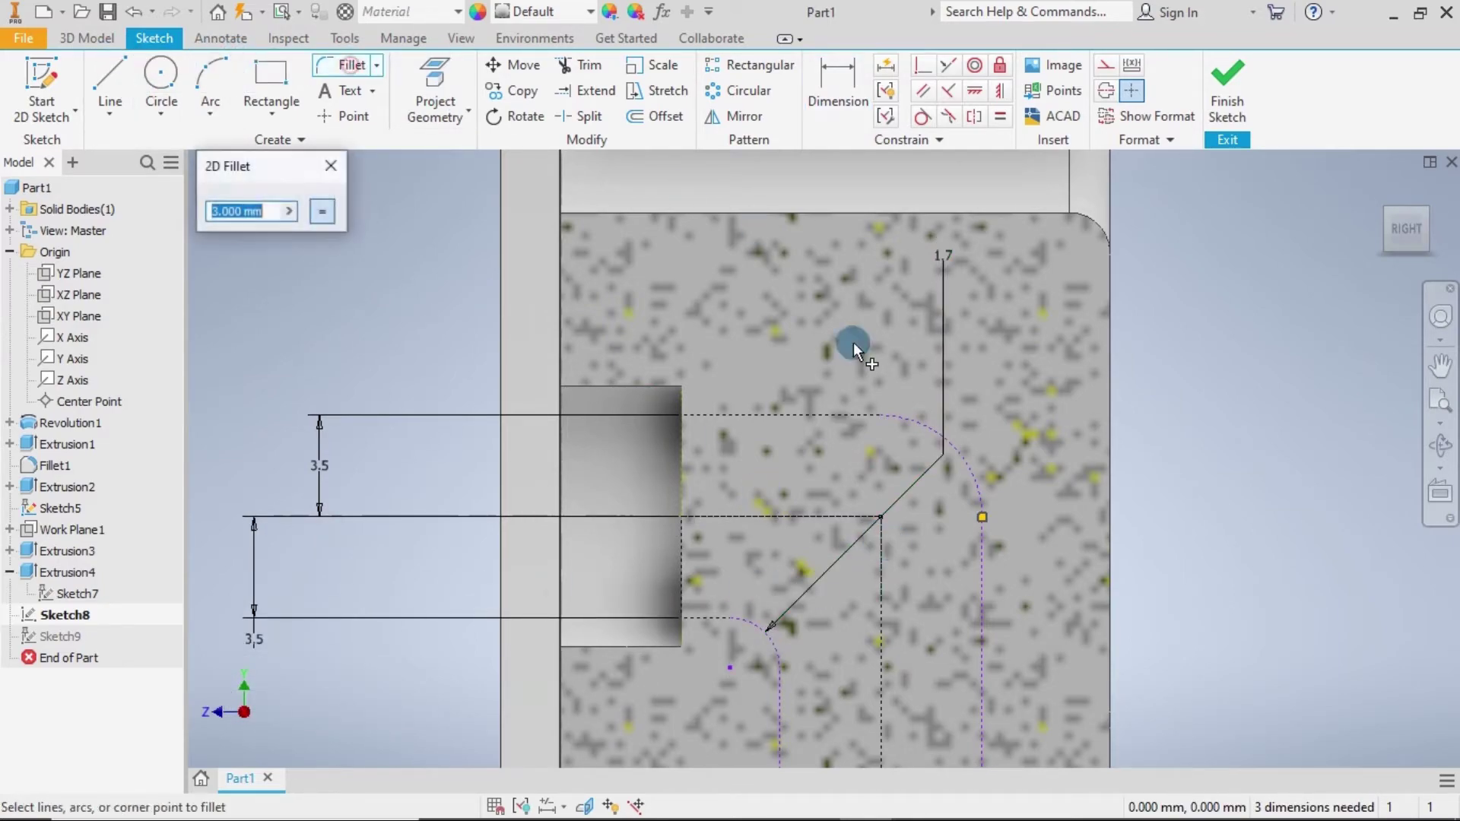
{"action": "left_click", "coordinate": [880, 518]}
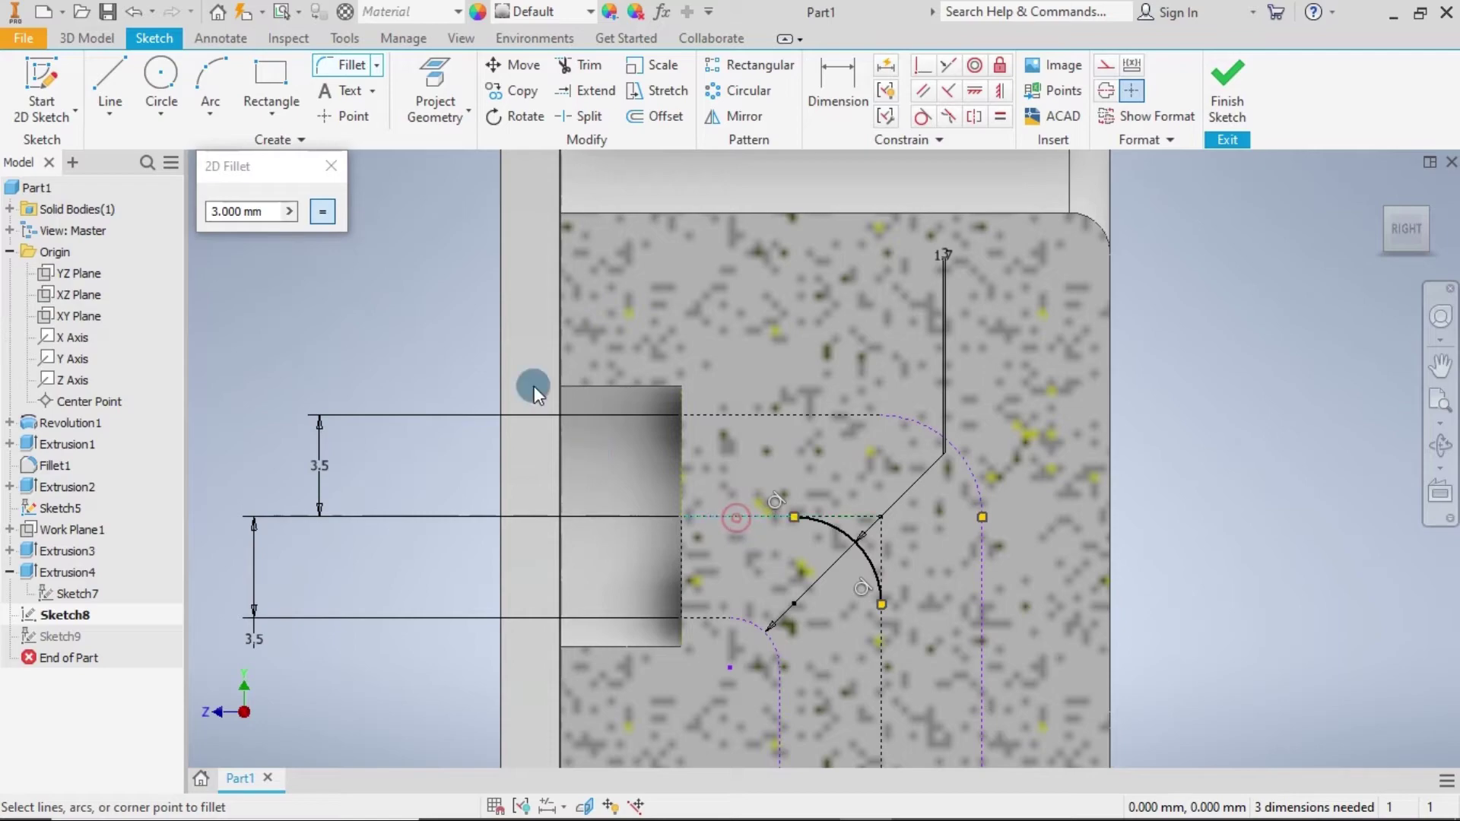
{"action": "key", "text": "Escape"}
Convert the construction lines to regular lines, trim the vertical line beyond the arc, and finish the sketch.
{"action": "left_click", "coordinate": [769, 517]}
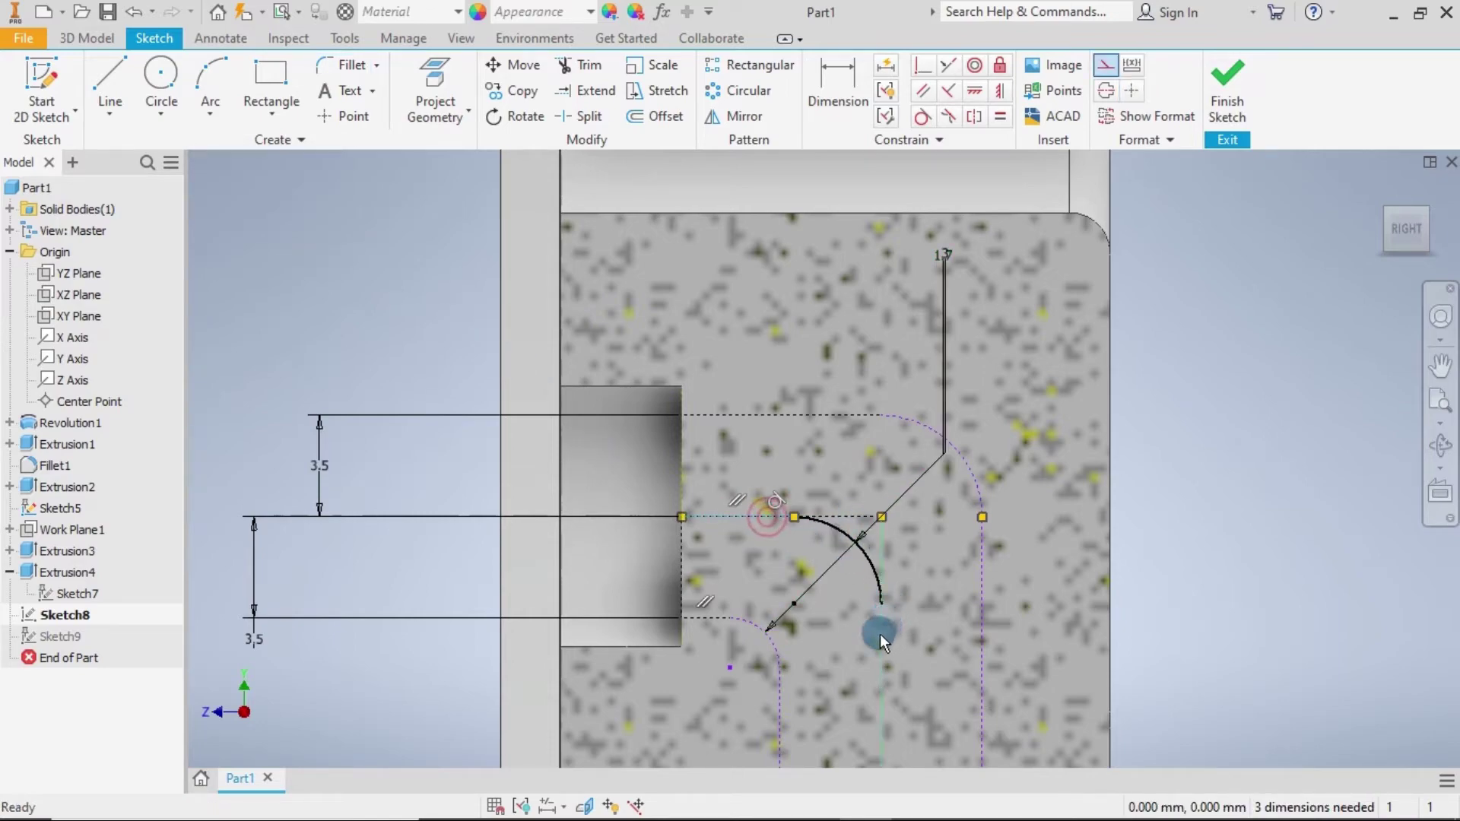
{"action": "left_click", "coordinate": [882, 616], "text": "ctrl"}
{"action": "left_click", "coordinate": [1101, 73]}
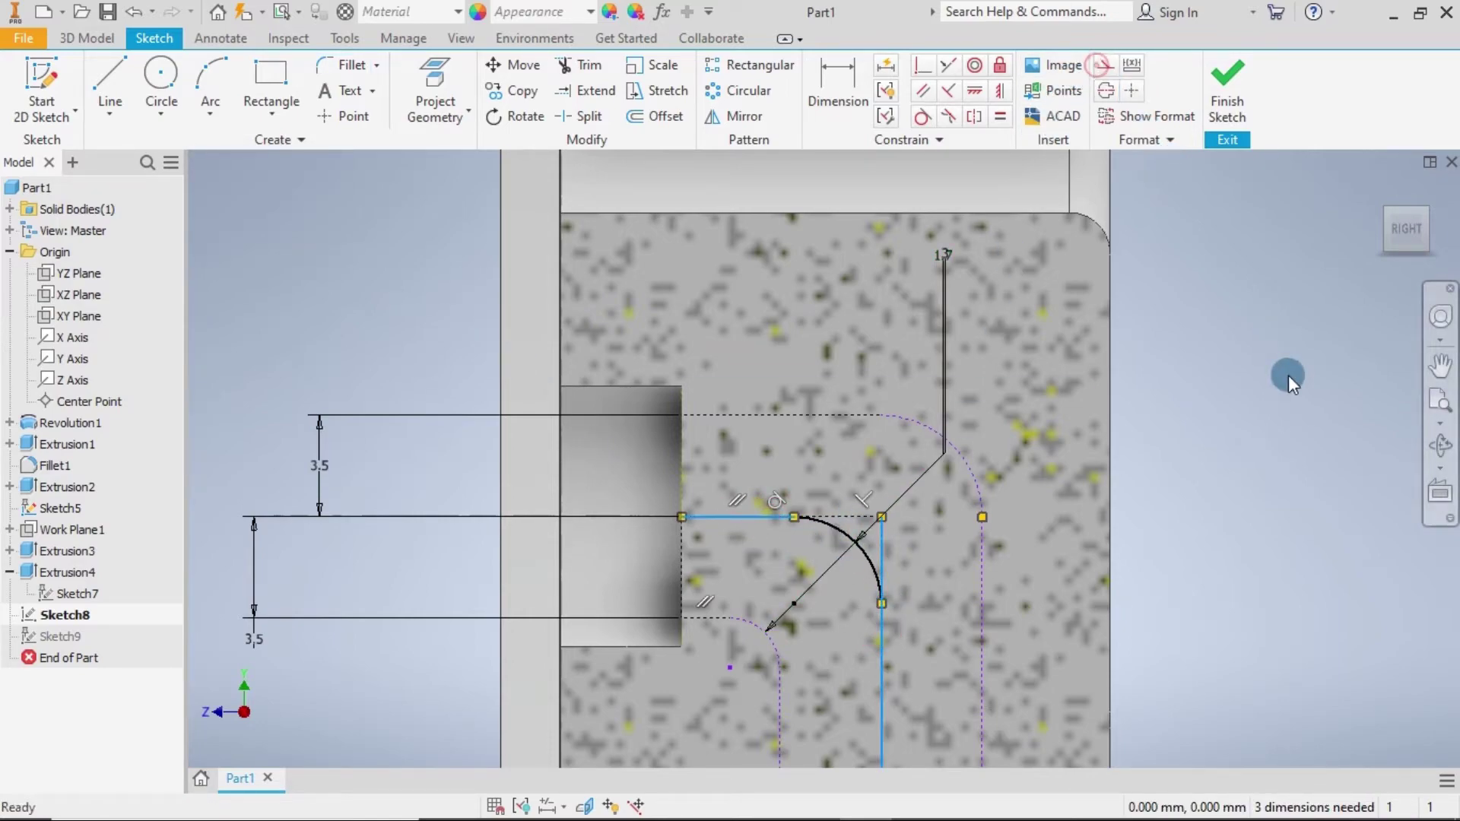
{"action": "left_click", "coordinate": [1296, 448]}
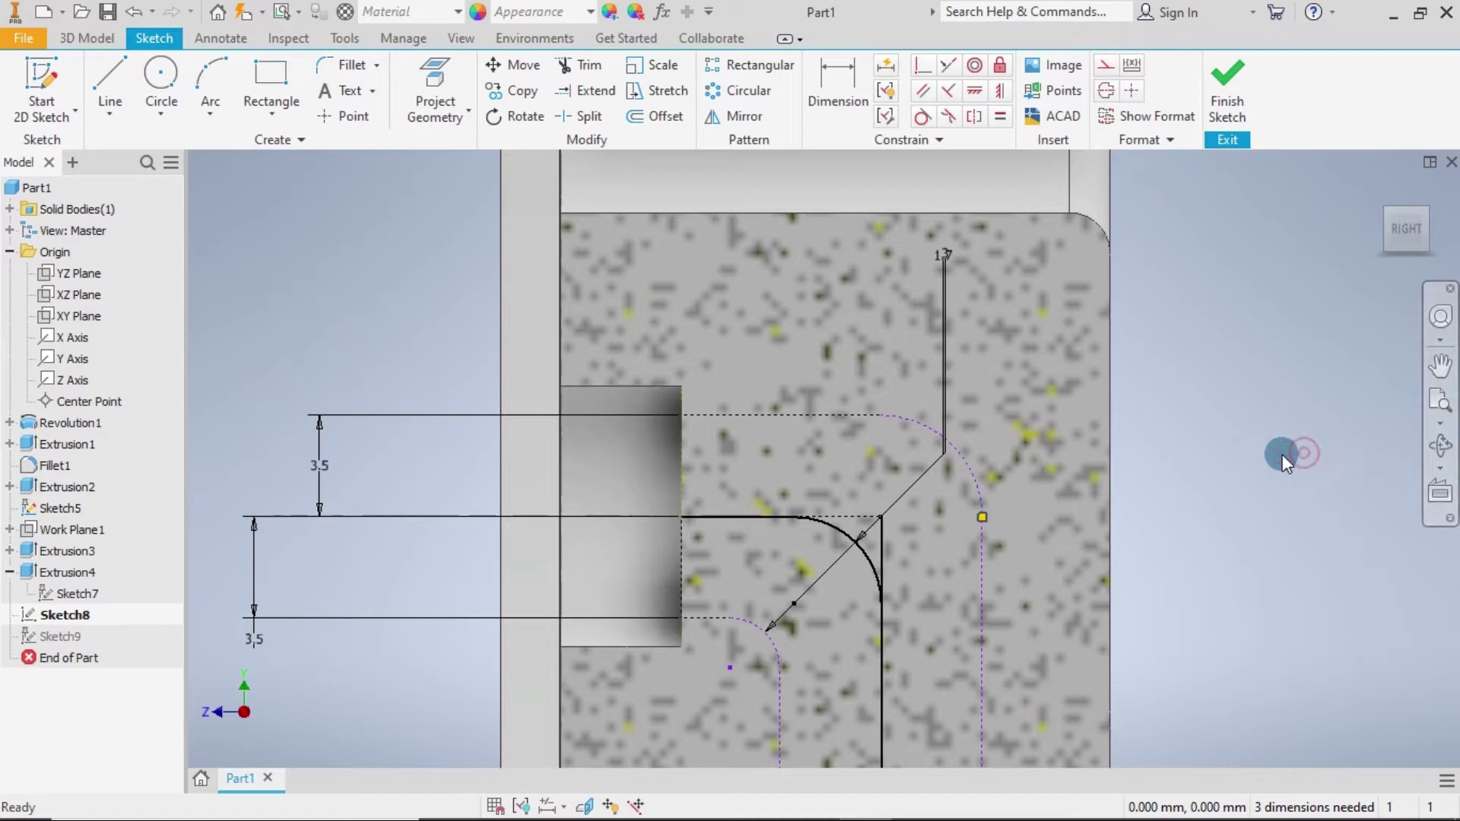
{"action": "left_click", "coordinate": [580, 64]}
{"action": "left_click", "coordinate": [882, 549]}
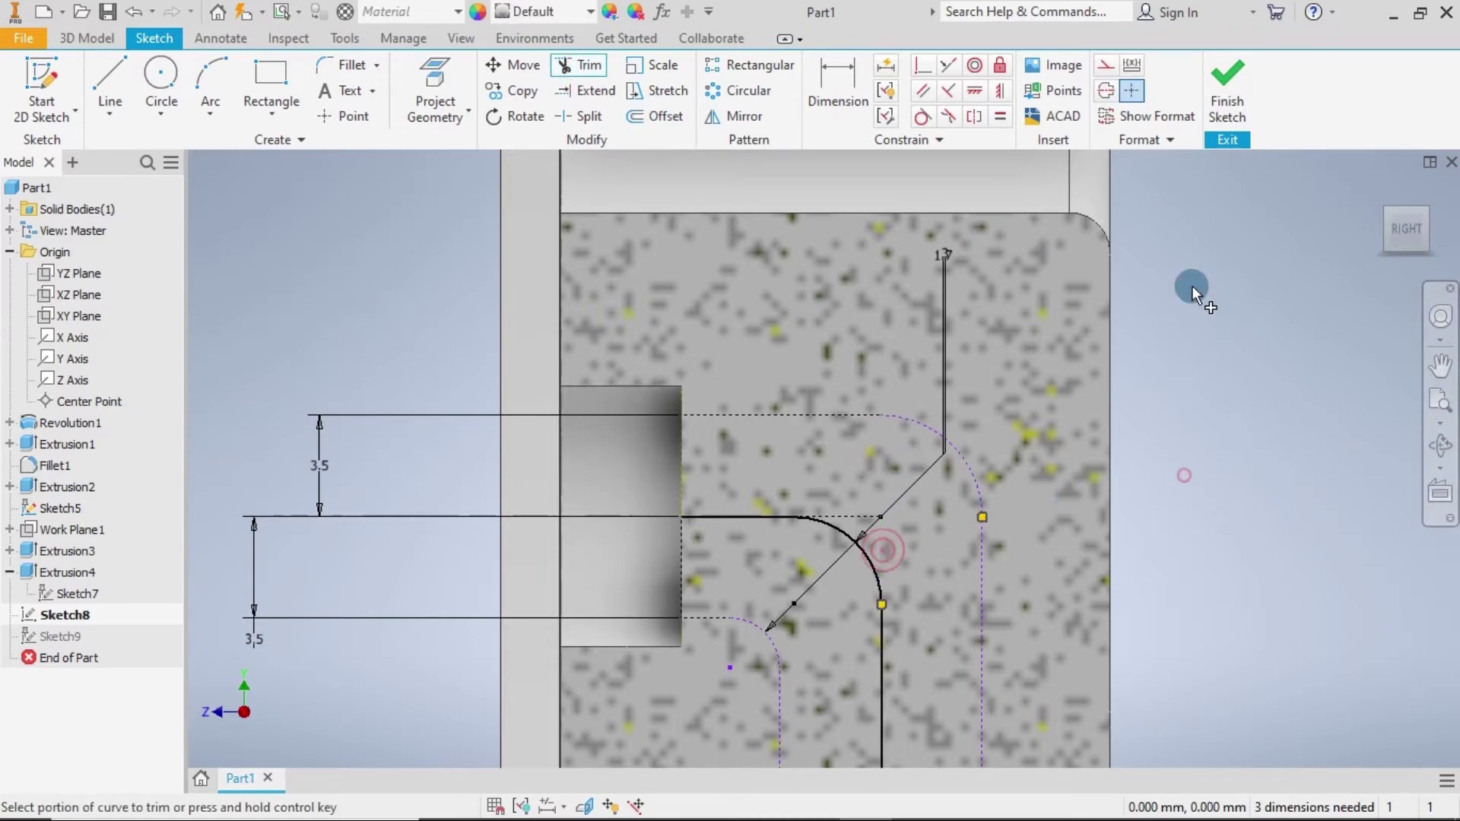
{"action": "left_click", "coordinate": [1227, 91]}
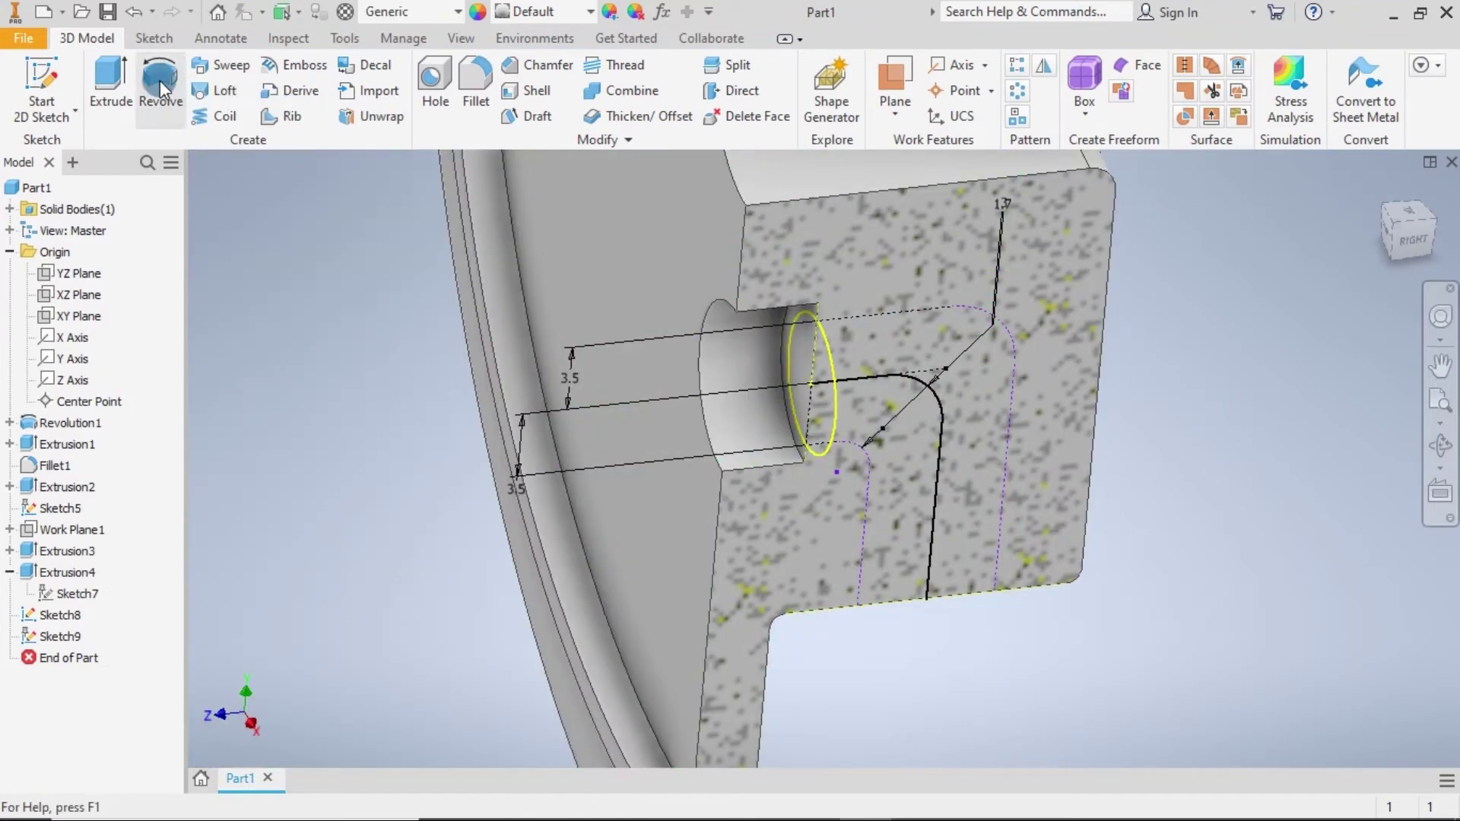
Cut the circular profile along the bent sketch path as a Sweep, then orbit to inspect the channel.
{"action": "left_click", "coordinate": [221, 65]}
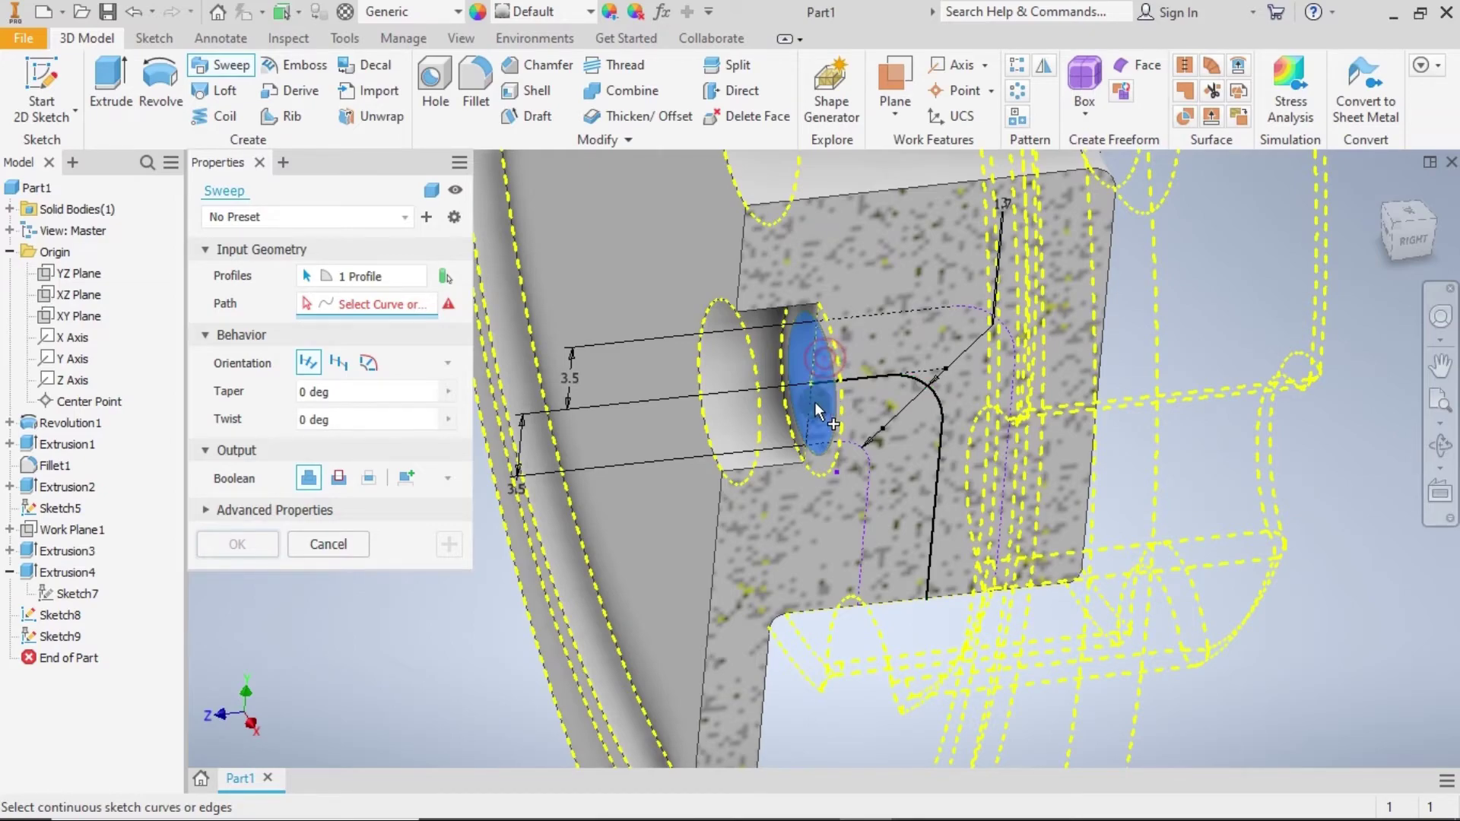
{"action": "left_click", "coordinate": [357, 302]}
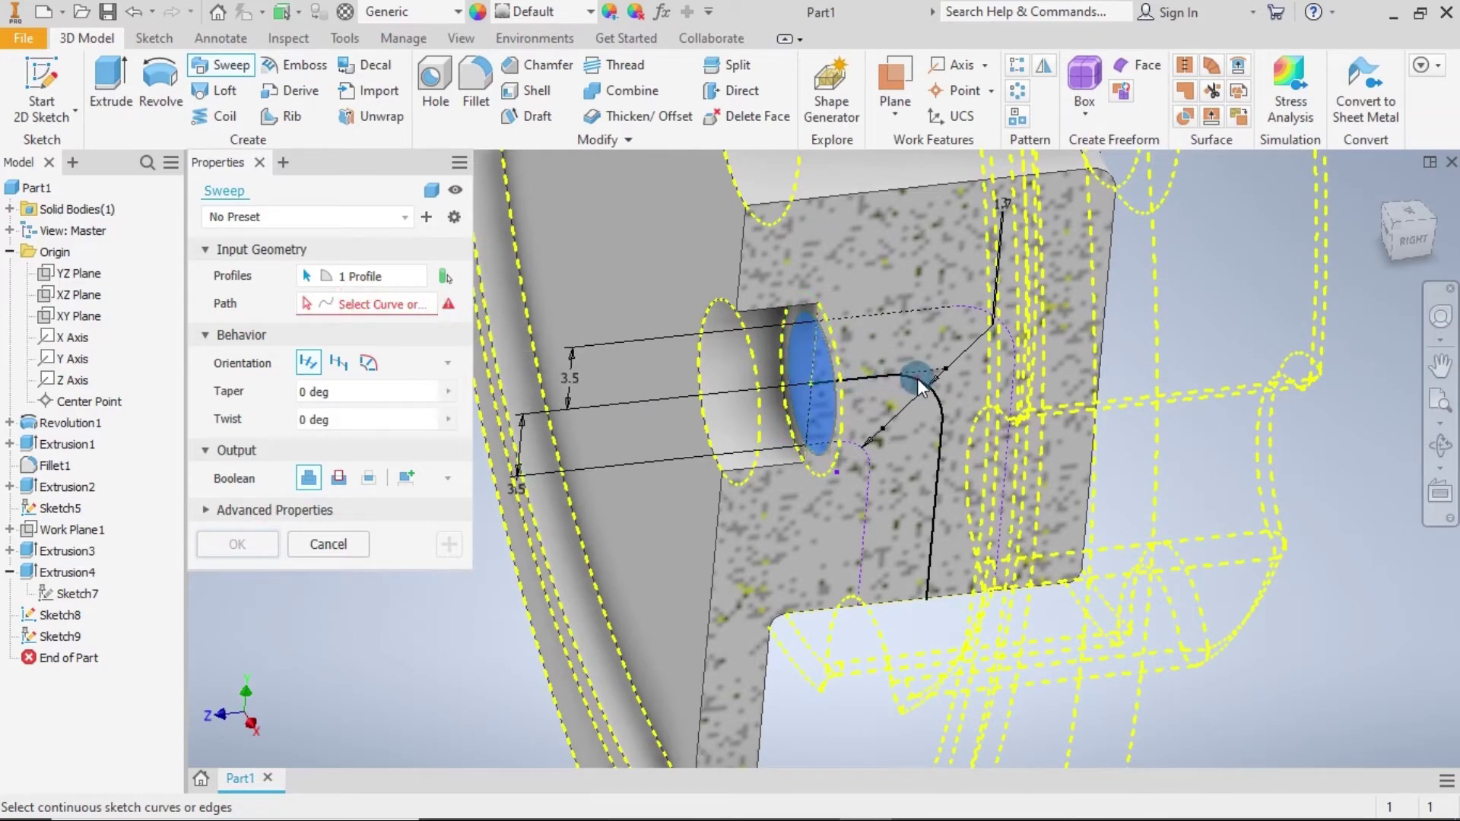
{"action": "left_click", "coordinate": [384, 312]}
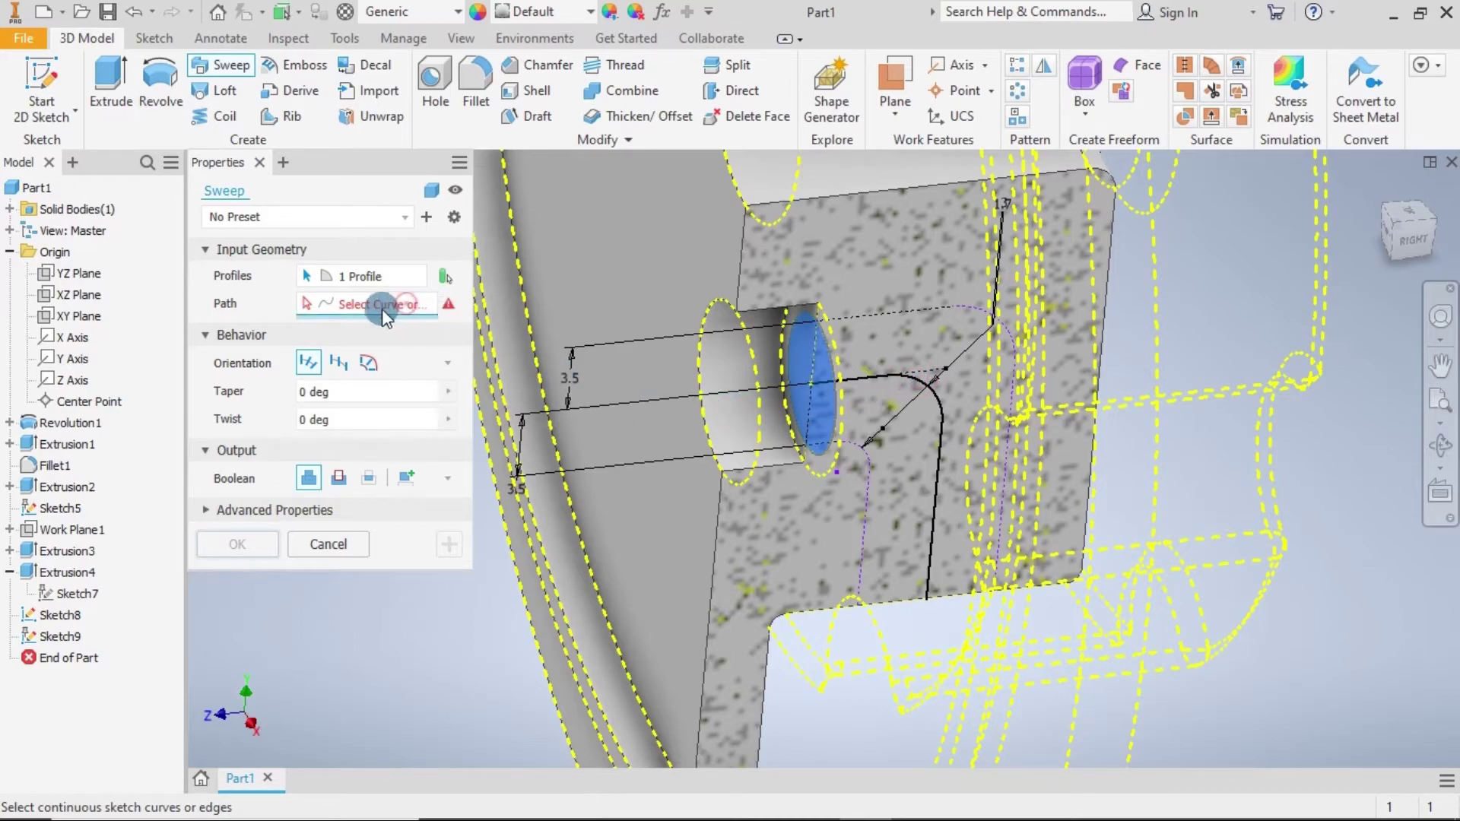
{"action": "left_click", "coordinate": [882, 380]}
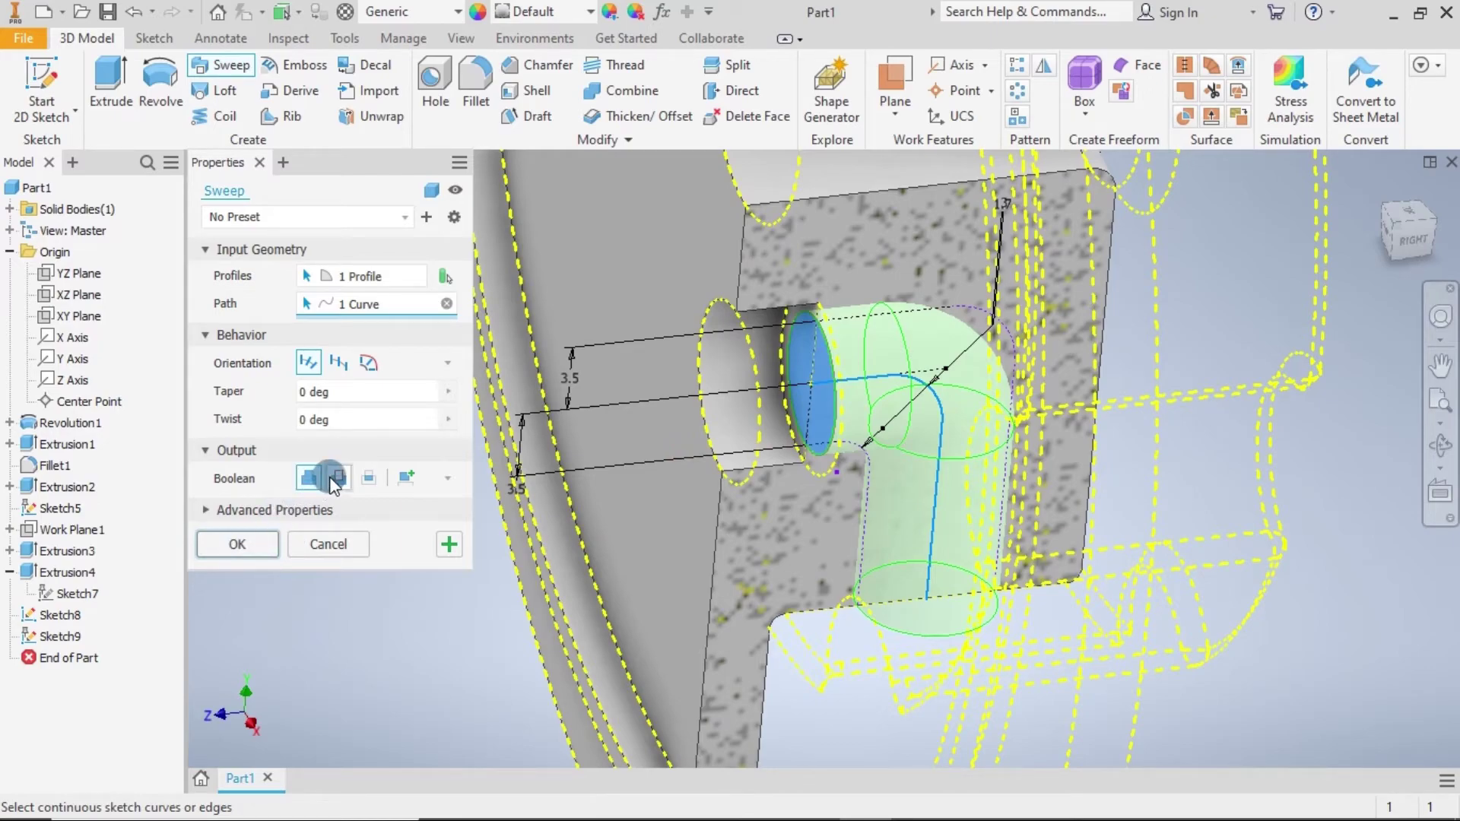
{"action": "left_click", "coordinate": [250, 550]}
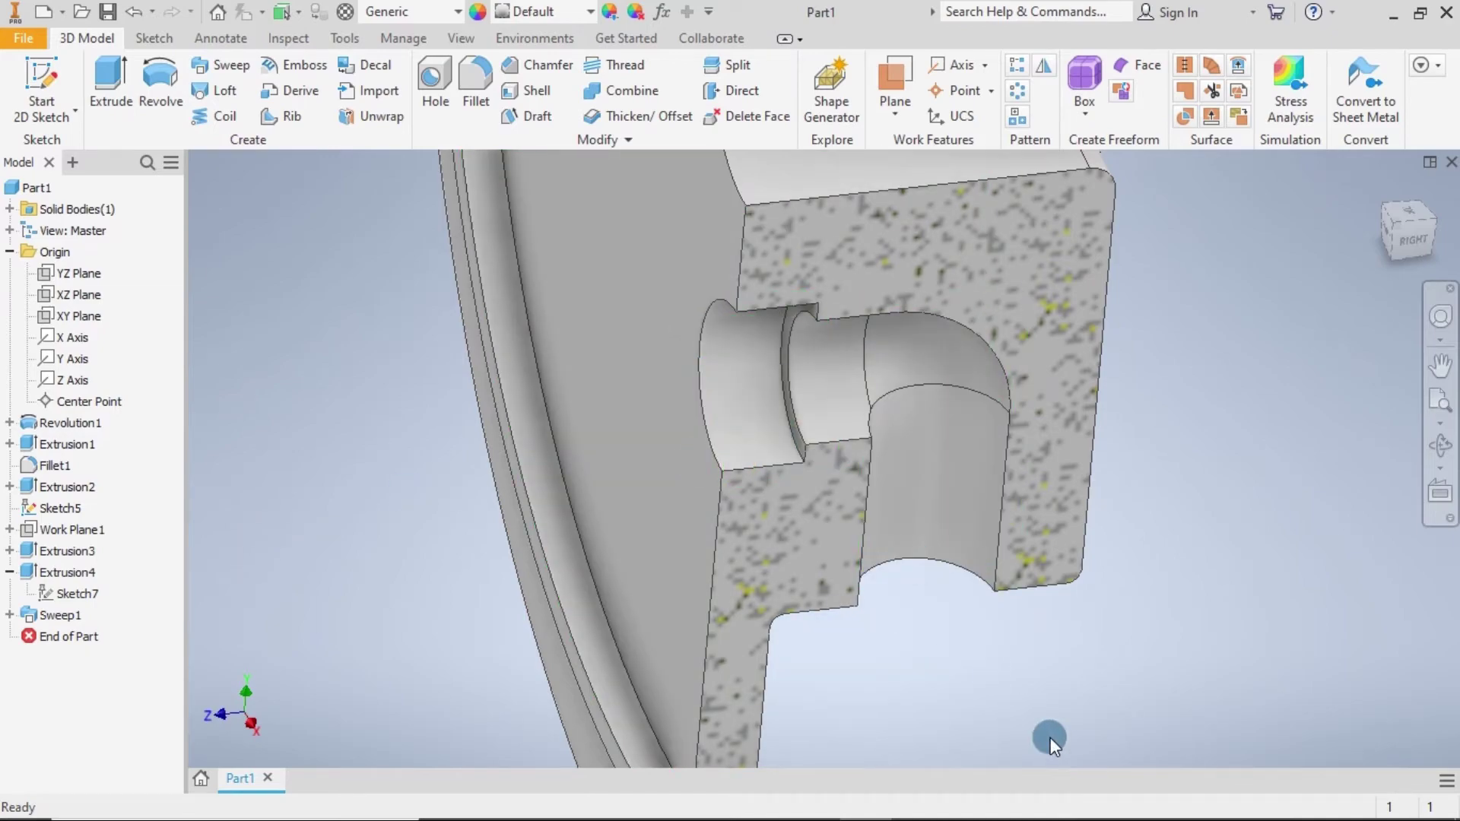
{"action": "mouse_move", "coordinate": [1050, 742]}
{"action": "middle_mouse_down", "text": "shift"}
{"action": "mouse_move", "coordinate": [1030, 678]}
{"action": "mouse_move", "coordinate": [1037, 596]}
{"action": "mouse_move", "coordinate": [996, 752]}
{"action": "mouse_move", "coordinate": [1017, 654]}
{"action": "middle_mouse_up", "text": "shift"}
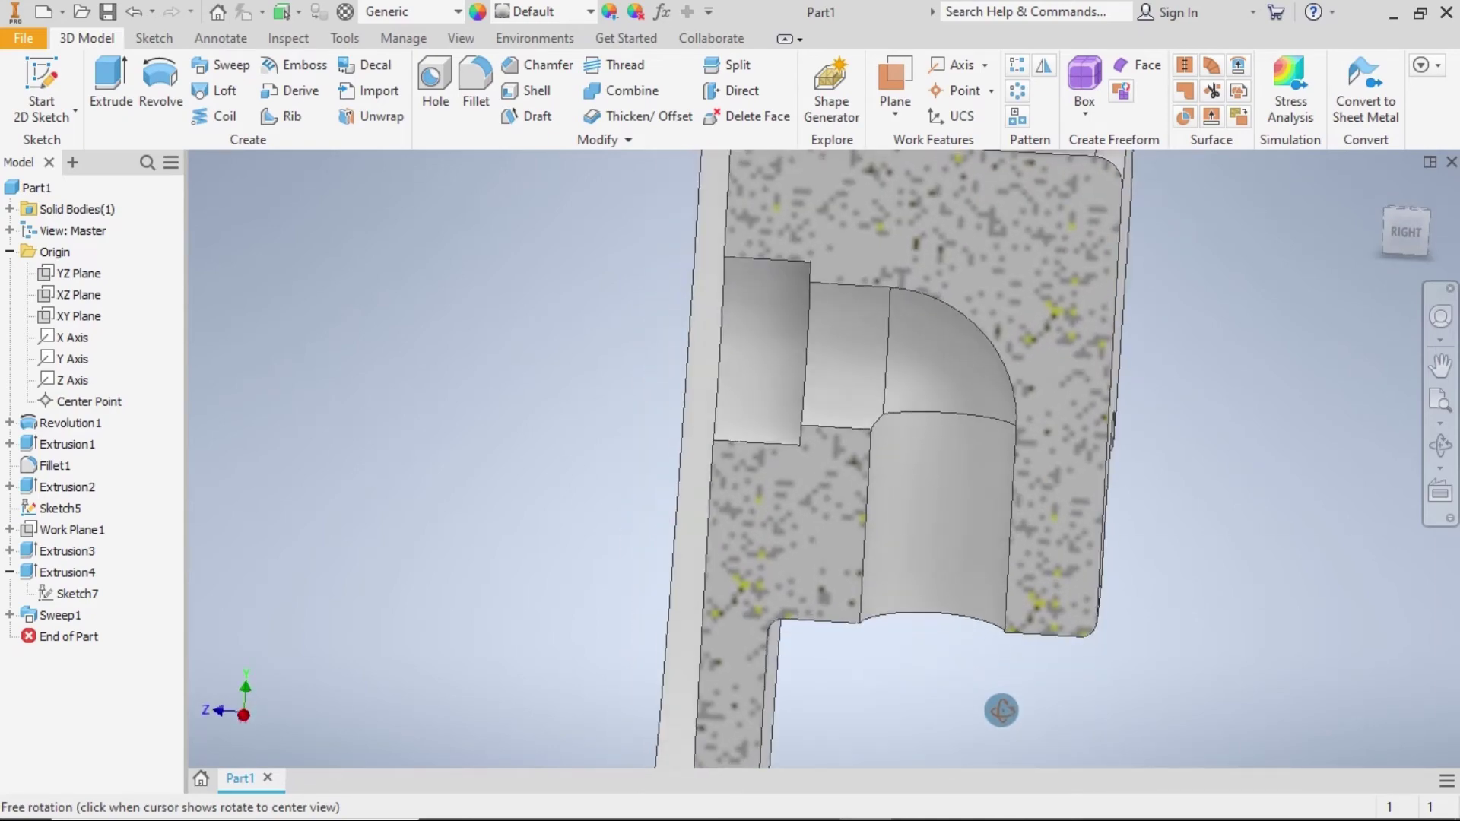
{"action": "middle_click_drag", "start_coordinate": [1131, 596], "coordinate": [1181, 576], "text": "shift"}
{"action": "scroll", "coordinate": [1180, 577], "scroll_direction": "down", "scroll_amount": 3}
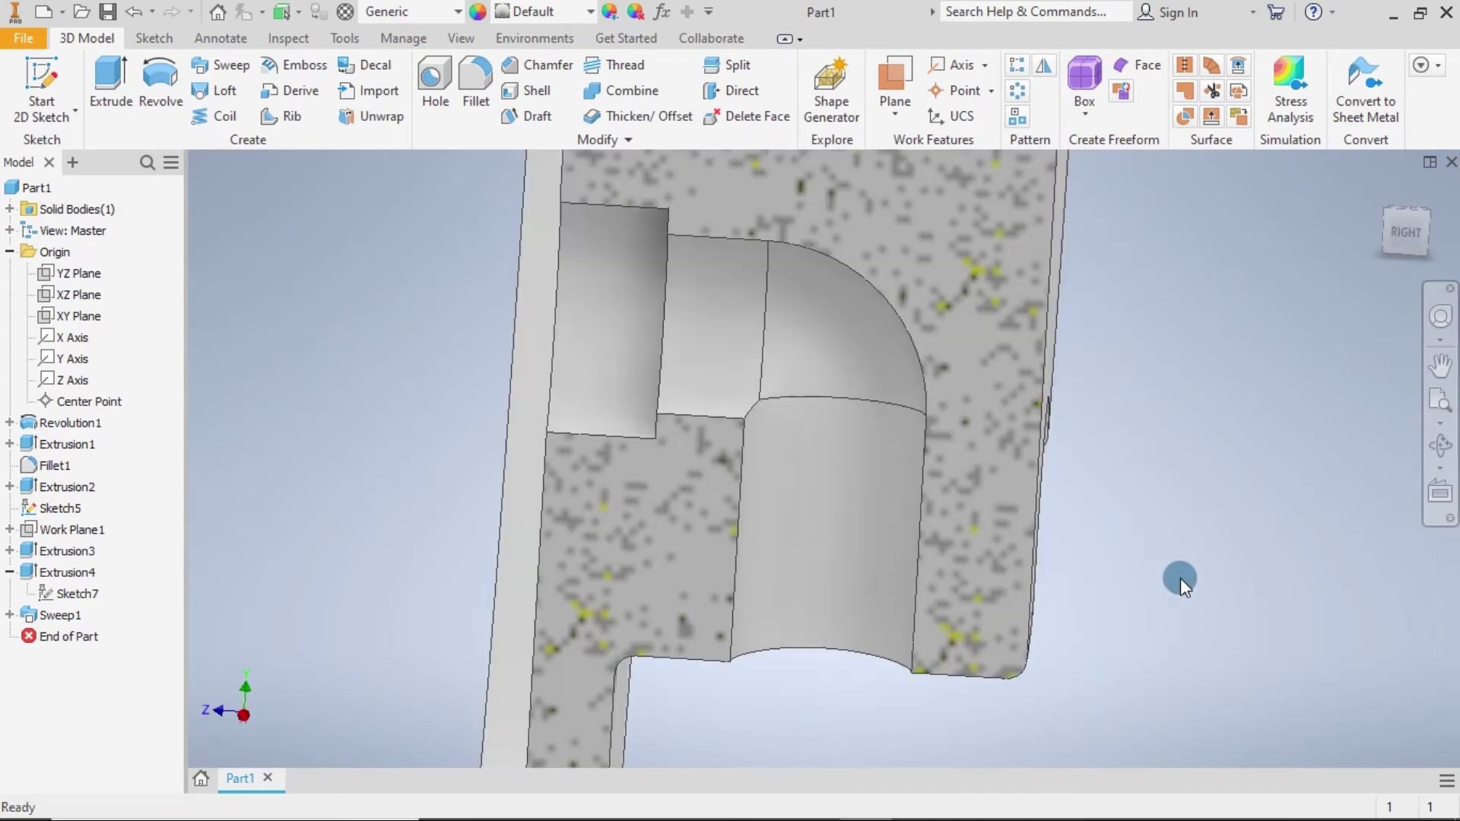
Fillet the sharp channel edge, trying 3 mm before settling on a 2 mm radius.
{"action": "left_click", "coordinate": [473, 80]}
{"action": "left_click", "coordinate": [753, 405]}
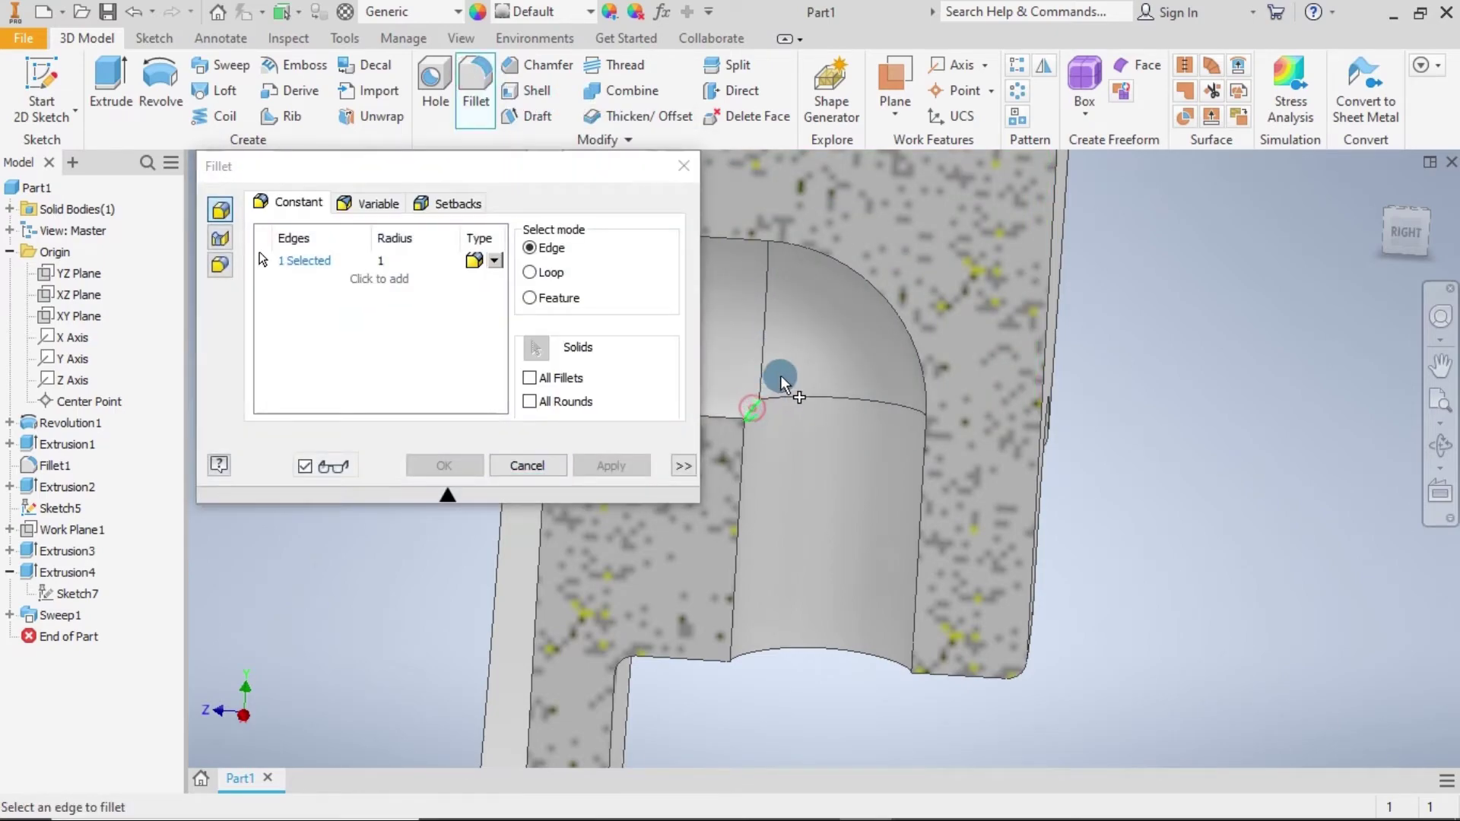
{"action": "left_click", "coordinate": [403, 263]}
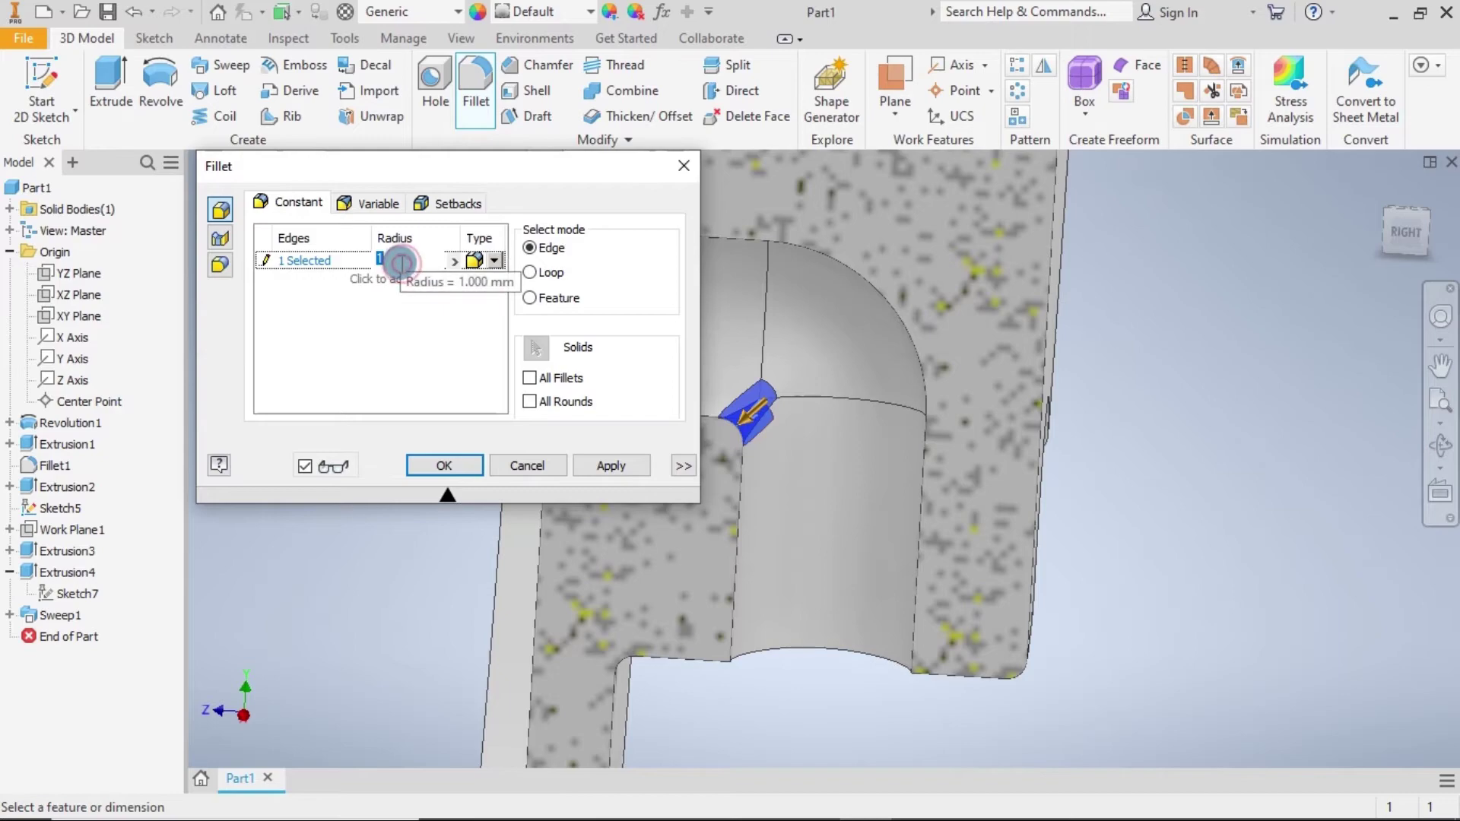
{"action": "type", "text": "3"}
{"action": "left_click", "coordinate": [415, 361]}
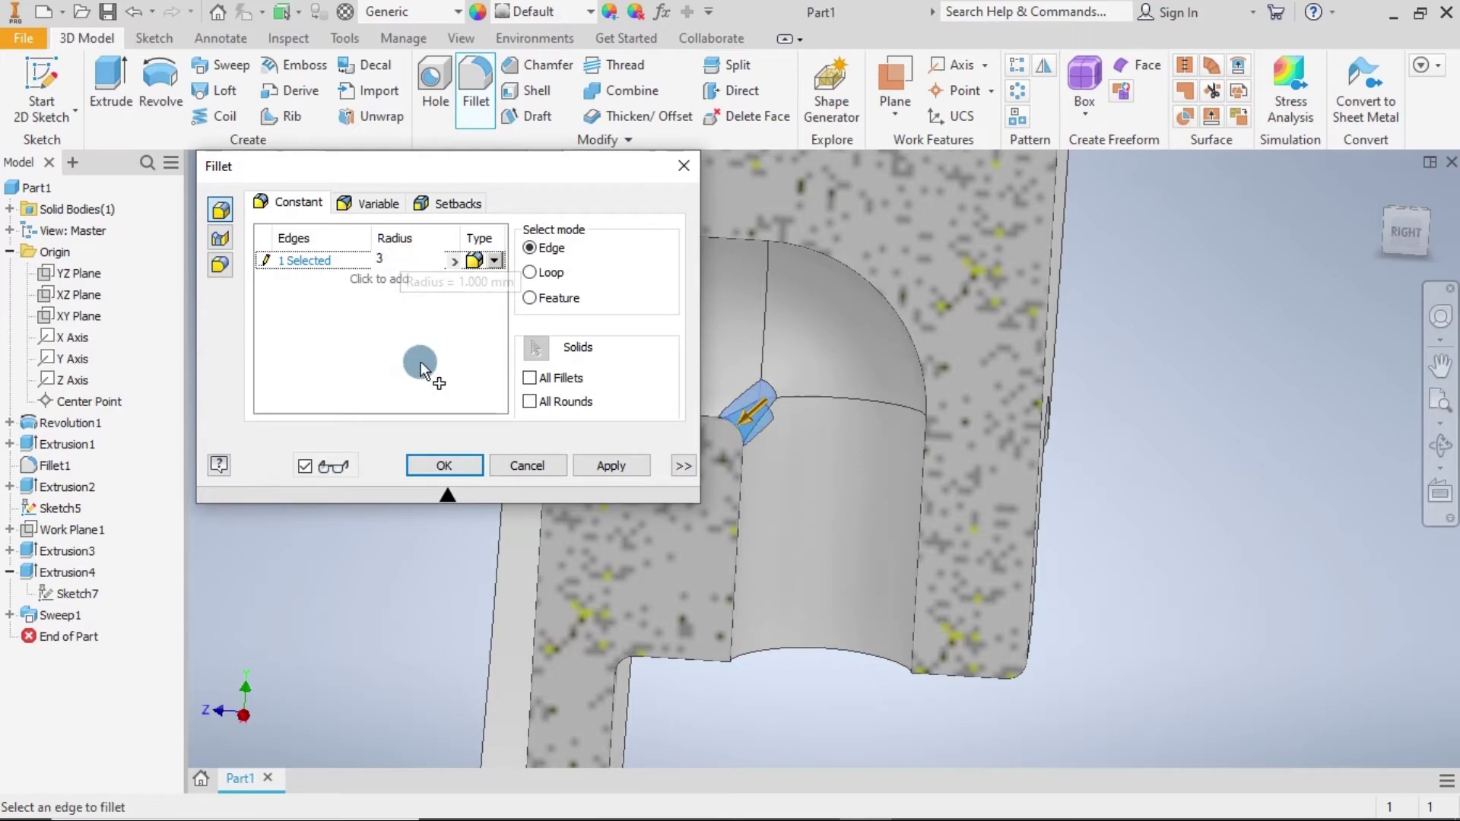
{"action": "scroll", "coordinate": [862, 442], "scroll_direction": "up", "scroll_amount": 3}
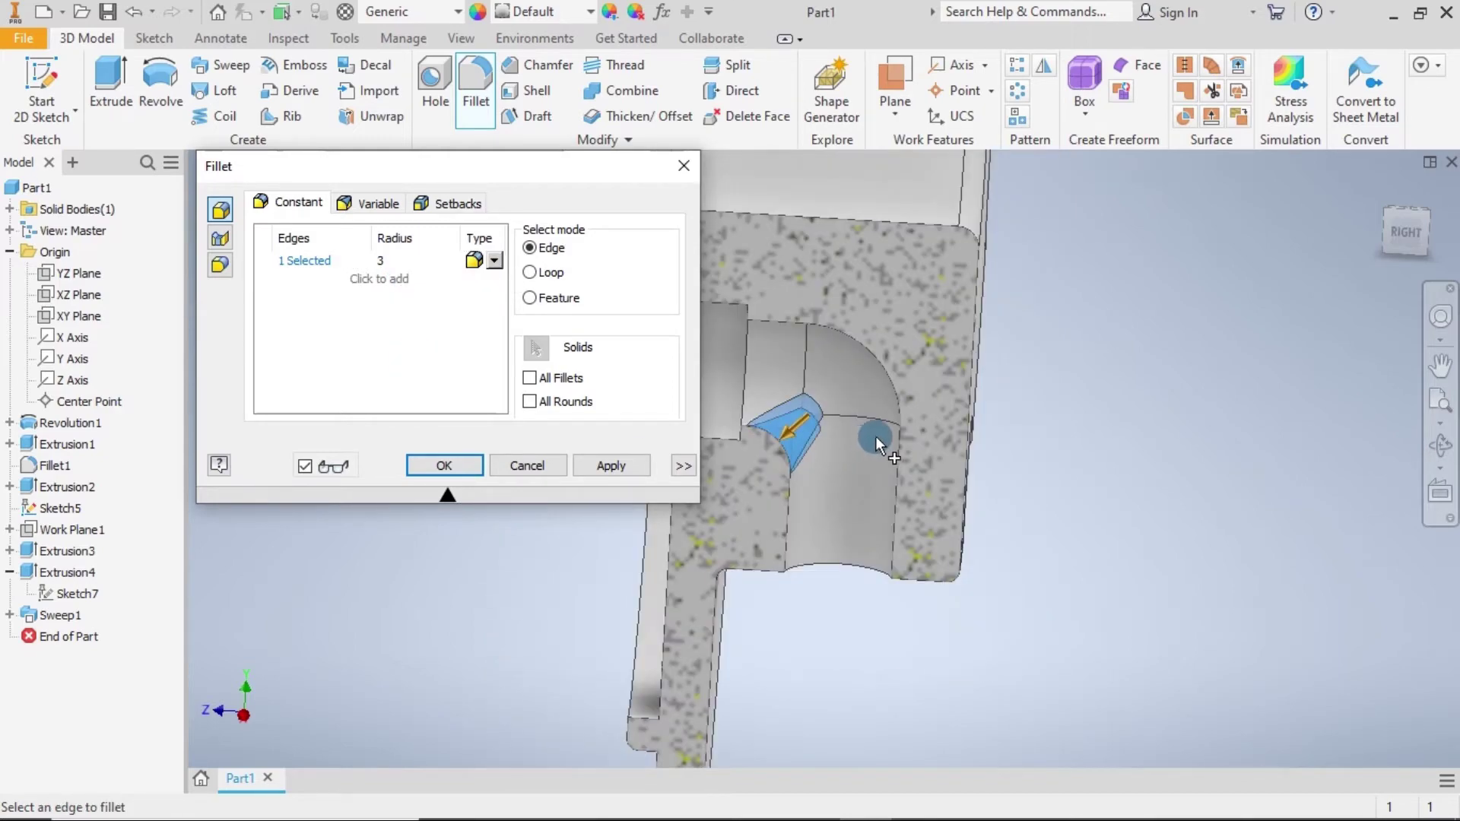
{"action": "left_click", "coordinate": [385, 261]}
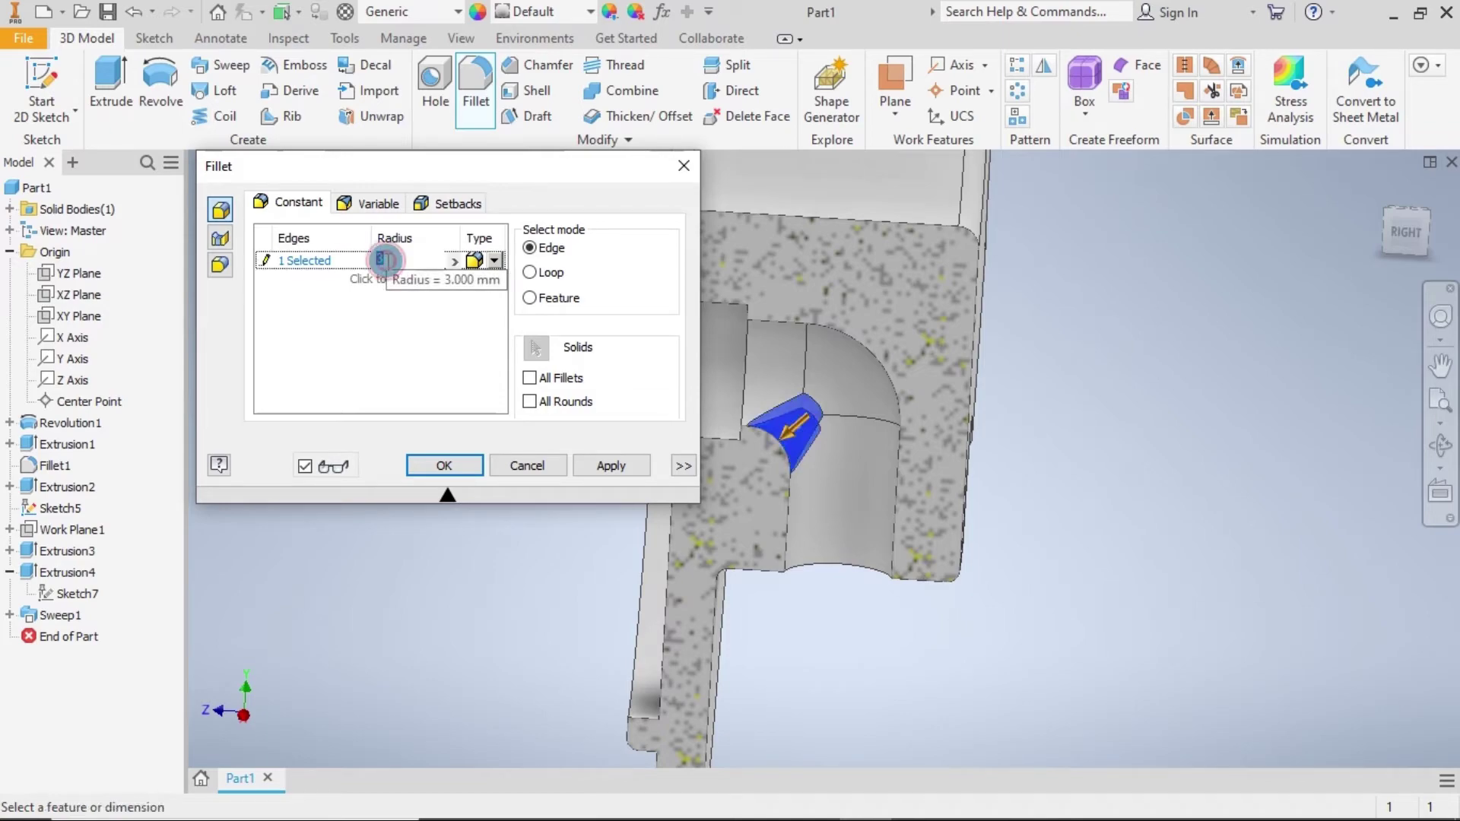
{"action": "type", "text": "2"}
{"action": "left_click", "coordinate": [387, 342]}
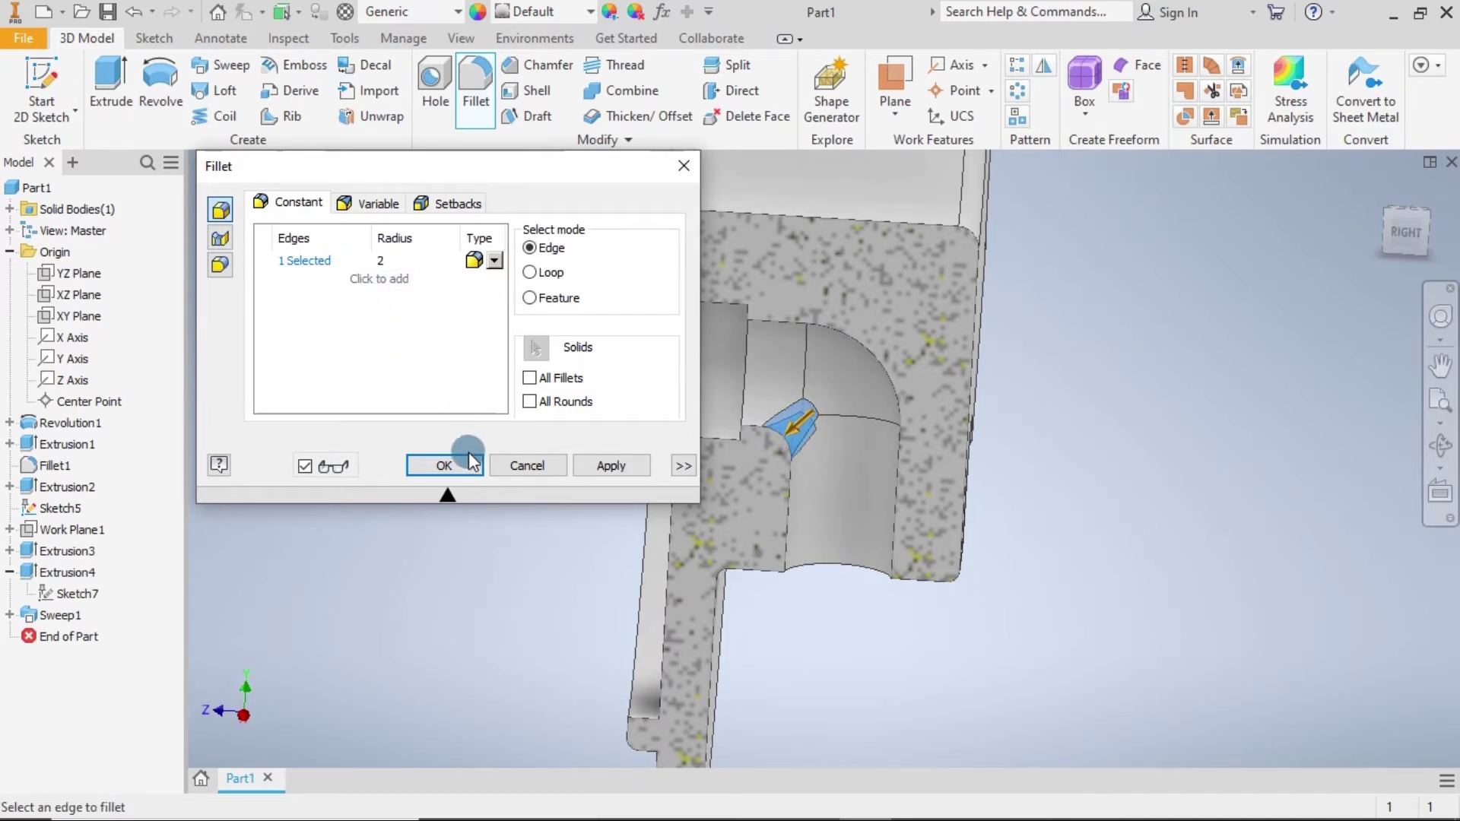
{"action": "left_click", "coordinate": [449, 465]}
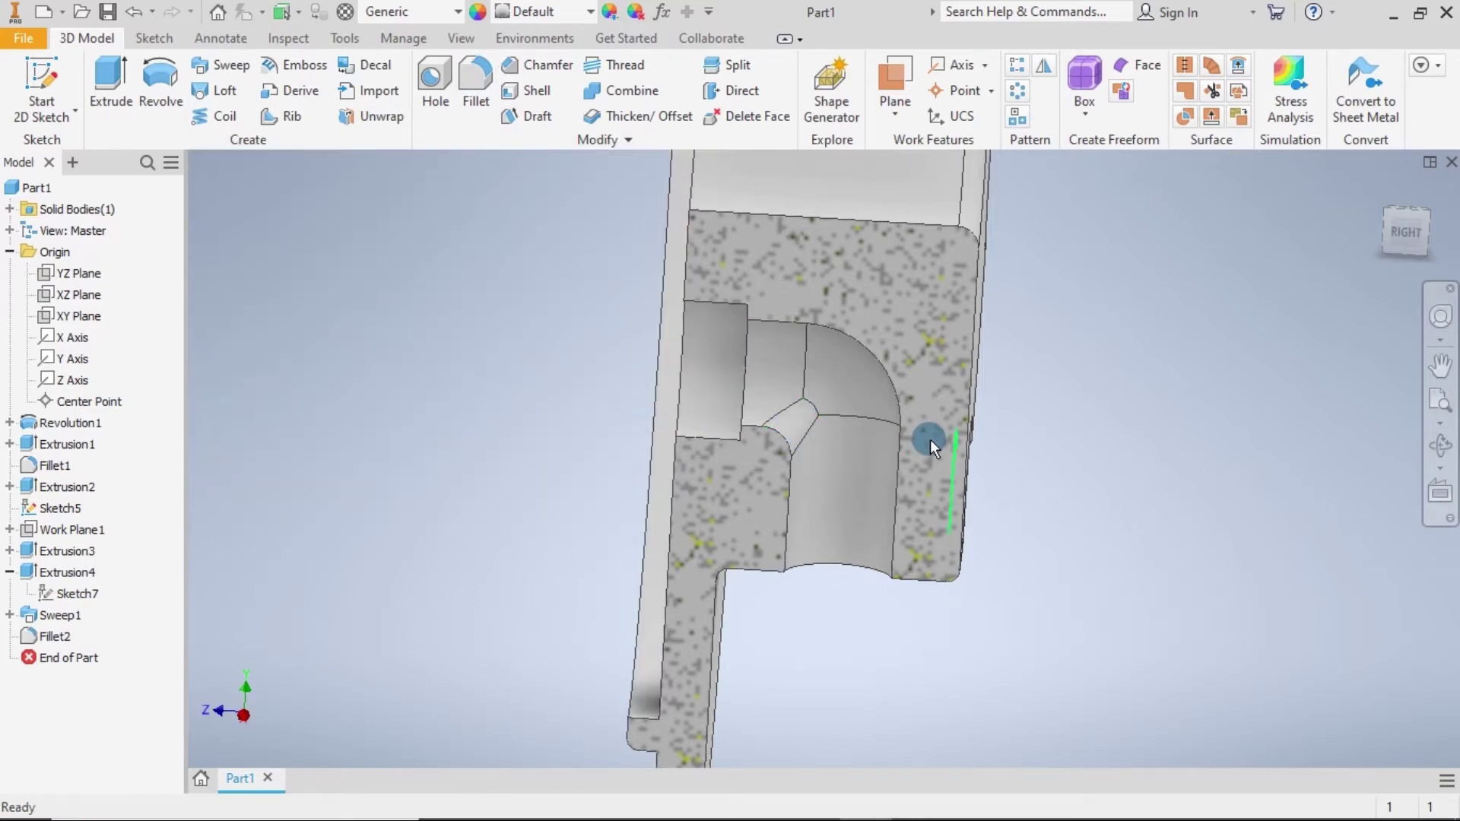
Orbit to check the channel from behind and underneath, then return to the Home view.
{"action": "mouse_move", "coordinate": [1256, 462]}
{"action": "middle_mouse_down", "text": "shift"}
{"action": "mouse_move", "coordinate": [1064, 455]}
{"action": "mouse_move", "coordinate": [1348, 328]}
{"action": "mouse_move", "coordinate": [1343, 359]}
{"action": "mouse_move", "coordinate": [1347, 346]}
{"action": "mouse_move", "coordinate": [1232, 453]}
{"action": "mouse_move", "coordinate": [1095, 450]}
{"action": "mouse_move", "coordinate": [1322, 409]}
{"action": "mouse_move", "coordinate": [1230, 382]}
{"action": "middle_mouse_up", "text": "shift"}
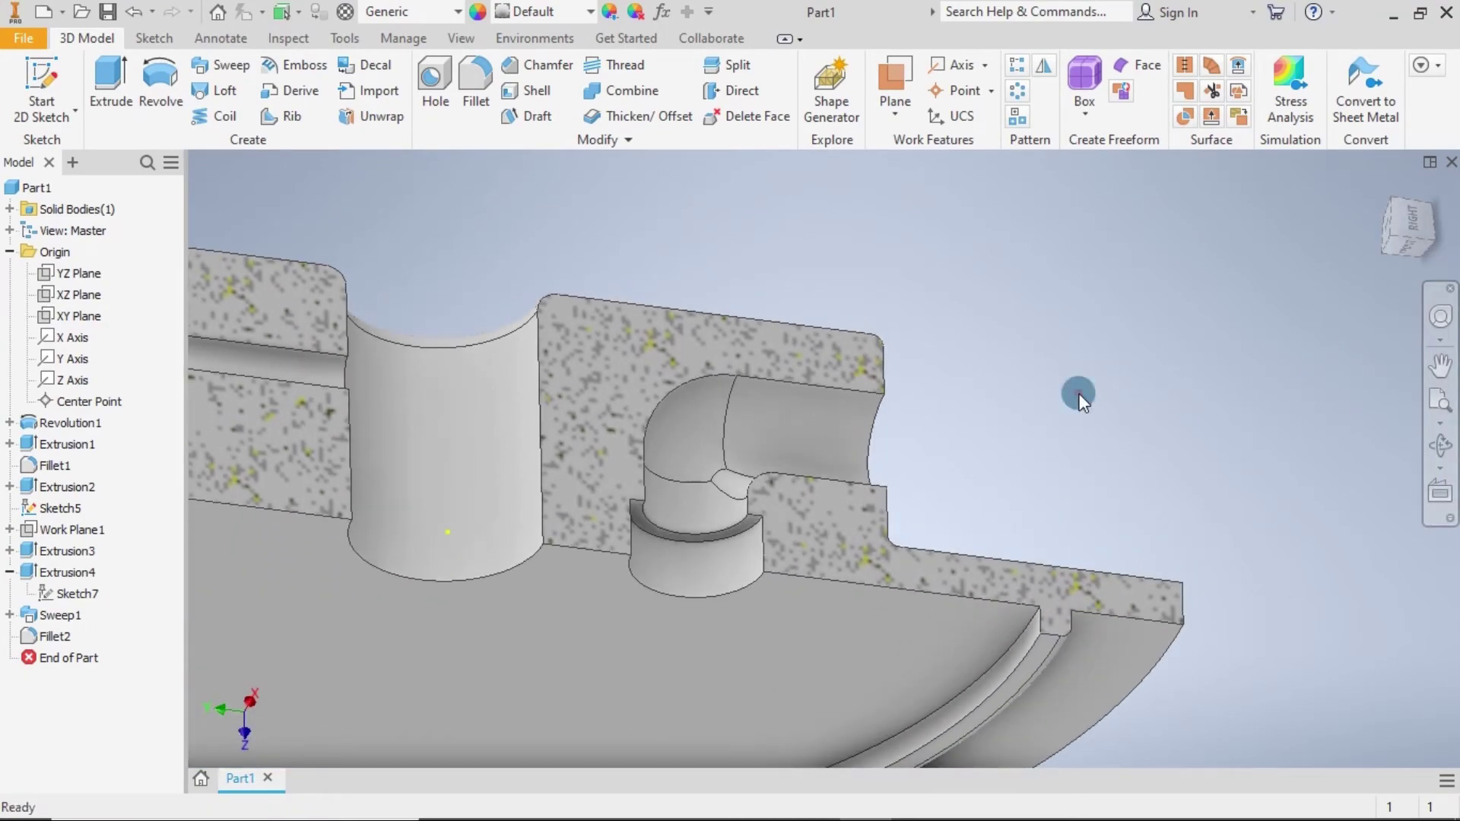
{"action": "mouse_move", "coordinate": [1078, 393]}
{"action": "middle_mouse_down", "text": "shift"}
{"action": "mouse_move", "coordinate": [1176, 427]}
{"action": "mouse_move", "coordinate": [1029, 489]}
{"action": "mouse_move", "coordinate": [1157, 434]}
{"action": "mouse_move", "coordinate": [1075, 487]}
{"action": "mouse_move", "coordinate": [1163, 427]}
{"action": "mouse_move", "coordinate": [1186, 479]}
{"action": "mouse_move", "coordinate": [1118, 505]}
{"action": "mouse_move", "coordinate": [1173, 491]}
{"action": "middle_mouse_up", "text": "shift"}
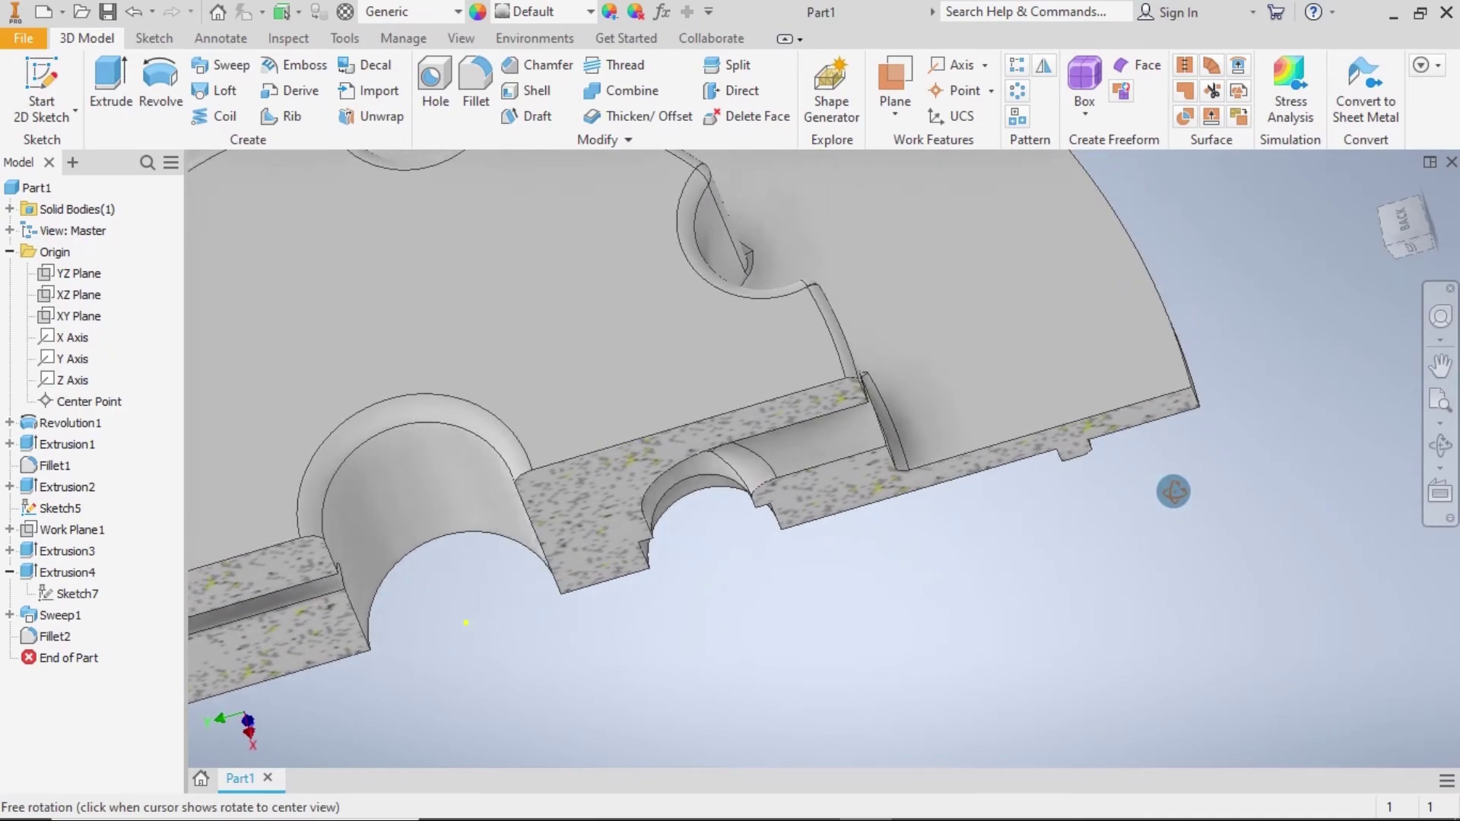
{"action": "left_click", "coordinate": [1381, 185]}
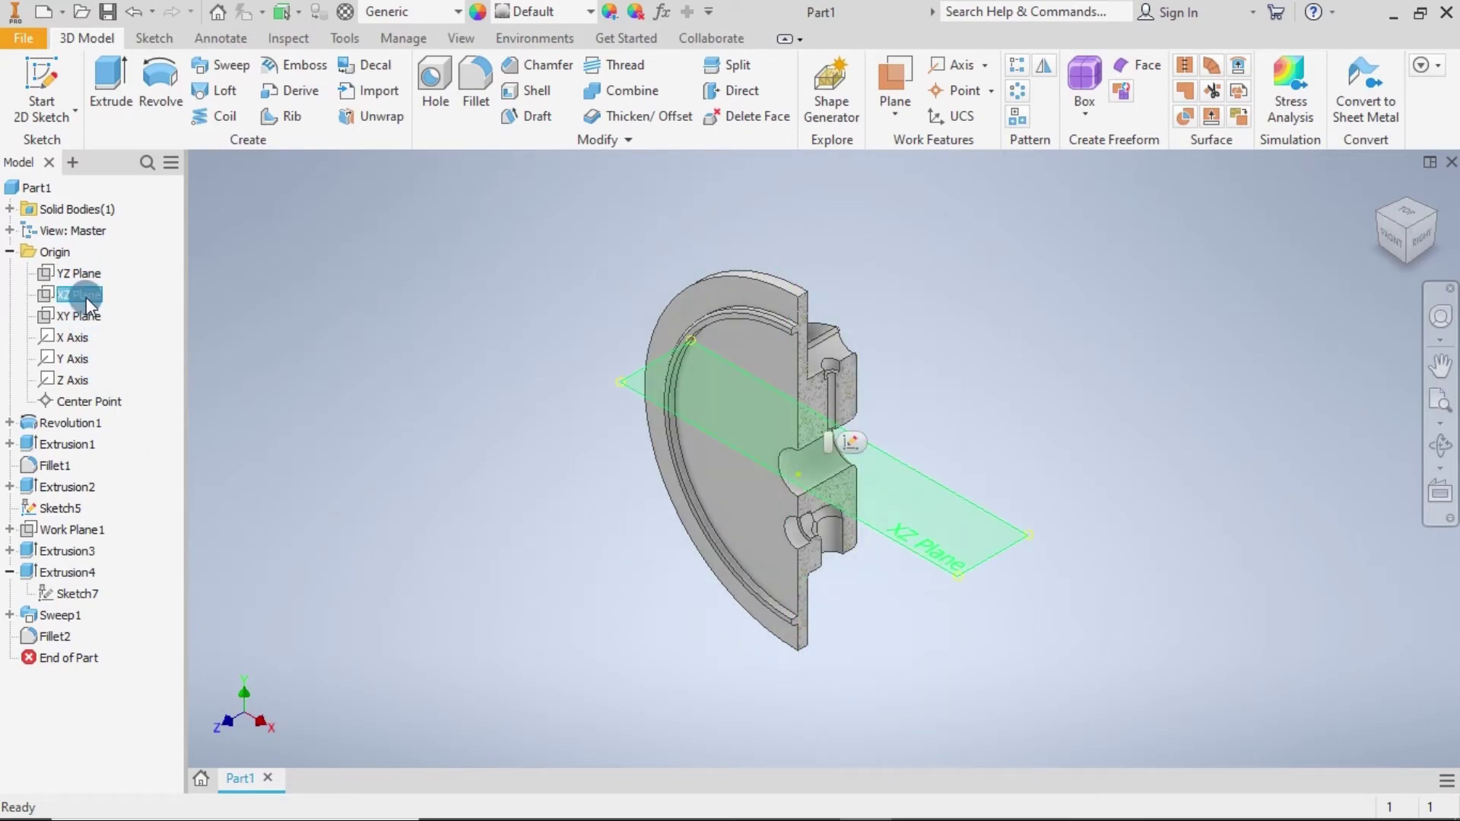
Create Work Plane2 offset 30 mm below the XZ Plane.
{"action": "left_click", "coordinate": [85, 298]}
{"action": "left_click", "coordinate": [894, 110]}
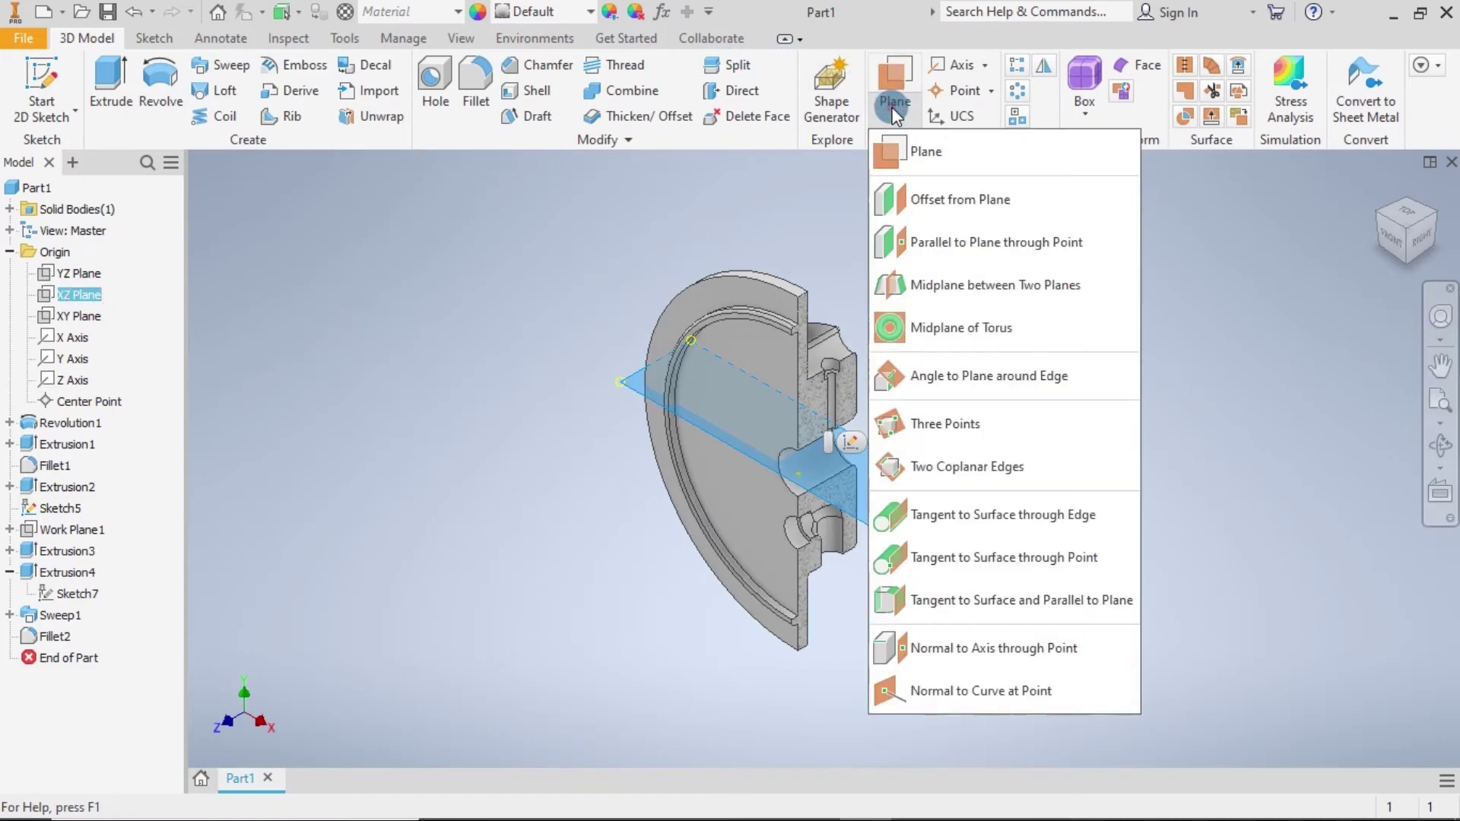
{"action": "left_click", "coordinate": [906, 198]}
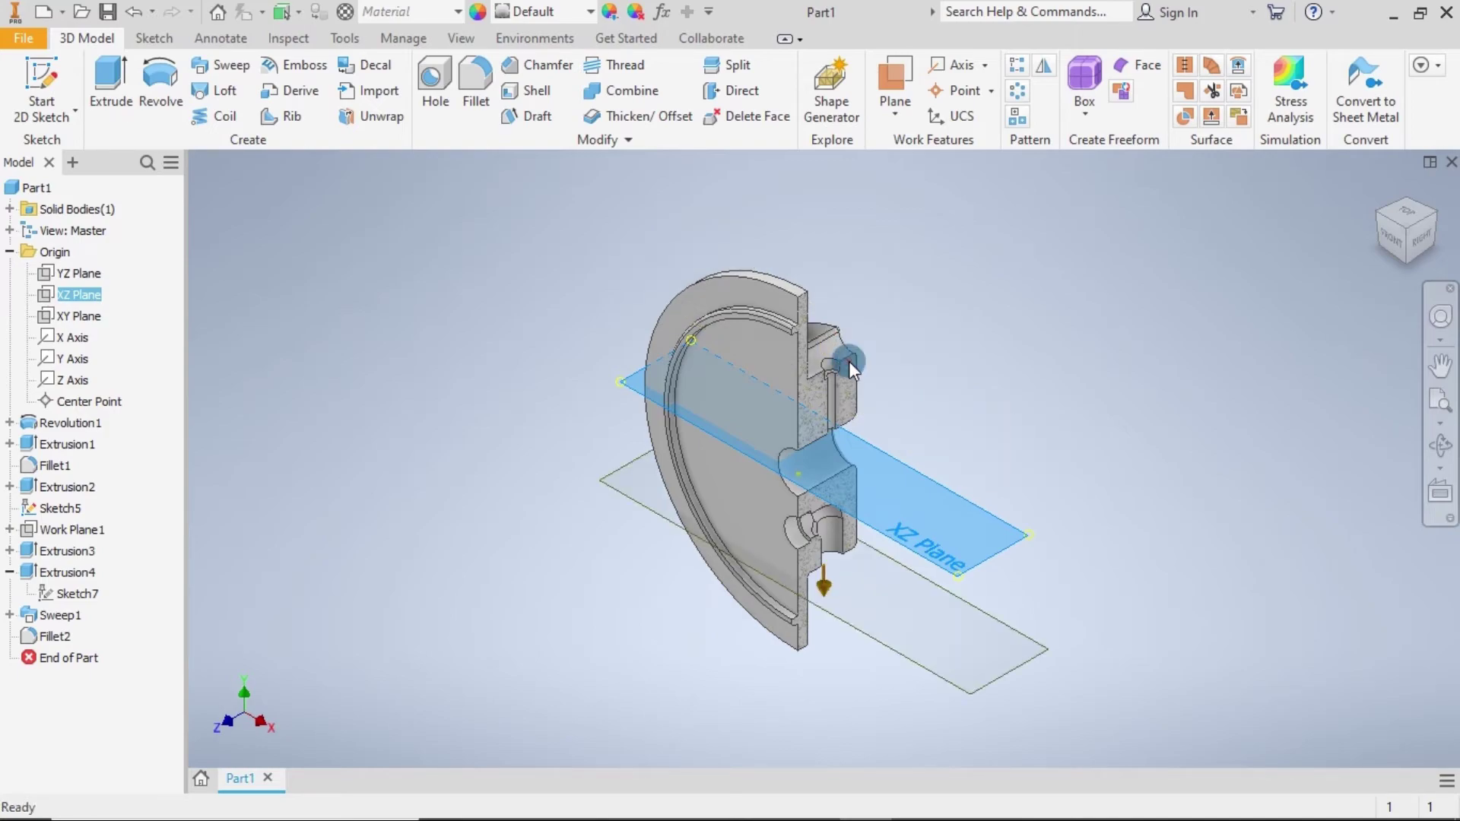
{"action": "left_click", "coordinate": [851, 360]}
{"action": "right_click", "coordinate": [1004, 626]}
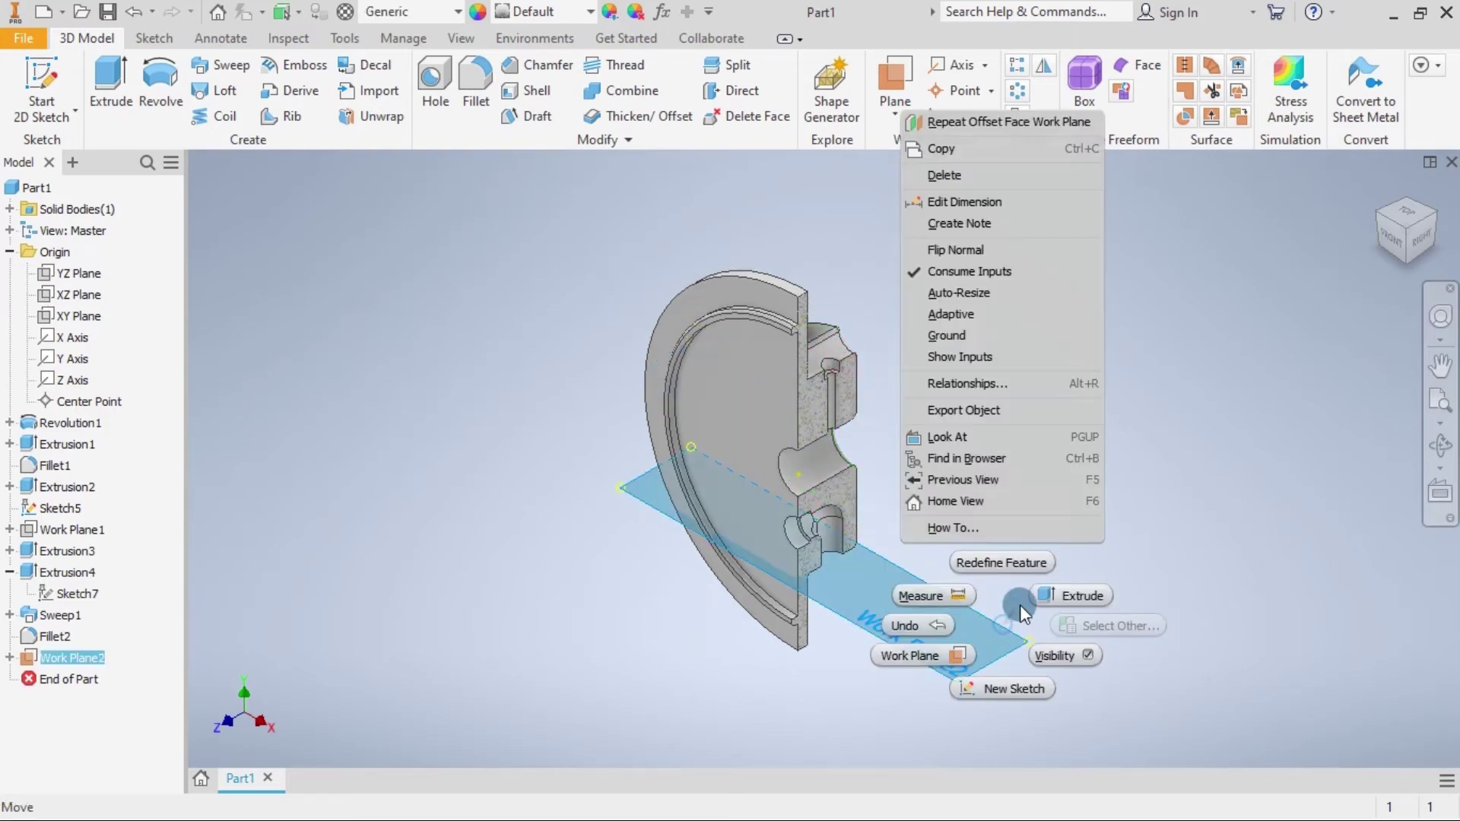
Start a sketch on Work Plane2 and draw a 12.15 mm circle centred on the hole.
{"action": "left_click", "coordinate": [996, 689]}
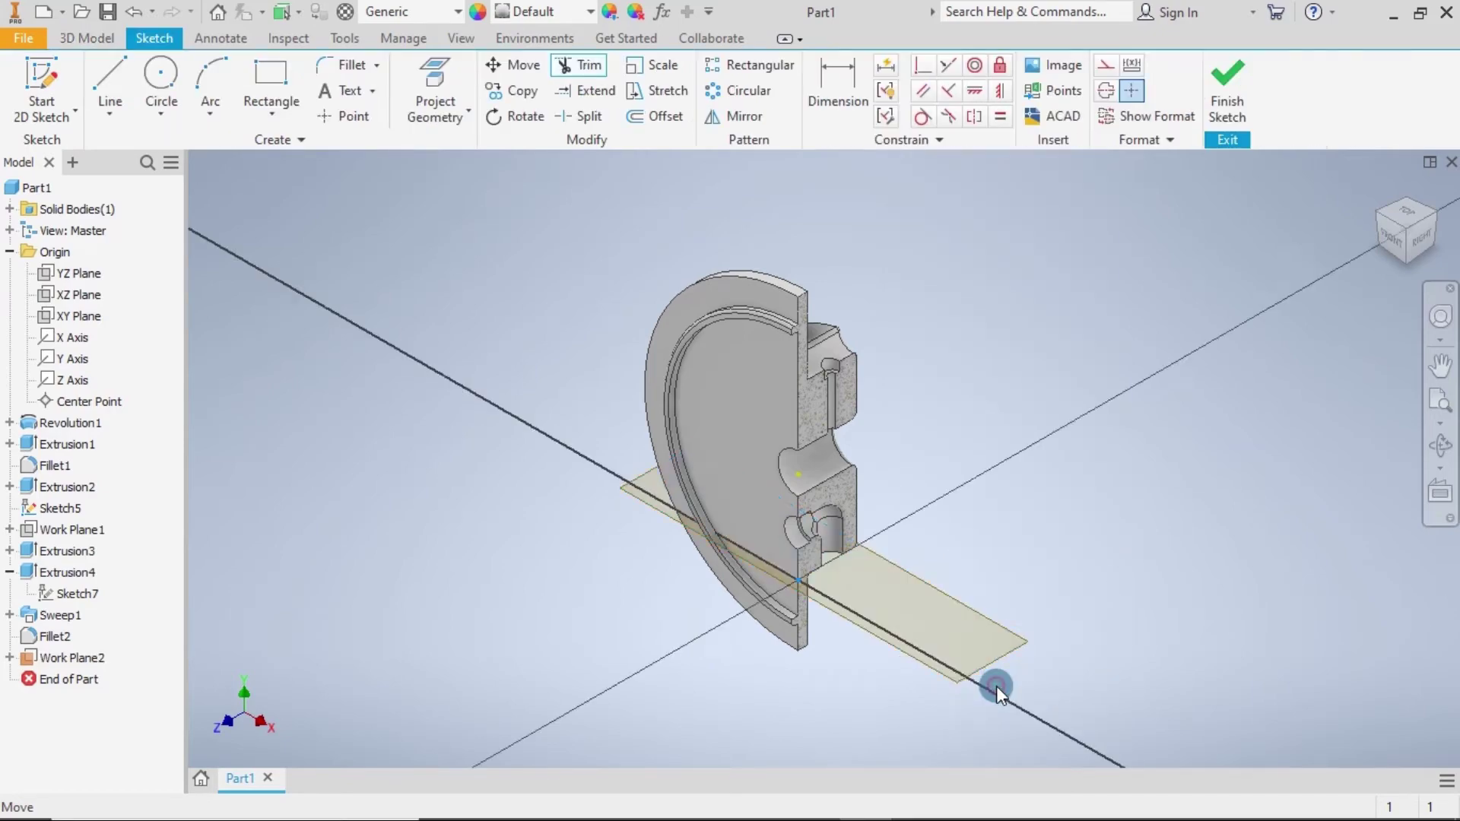
{"action": "scroll", "coordinate": [844, 404], "scroll_direction": "down", "scroll_amount": 2}
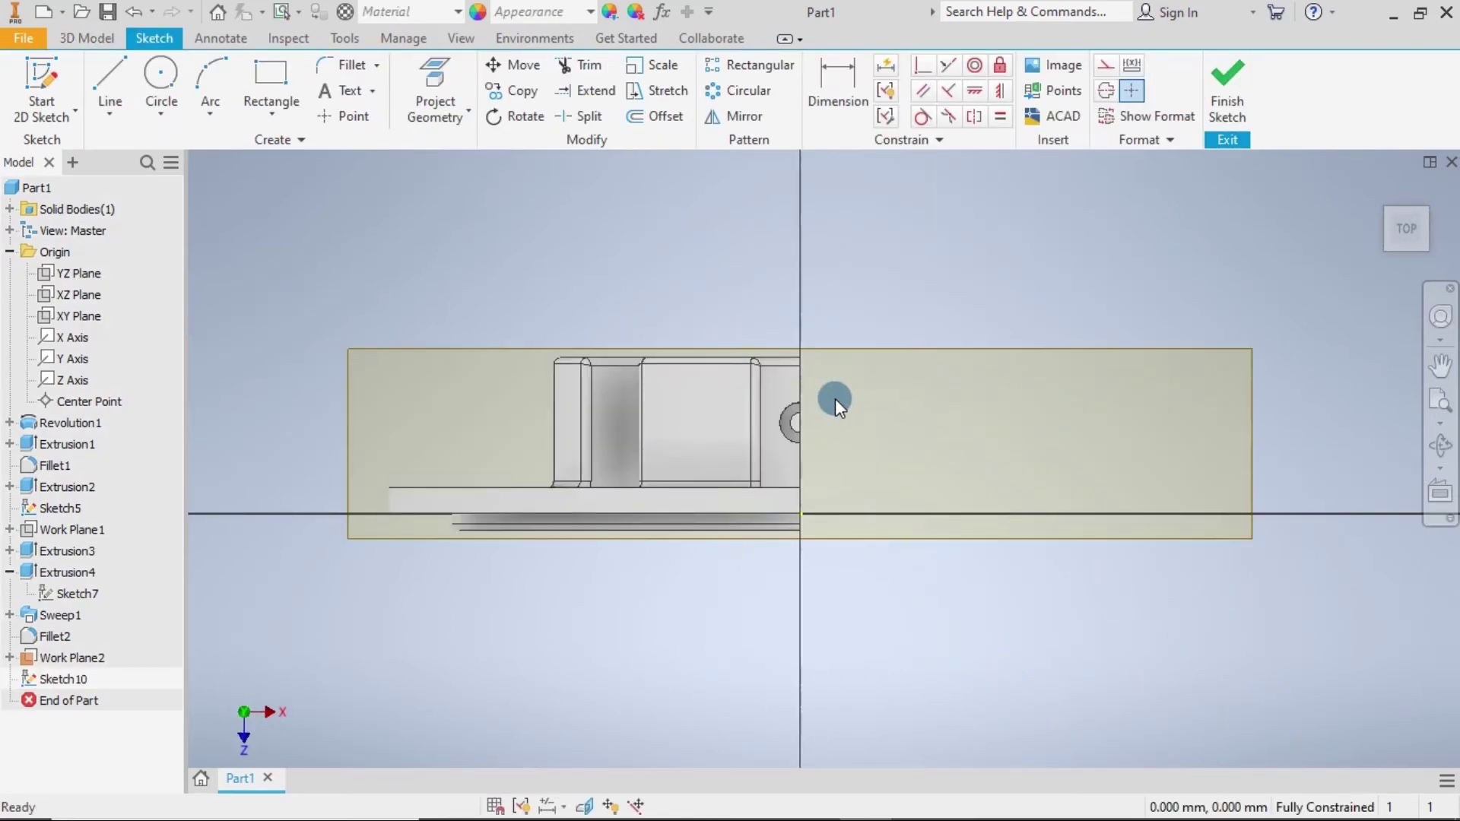
{"action": "scroll", "coordinate": [832, 400], "scroll_direction": "down", "scroll_amount": 1}
{"action": "scroll", "coordinate": [829, 402], "scroll_direction": "down", "scroll_amount": 2}
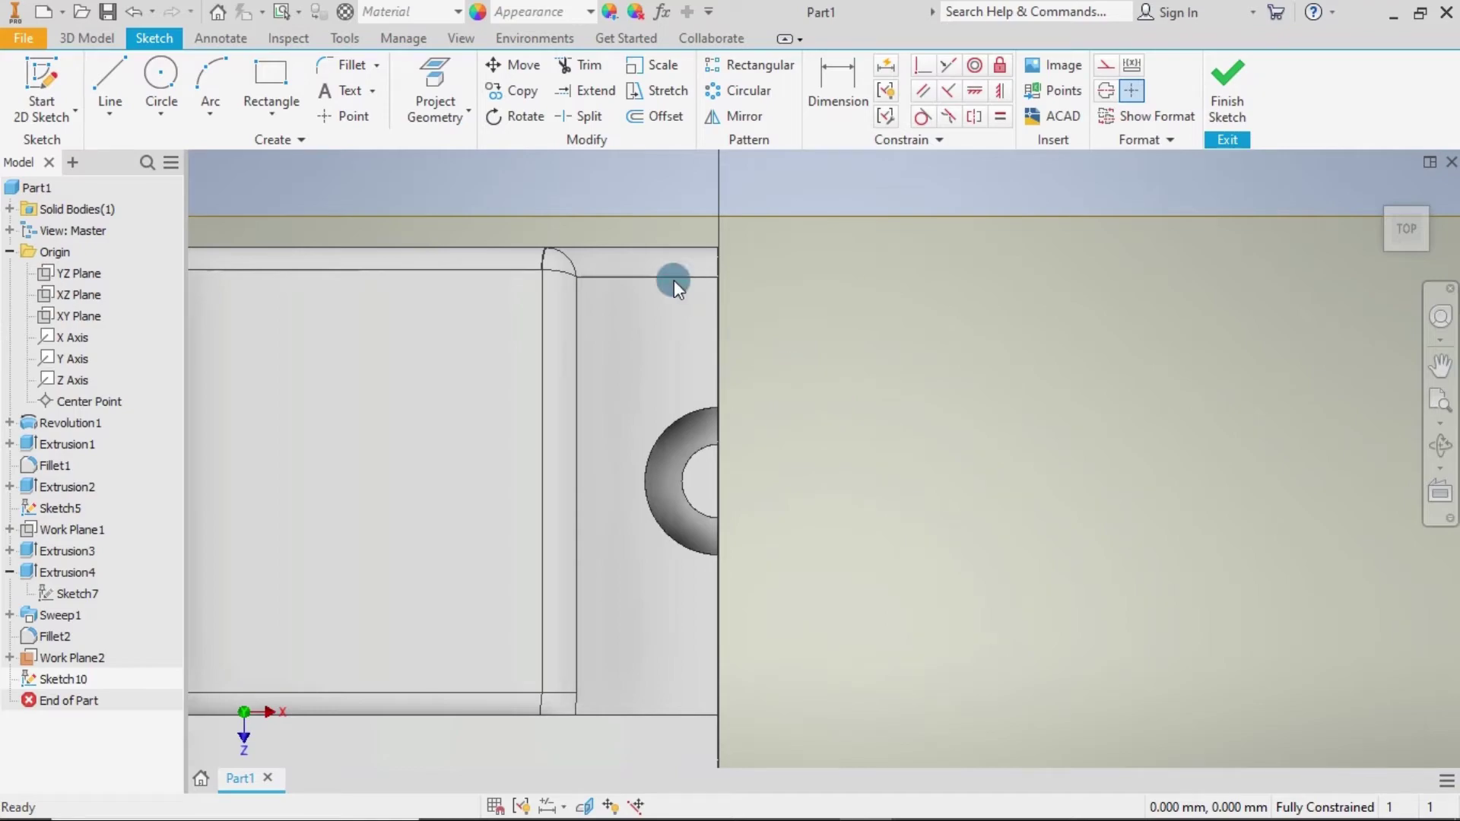
{"action": "left_click", "coordinate": [160, 80]}
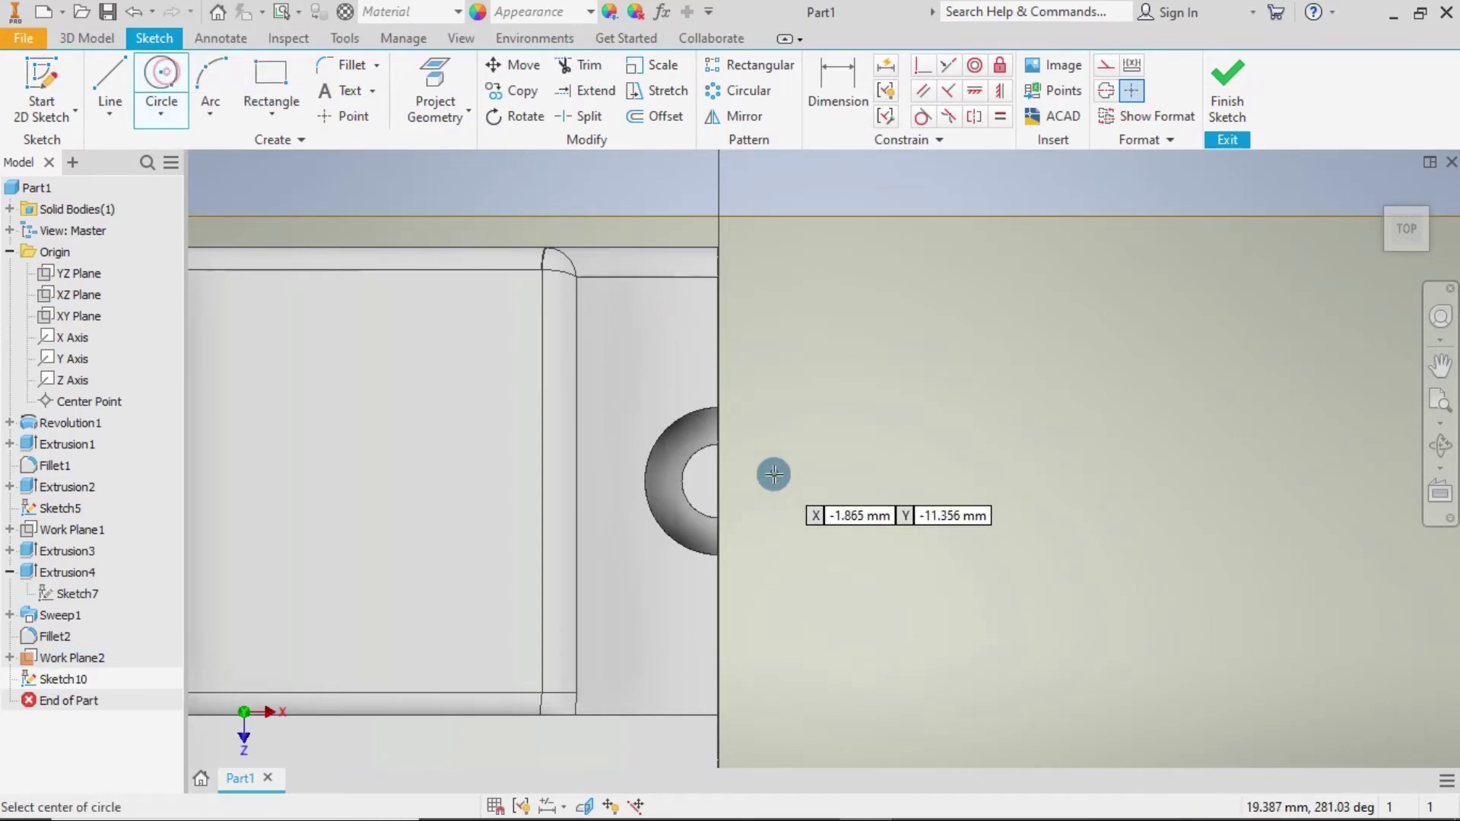
{"action": "left_click", "coordinate": [719, 481]}
{"action": "type", "text": "12.15"}
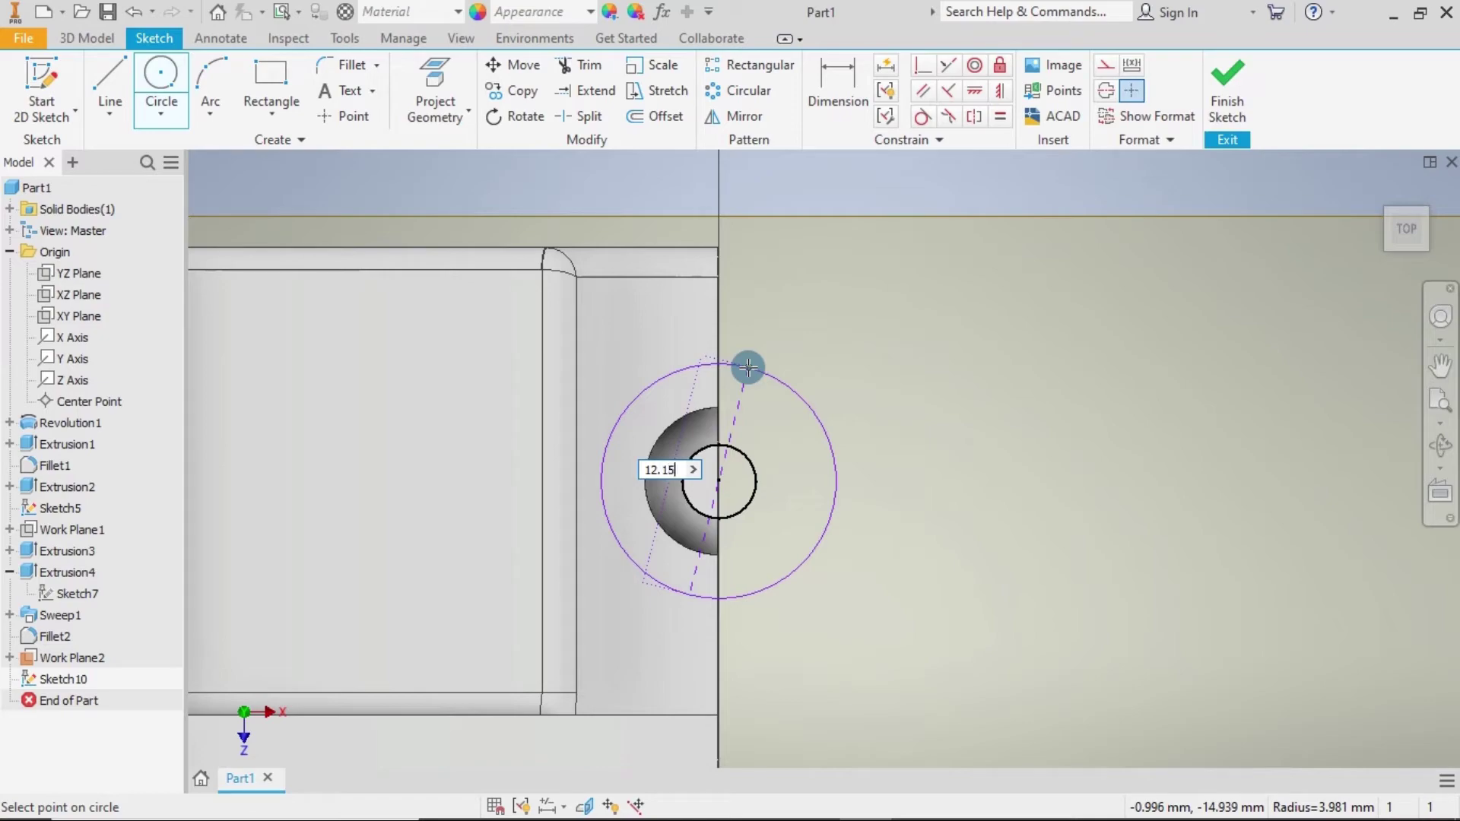
{"action": "key", "text": "Return"}
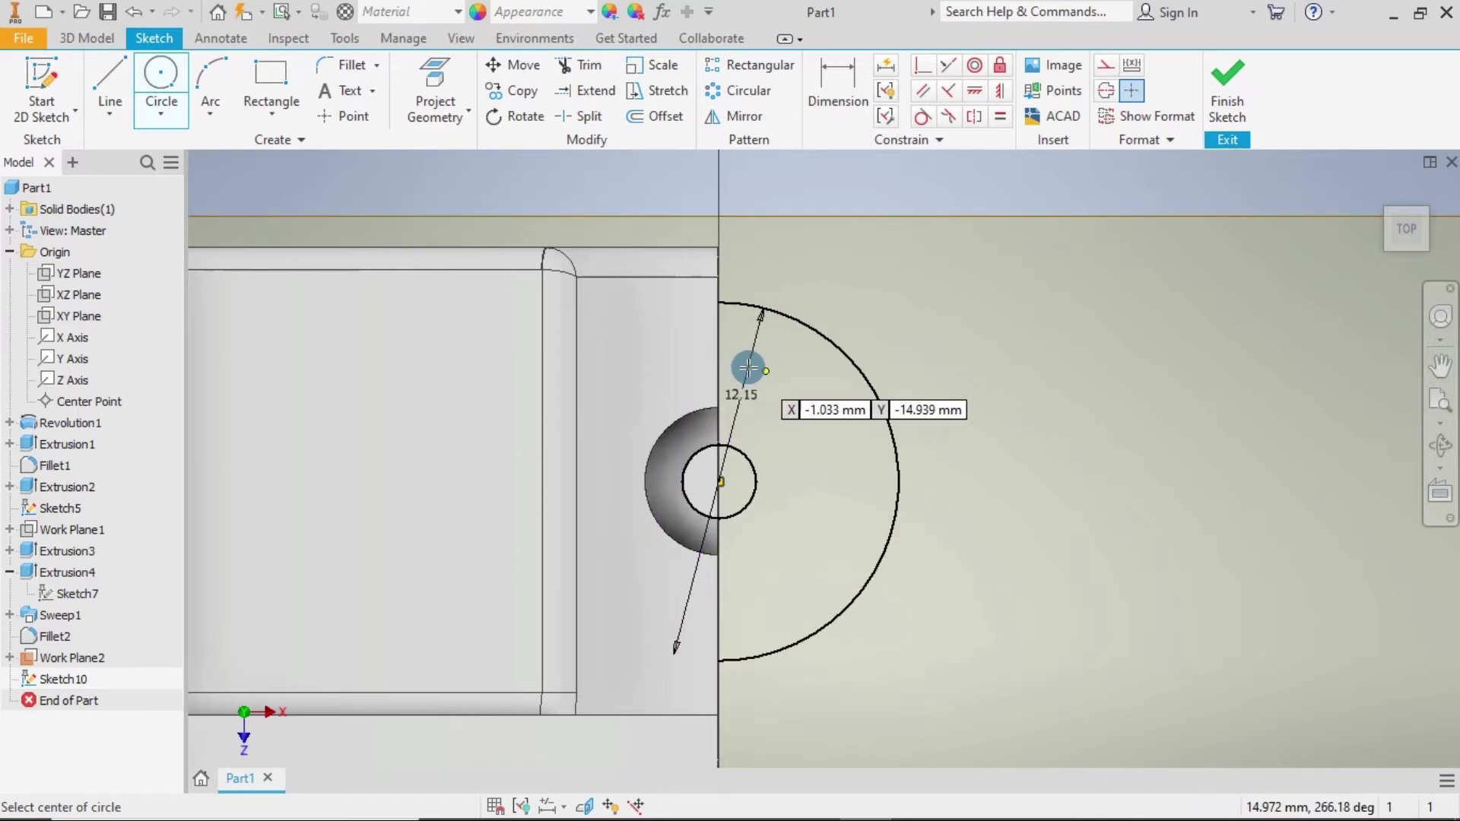
Orbit from an isometric view to check the circle against the channel outlet.
{"action": "left_click", "coordinate": [1381, 194]}
{"action": "mouse_move", "coordinate": [1001, 581]}
{"action": "middle_mouse_down", "text": "shift"}
{"action": "mouse_move", "coordinate": [928, 527]}
{"action": "mouse_move", "coordinate": [927, 507]}
{"action": "middle_mouse_up", "text": "shift"}
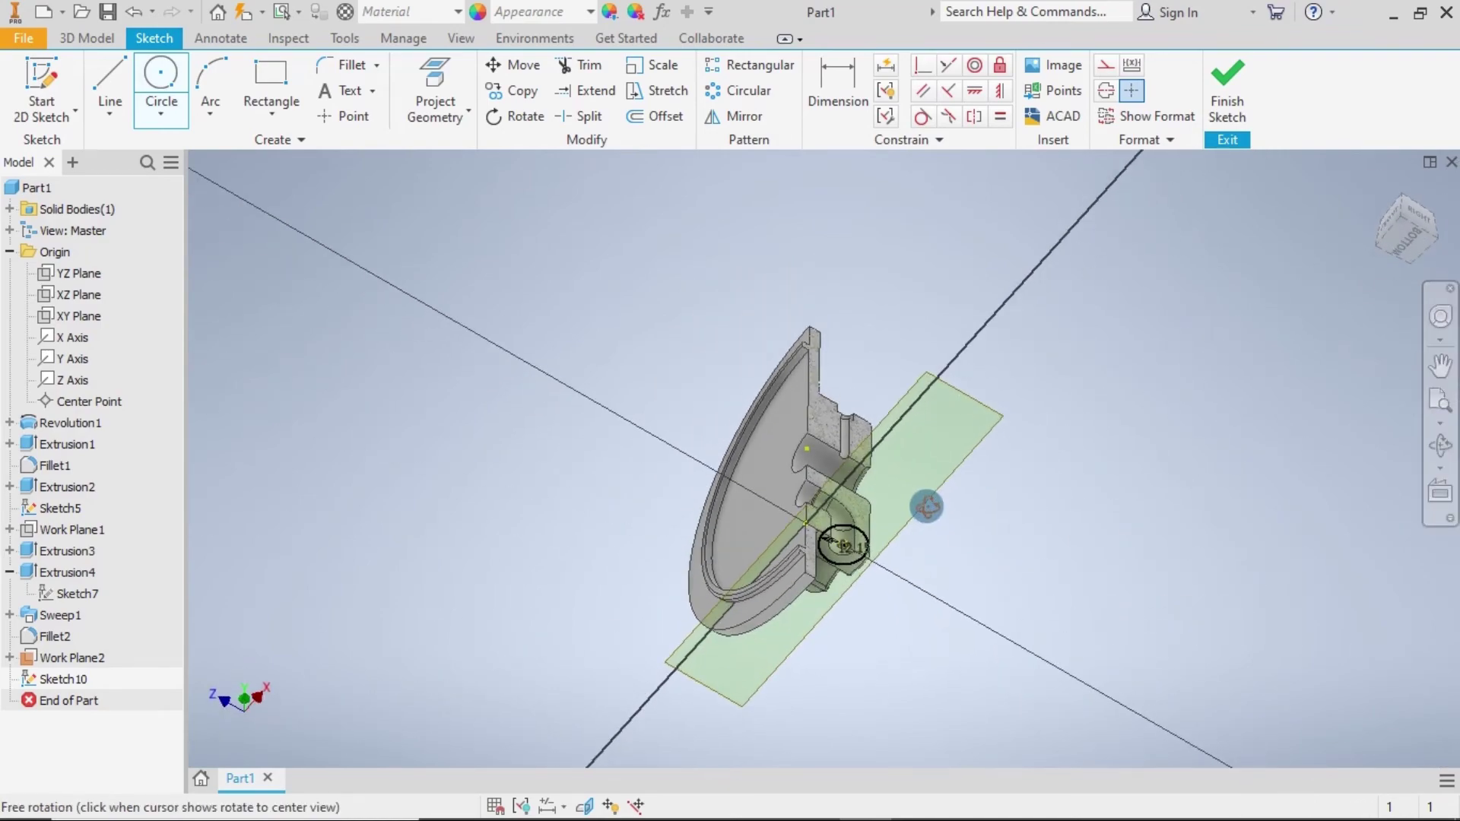
{"action": "scroll", "coordinate": [926, 508], "scroll_direction": "down", "scroll_amount": 3}
{"action": "scroll", "coordinate": [900, 574], "scroll_direction": "down", "scroll_amount": 4}
{"action": "middle_click_drag", "start_coordinate": [893, 554], "coordinate": [897, 557], "text": "shift"}
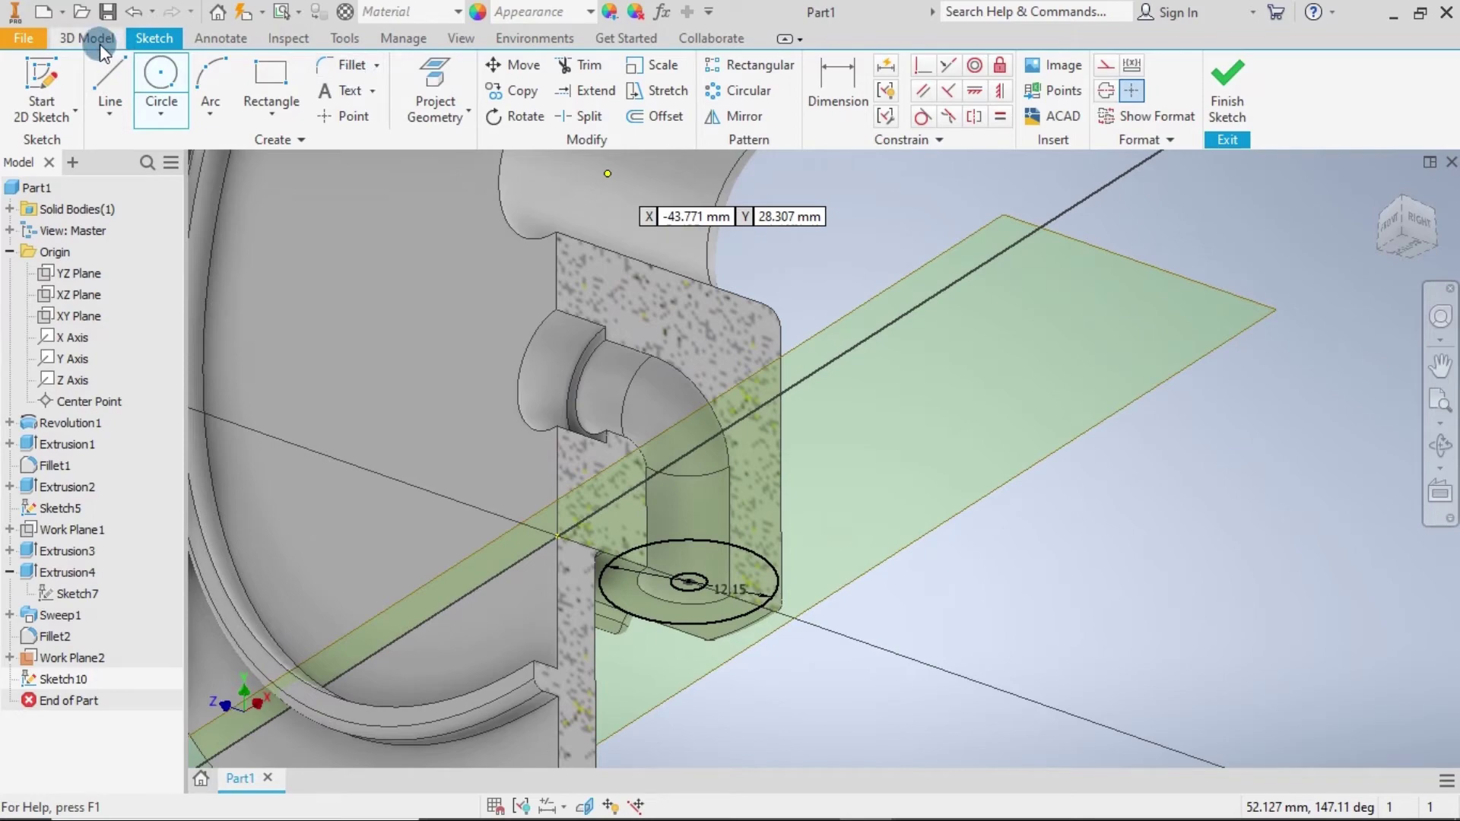
{"action": "left_click", "coordinate": [101, 44]}
Extrude Sketch10's 12.15 mm outlet circle as a 2.0 mm cut, flipped into the part.
{"action": "left_click", "coordinate": [110, 76]}
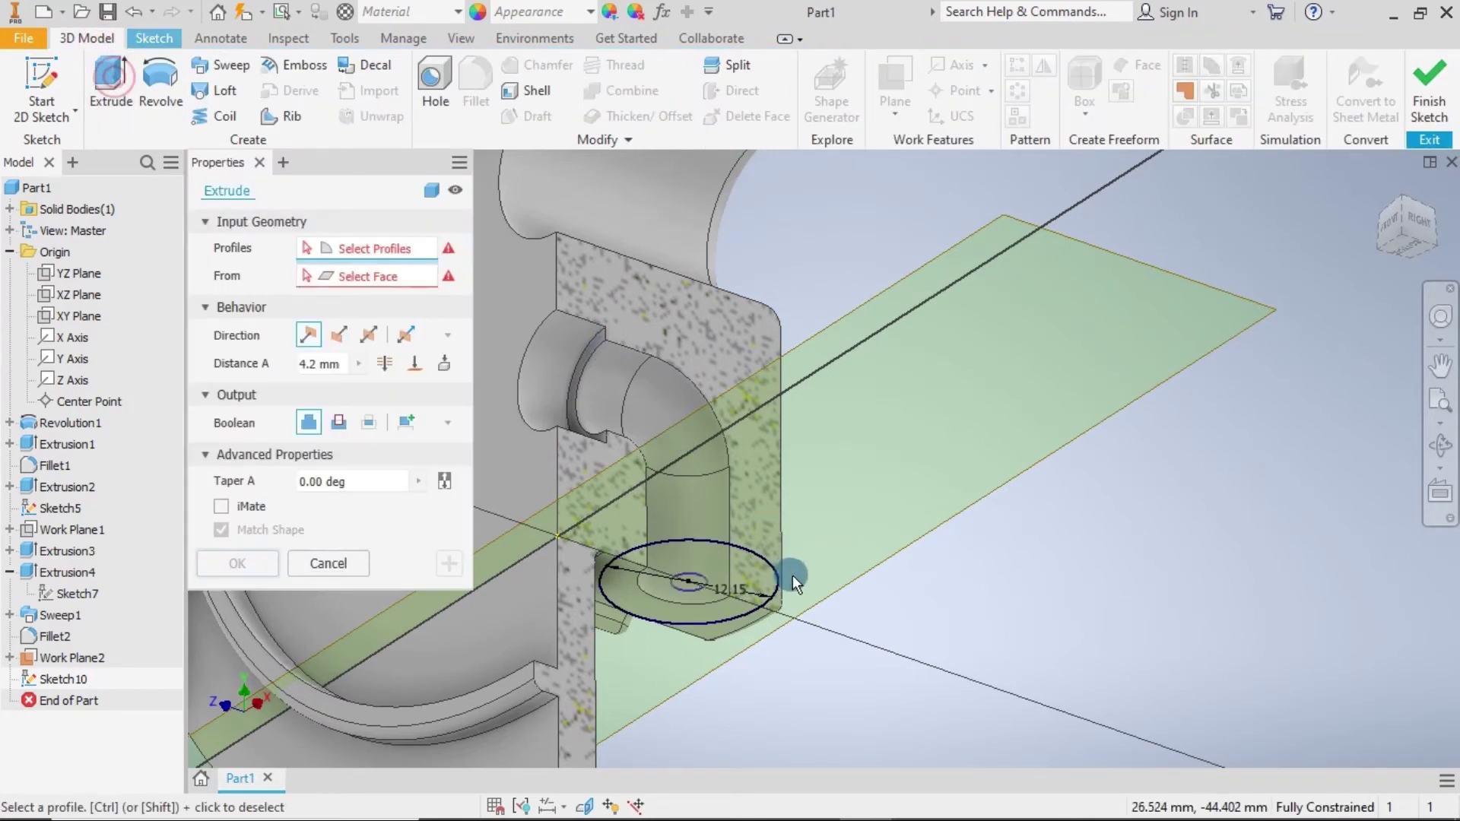
{"action": "left_click", "coordinate": [724, 554]}
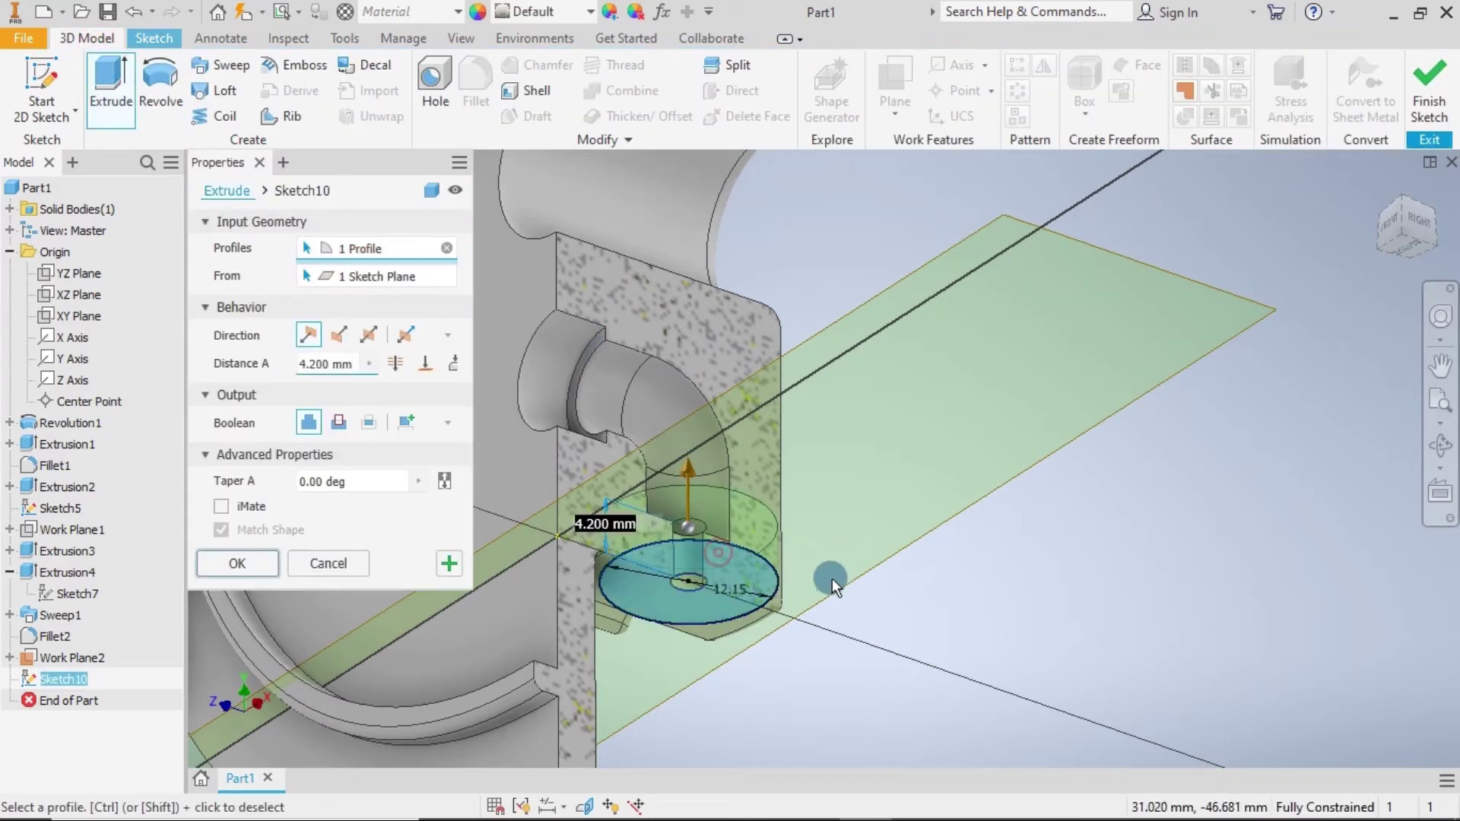
{"action": "left_click", "coordinate": [340, 422]}
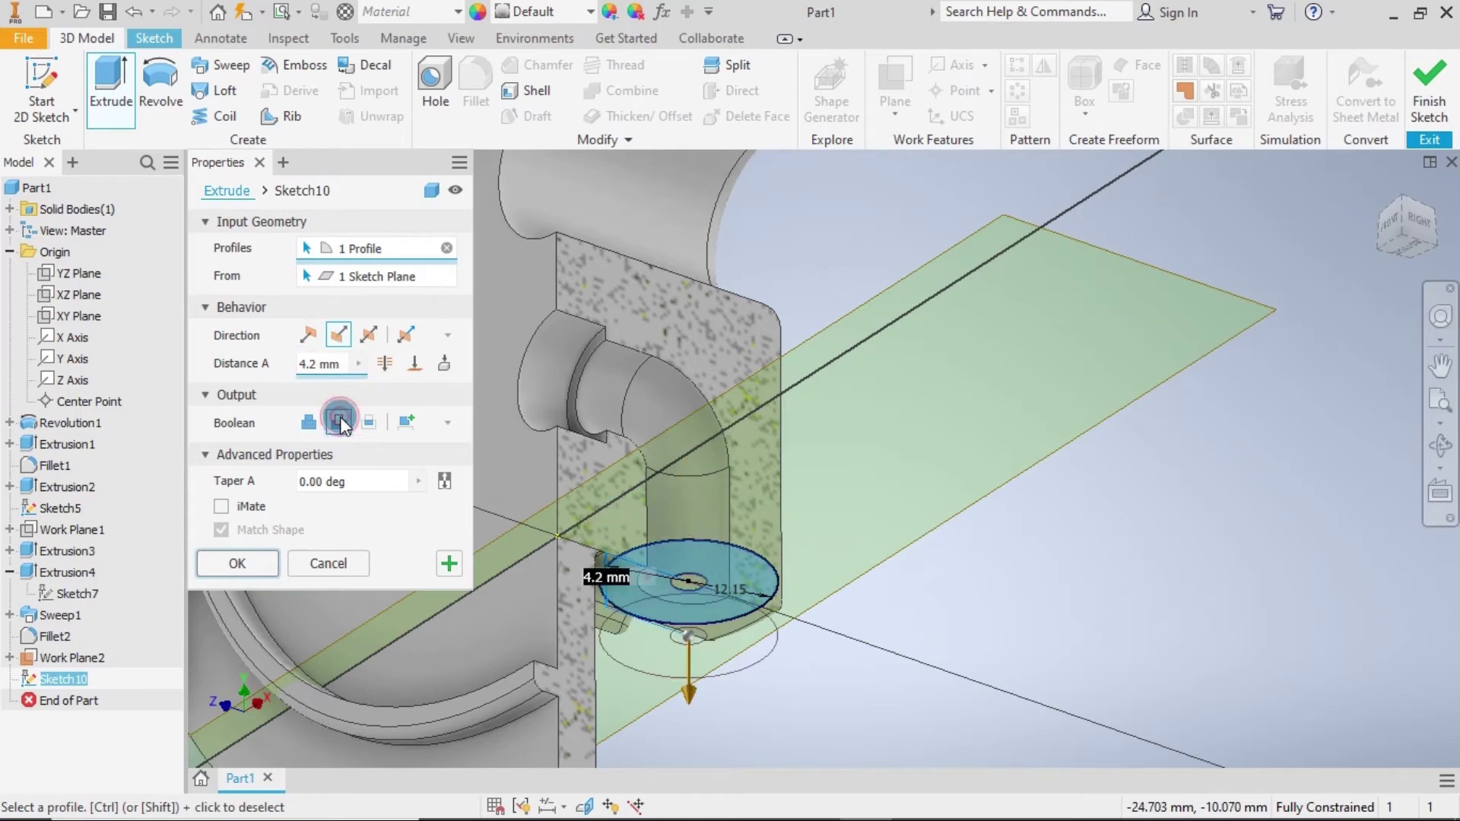
{"action": "left_click", "coordinate": [346, 367]}
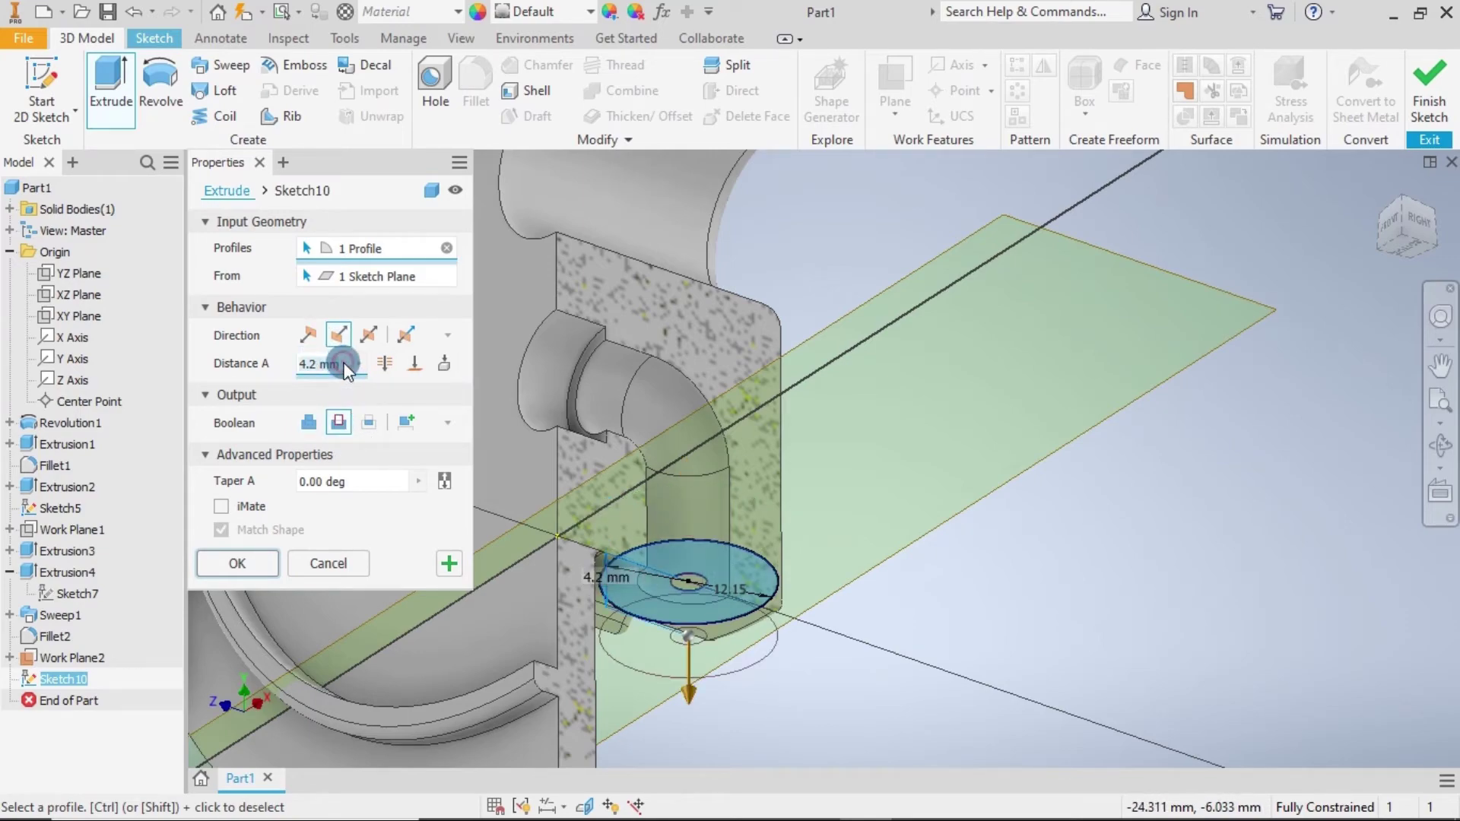
{"action": "type", "text": "2.0"}
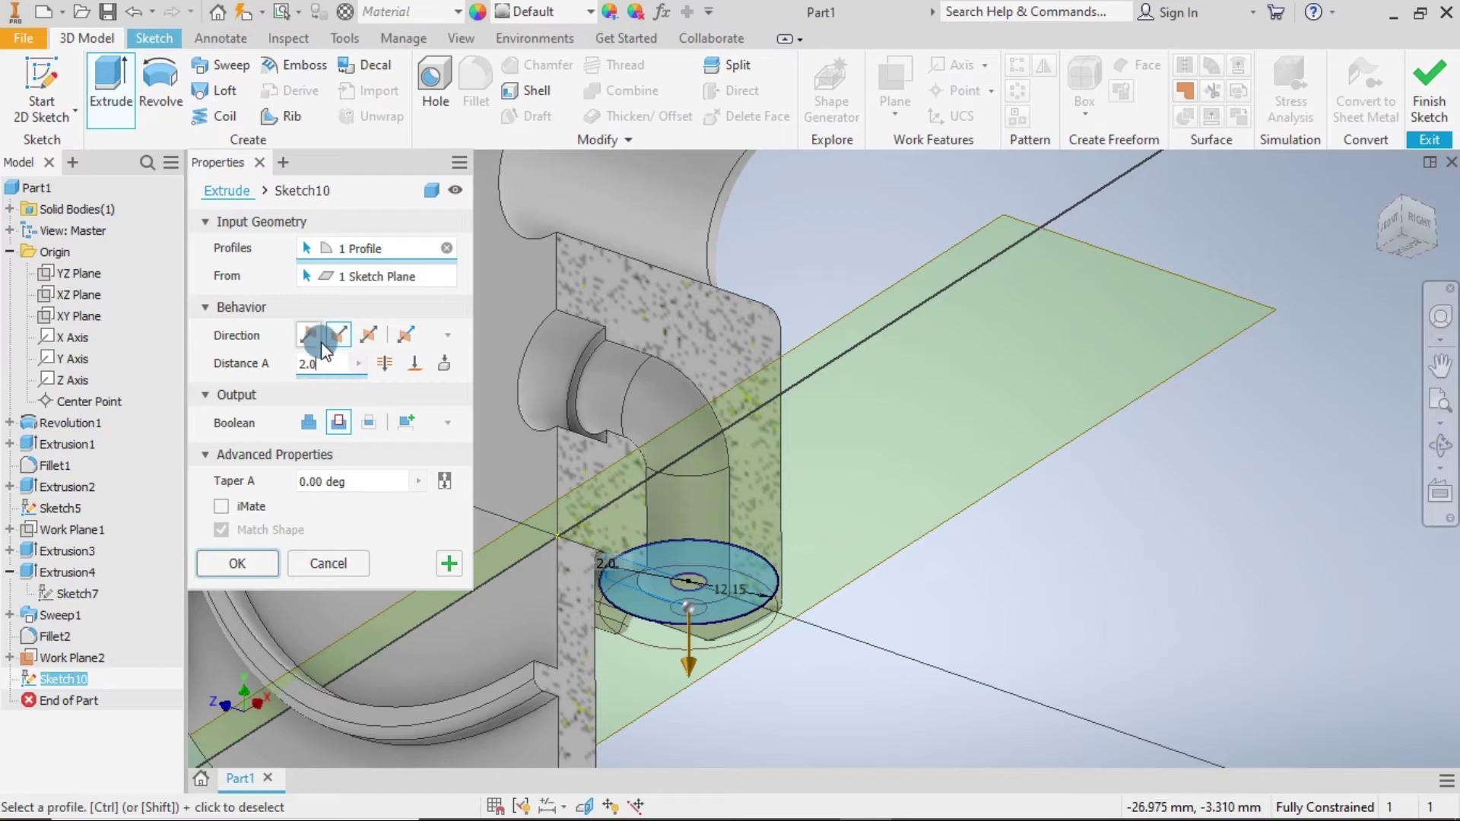
{"action": "left_click", "coordinate": [308, 335]}
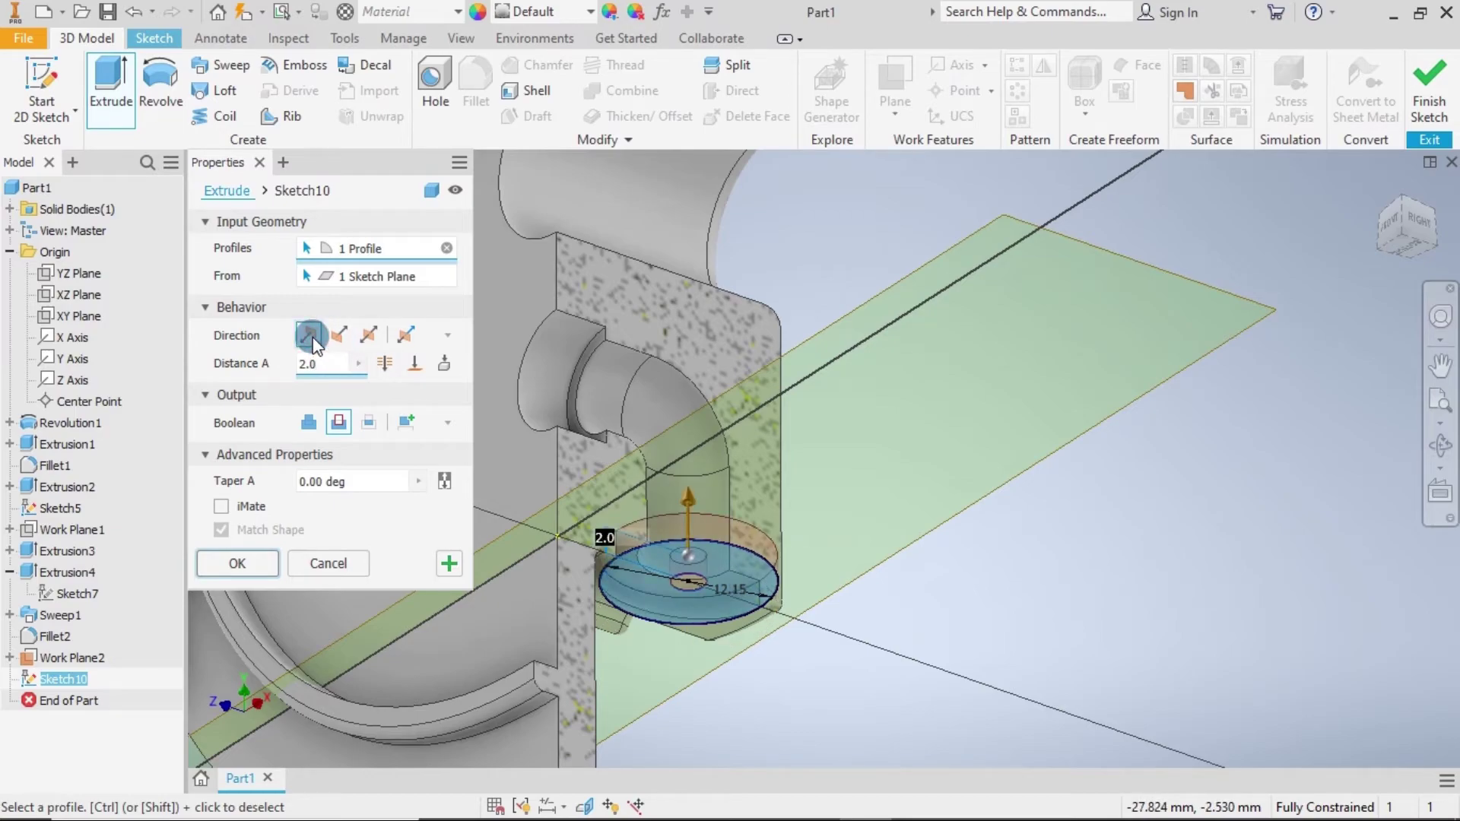
{"action": "key", "text": "Return"}
{"action": "left_click", "coordinate": [893, 541]}
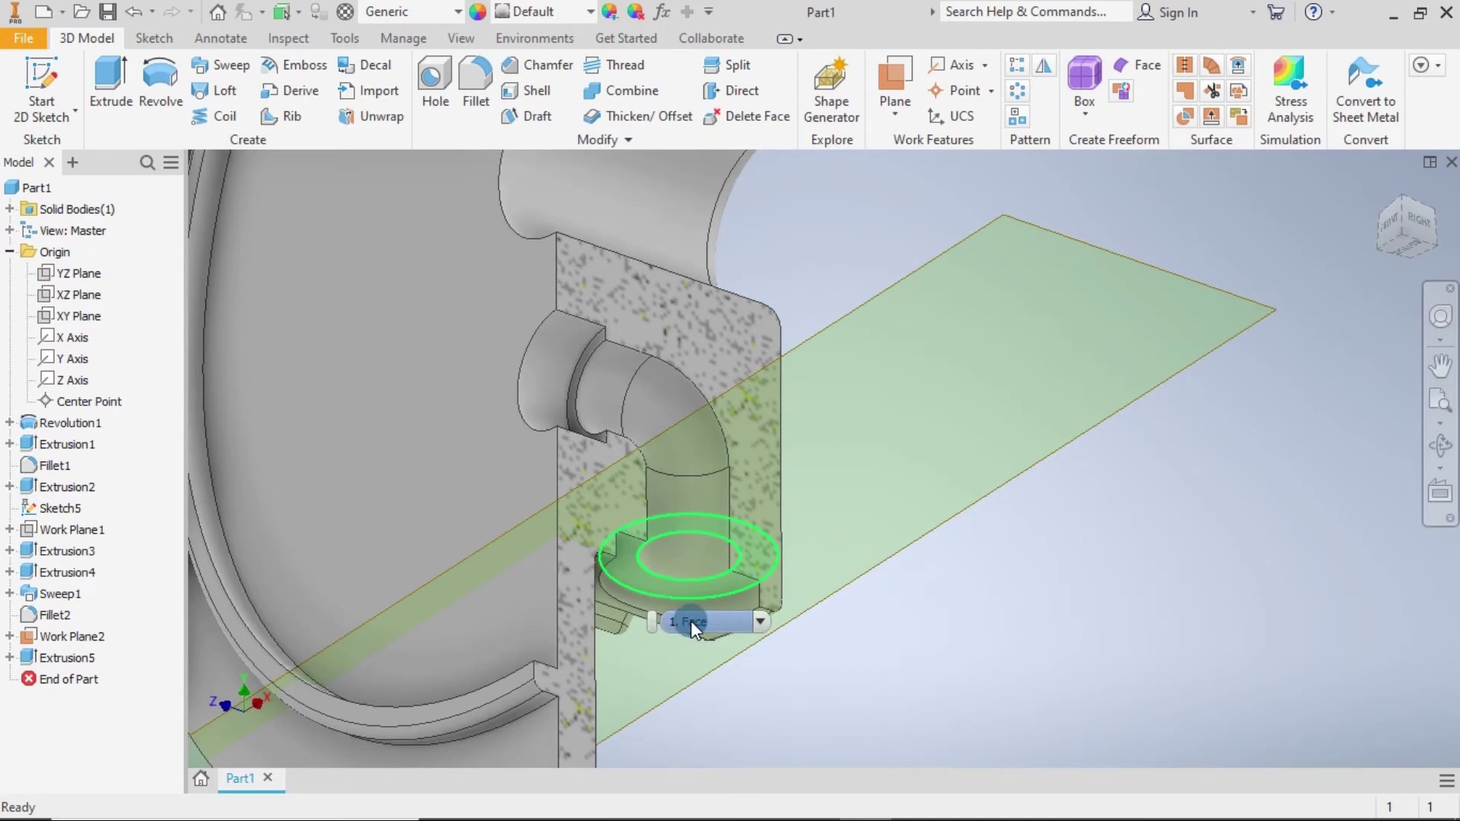
Start a new sketch on the counterbore face and project the hole edge into it.
{"action": "left_click", "coordinate": [691, 620]}
{"action": "left_click", "coordinate": [837, 610]}
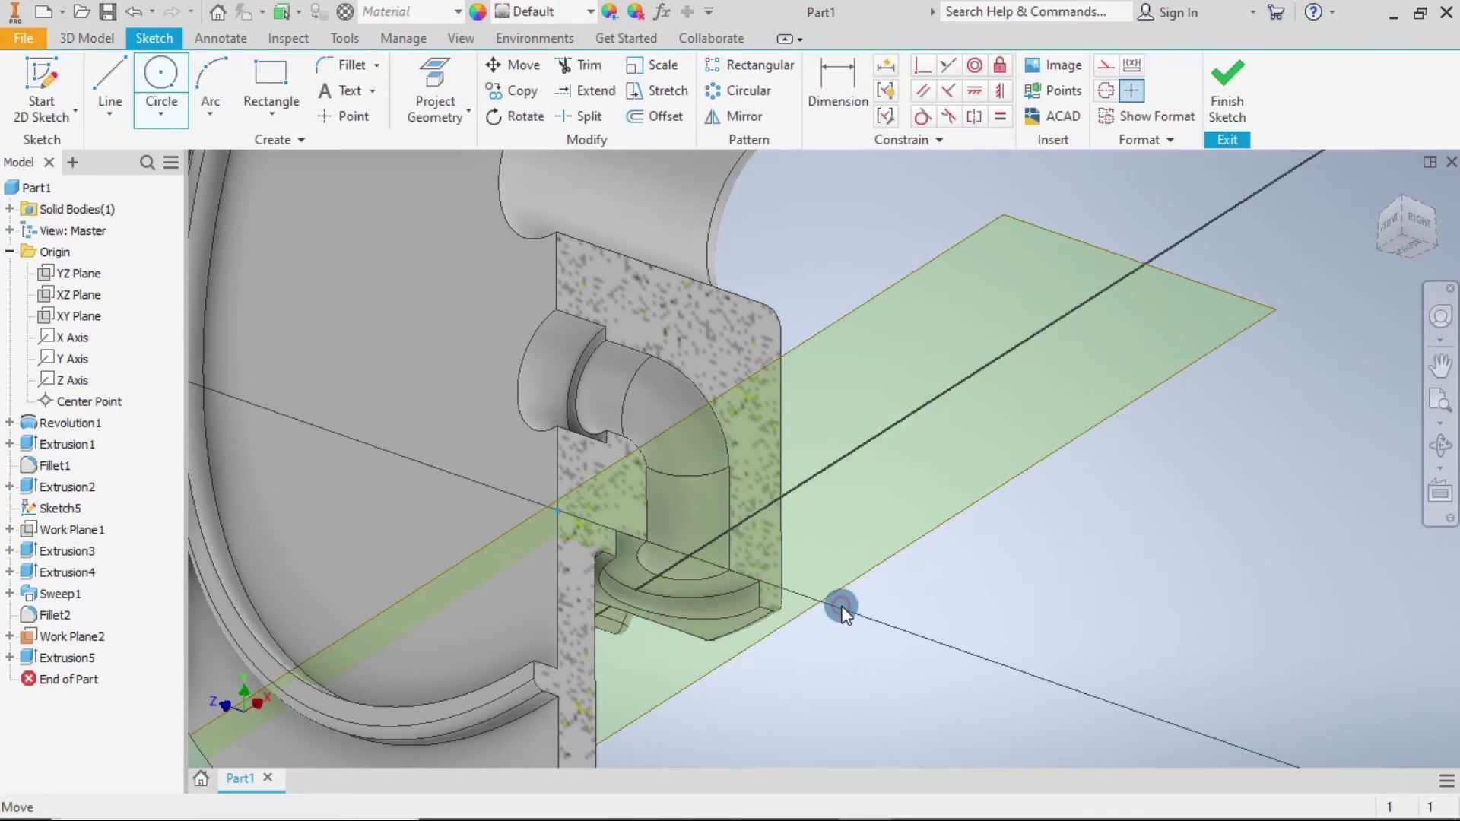
{"action": "left_click", "coordinate": [1008, 466]}
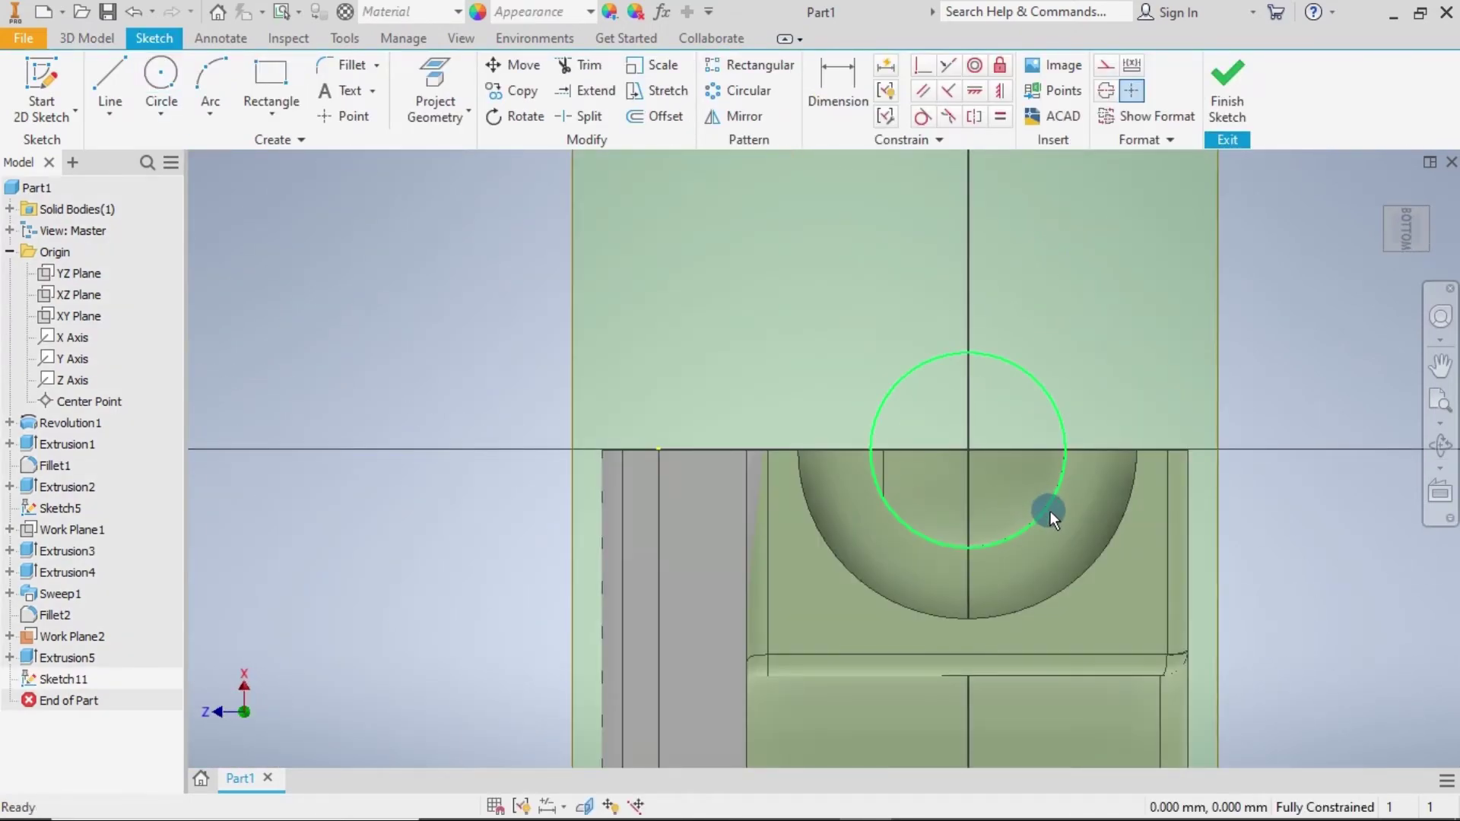
{"action": "left_click", "coordinate": [1051, 515]}
{"action": "scroll", "coordinate": [1051, 517], "scroll_direction": "up", "scroll_amount": 3}
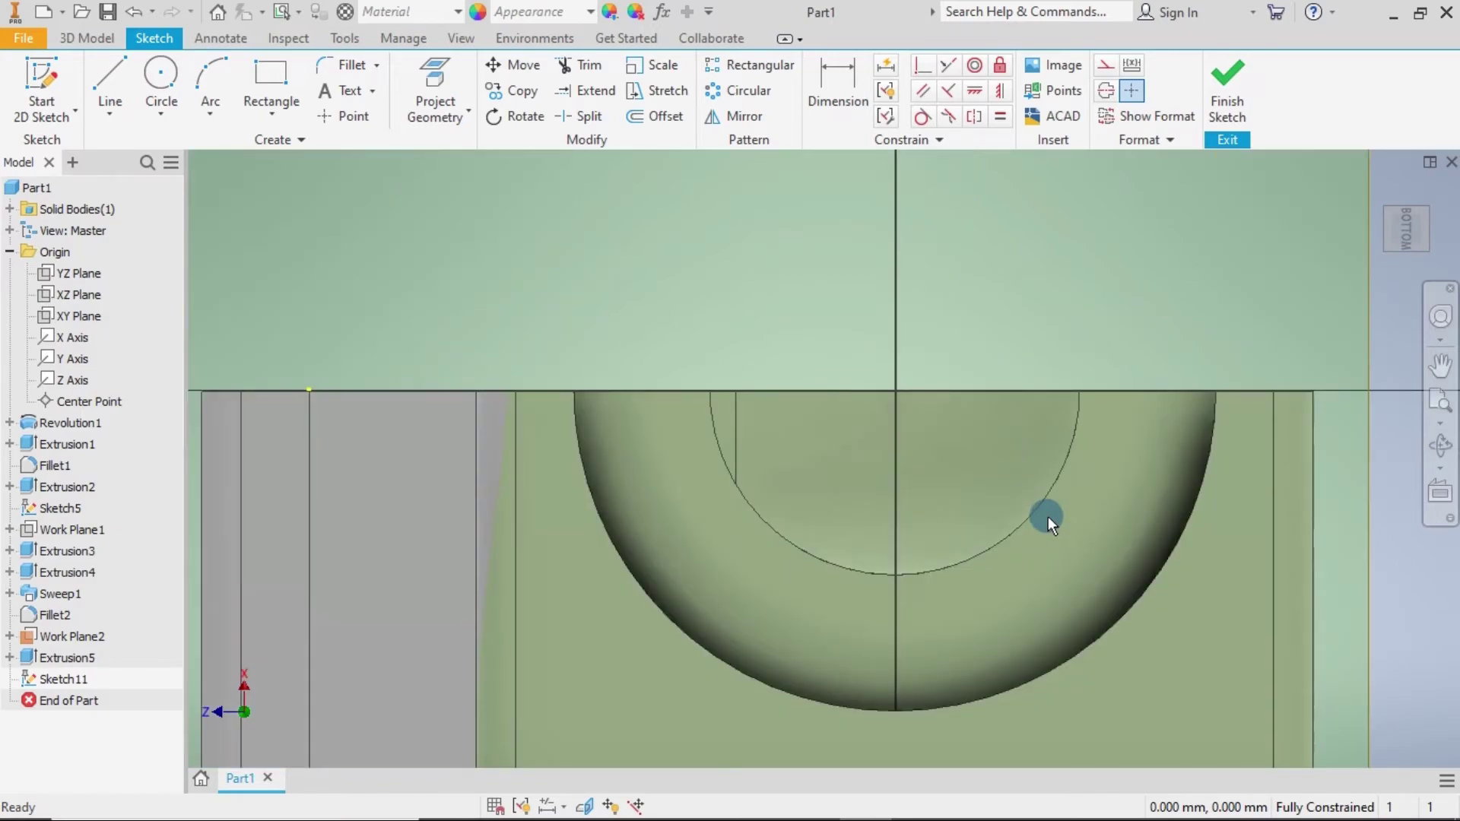
Draw a 10.42 mm diameter circle centred on the sketch origin, ready for extrusion.
{"action": "left_click", "coordinate": [161, 76]}
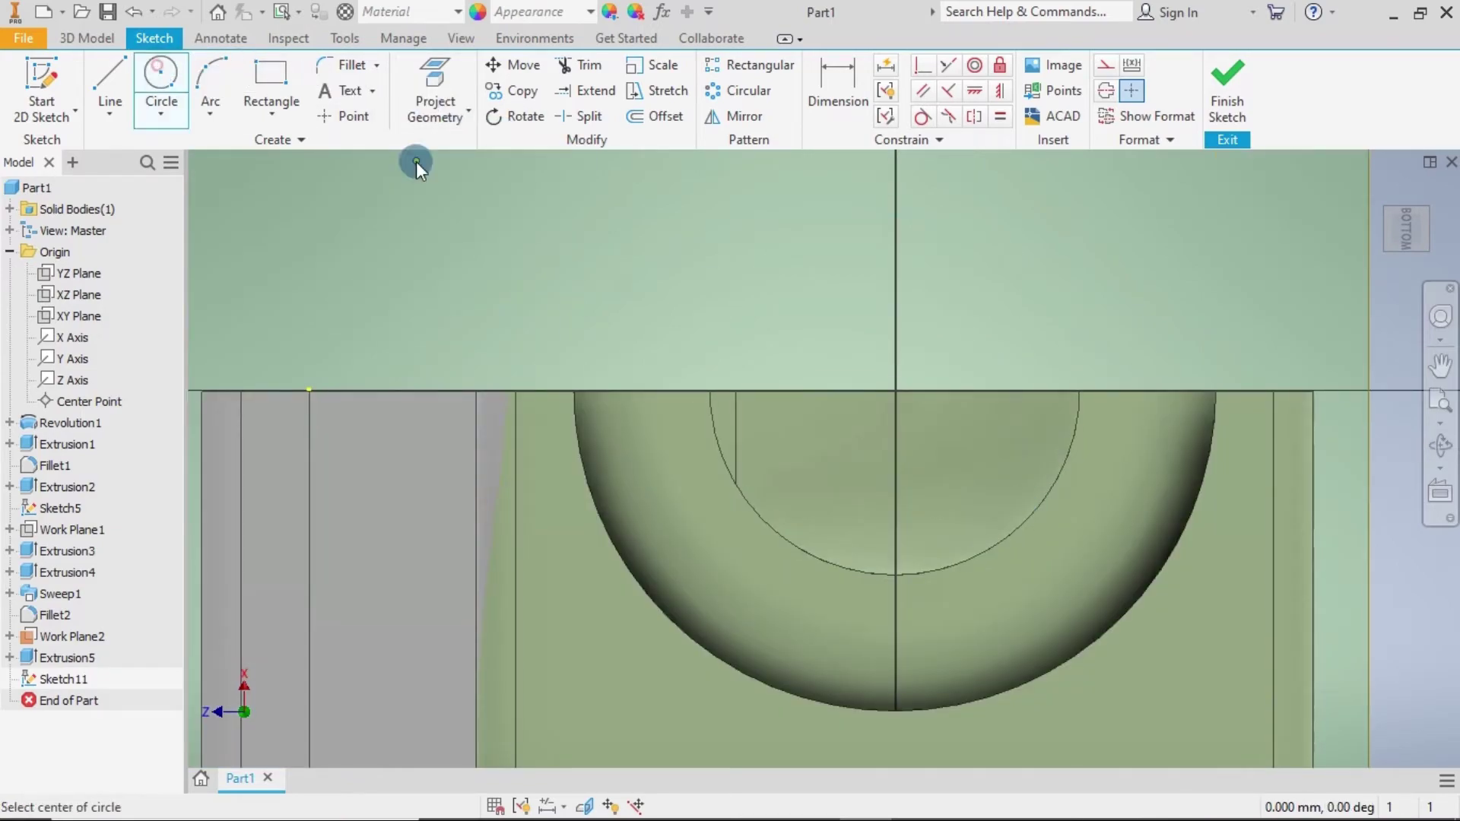
{"action": "left_click", "coordinate": [896, 390]}
{"action": "type", "text": "10.42"}
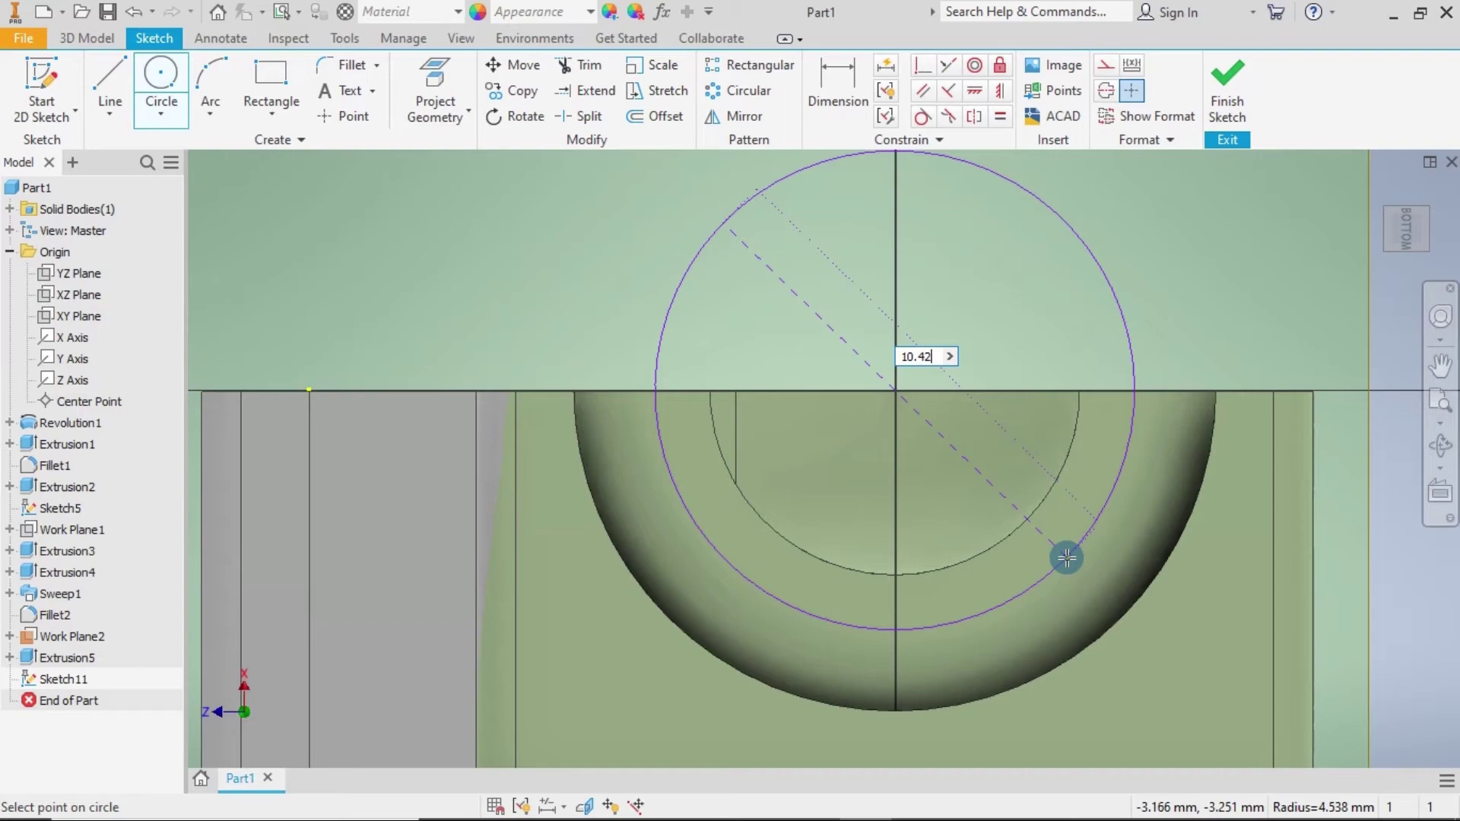
{"action": "key", "text": "Return"}
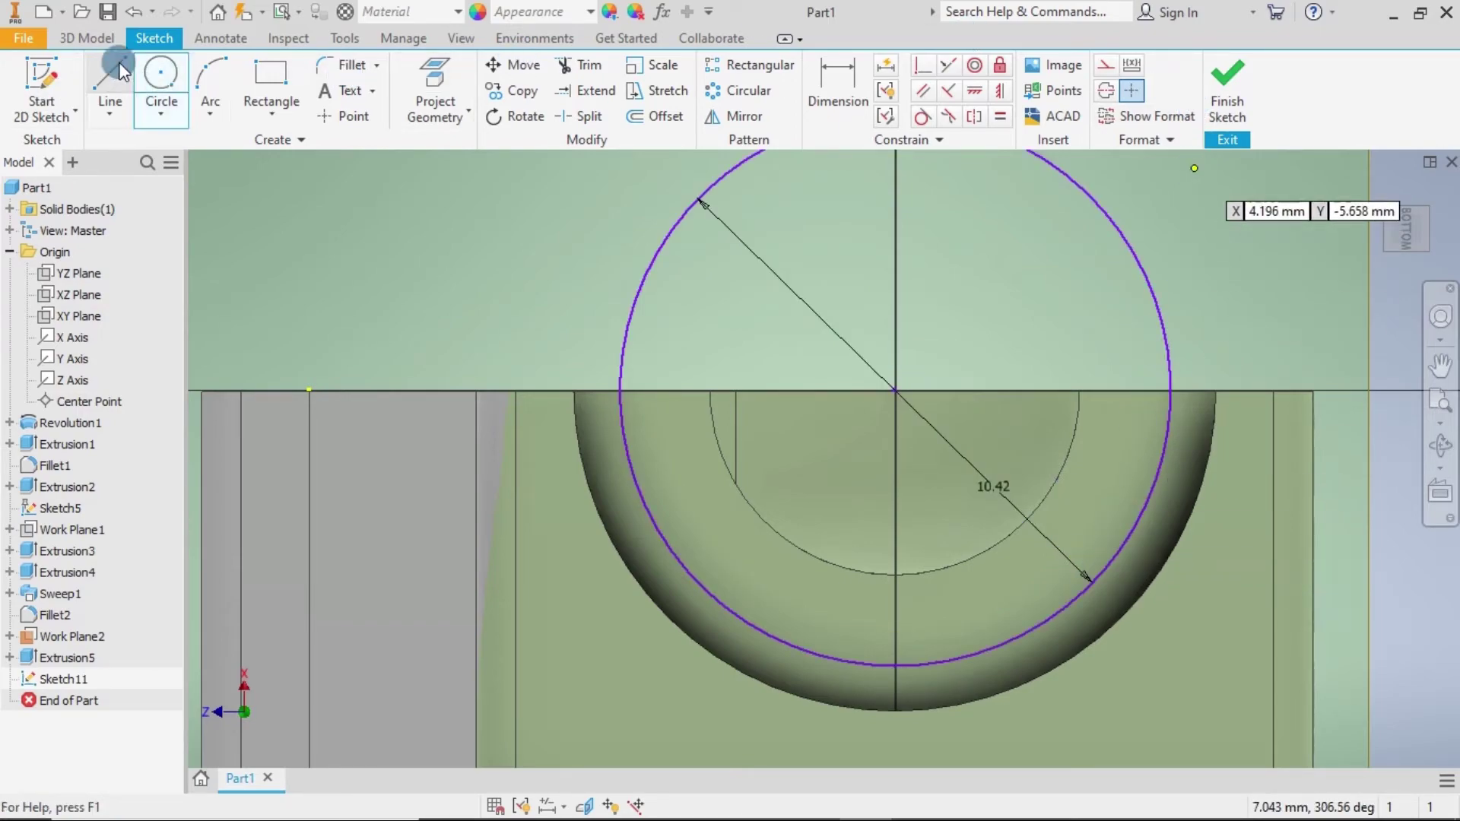
{"action": "left_click", "coordinate": [101, 44]}
{"action": "left_click", "coordinate": [112, 75]}
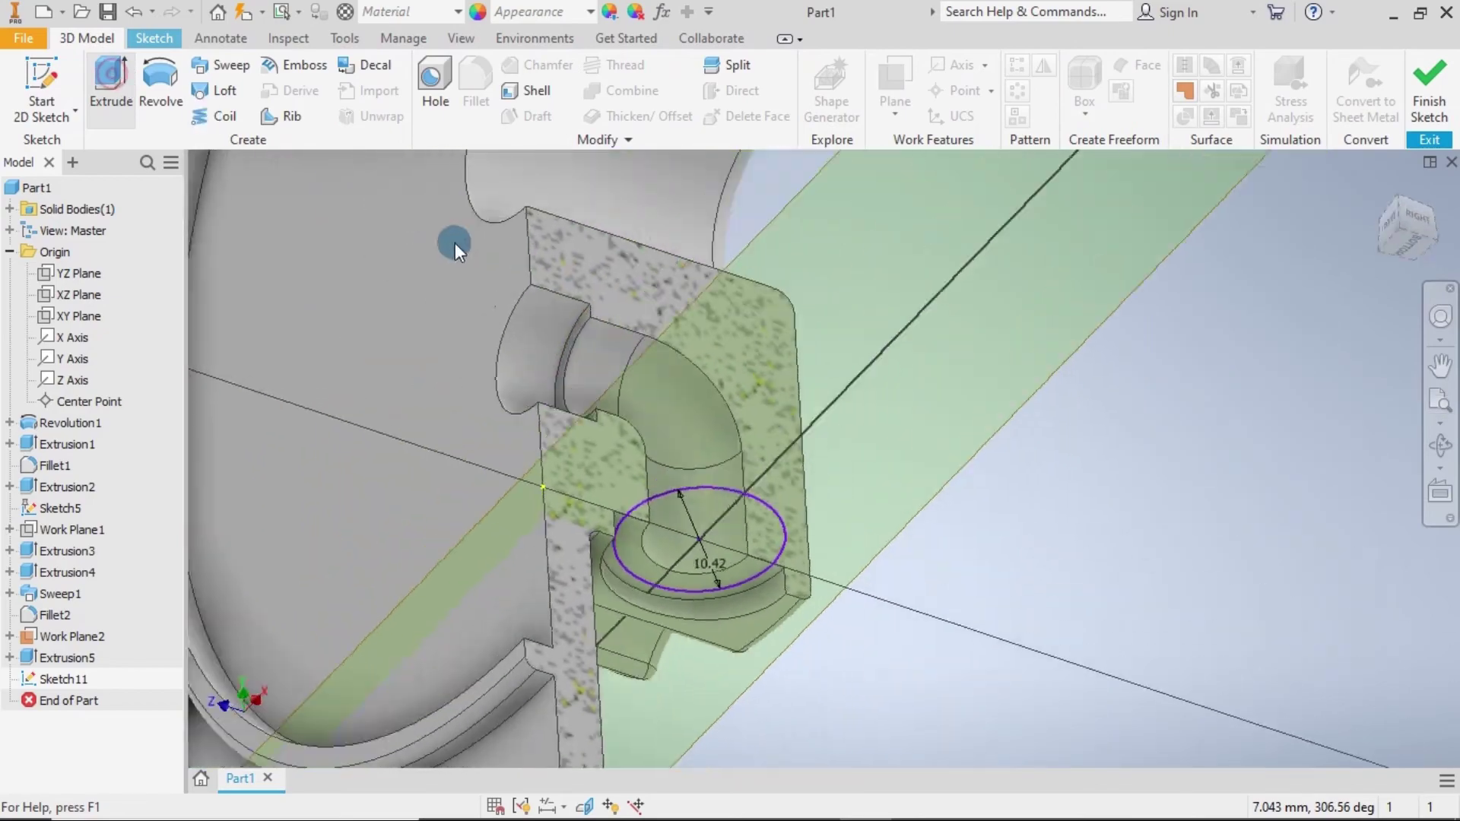
Cut the 10.42 mm circle 5 mm into the part, direction reversed, forming a stepped bore.
{"action": "scroll", "coordinate": [687, 590], "scroll_direction": "up", "scroll_amount": 3}
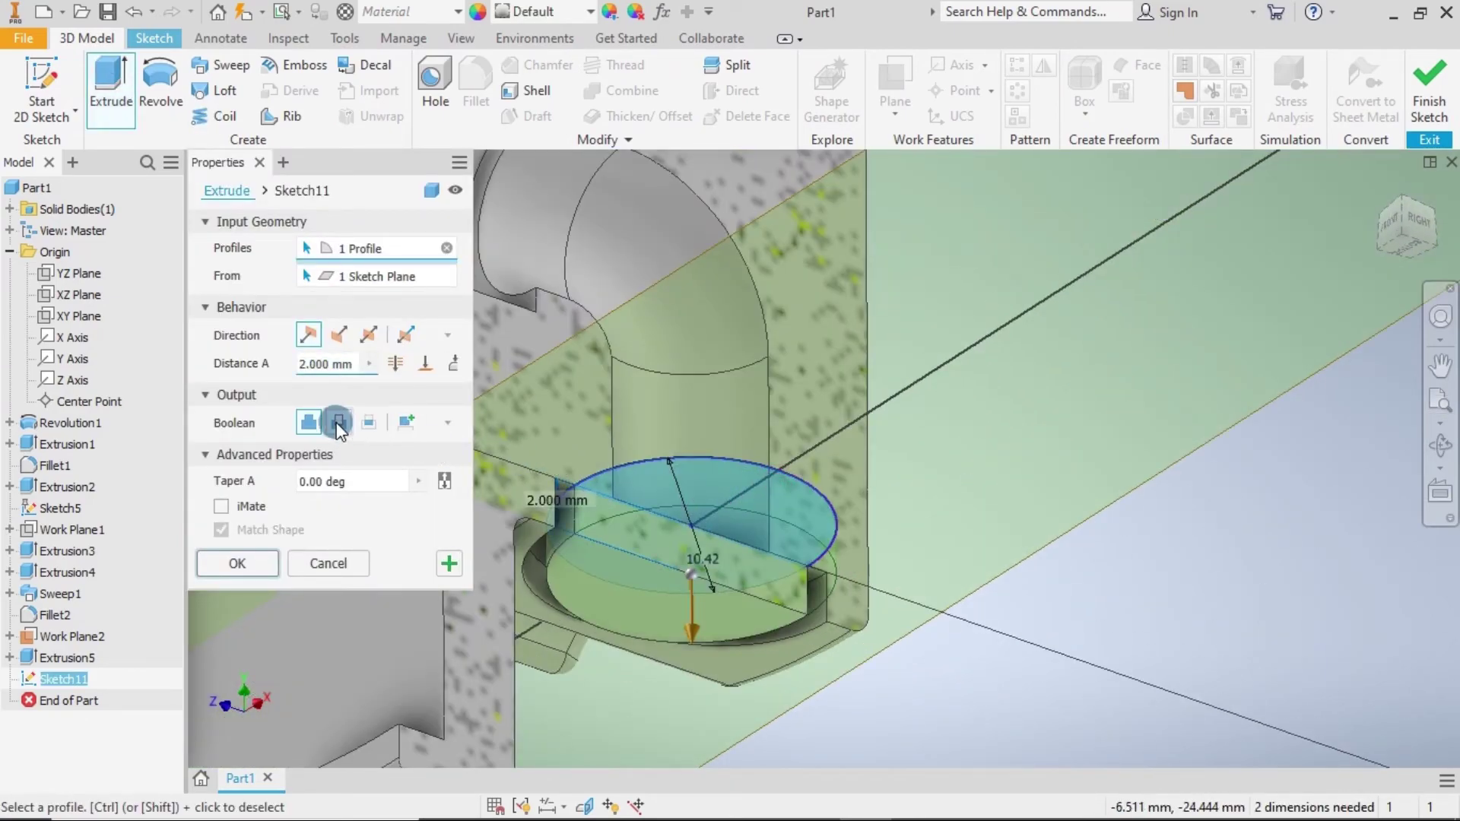
{"action": "left_click", "coordinate": [339, 335]}
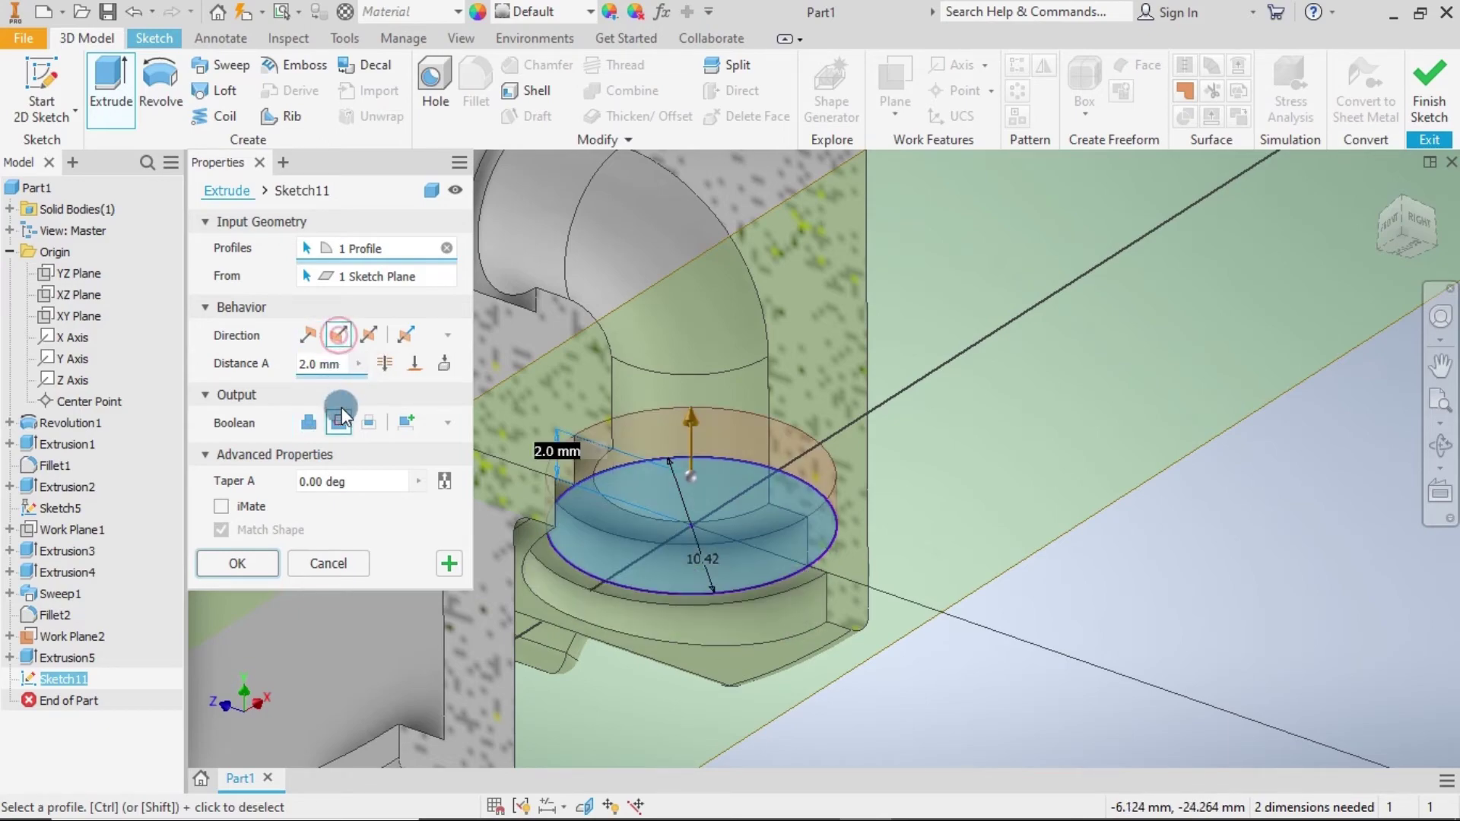
{"action": "left_click", "coordinate": [339, 422]}
{"action": "type", "text": "5"}
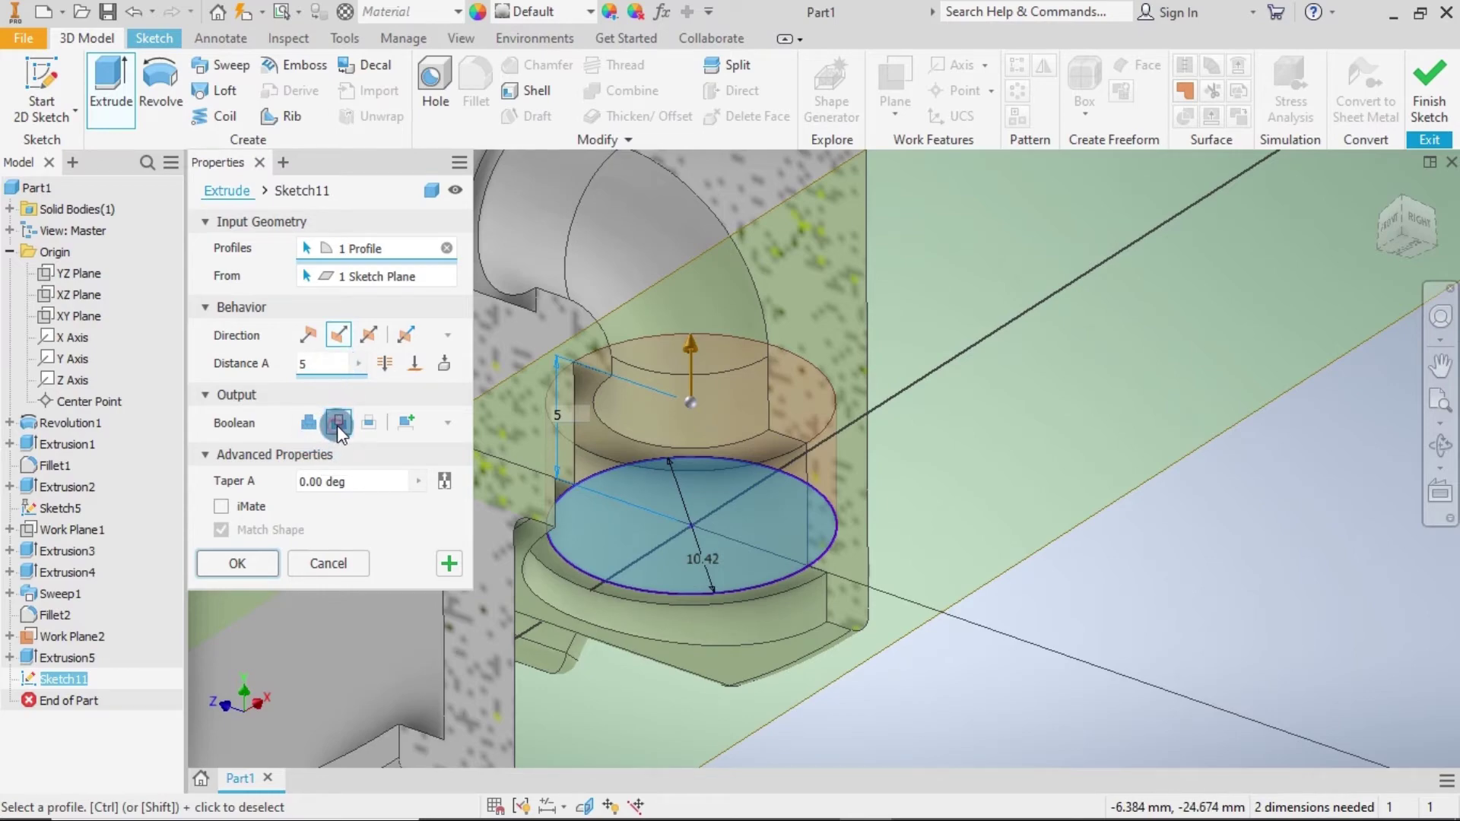
{"action": "left_click", "coordinate": [251, 564]}
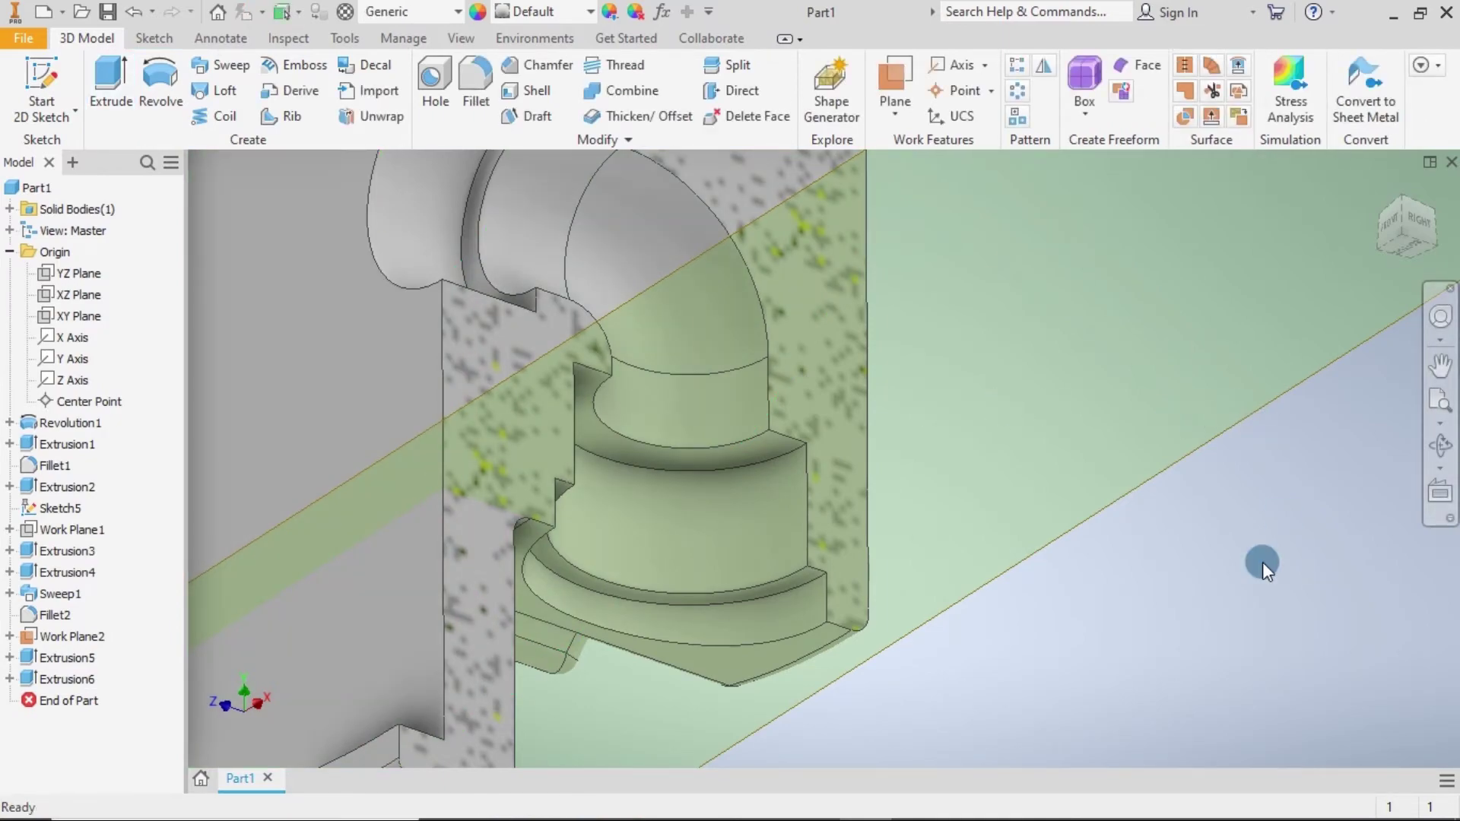
Undo the Extrusion6 cut, hide Work Plane2 and finish the sketch.
{"action": "mouse_move", "coordinate": [1262, 563]}
{"action": "middle_mouse_down", "text": "shift"}
{"action": "mouse_move", "coordinate": [1248, 628]}
{"action": "mouse_move", "coordinate": [1306, 675]}
{"action": "middle_mouse_up", "text": "shift"}
{"action": "right_click", "coordinate": [1308, 675]}
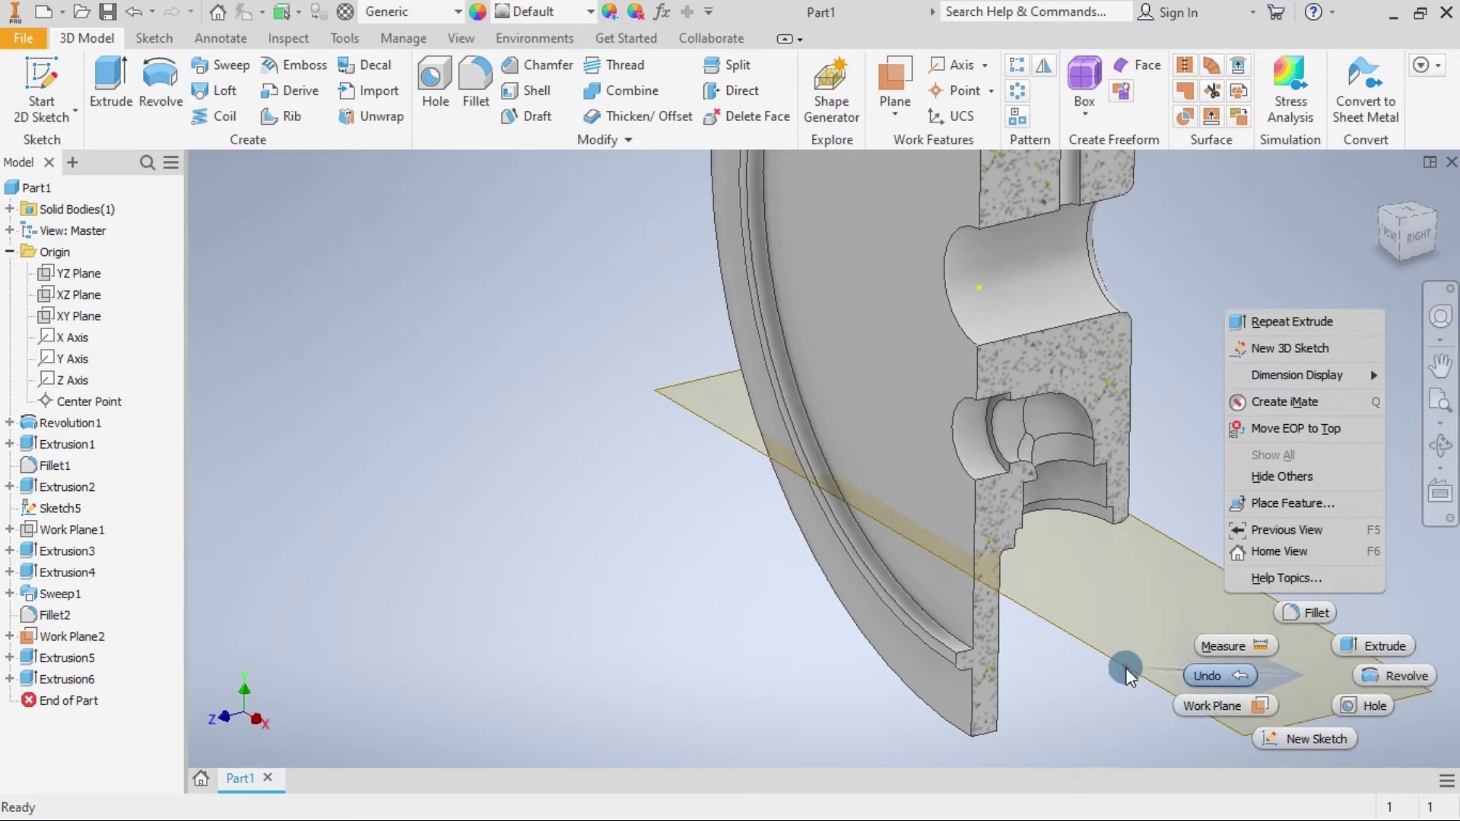
{"action": "key", "text": "s"}
{"action": "right_click", "coordinate": [1131, 665]}
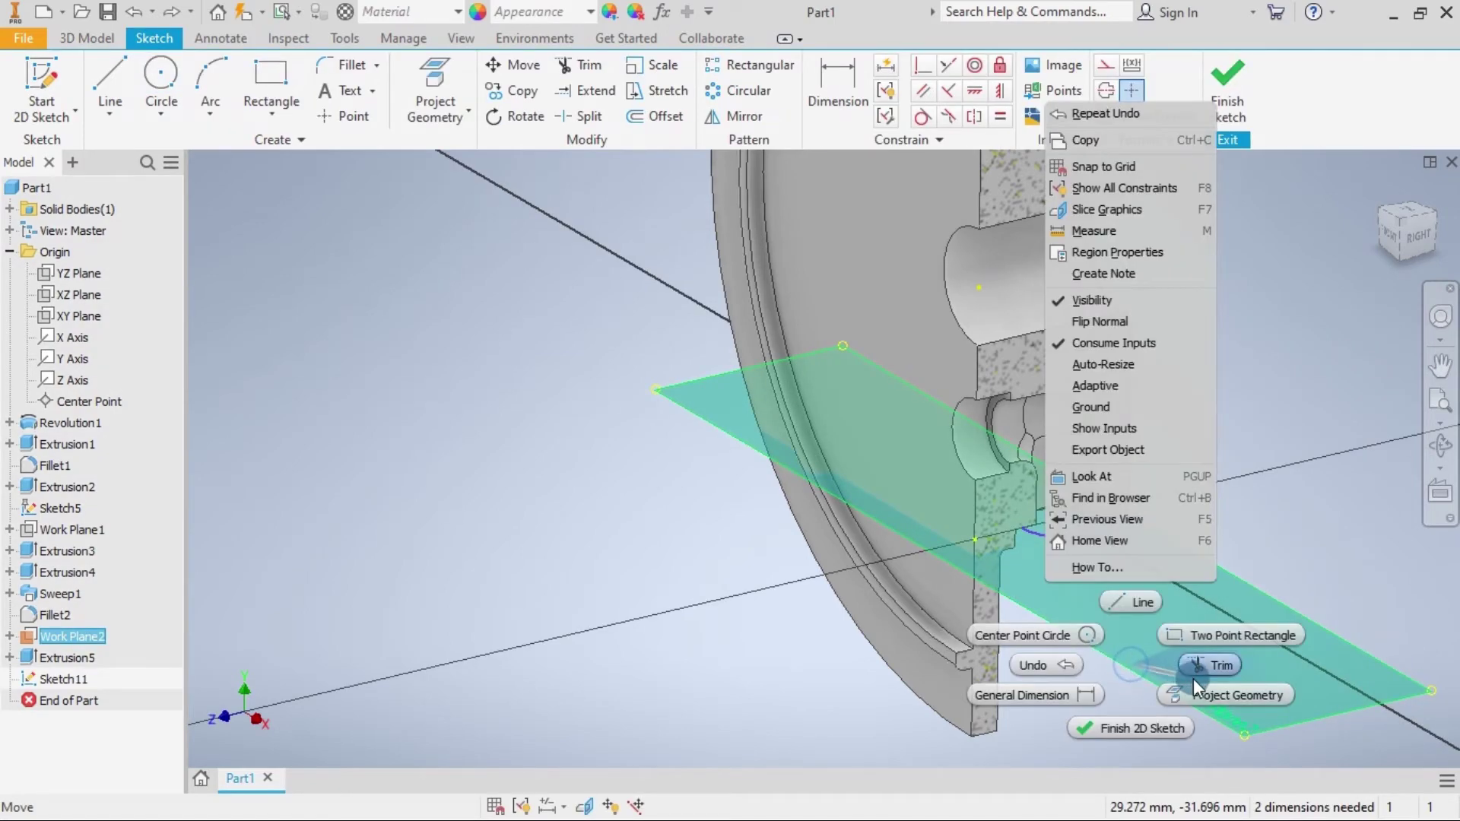
{"action": "left_click", "coordinate": [1088, 305]}
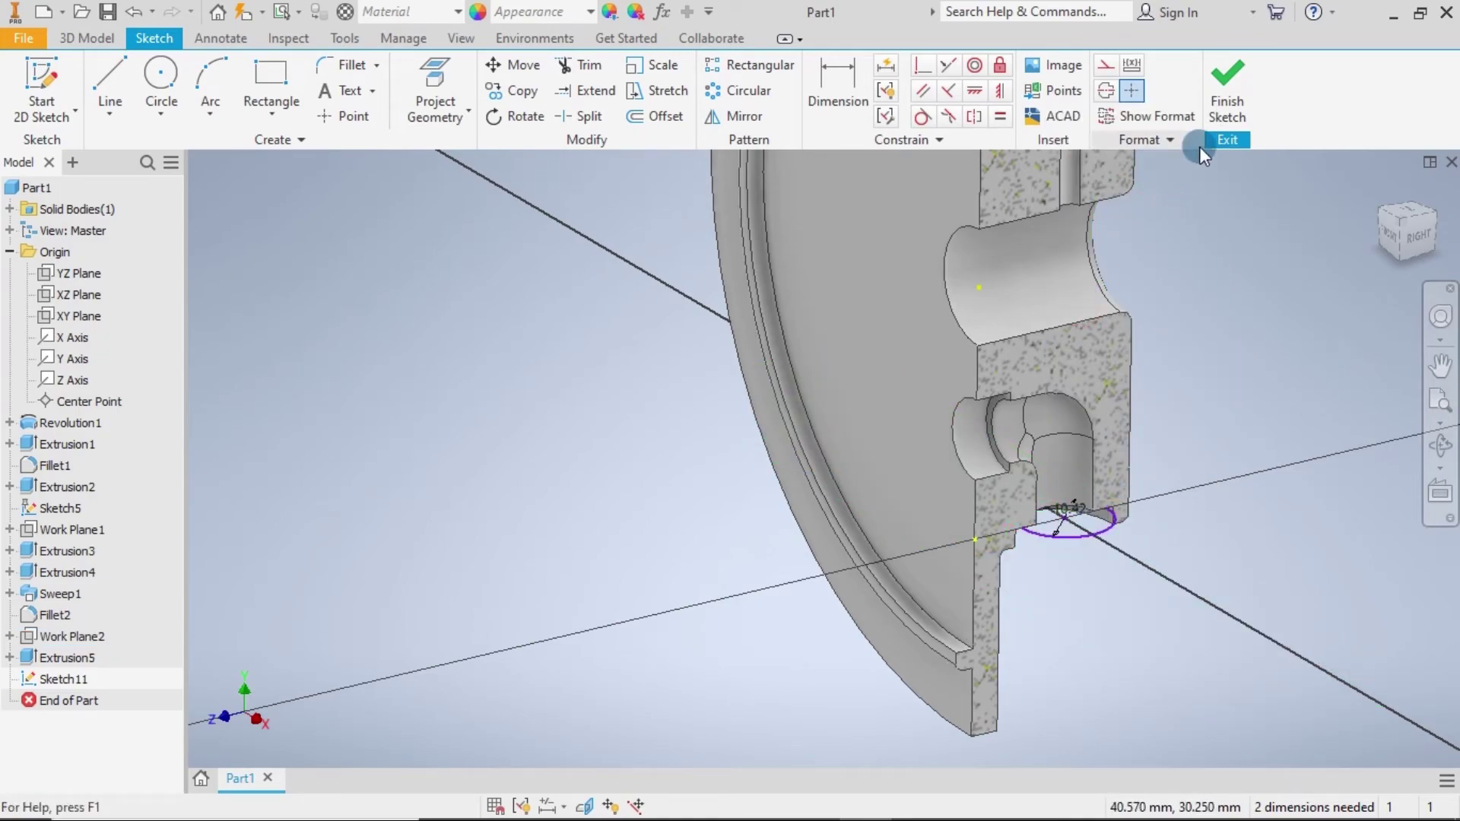
{"action": "left_click", "coordinate": [1224, 99]}
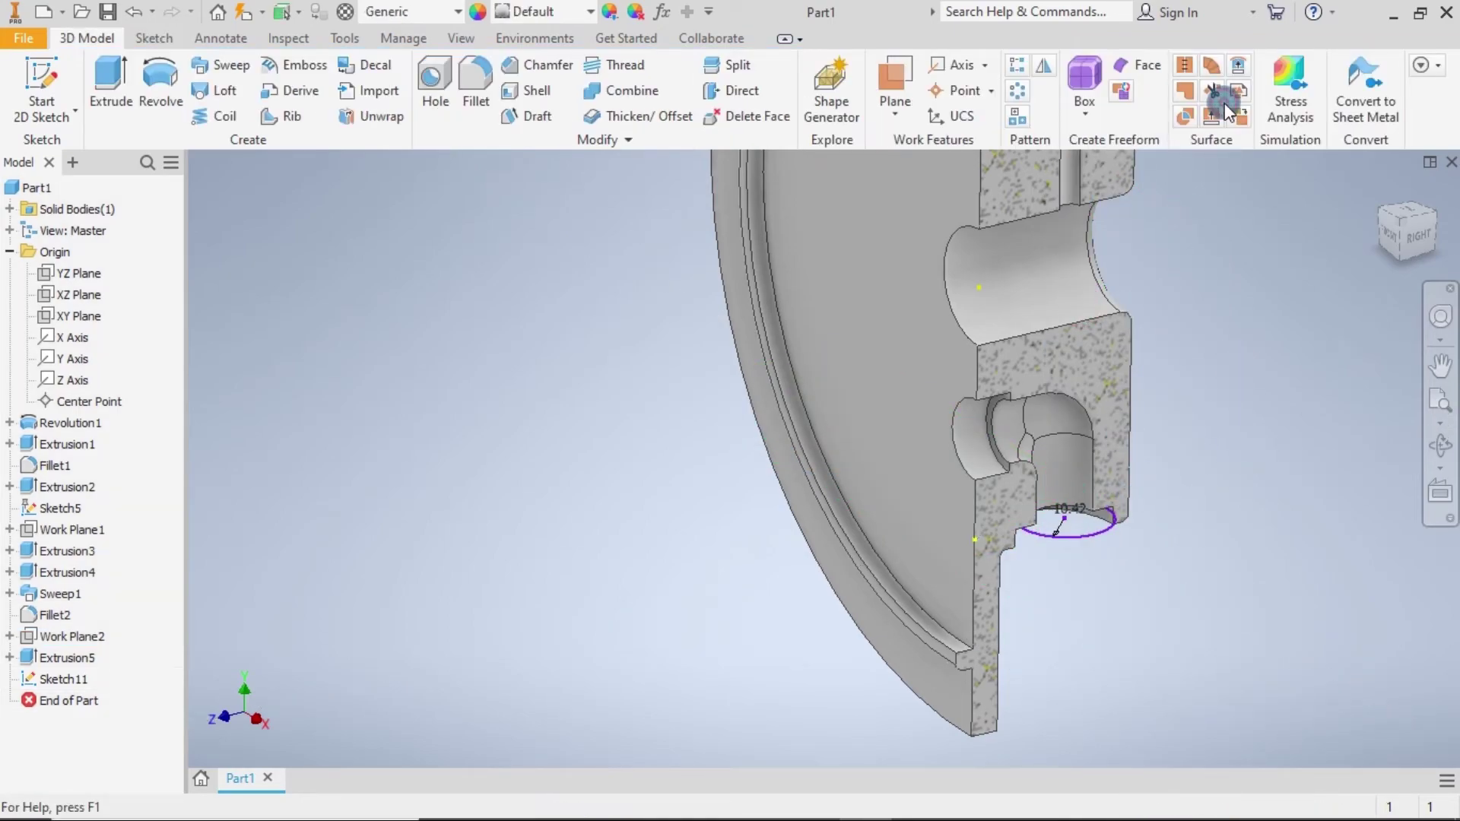
{"action": "right_click", "coordinate": [1080, 542]}
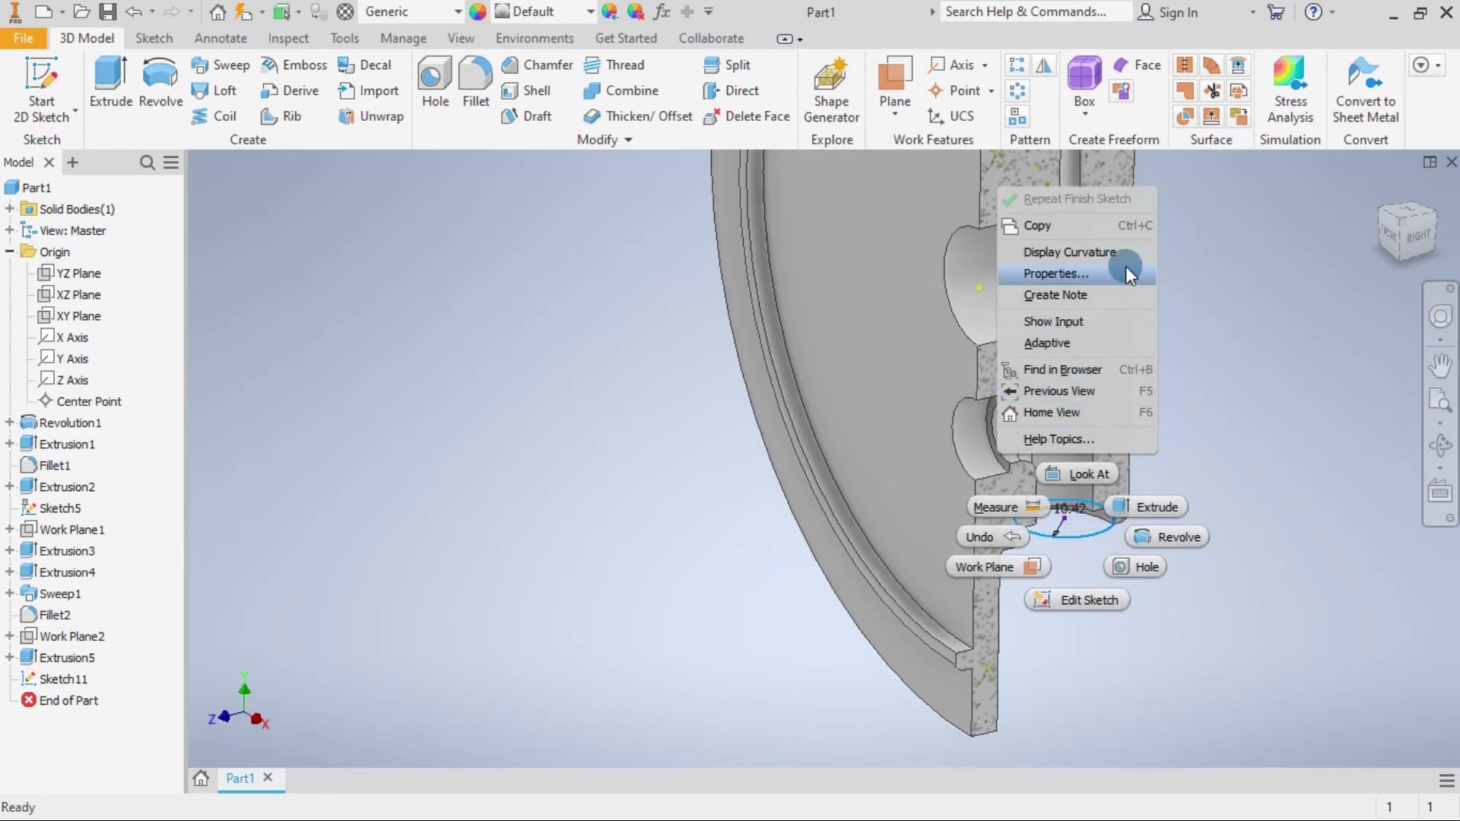
{"action": "left_click", "coordinate": [1249, 277]}
{"action": "mouse_move", "coordinate": [1088, 534]}
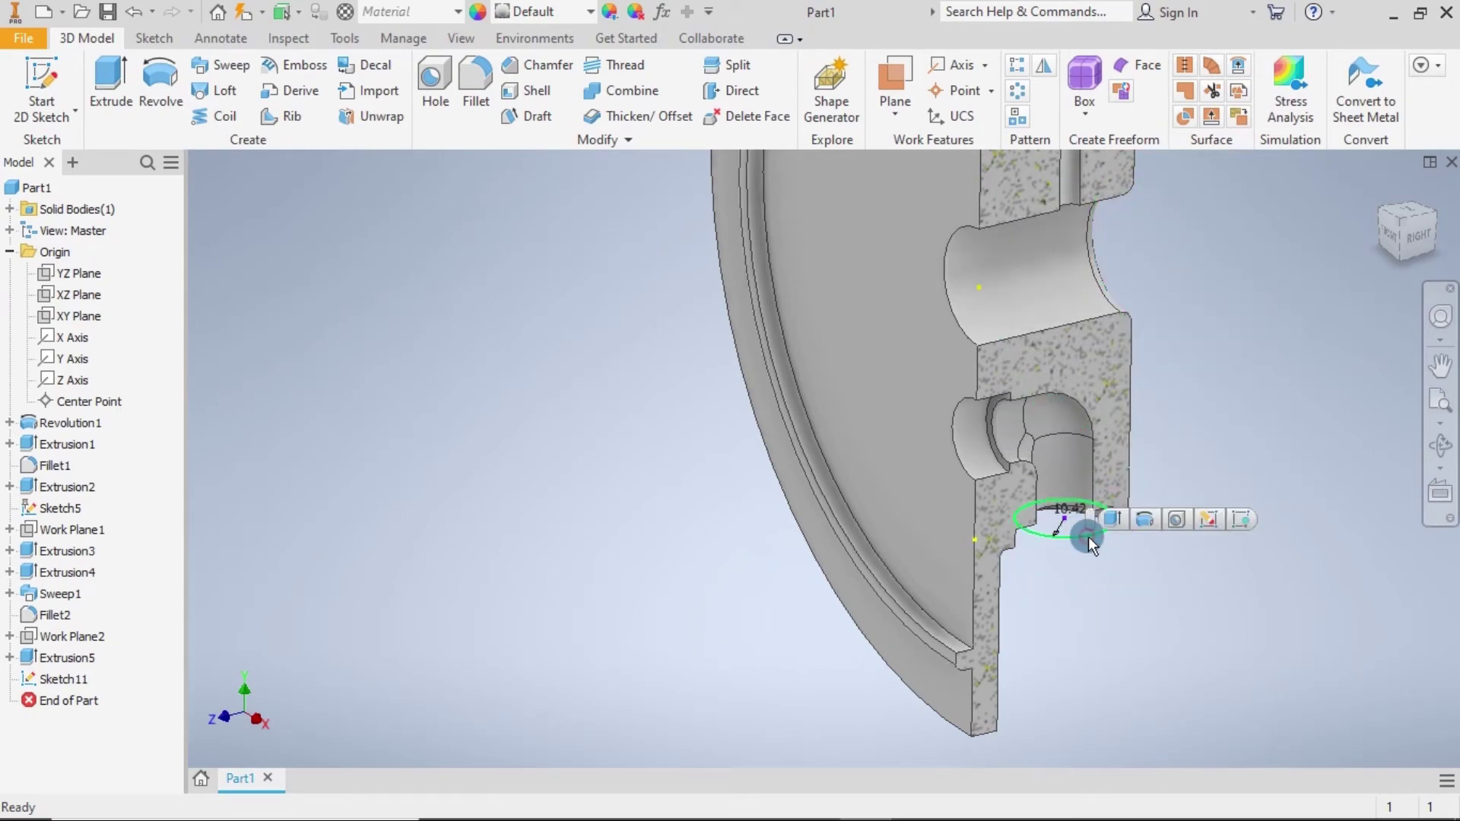
Hide Sketch11 and return the model to the home isometric view.
{"action": "right_click", "coordinate": [73, 677]}
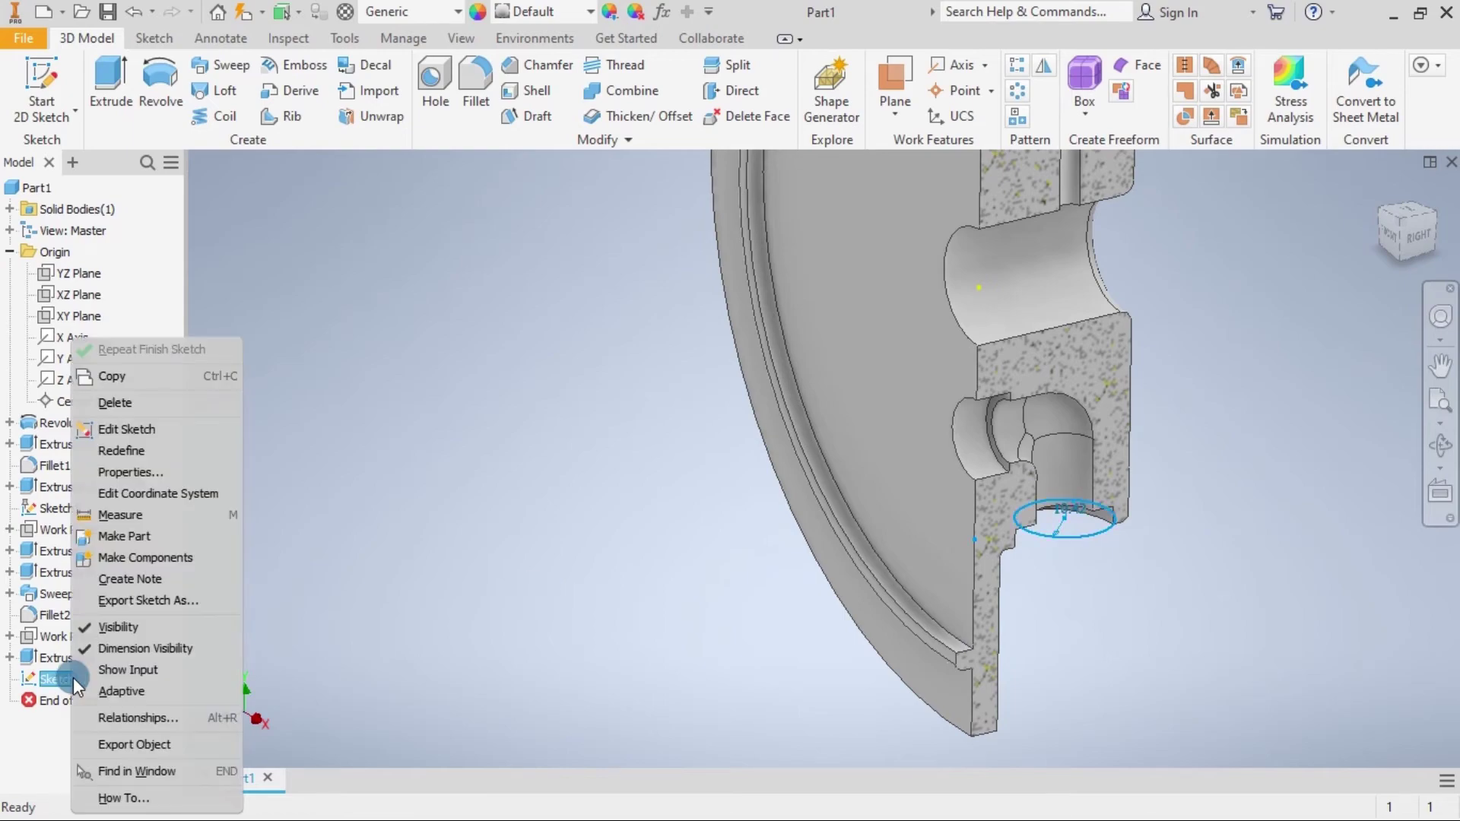
{"action": "left_click", "coordinate": [106, 625]}
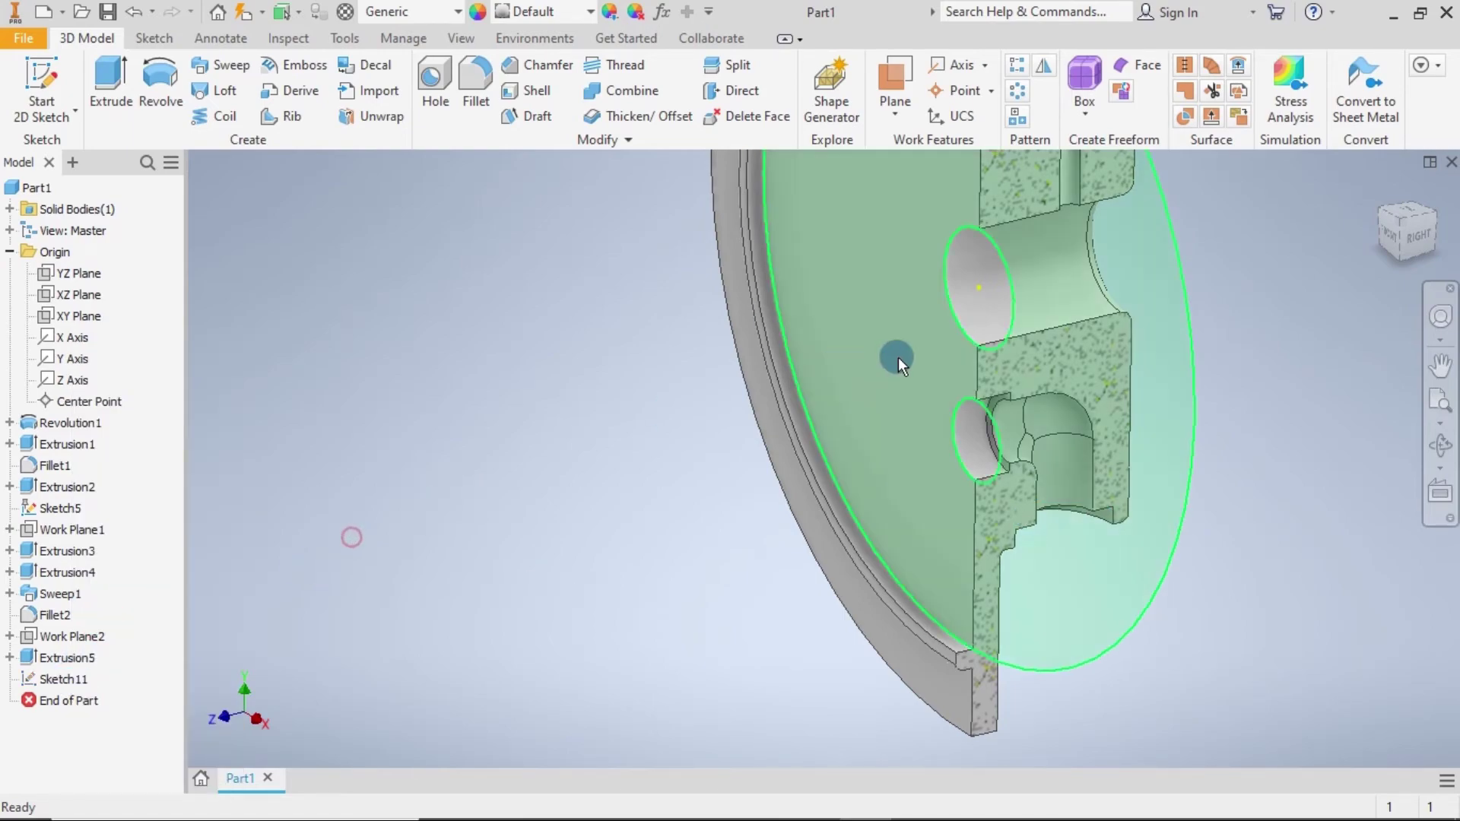
{"action": "mouse_move", "coordinate": [897, 357]}
{"action": "middle_mouse_down", "text": "shift"}
{"action": "mouse_move", "coordinate": [1226, 472]}
{"action": "mouse_move", "coordinate": [1063, 490]}
{"action": "mouse_move", "coordinate": [1166, 479]}
{"action": "mouse_move", "coordinate": [1184, 508]}
{"action": "mouse_move", "coordinate": [1178, 554]}
{"action": "mouse_move", "coordinate": [1171, 514]}
{"action": "mouse_move", "coordinate": [1069, 443]}
{"action": "mouse_move", "coordinate": [791, 361]}
{"action": "mouse_move", "coordinate": [642, 323]}
{"action": "mouse_move", "coordinate": [499, 309]}
{"action": "mouse_move", "coordinate": [489, 373]}
{"action": "middle_mouse_up", "text": "shift"}
{"action": "scroll", "coordinate": [1232, 487], "scroll_direction": "up", "scroll_amount": 5}
{"action": "scroll", "coordinate": [1240, 502], "scroll_direction": "down", "scroll_amount": 5}
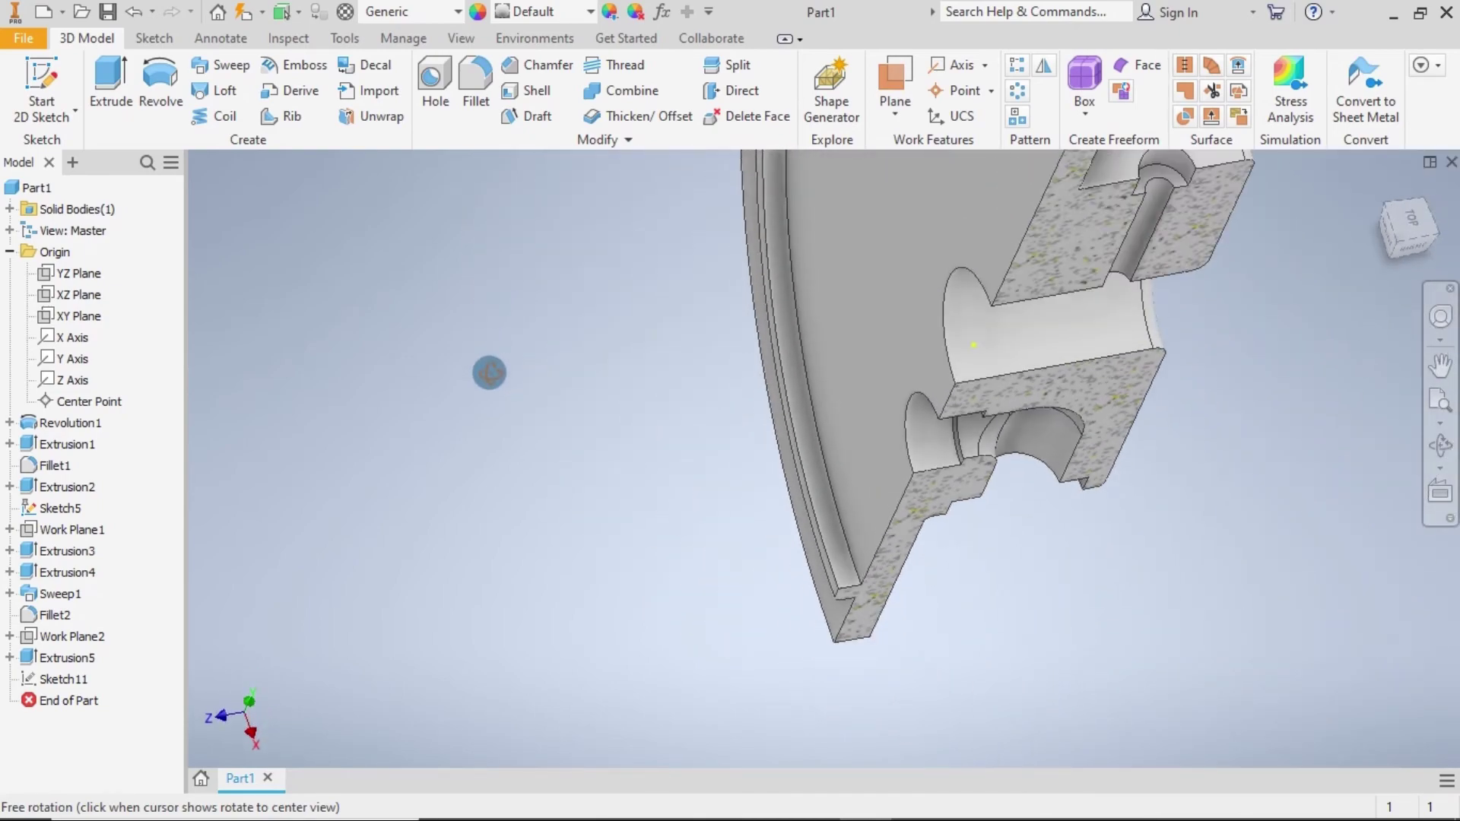
{"action": "scroll", "coordinate": [1360, 272], "scroll_direction": "down", "scroll_amount": 5}
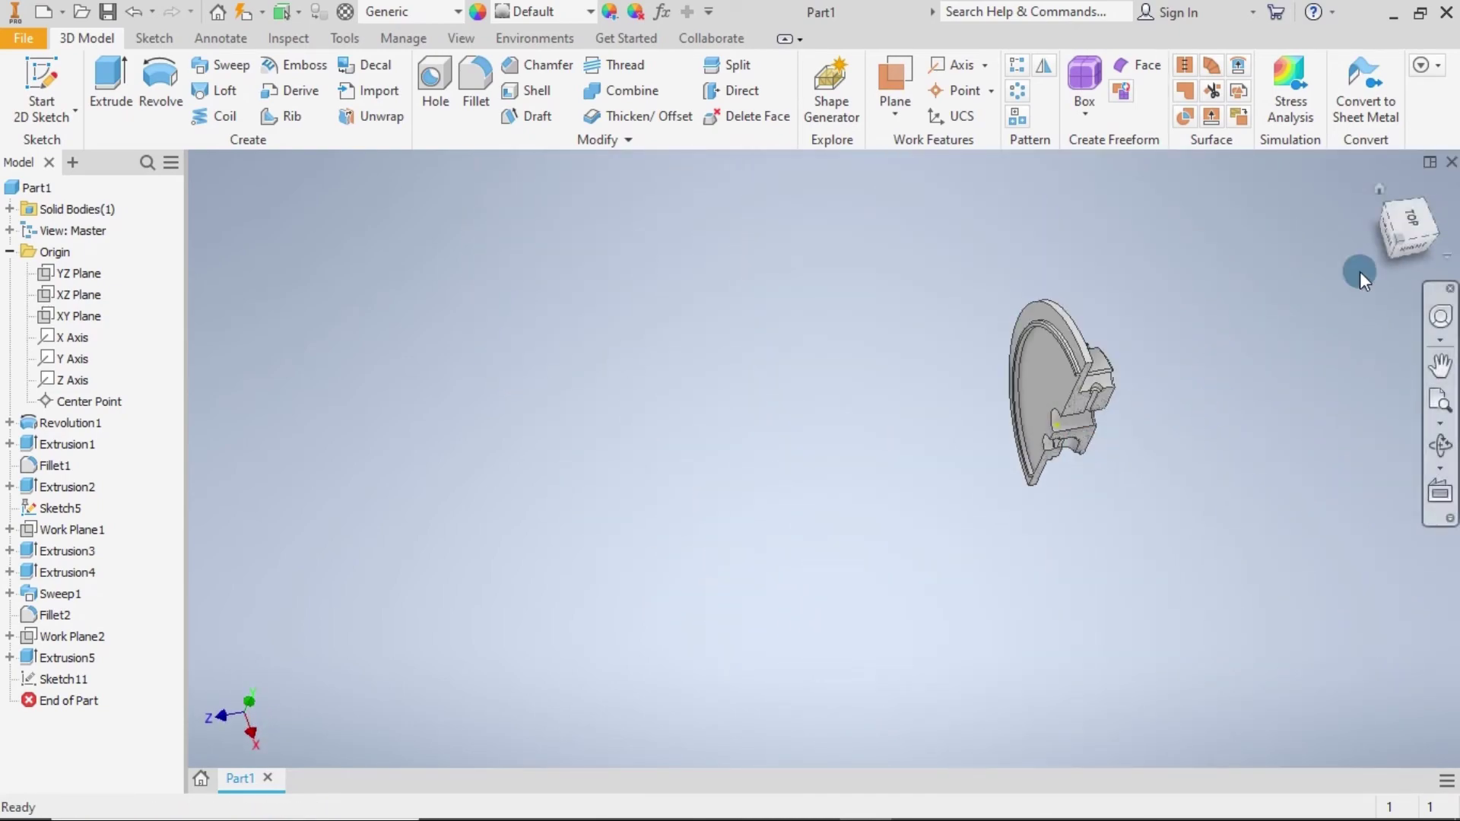
{"action": "left_click", "coordinate": [1367, 198]}
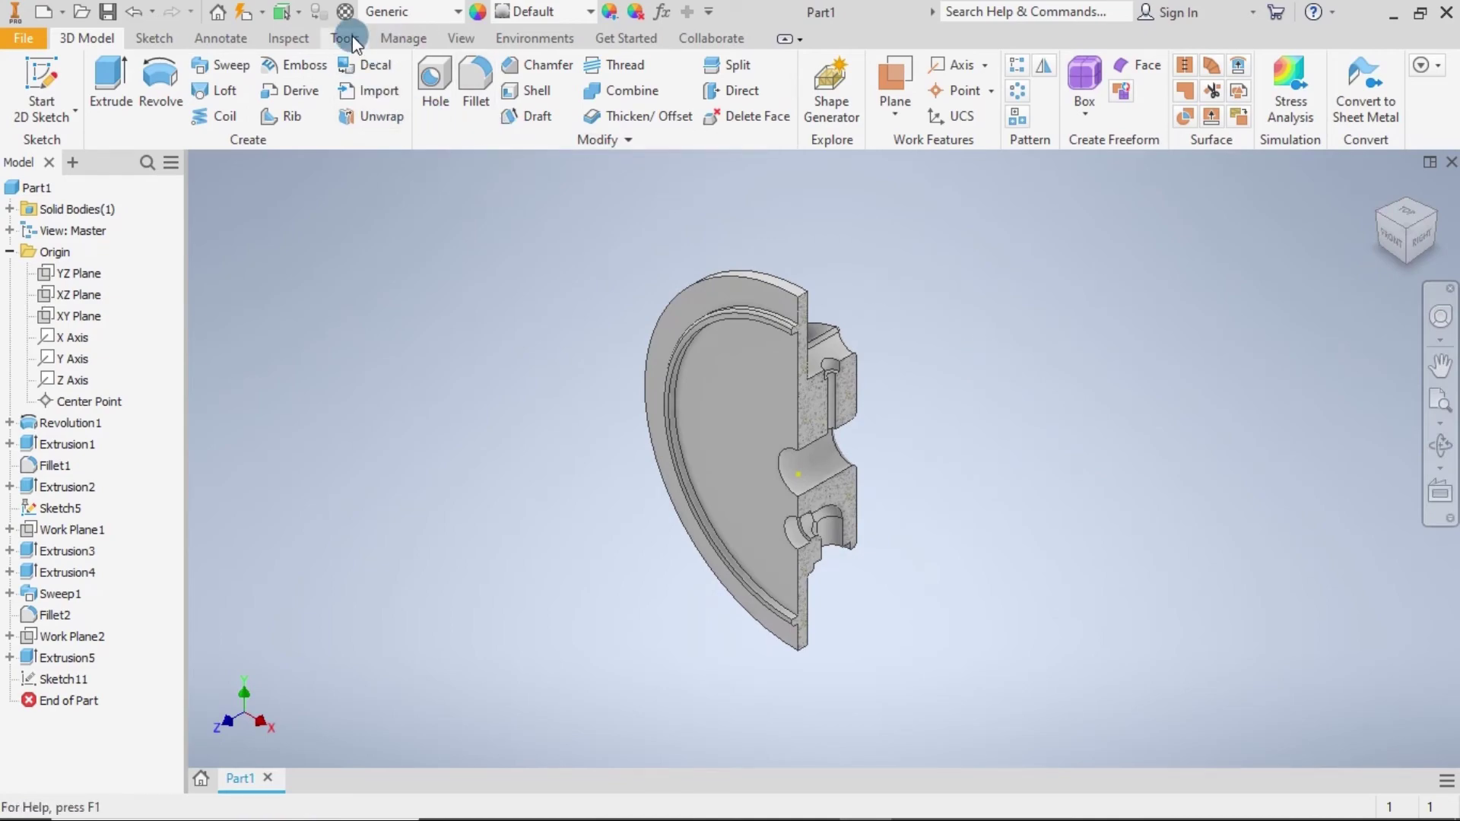
End the half section view and orbit to see the whole uncut disc from the hub side.
{"action": "left_click", "coordinate": [460, 38]}
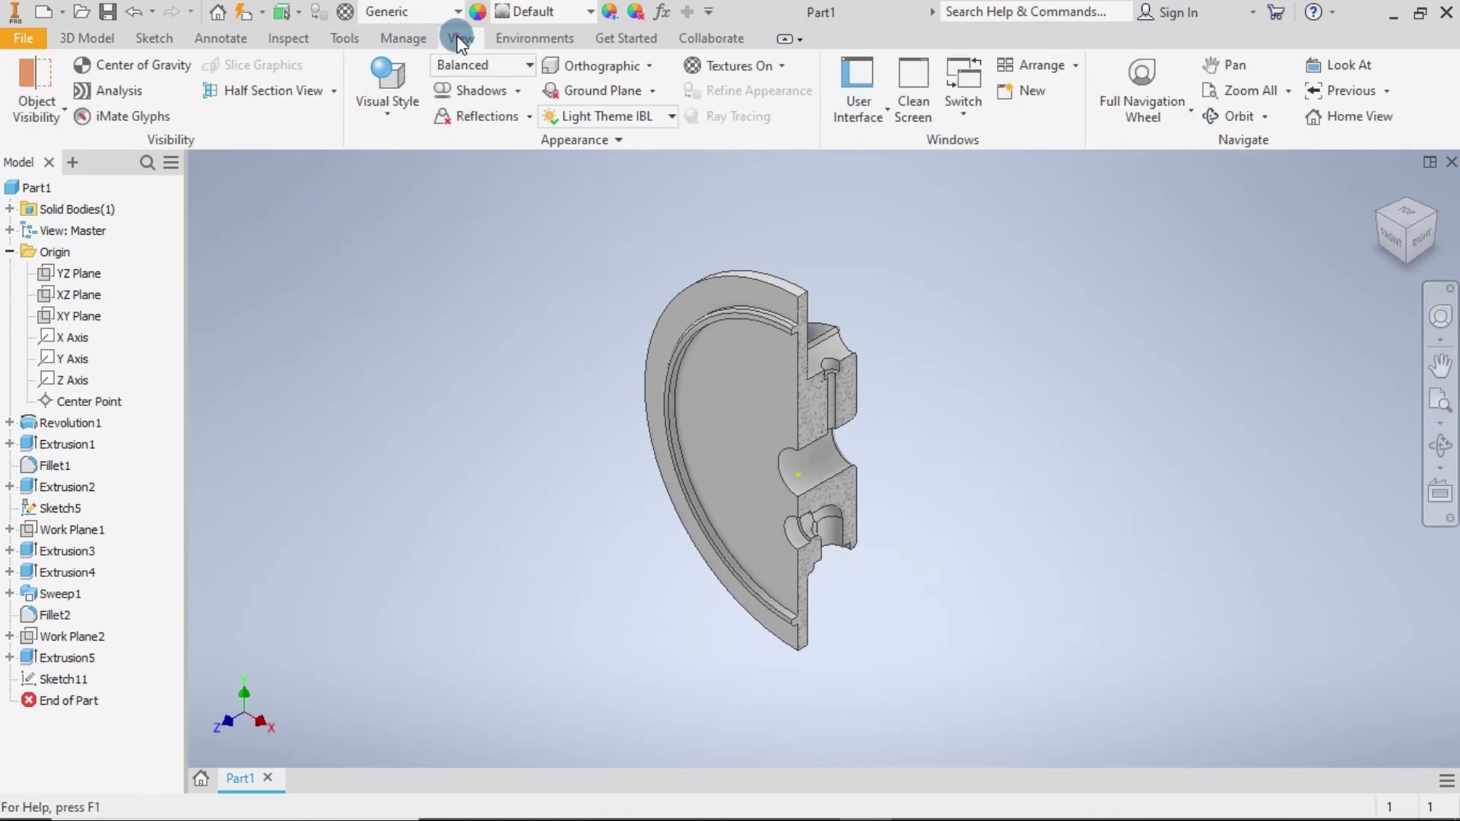
{"action": "left_click", "coordinate": [260, 97]}
{"action": "left_click", "coordinate": [367, 350]}
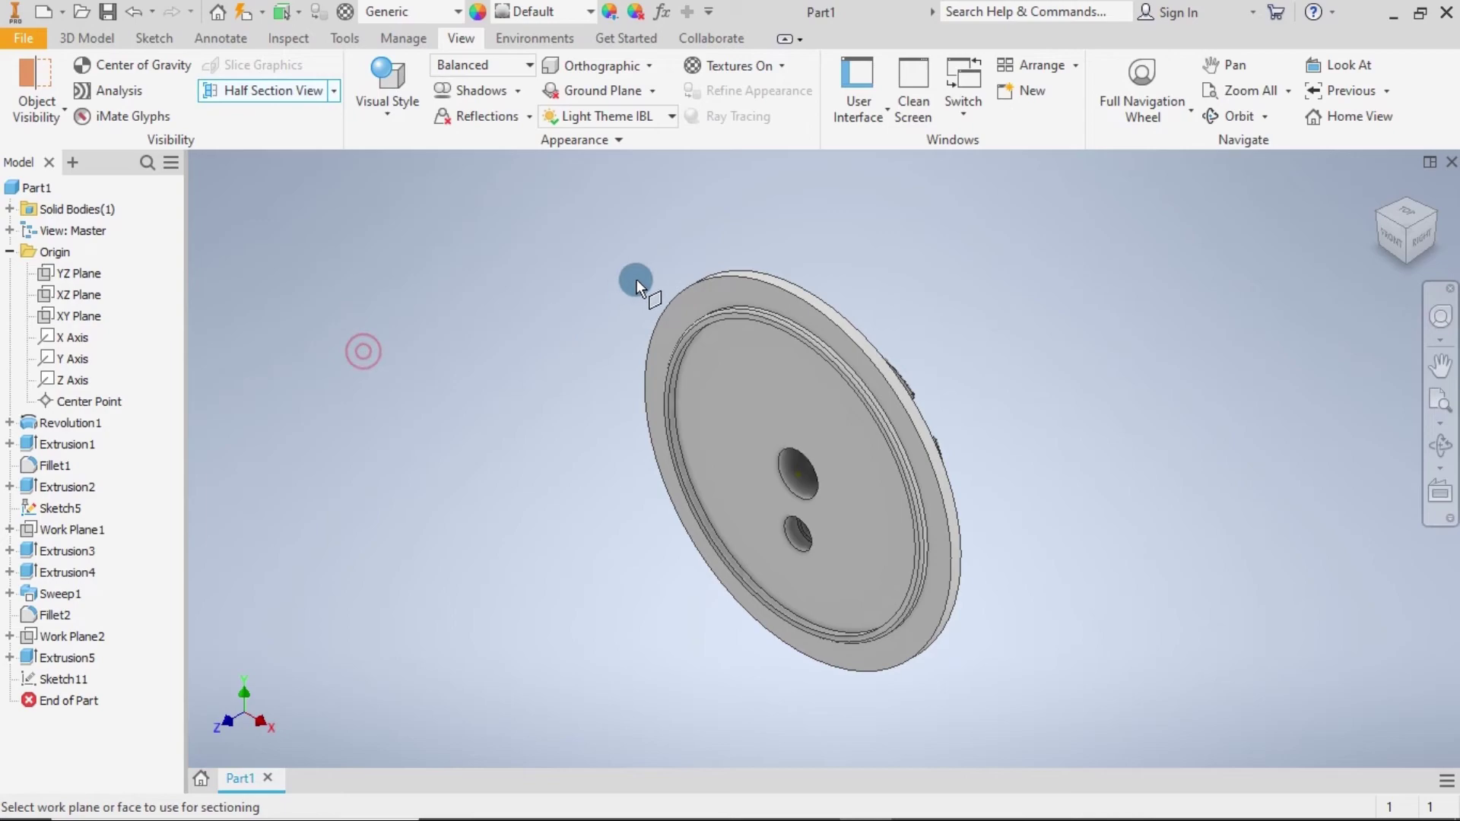
{"action": "left_click", "coordinate": [333, 90]}
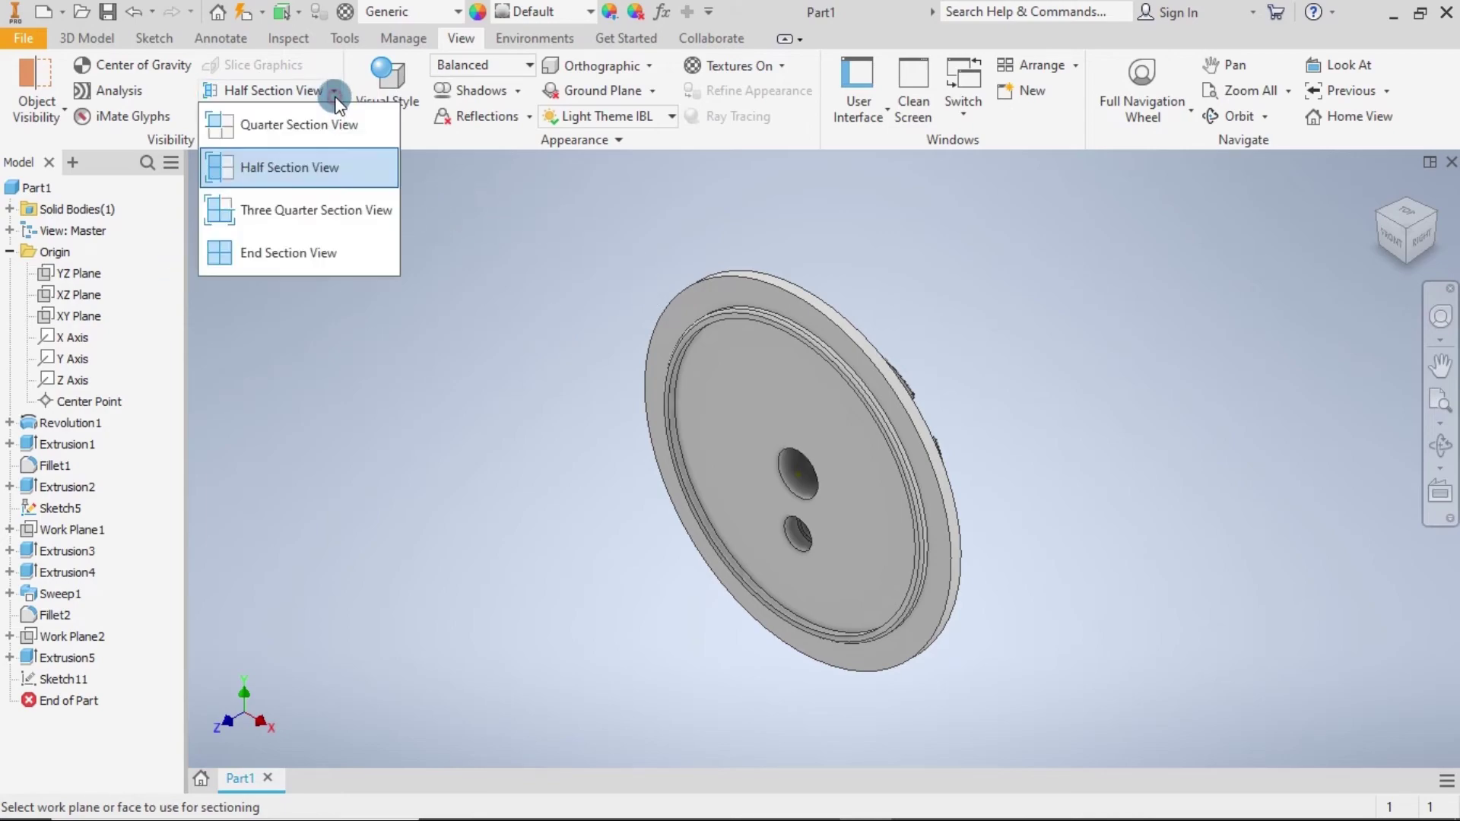
{"action": "left_click", "coordinate": [291, 251]}
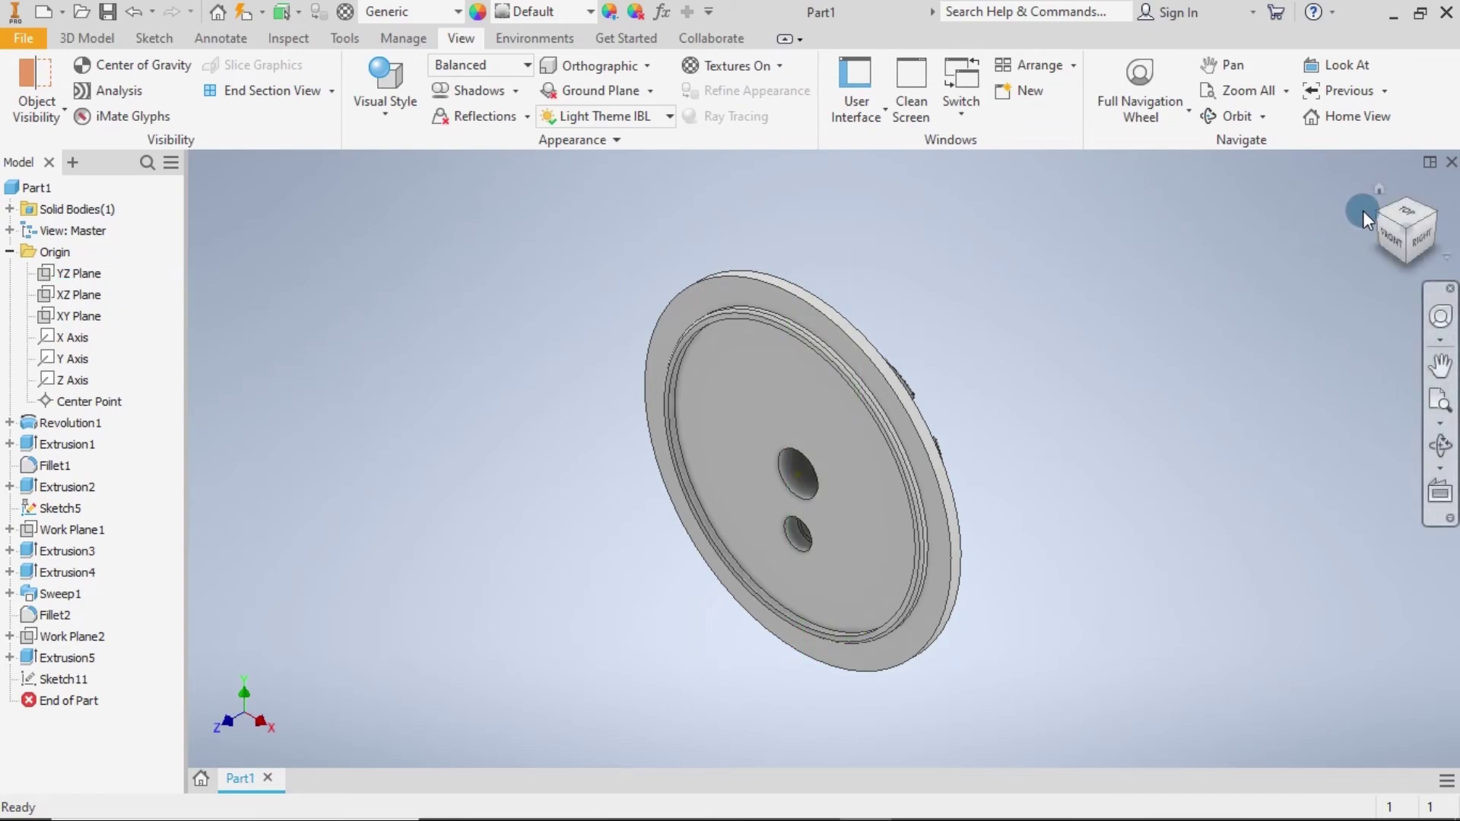
{"action": "left_click", "coordinate": [1404, 225]}
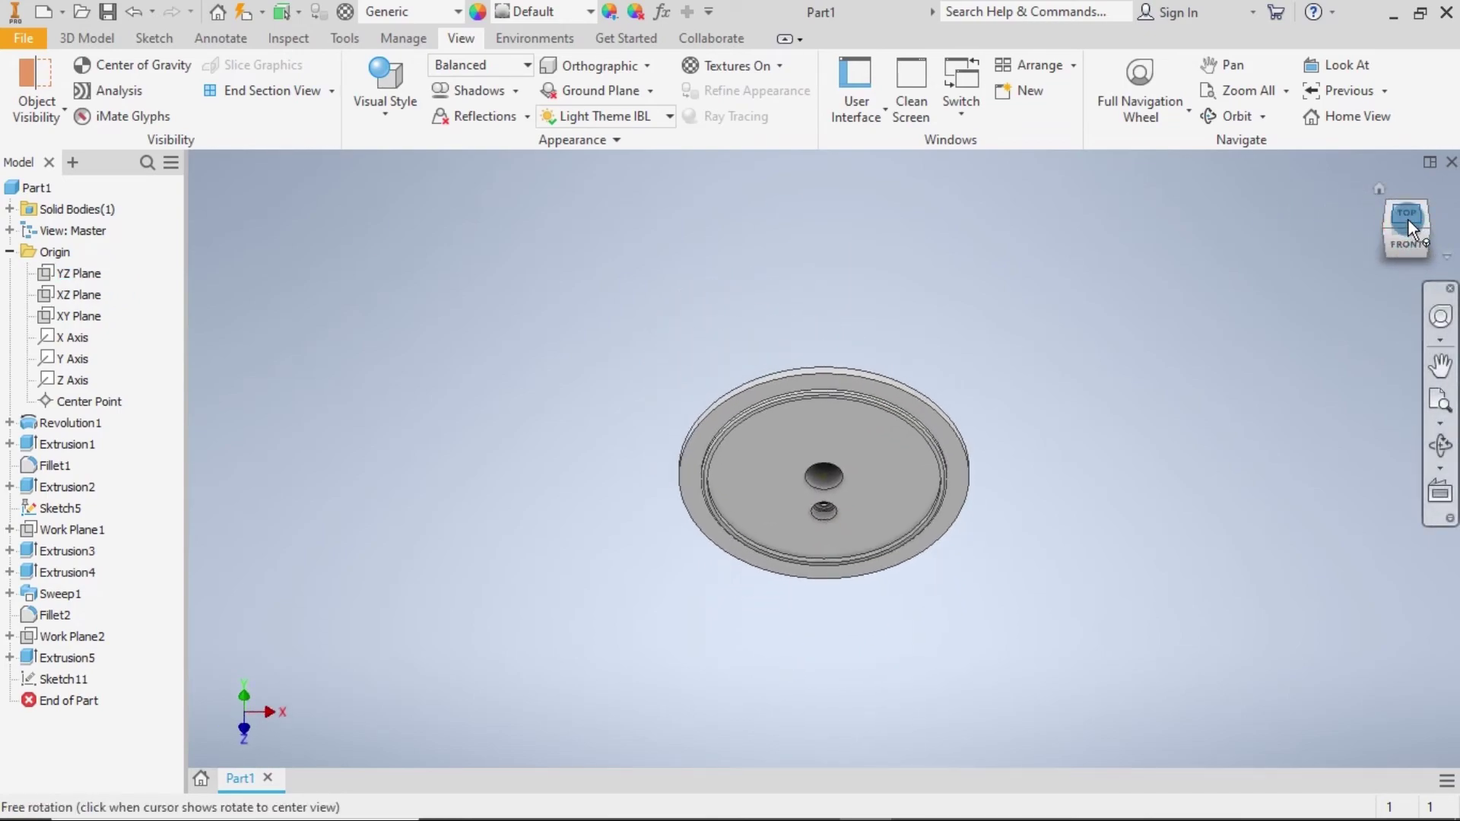
{"action": "left_click", "coordinate": [1383, 197]}
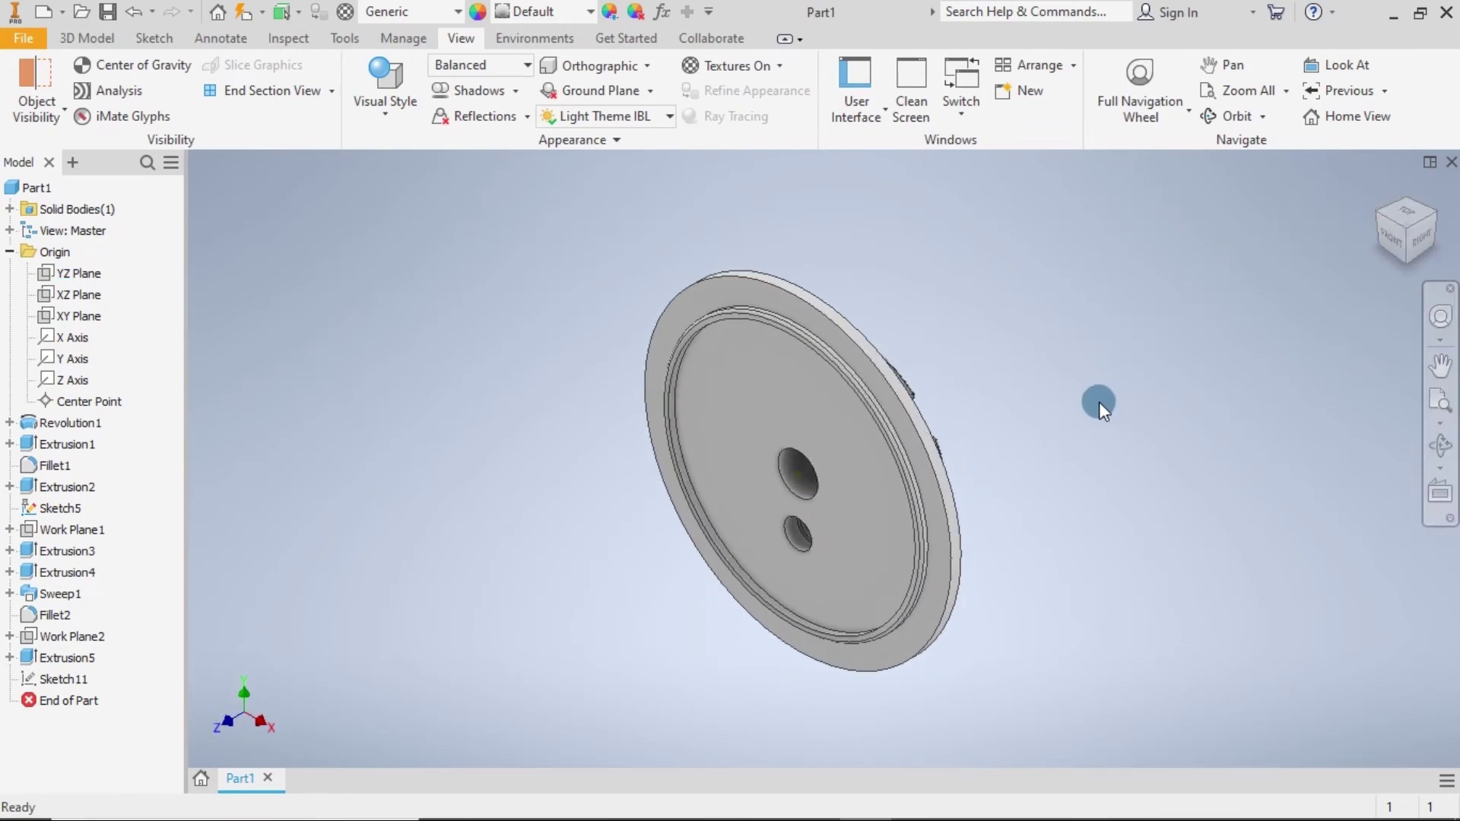
{"action": "mouse_move", "coordinate": [1171, 424]}
{"action": "middle_mouse_down", "text": "shift"}
{"action": "mouse_move", "coordinate": [1005, 424]}
{"action": "mouse_move", "coordinate": [1111, 411]}
{"action": "mouse_move", "coordinate": [1138, 385]}
{"action": "mouse_move", "coordinate": [1083, 284]}
{"action": "mouse_move", "coordinate": [1066, 294]}
{"action": "mouse_move", "coordinate": [1142, 404]}
{"action": "mouse_move", "coordinate": [1139, 391]}
{"action": "middle_mouse_up", "text": "shift"}
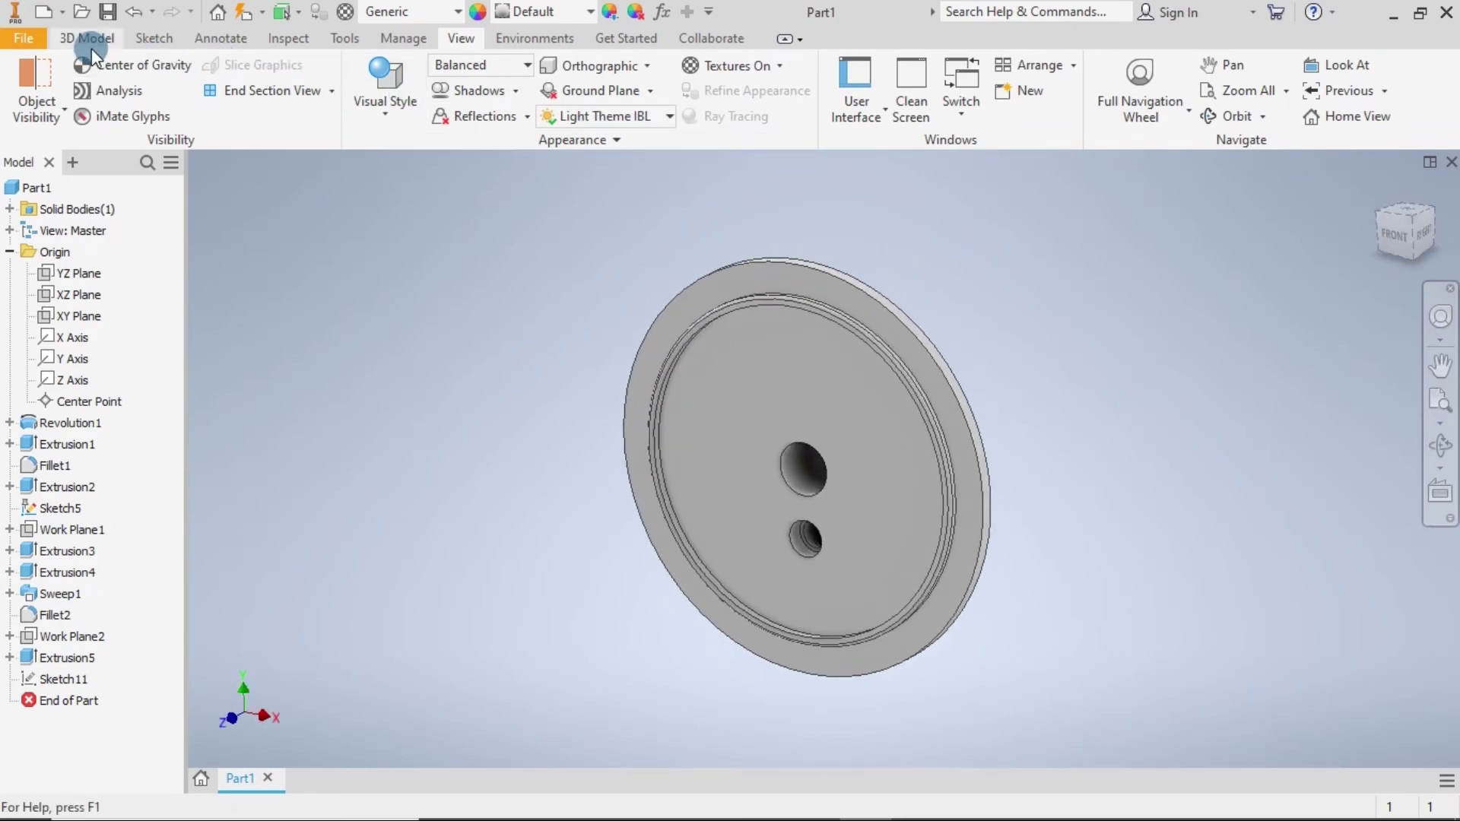
Create Work Axis1 through the centre bore and open the Circular Pattern settings.
{"action": "left_click", "coordinate": [90, 42]}
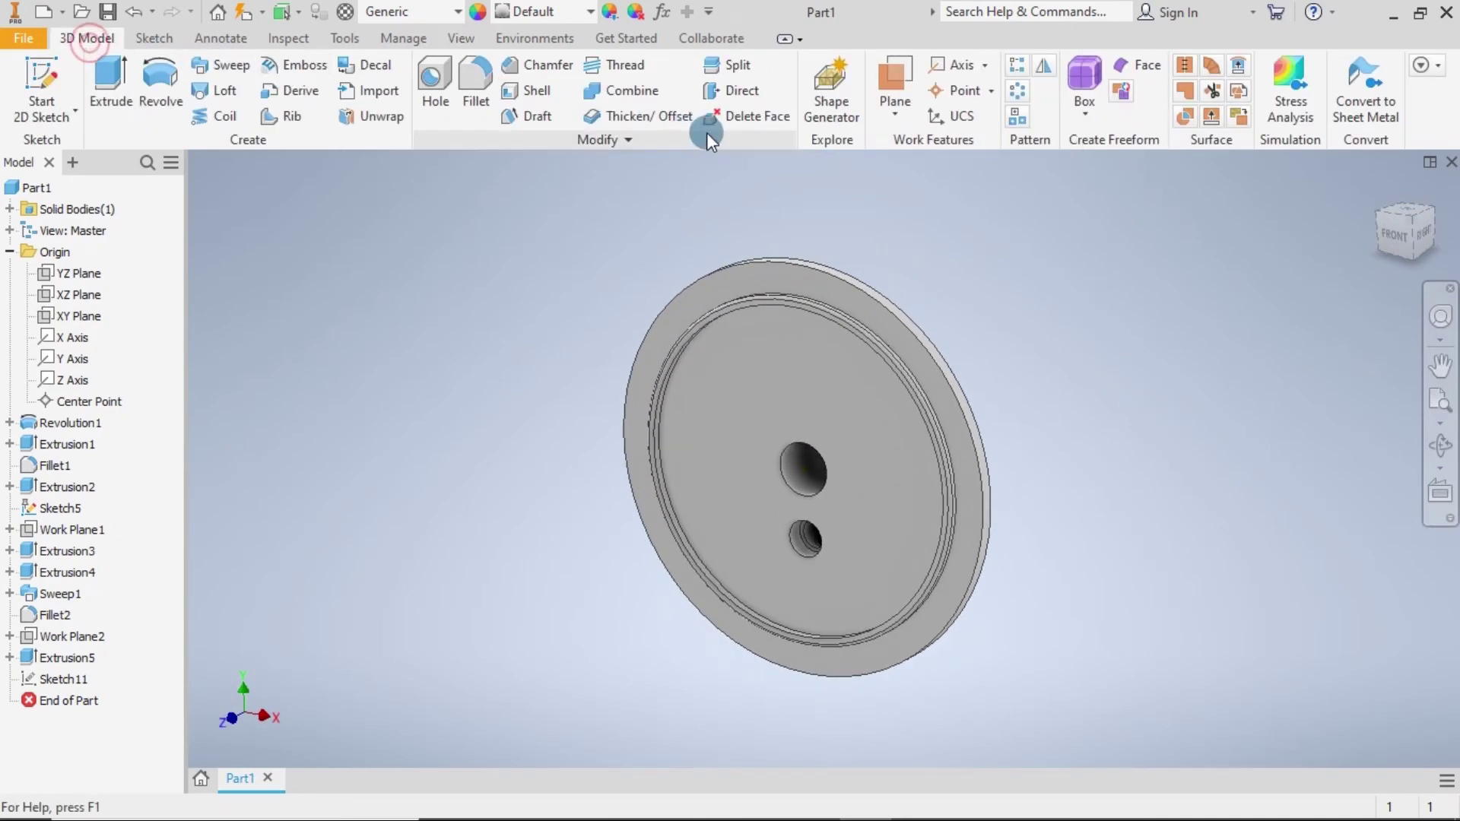
{"action": "left_click", "coordinate": [951, 68]}
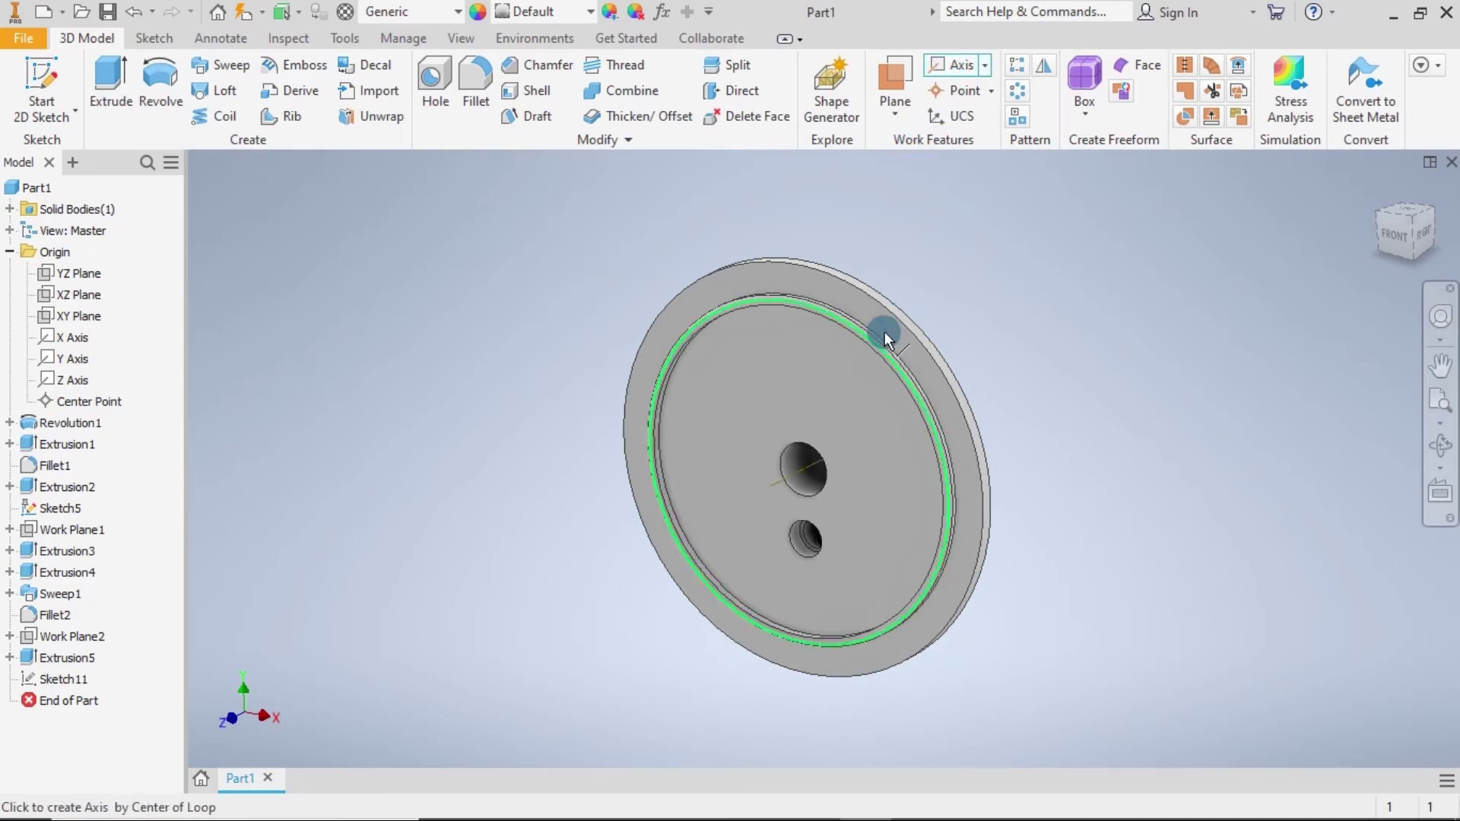
{"action": "left_click", "coordinate": [791, 458]}
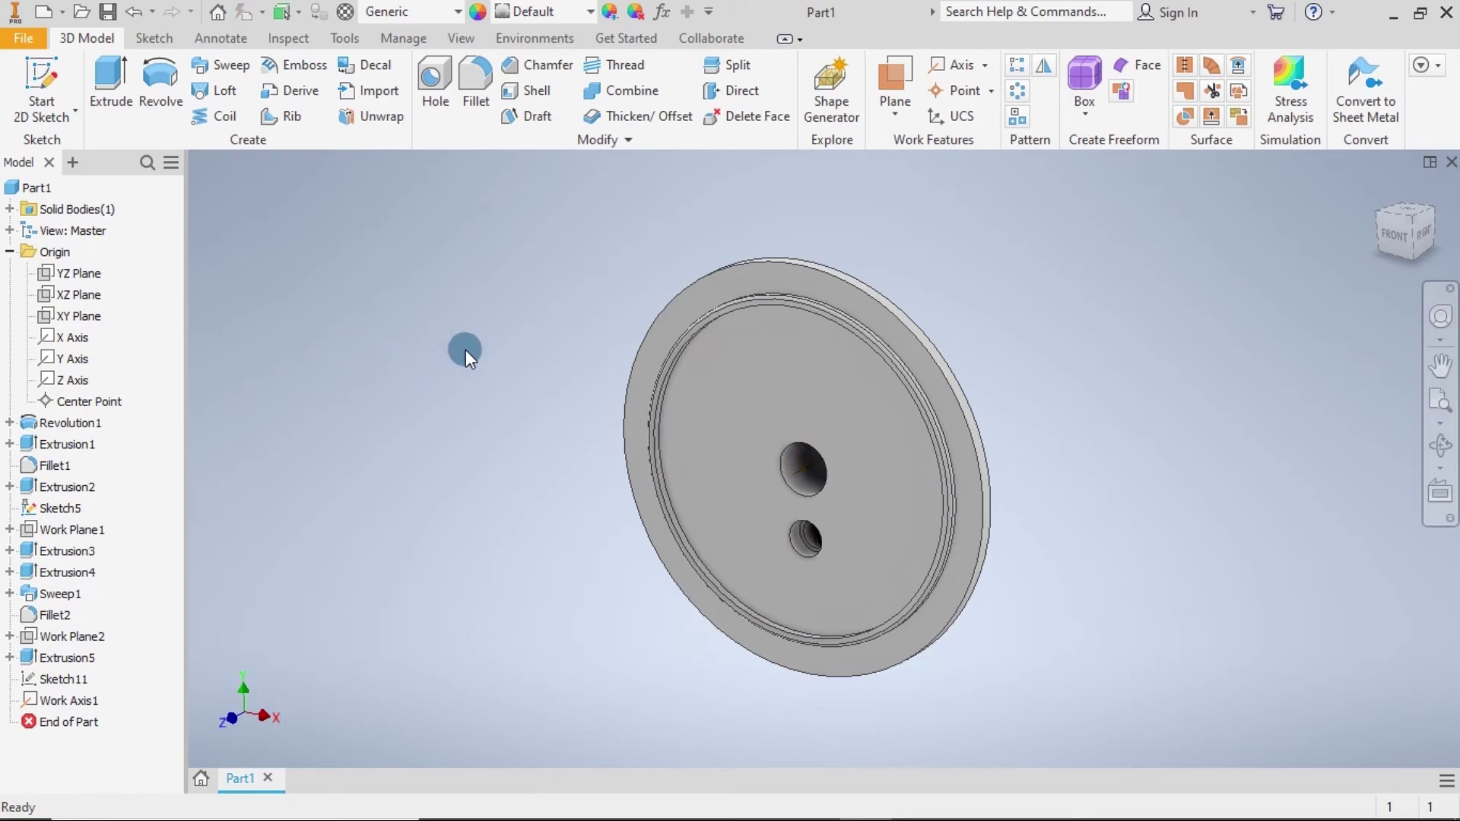
{"action": "left_click", "coordinate": [1015, 94]}
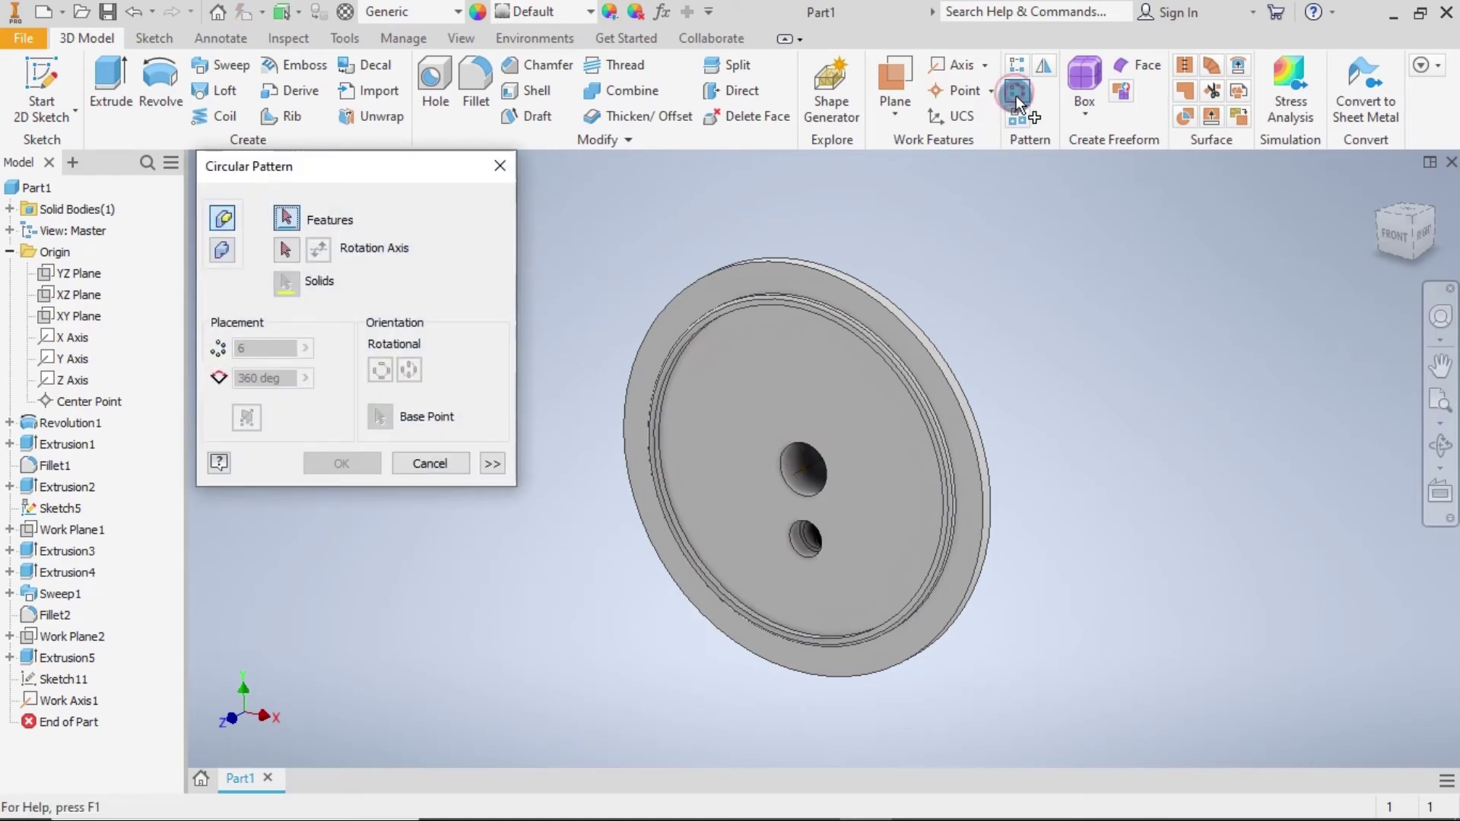
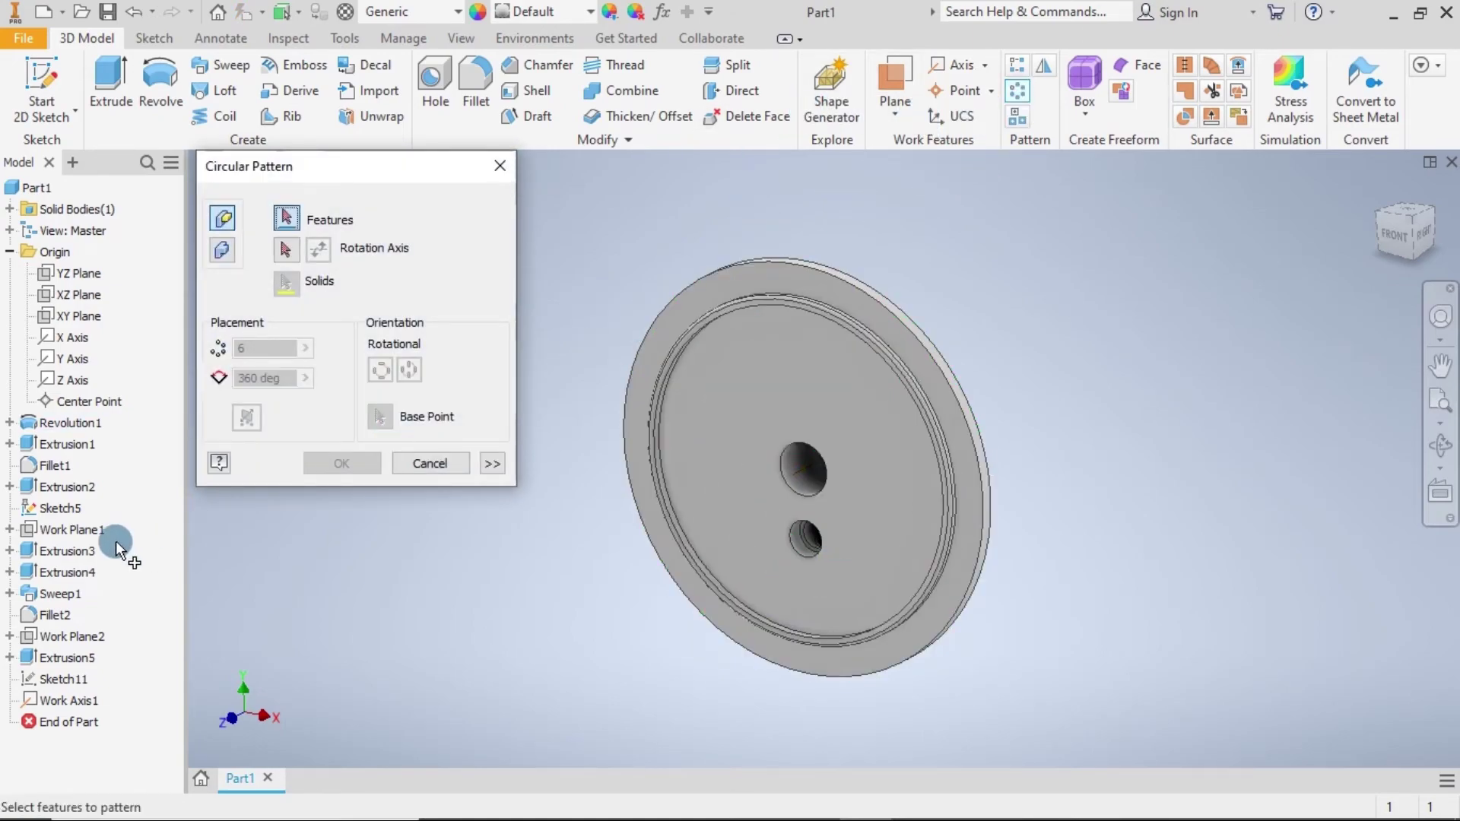
Pattern Extrusion4, Sweep1, Fillet2 and Extrusion5 six times, 360° around Work Axis1.
{"action": "left_click", "coordinate": [69, 575]}
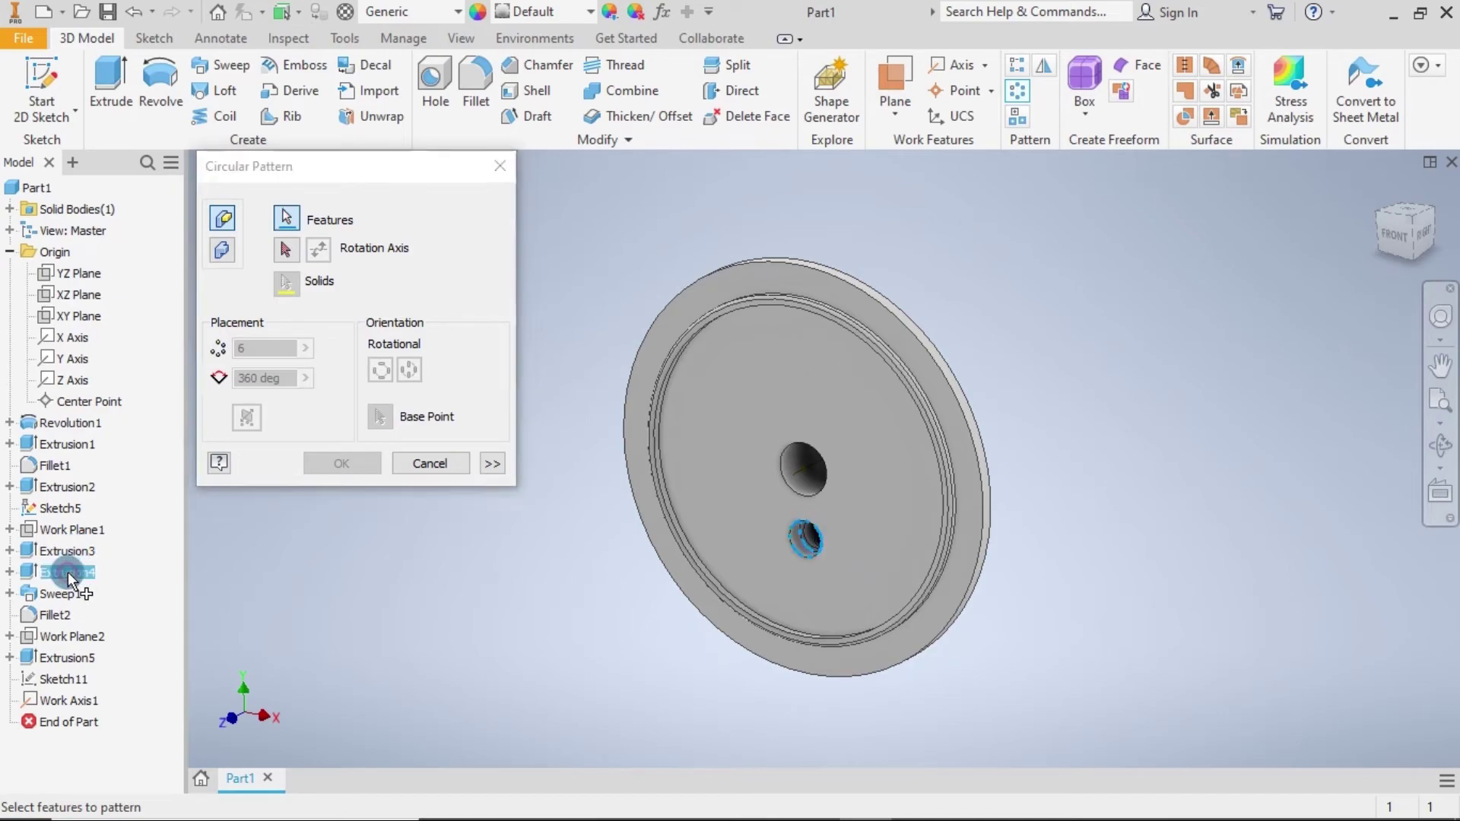
{"action": "left_click", "coordinate": [49, 615]}
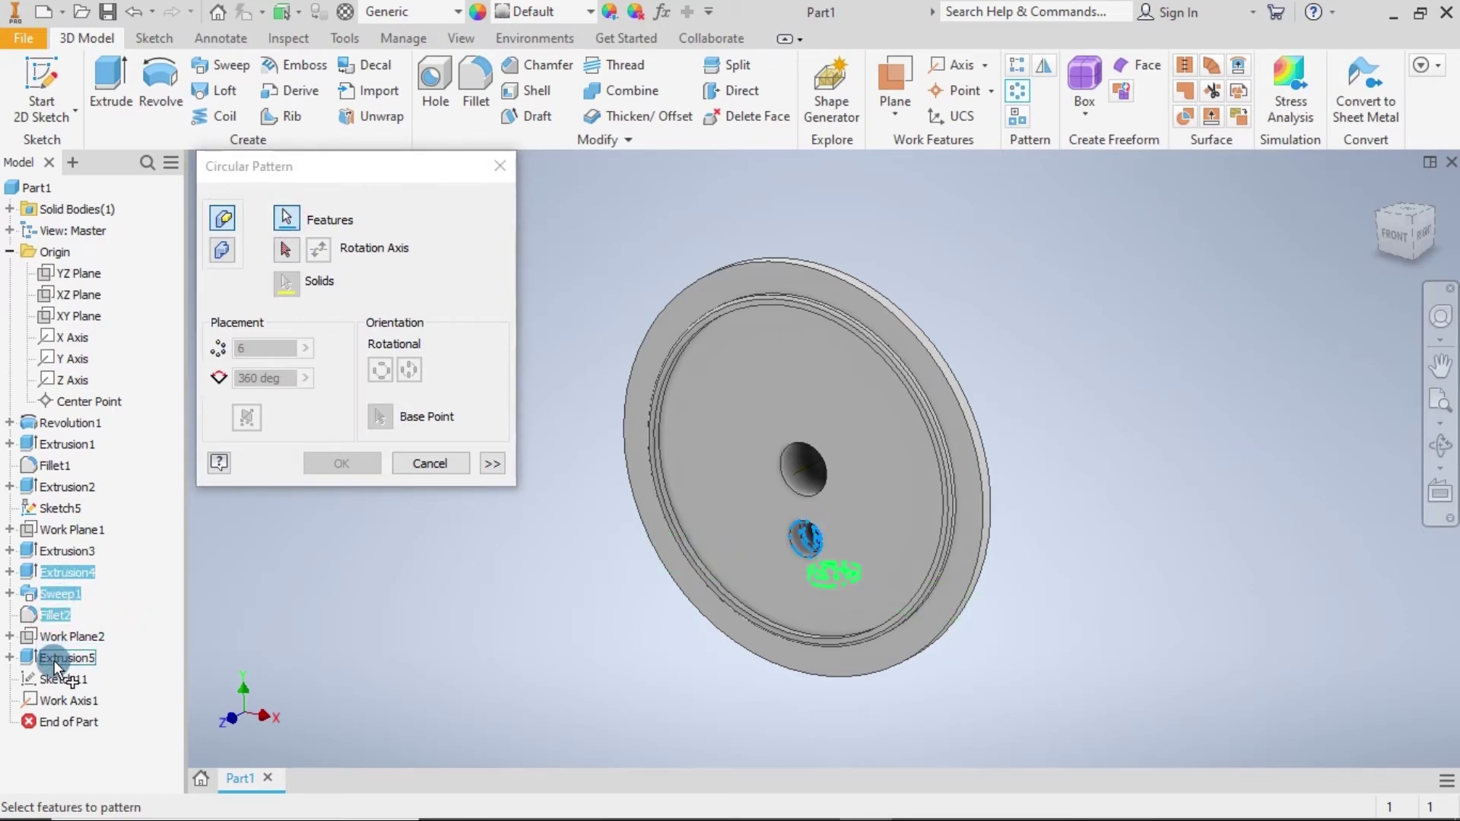
{"action": "left_click", "coordinate": [54, 661]}
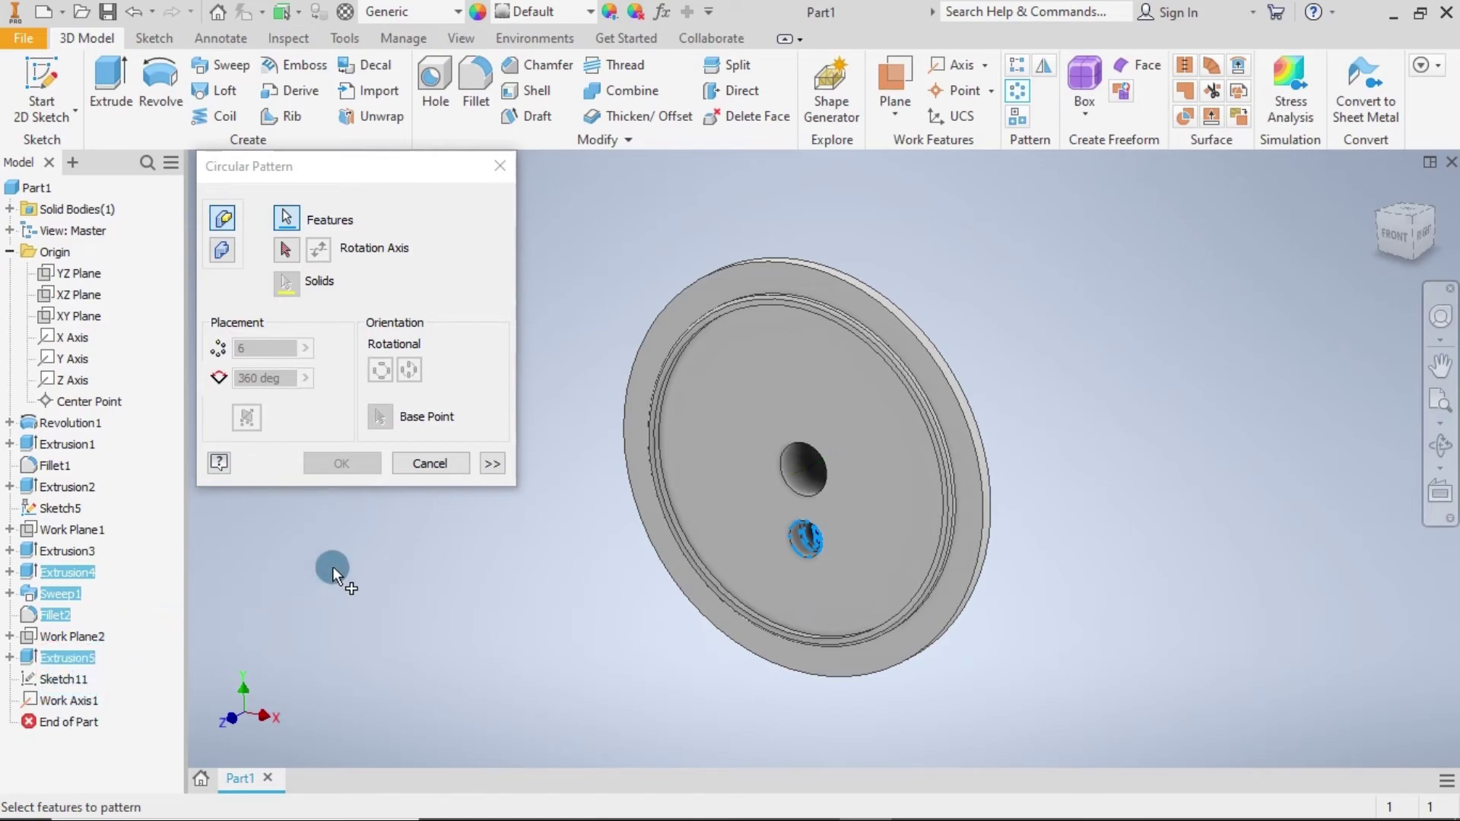
{"action": "mouse_move", "coordinate": [482, 657]}
{"action": "middle_mouse_down", "text": "shift"}
{"action": "mouse_move", "coordinate": [264, 586]}
{"action": "mouse_move", "coordinate": [244, 495]}
{"action": "mouse_move", "coordinate": [287, 609]}
{"action": "mouse_move", "coordinate": [423, 655]}
{"action": "middle_mouse_up", "text": "shift"}
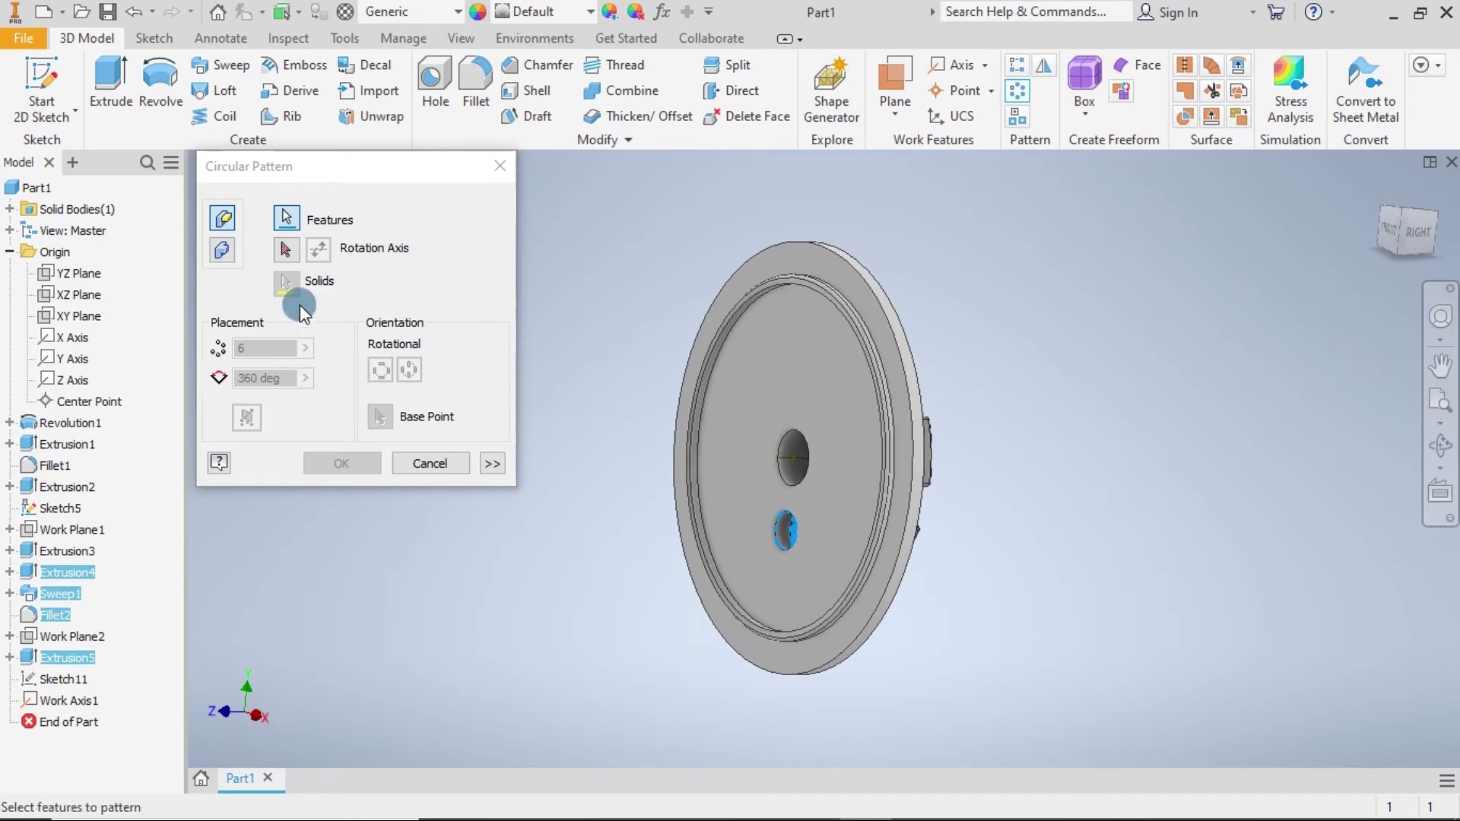
{"action": "left_click", "coordinate": [285, 251]}
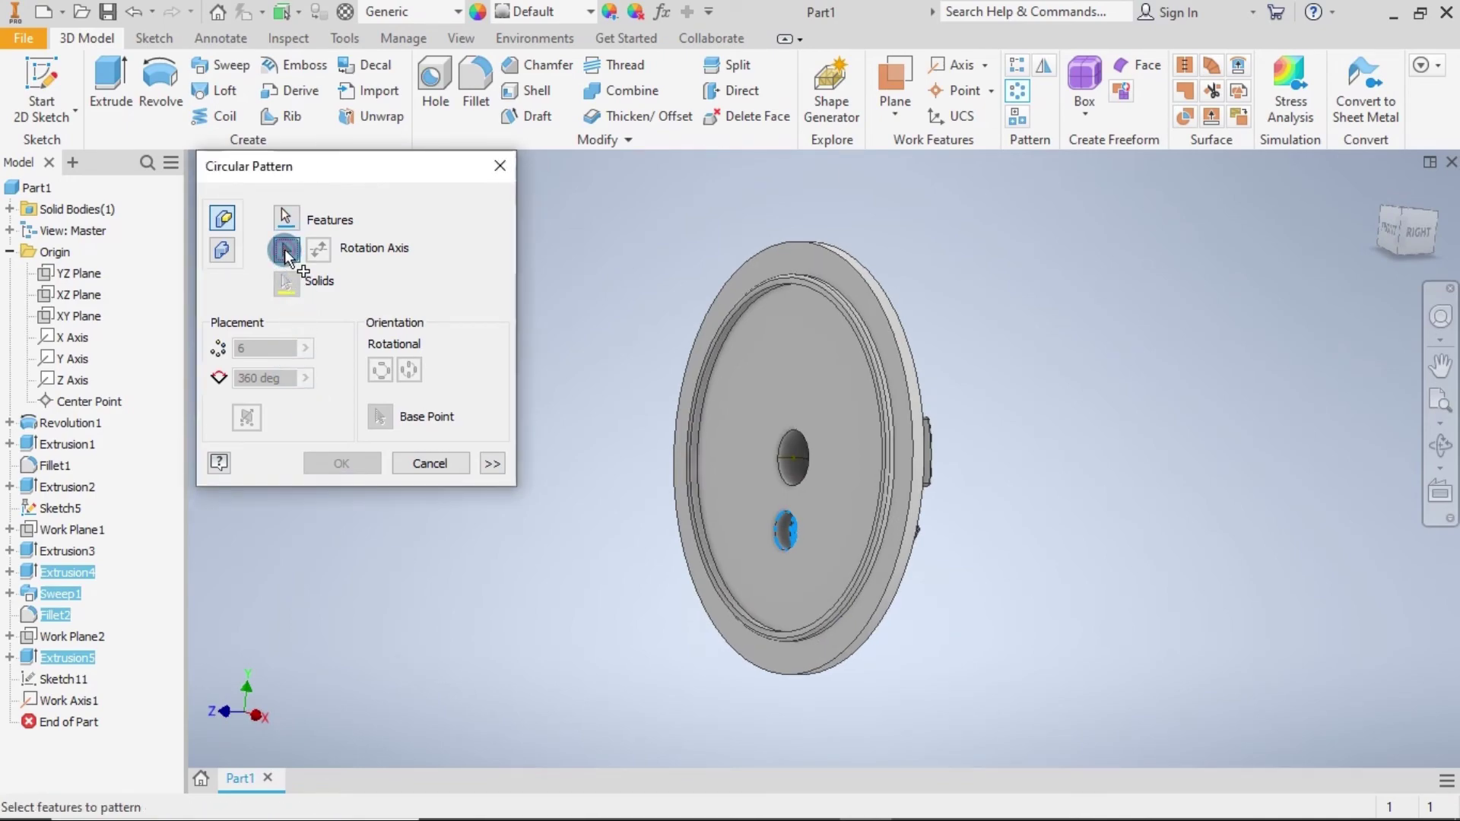
{"action": "left_click", "coordinate": [793, 459]}
{"action": "left_click", "coordinate": [417, 544]}
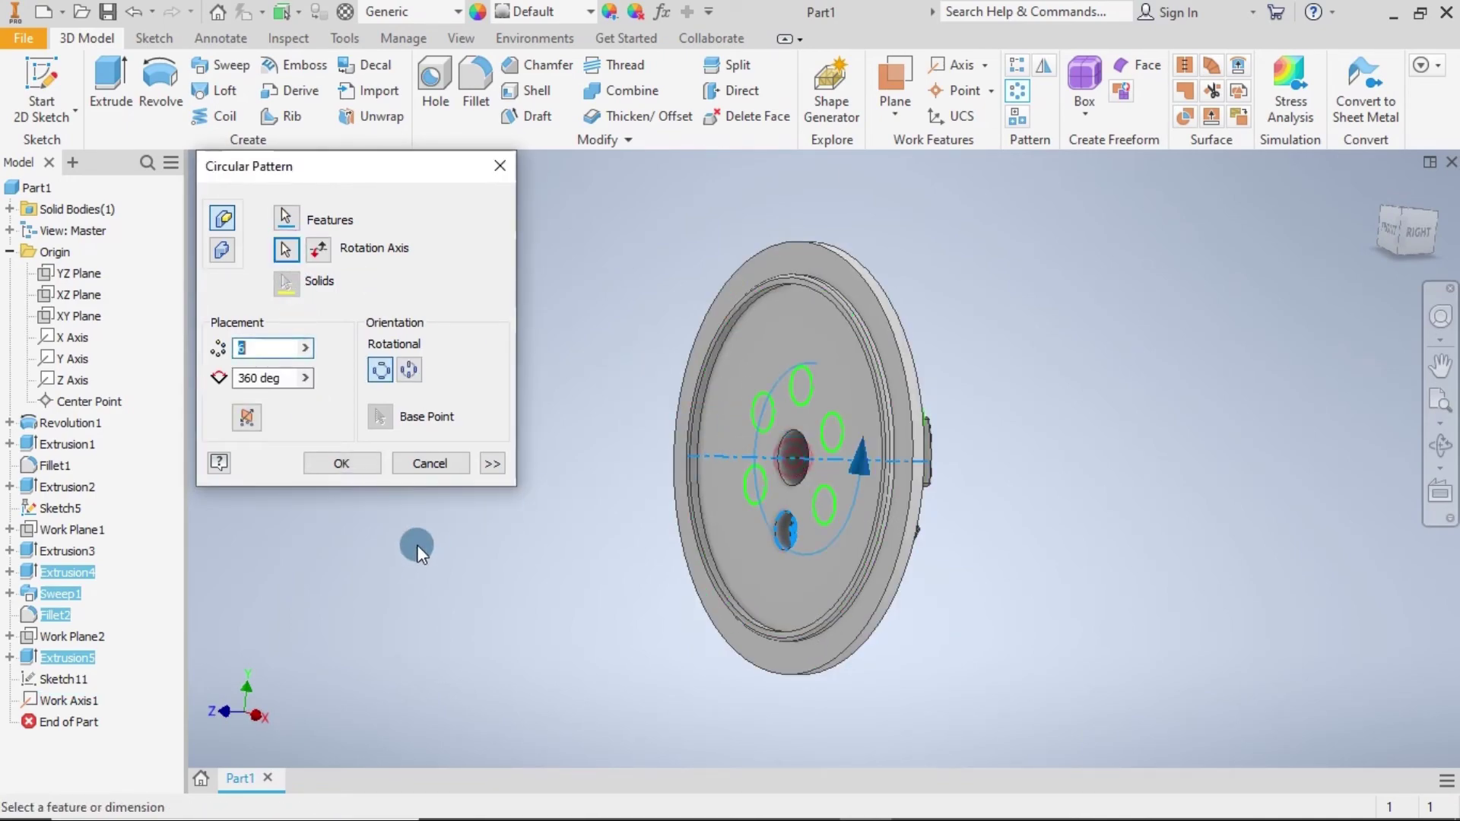
{"action": "left_click", "coordinate": [256, 346]}
{"action": "left_click", "coordinate": [347, 461]}
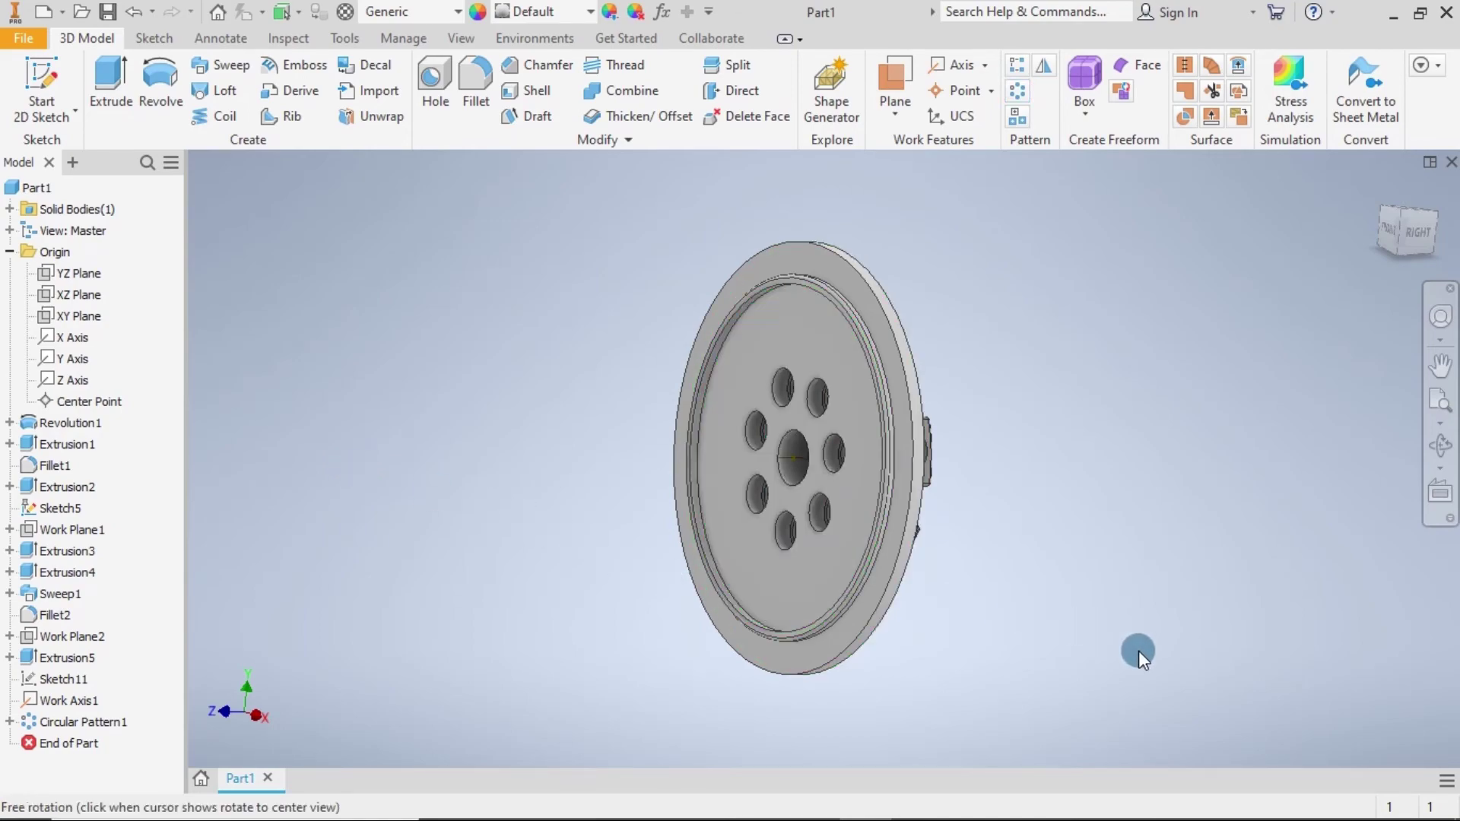
Turn off visibility of Work Axis1 and Sketch5 and collapse the Origin folder.
{"action": "mouse_move", "coordinate": [1139, 650]}
{"action": "middle_mouse_down", "text": "shift"}
{"action": "mouse_move", "coordinate": [698, 629]}
{"action": "mouse_move", "coordinate": [868, 630]}
{"action": "mouse_move", "coordinate": [873, 652]}
{"action": "mouse_move", "coordinate": [873, 560]}
{"action": "middle_mouse_up", "text": "shift"}
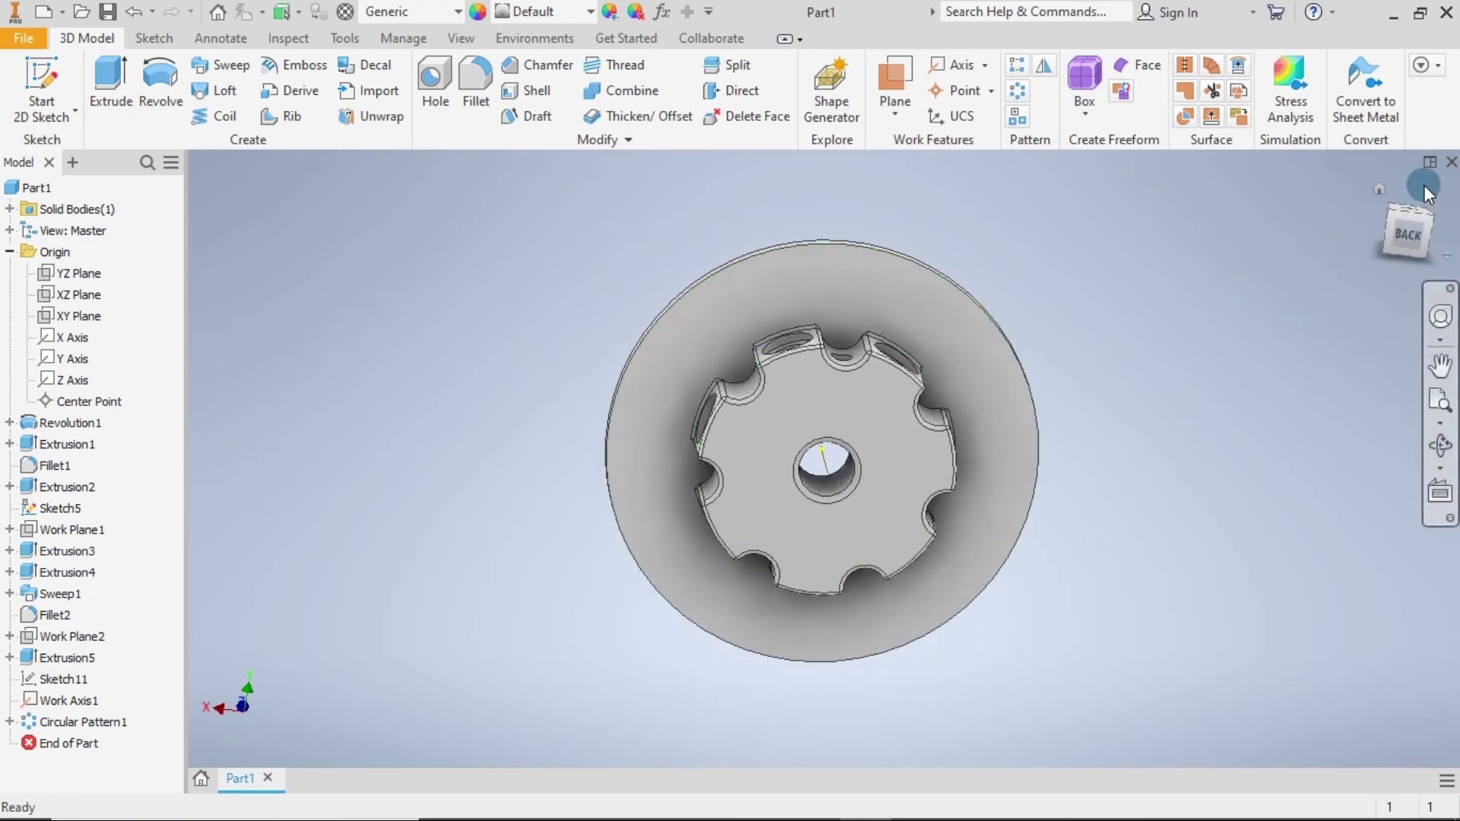
{"action": "left_click", "coordinate": [1382, 191]}
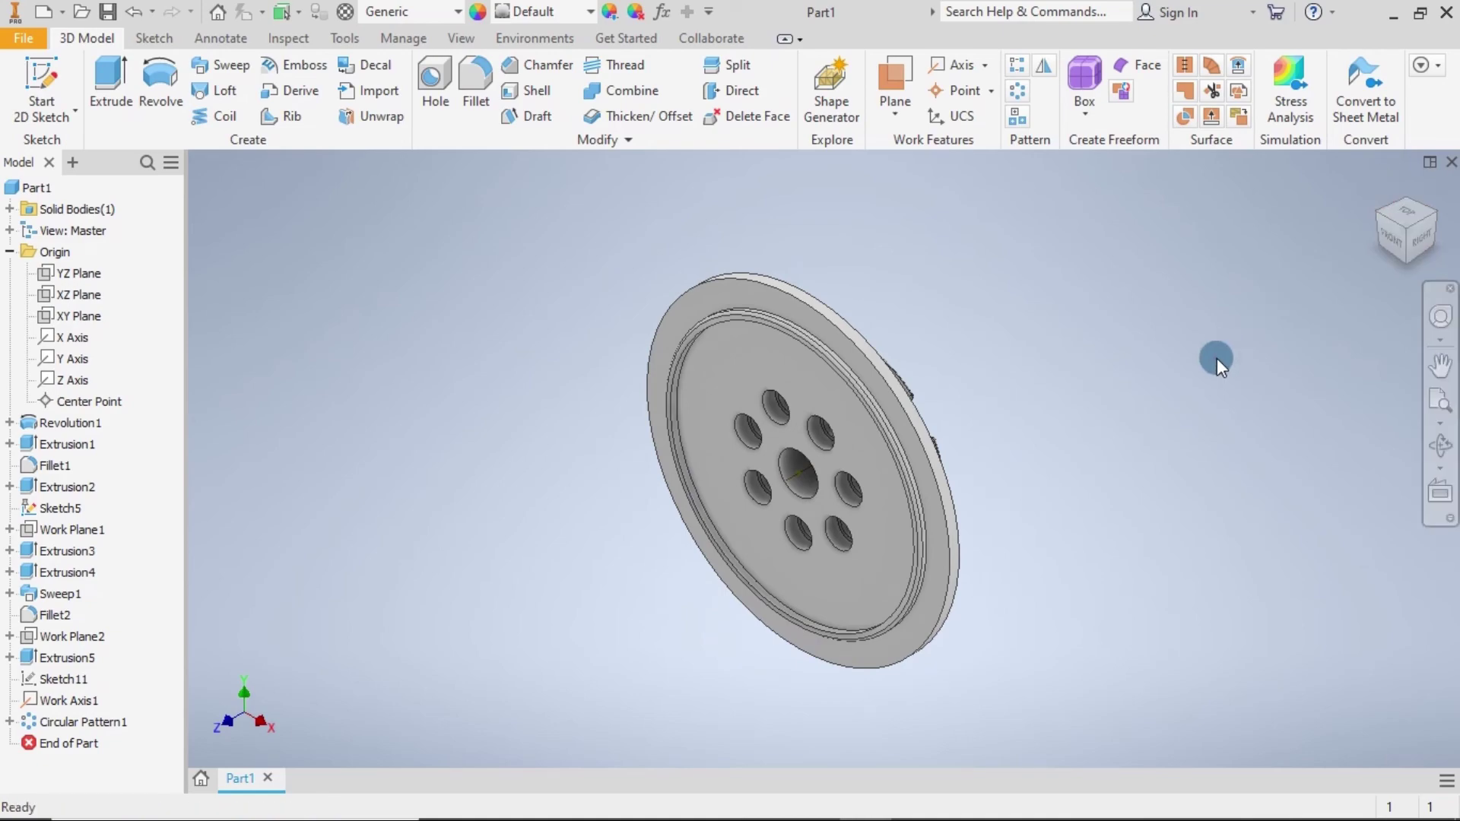
{"action": "left_click", "coordinate": [1217, 358]}
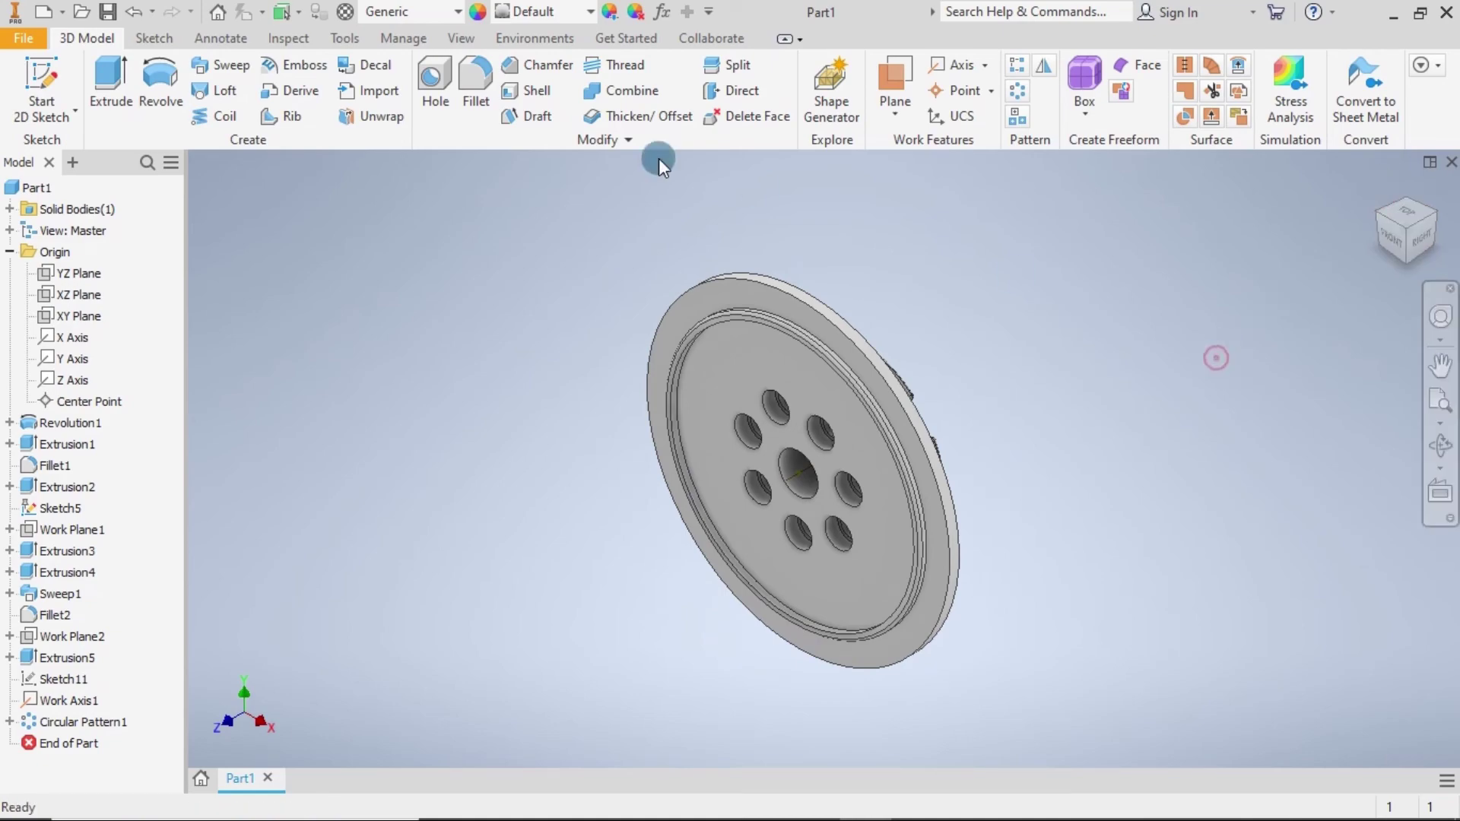
{"action": "right_click", "coordinate": [70, 699]}
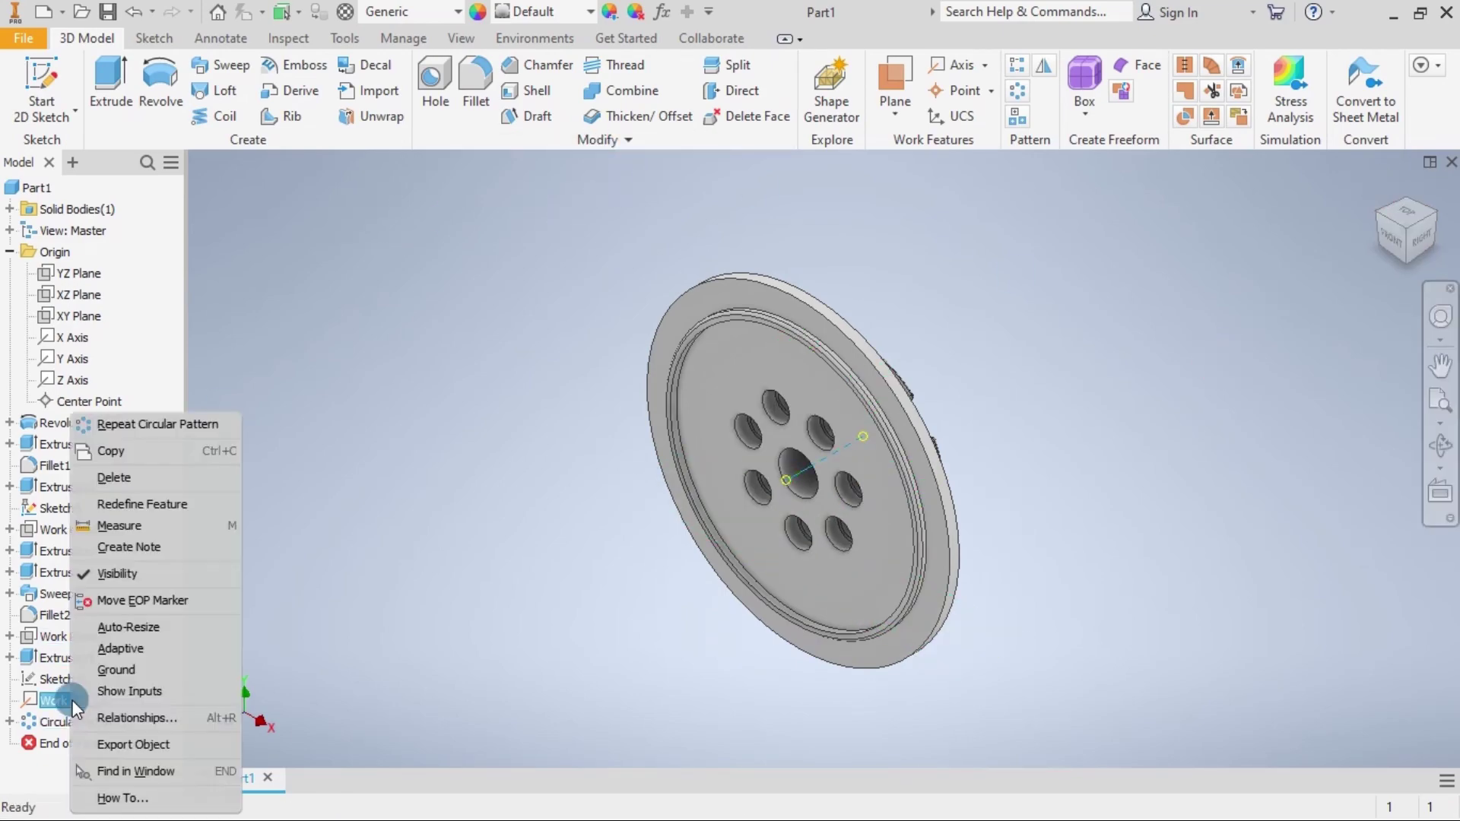
{"action": "left_click", "coordinate": [101, 578]}
{"action": "right_click", "coordinate": [61, 512]}
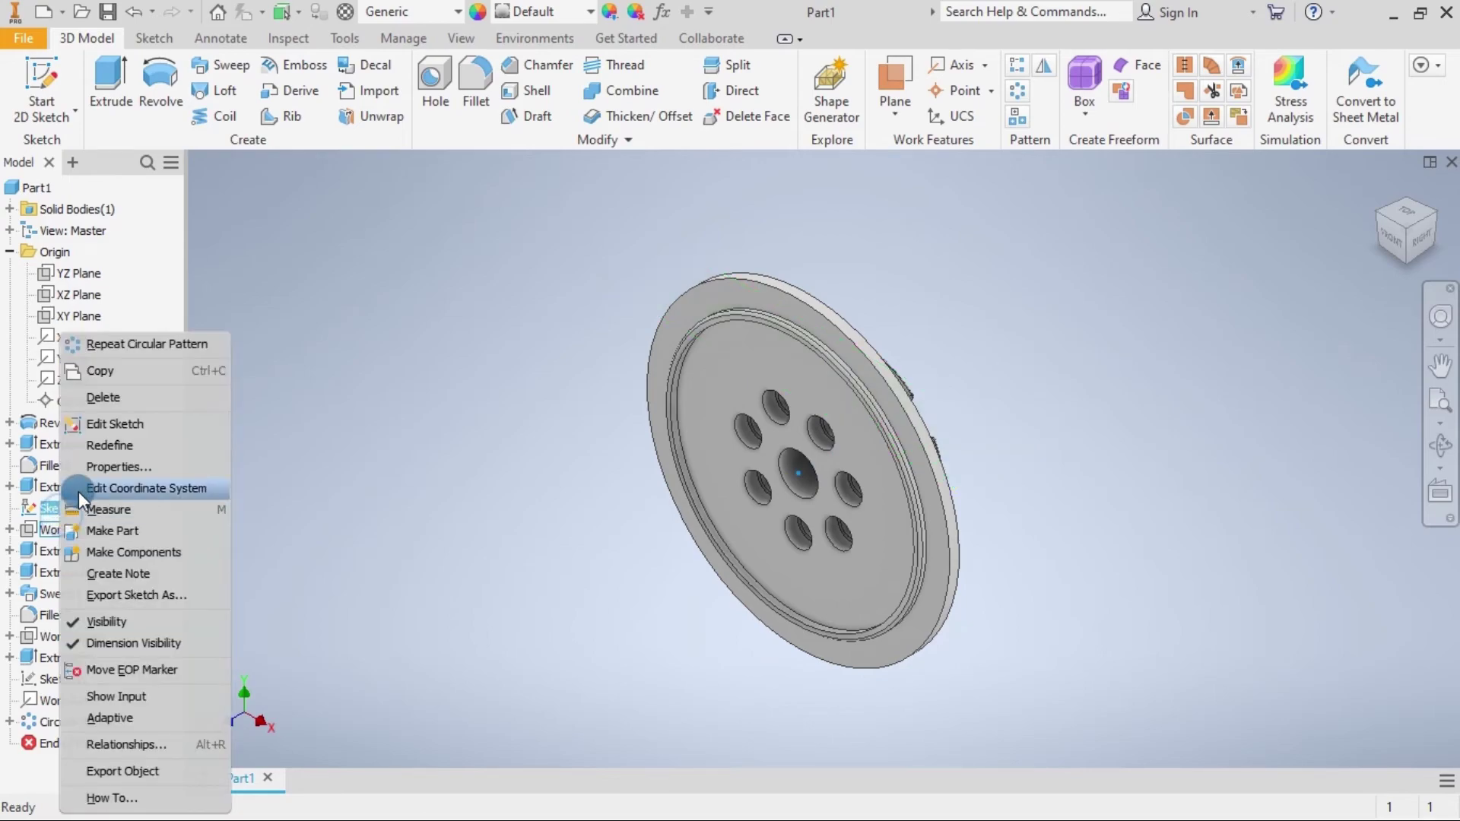
{"action": "left_click", "coordinate": [99, 618]}
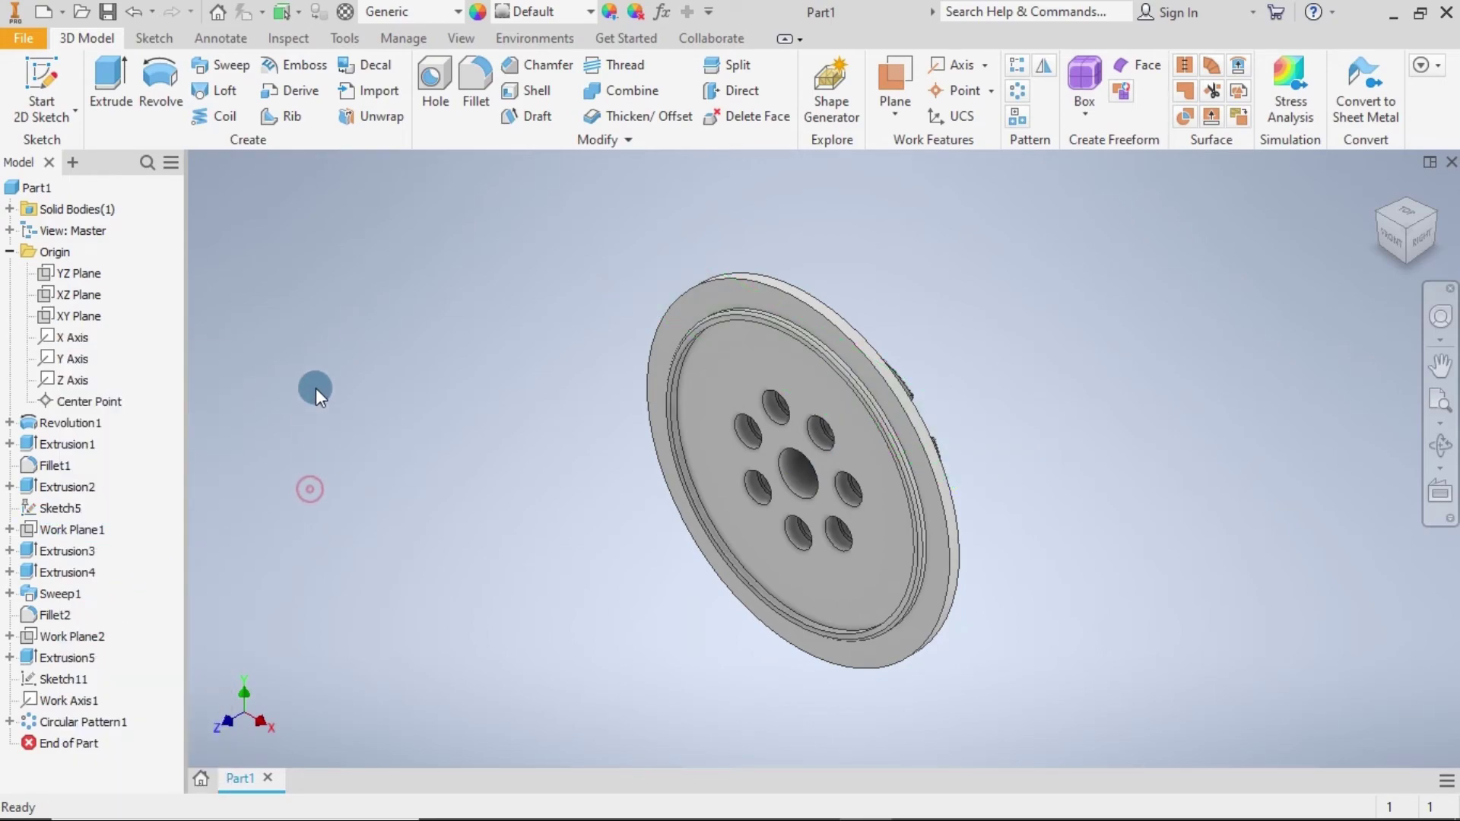
{"action": "left_click", "coordinate": [10, 252]}
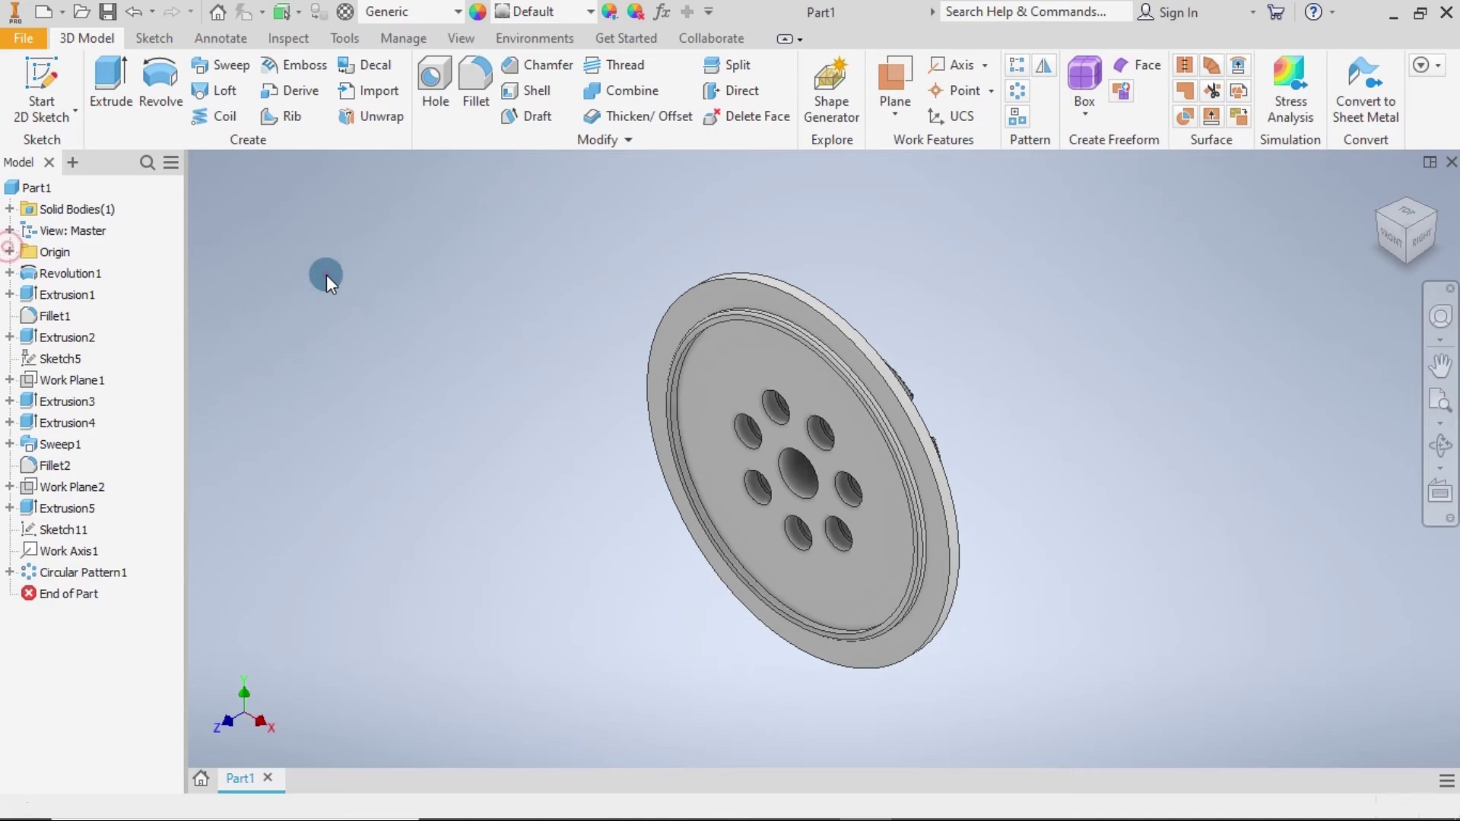
{"action": "left_click", "coordinate": [449, 38]}
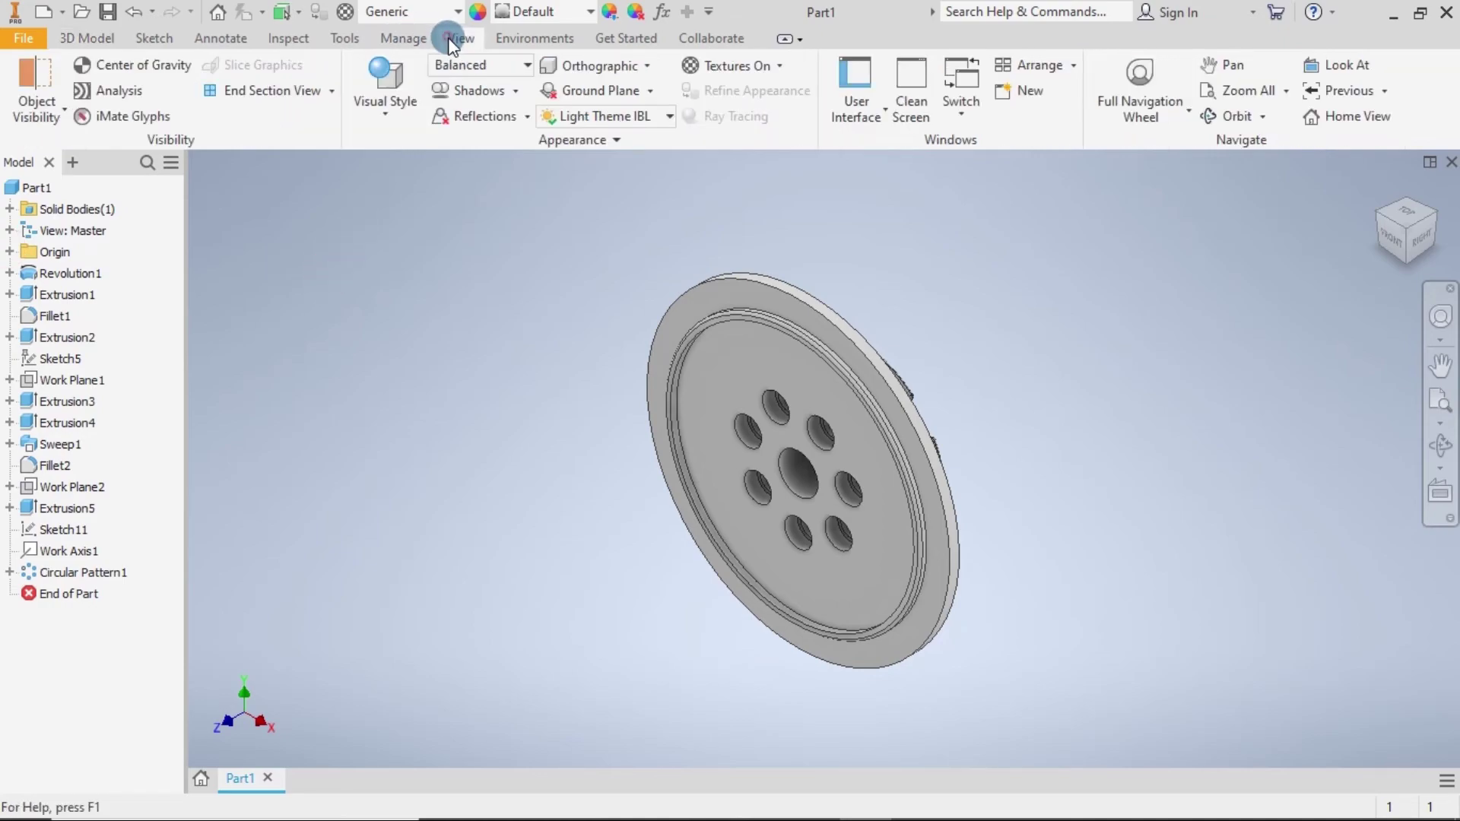
{"action": "right_click", "coordinate": [775, 300]}
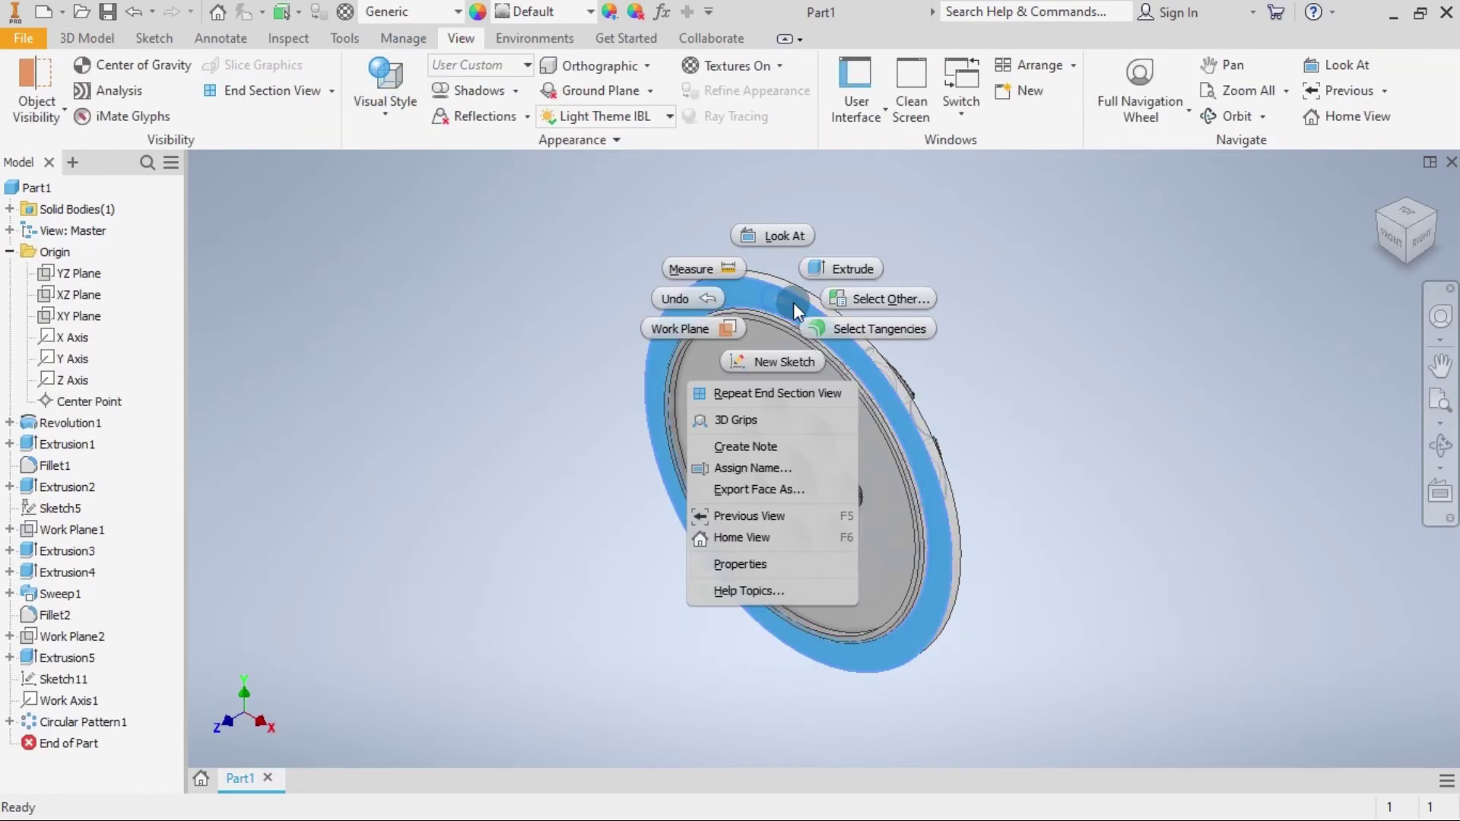
On a new front-face sketch, draw a 4 mm circle on the vertical axis near the rim.
{"action": "left_click", "coordinate": [787, 354]}
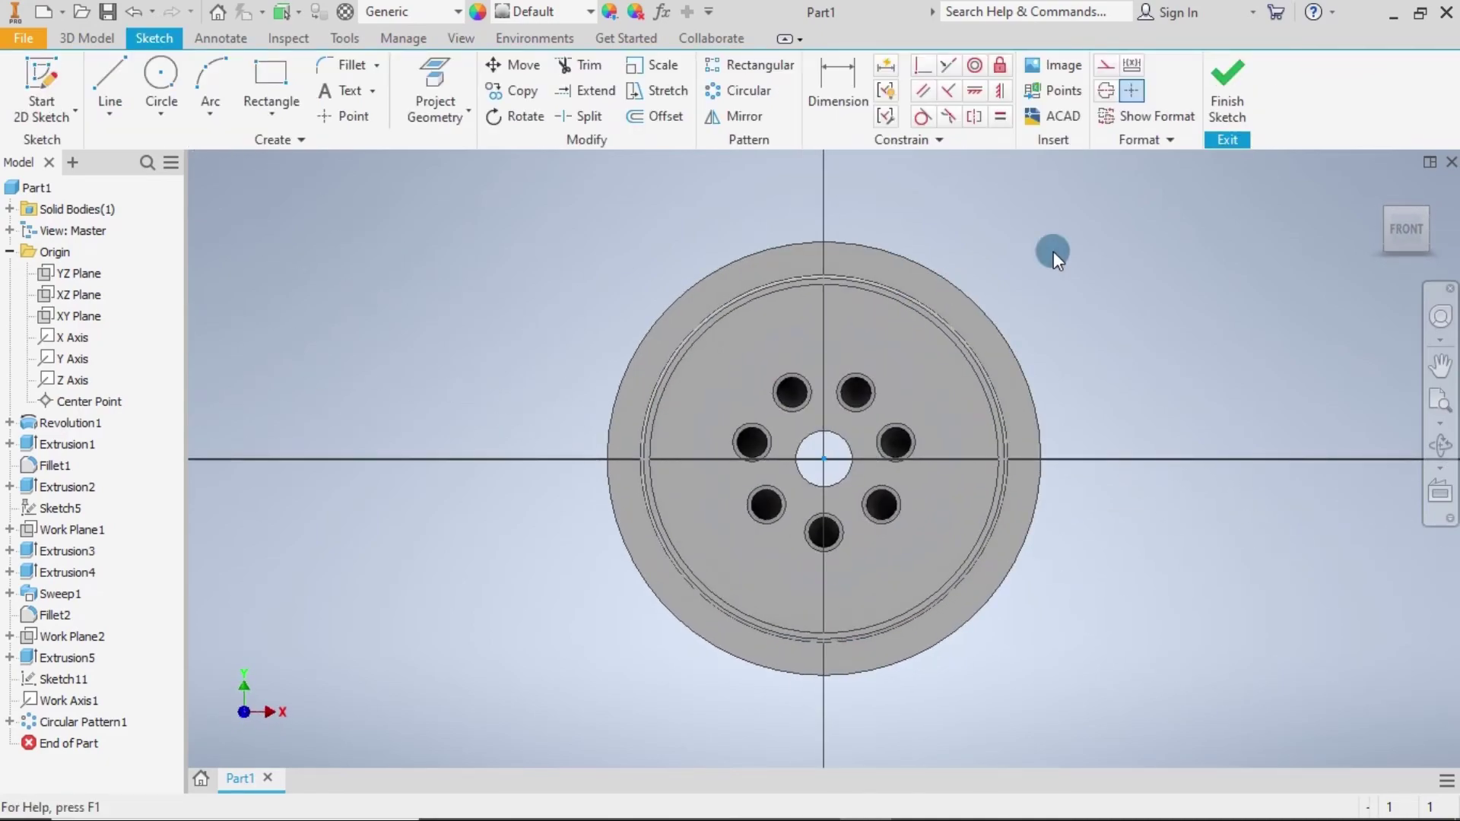
{"action": "scroll", "coordinate": [892, 190], "scroll_direction": "up", "scroll_amount": 3}
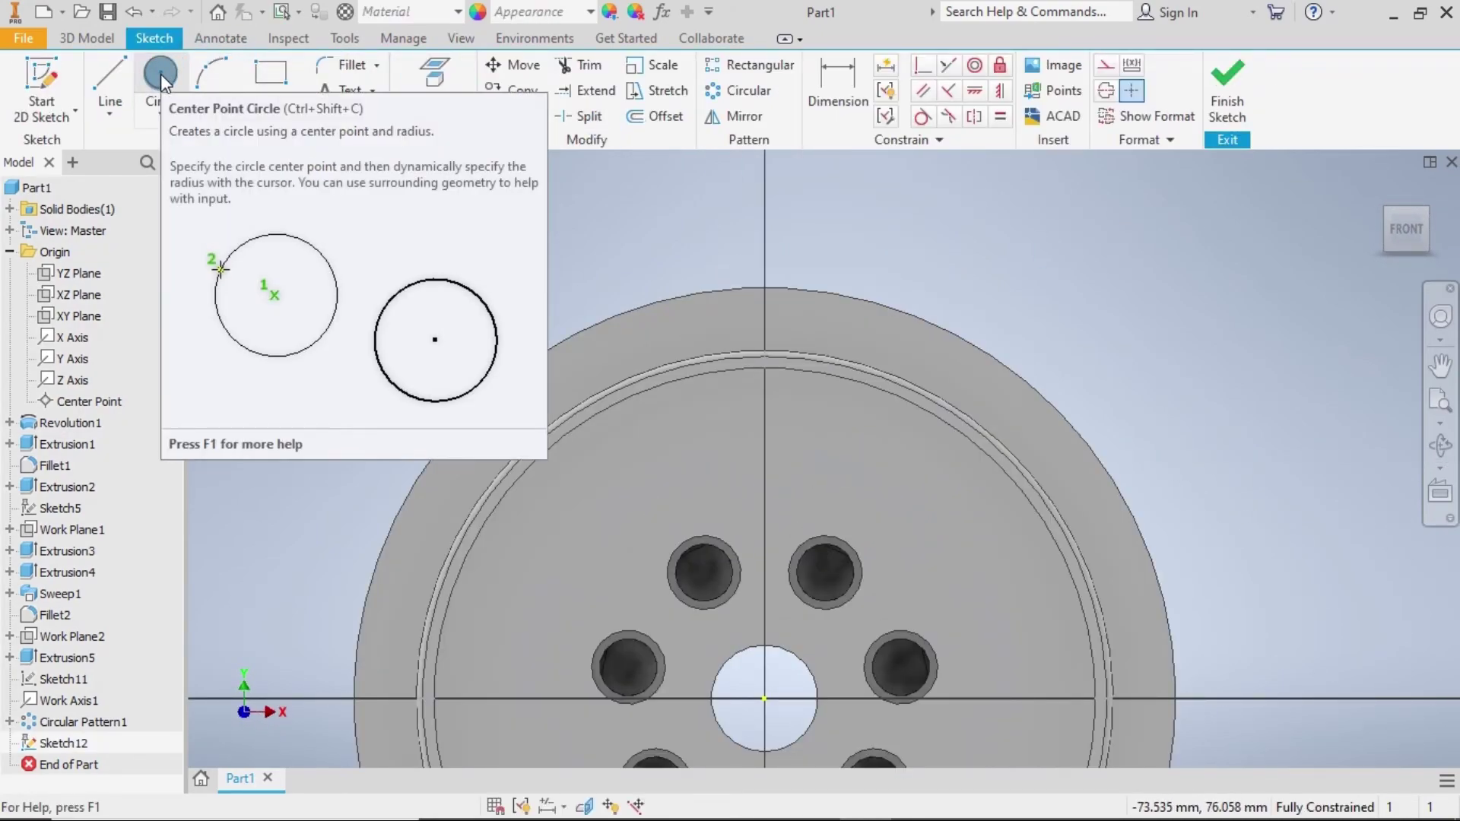
{"action": "left_click", "coordinate": [162, 74]}
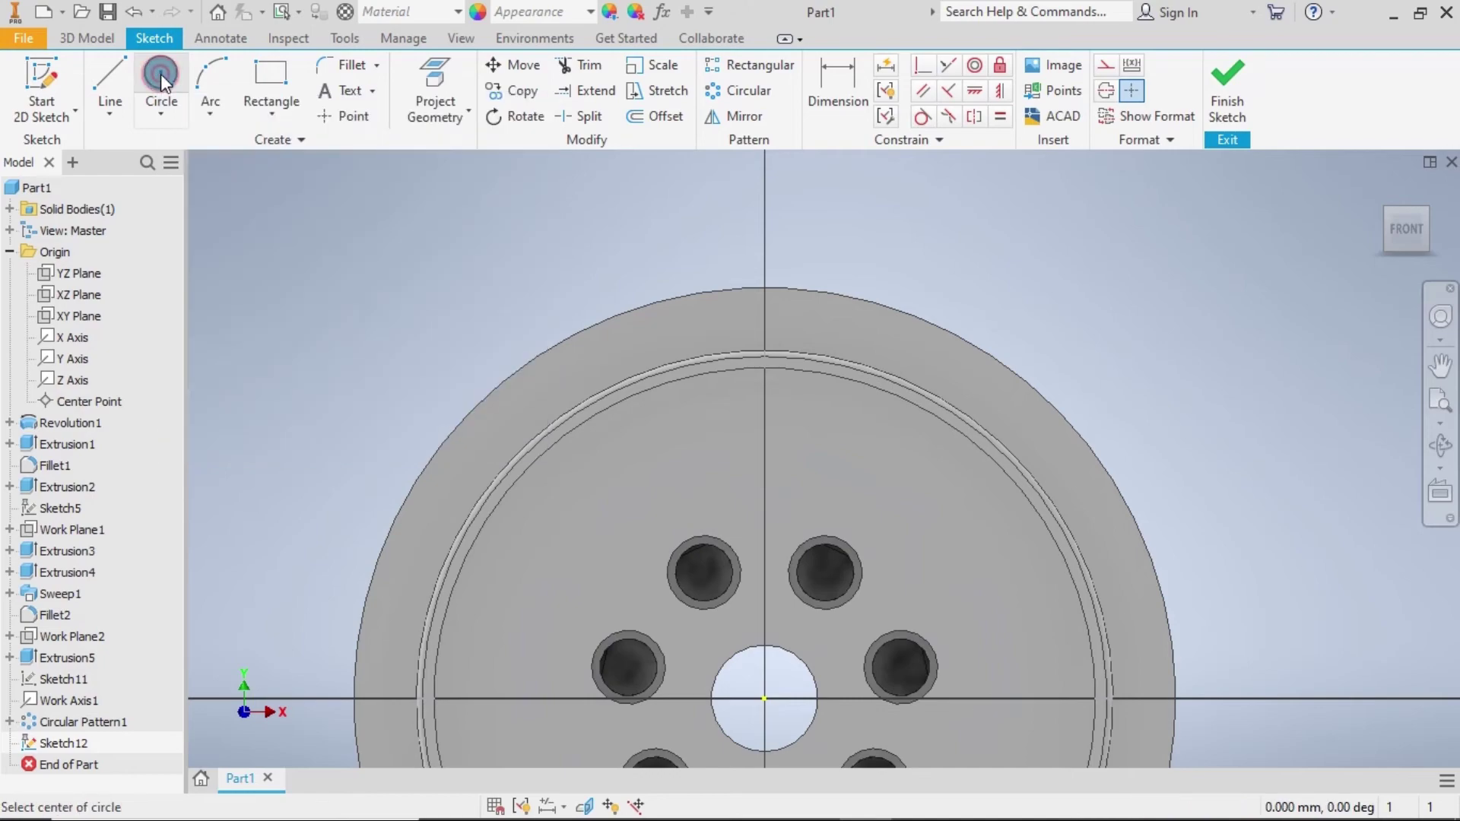
{"action": "left_click", "coordinate": [766, 317]}
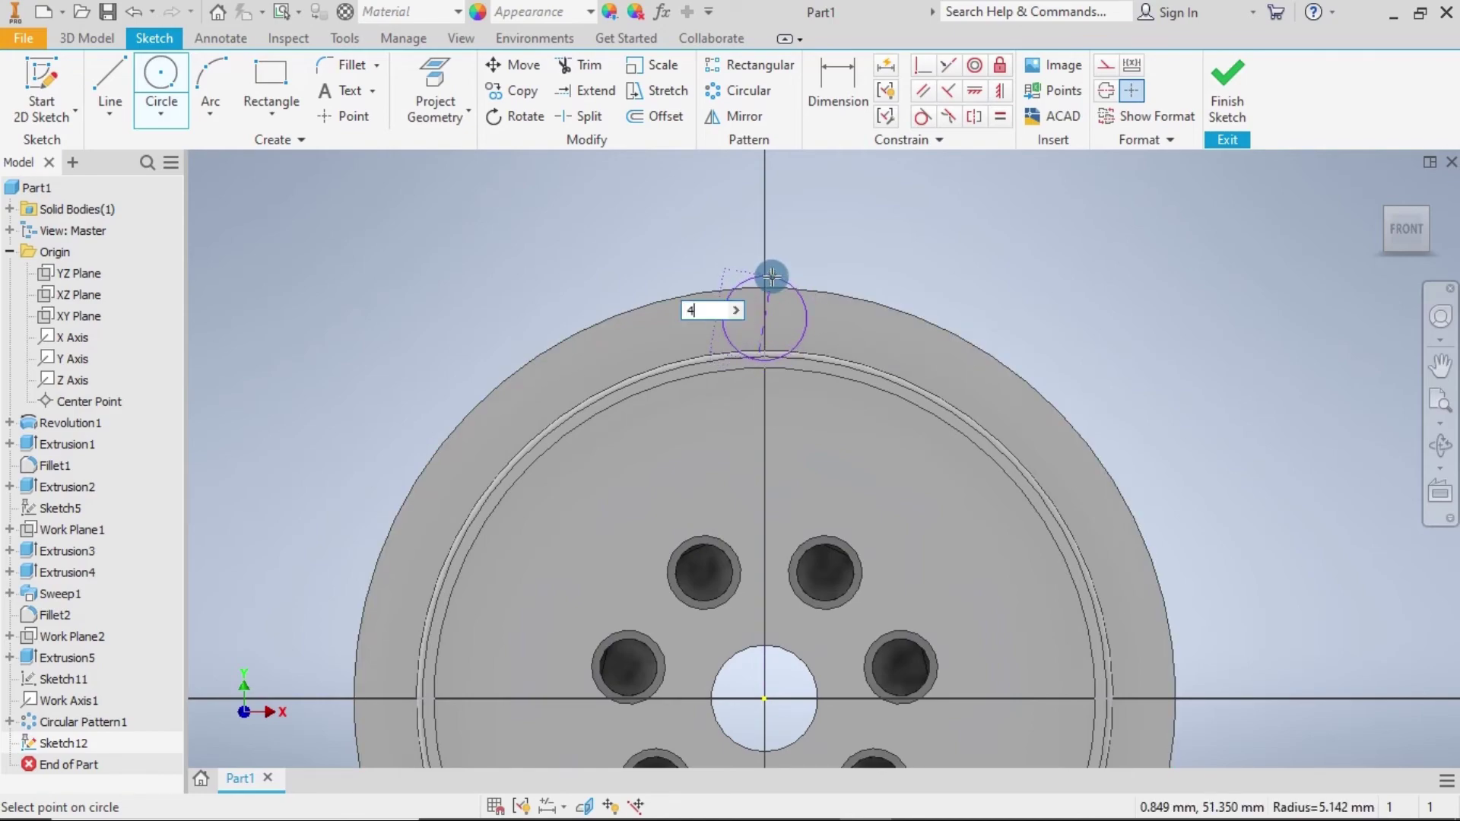
{"action": "type", "text": "4"}
{"action": "key", "text": "Return"}
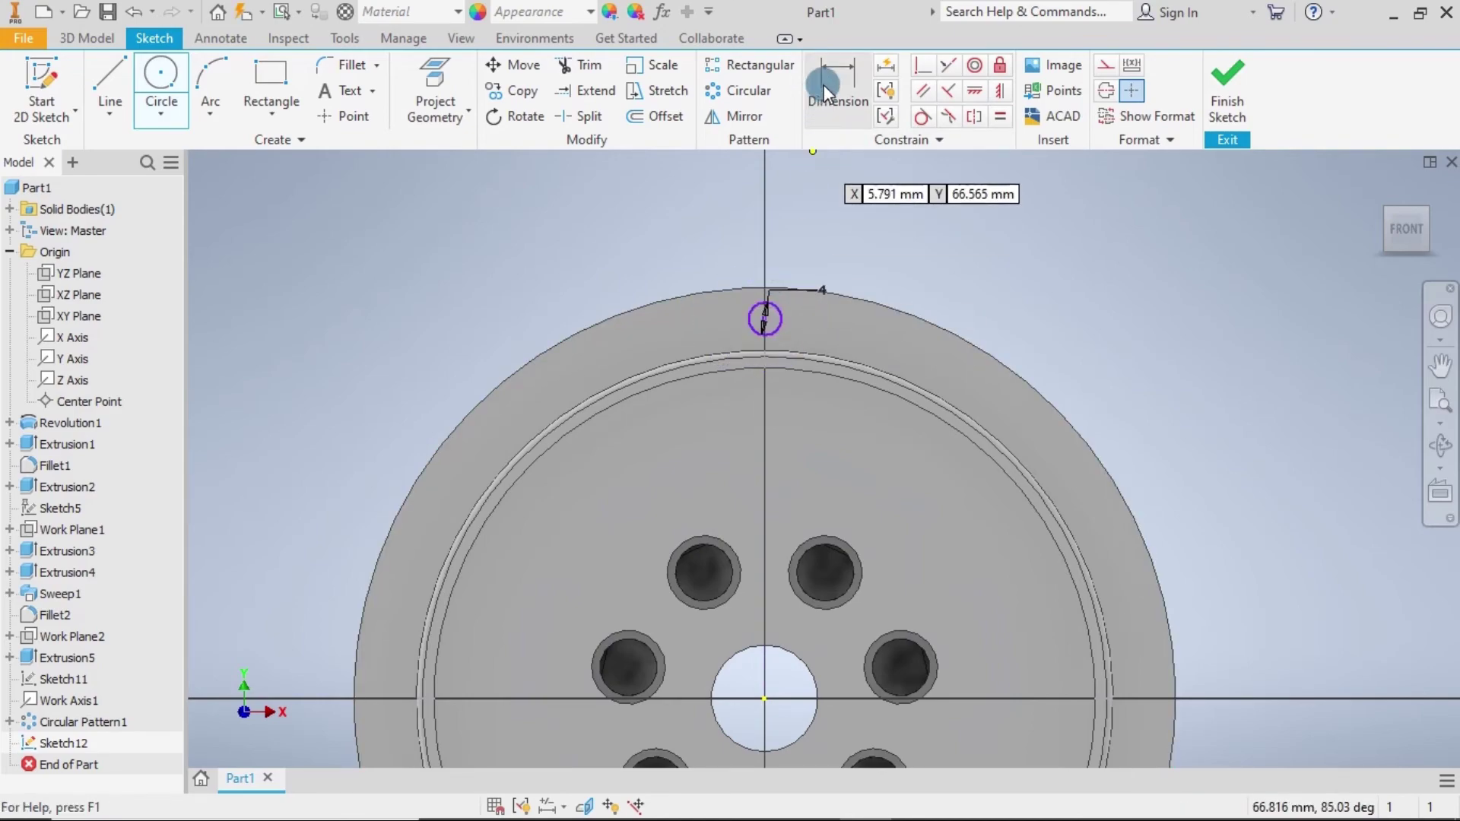
Dimension the small circle 46 mm above the part's centre point.
{"action": "left_click", "coordinate": [837, 84]}
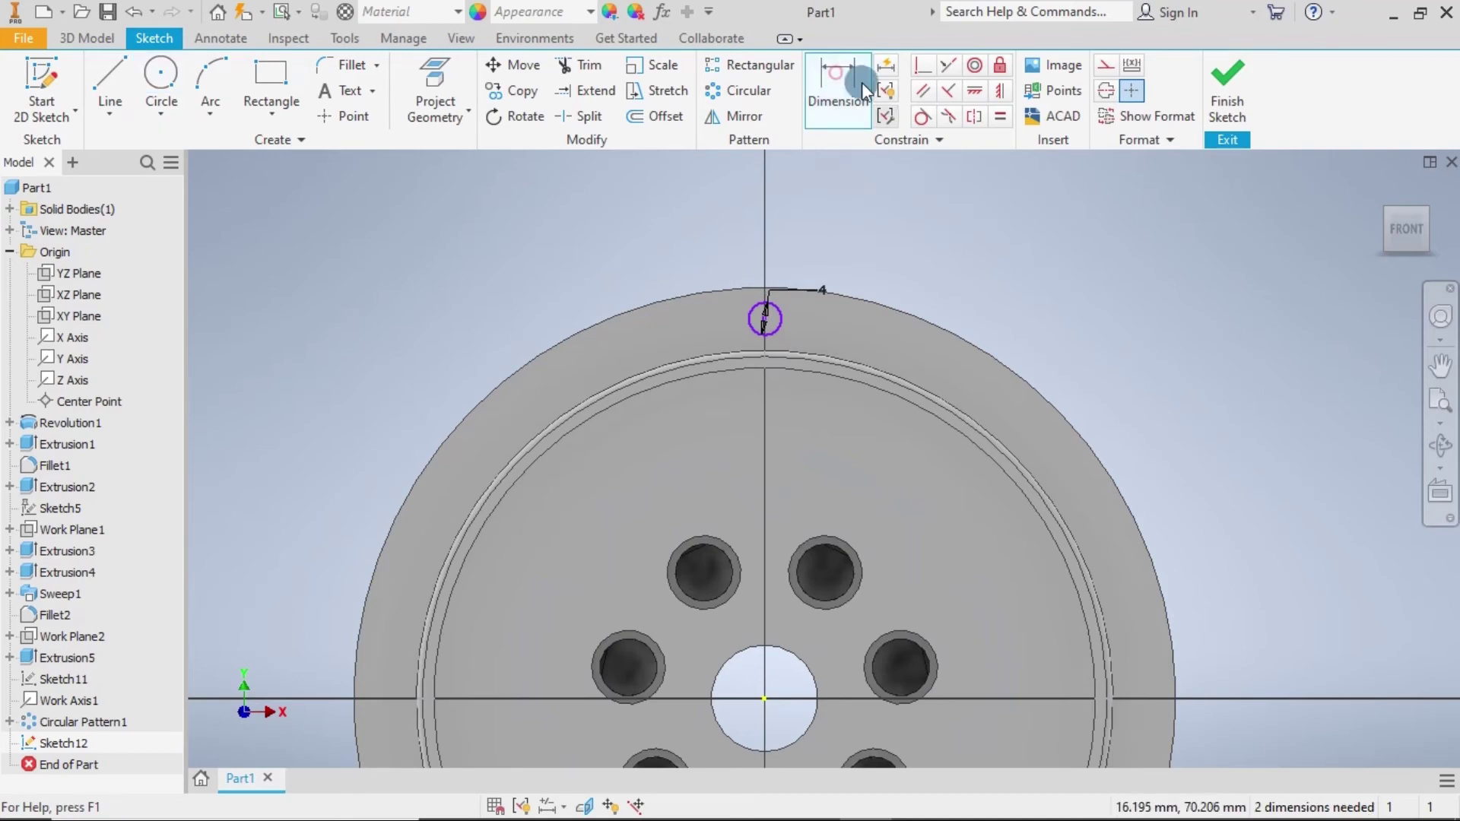
{"action": "left_click", "coordinate": [765, 698]}
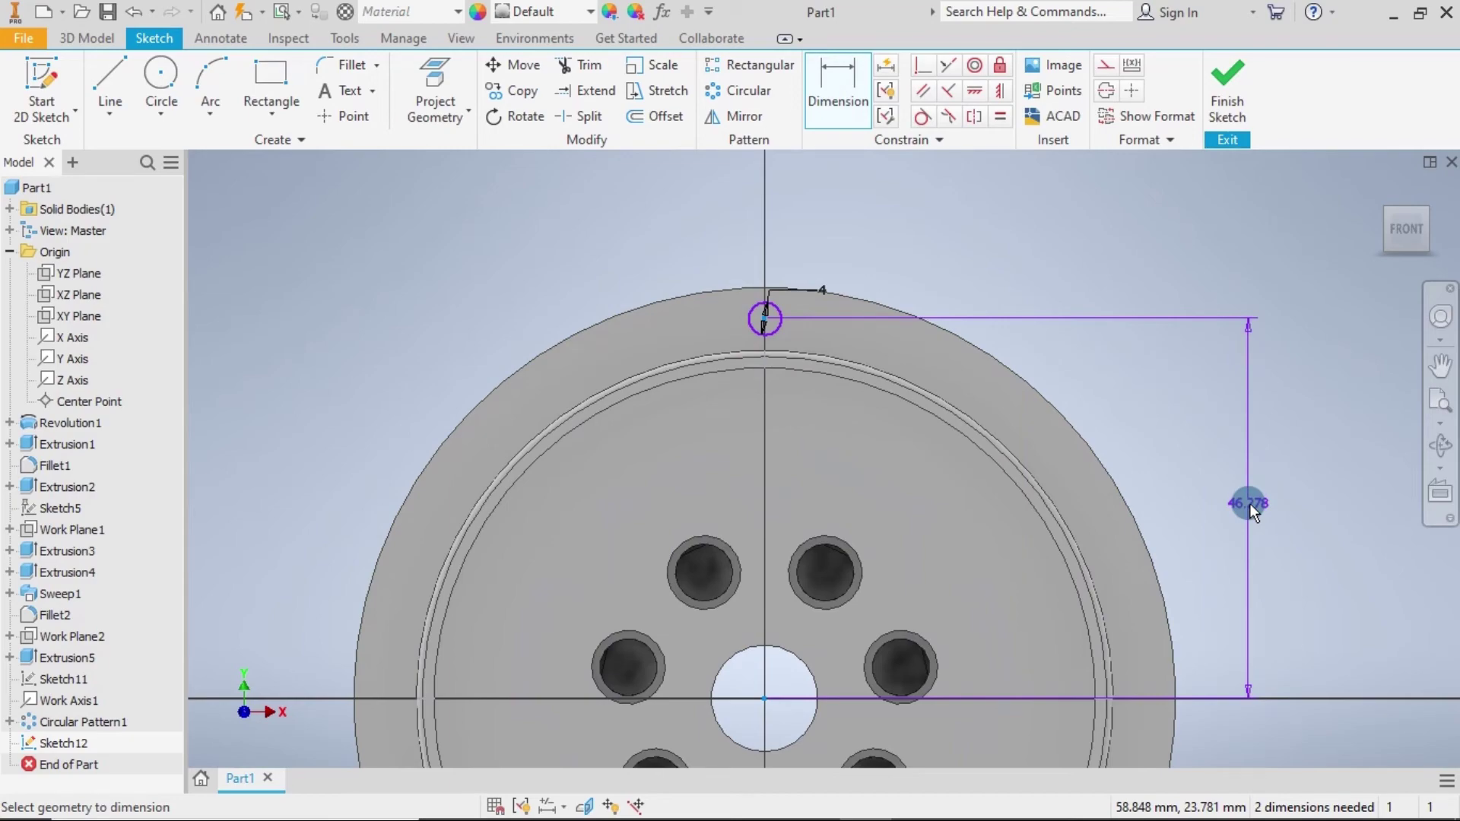
{"action": "left_click", "coordinate": [1249, 504]}
{"action": "type", "text": "4"}
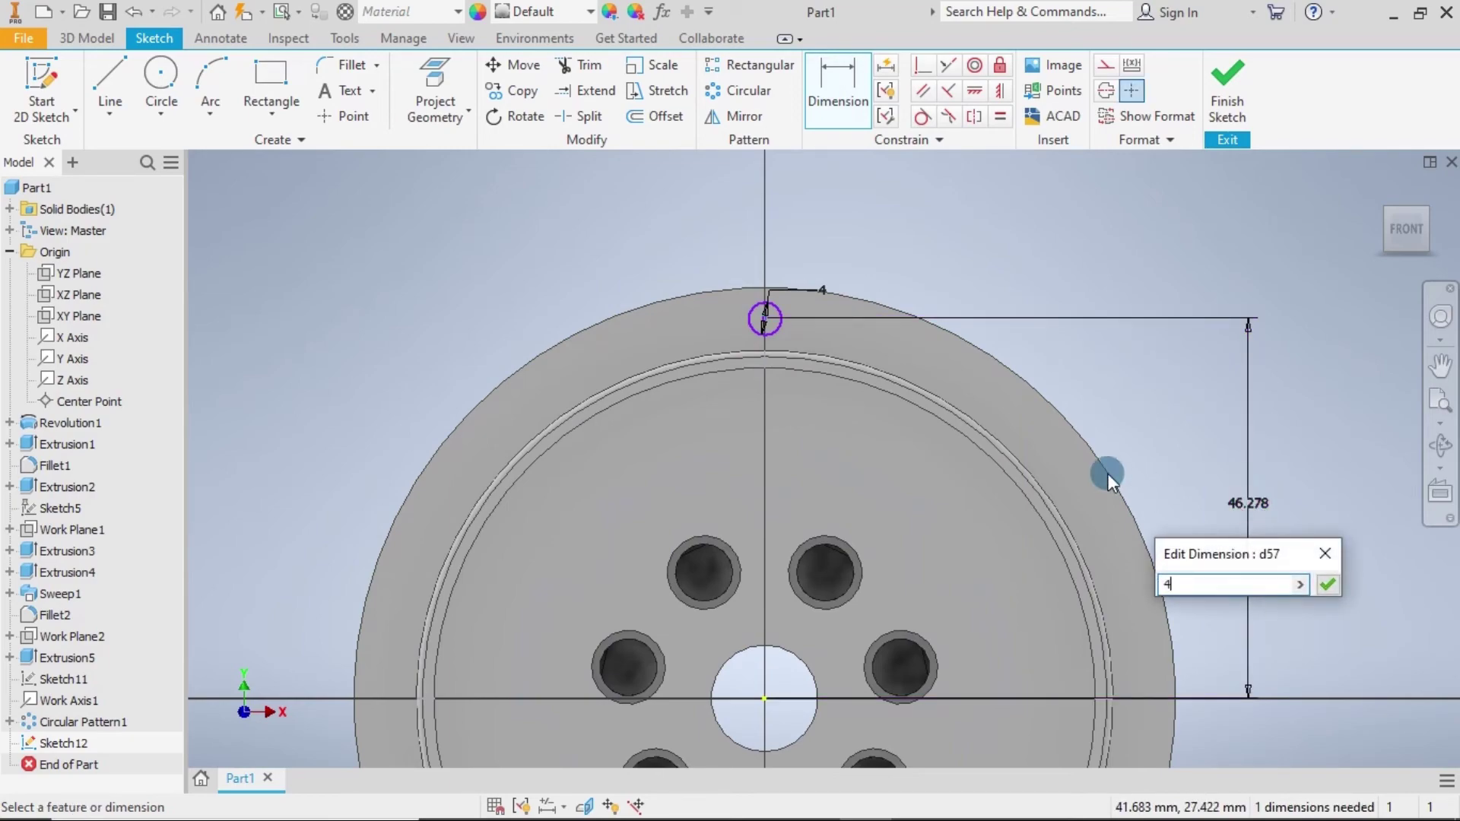
{"action": "type", "text": "6"}
{"action": "key", "text": "Return"}
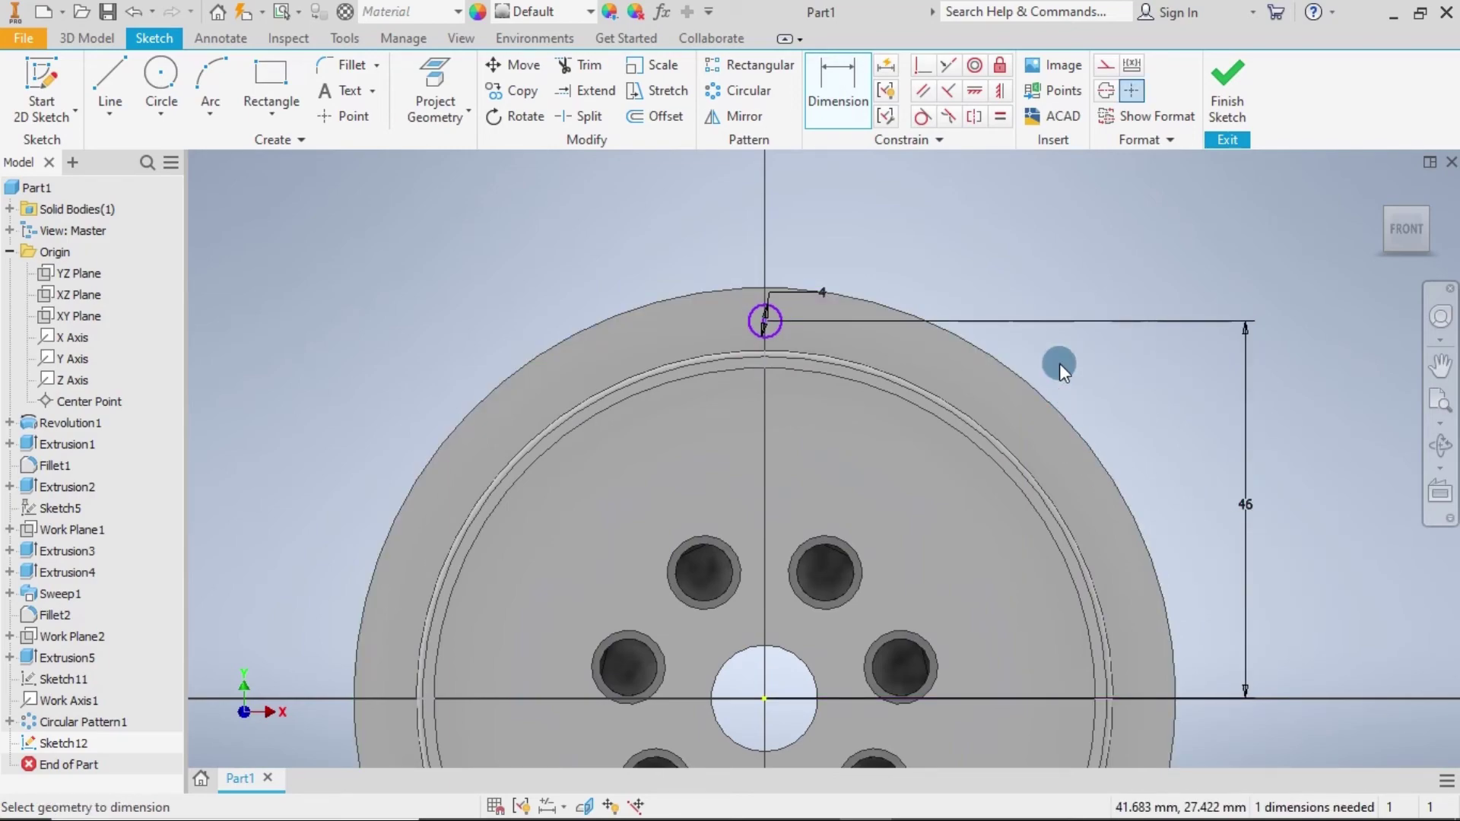
{"action": "scroll", "coordinate": [1109, 270], "scroll_direction": "up", "scroll_amount": 3}
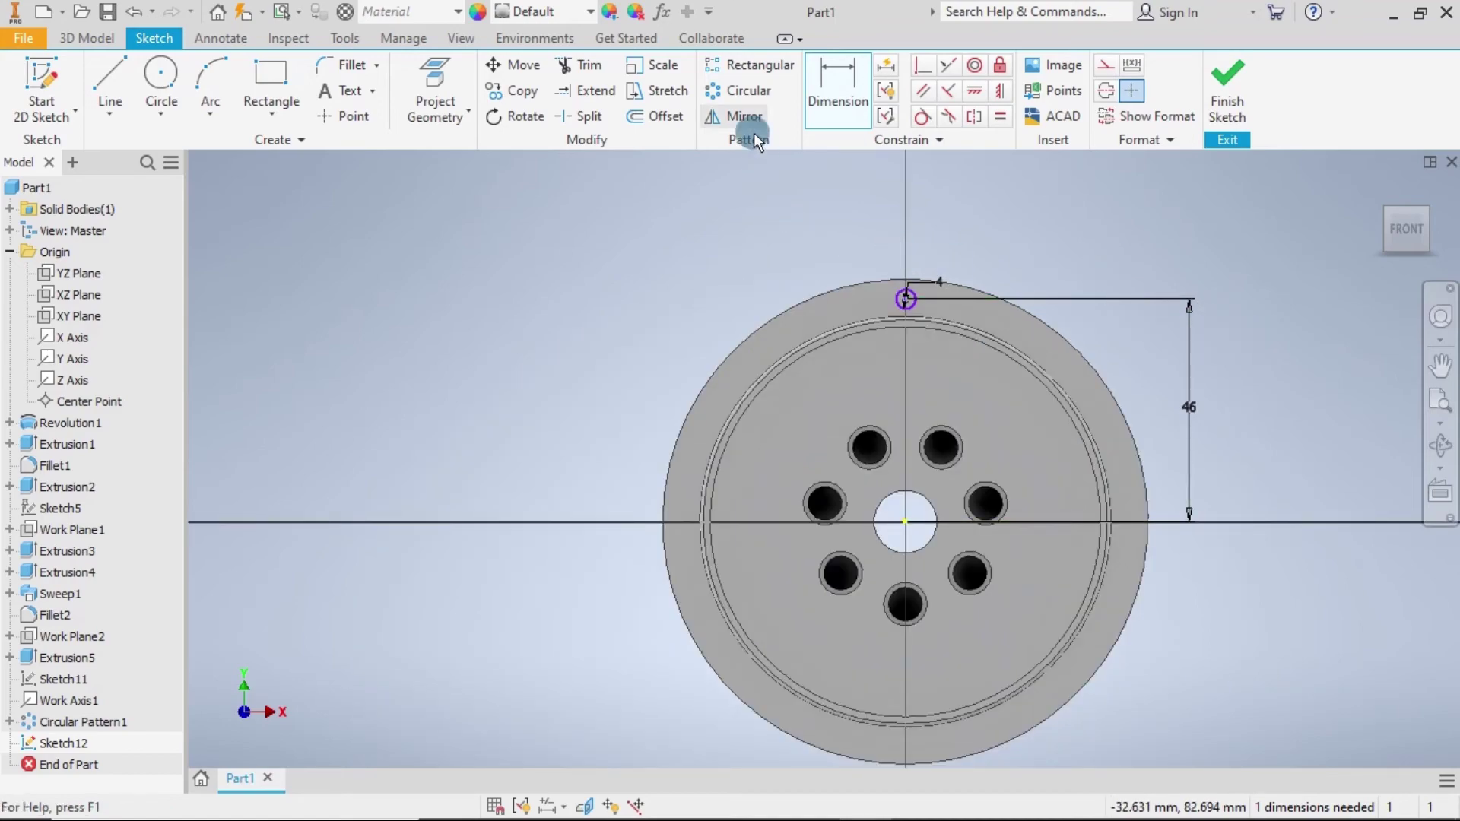
Pattern the 4 mm rim circle seven times around the flange centre point.
{"action": "left_click", "coordinate": [736, 92]}
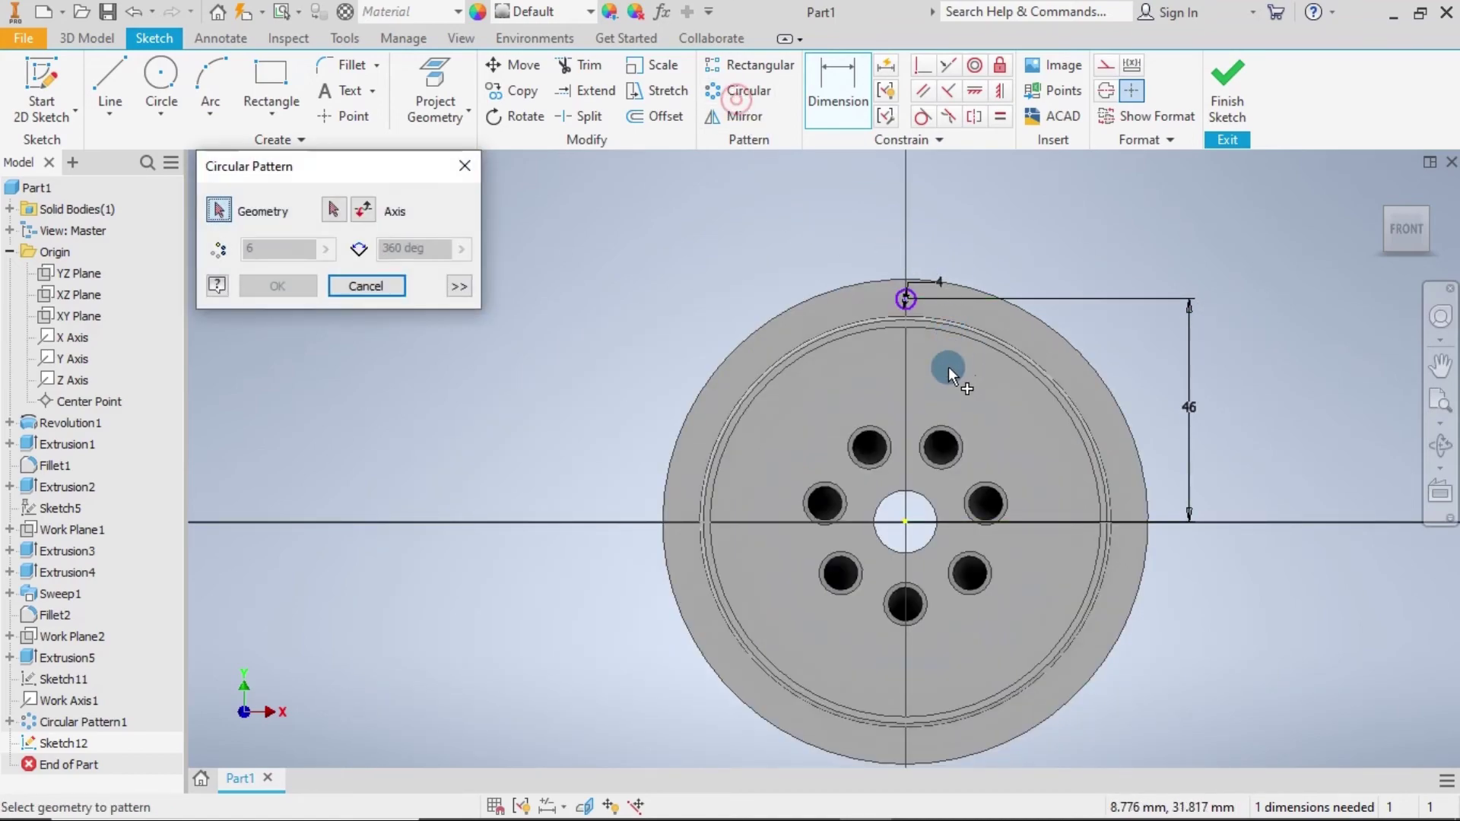
{"action": "left_click", "coordinate": [908, 301]}
{"action": "left_click", "coordinate": [363, 224]}
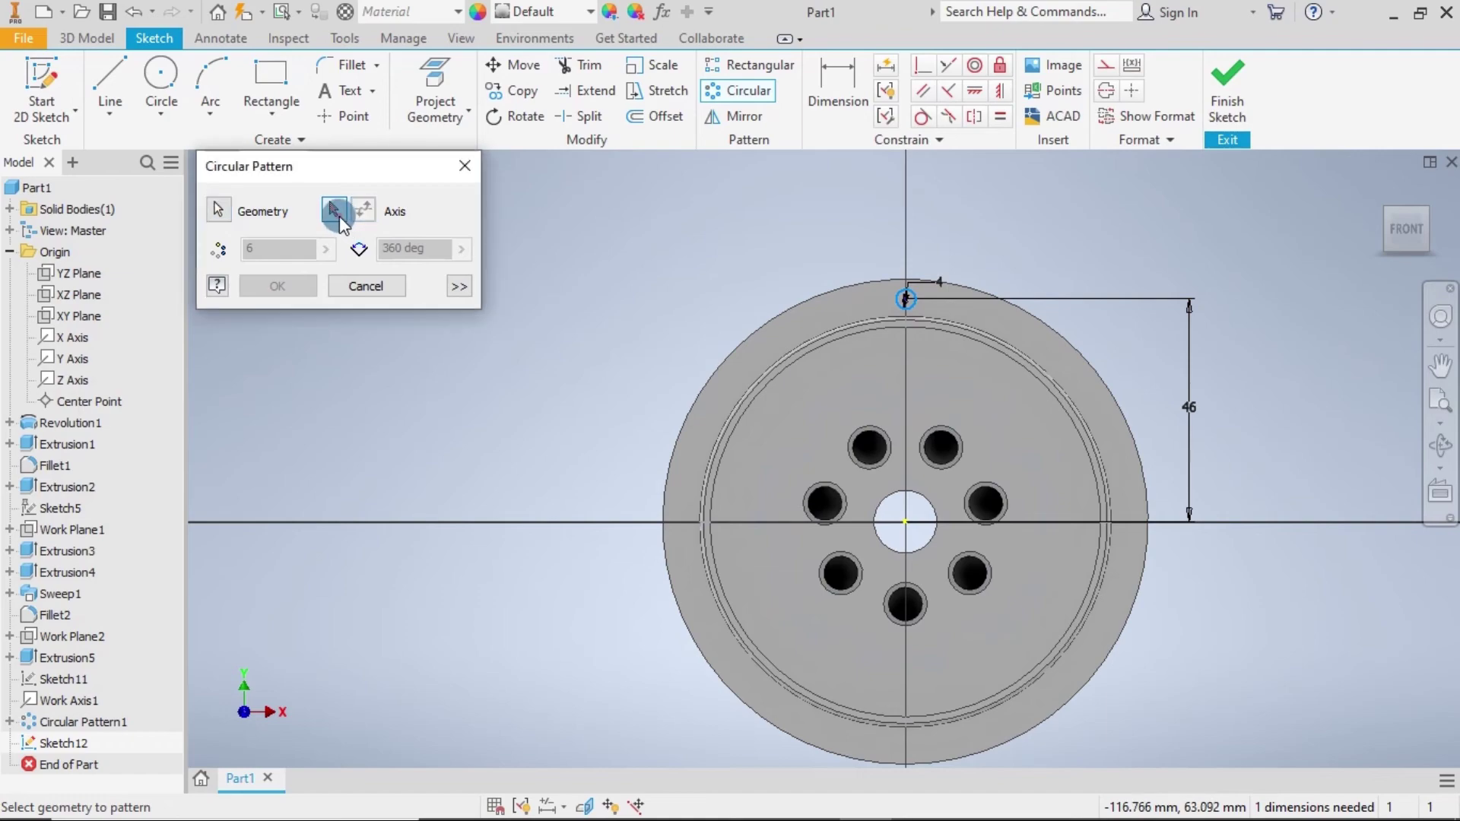
{"action": "left_click", "coordinate": [905, 524]}
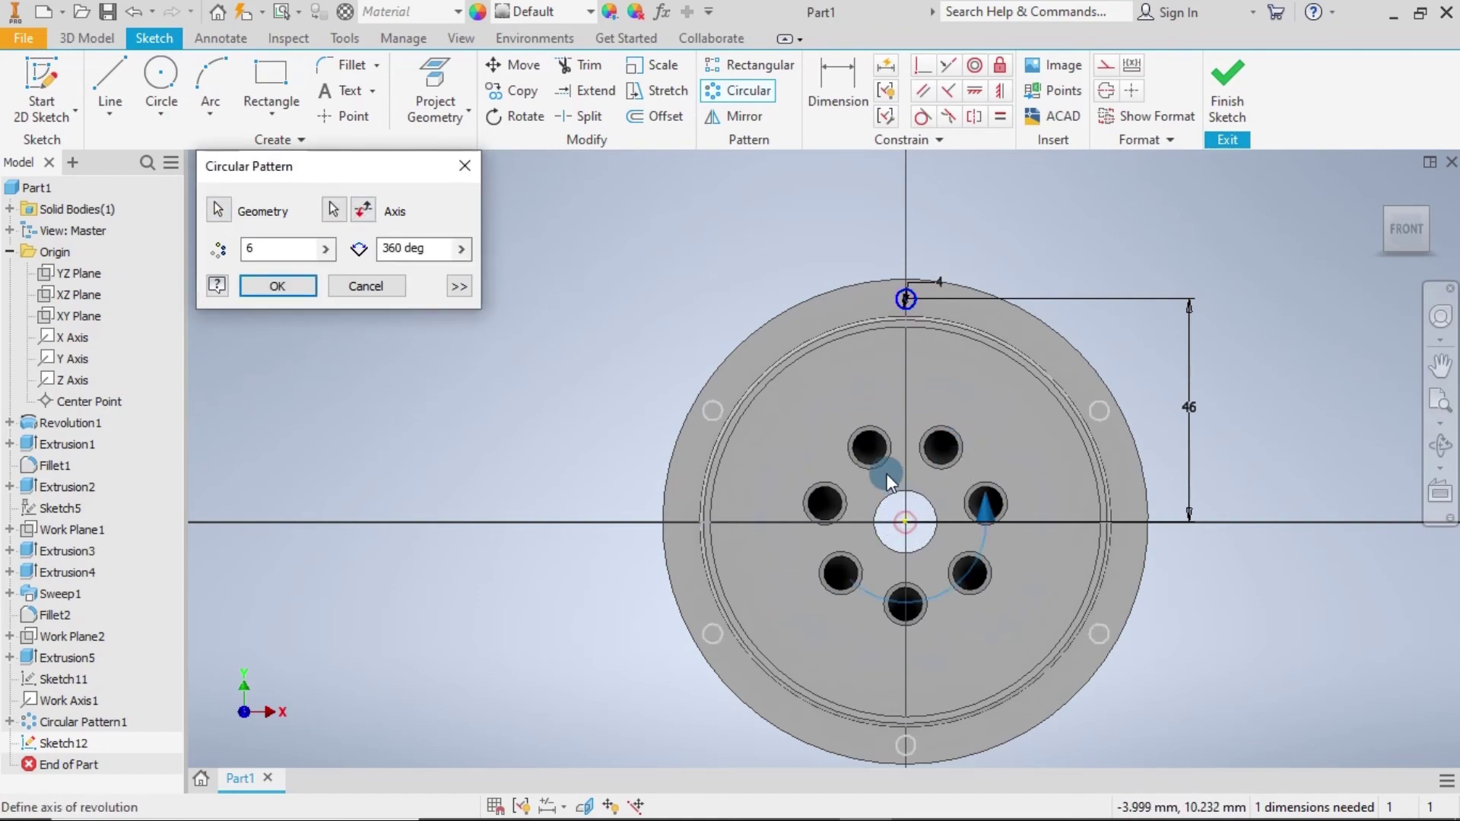
{"action": "left_click", "coordinate": [266, 251]}
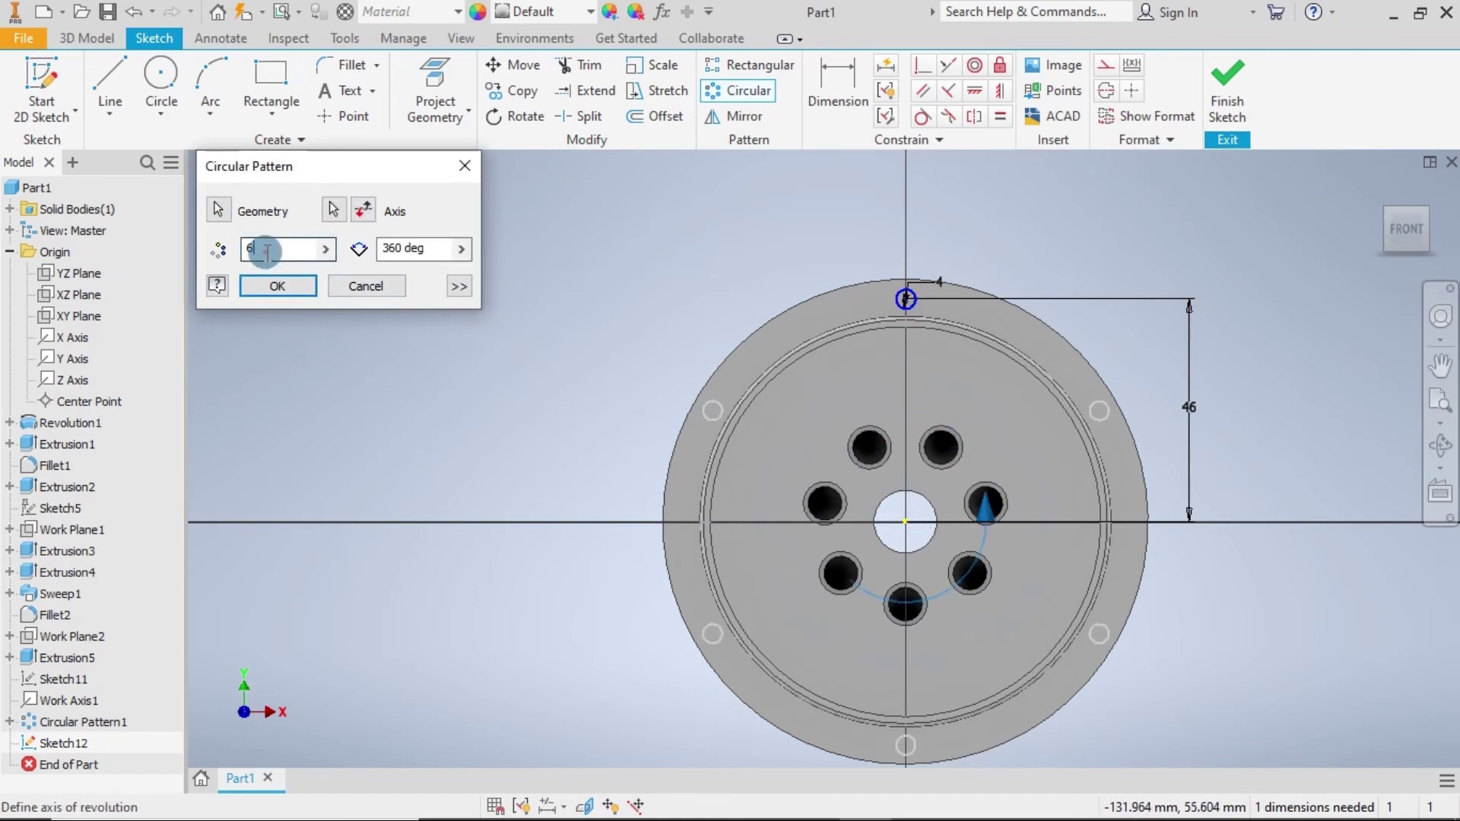
{"action": "type", "text": "7"}
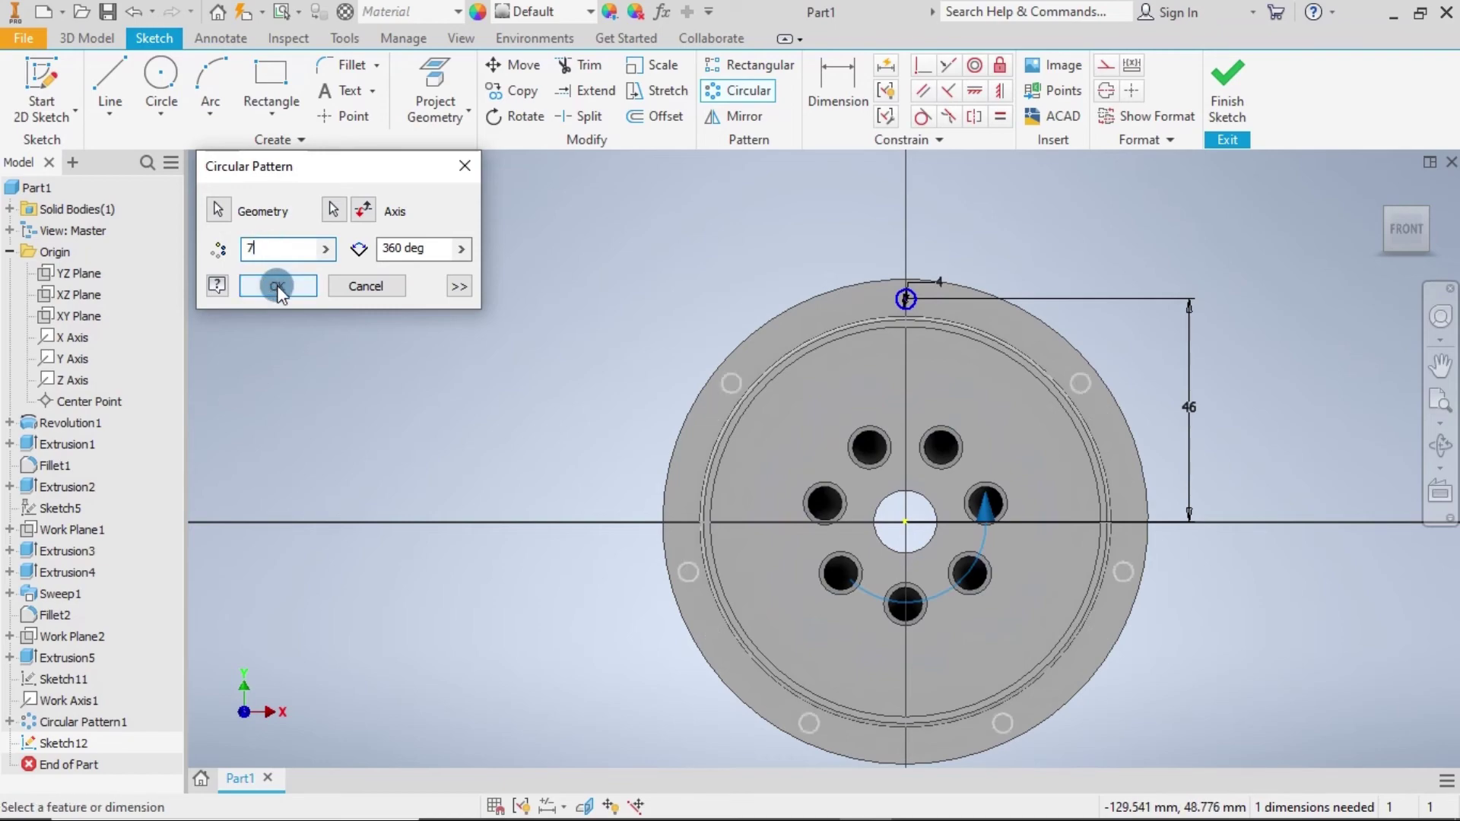
{"action": "left_click", "coordinate": [277, 286]}
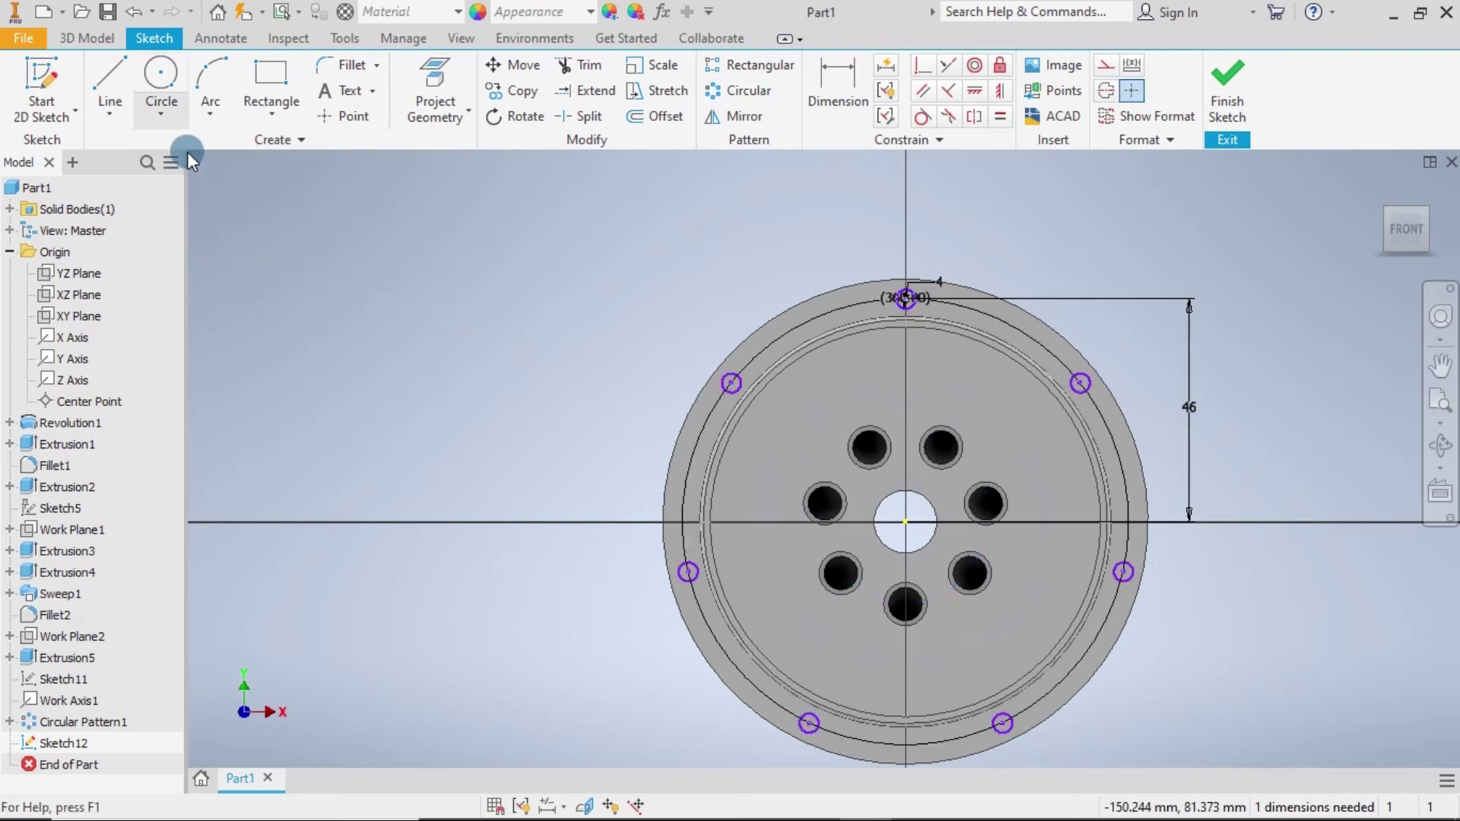
{"action": "left_click", "coordinate": [109, 39]}
Start an extrusion with all seven rim circles selected as profiles.
{"action": "left_click", "coordinate": [111, 70]}
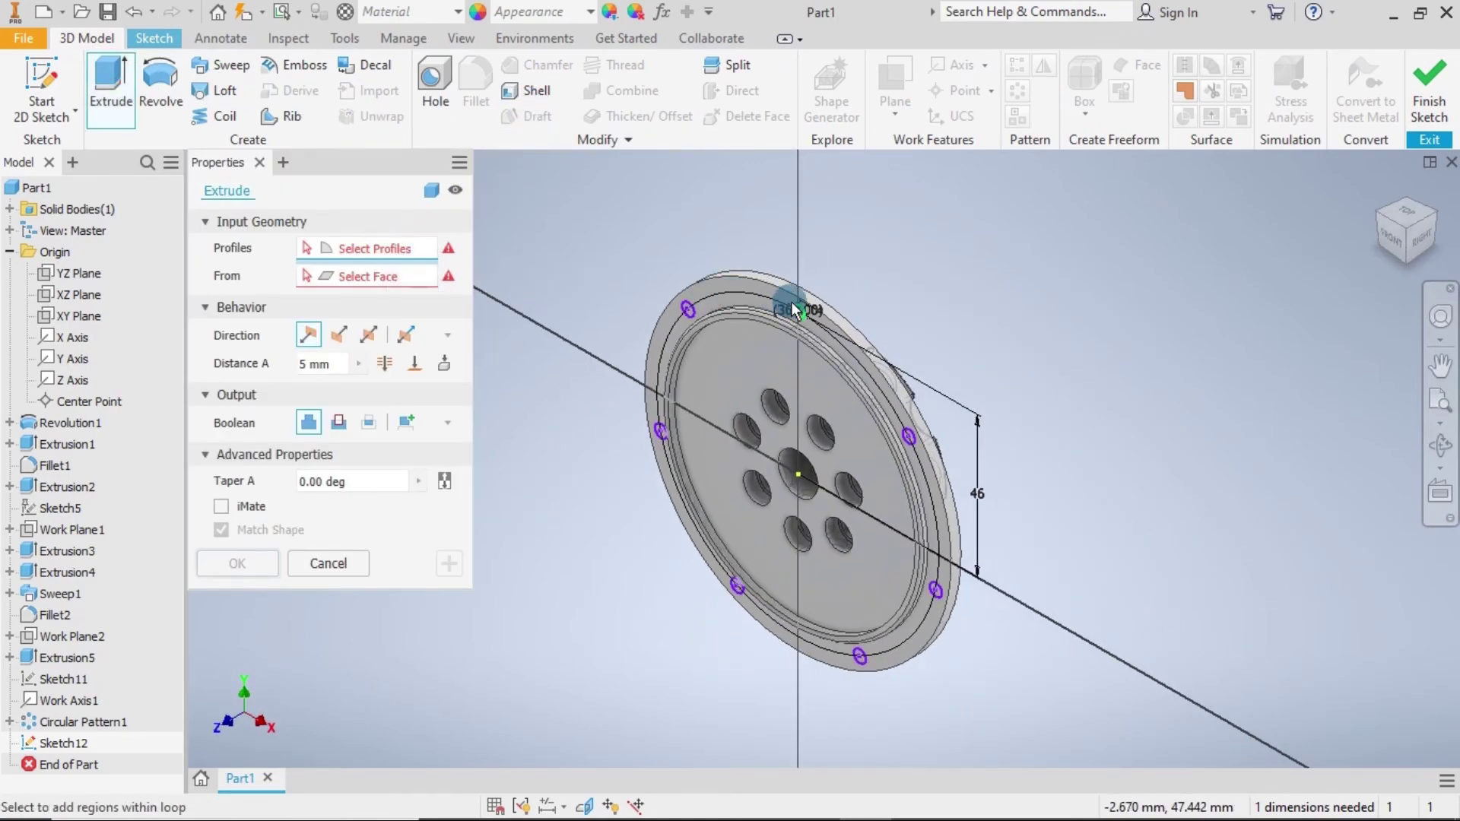
{"action": "scroll", "coordinate": [730, 319], "scroll_direction": "up", "scroll_amount": 5}
{"action": "left_click", "coordinate": [566, 186]}
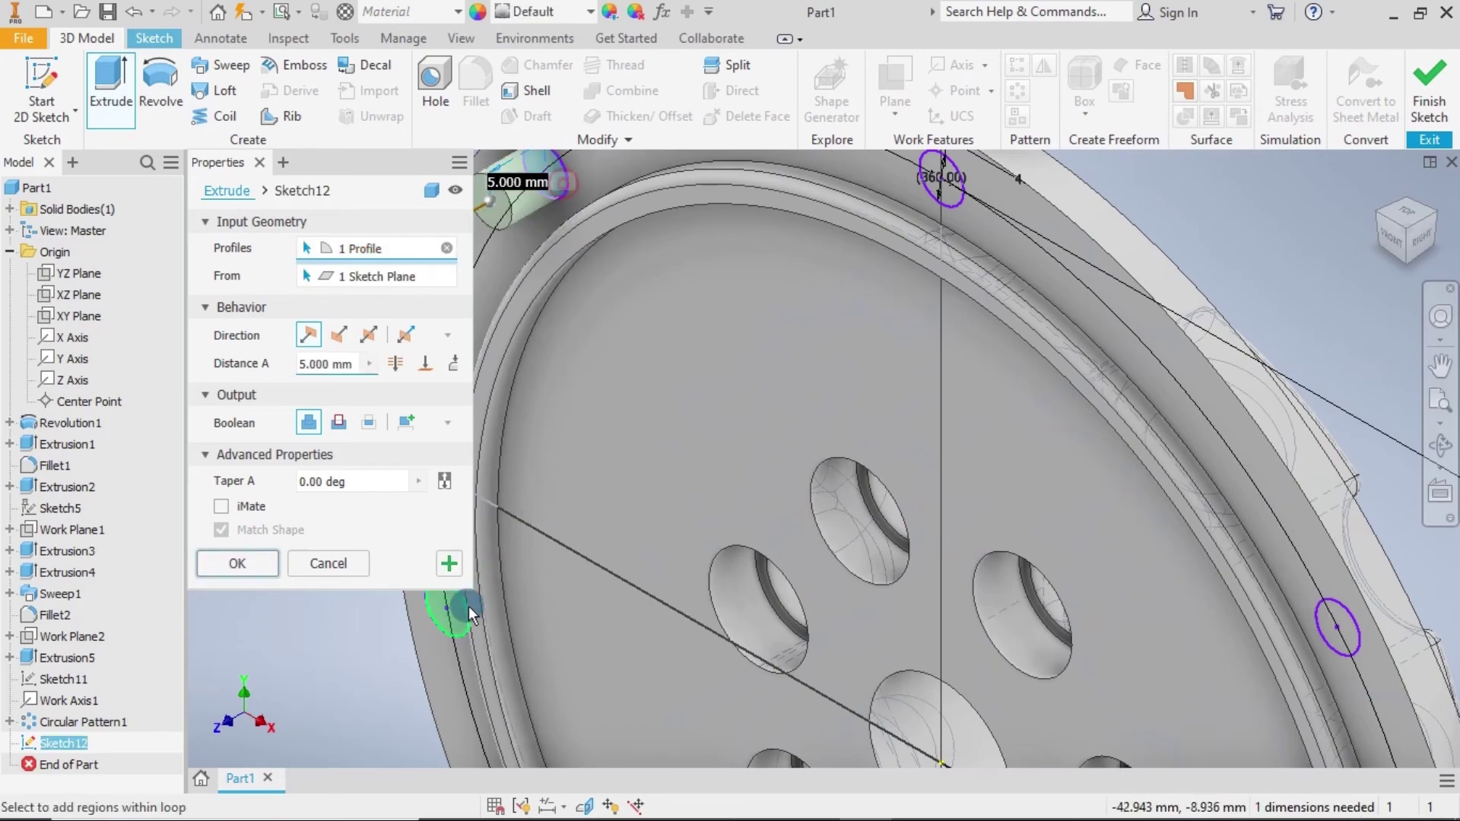
{"action": "left_click", "coordinate": [451, 632]}
{"action": "scroll", "coordinate": [751, 472], "scroll_direction": "down", "scroll_amount": 3}
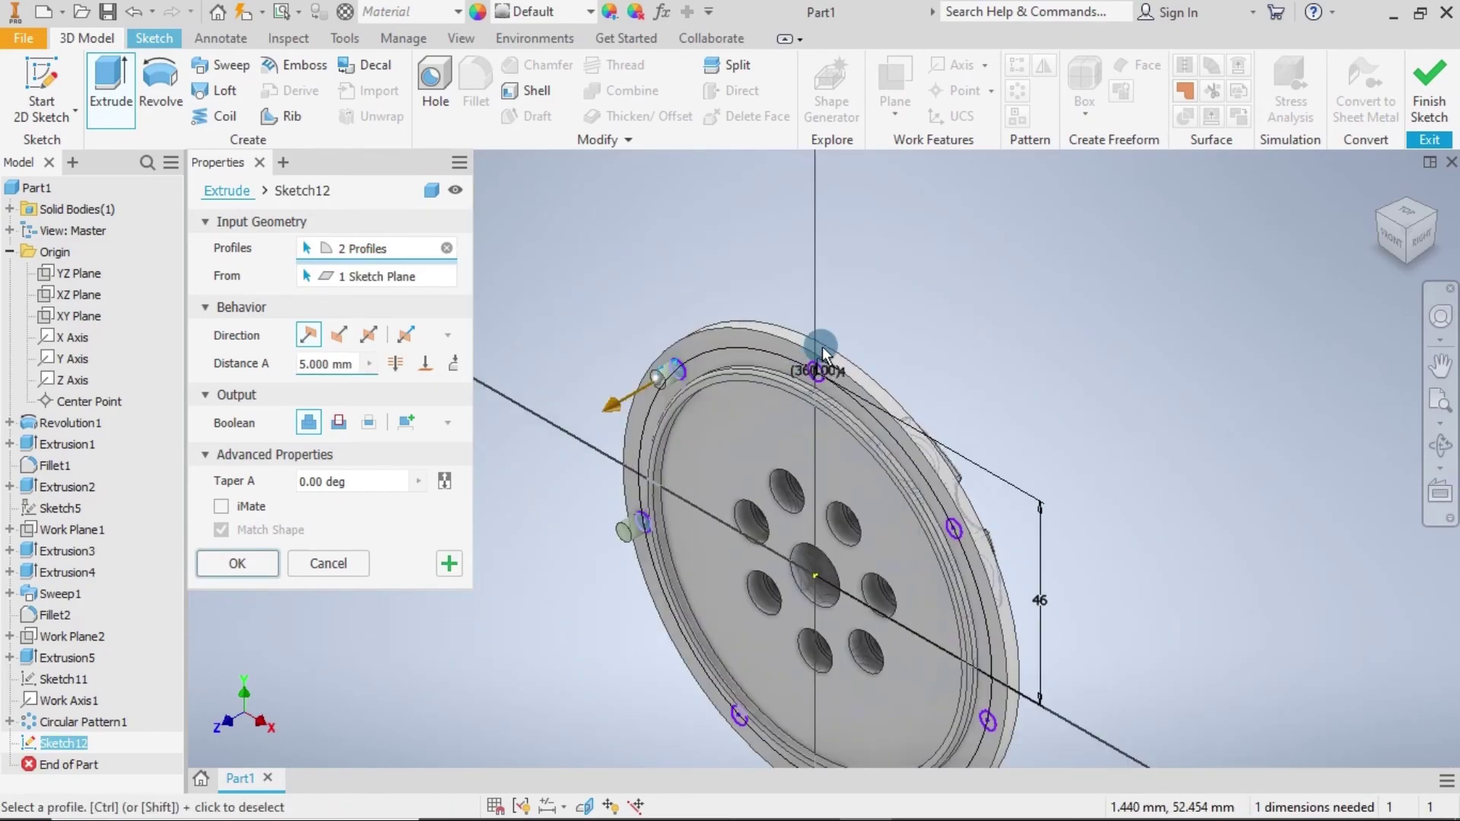
{"action": "scroll", "coordinate": [823, 345], "scroll_direction": "up", "scroll_amount": 4}
{"action": "left_click", "coordinate": [802, 441]}
{"action": "scroll", "coordinate": [881, 518], "scroll_direction": "down", "scroll_amount": 4}
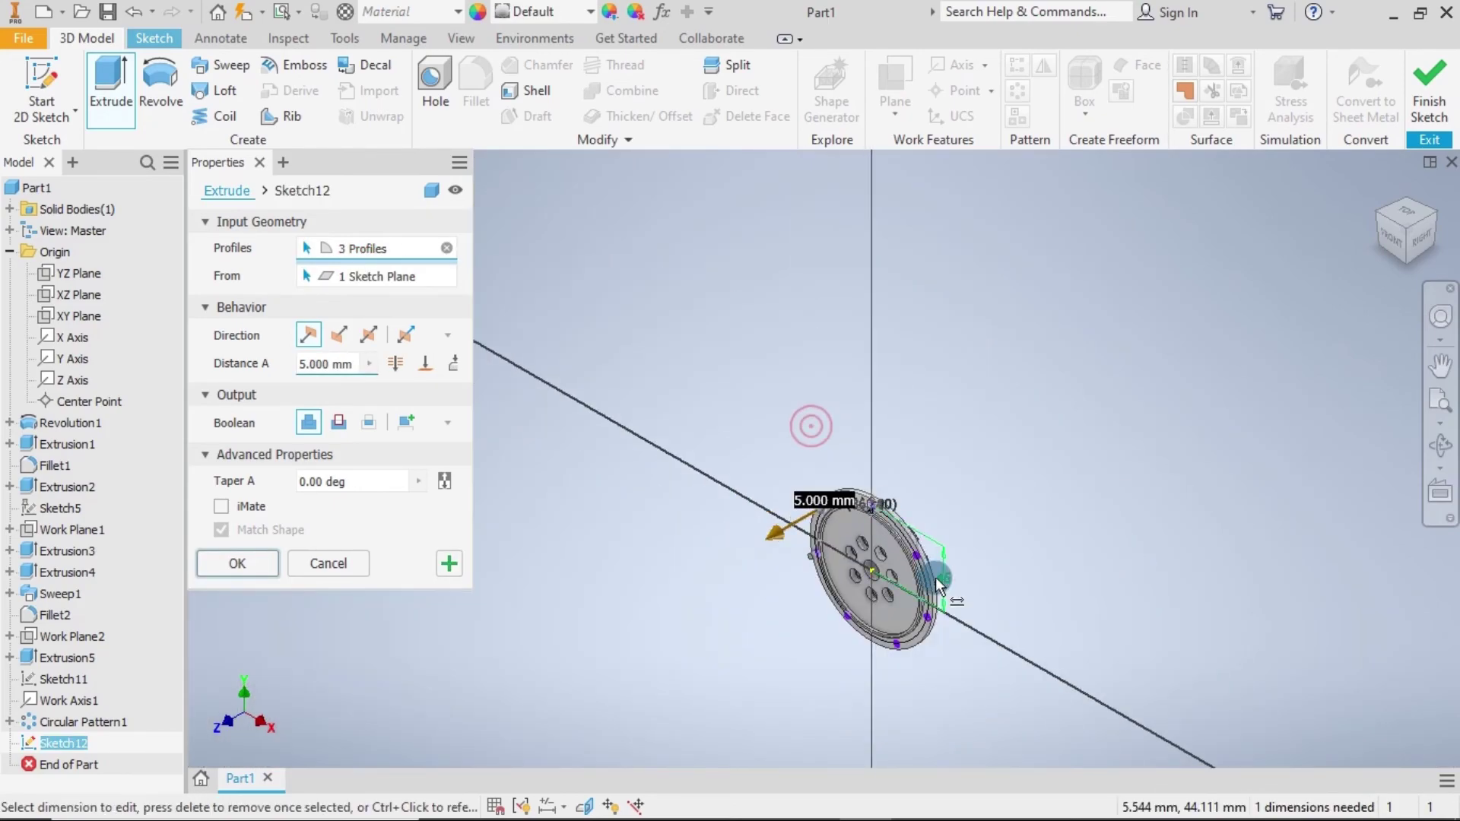
{"action": "scroll", "coordinate": [930, 597], "scroll_direction": "up", "scroll_amount": 4}
{"action": "left_click", "coordinate": [791, 266]}
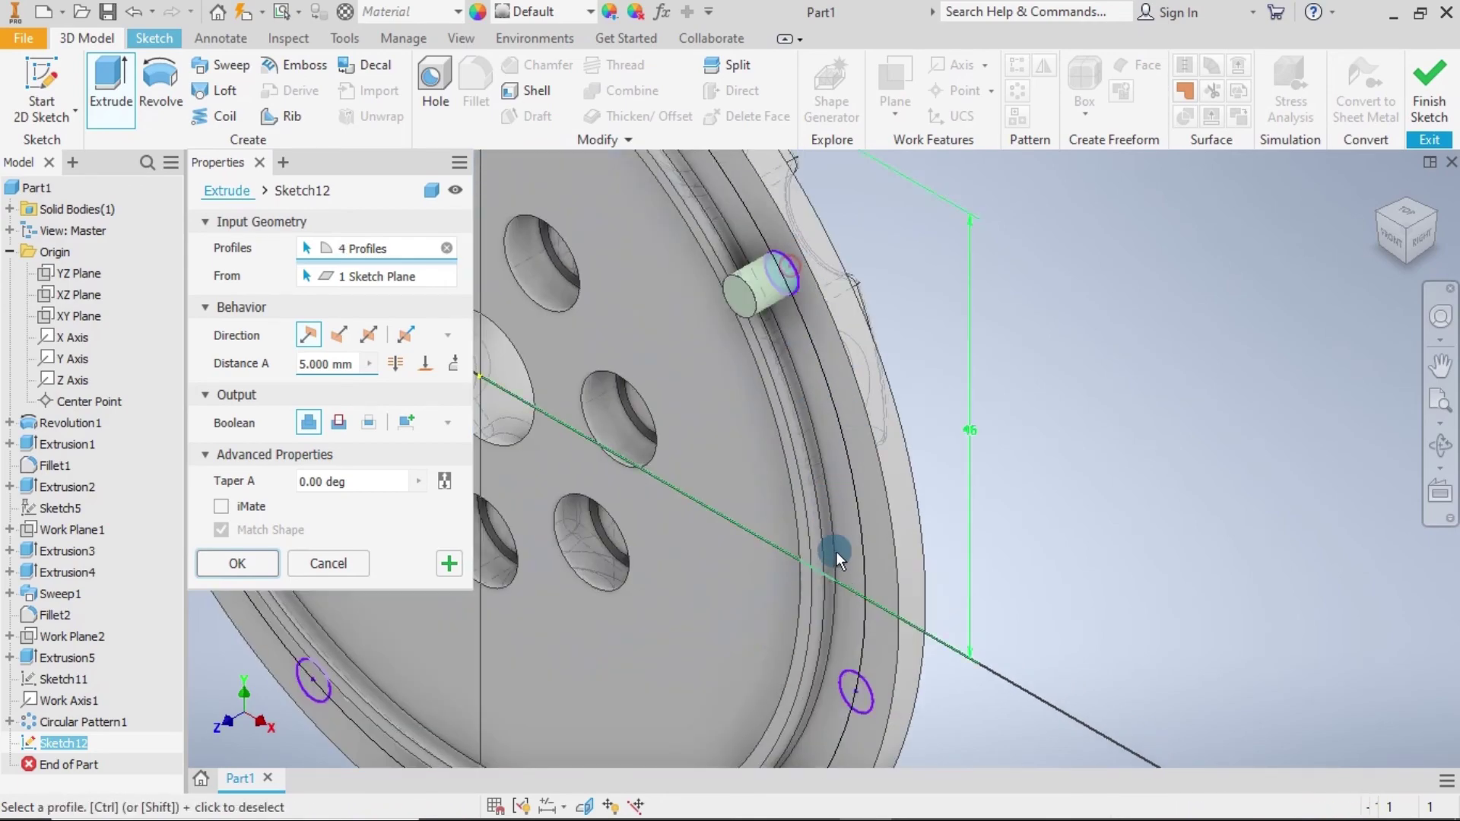
{"action": "left_click", "coordinate": [860, 690]}
{"action": "scroll", "coordinate": [832, 618], "scroll_direction": "down", "scroll_amount": 4}
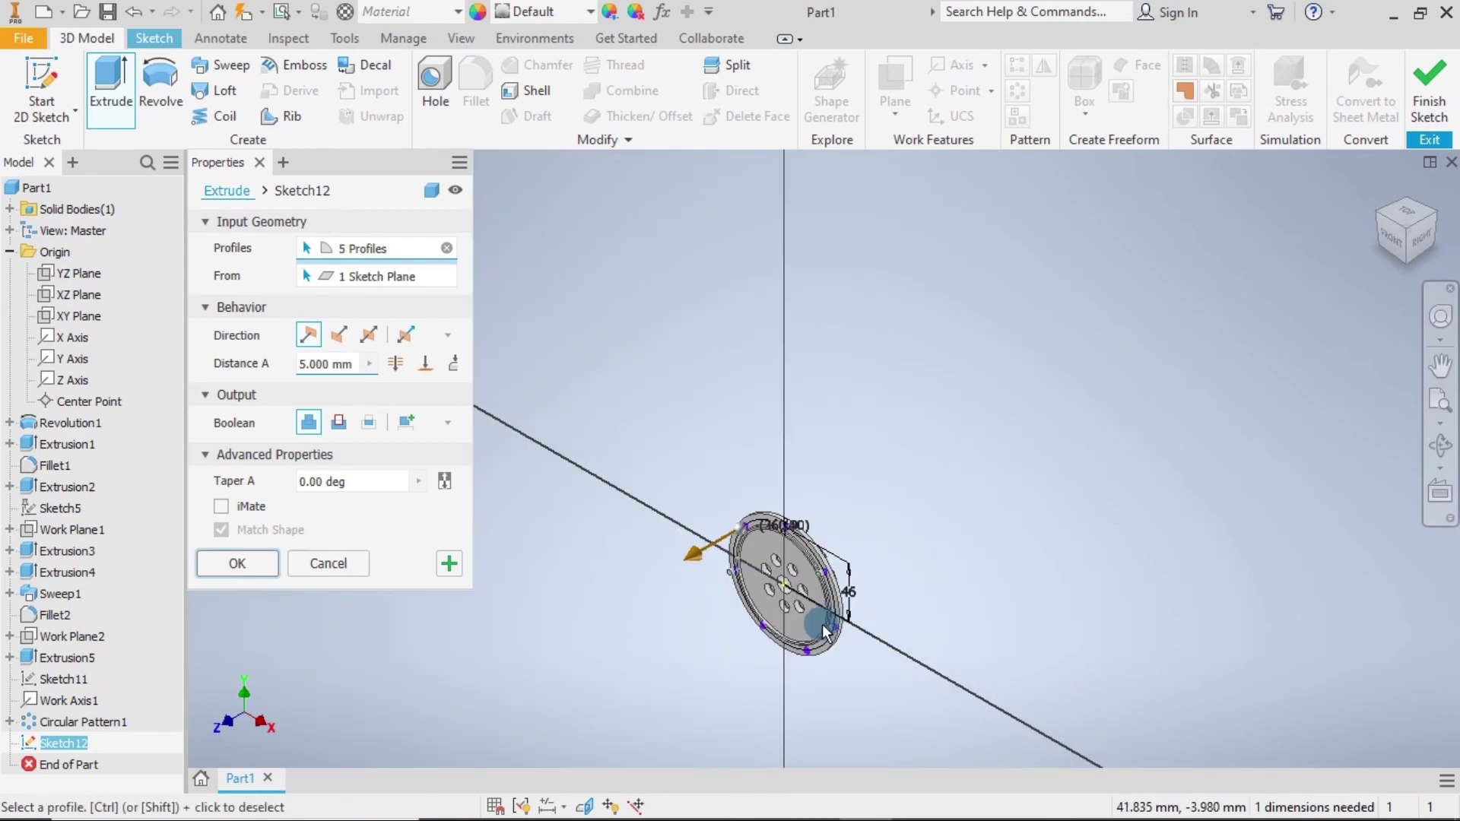
{"action": "scroll", "coordinate": [811, 663], "scroll_direction": "up", "scroll_amount": 4}
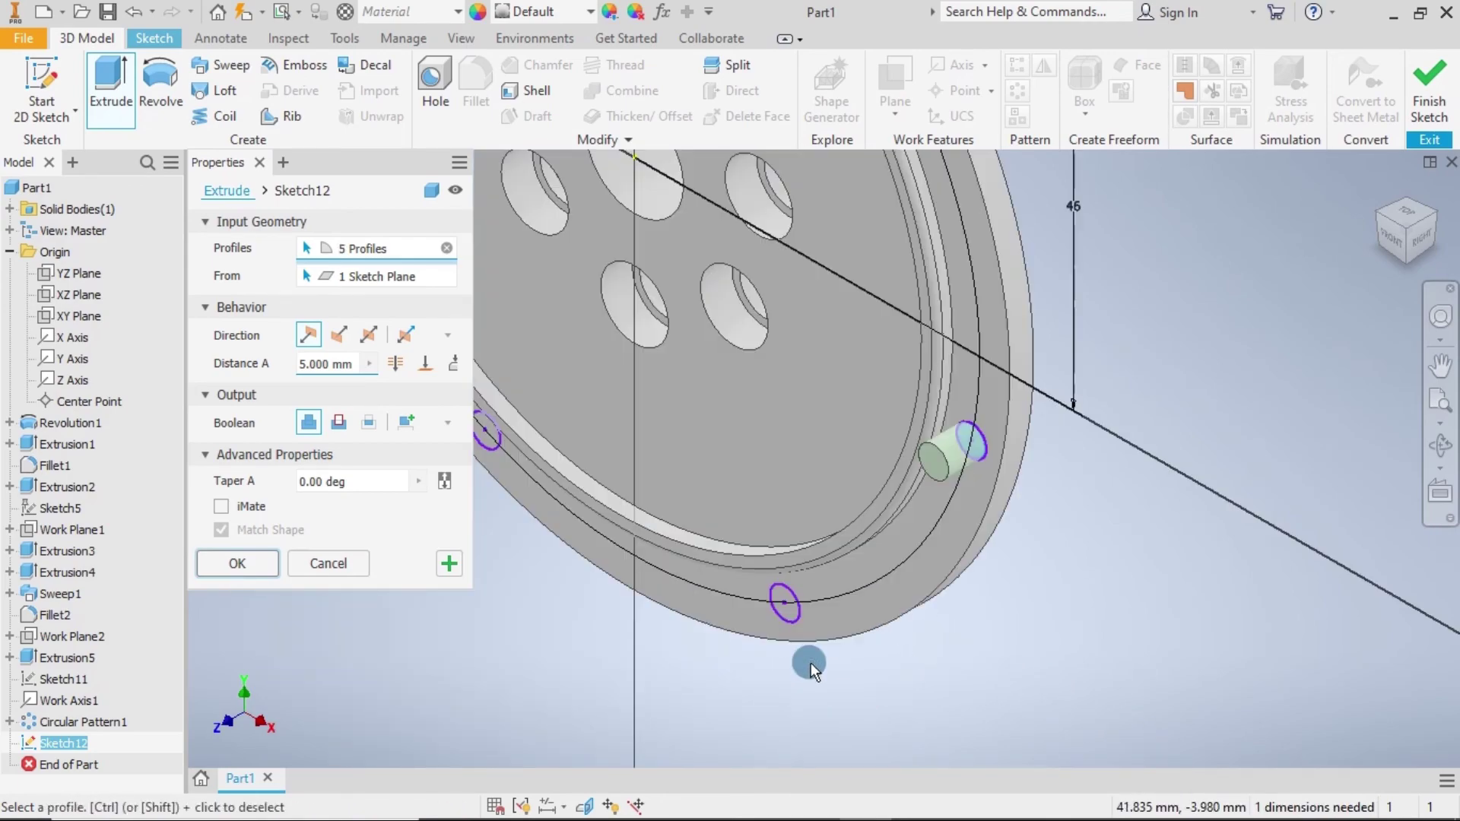
{"action": "left_click", "coordinate": [791, 609]}
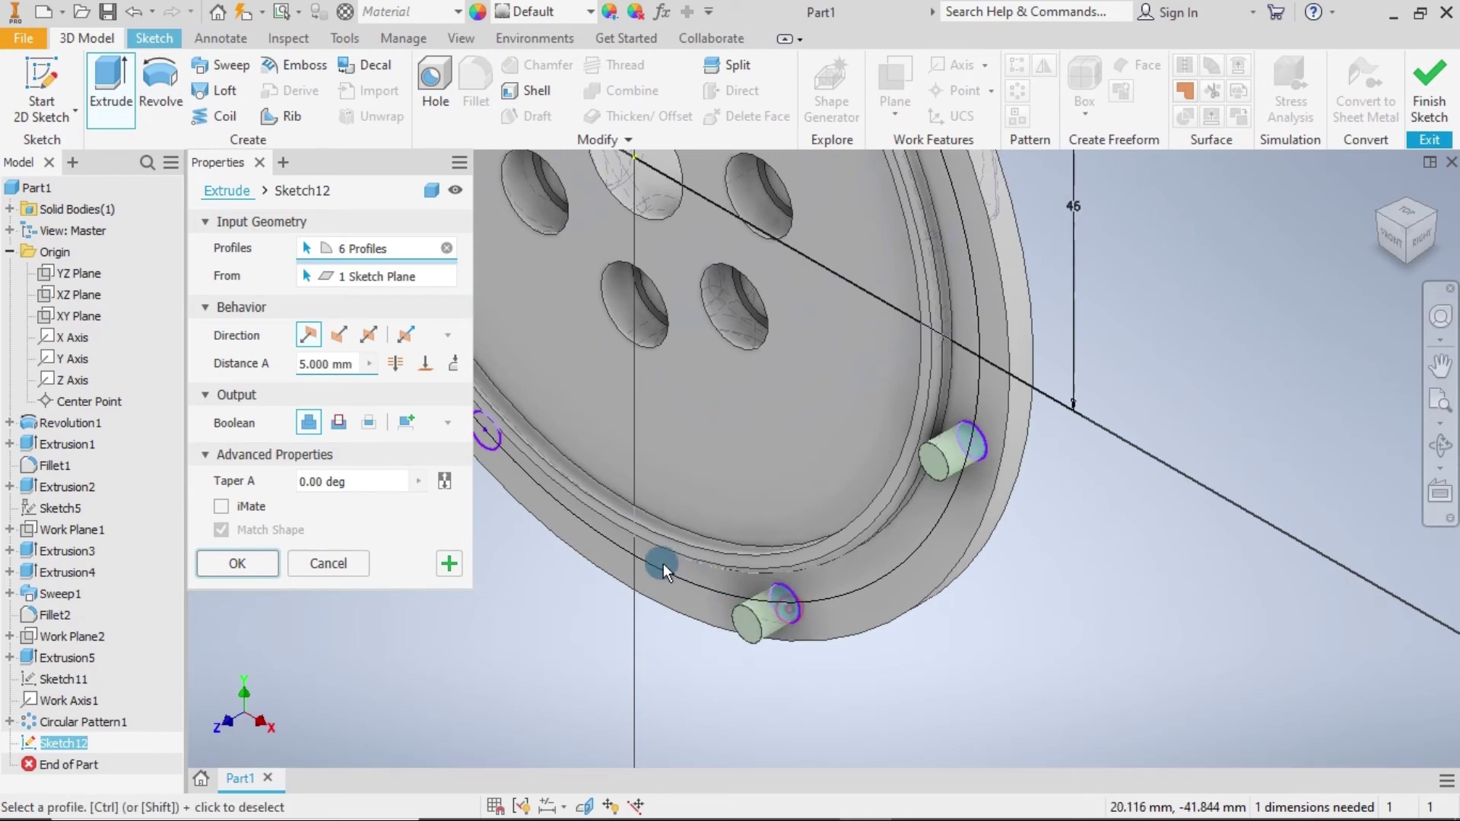
{"action": "left_click", "coordinate": [486, 441]}
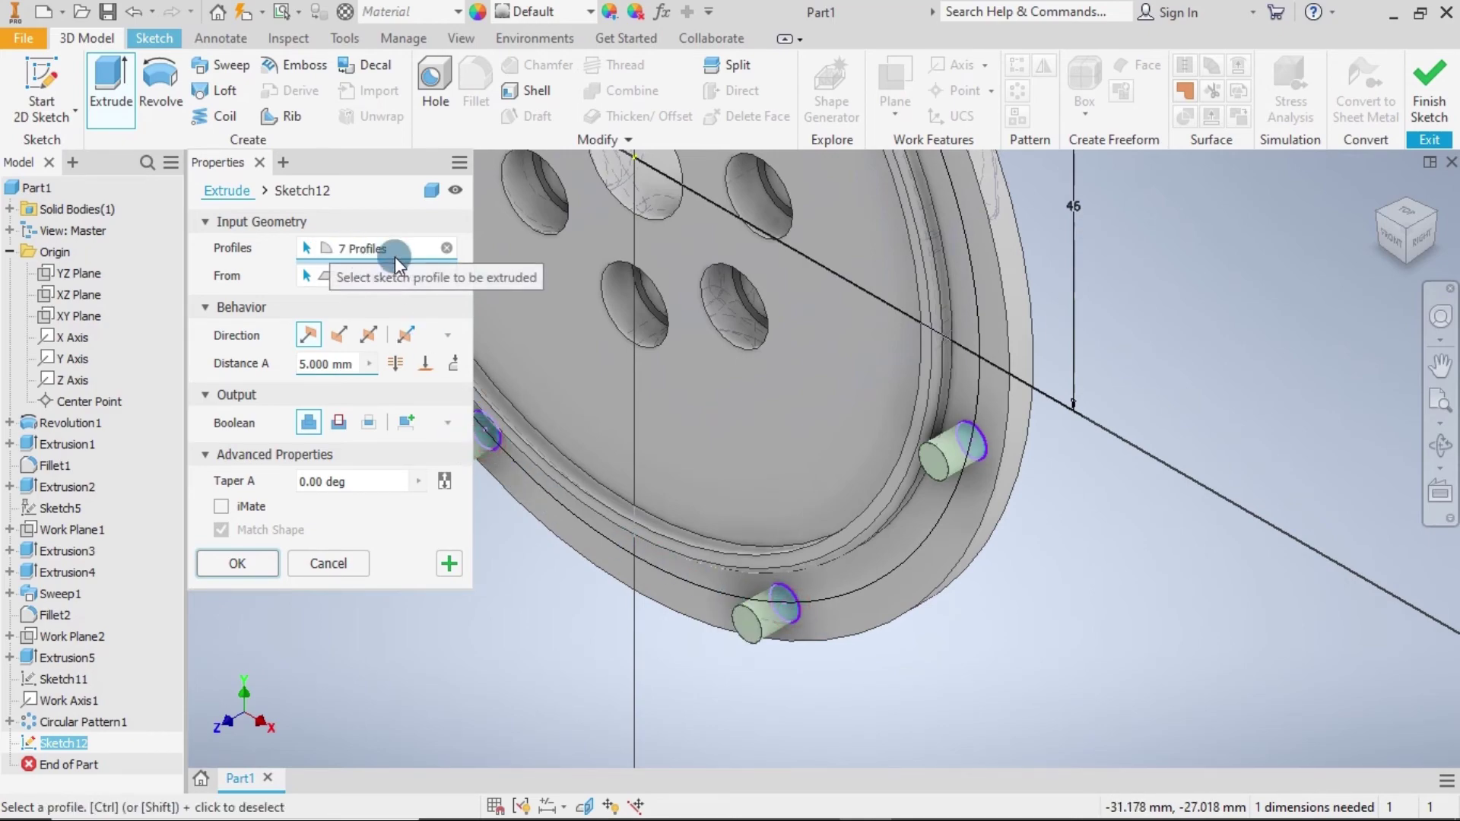
Set the extrusion to Cut, reversed direction, with a Through All extent.
{"action": "left_click", "coordinate": [337, 423]}
{"action": "left_click", "coordinate": [338, 334]}
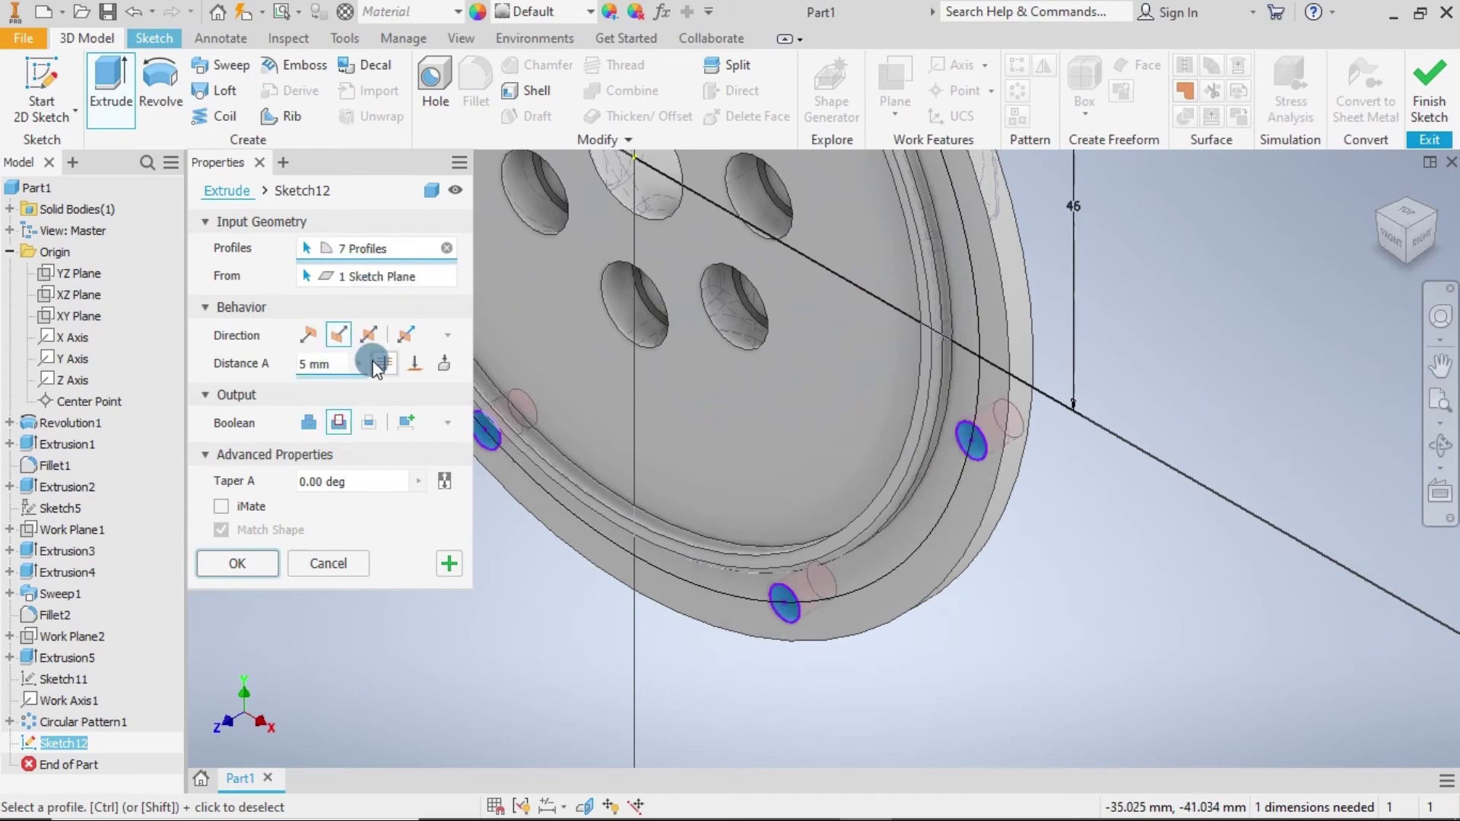
{"action": "left_click", "coordinate": [382, 371]}
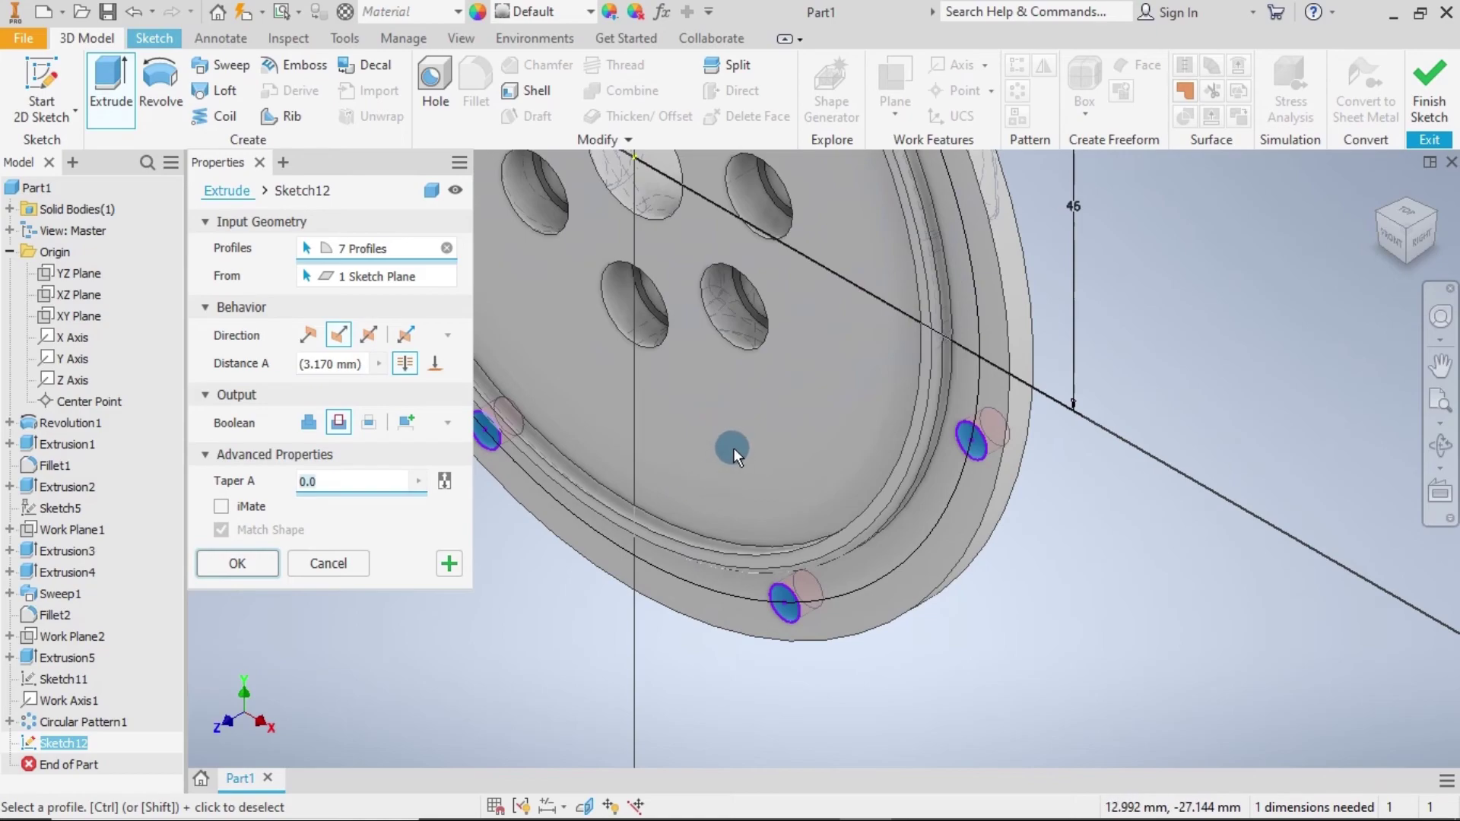
{"action": "scroll", "coordinate": [734, 449], "scroll_direction": "down", "scroll_amount": 5}
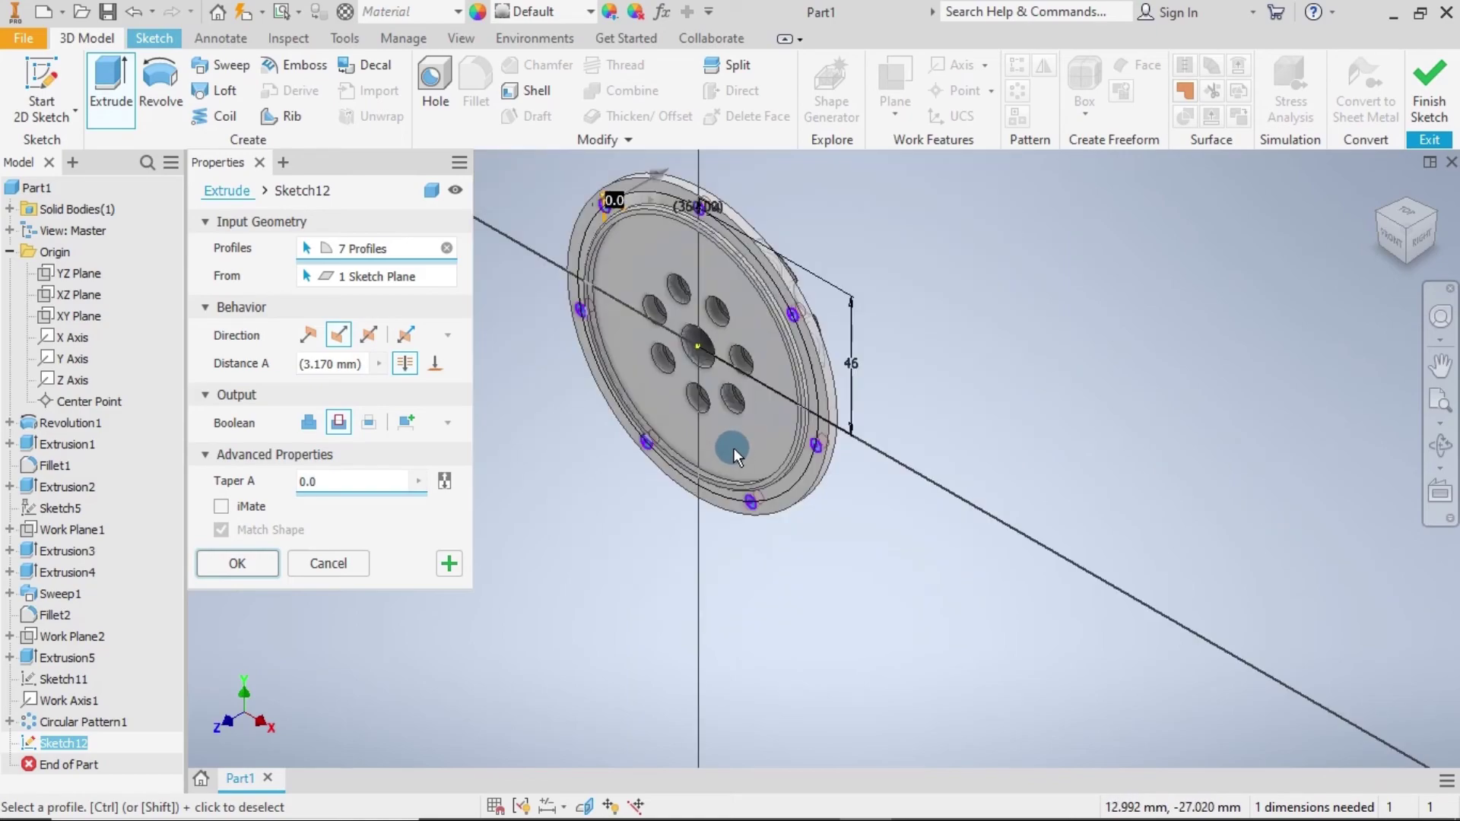
Finish the seven bolt-hole cut and view the flange from the Front.
{"action": "left_click", "coordinate": [252, 564]}
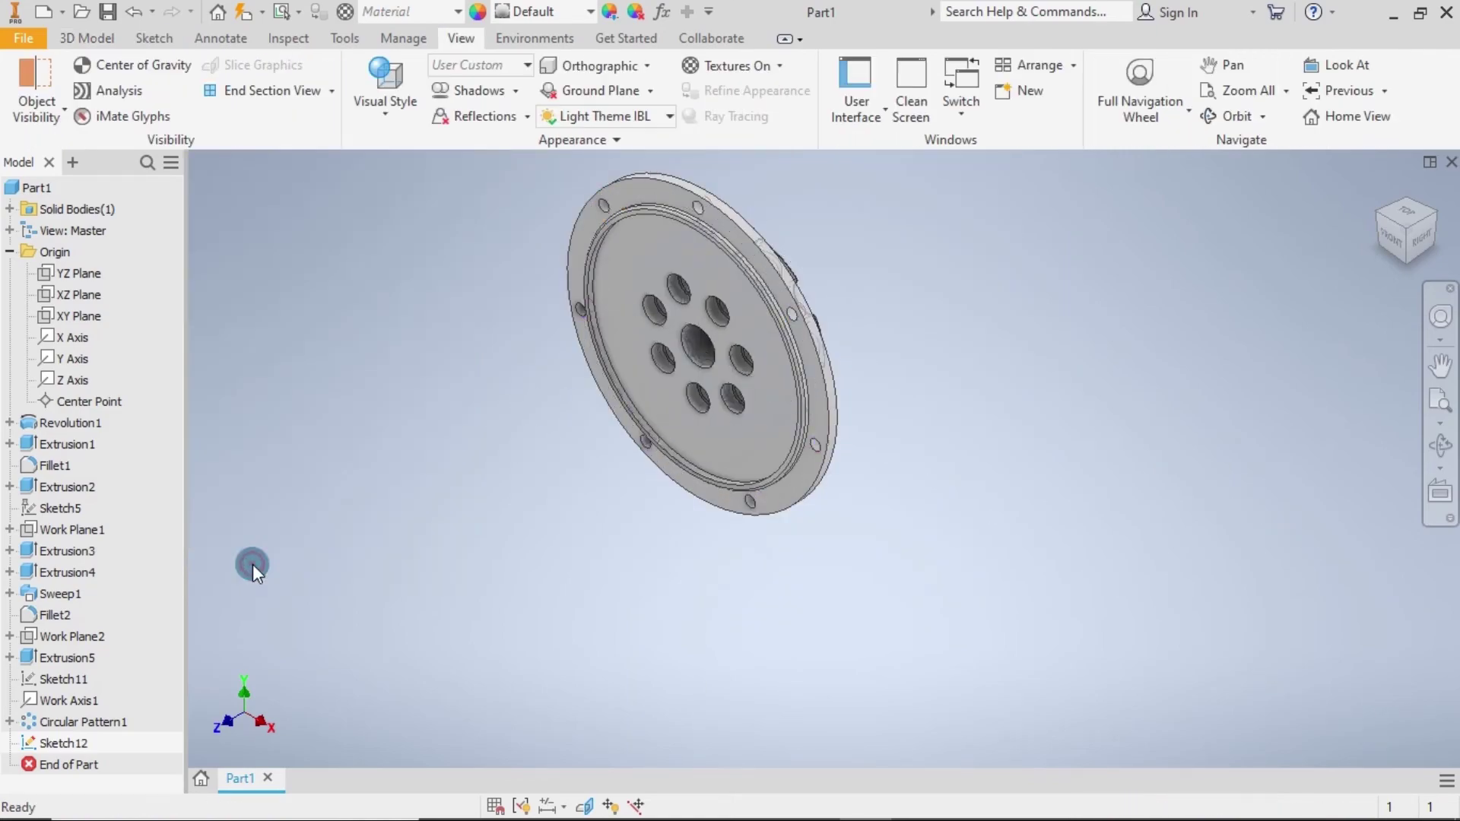
{"action": "mouse_move", "coordinate": [953, 414]}
{"action": "middle_mouse_down", "text": "shift"}
{"action": "mouse_move", "coordinate": [1131, 367]}
{"action": "mouse_move", "coordinate": [1086, 375]}
{"action": "middle_mouse_up", "text": "shift"}
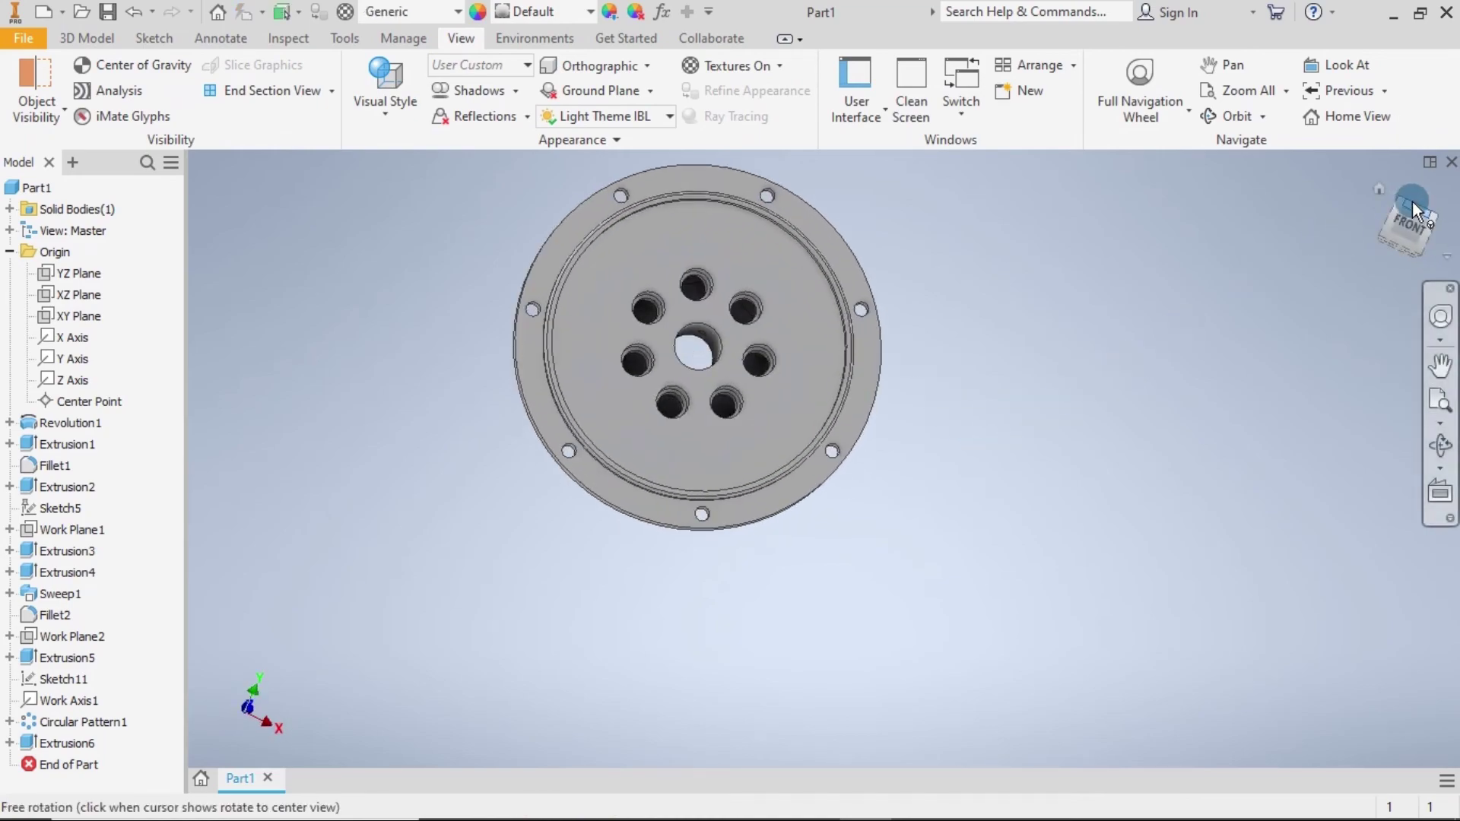
{"action": "left_click", "coordinate": [1408, 231]}
{"action": "scroll", "coordinate": [1104, 458], "scroll_direction": "up", "scroll_amount": 3}
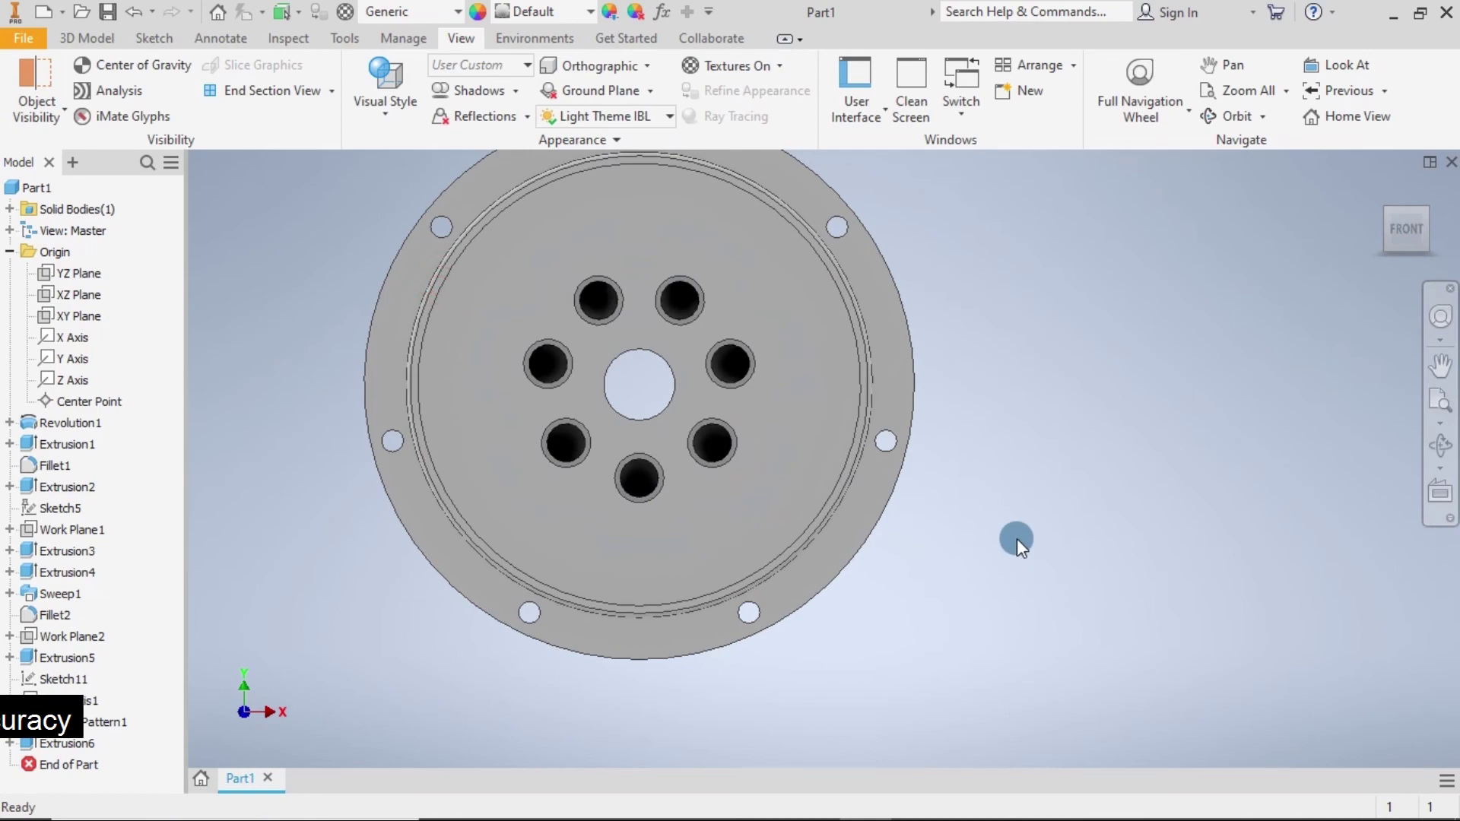
Switch visual style to Wireframe, then Shaded with Hidden Edges, and return to Home view.
{"action": "left_click", "coordinate": [385, 95]}
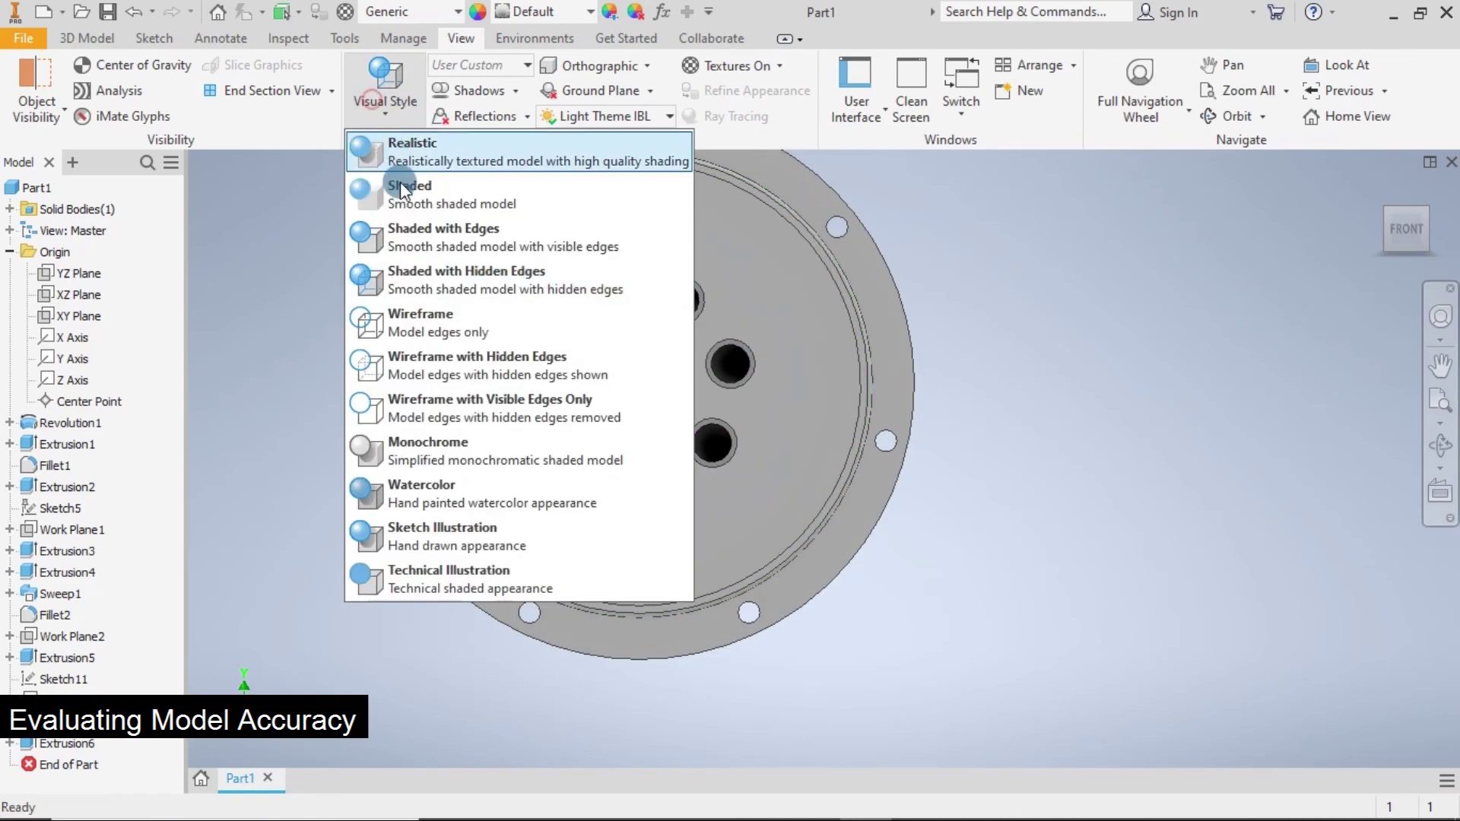
{"action": "left_click", "coordinate": [387, 323]}
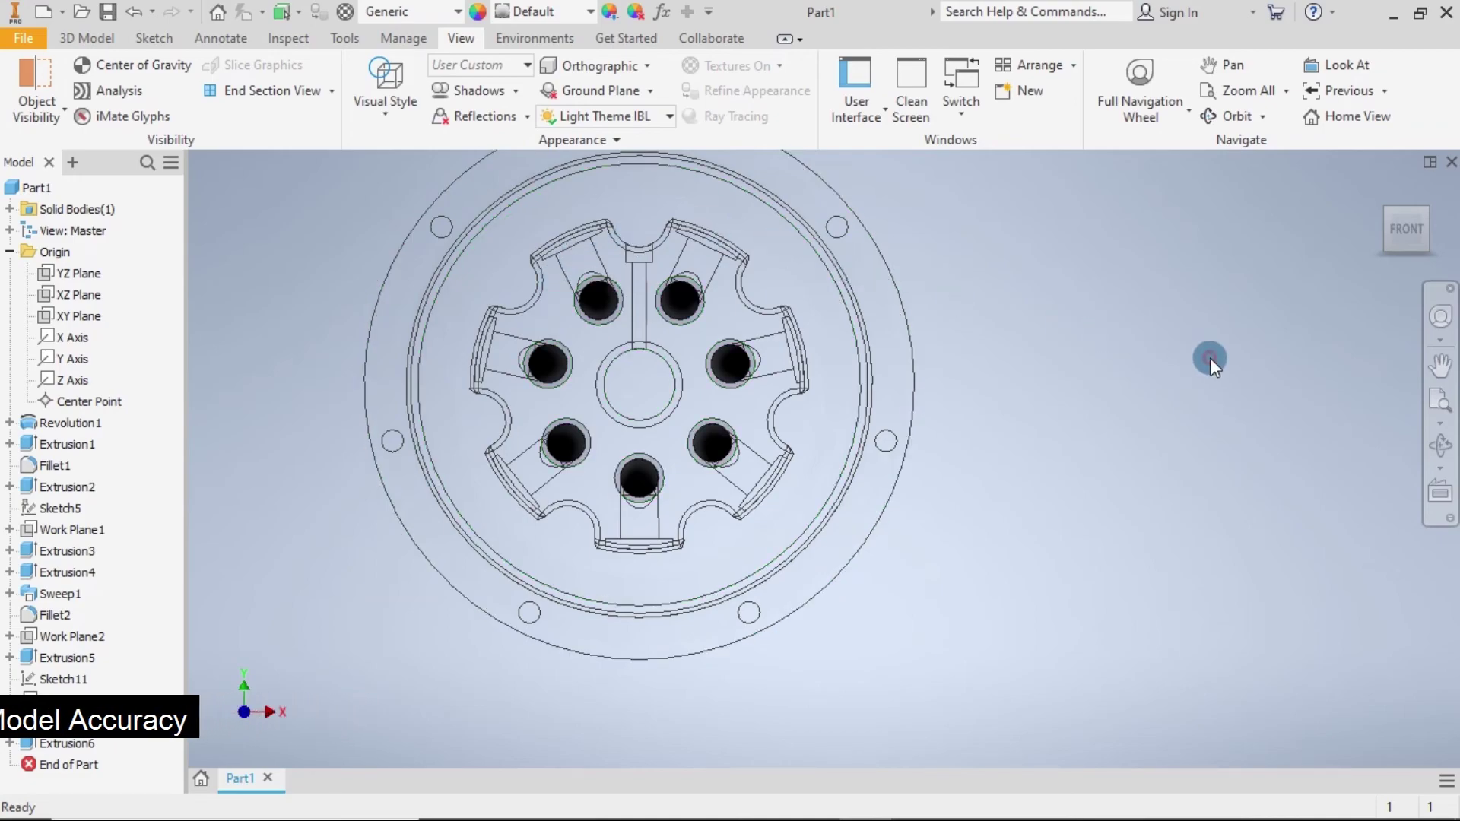
{"action": "left_click", "coordinate": [367, 103]}
{"action": "left_click", "coordinate": [396, 275]}
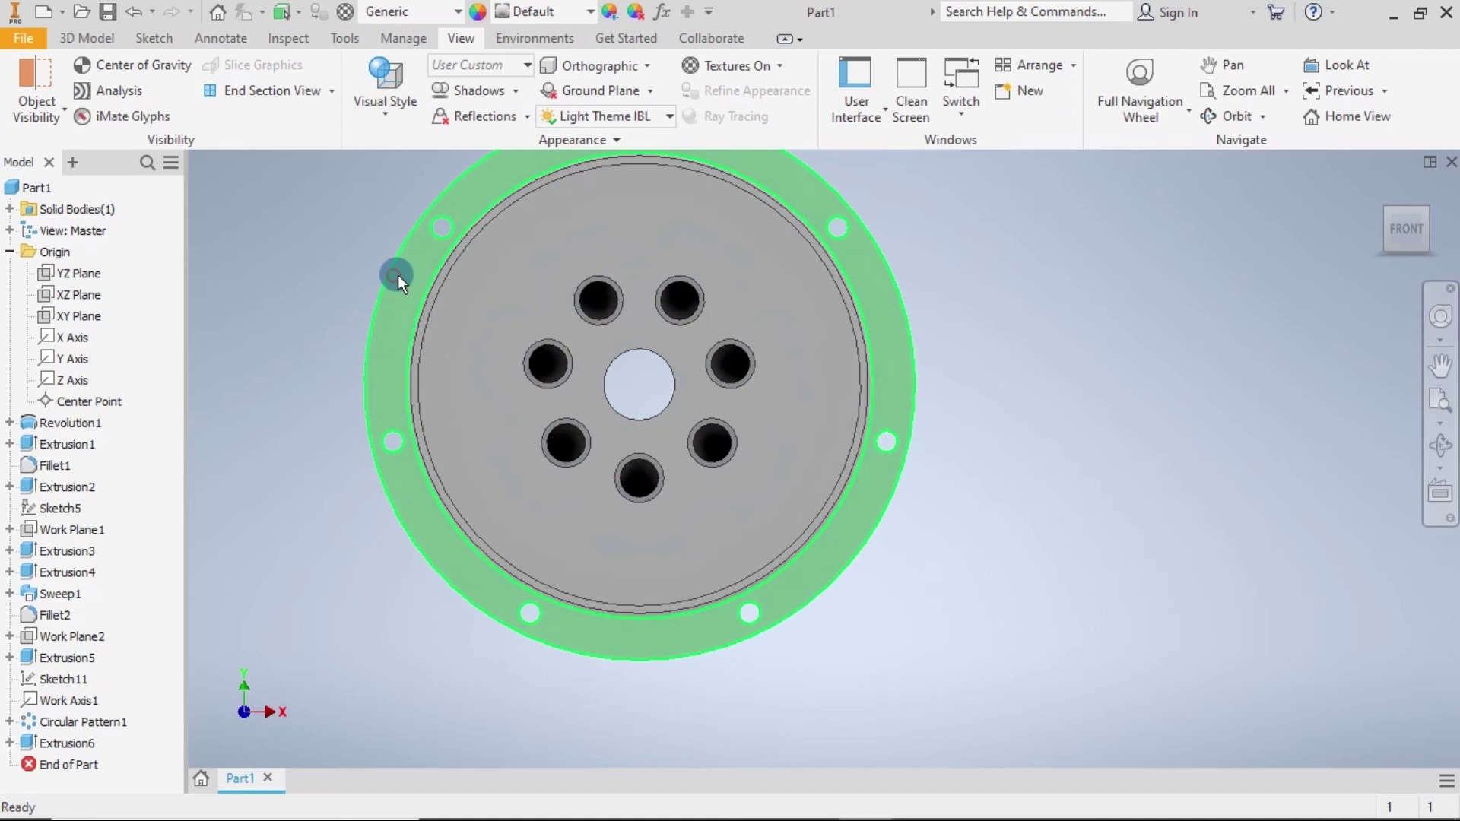
{"action": "left_click", "coordinate": [1376, 182]}
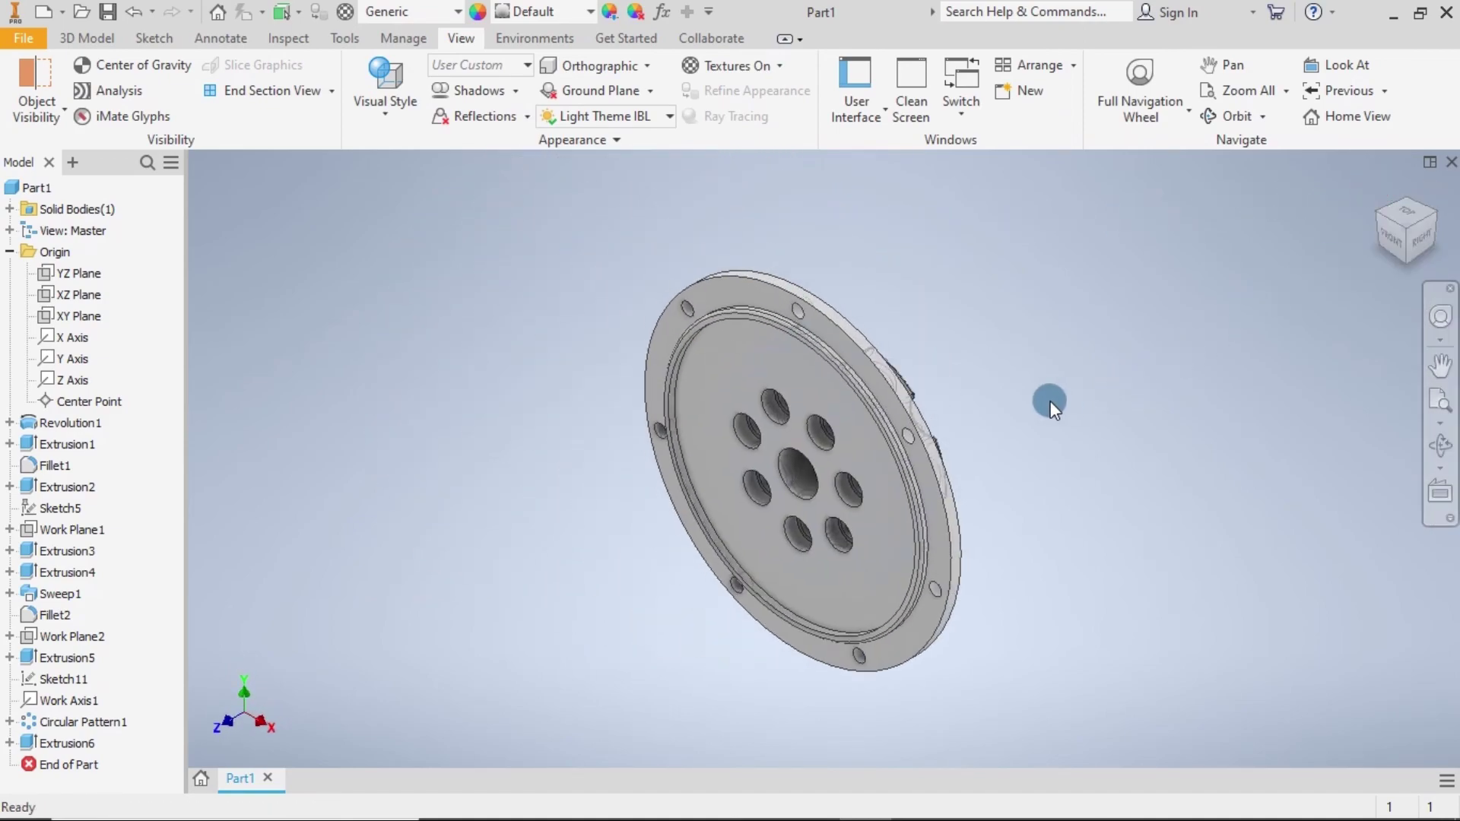
{"action": "scroll", "coordinate": [990, 404], "scroll_direction": "down", "scroll_amount": 3}
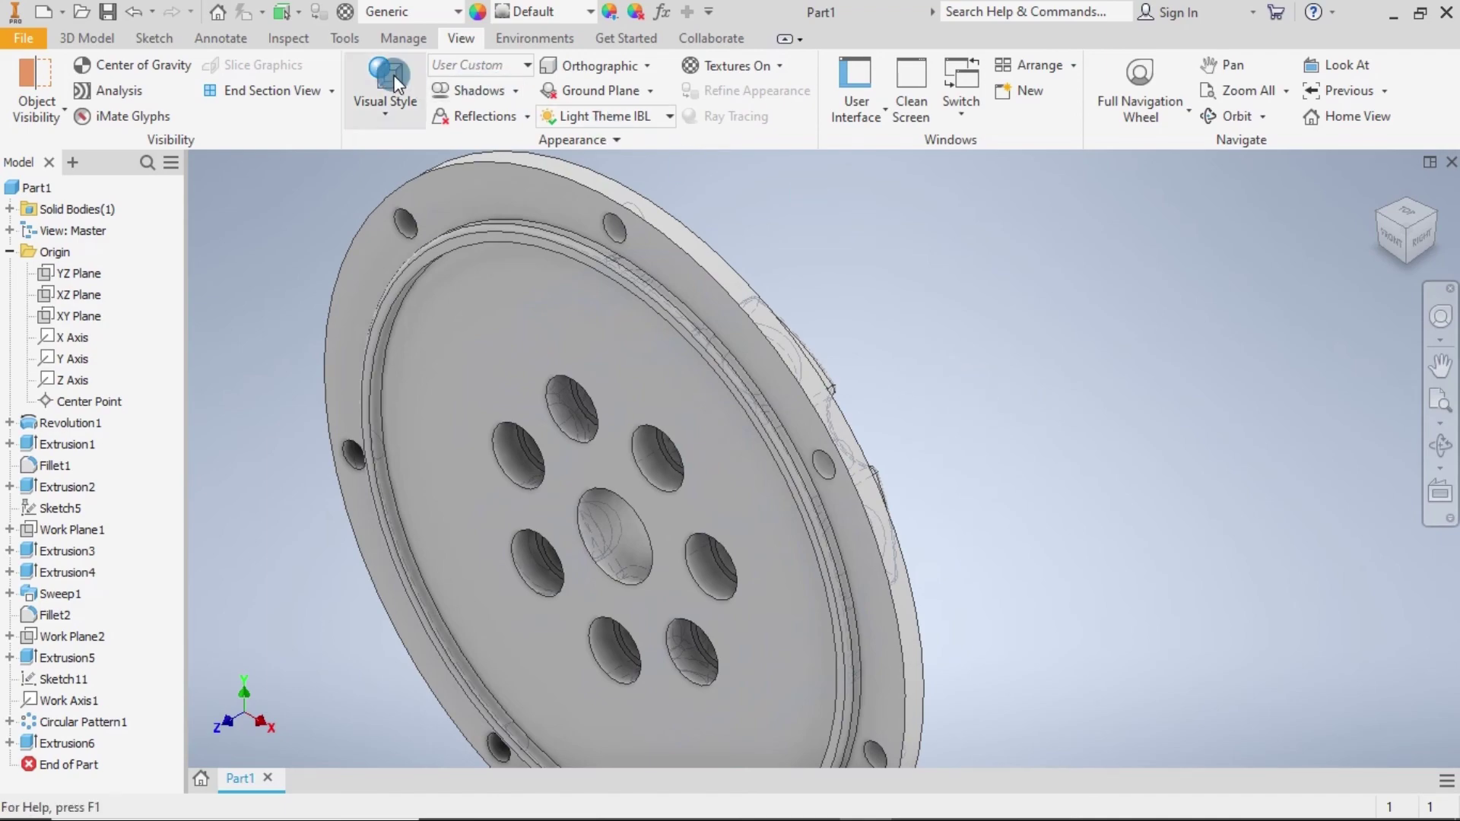
Create a Three Quarter Section View cut along the XZ and YZ planes.
{"action": "left_click", "coordinate": [332, 90]}
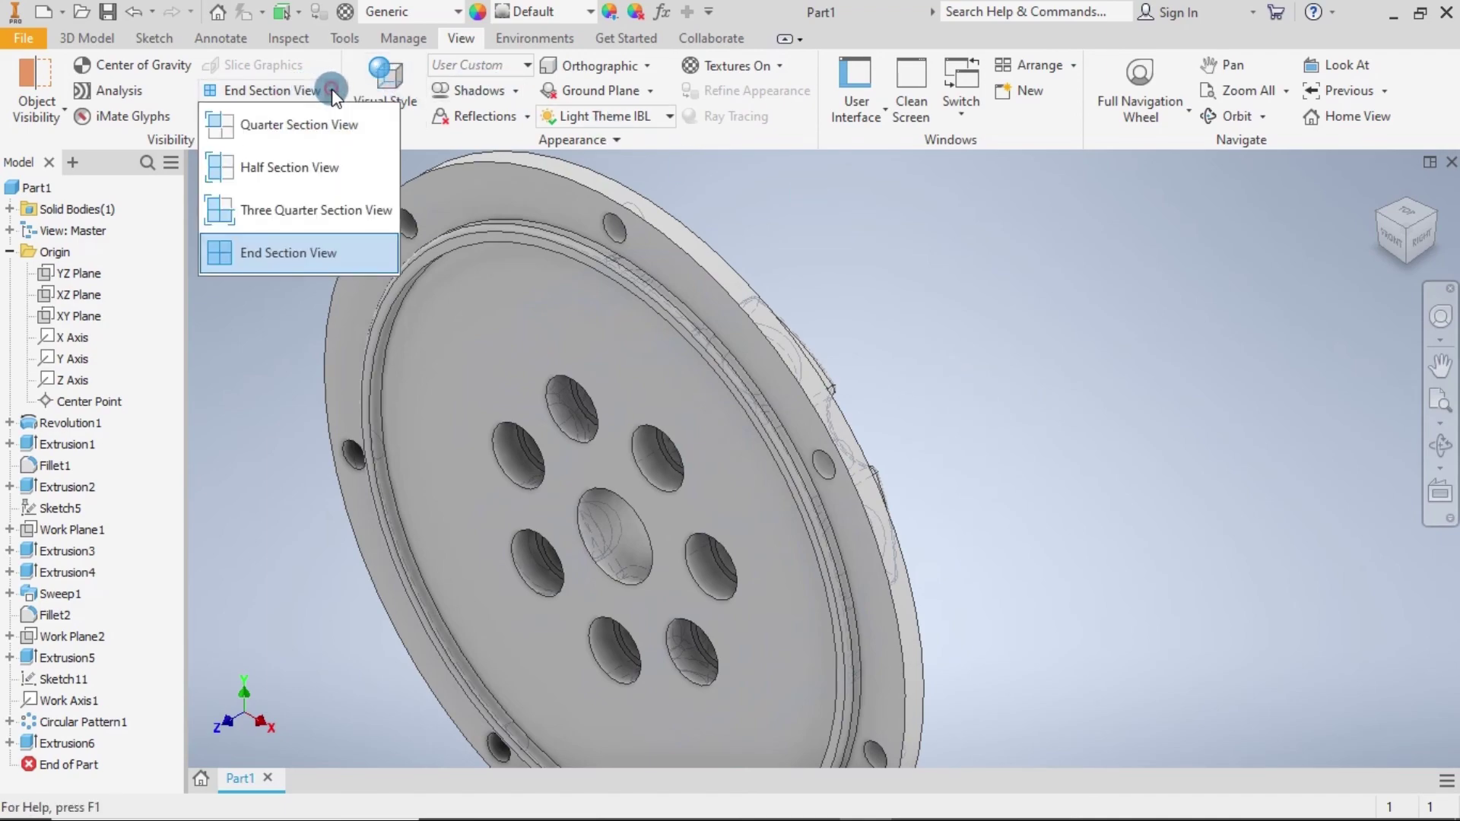
{"action": "left_click", "coordinate": [305, 217]}
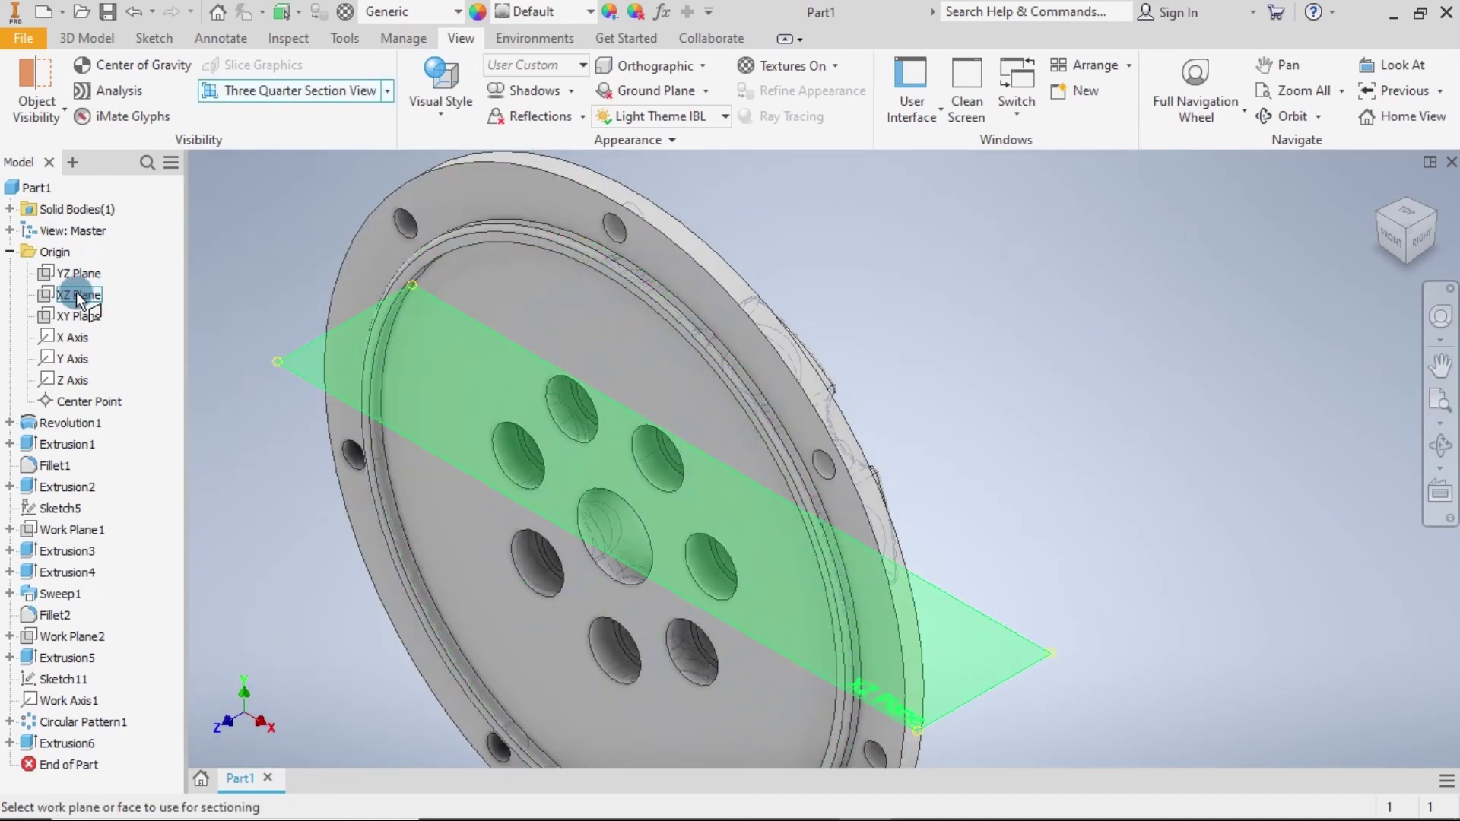
{"action": "left_click", "coordinate": [79, 297]}
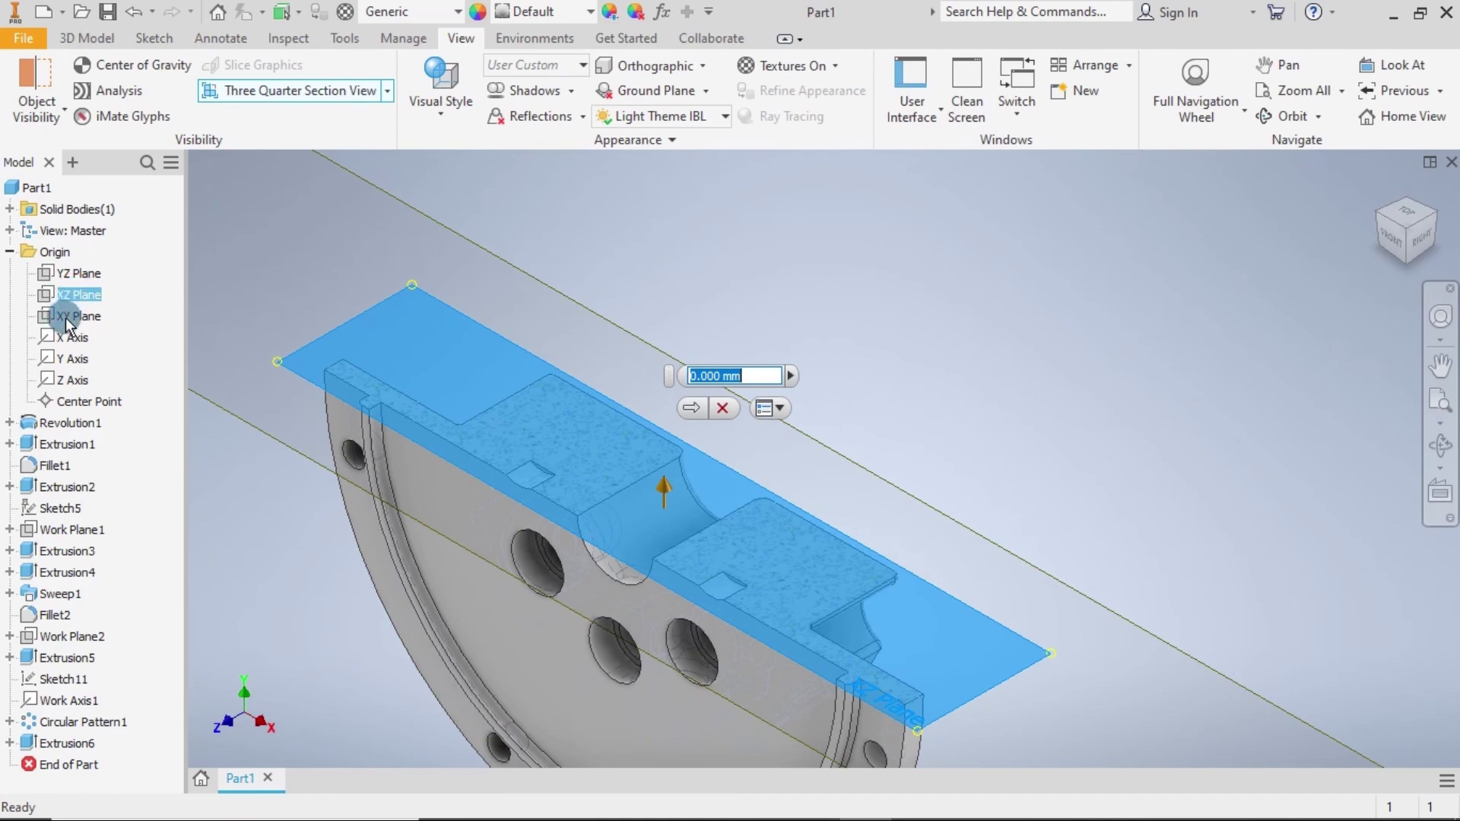
{"action": "left_click", "coordinate": [690, 409]}
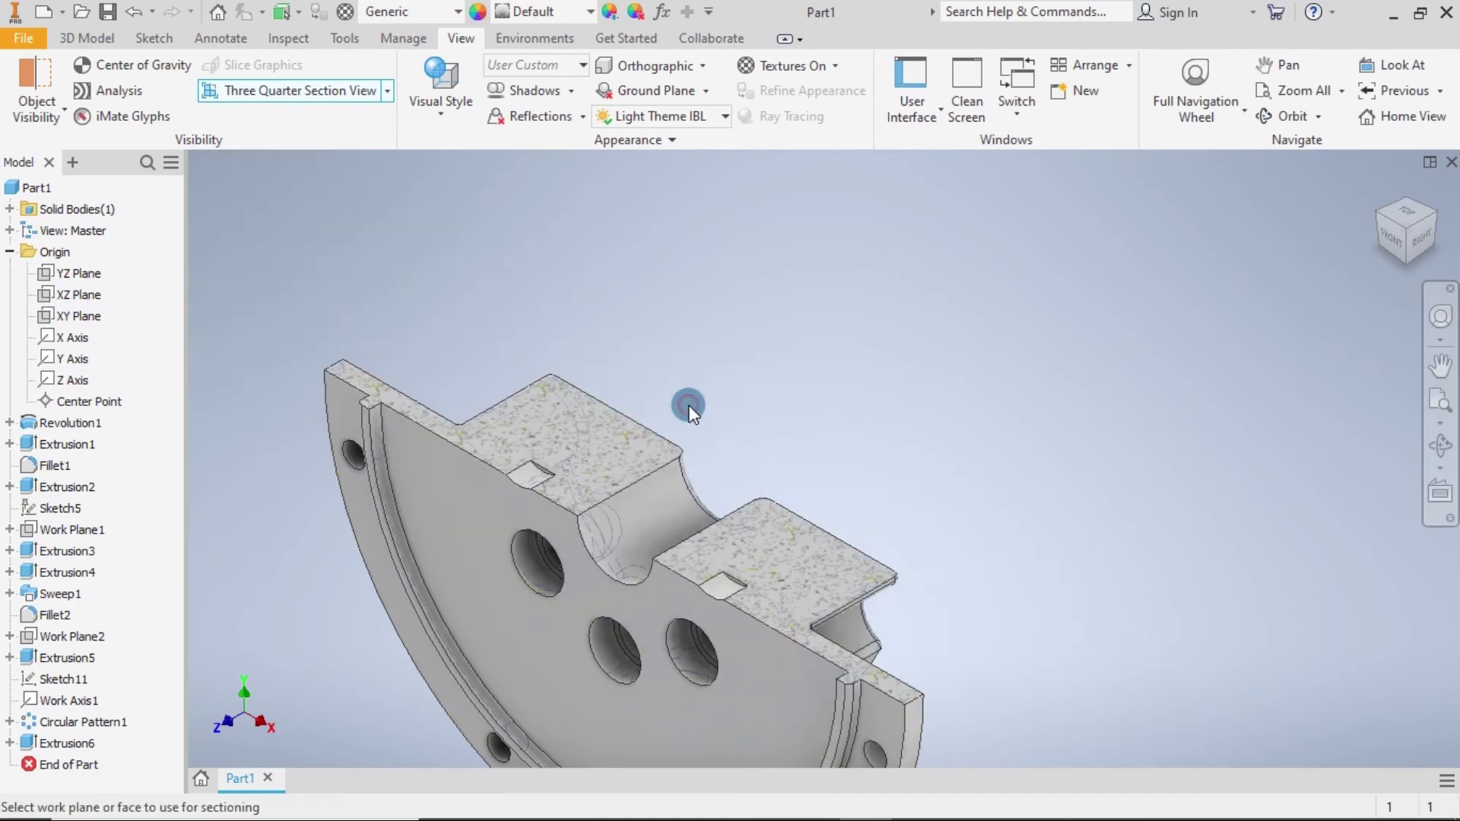
{"action": "left_click", "coordinate": [62, 273]}
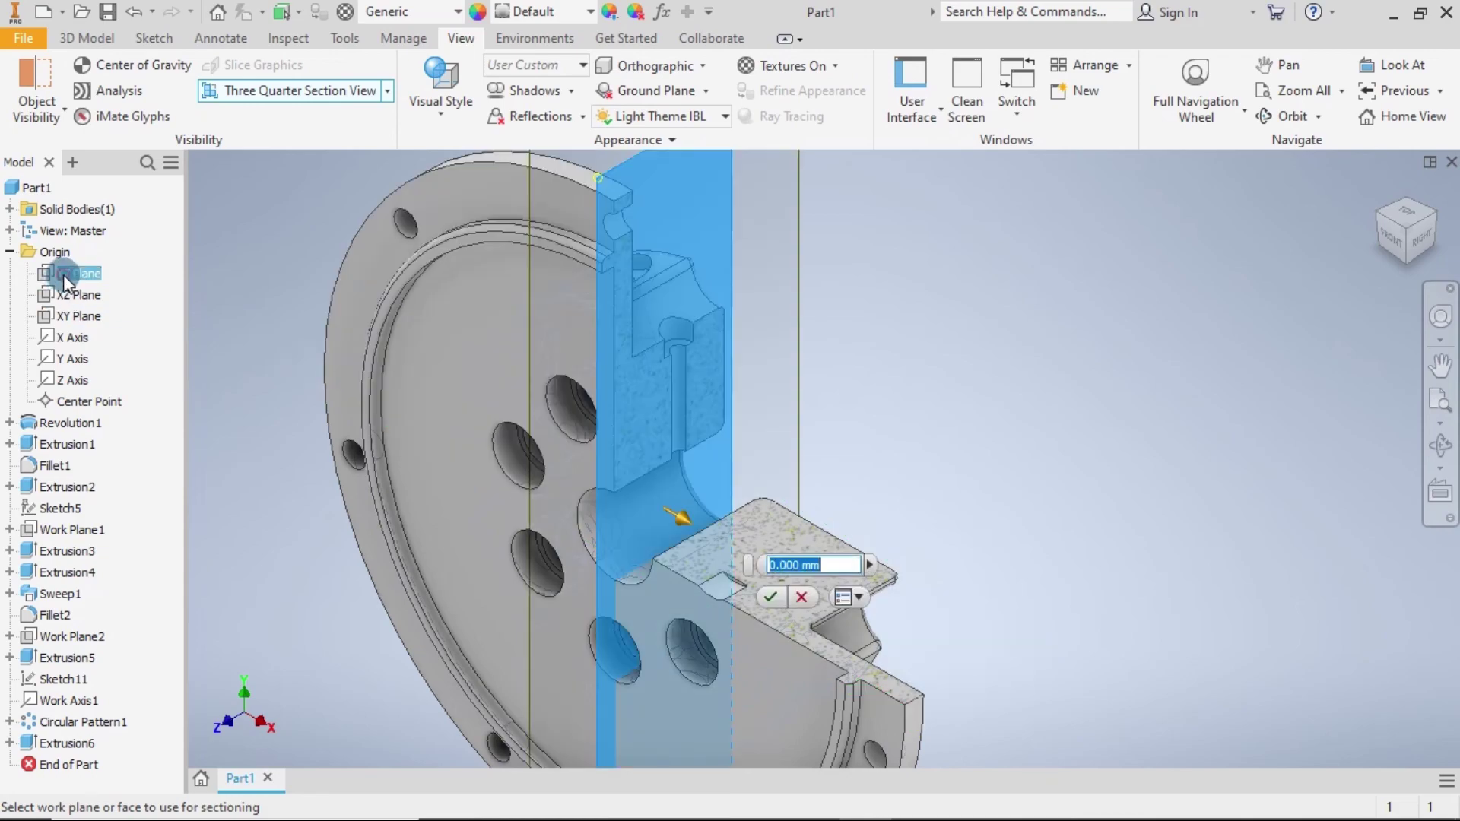
{"action": "left_click", "coordinate": [83, 283]}
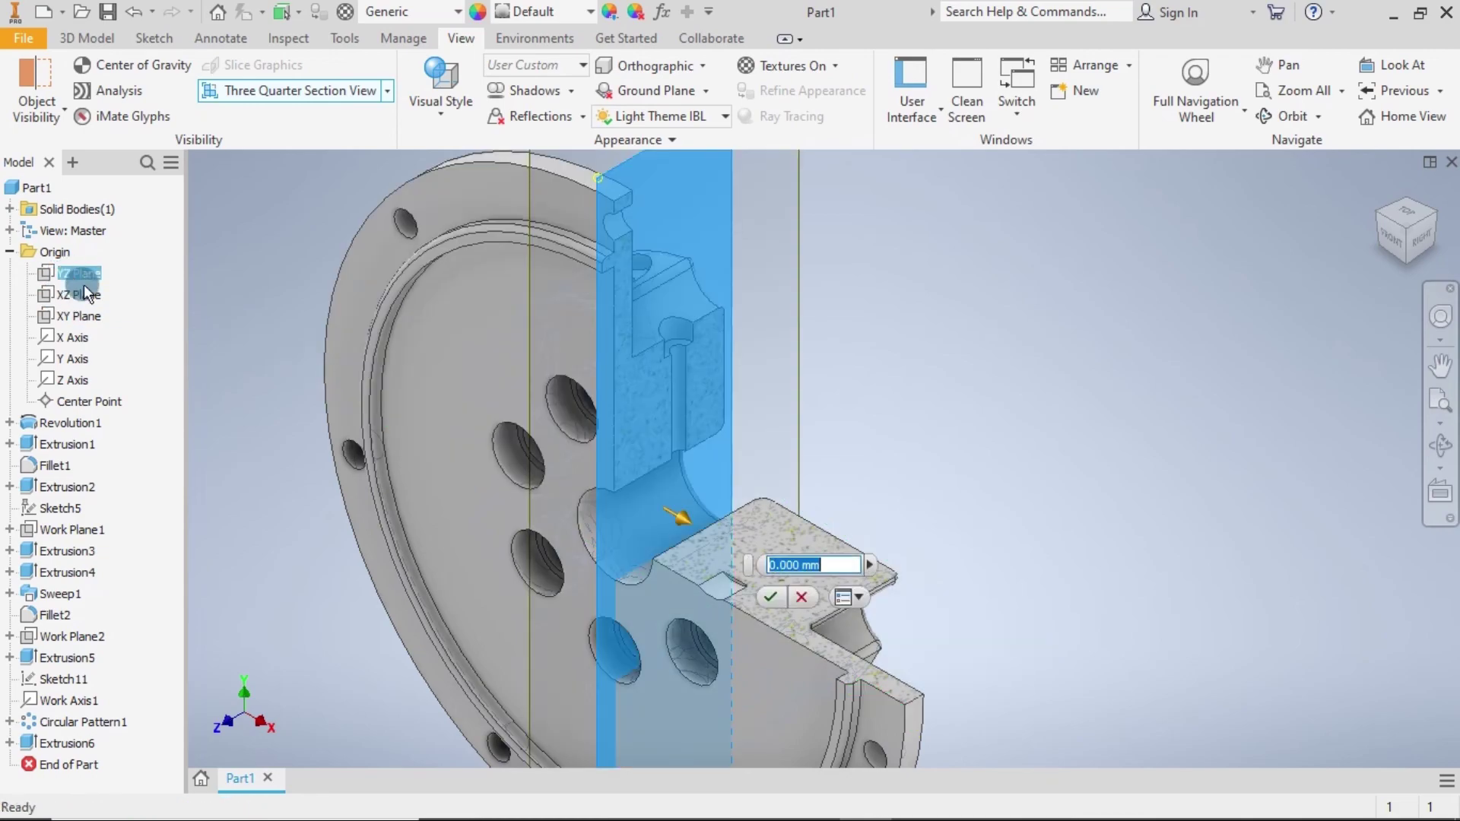
{"action": "left_click", "coordinate": [777, 594]}
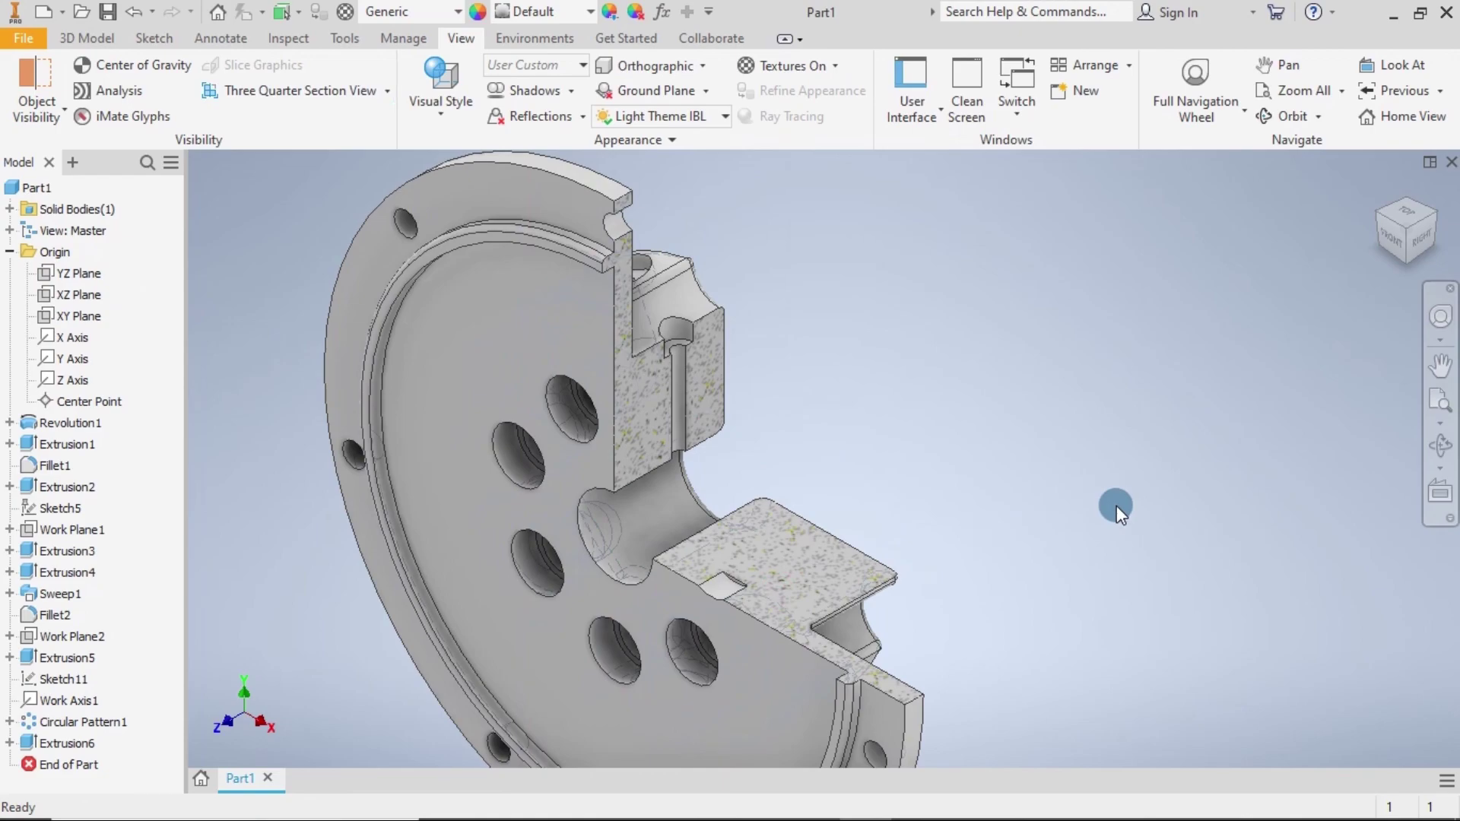
Pan, zoom and orbit to inspect the sectioned flange's internal bores and passages.
{"action": "scroll", "coordinate": [1103, 503], "scroll_direction": "down", "scroll_amount": 5}
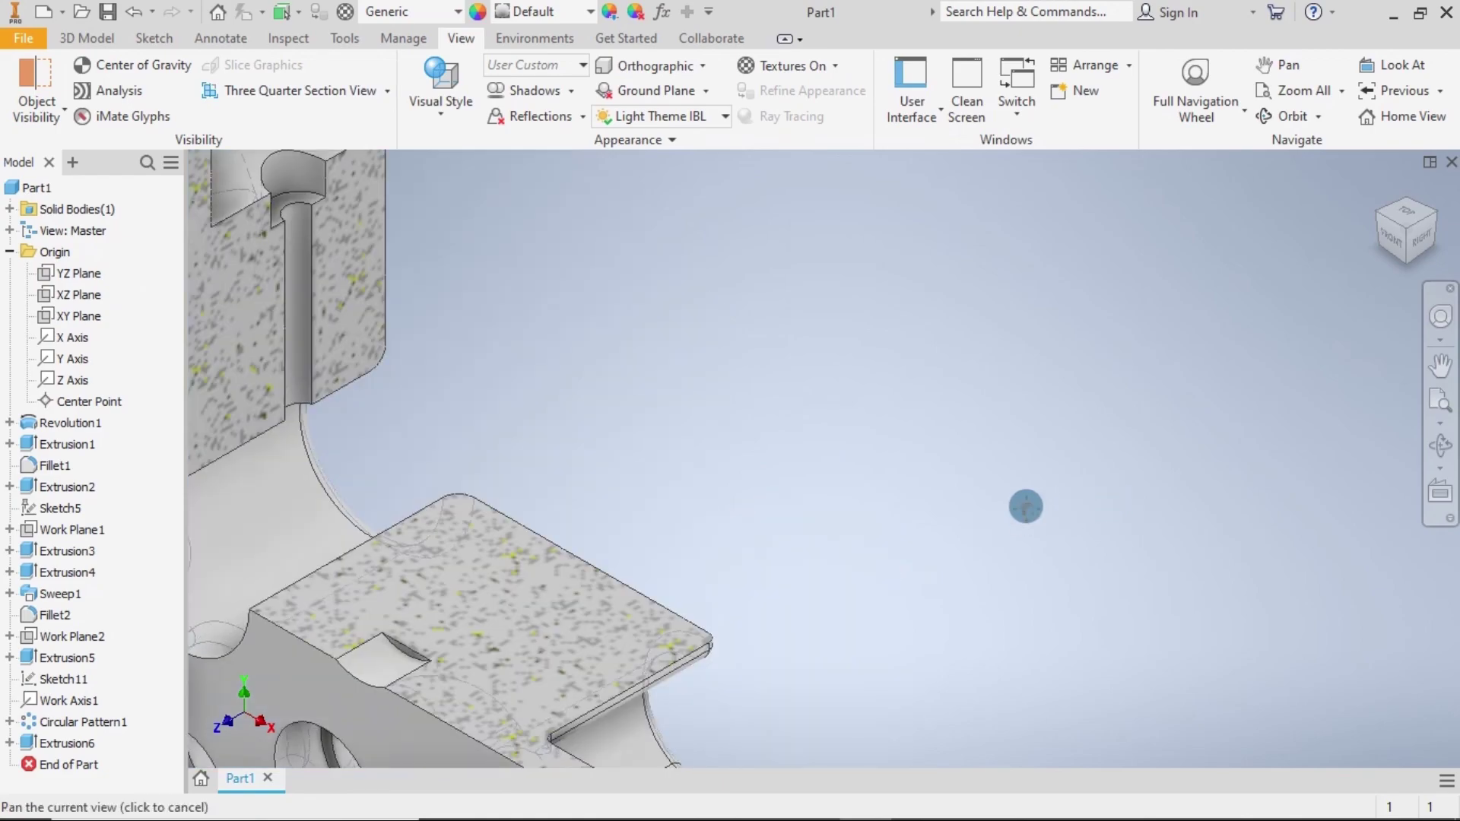
{"action": "middle_click_drag", "start_coordinate": [1024, 505], "coordinate": [1061, 283]}
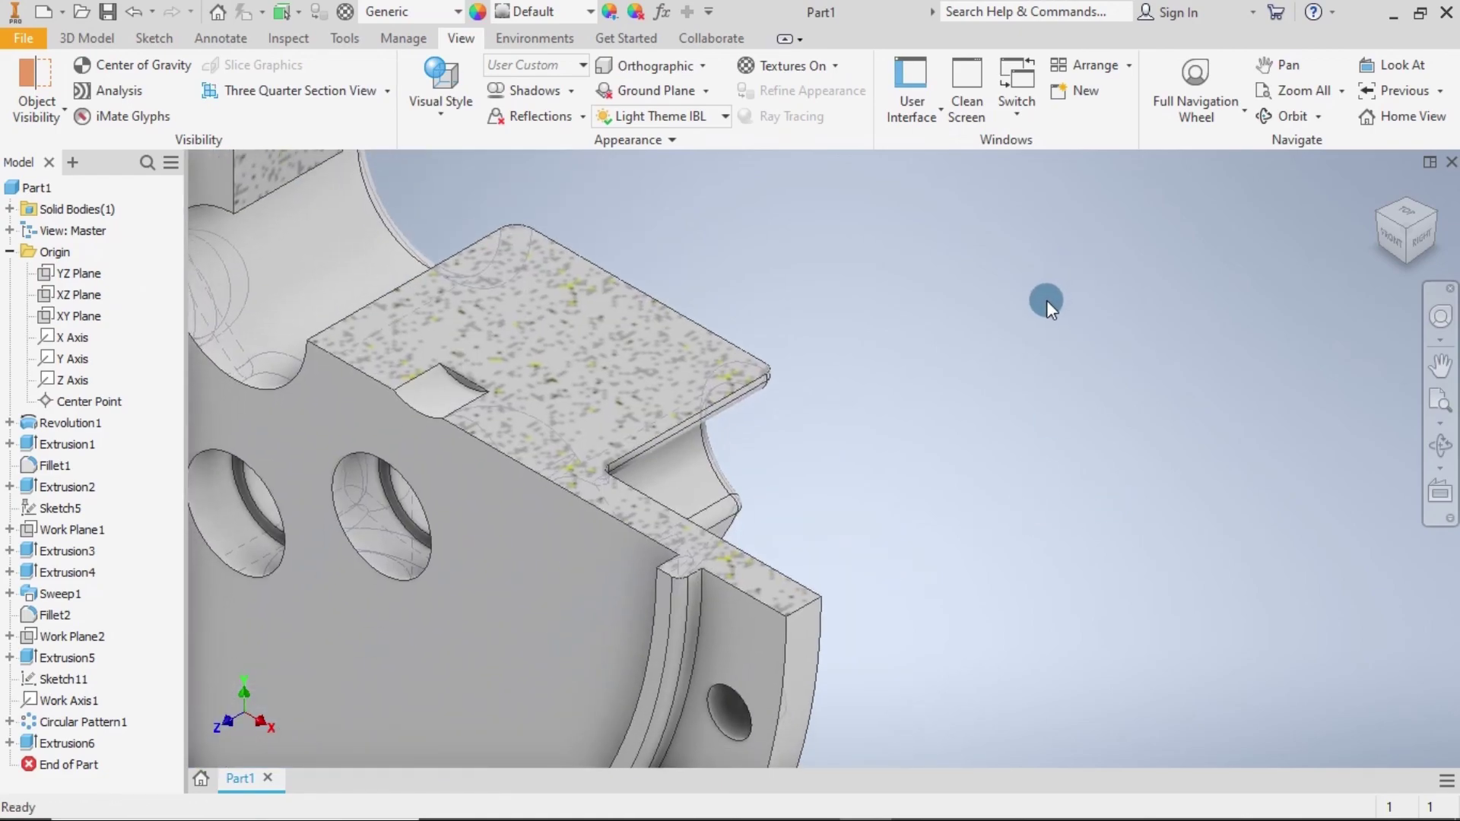
{"action": "scroll", "coordinate": [1047, 299], "scroll_direction": "down", "scroll_amount": 1}
{"action": "scroll", "coordinate": [1020, 312], "scroll_direction": "up", "scroll_amount": 3}
{"action": "scroll", "coordinate": [1010, 310], "scroll_direction": "down", "scroll_amount": 1}
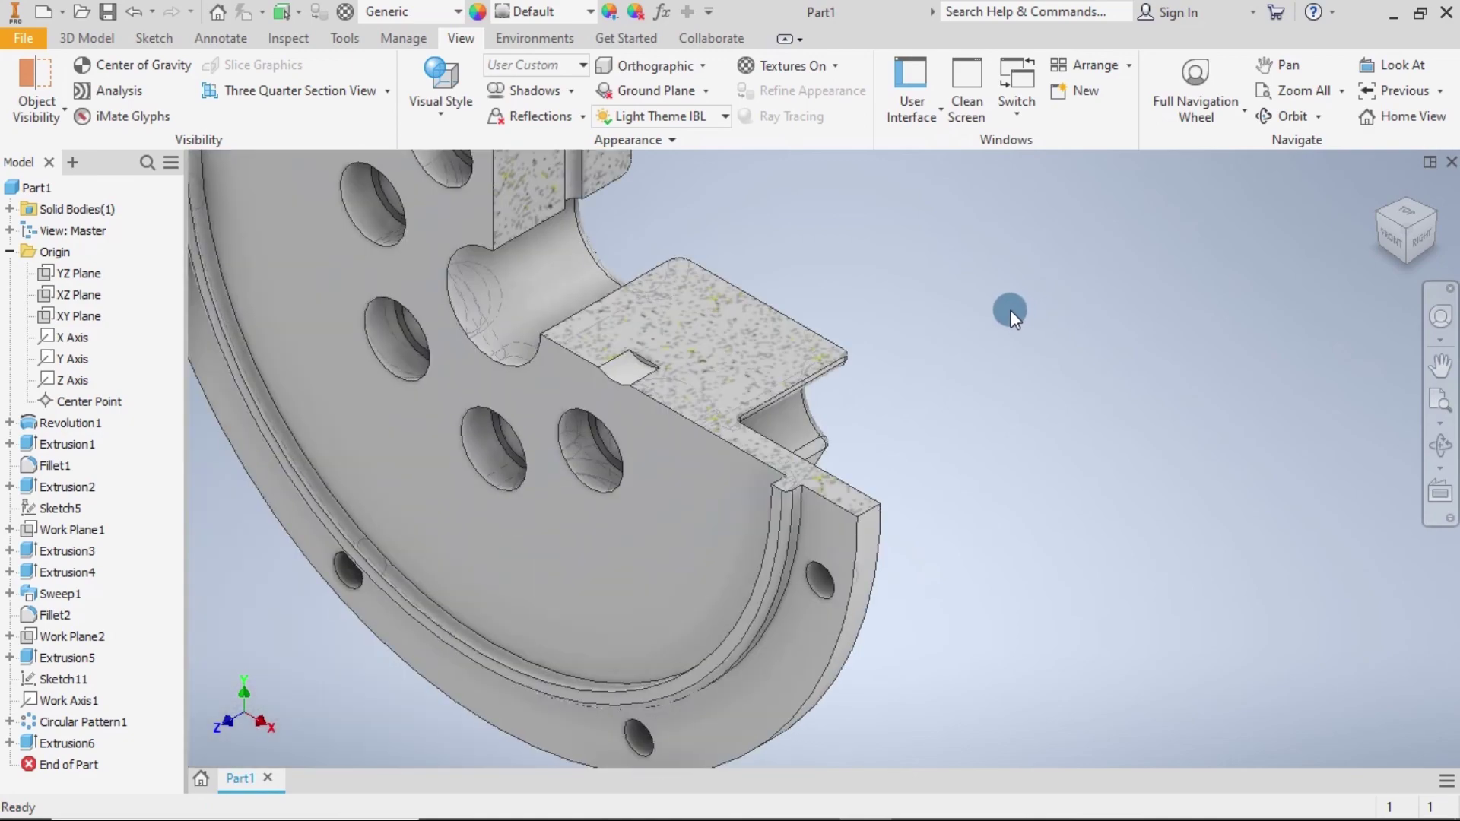
{"action": "scroll", "coordinate": [1011, 311], "scroll_direction": "up", "scroll_amount": 2}
{"action": "middle_click_drag", "start_coordinate": [992, 283], "coordinate": [946, 290], "text": "shift"}
{"action": "scroll", "coordinate": [942, 294], "scroll_direction": "up", "scroll_amount": 3}
{"action": "mouse_move", "coordinate": [883, 199]}
{"action": "middle_mouse_down"}
{"action": "mouse_move", "coordinate": [801, 283]}
{"action": "mouse_move", "coordinate": [732, 321]}
{"action": "middle_mouse_up"}
{"action": "scroll", "coordinate": [729, 321], "scroll_direction": "down", "scroll_amount": 3}
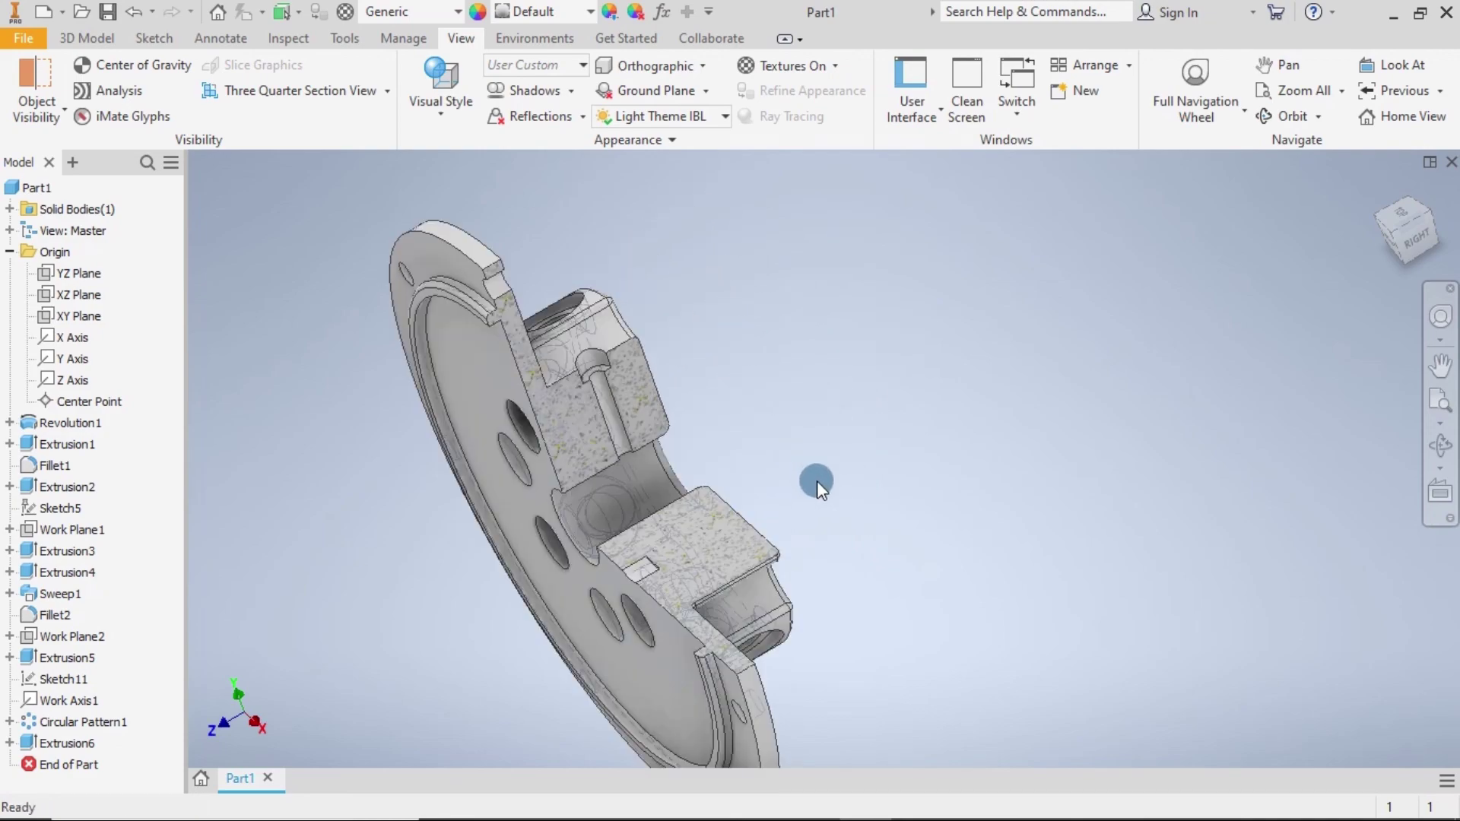
{"action": "mouse_move", "coordinate": [817, 480]}
{"action": "middle_mouse_down", "text": "shift"}
{"action": "mouse_move", "coordinate": [769, 473]}
{"action": "mouse_move", "coordinate": [694, 385]}
{"action": "mouse_move", "coordinate": [638, 563]}
{"action": "mouse_move", "coordinate": [651, 522]}
{"action": "mouse_move", "coordinate": [902, 561]}
{"action": "middle_mouse_up", "text": "shift"}
{"action": "mouse_move", "coordinate": [972, 570]}
{"action": "left_mouse_down"}
{"action": "mouse_move", "coordinate": [754, 588]}
{"action": "mouse_move", "coordinate": [544, 505]}
{"action": "mouse_move", "coordinate": [521, 368]}
{"action": "mouse_move", "coordinate": [545, 538]}
{"action": "mouse_move", "coordinate": [724, 560]}
{"action": "mouse_move", "coordinate": [924, 558]}
{"action": "left_mouse_up"}
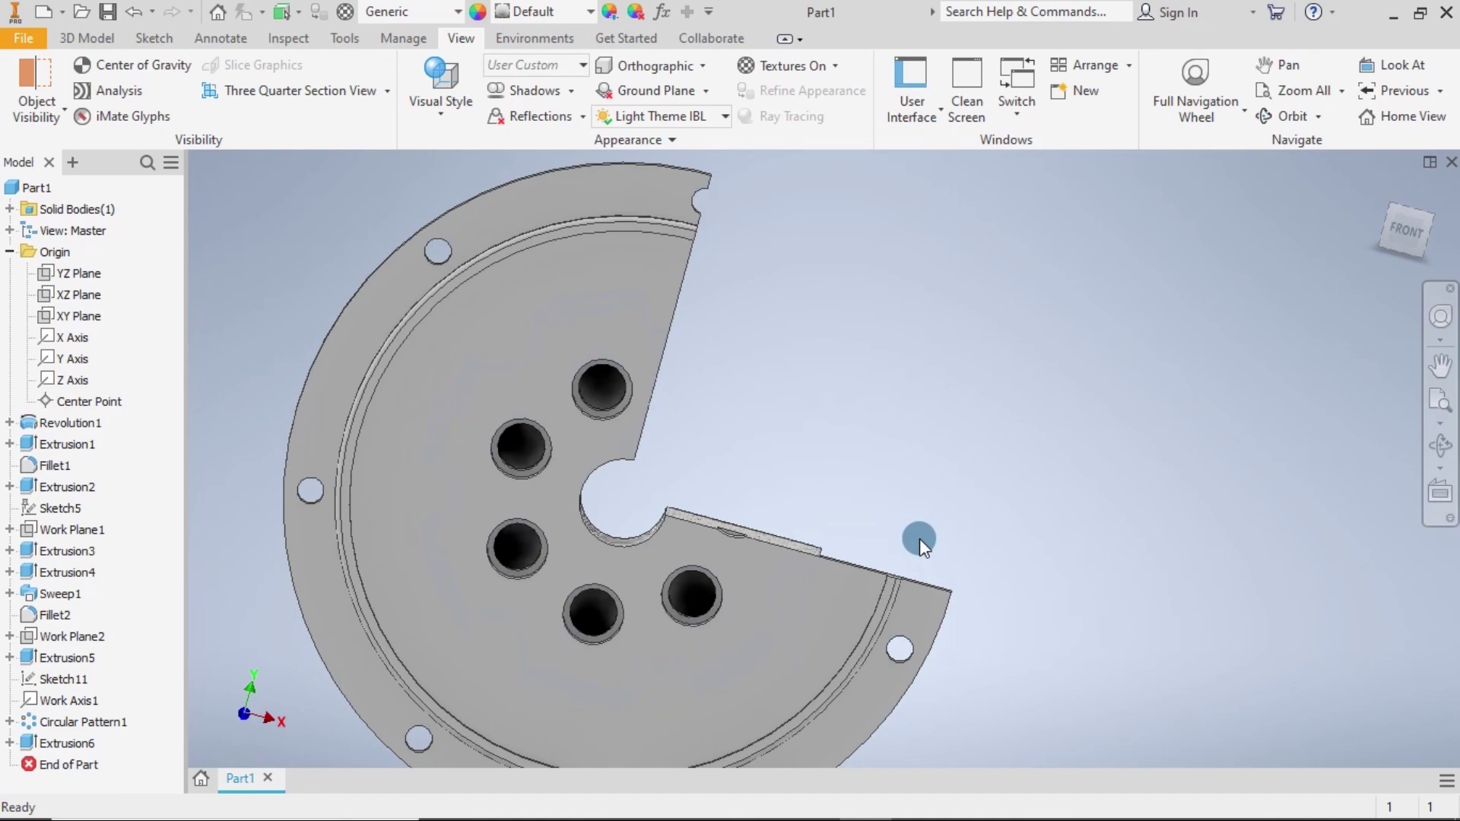
End the section view and check the flange from the Left, Front and Back.
{"action": "left_click", "coordinate": [387, 90]}
{"action": "left_click", "coordinate": [255, 253]}
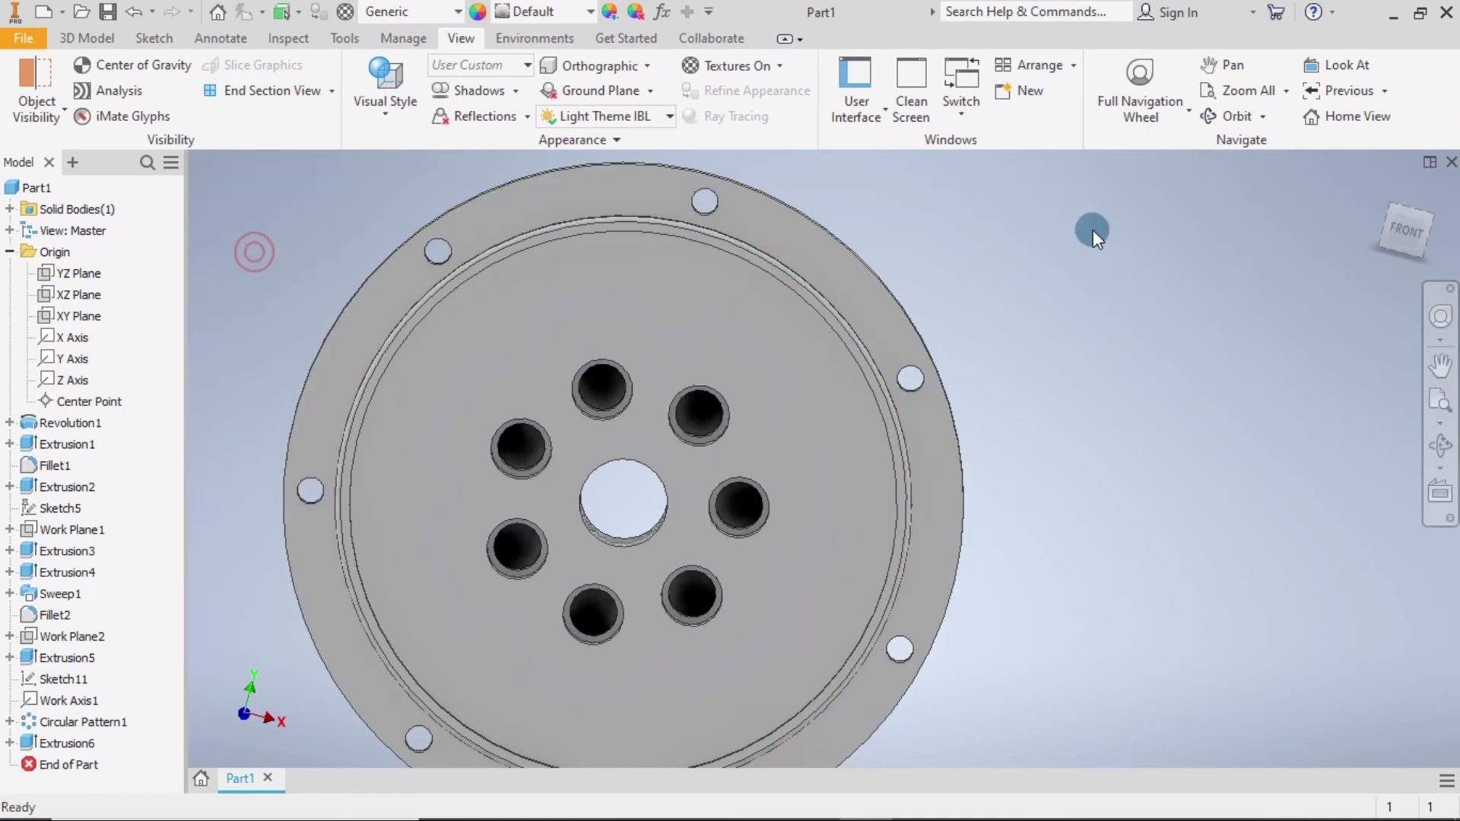
{"action": "left_click", "coordinate": [1389, 222]}
{"action": "left_click", "coordinate": [1389, 239]}
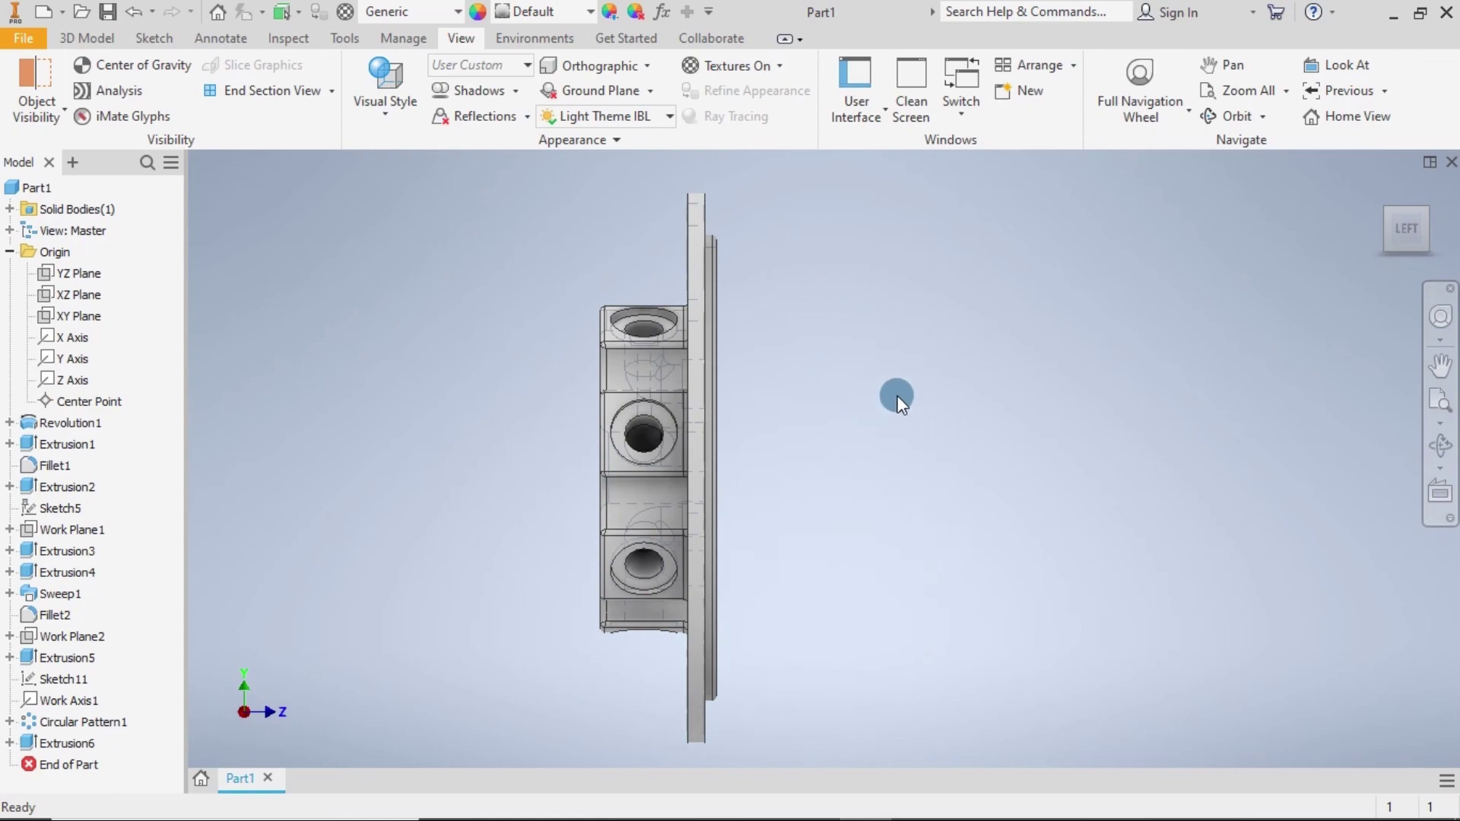
{"action": "mouse_move", "coordinate": [1414, 231]}
{"action": "left_click", "coordinate": [1441, 230]}
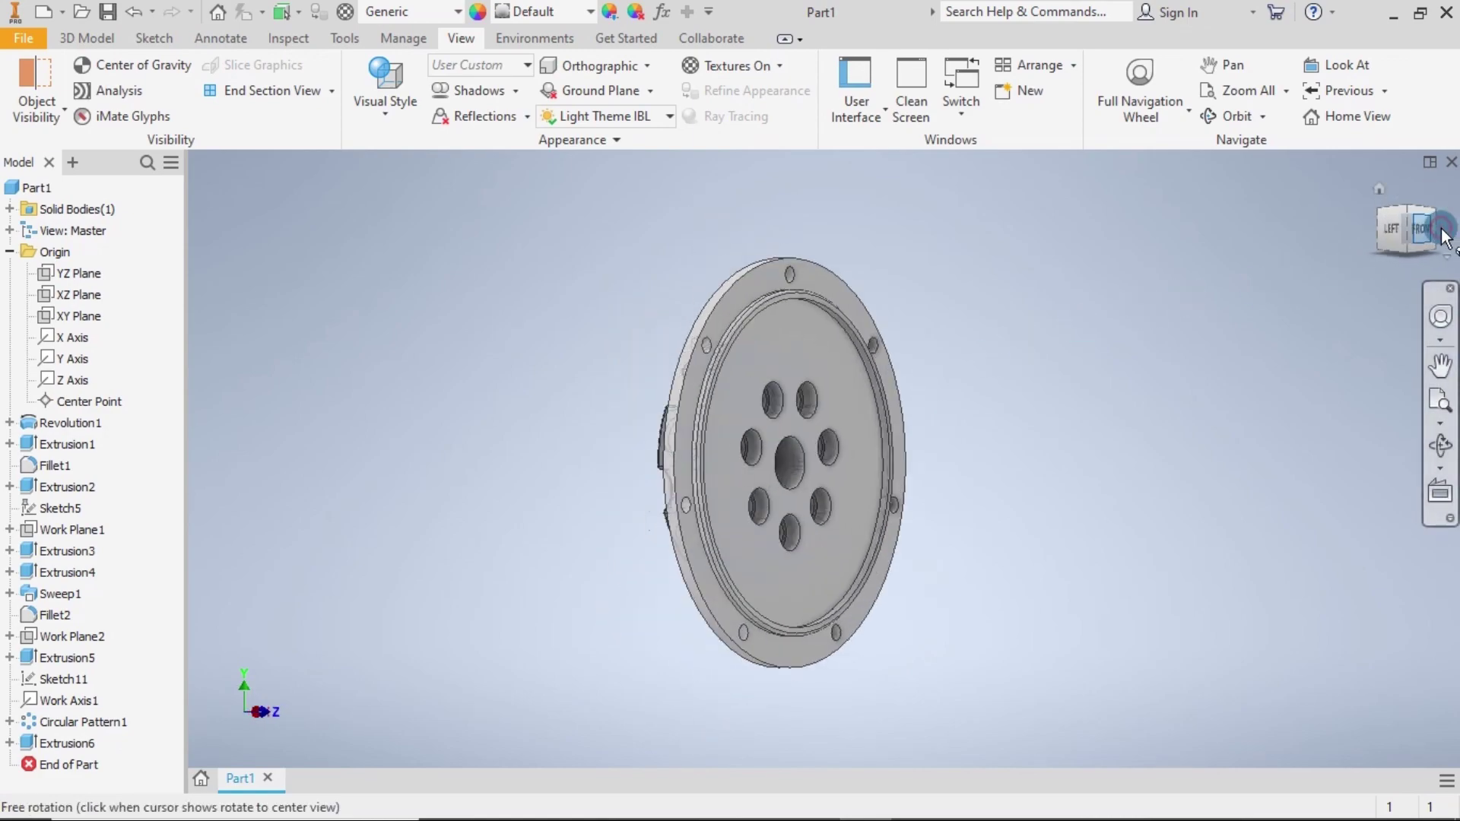
{"action": "left_click", "coordinate": [1442, 231]}
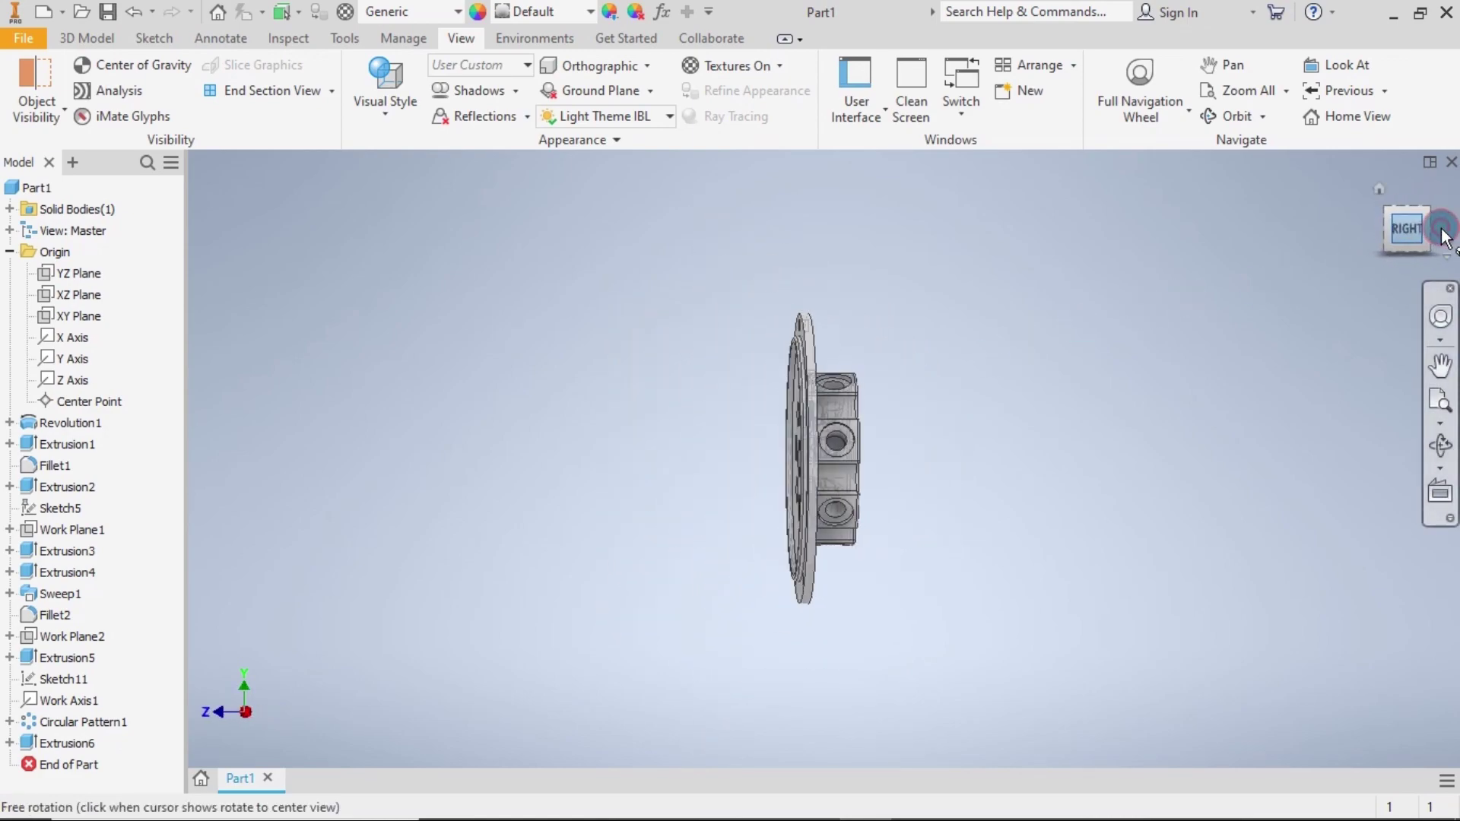
{"action": "left_click", "coordinate": [1442, 231]}
Orbit around the uncut flange's hub, then return to Home view.
{"action": "scroll", "coordinate": [1090, 428], "scroll_direction": "up", "scroll_amount": 3}
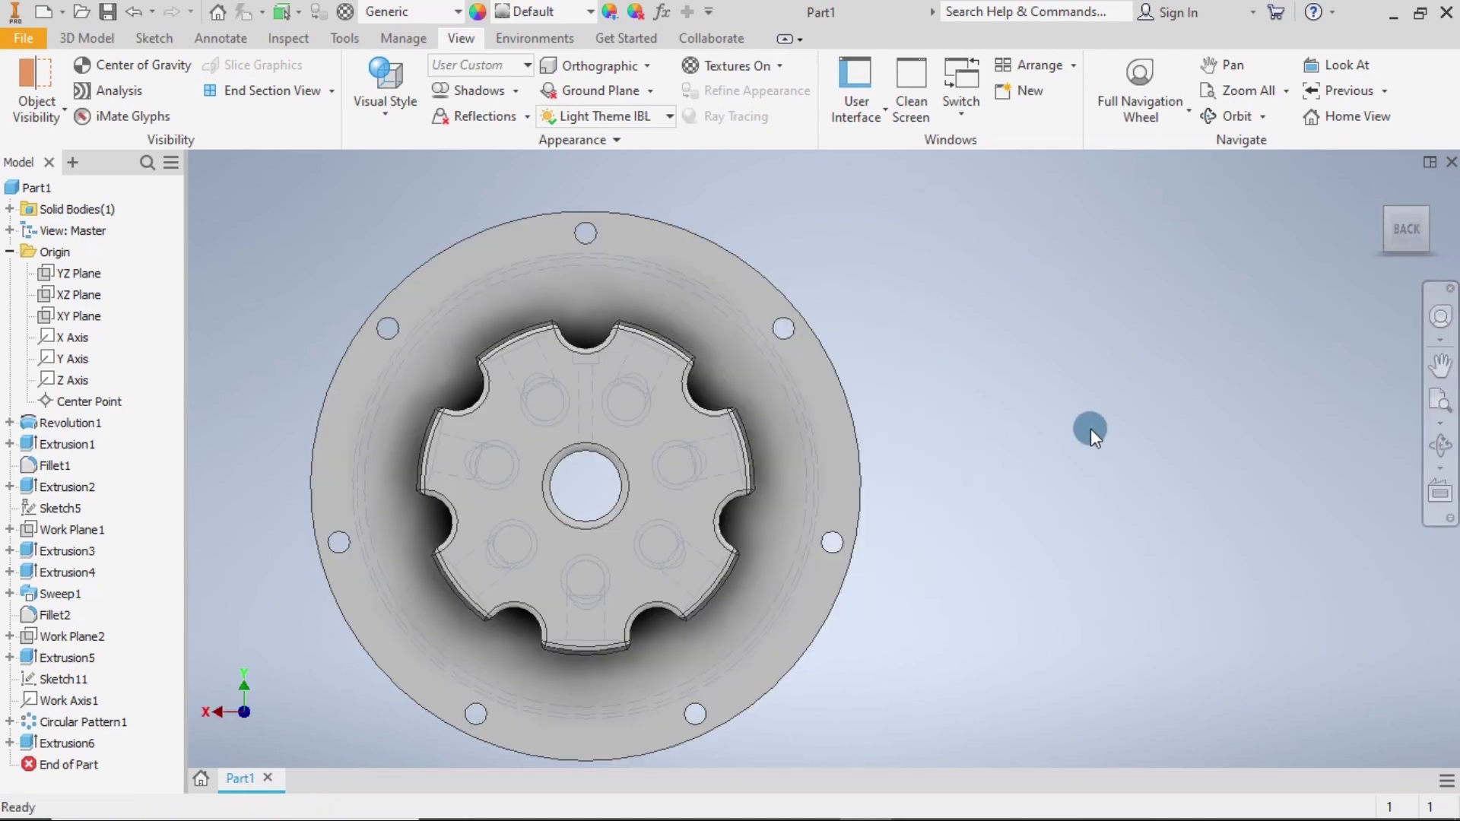
{"action": "middle_click_drag", "start_coordinate": [983, 365], "coordinate": [1049, 395], "text": "shift"}
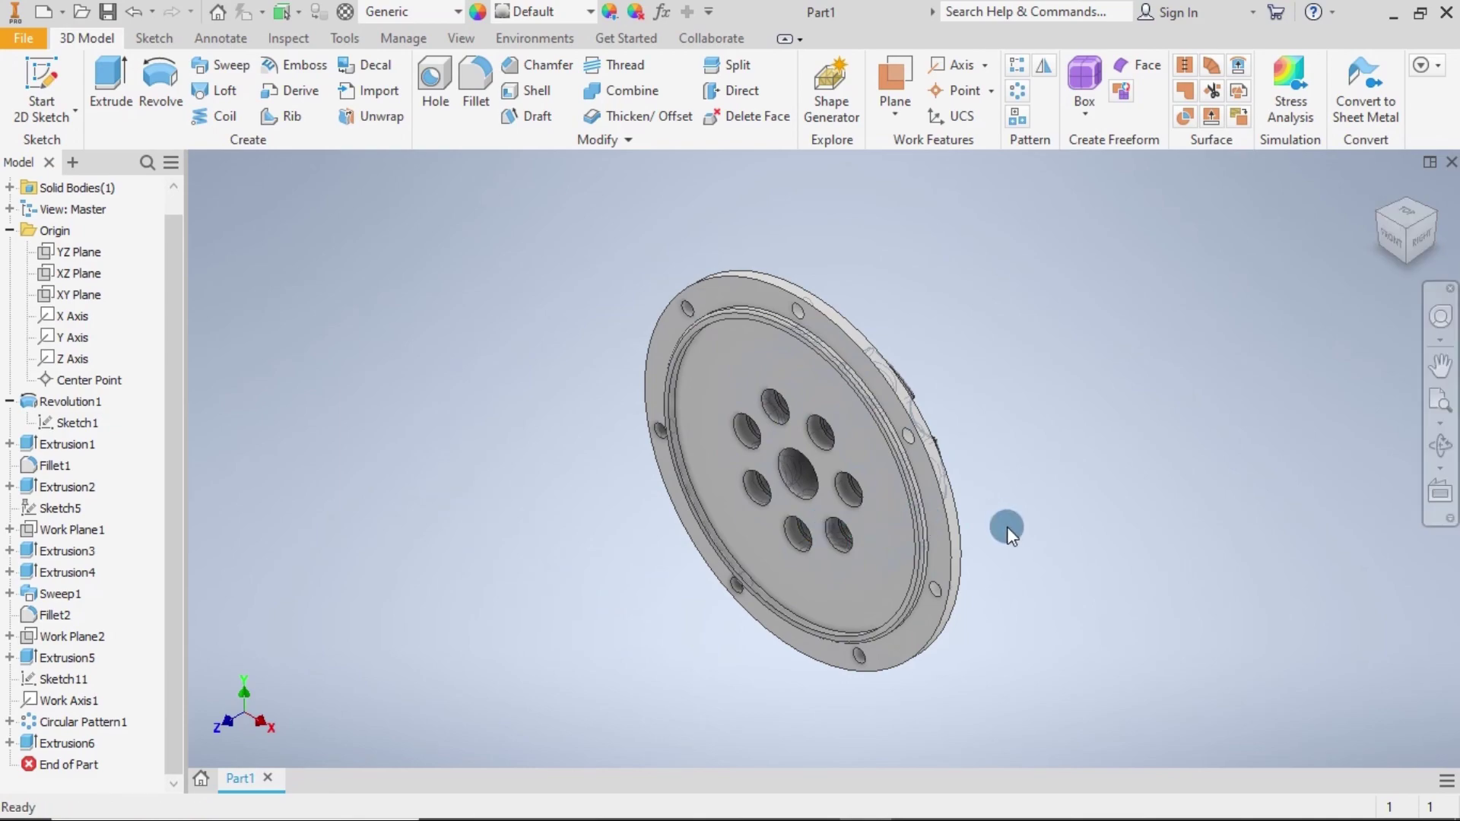
{"action": "mouse_move", "coordinate": [1039, 531]}
{"action": "left_mouse_down"}
{"action": "mouse_move", "coordinate": [670, 436]}
{"action": "mouse_move", "coordinate": [449, 423]}
{"action": "mouse_move", "coordinate": [427, 467]}
{"action": "mouse_move", "coordinate": [644, 471]}
{"action": "mouse_move", "coordinate": [499, 495]}
{"action": "left_mouse_up"}
{"action": "key", "text": "Escape"}
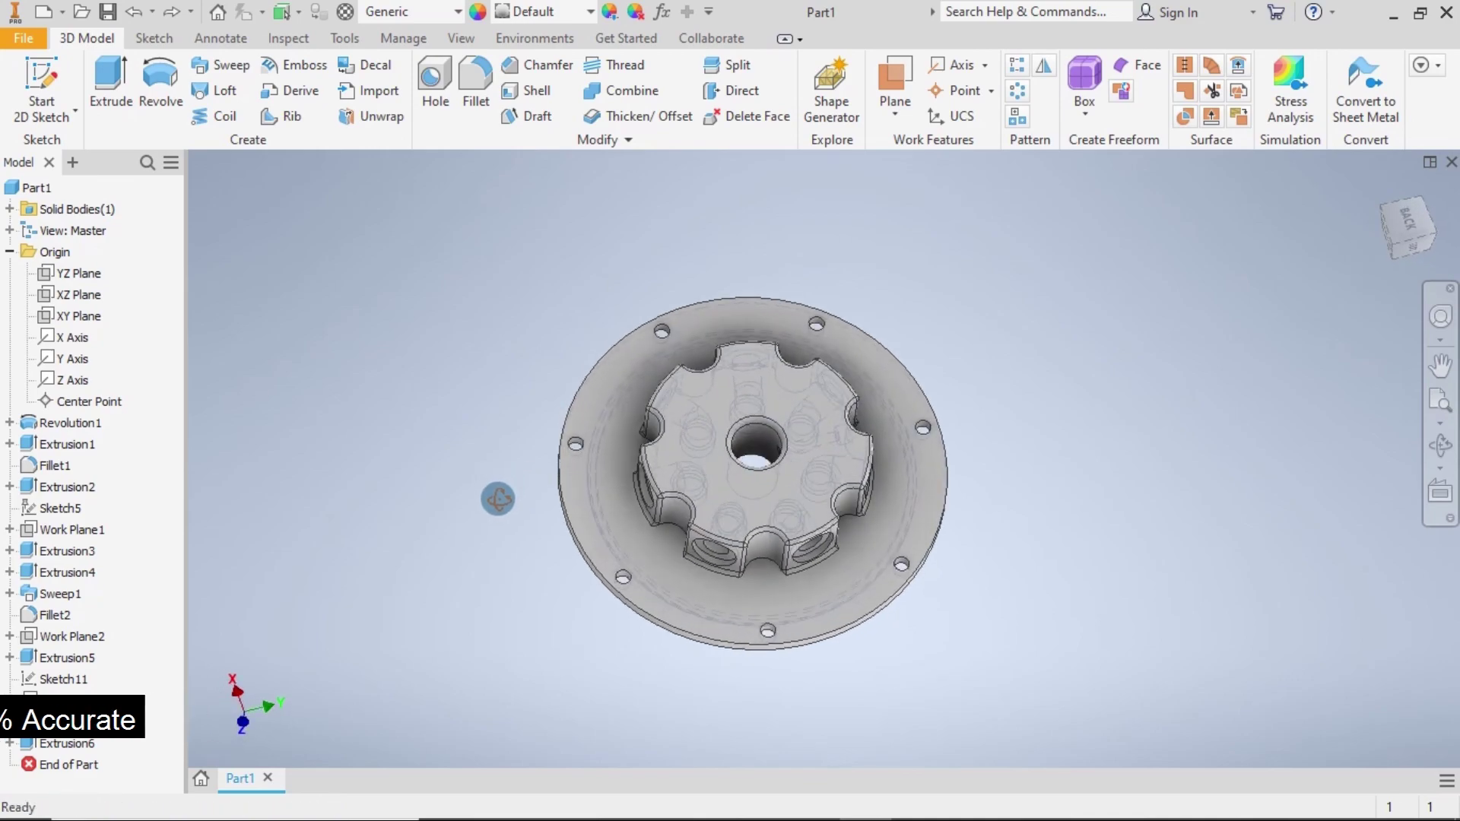
{"action": "middle_click_drag", "start_coordinate": [1049, 420], "coordinate": [1095, 456], "text": "shift"}
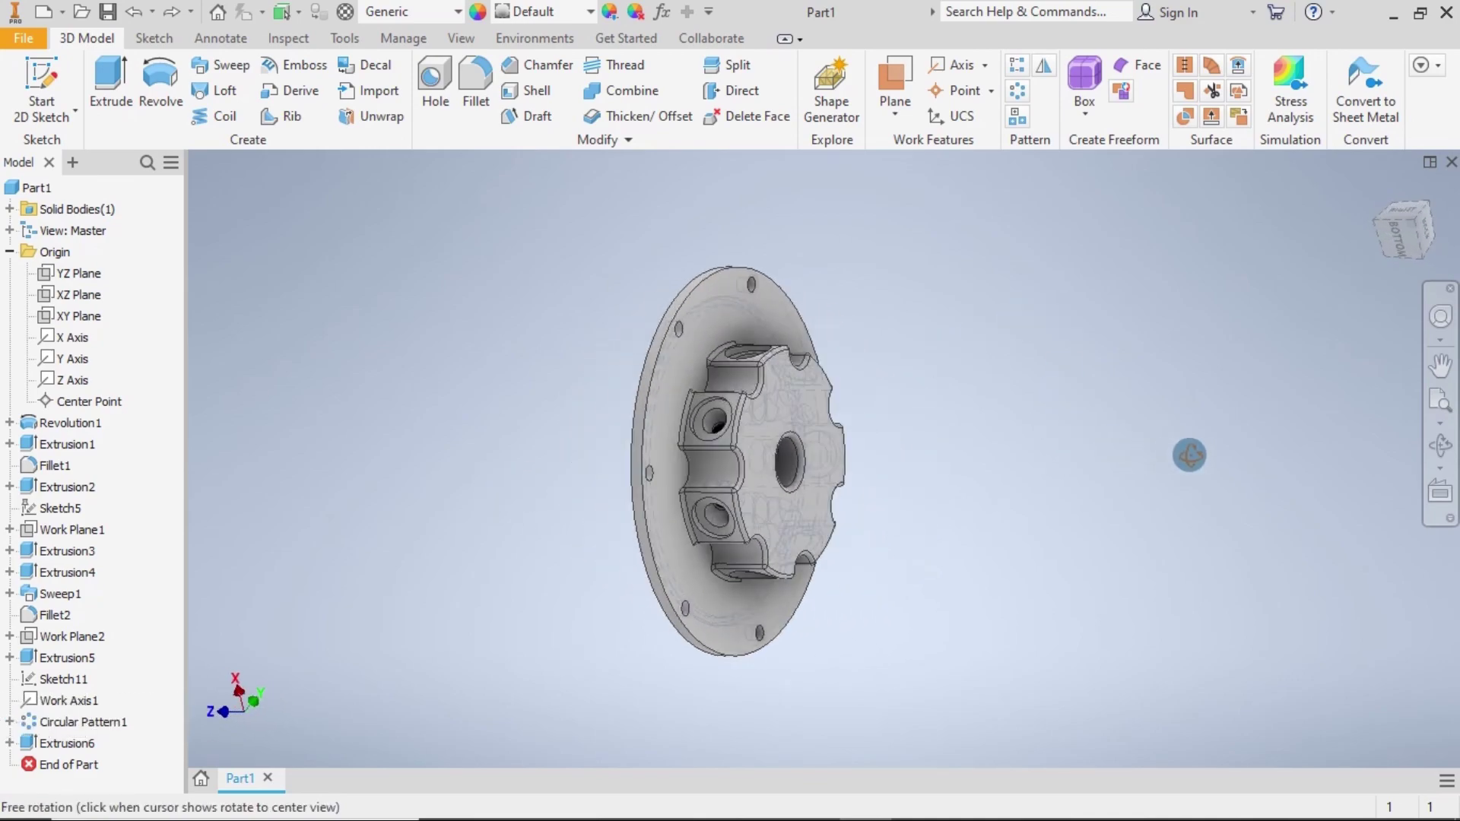
{"action": "left_click", "coordinate": [1380, 189]}
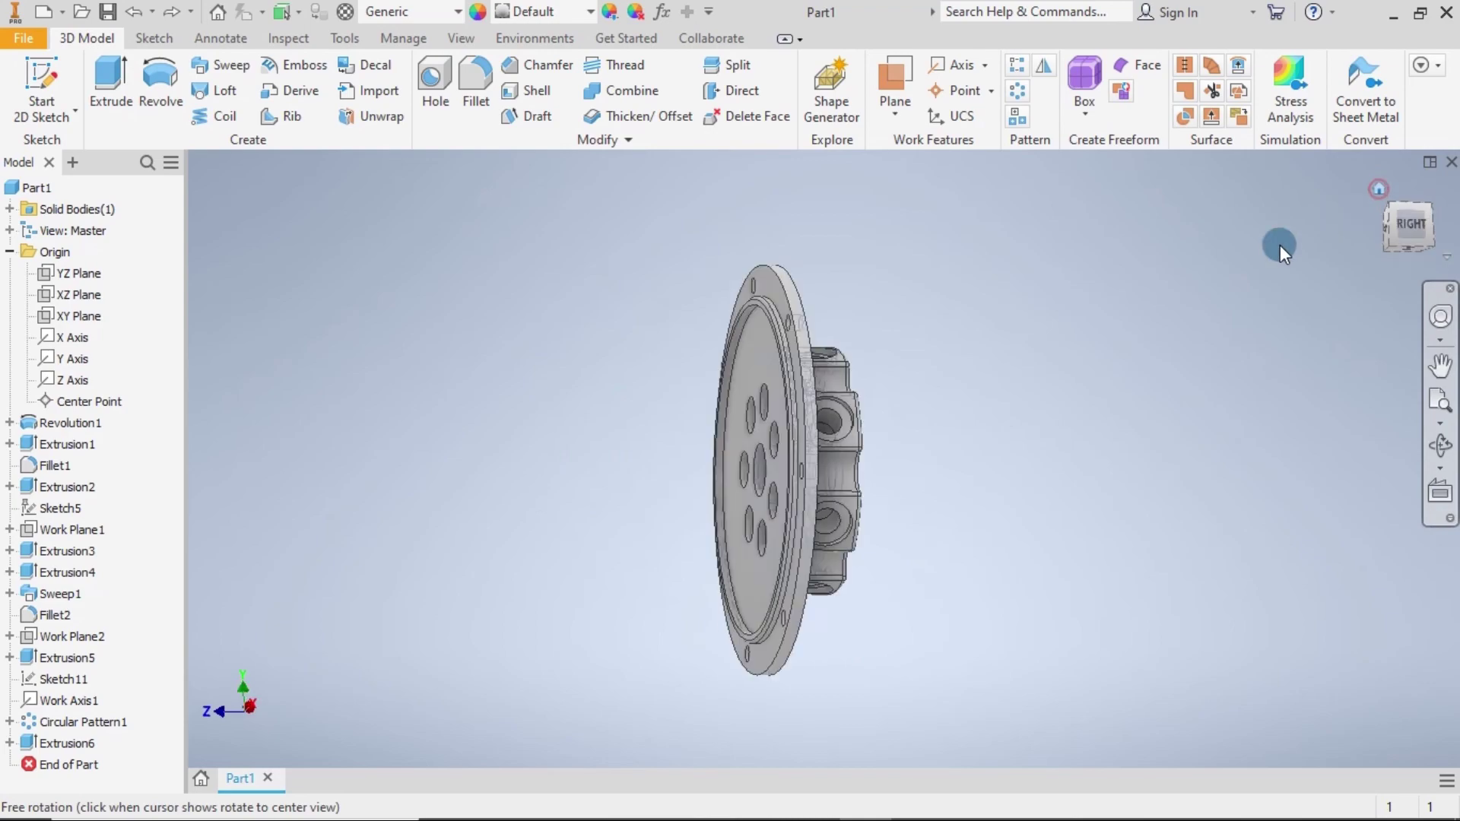
{"action": "left_click", "coordinate": [484, 210]}
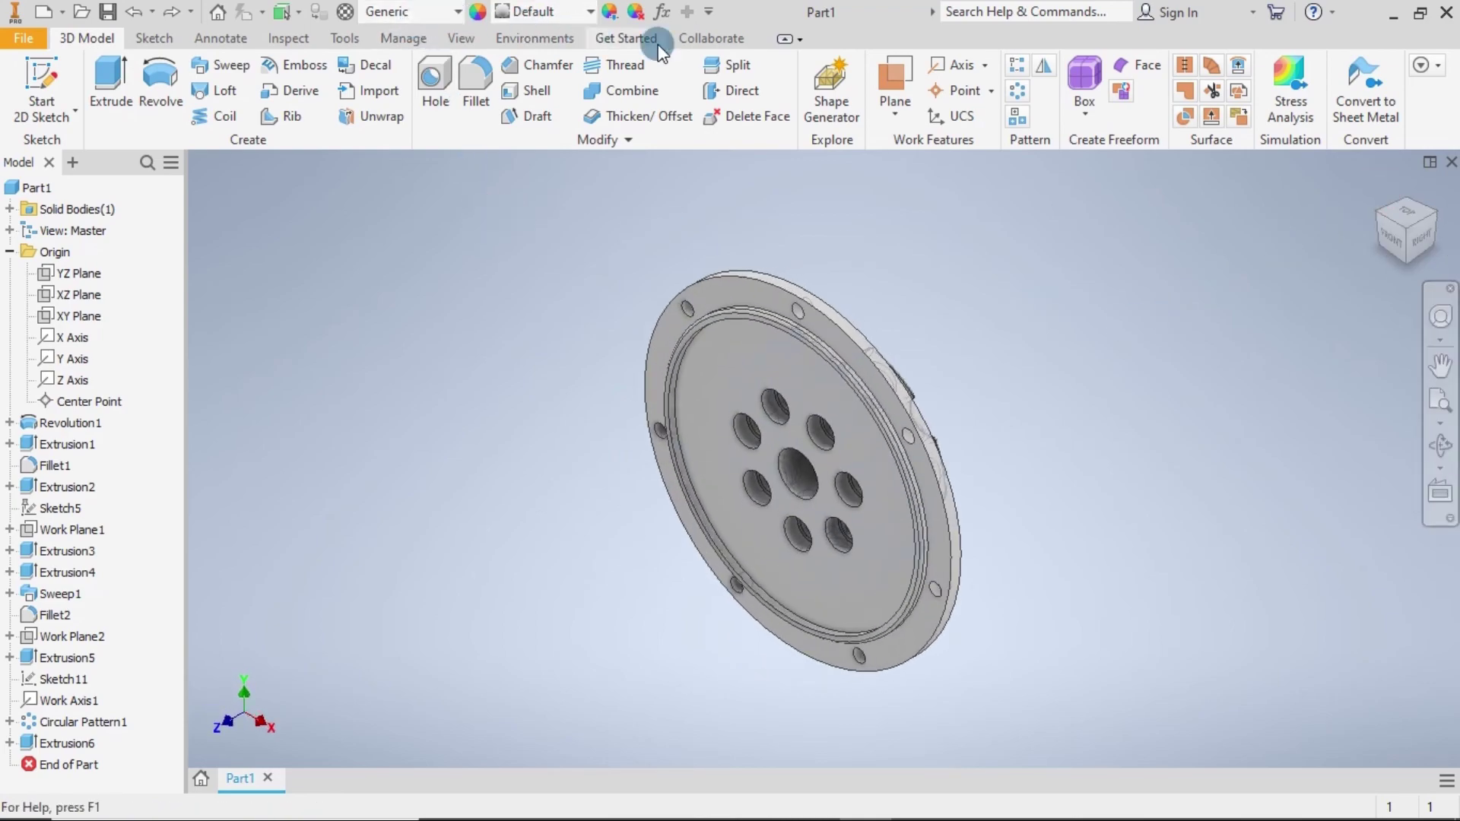
Save the part as Block 2.ipt and minimize Inventor.
{"action": "left_click", "coordinate": [107, 13]}
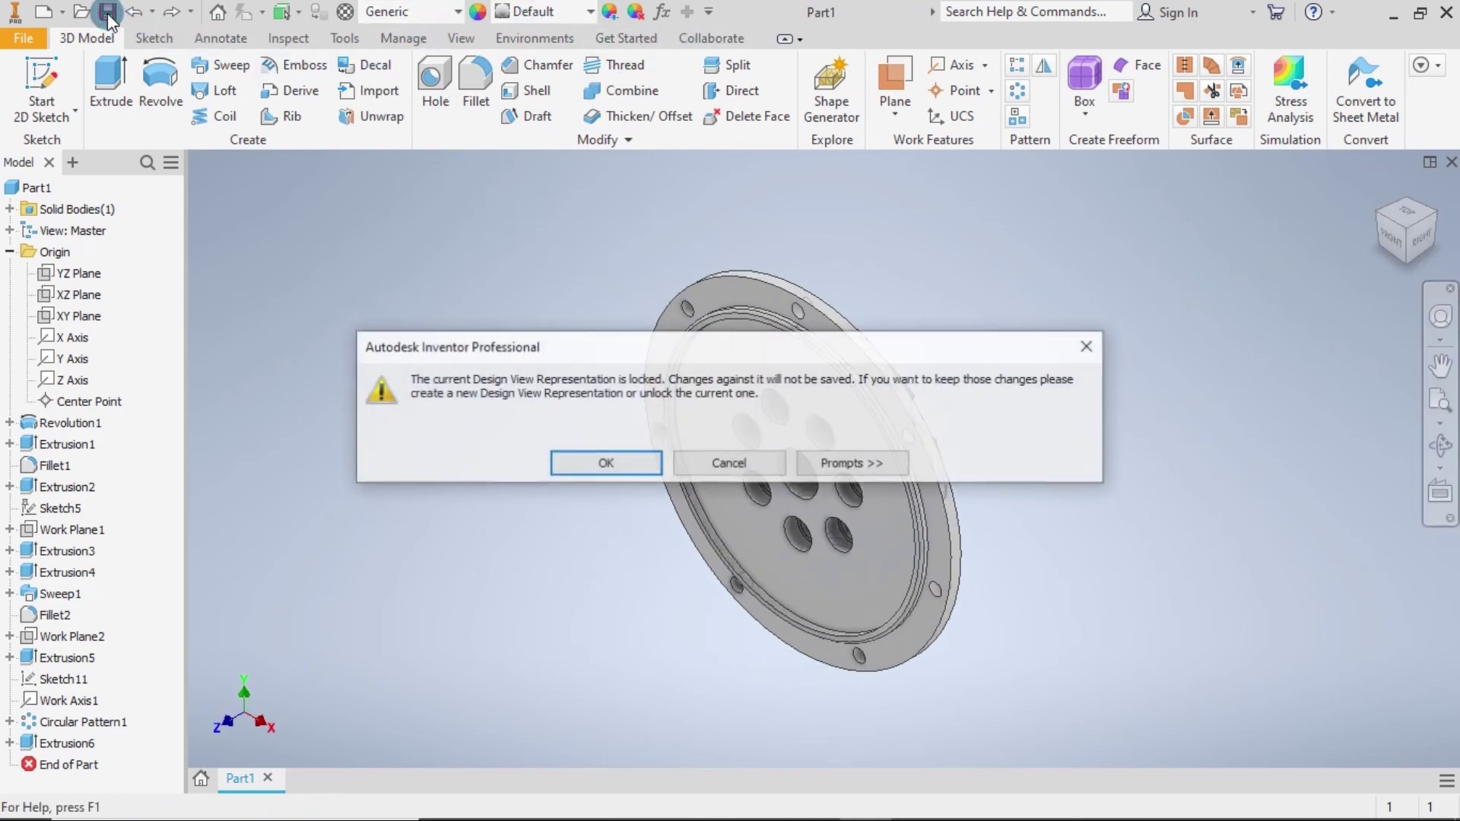
{"action": "left_click", "coordinate": [625, 466]}
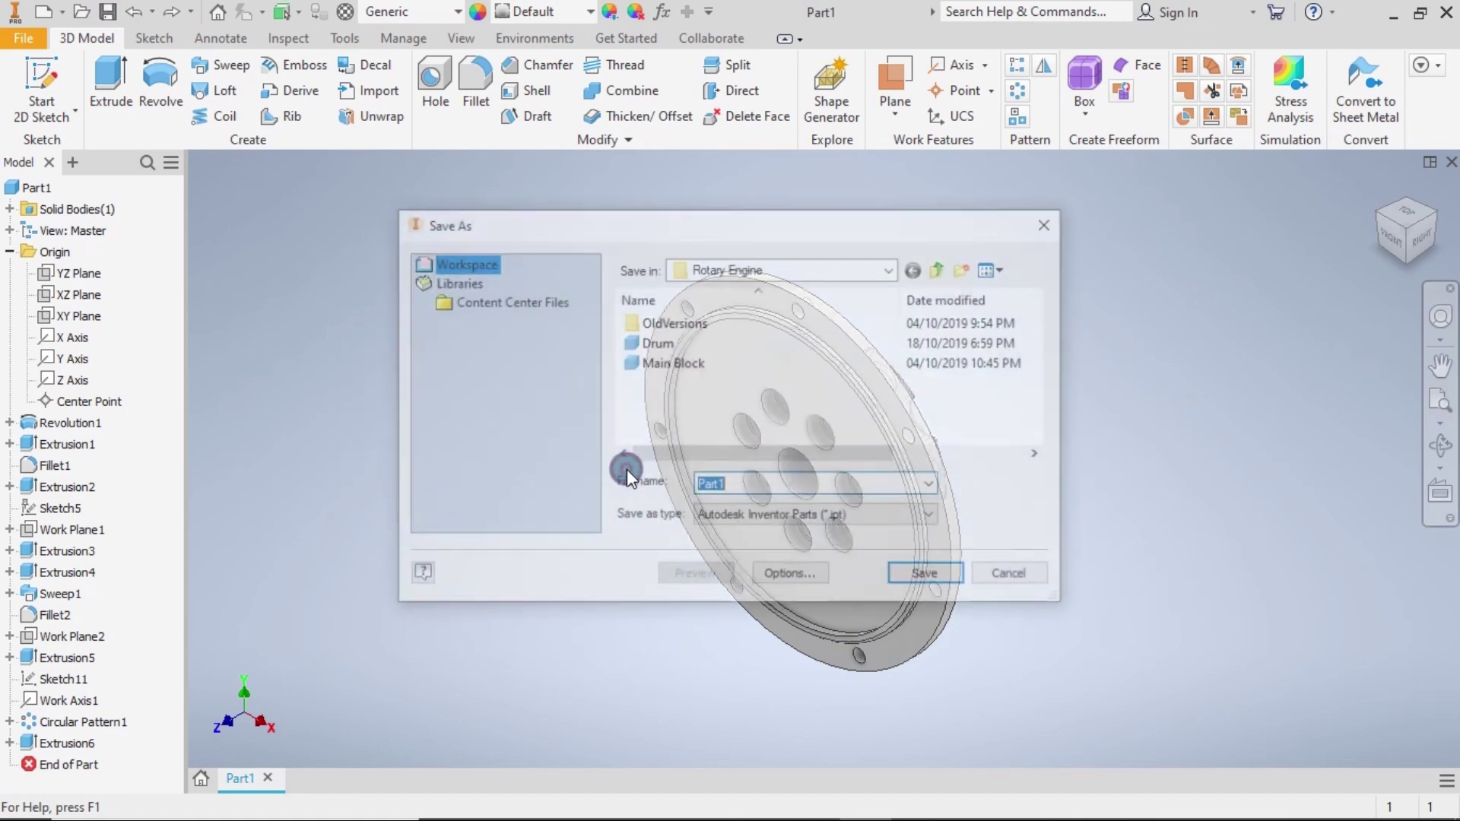
{"action": "type", "text": "B"}
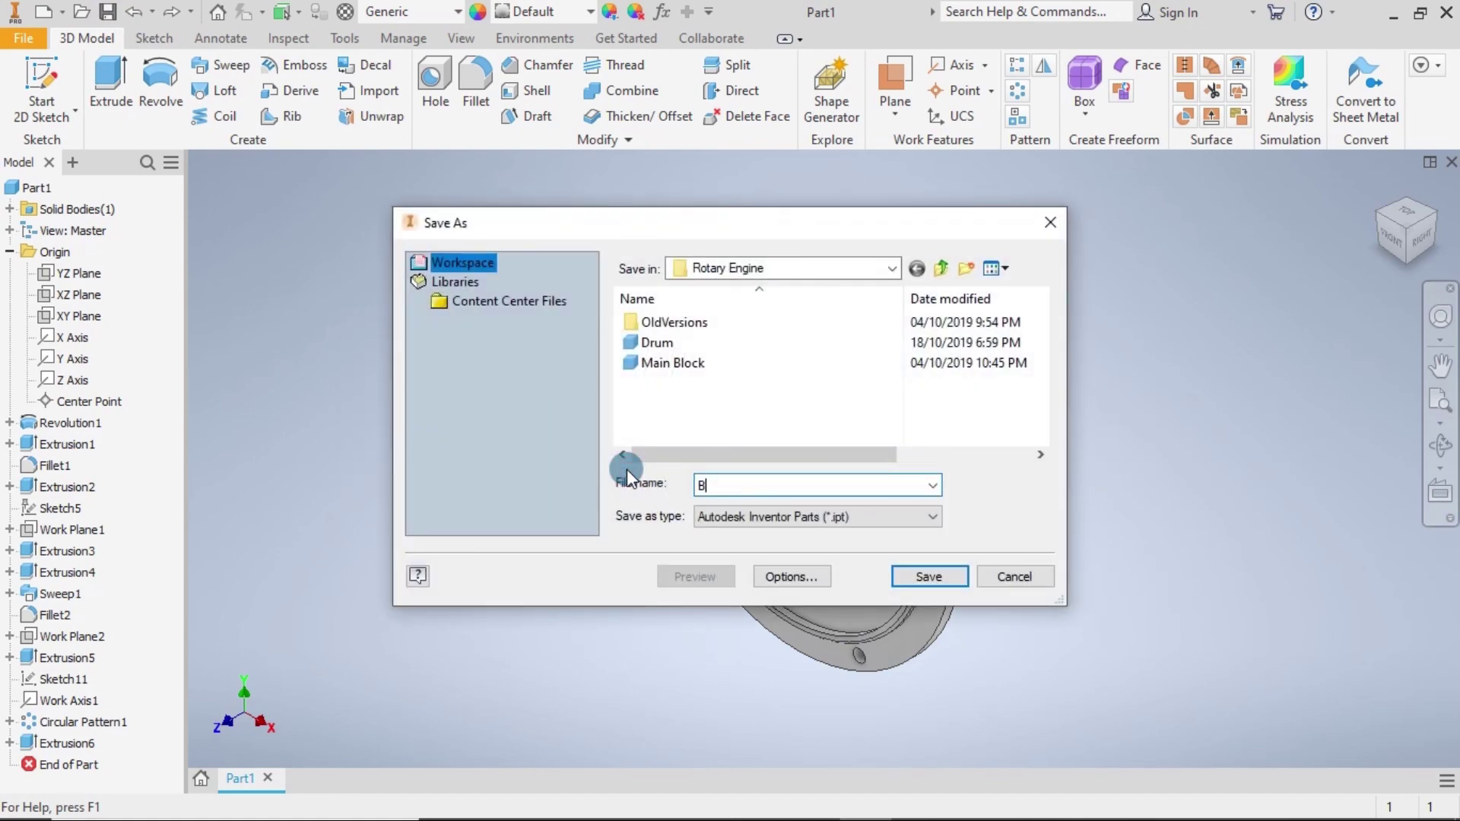
{"action": "type", "text": "lock"}
{"action": "type", "text": " 2"}
{"action": "key", "text": "Return"}
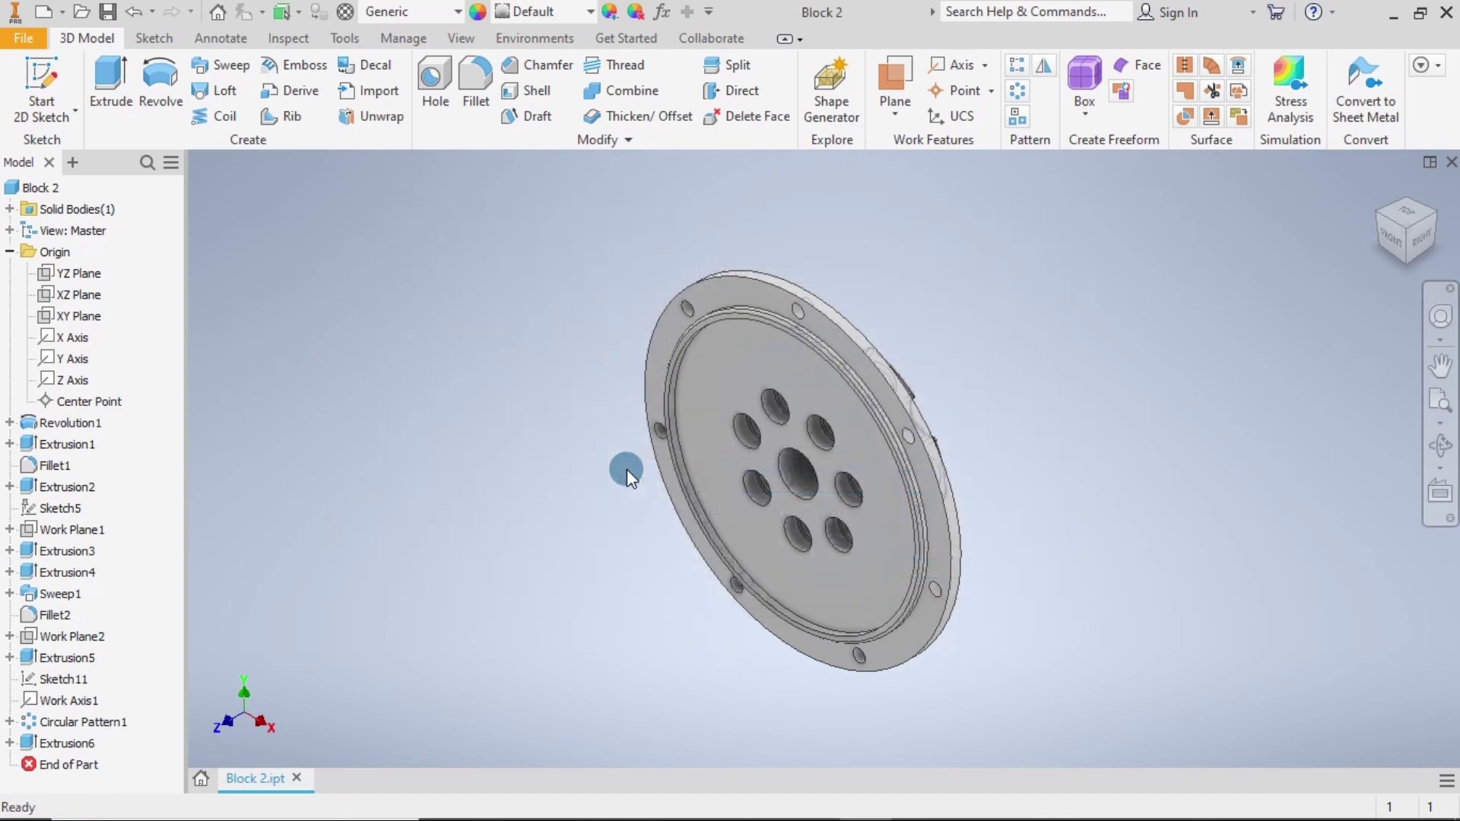
{"action": "left_click", "coordinate": [1394, 18]}
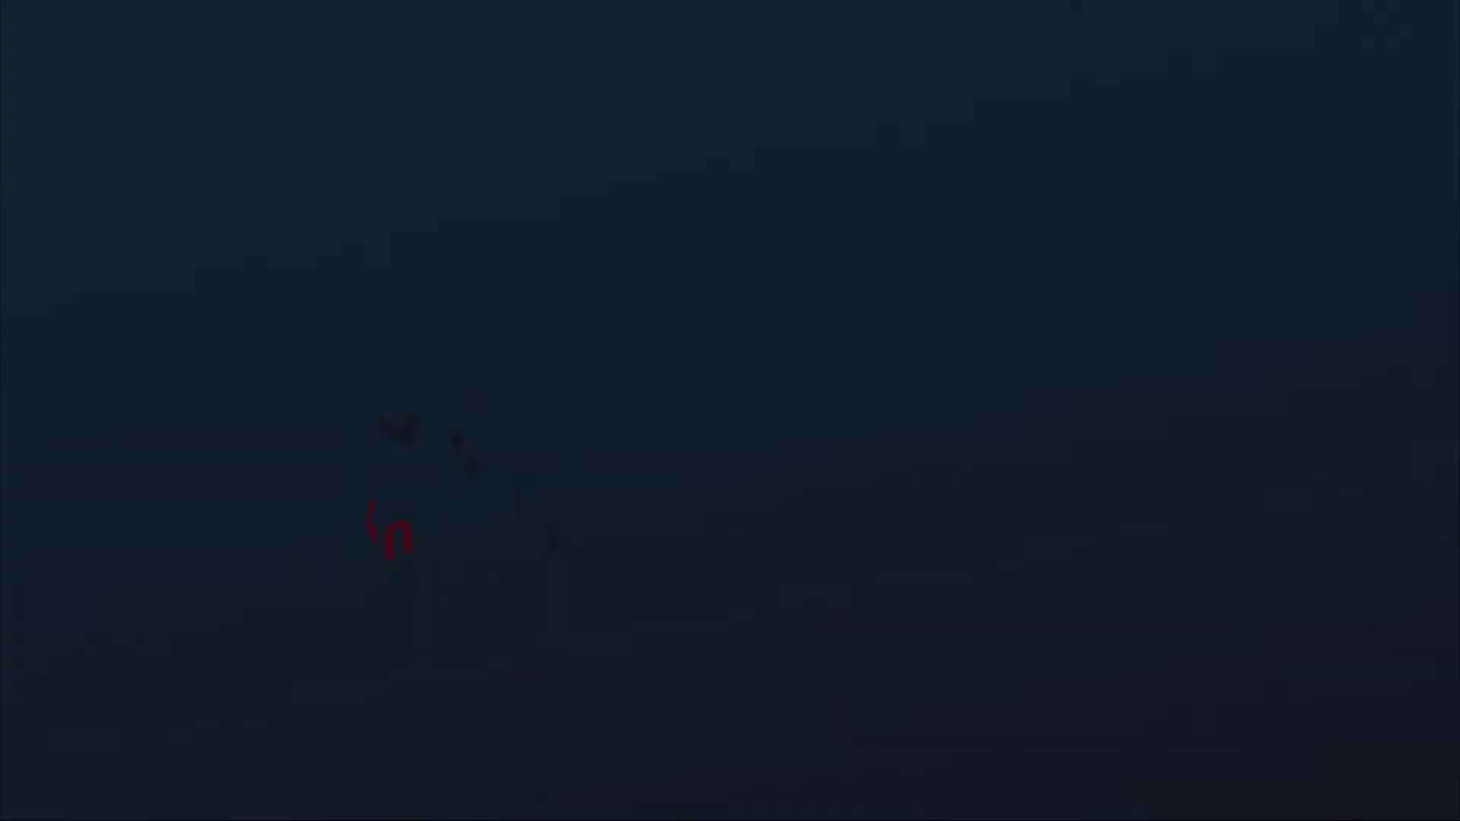